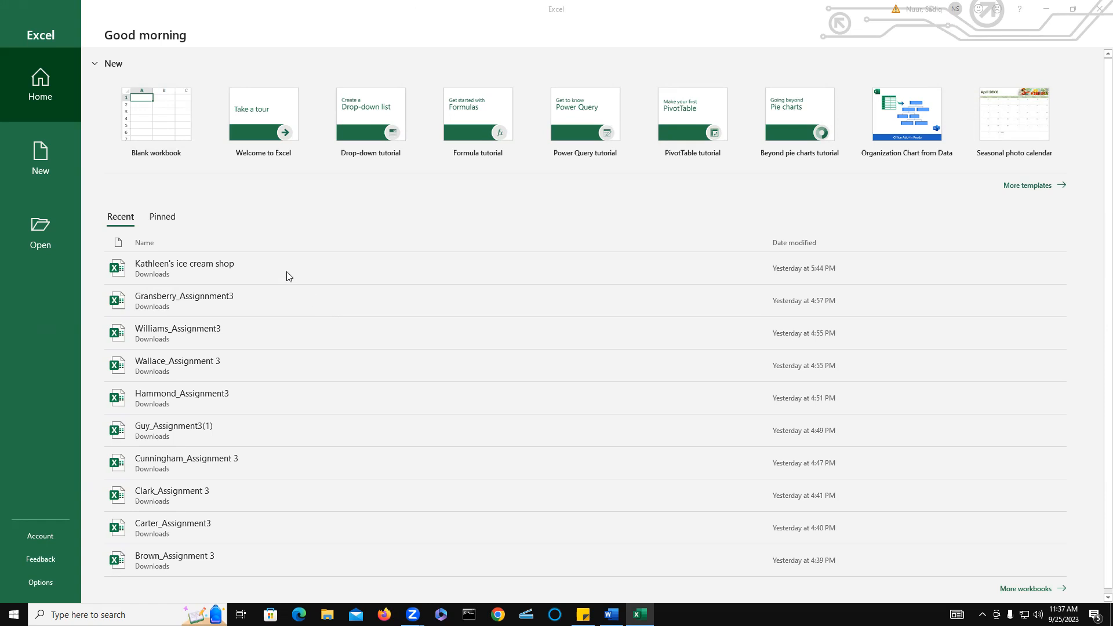
Create a blank workbook and apply the Integral theme to it.
left_click(165, 127)
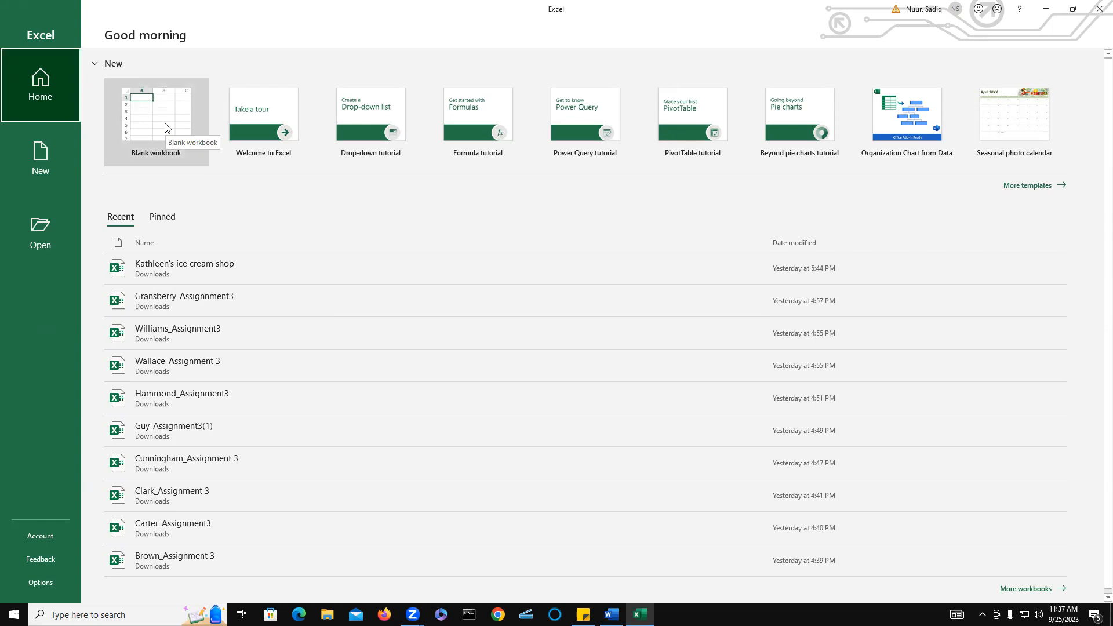
left_click(165, 127)
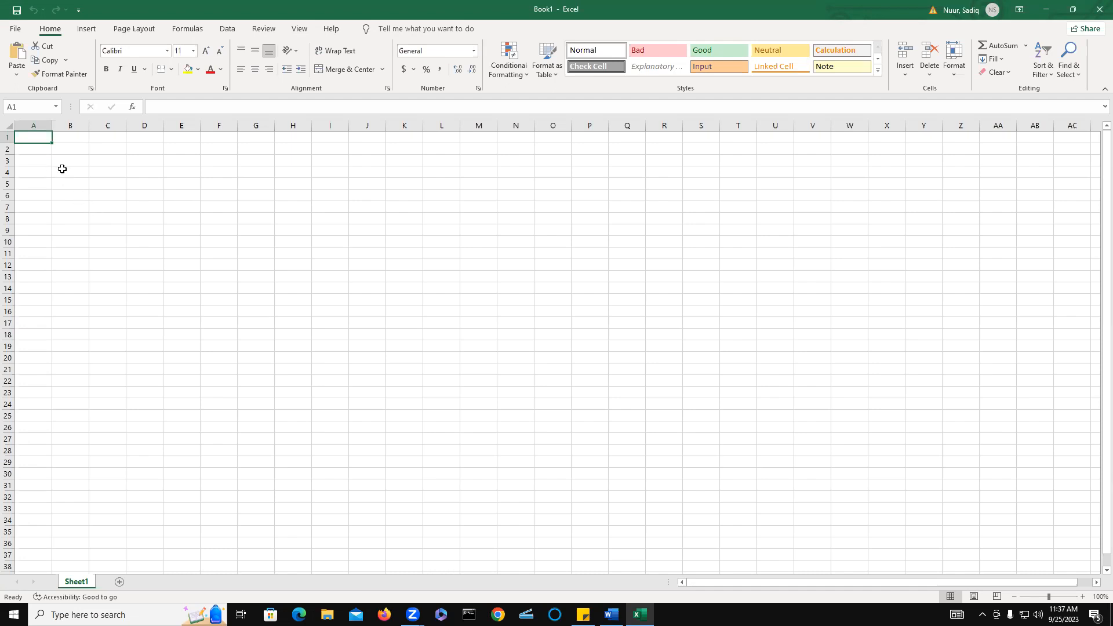
left_click(132, 32)
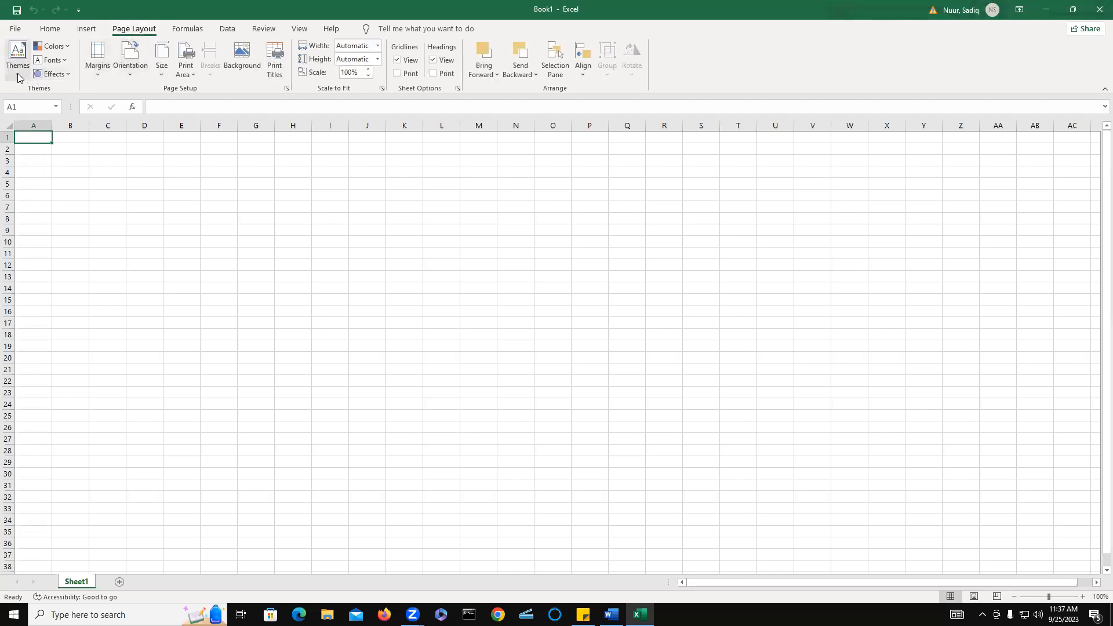
left_click(18, 78)
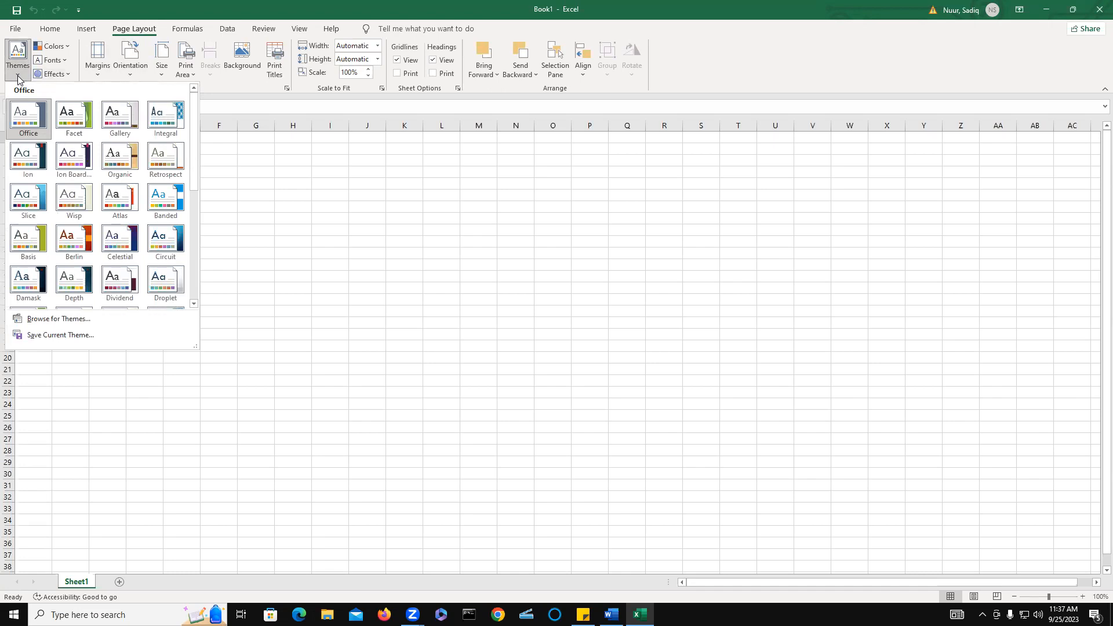
left_click(164, 119)
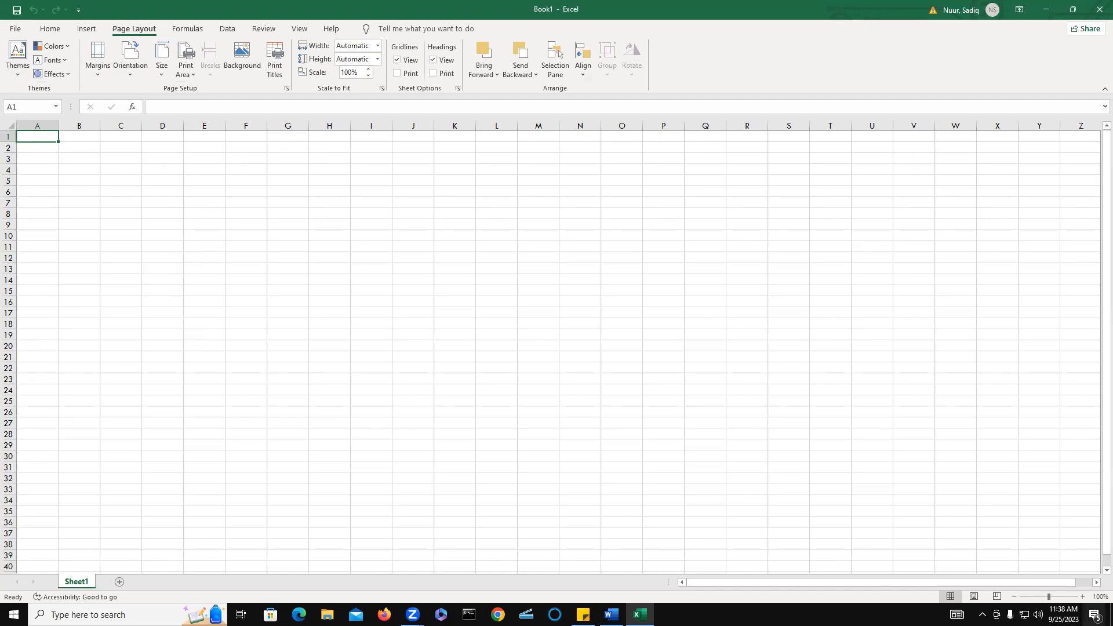
Enter the title "Mortgage Payment Calculator" in cell C3.
left_click_drag(1049, 597, 1053, 599)
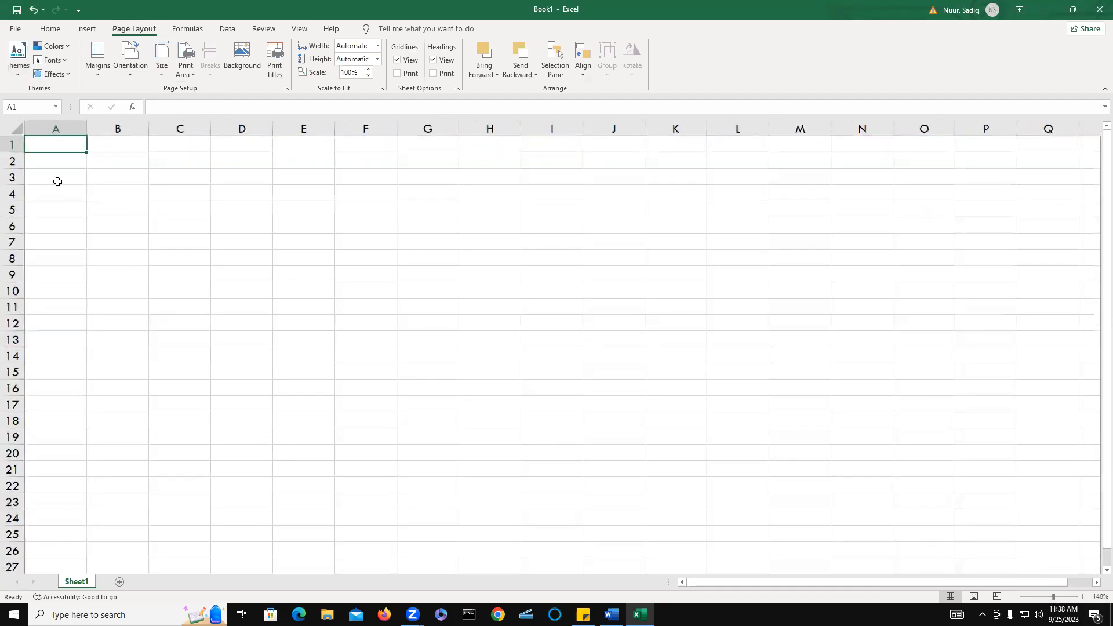
left_click(58, 178)
left_click(172, 179)
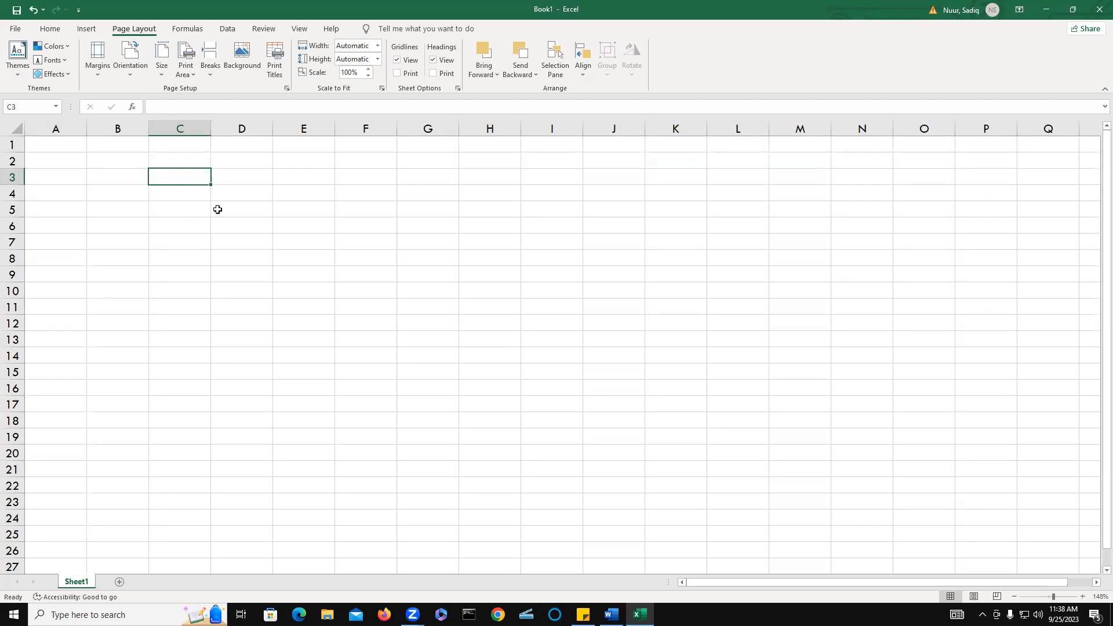
type("Mor")
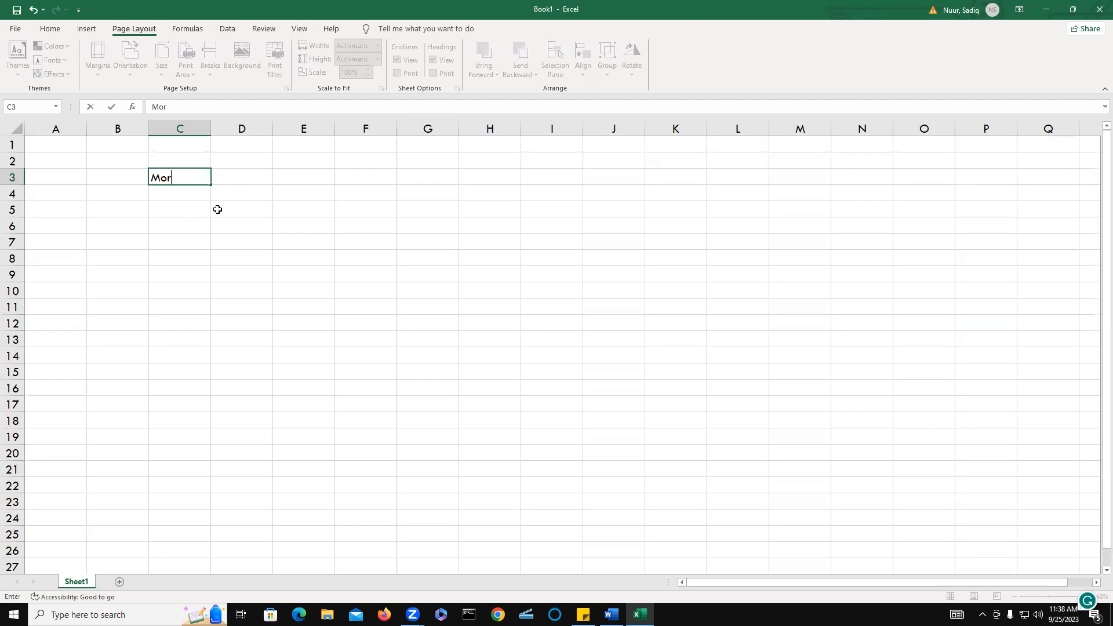
type("tgage Pay")
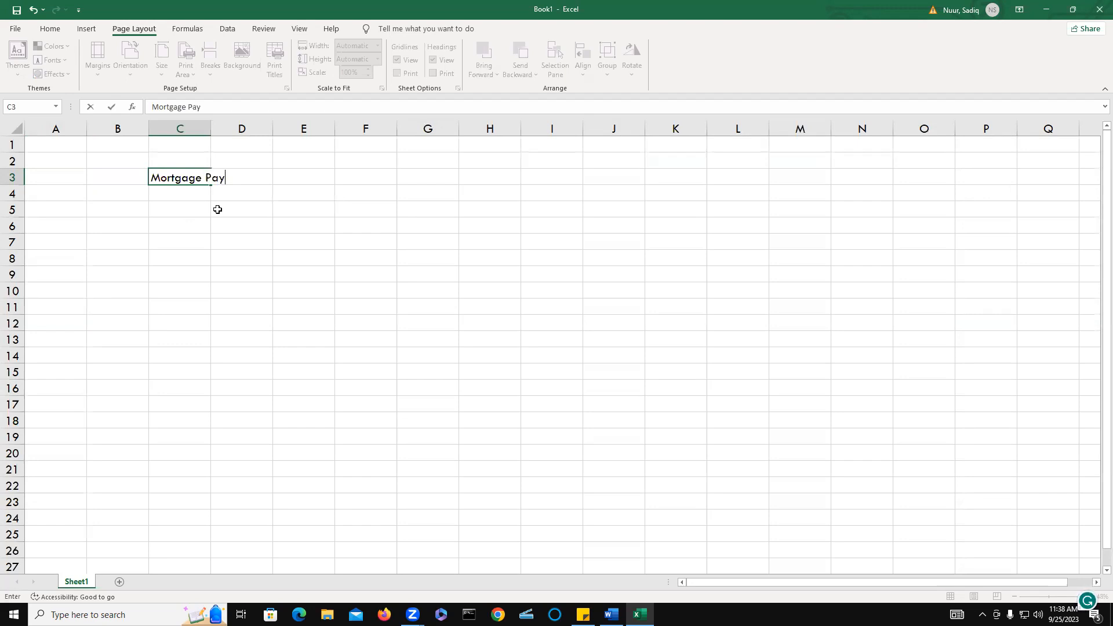
type("ment Calculator")
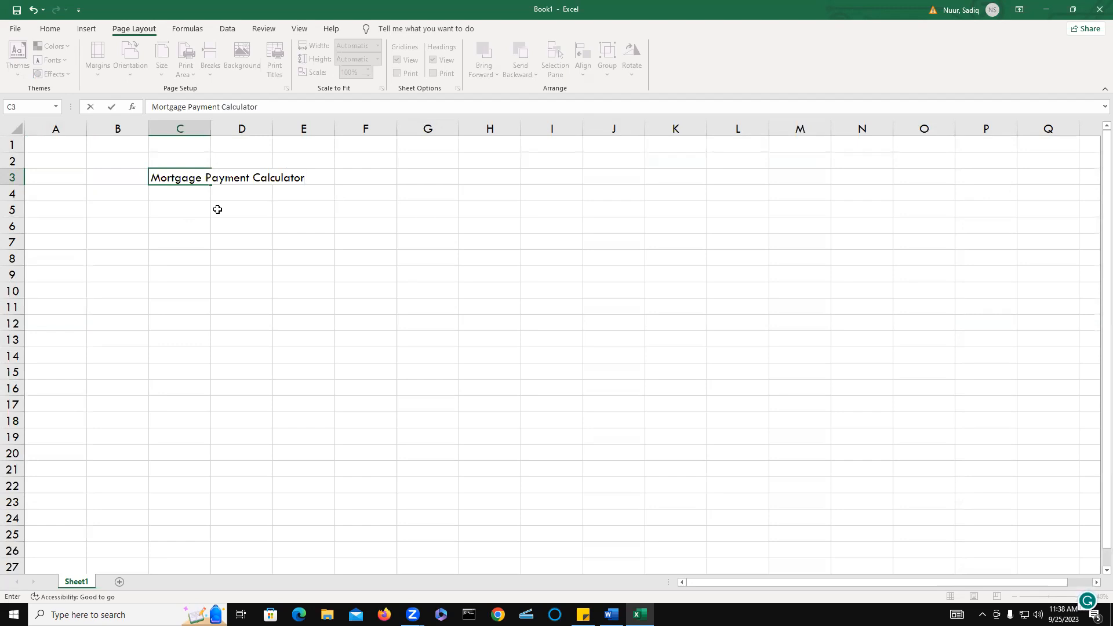
key("Return")
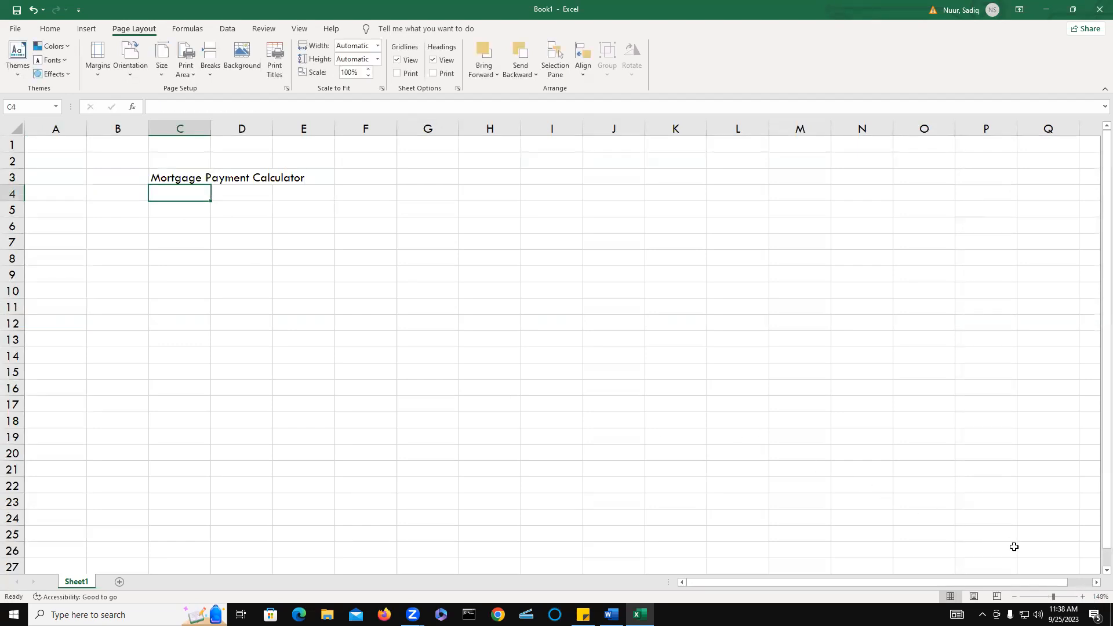
Merge and center the Mortgage Payment Calculator title across cells C3:F3.
left_click(1083, 597)
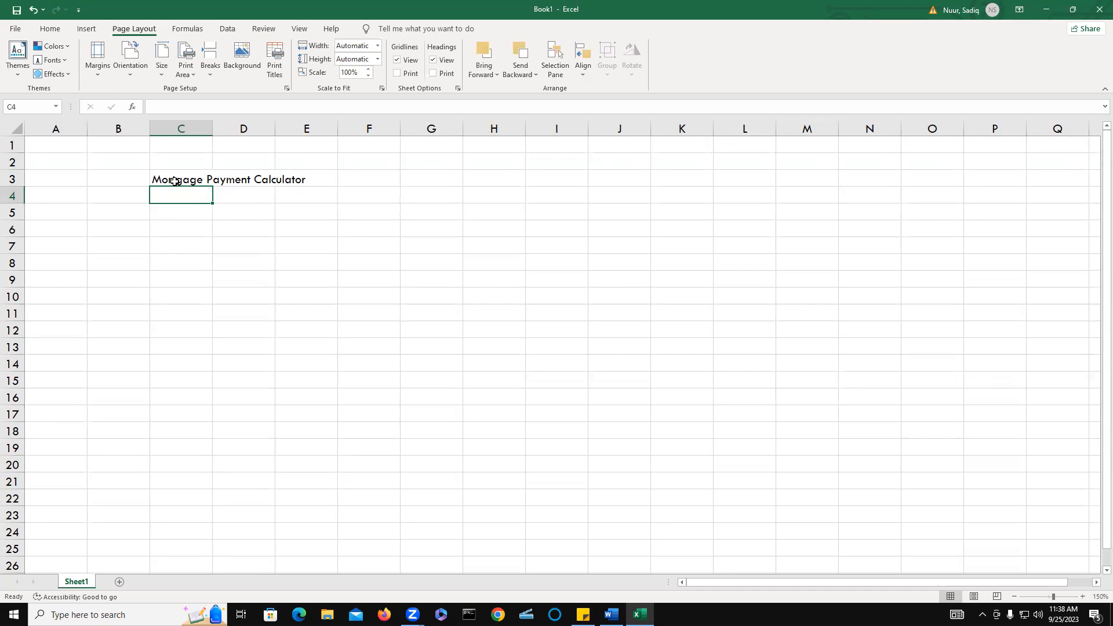
left_click_drag(174, 181, 357, 184)
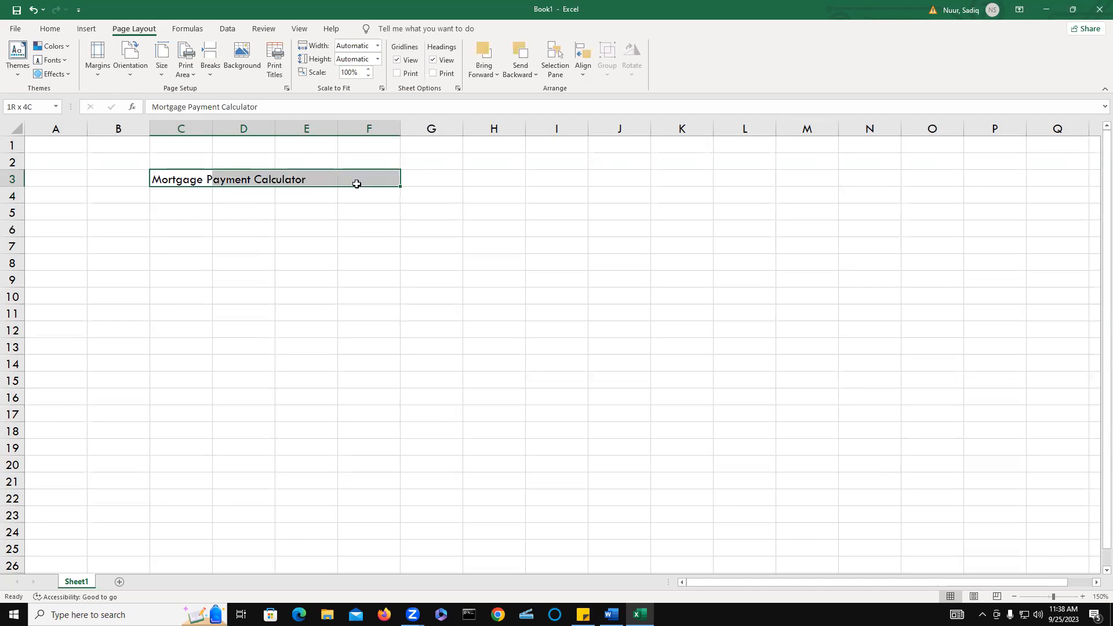
left_click_drag(356, 183, 355, 182)
left_click(57, 32)
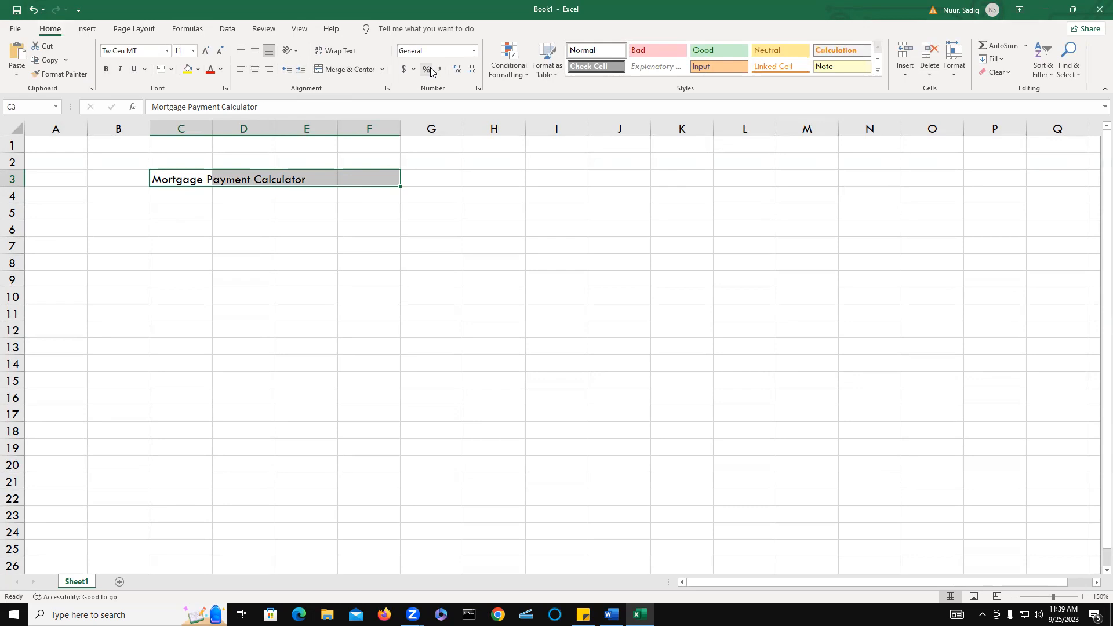
left_click(347, 71)
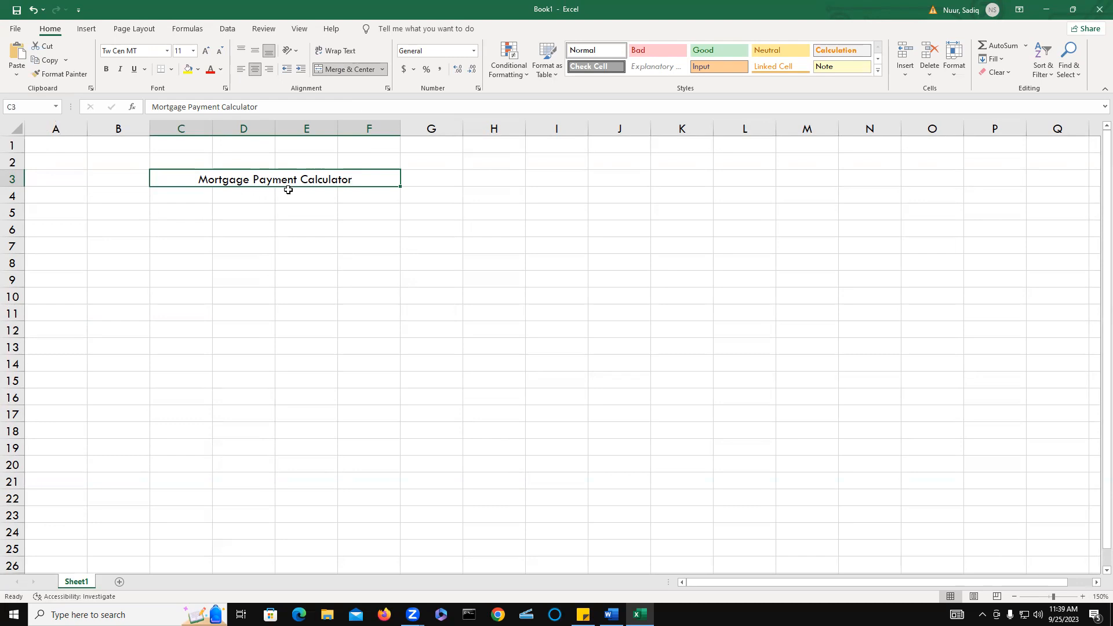
Apply the Title cell style to the merged heading in row 3 and middle-align it vertically.
left_click(698, 86)
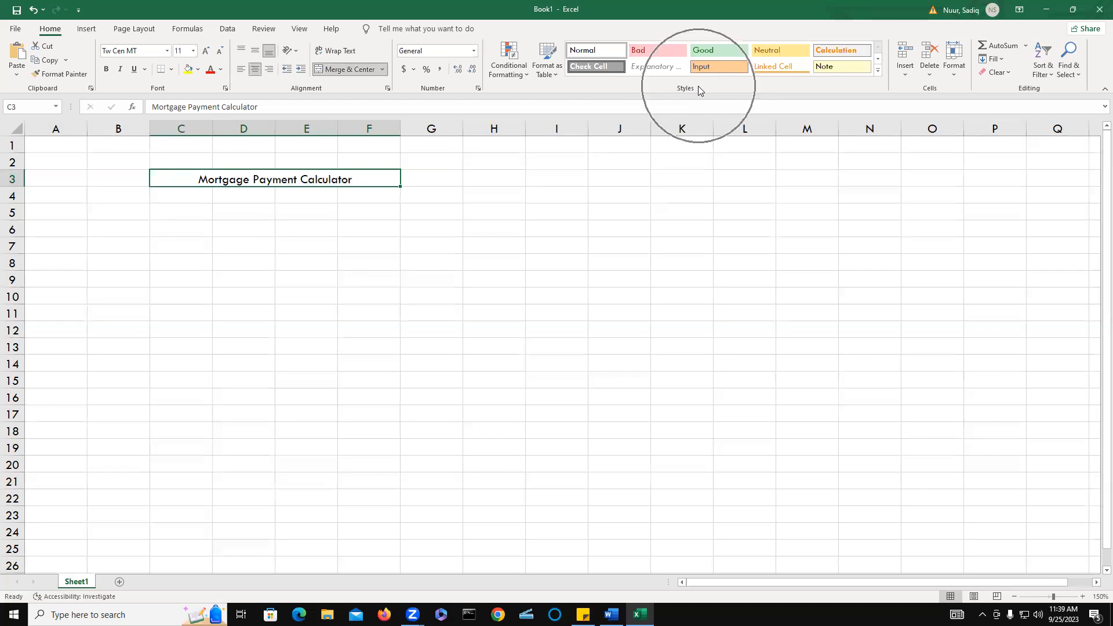
left_click(877, 71)
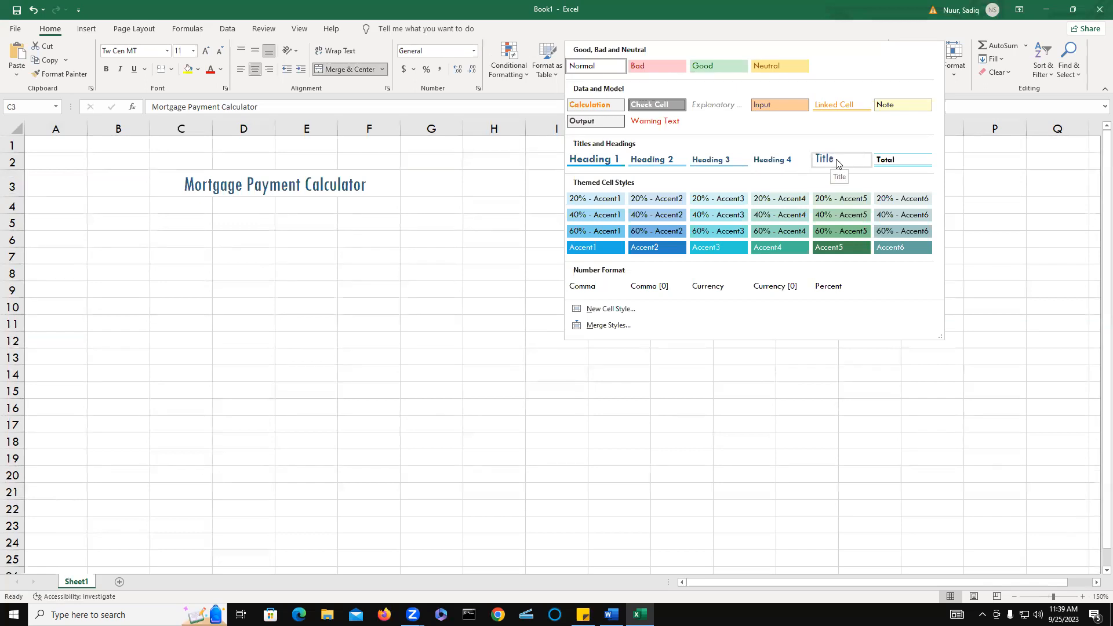
left_click(836, 161)
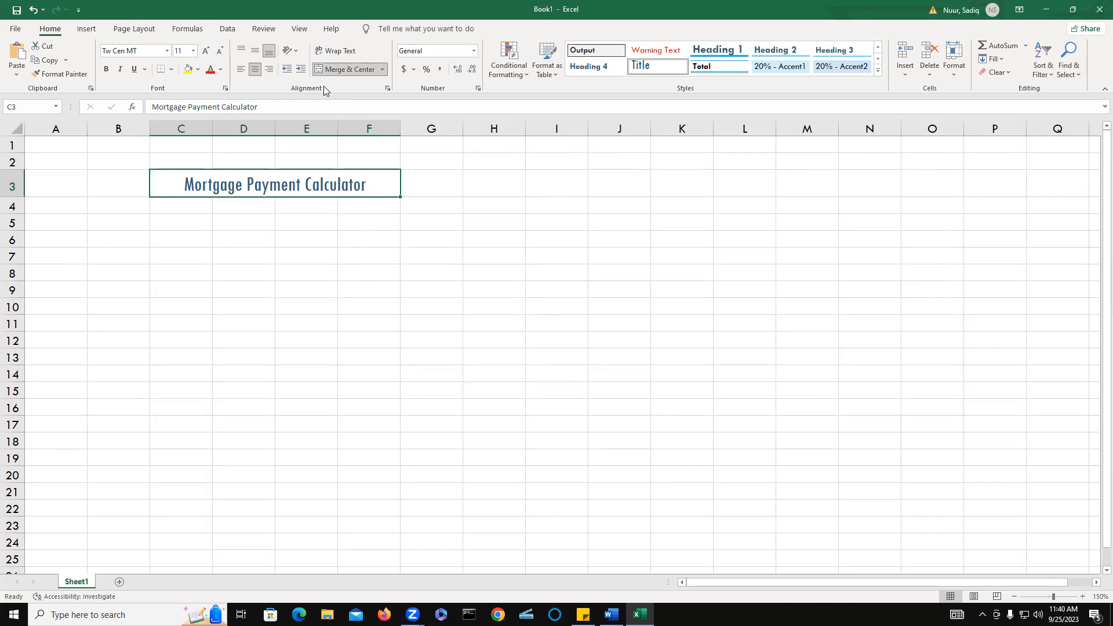
key("ctrl")
key("ctrl")
key("ctrl")
key("ctrl")
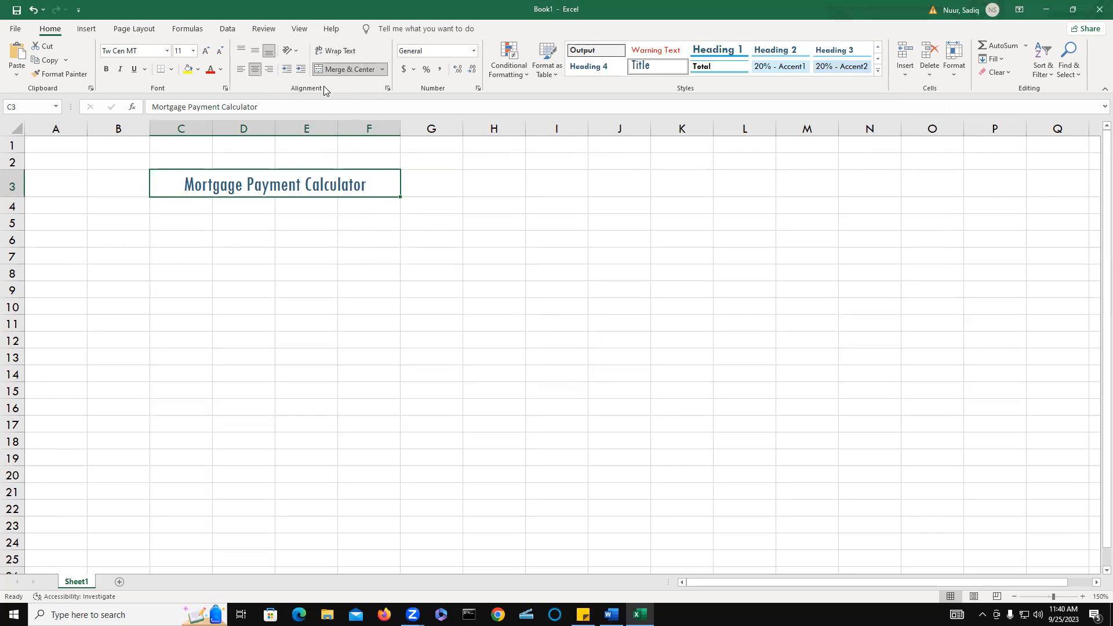
left_click(256, 53)
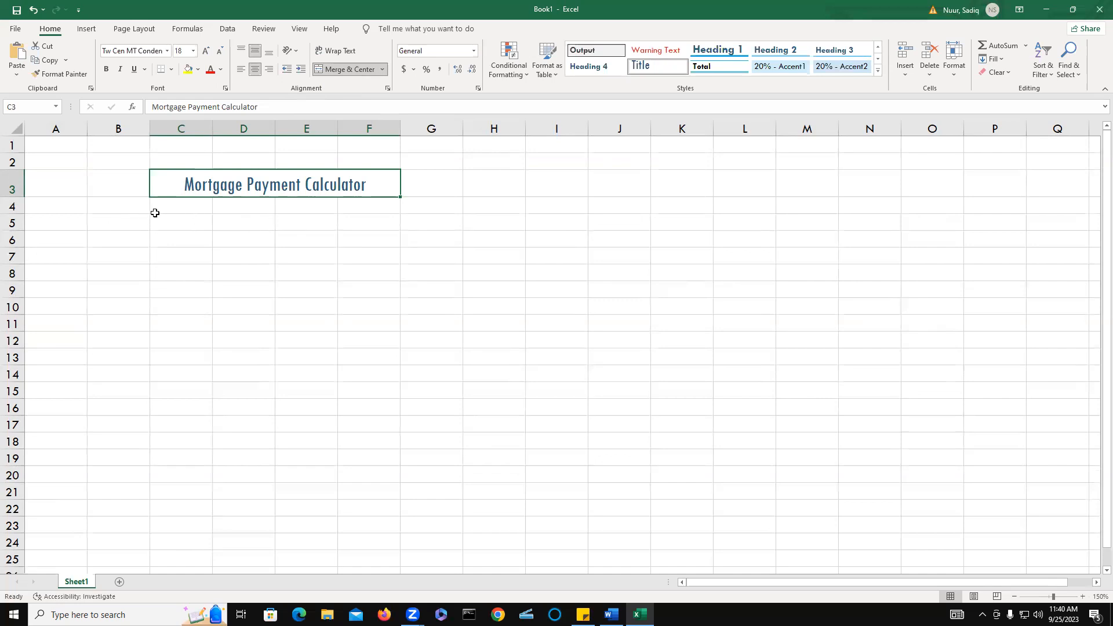
Enter the label "Date" in cell C4 and the formula =now() in cell D4.
left_click(175, 209)
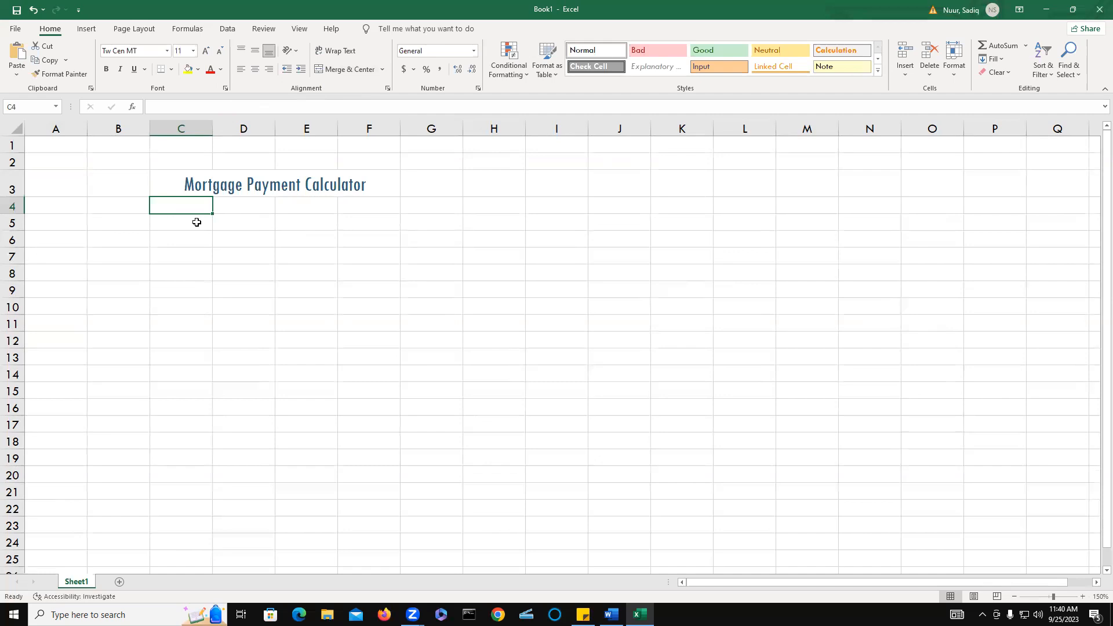
type("Date")
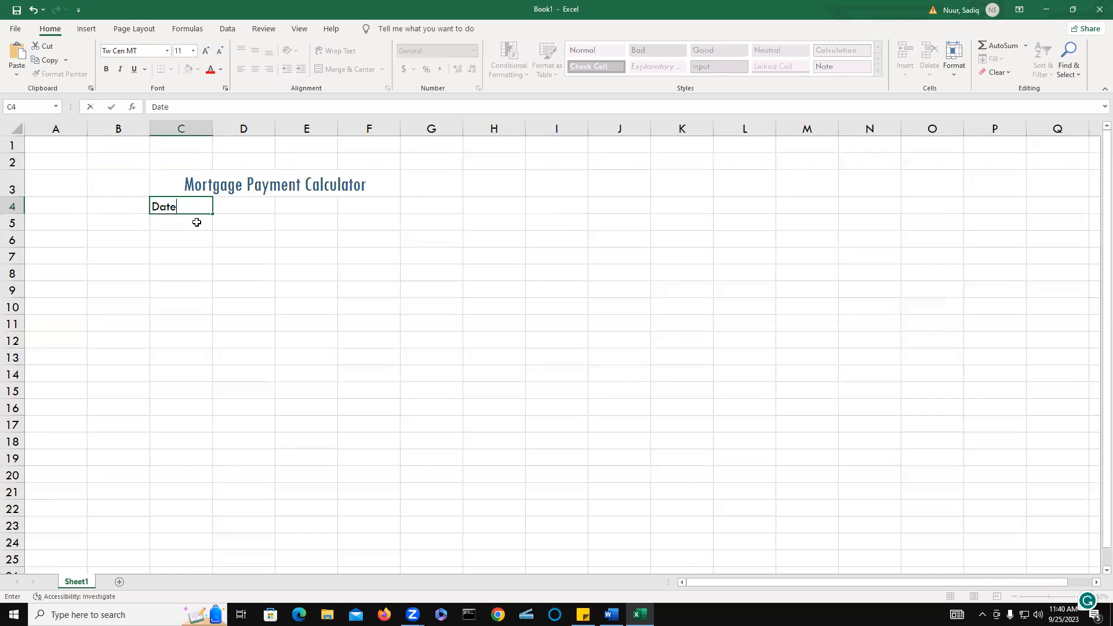
key("Tab")
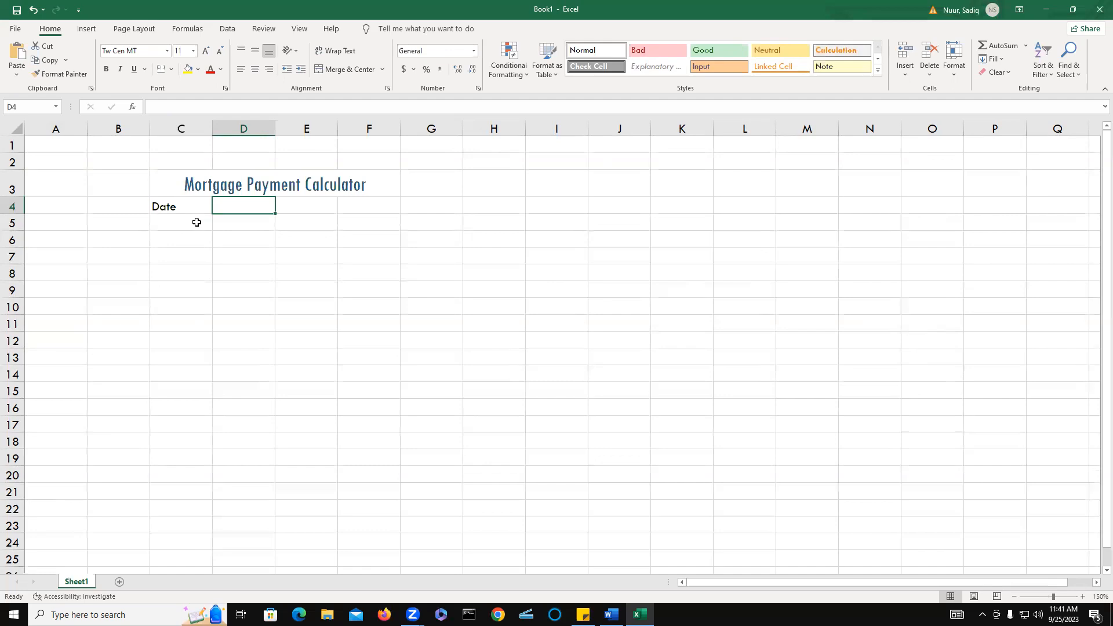
type("=no")
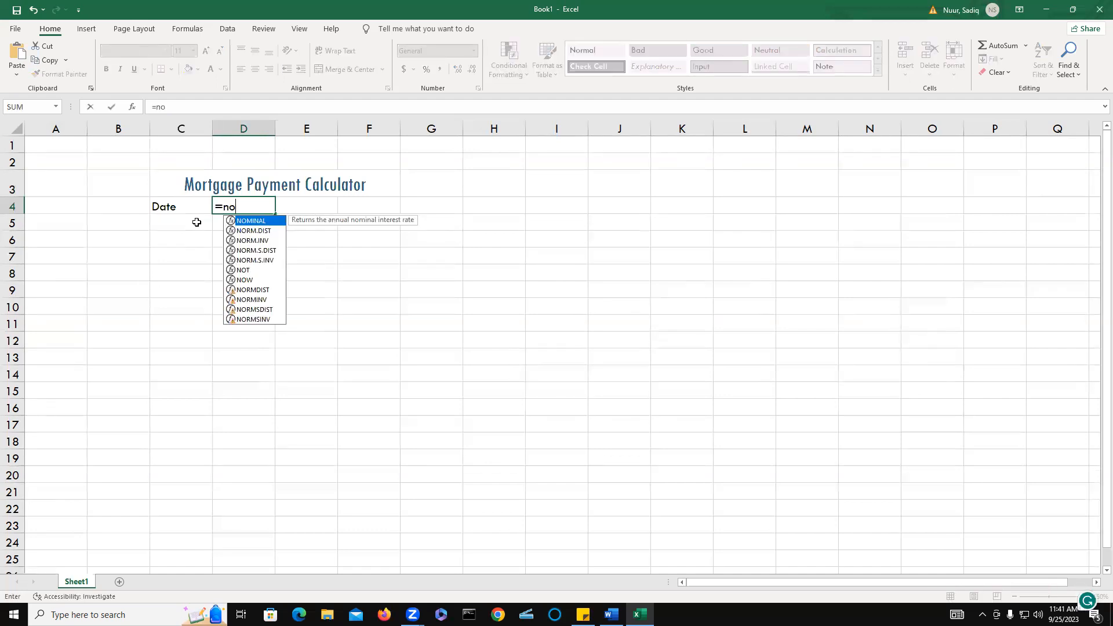
type("w()")
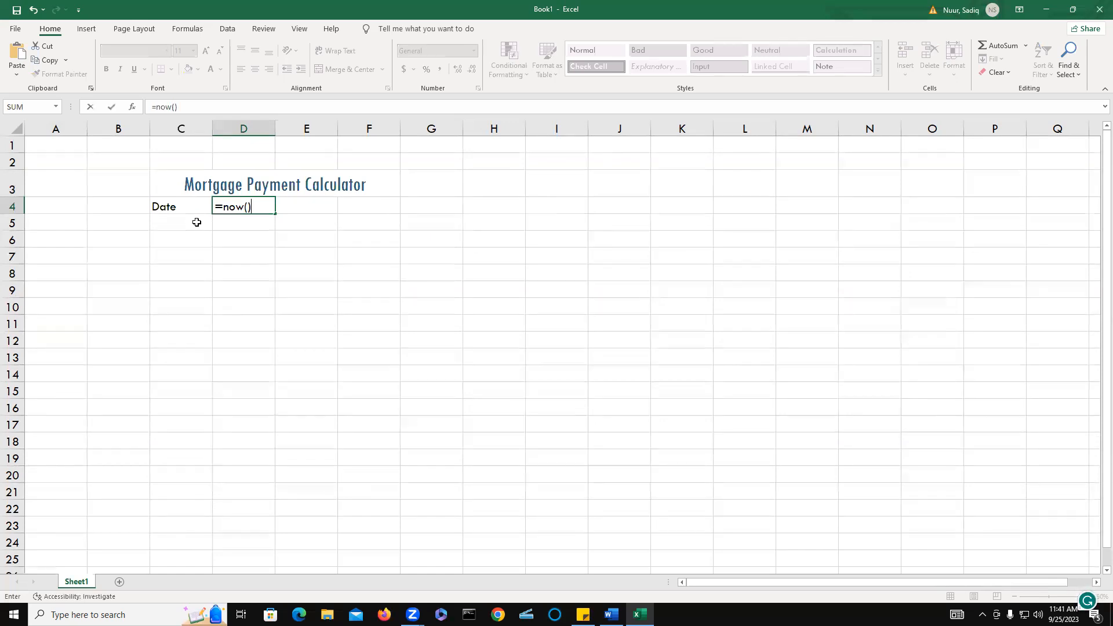
key("Return")
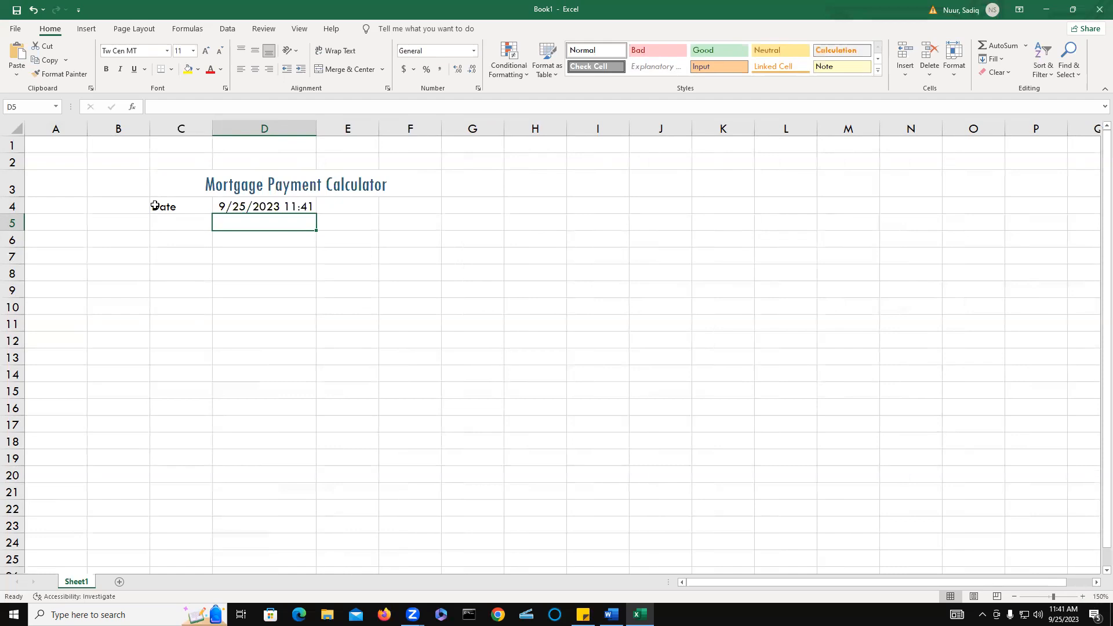
Format the current date in cell D4 with the Date category's 14-Mar-2012 type.
left_click(242, 208)
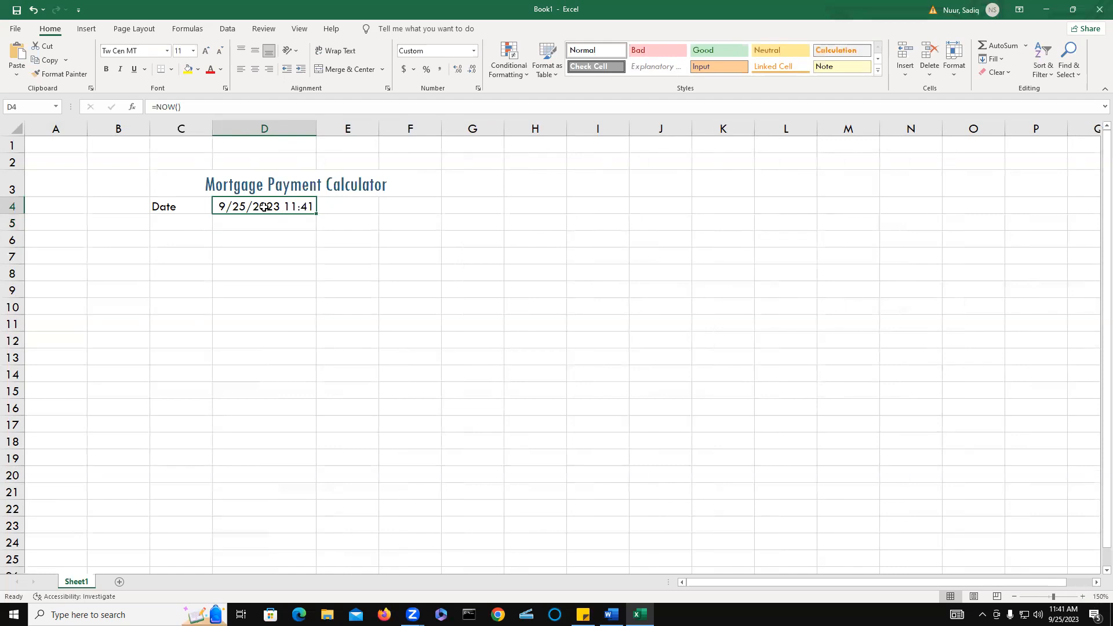
right_click(264, 208)
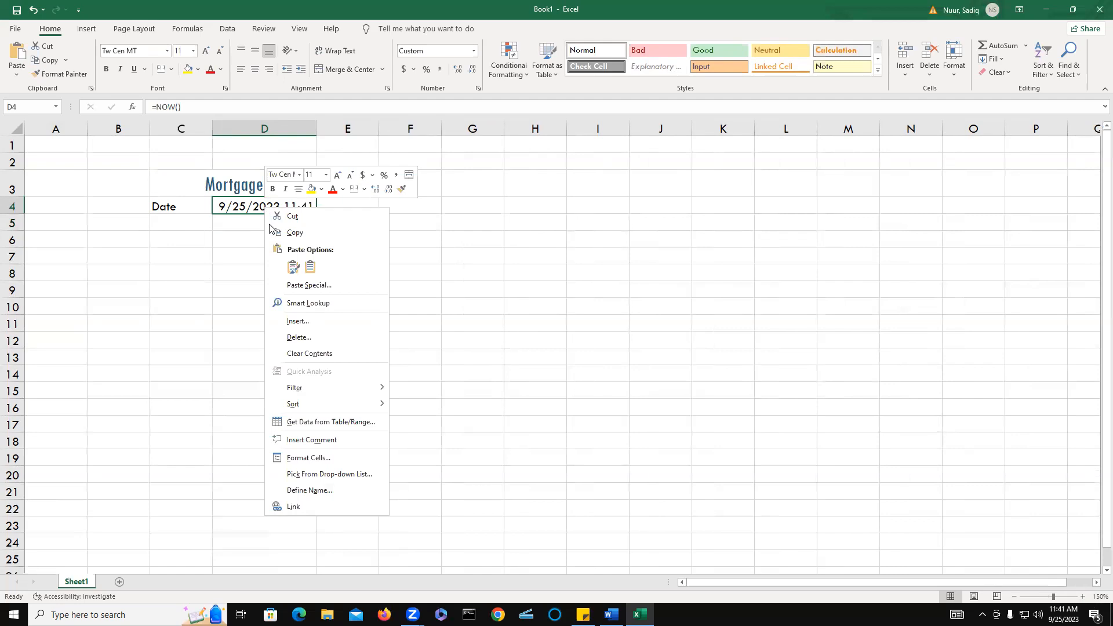
left_click(321, 457)
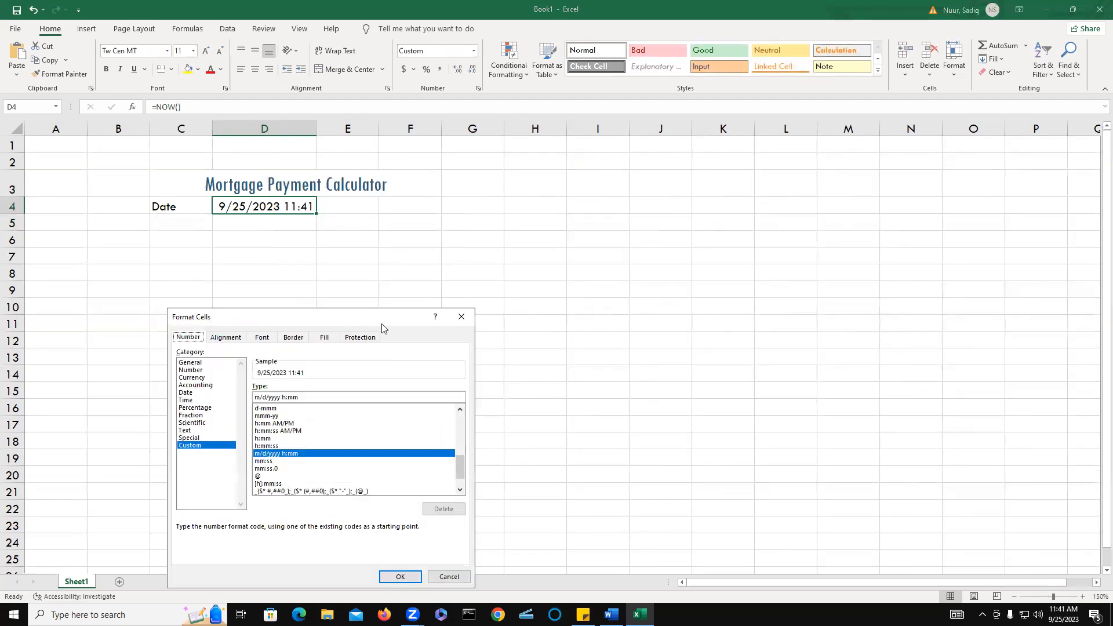
left_click_drag(398, 313, 769, 167)
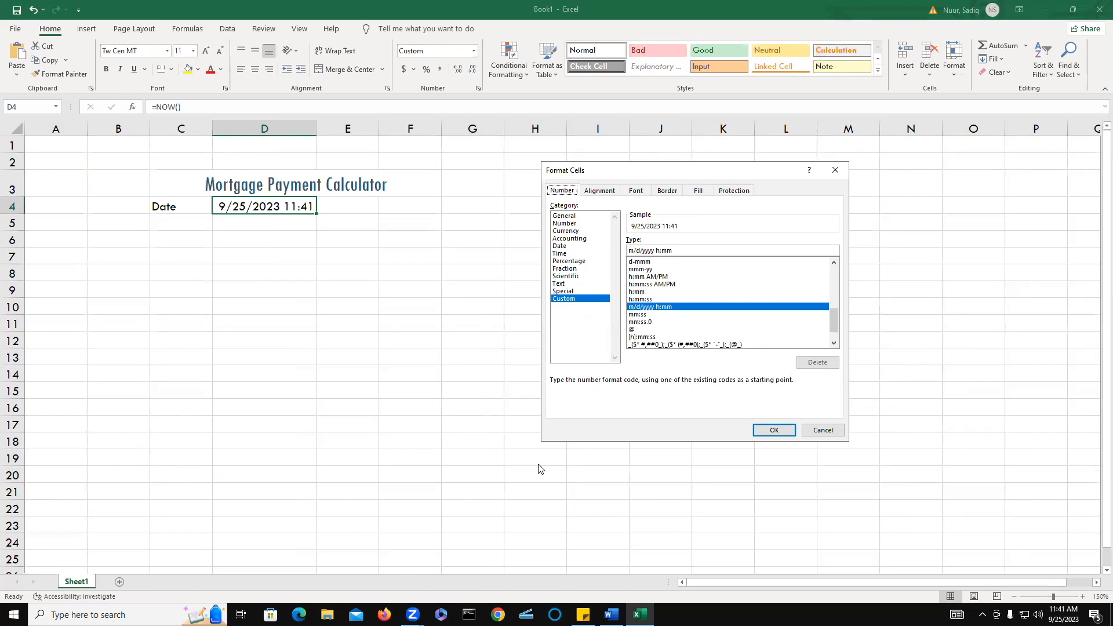
left_click(562, 247)
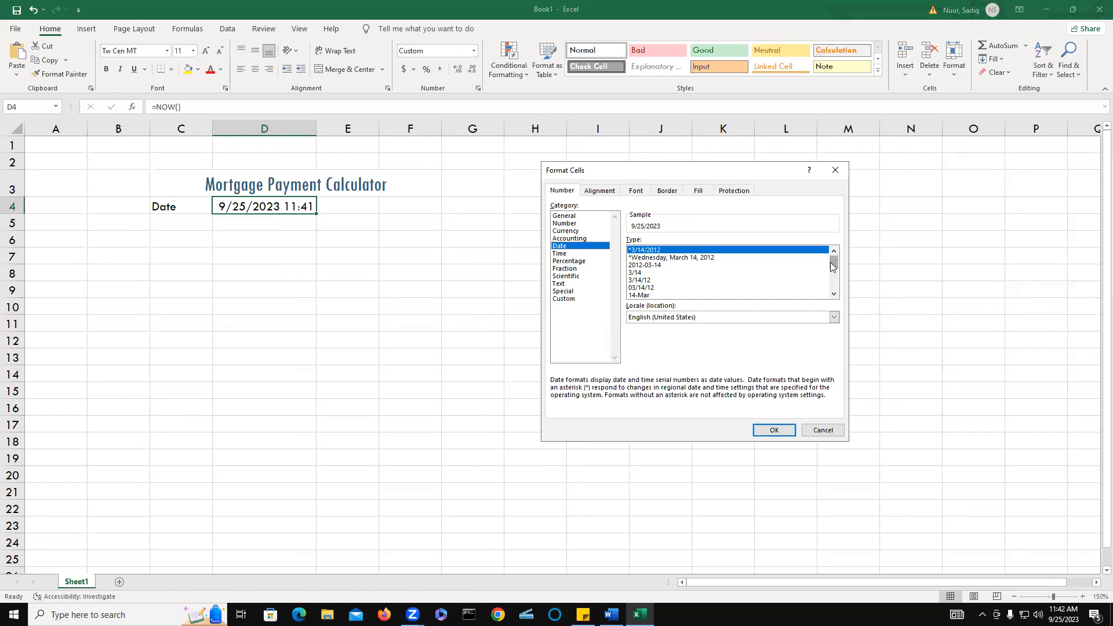
left_click(833, 294)
left_click(833, 294)
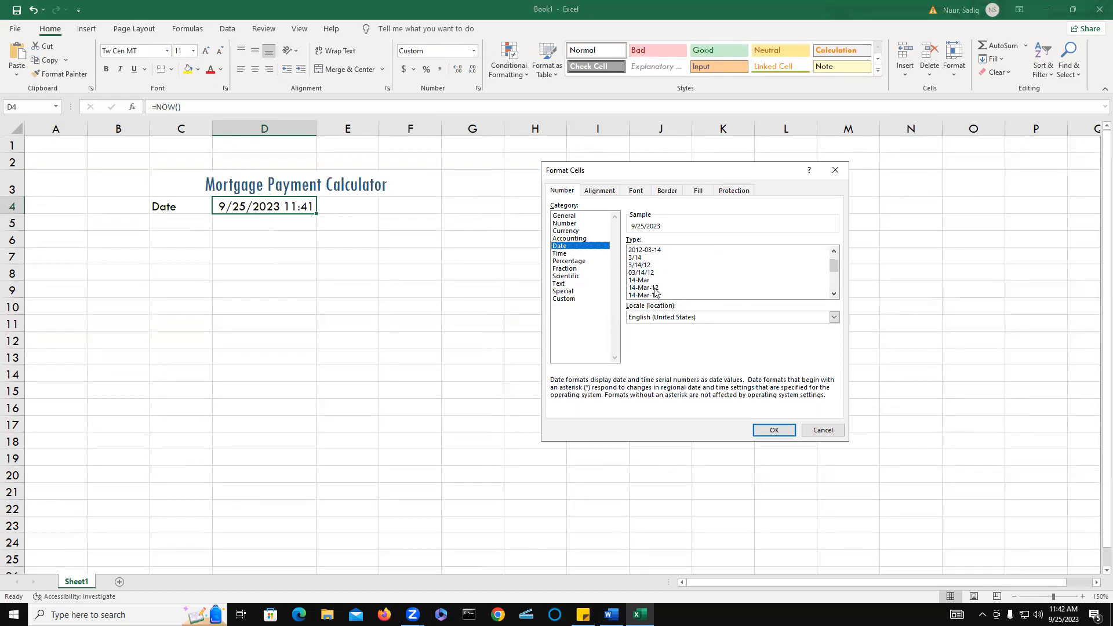
left_click(834, 296)
left_click(834, 296)
left_click(835, 296)
left_click(834, 296)
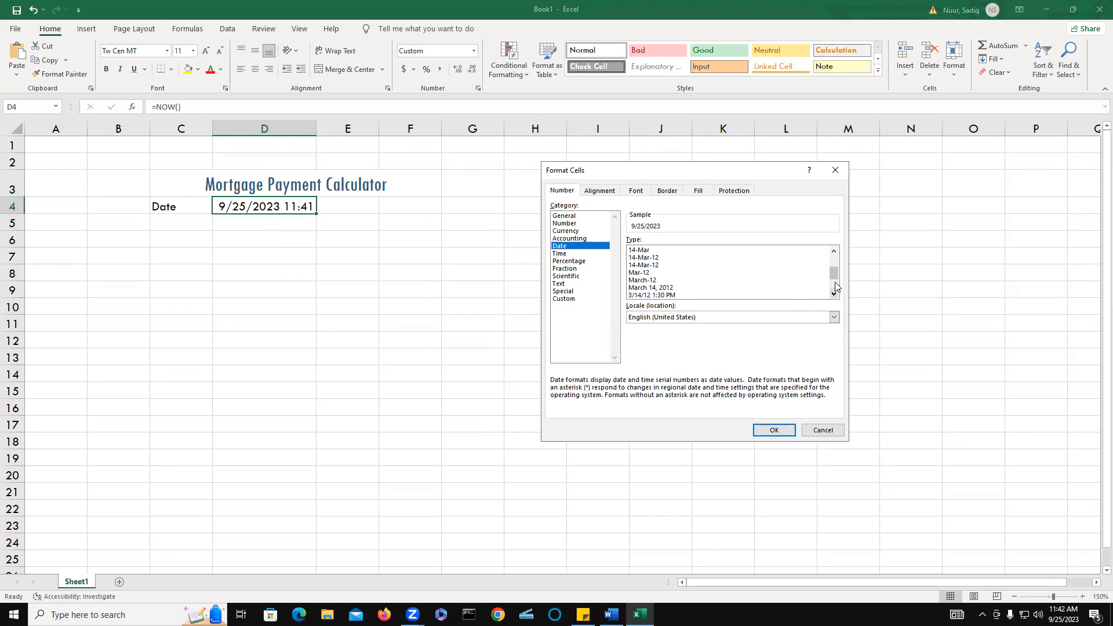
left_click_drag(835, 276, 836, 288)
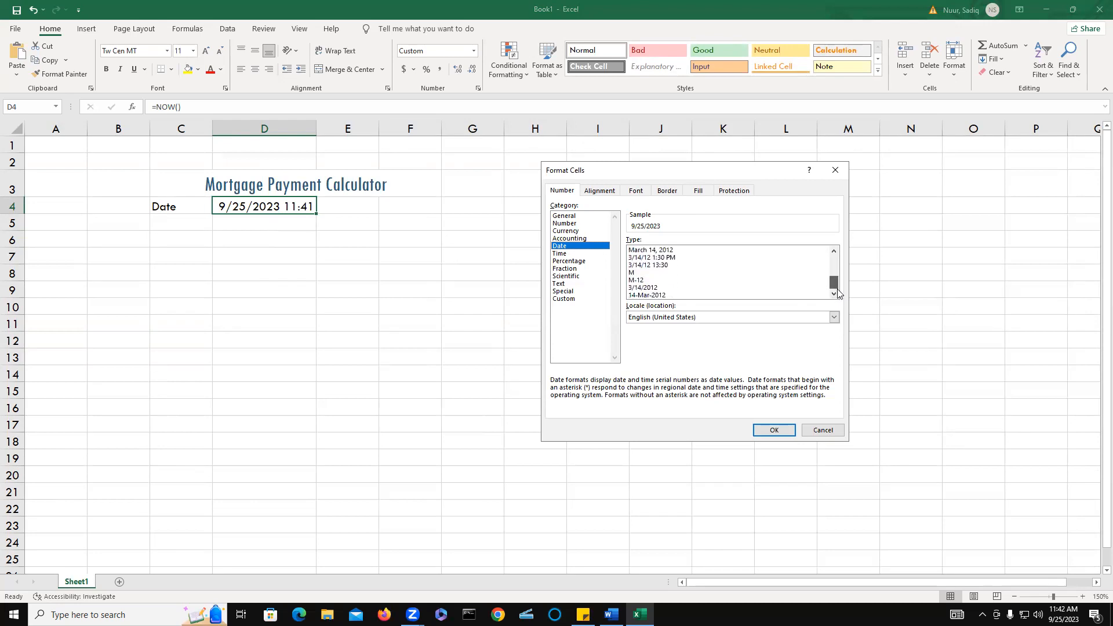
left_click(643, 295)
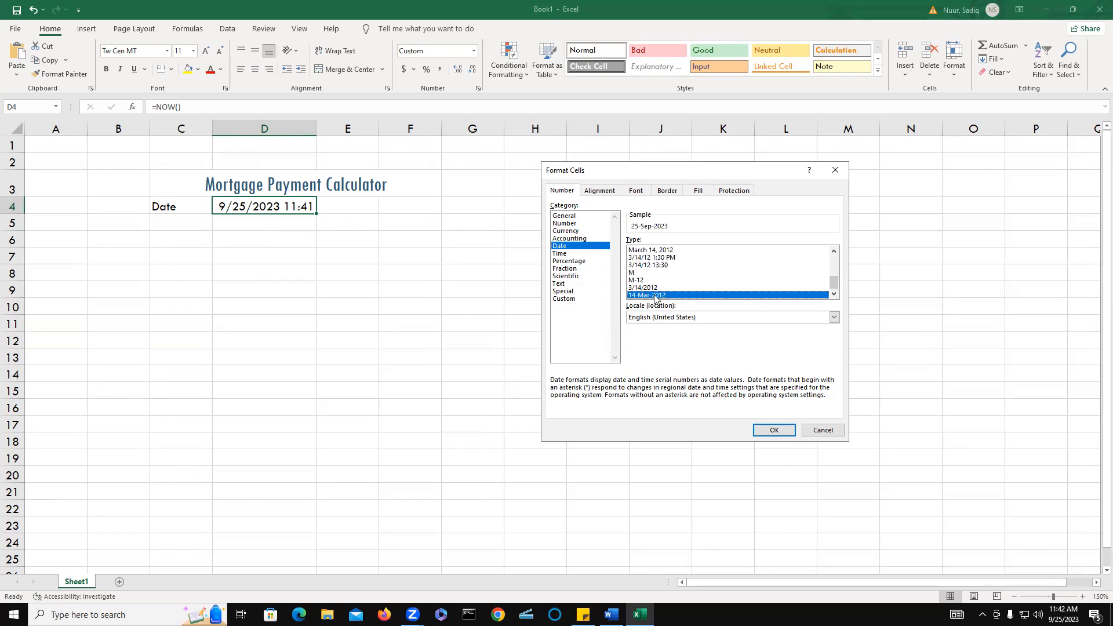
left_click(780, 434)
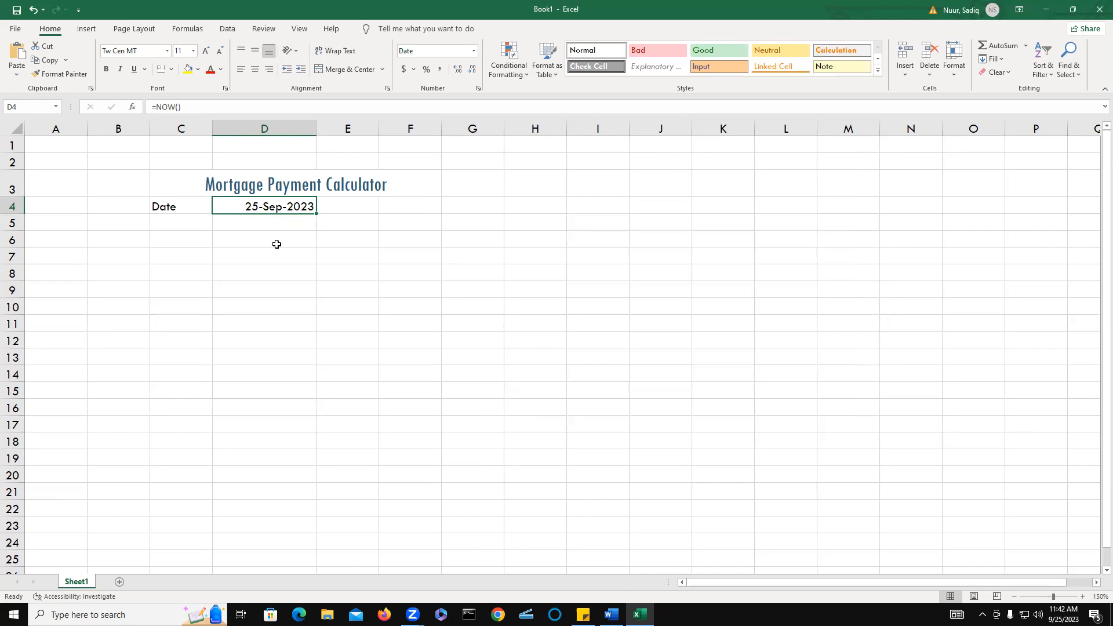
Enter the label "Item" in cell C5 and the label "Rate" in cell E4.
left_click(167, 221)
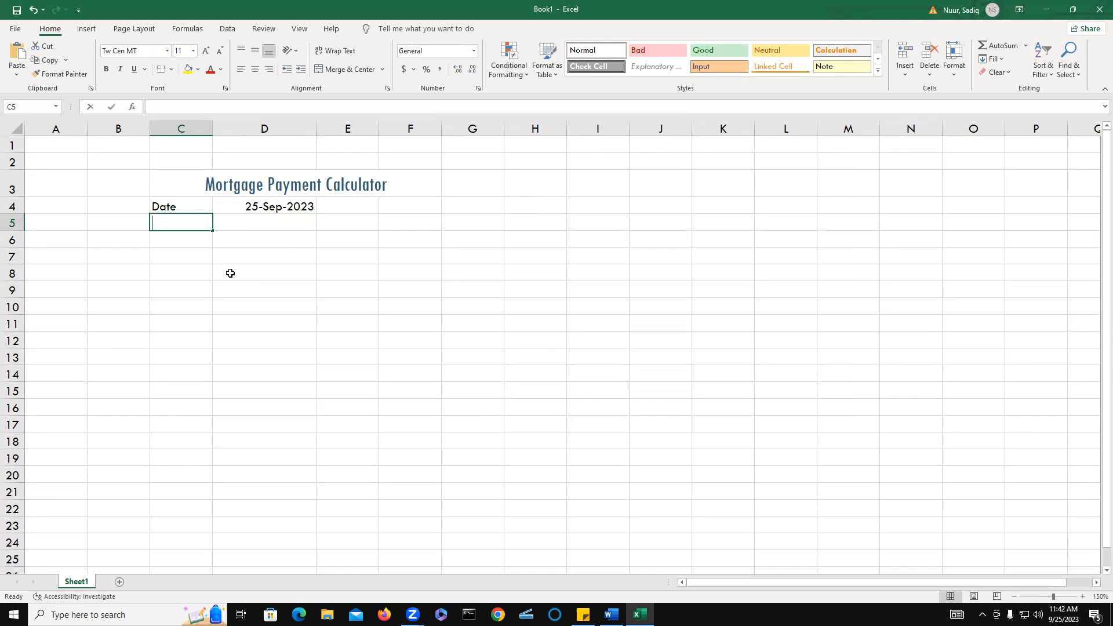
type("Item")
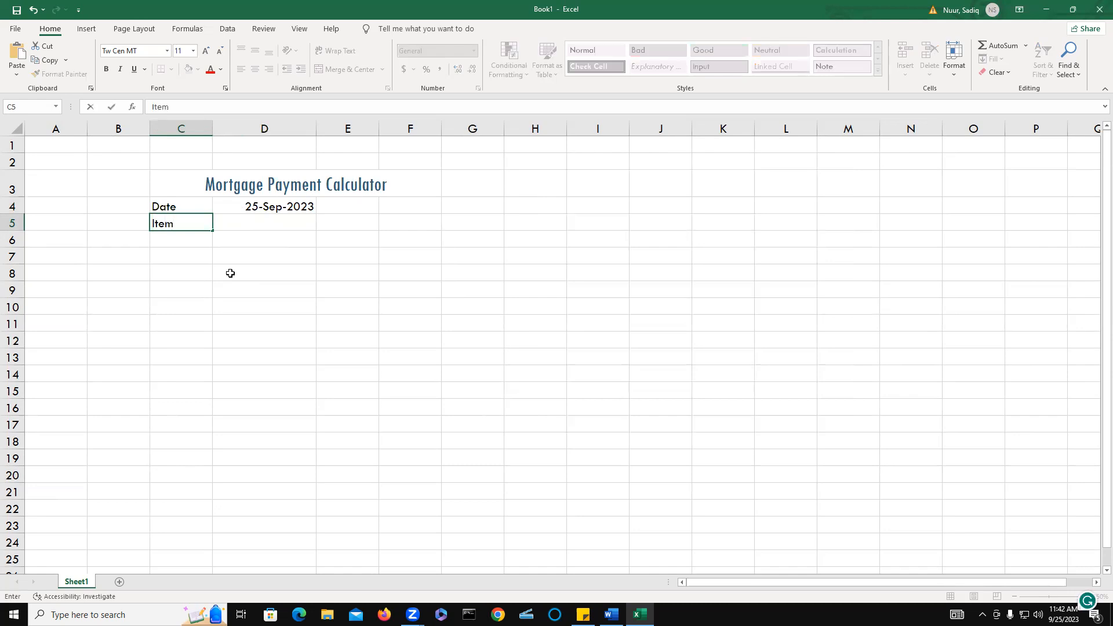
key("Tab")
key("Right")
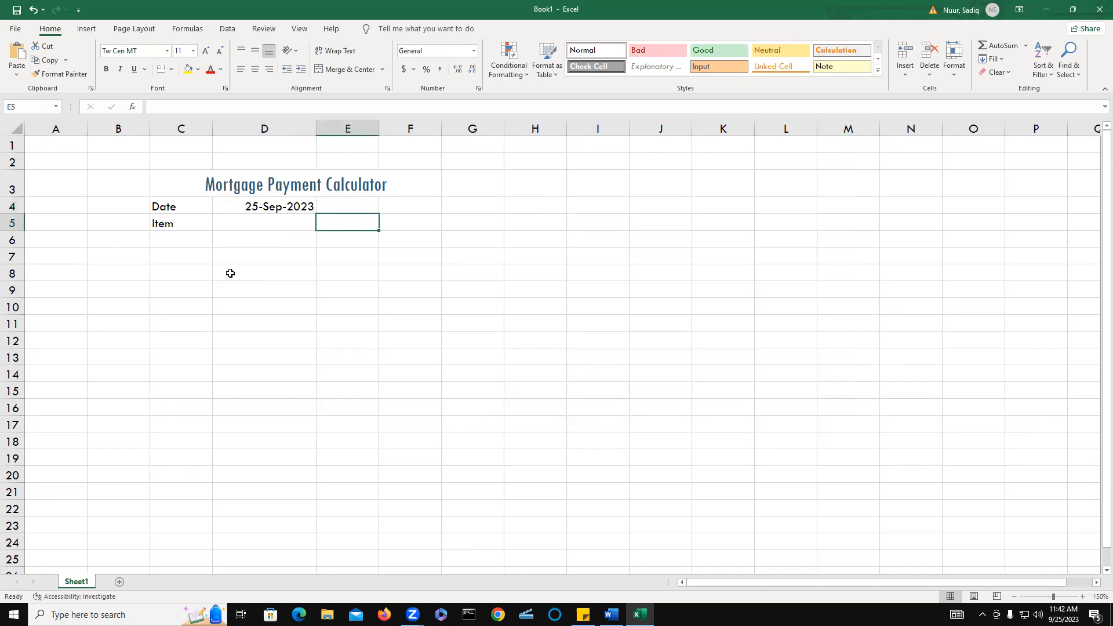
key("Up")
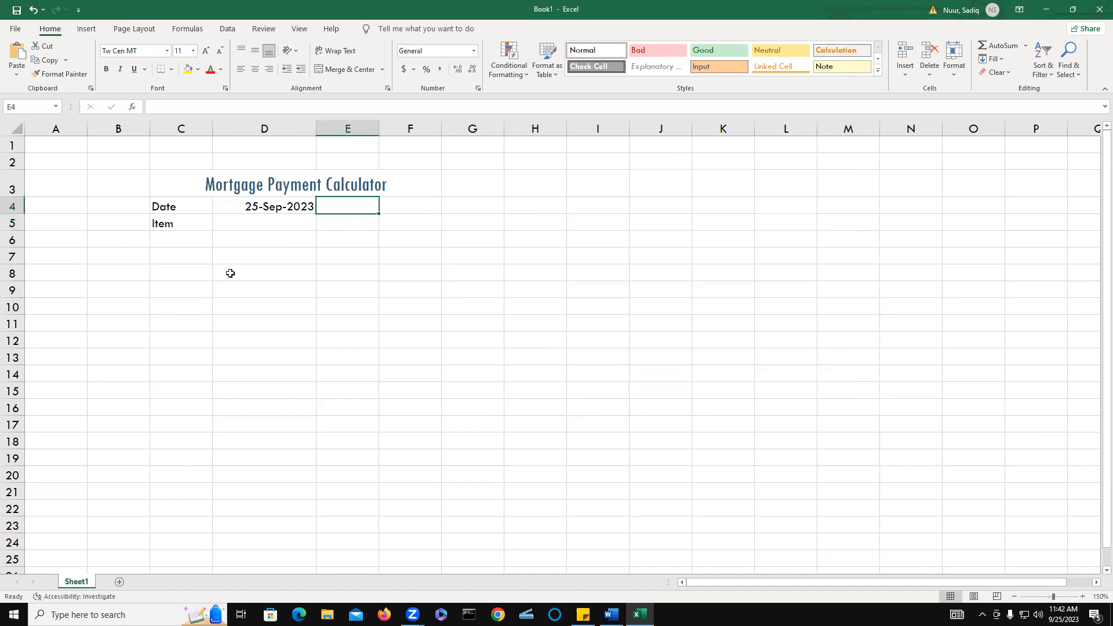
type("Rate")
key("Return")
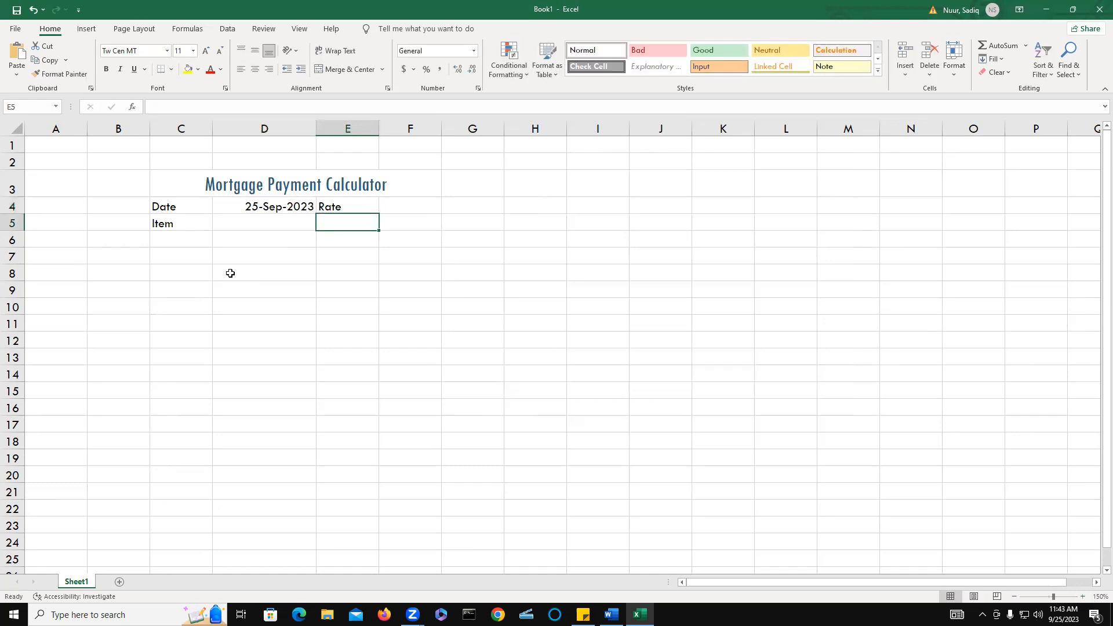
Enter the labels "Term" in cell E5 and "Monthly Payment" in cell E6.
key("Left")
key("Right")
type("Term")
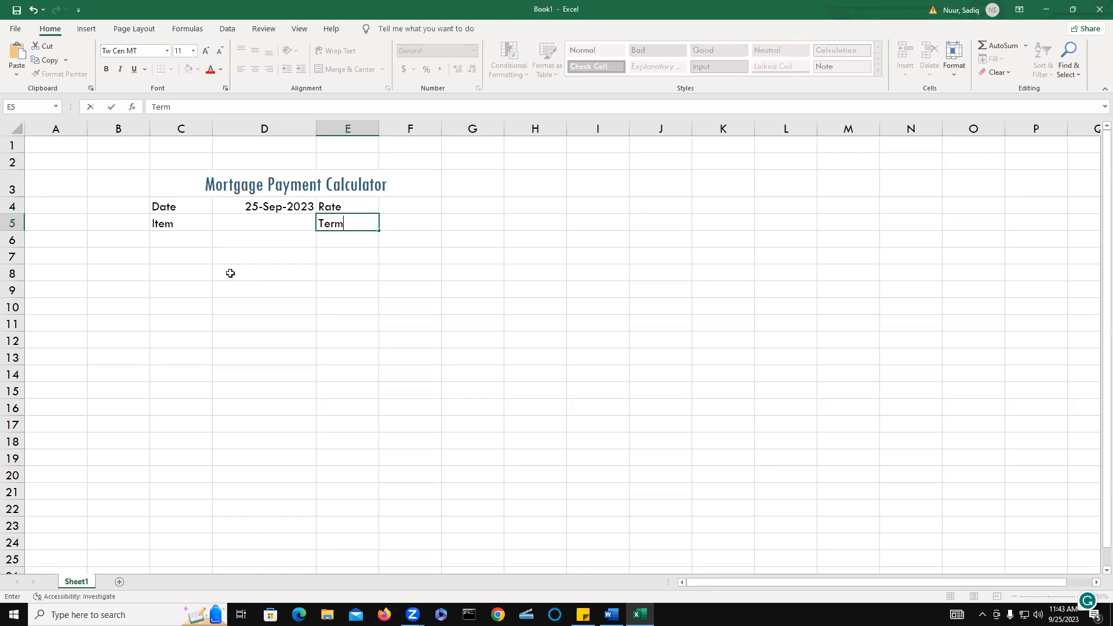
key("Return")
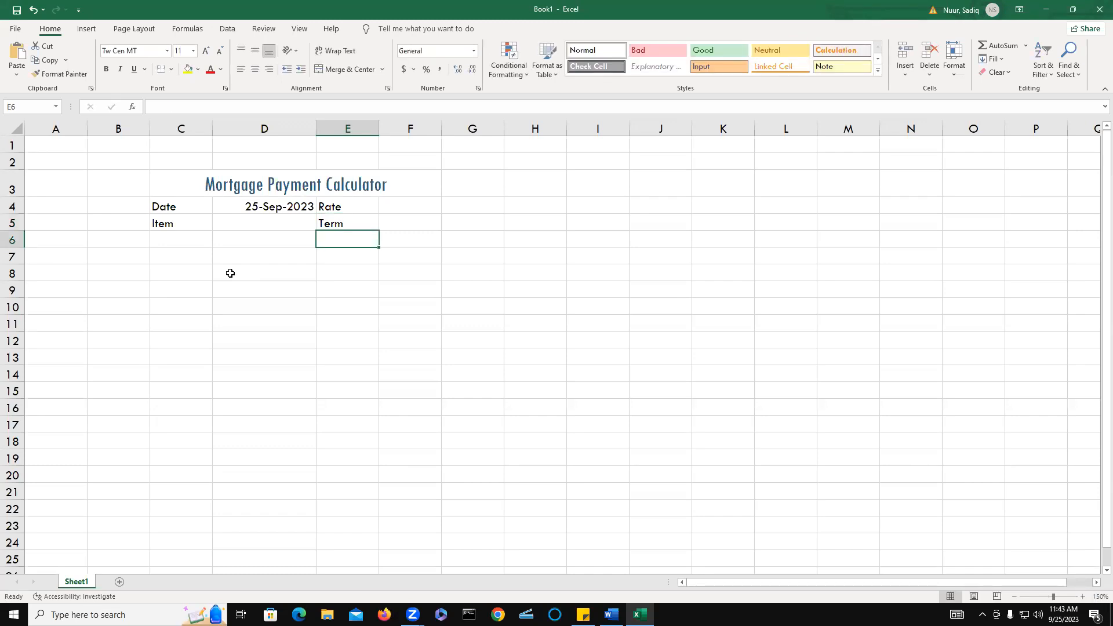
type("Monthly Payment")
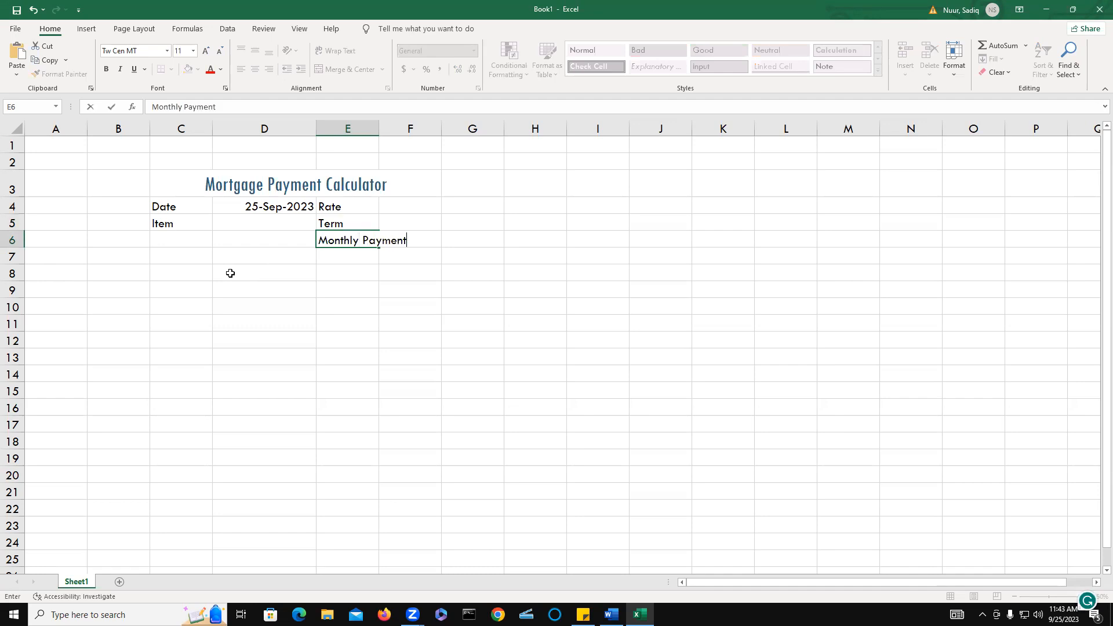
key("Return")
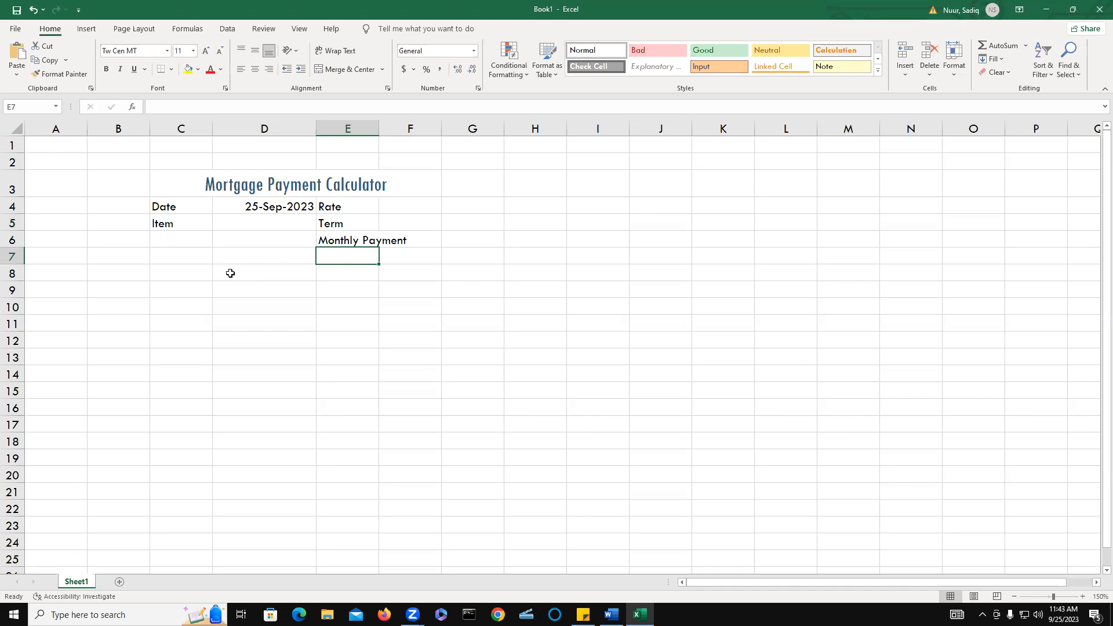
Enter the labels "Total Interest" in cell E7 and "Total Cost" in cell E8.
type("Tota")
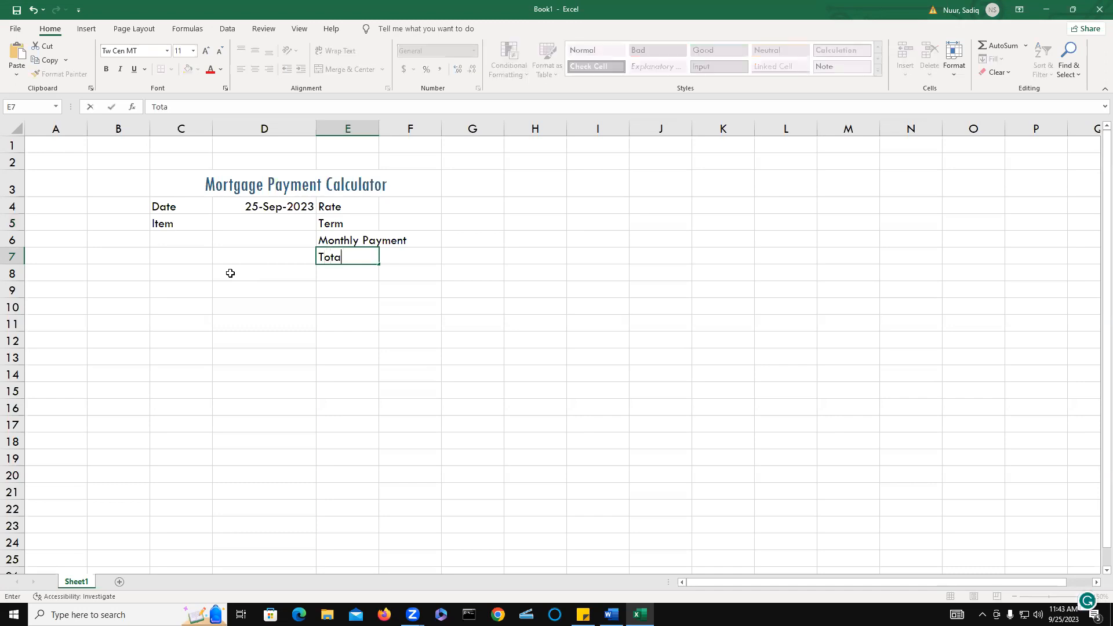
type("l Inte")
type("rest")
key("Return")
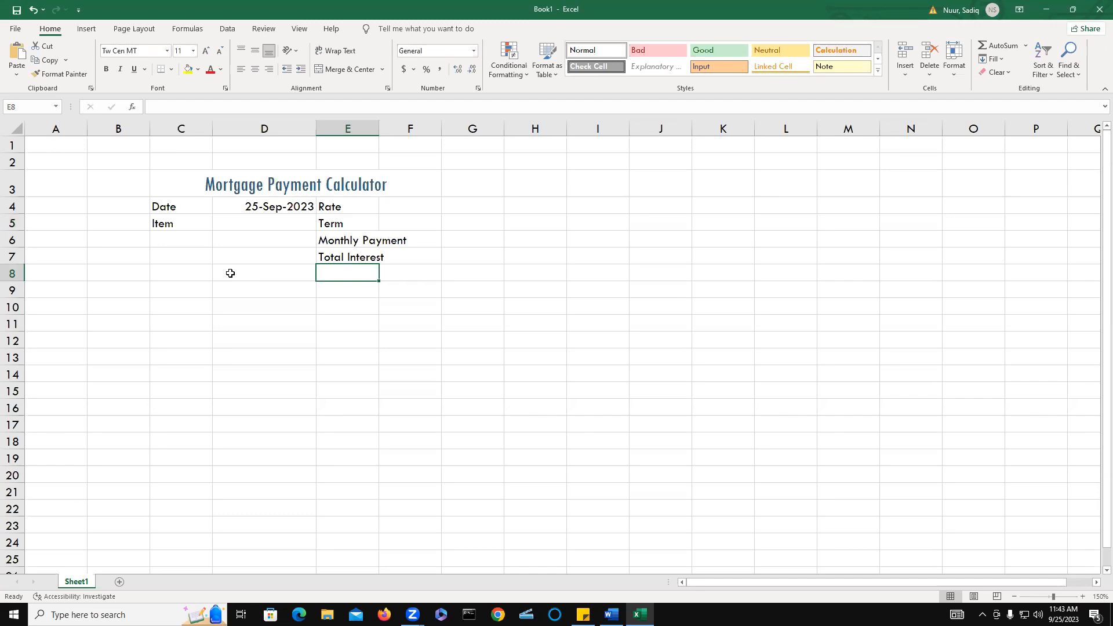
type("Total ")
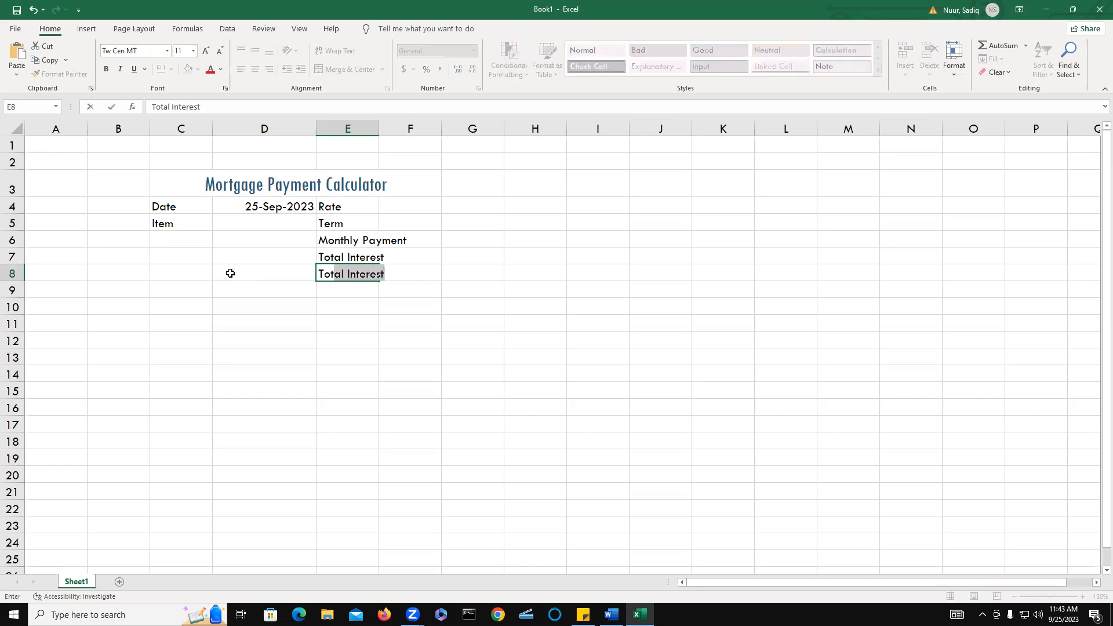
type("Cost")
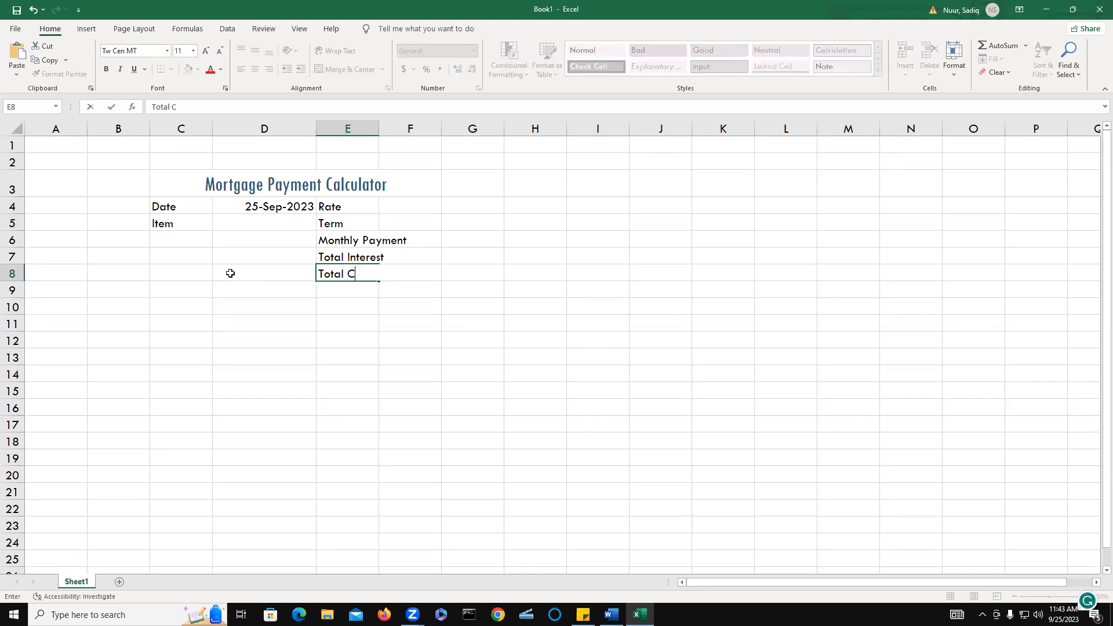
key("Left")
Enter the label "Price" in cell C6, below the Item label.
key("Left")
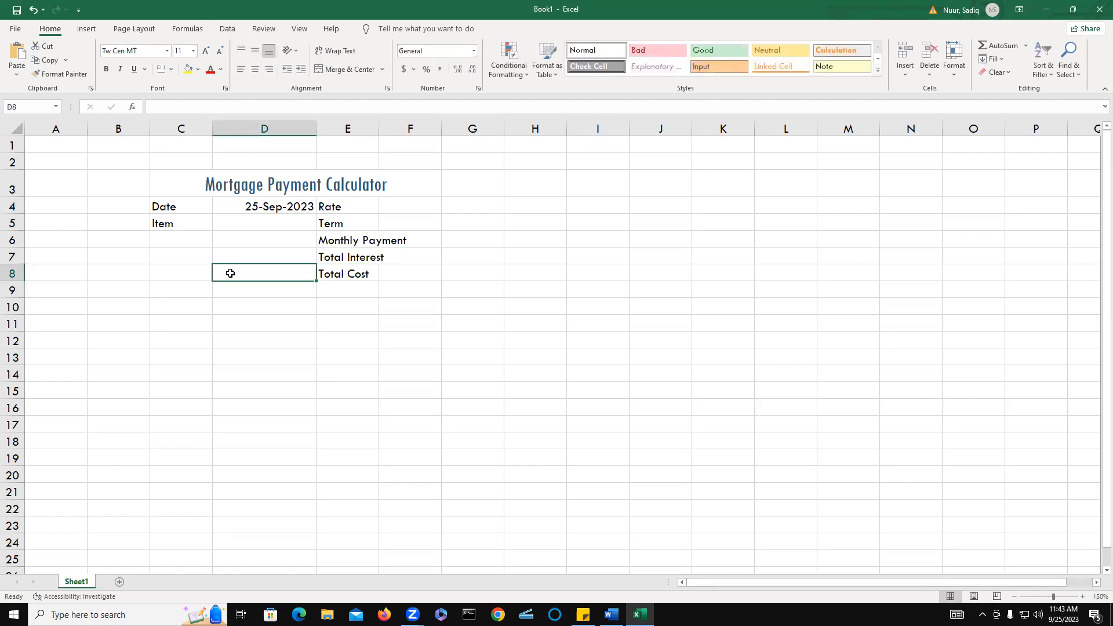
key("Up")
key("Up")
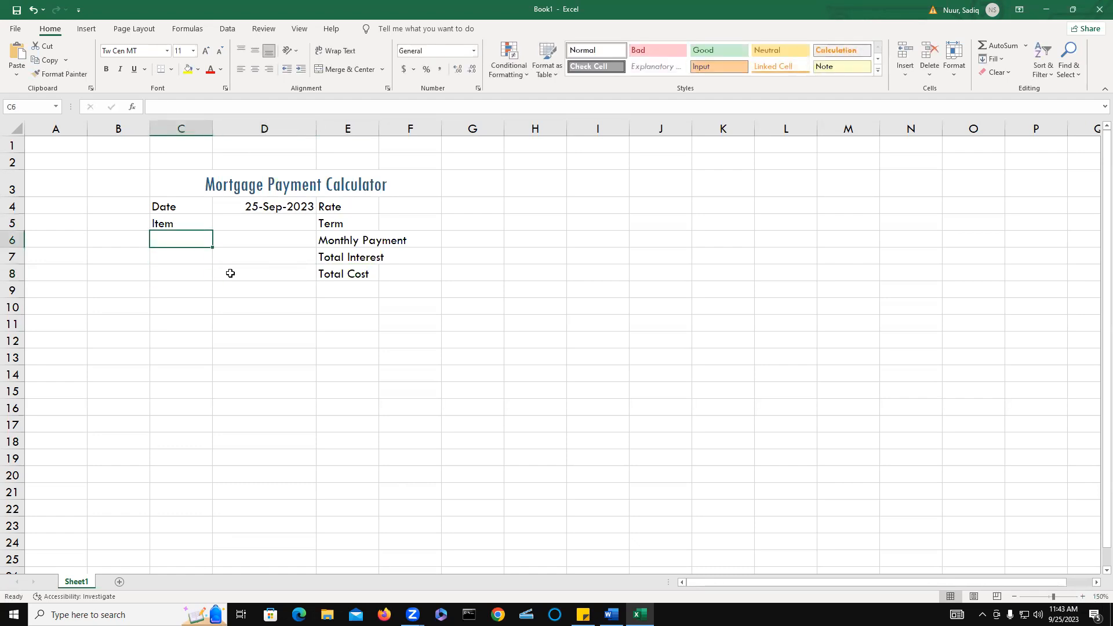
type("Proce")
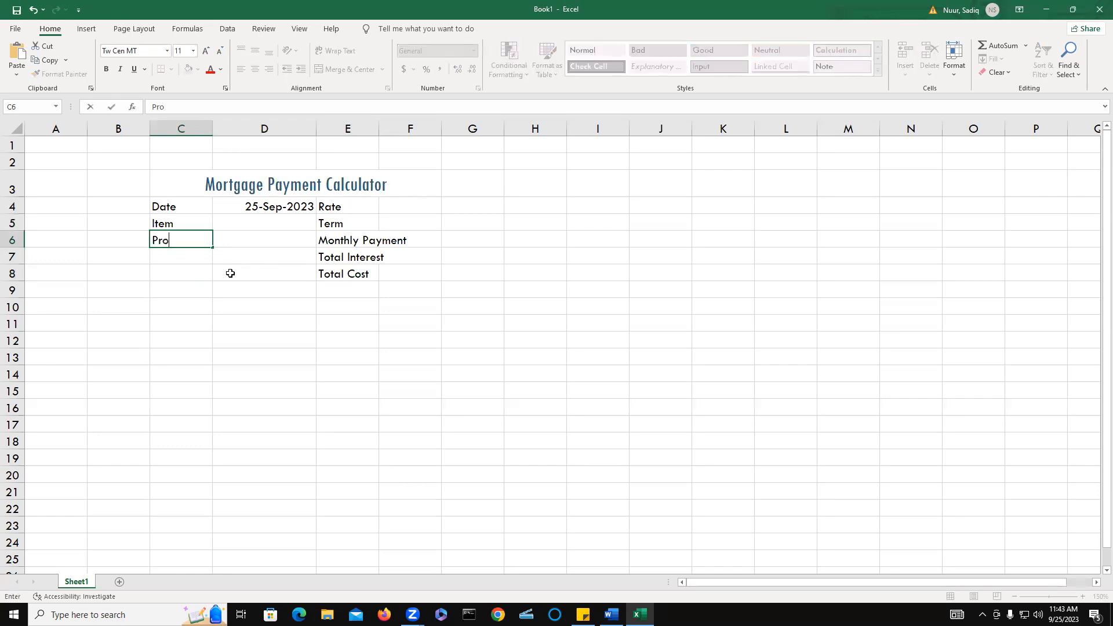
key("BackSpace")
key("BackSpace")
key("BackSpace")
type("ice")
key("Return")
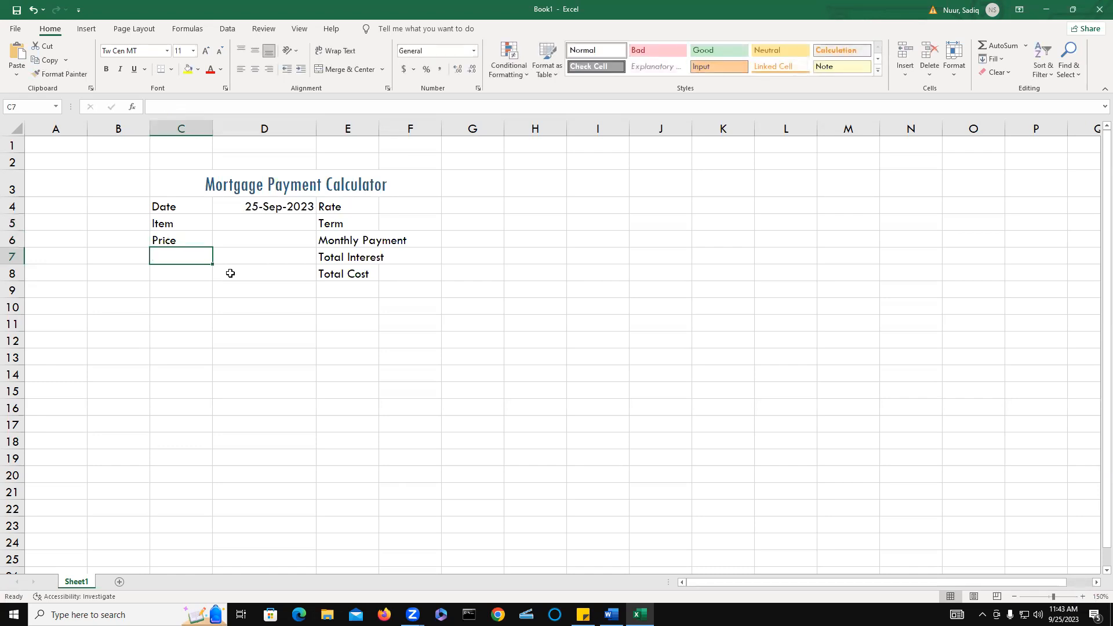
Enter the labels "Down Pymt." in cell C7 and "Loan Amount" in cell C8.
type("Down ")
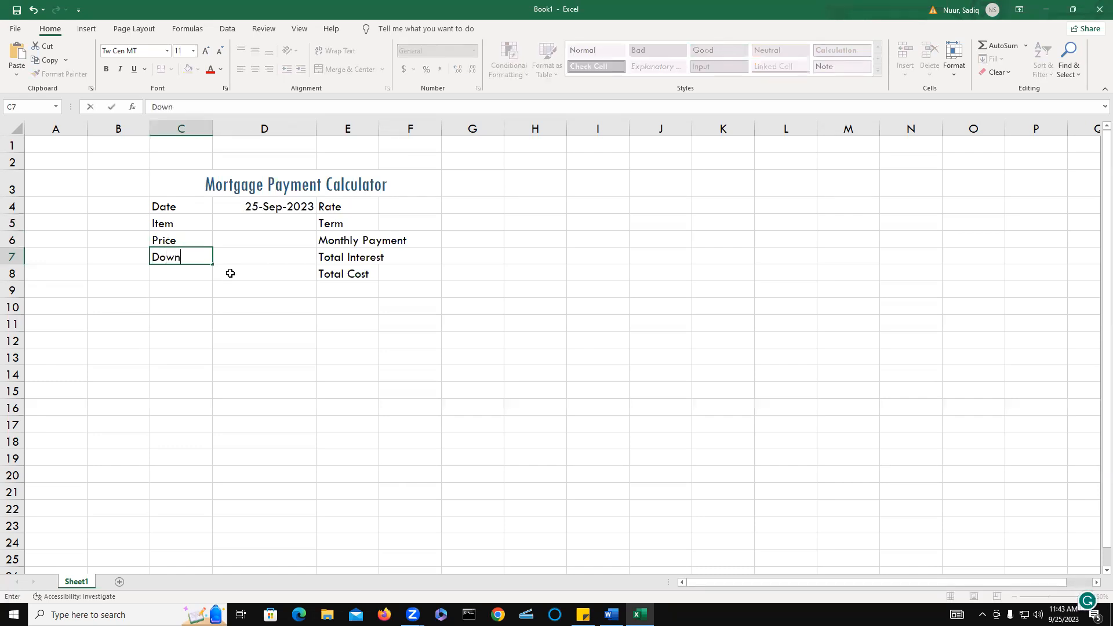
type("Pymt.")
key("Return")
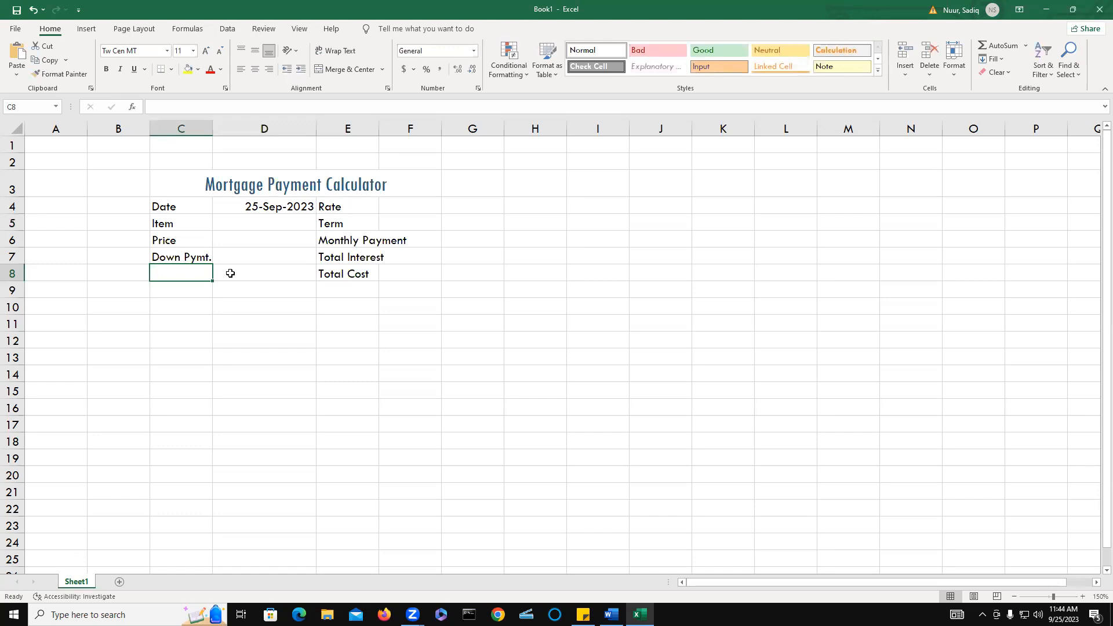
type("Lo")
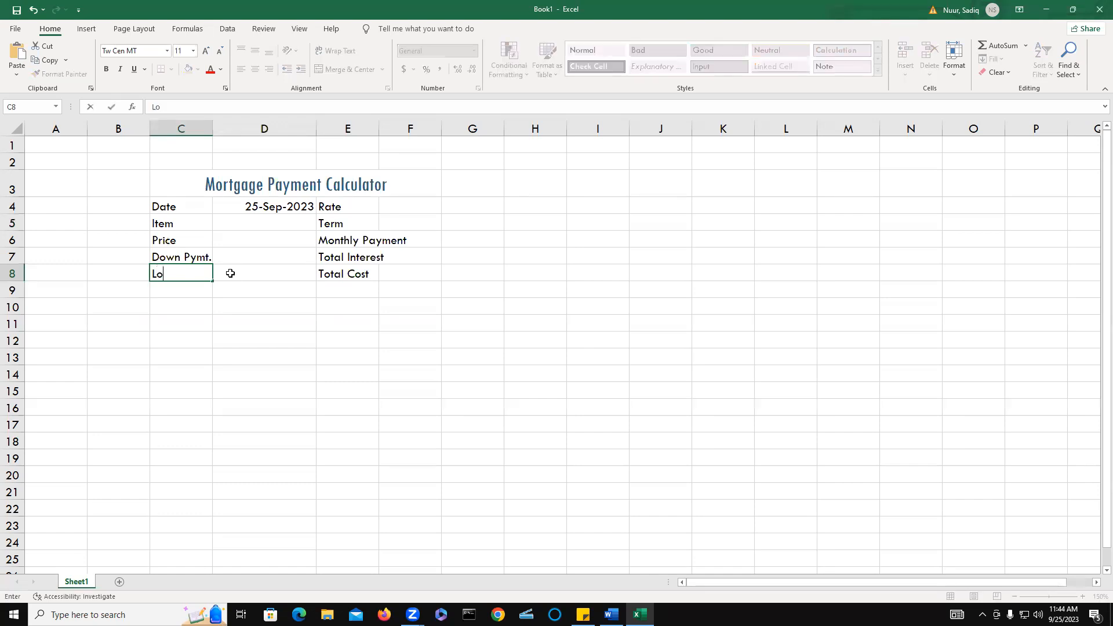
type("an Amount")
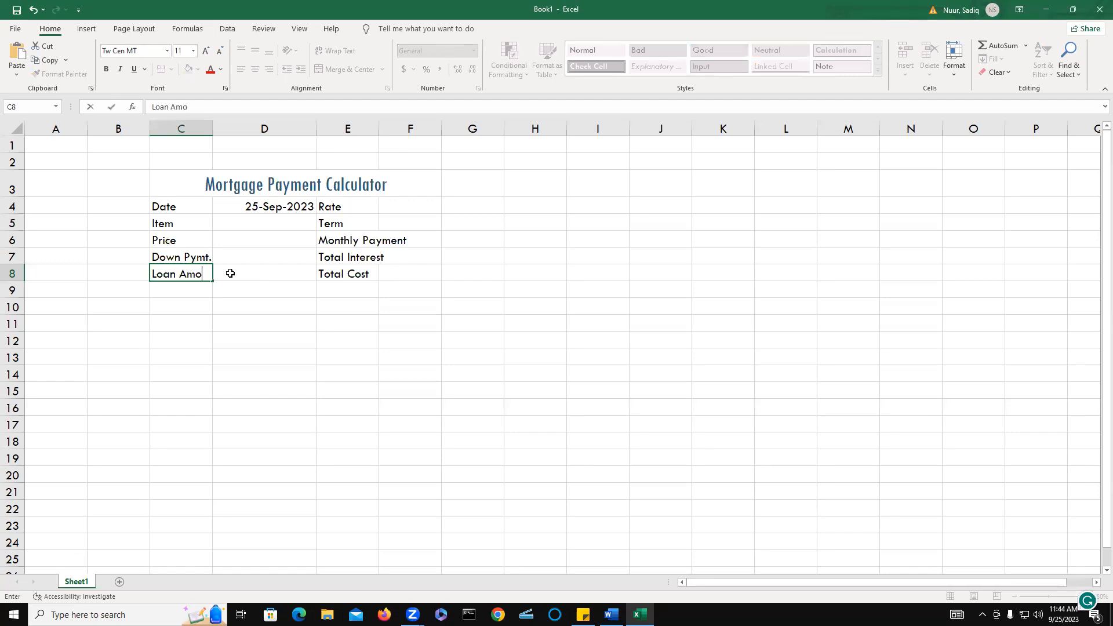
key("Return")
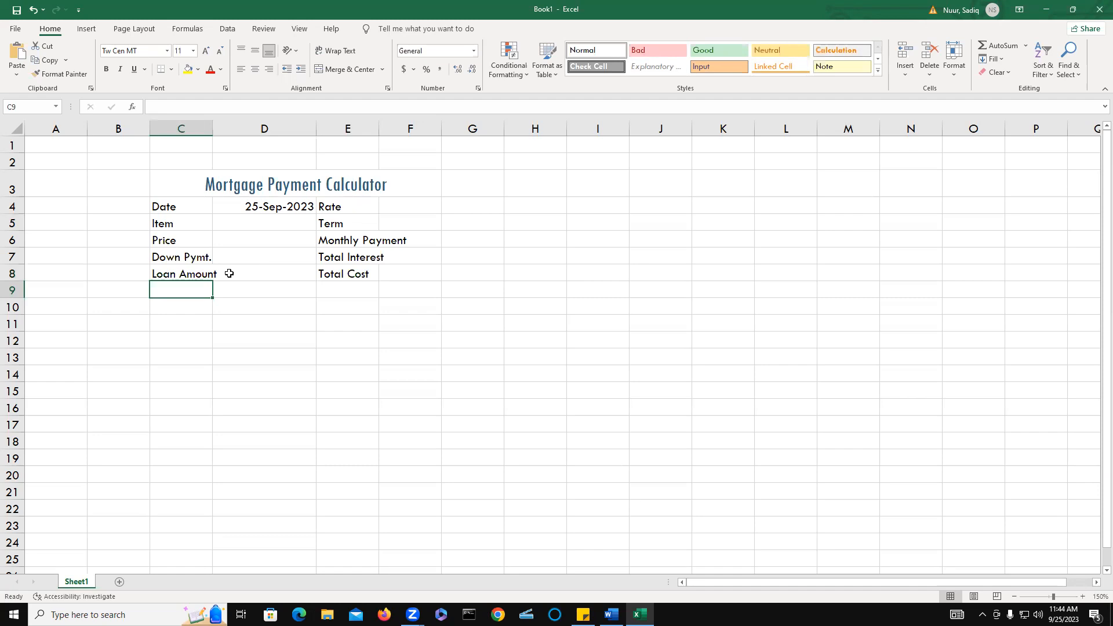
Narrow the empty columns A and B together to an equal, very small width.
left_click(65, 126)
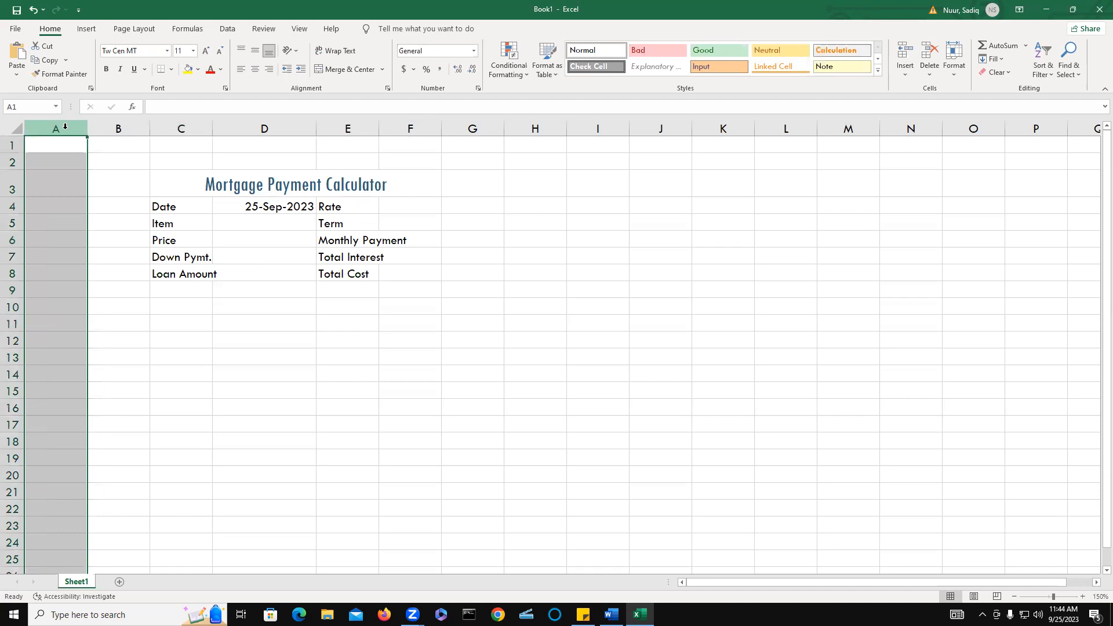
left_click(123, 125, "shift")
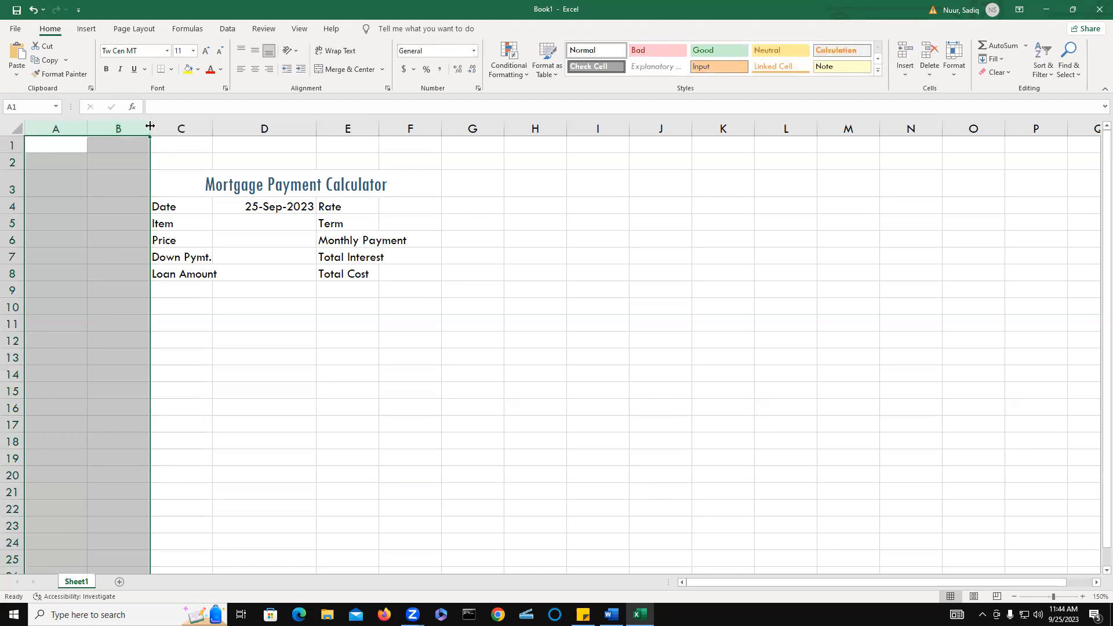
left_click_drag(150, 125, 149, 125)
left_click_drag(150, 126, 98, 121)
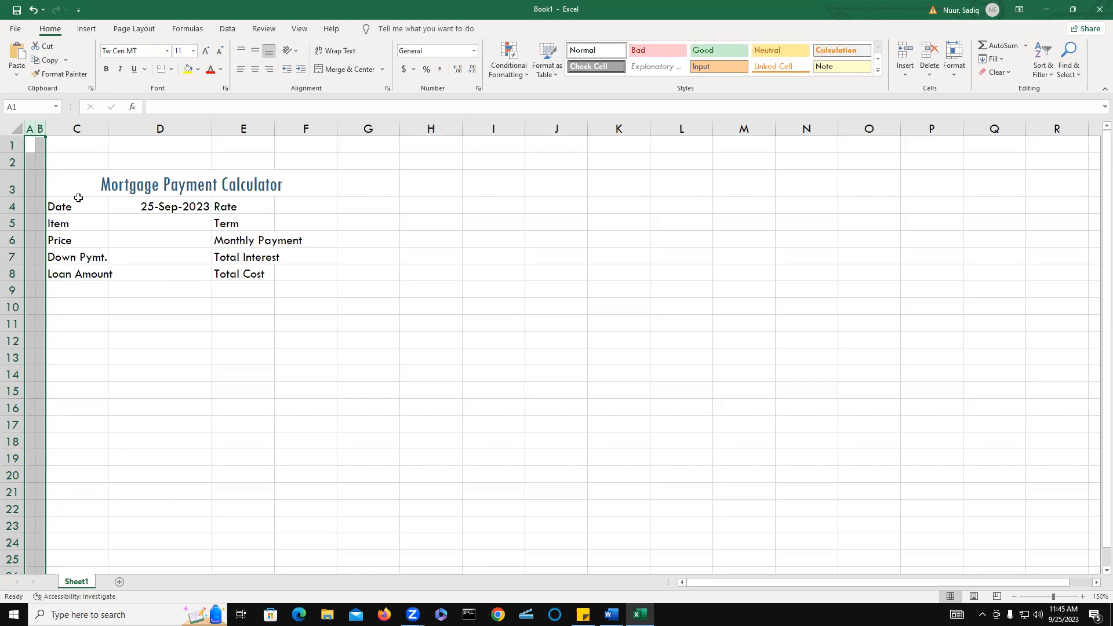
Widen column C to fit its labels, and widen columns D through F together to one equal, larger width.
left_click(85, 127)
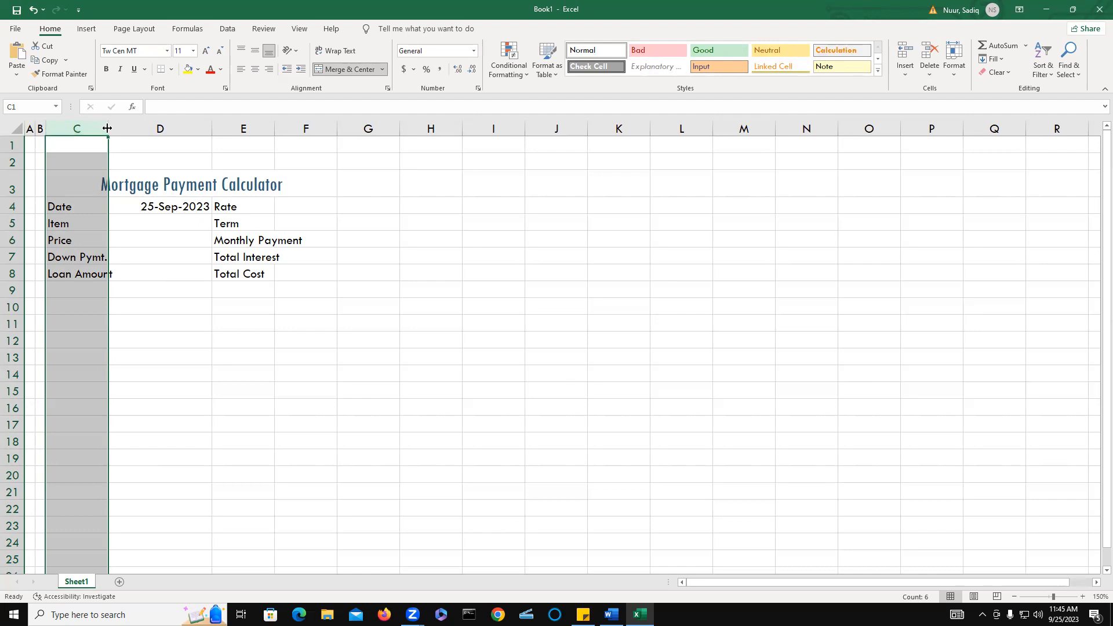
left_click_drag(107, 128, 132, 131)
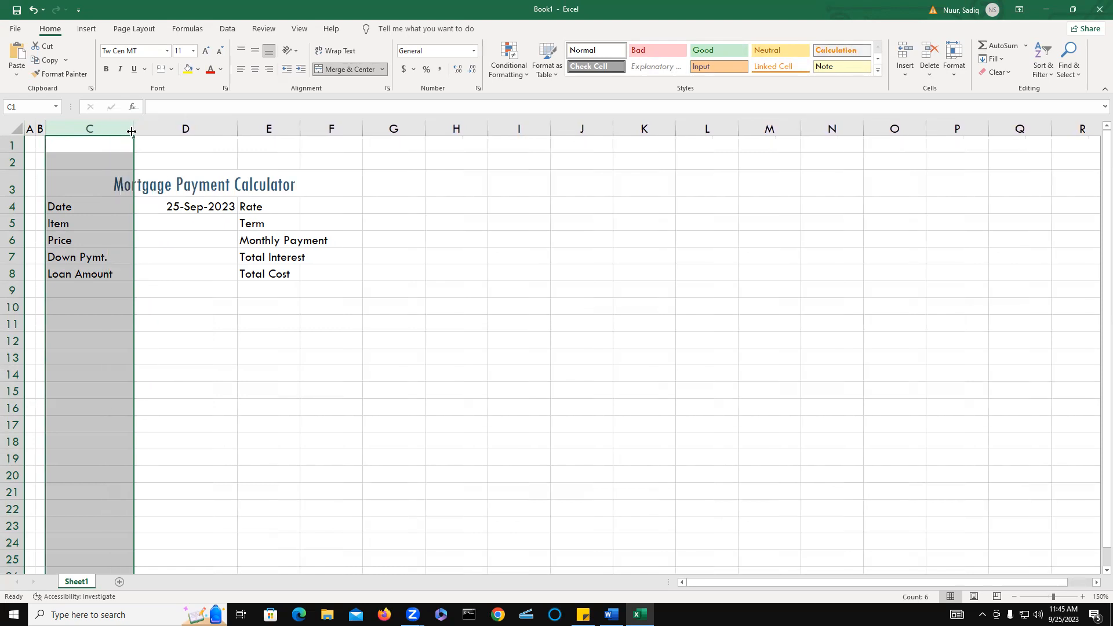
left_click(184, 128)
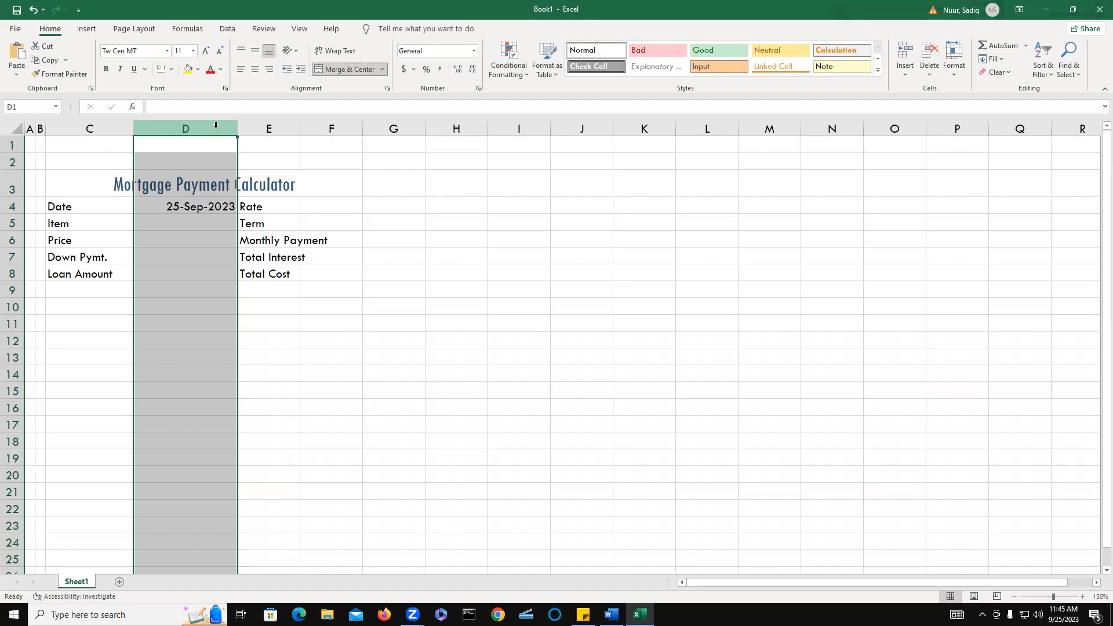
left_click(333, 128, "shift")
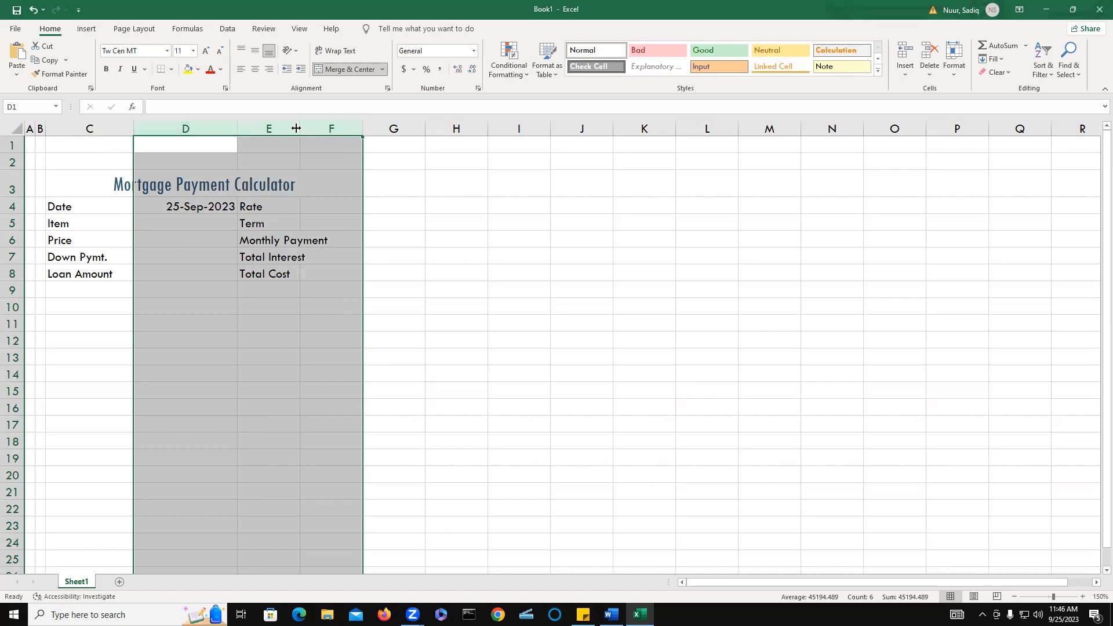
left_click_drag(301, 127, 354, 126)
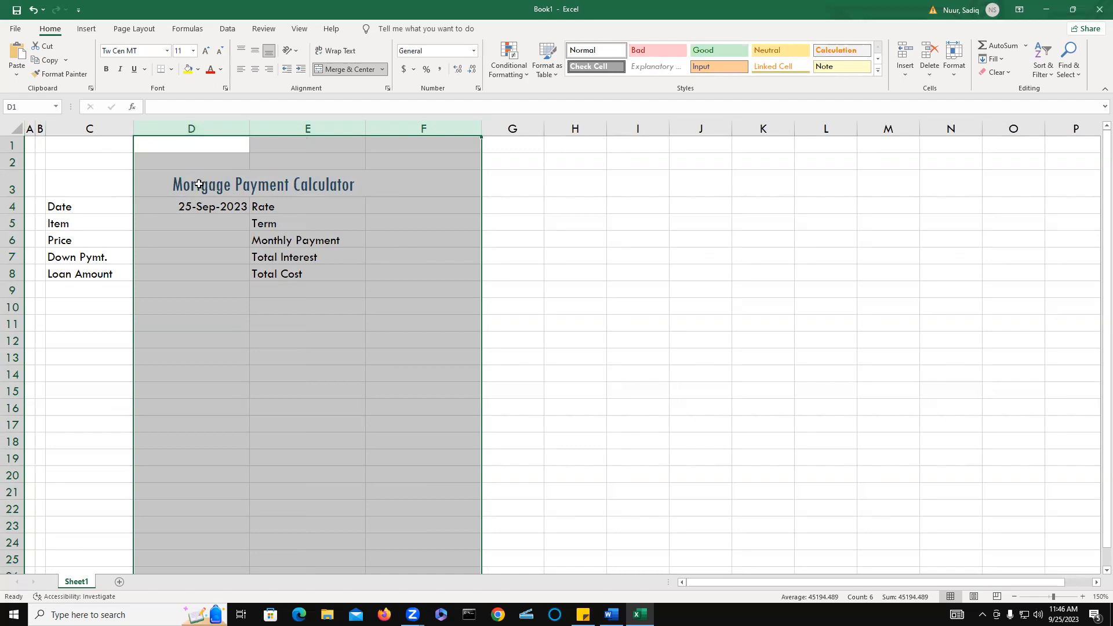
left_click(26, 144)
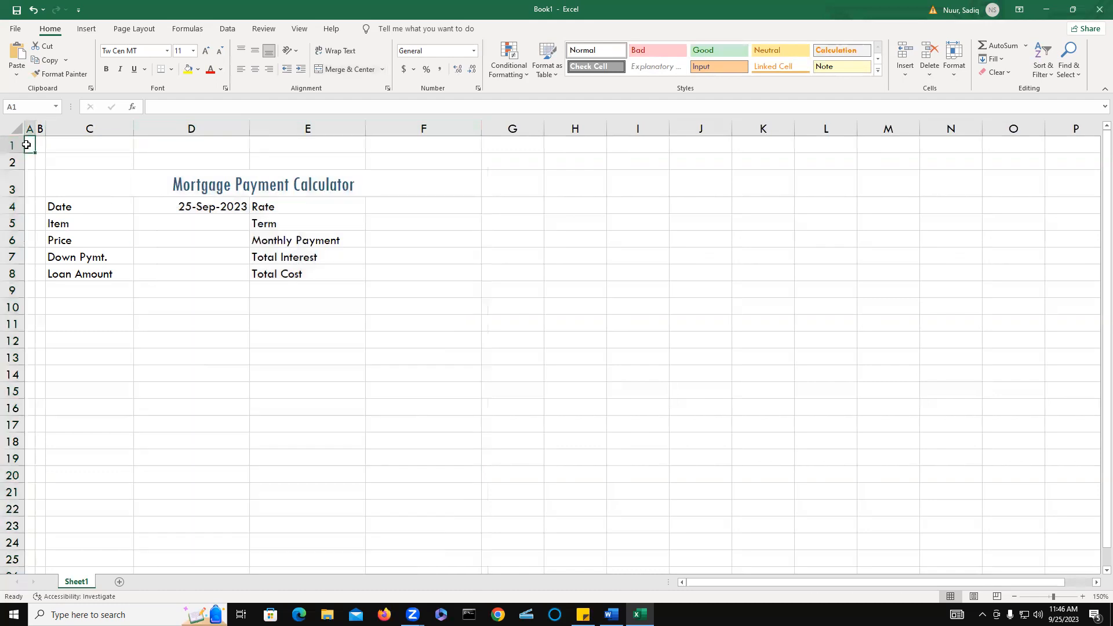
Reduce the height of the empty rows 1 and 2 together to an equal, smaller size.
left_click(12, 145)
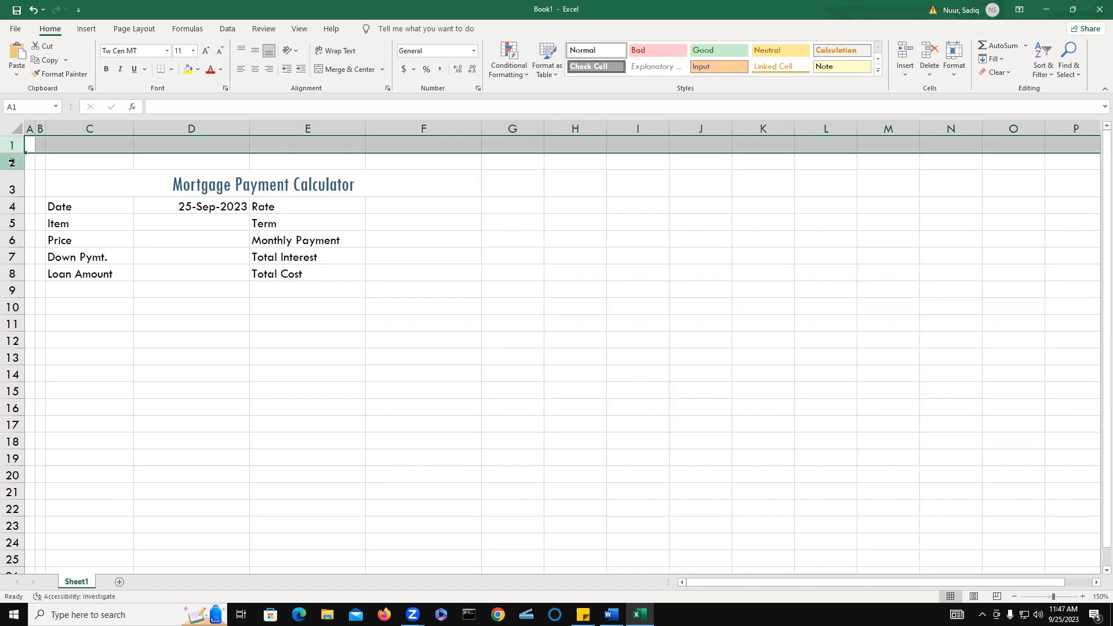
left_click(12, 163, "shift")
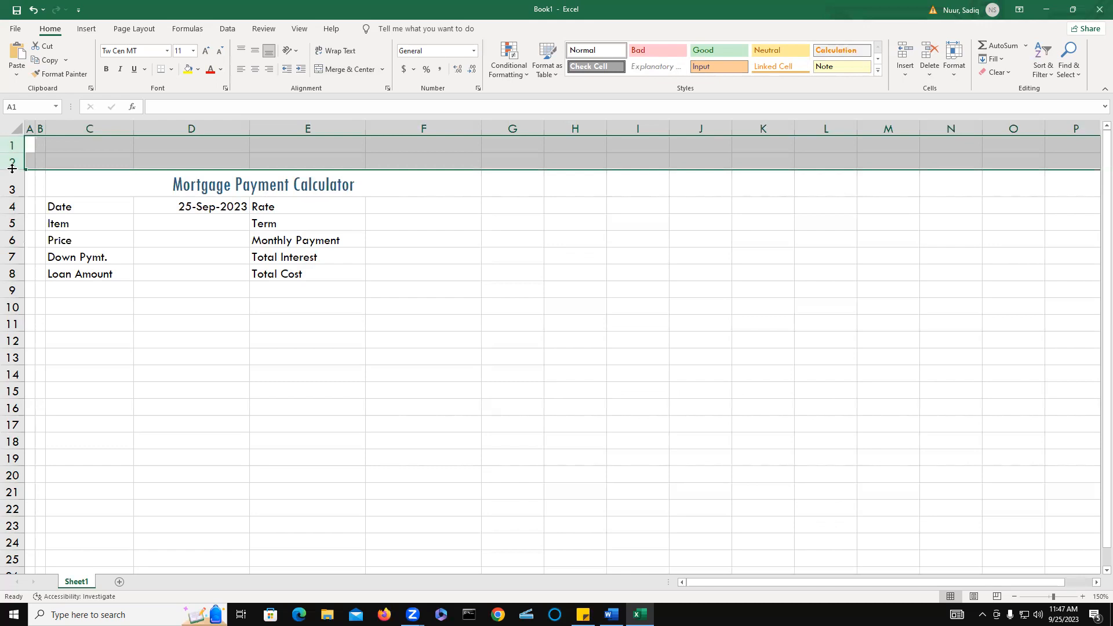
left_click_drag(12, 169, 12, 169)
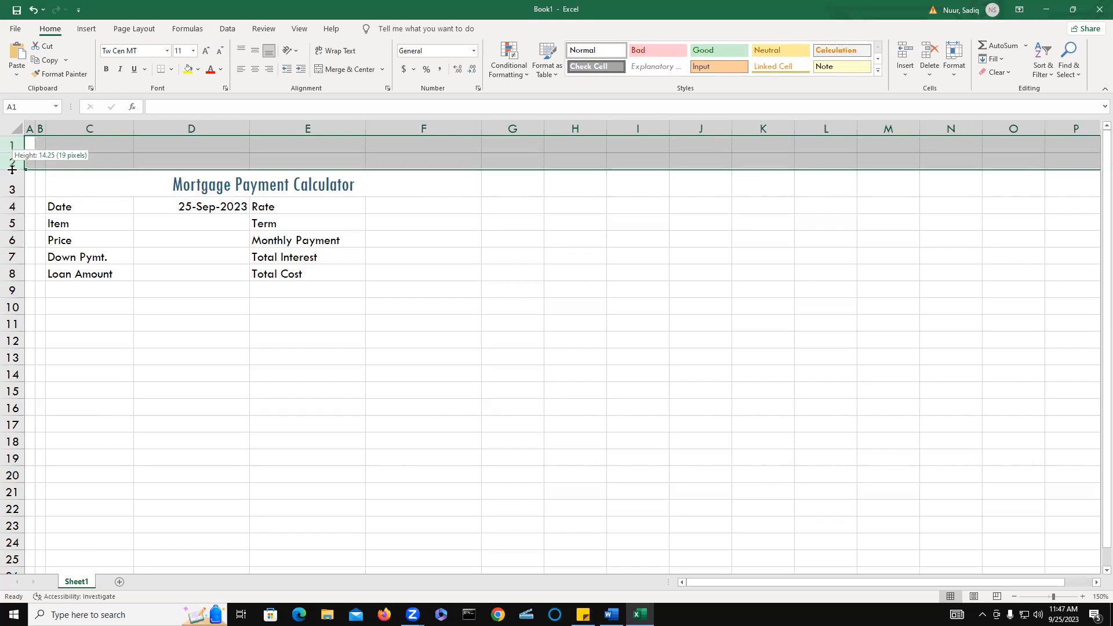
left_click_drag(12, 169, 18, 163)
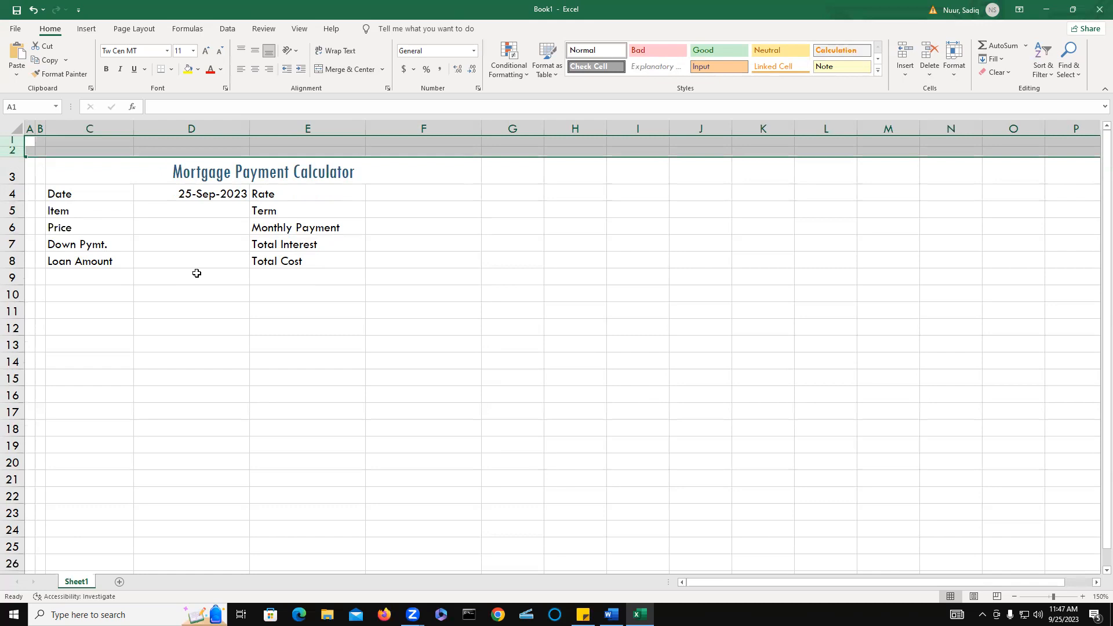
Rename the worksheet Sheet1 as "Mortgage Payment Calculator".
left_click(83, 583)
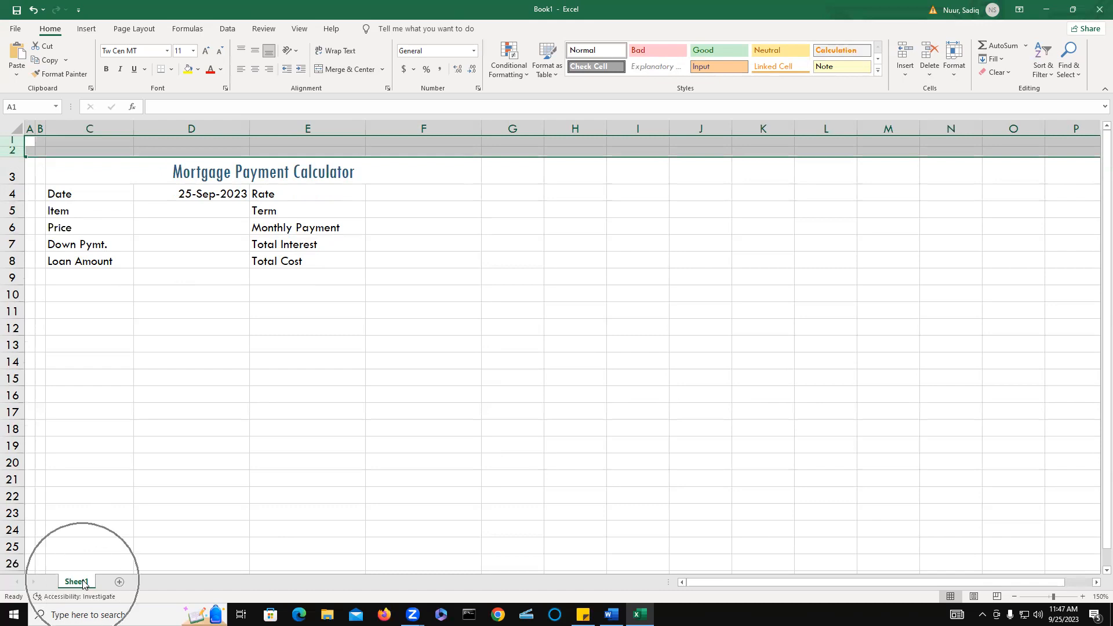
left_click(81, 584)
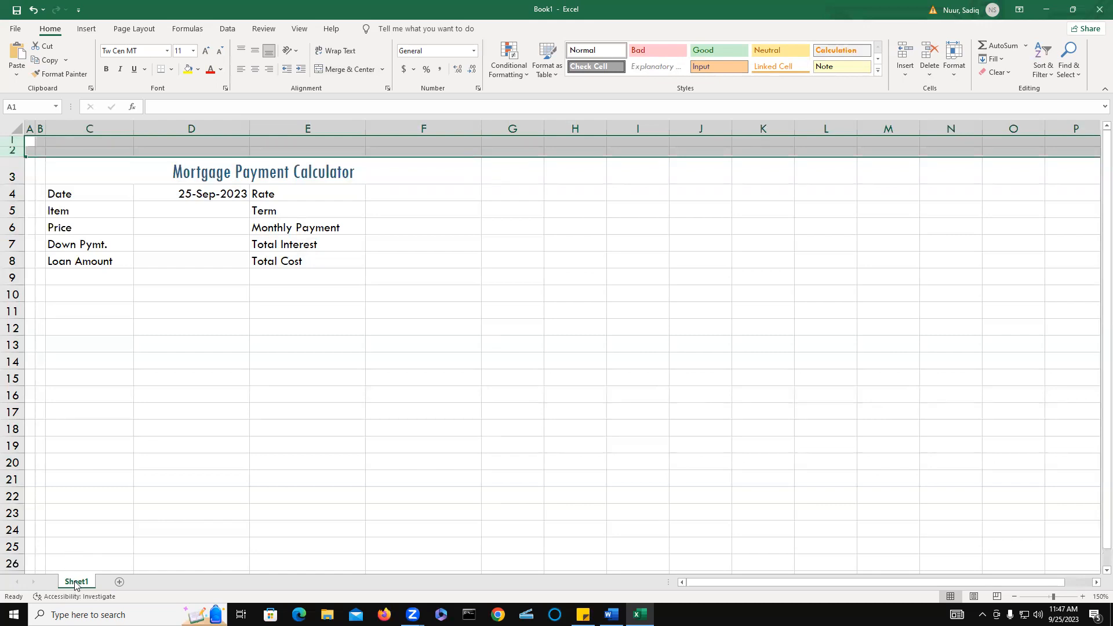
double_click(76, 582)
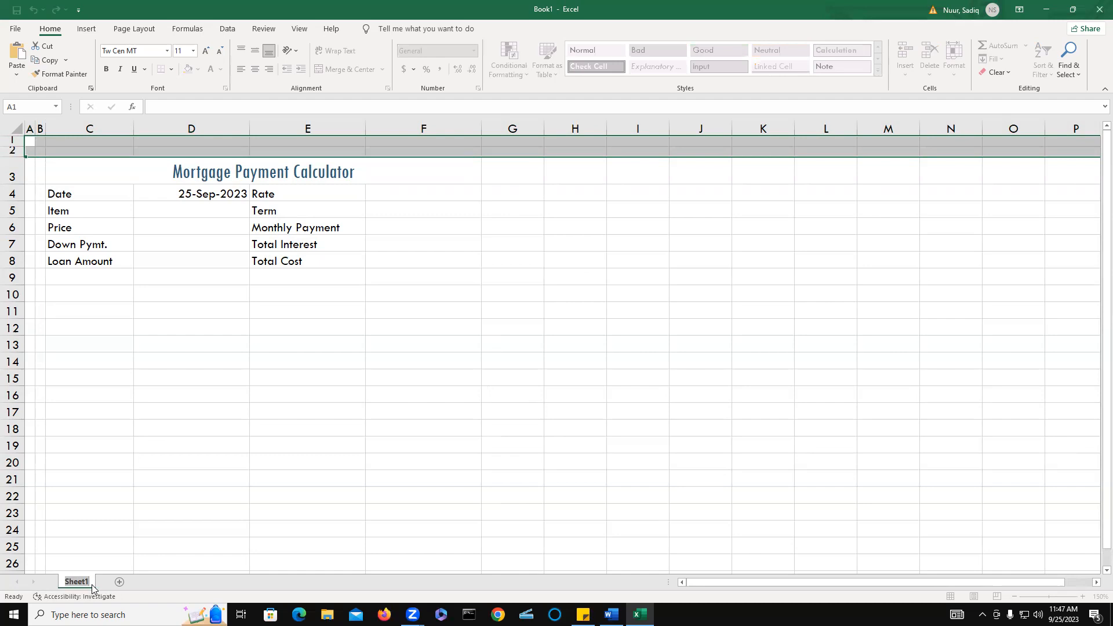
type("Mortgage Paym")
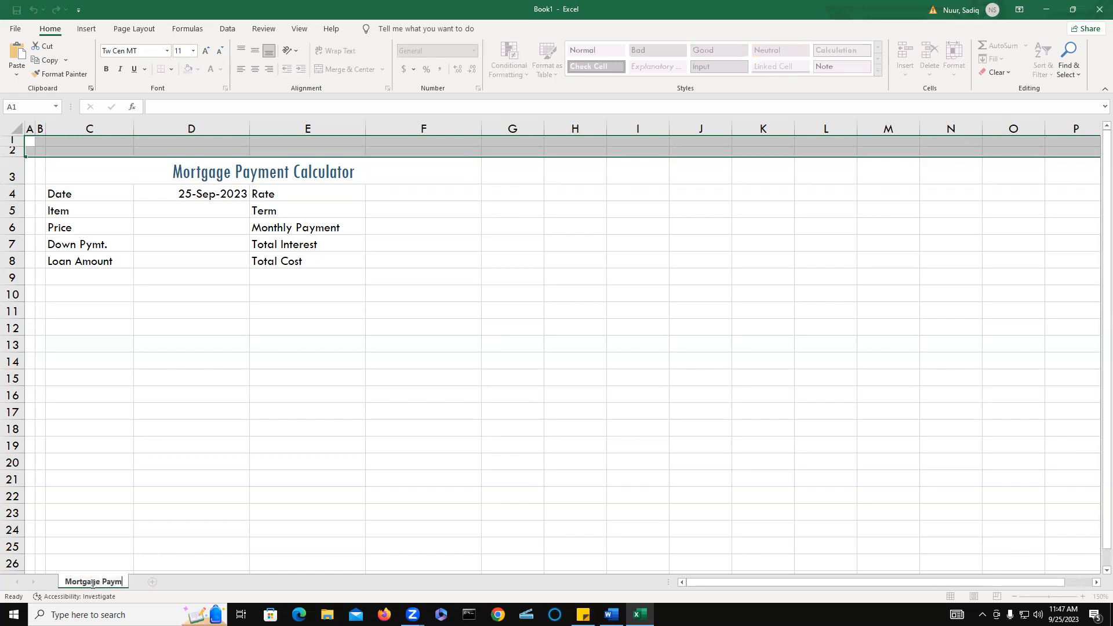
type("ent Calculator")
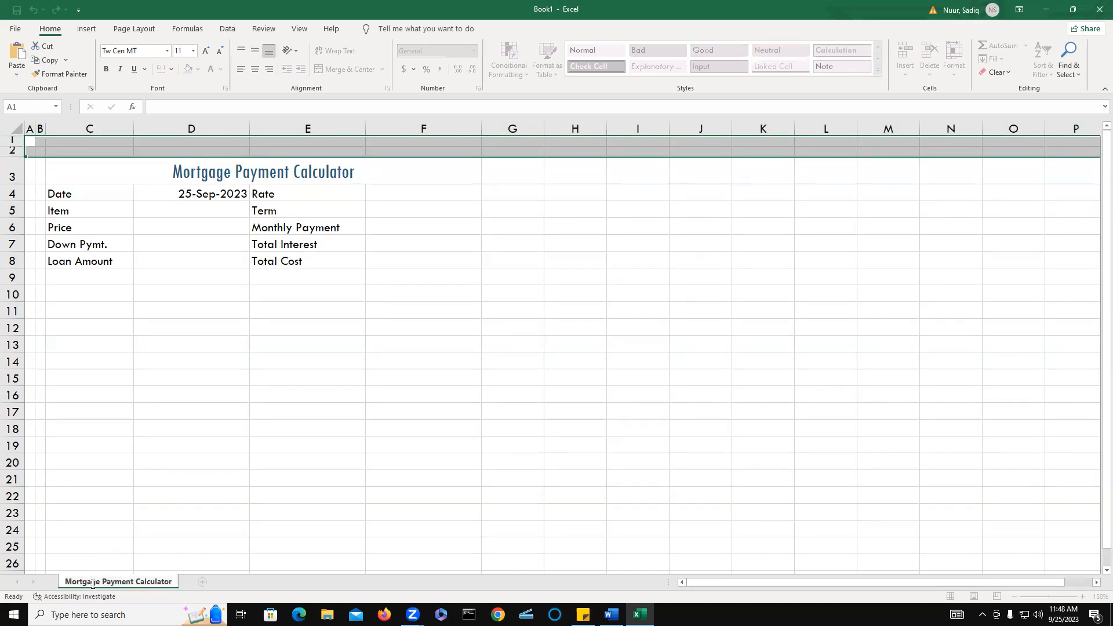
key("Return")
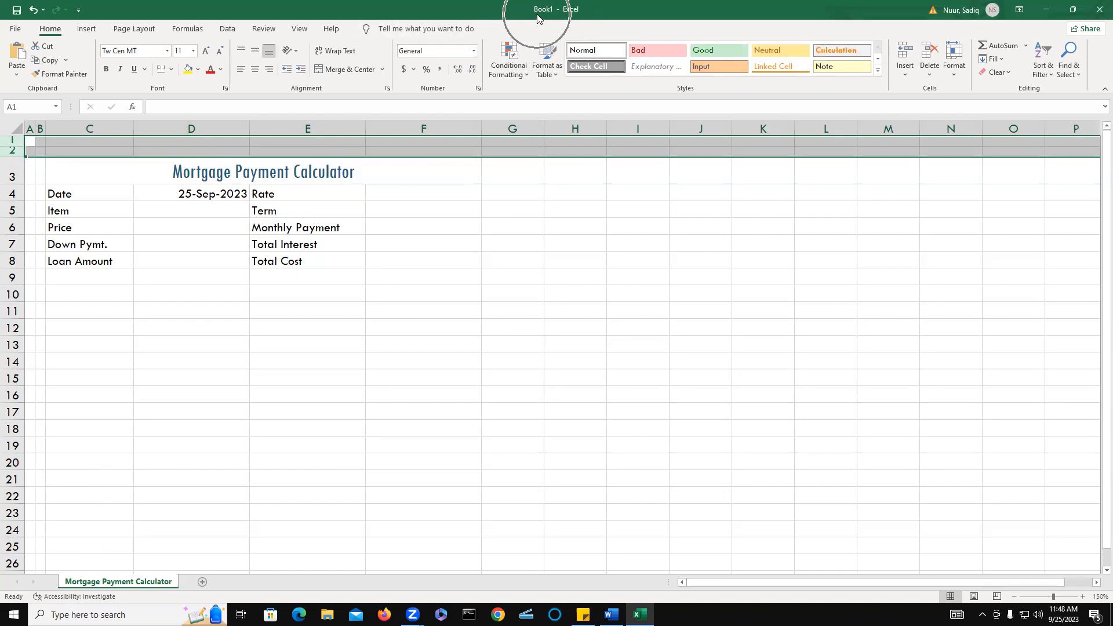
Save the workbook in the This PC Documents folder under the file name "NCU Mortgage Payment Calculator".
left_click(16, 32)
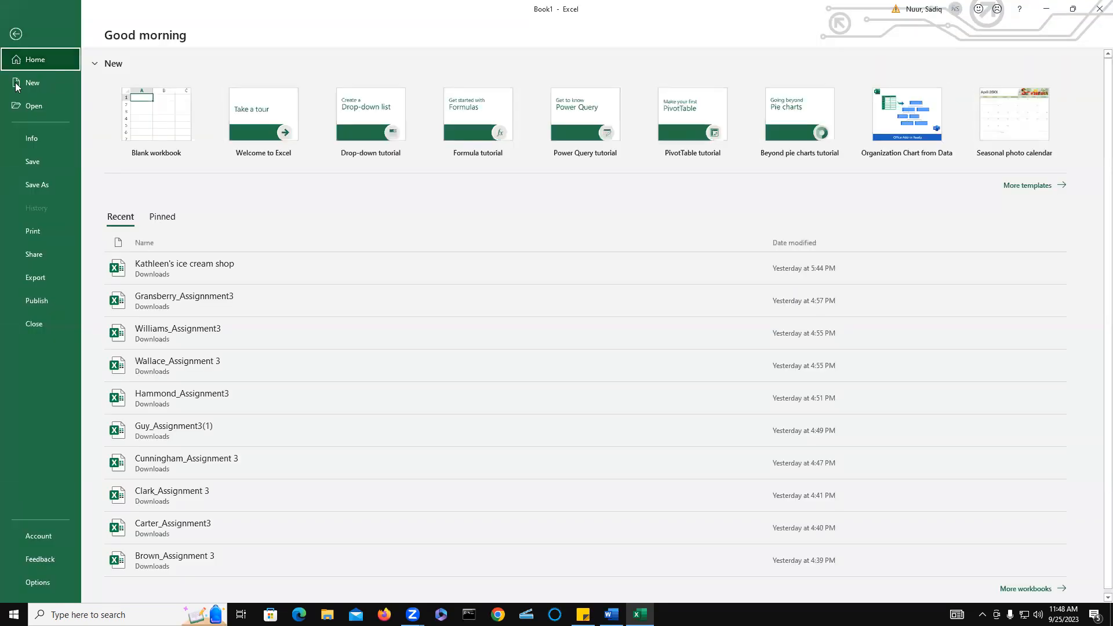
left_click(30, 162)
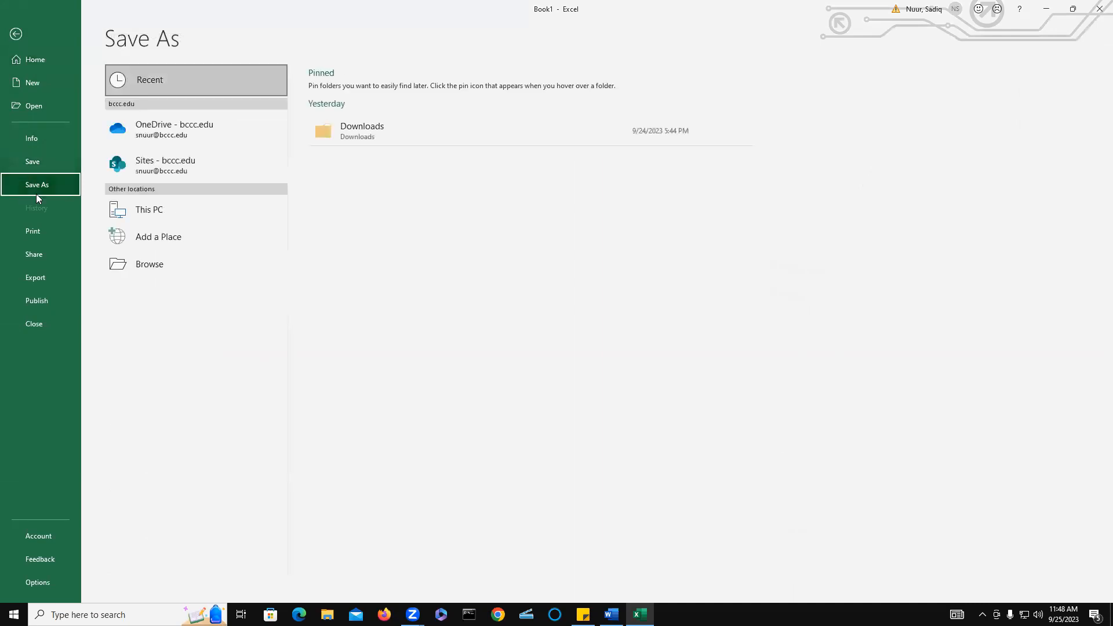
left_click(151, 264)
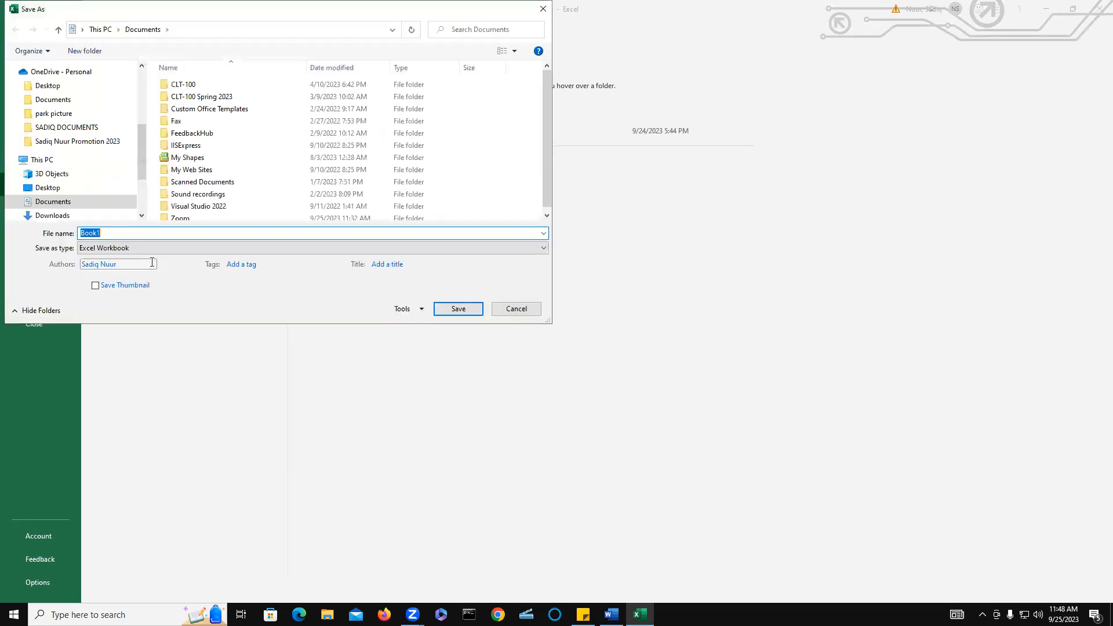
left_click(51, 102)
left_click_drag(139, 129, 137, 83)
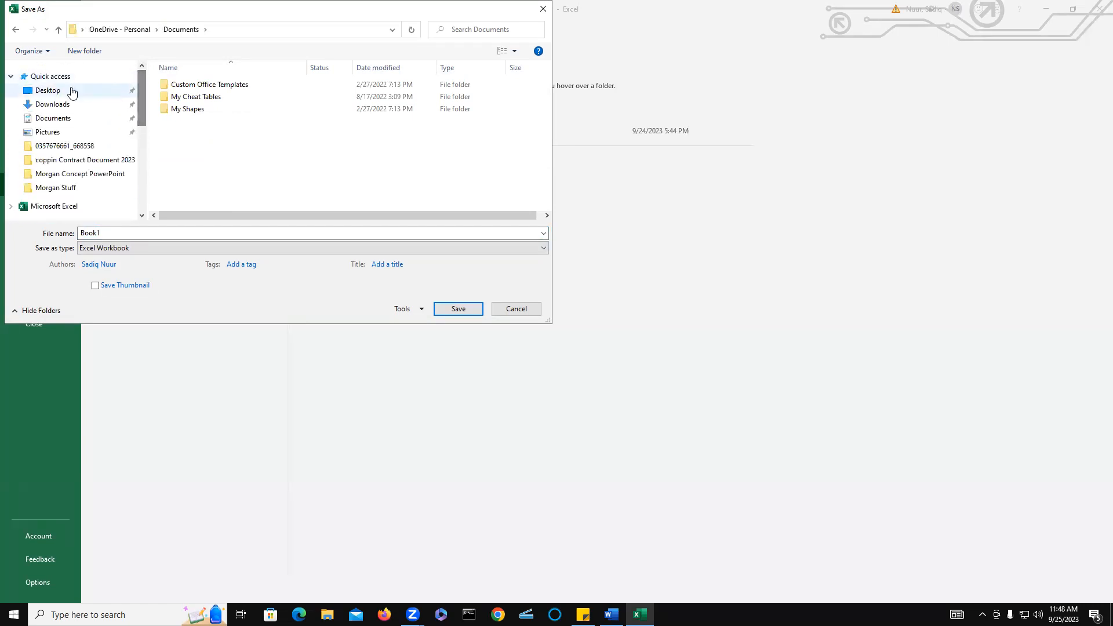
left_click(52, 119)
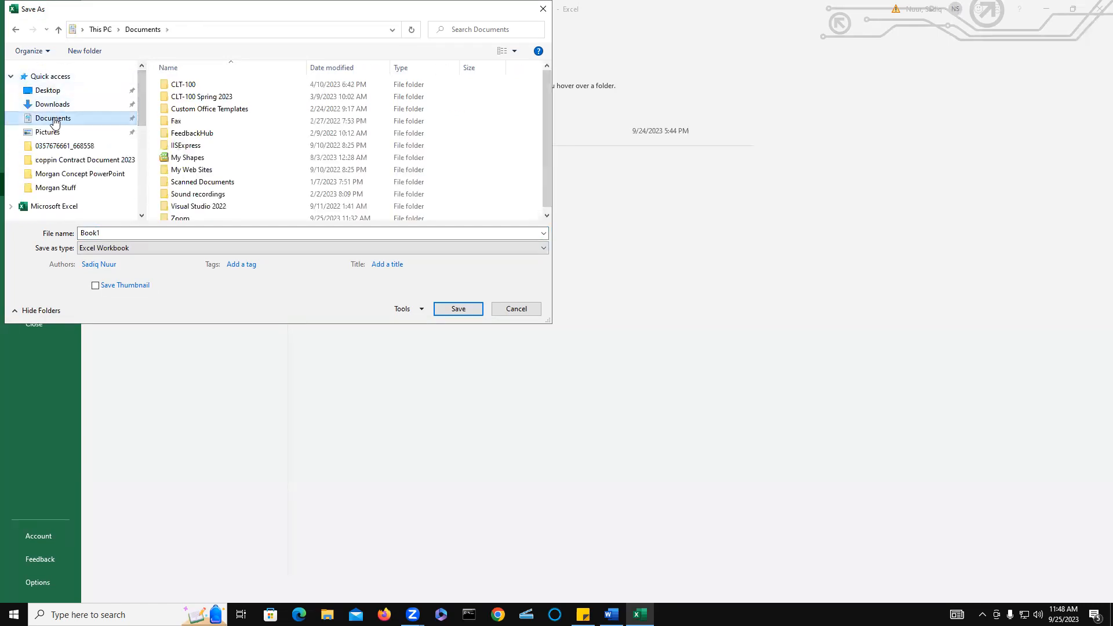
left_click(116, 234)
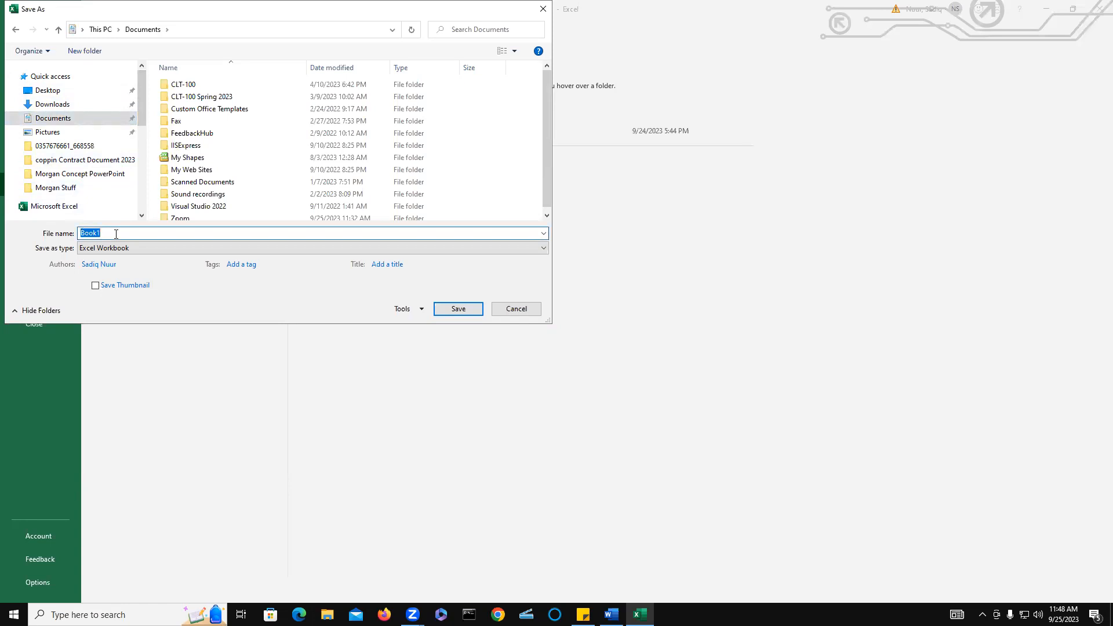
type("NCU Mortgage Payment Calculator")
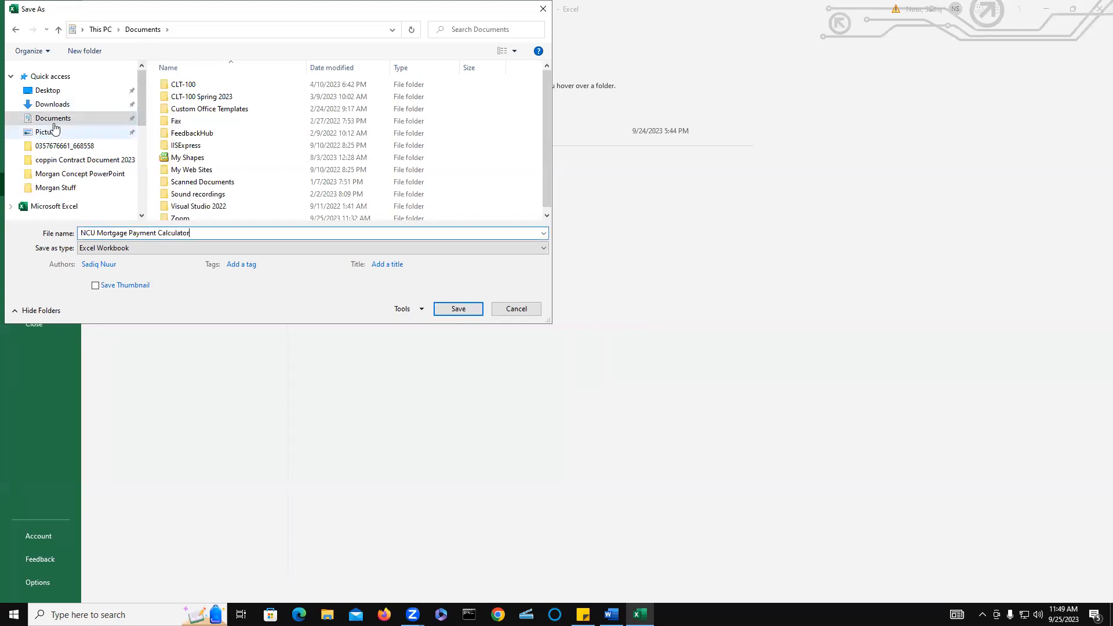
left_click(457, 308)
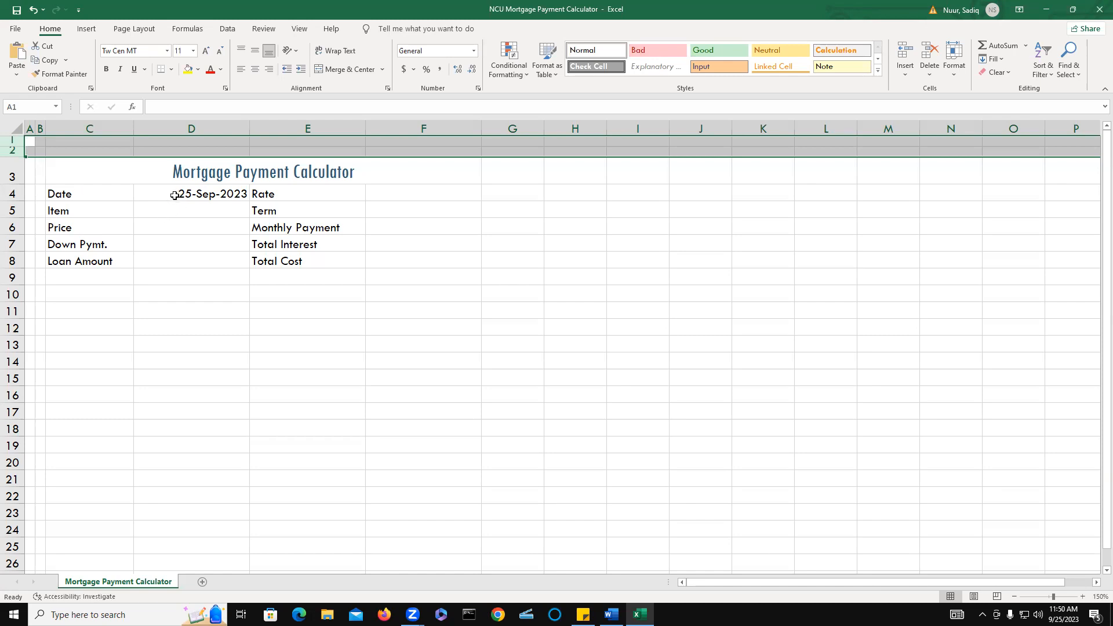
Format cells D6:D8 and F6:F8 as Currency with two decimals, the $ symbol and negative numbers in red without a minus sign.
left_click(180, 228)
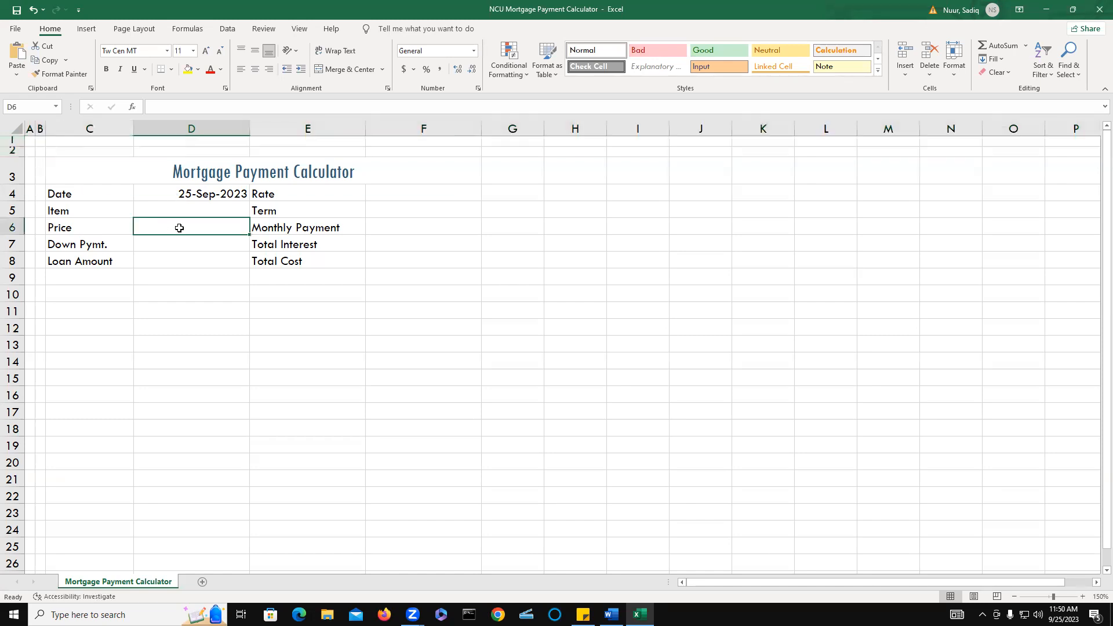
left_click_drag(179, 228, 179, 257)
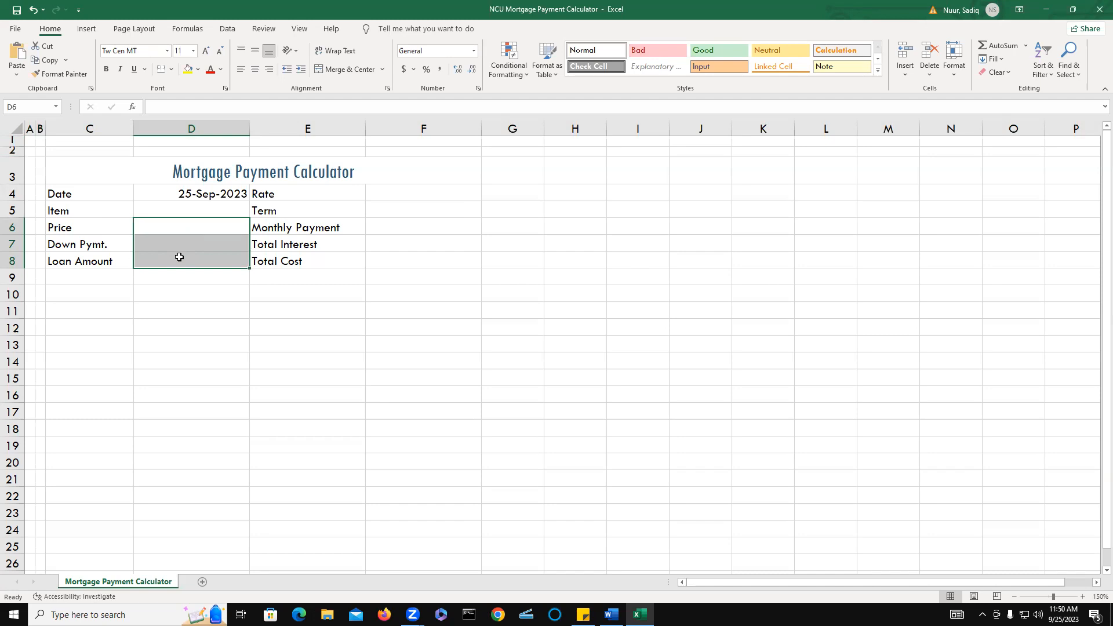
left_click(416, 225)
left_click_drag(415, 226, 415, 242)
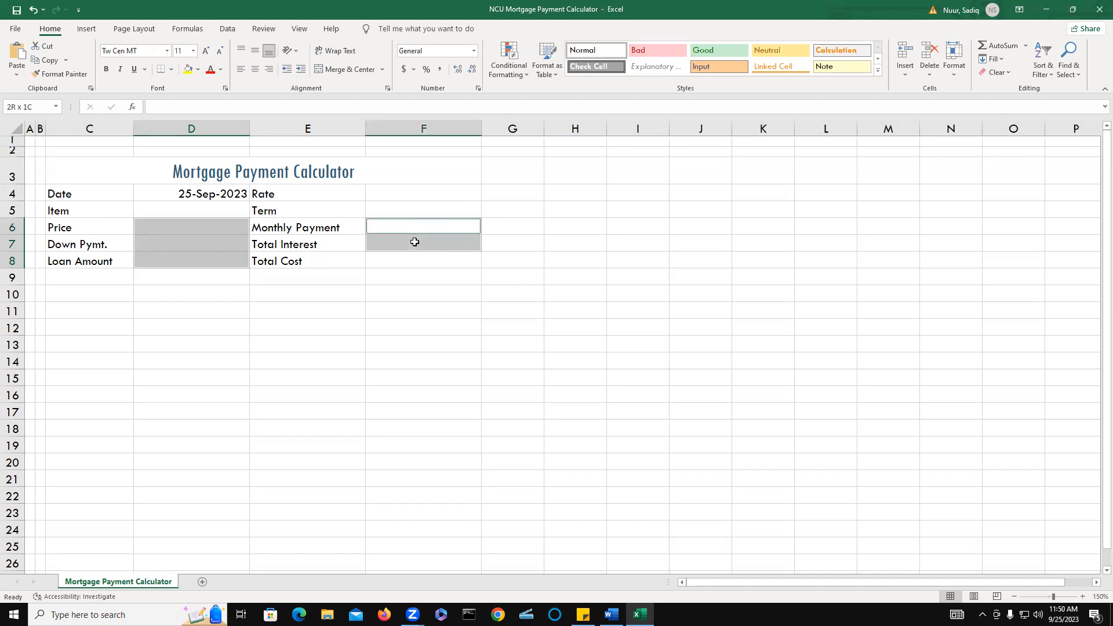
left_click_drag(415, 242, 414, 255)
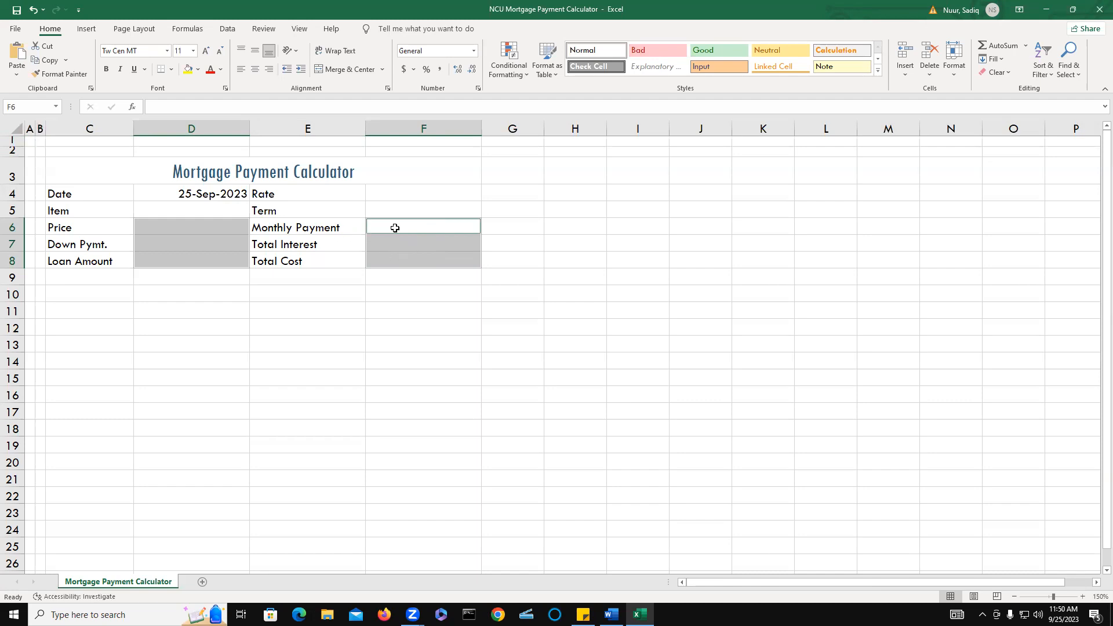
right_click(399, 244)
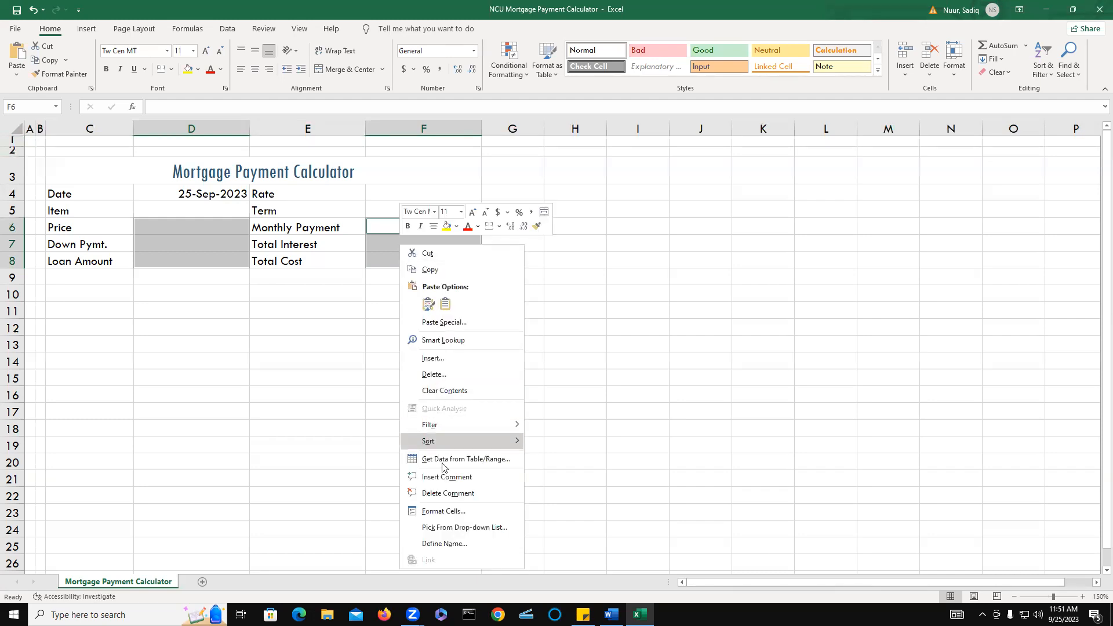
left_click(457, 512)
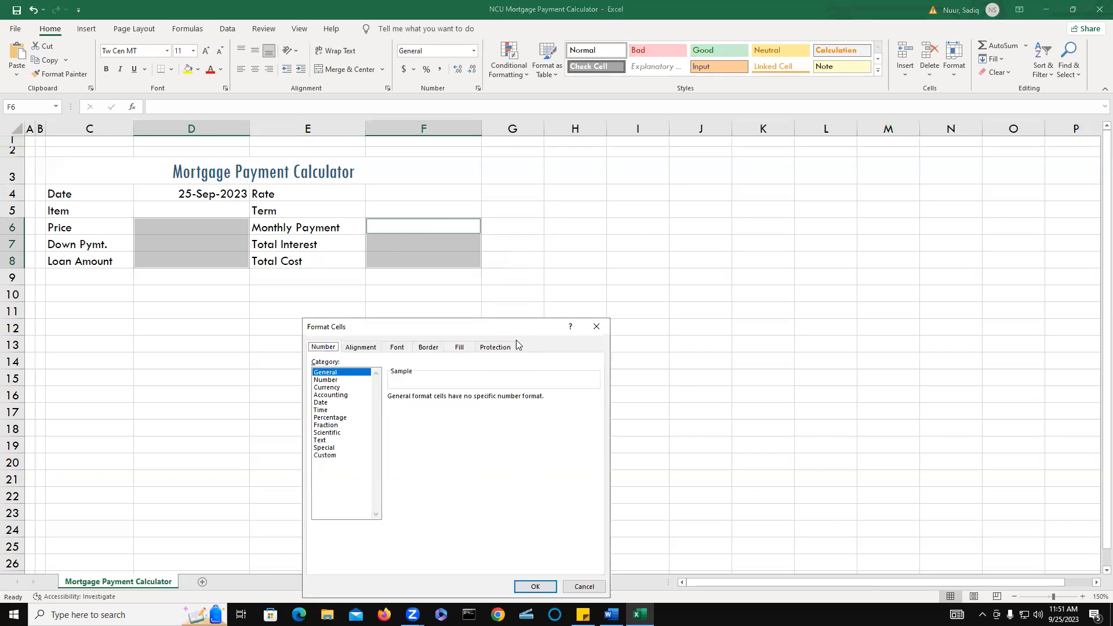
left_click_drag(505, 328, 717, 165)
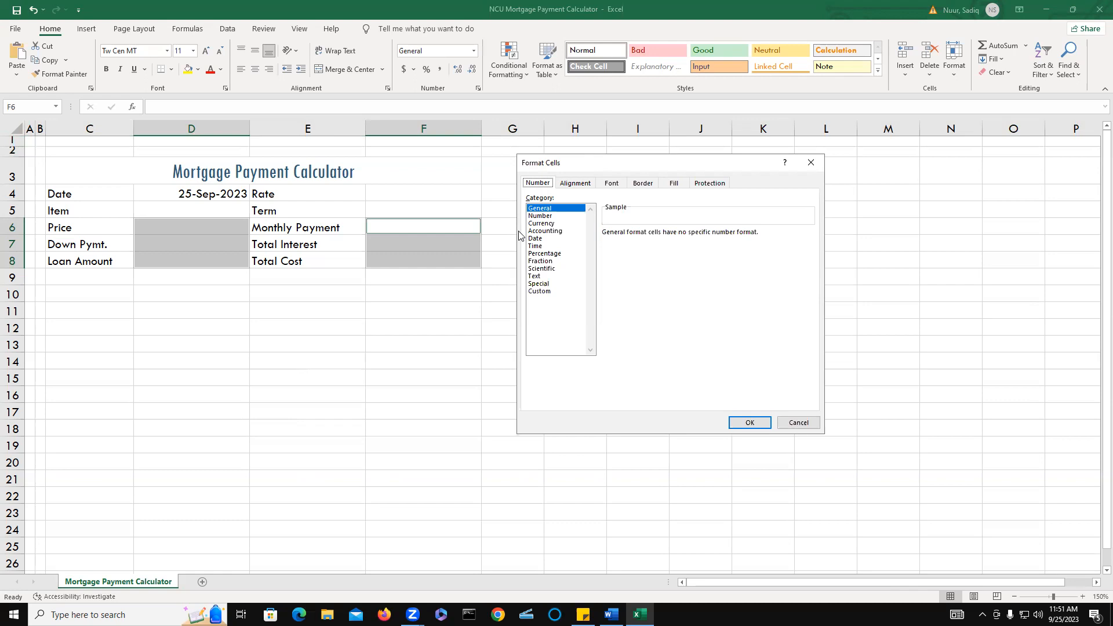
left_click(541, 225)
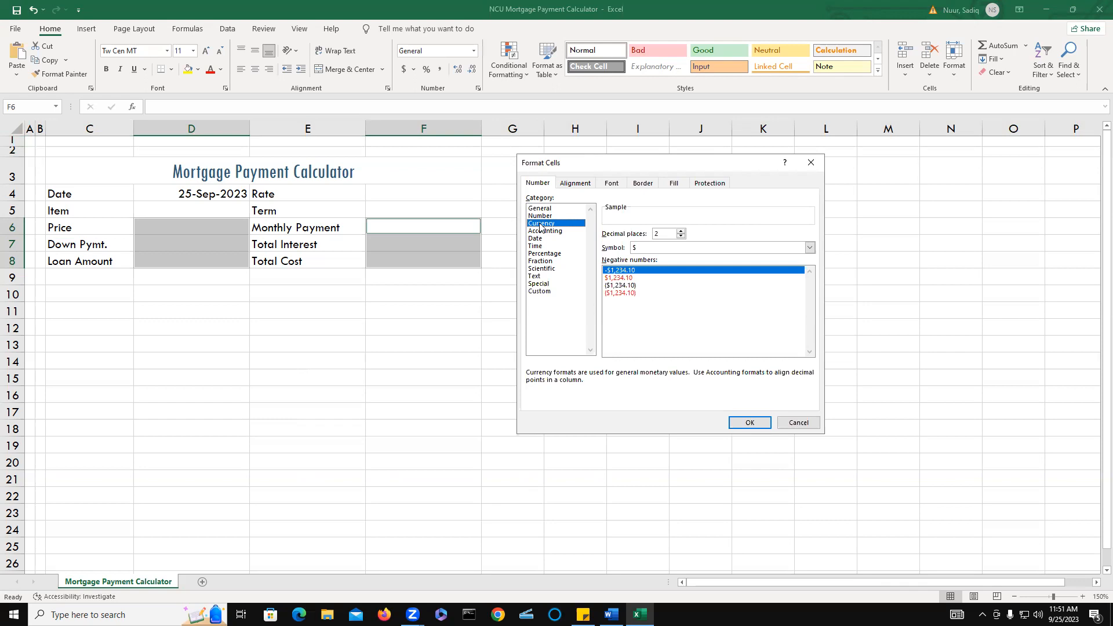
left_click(622, 279)
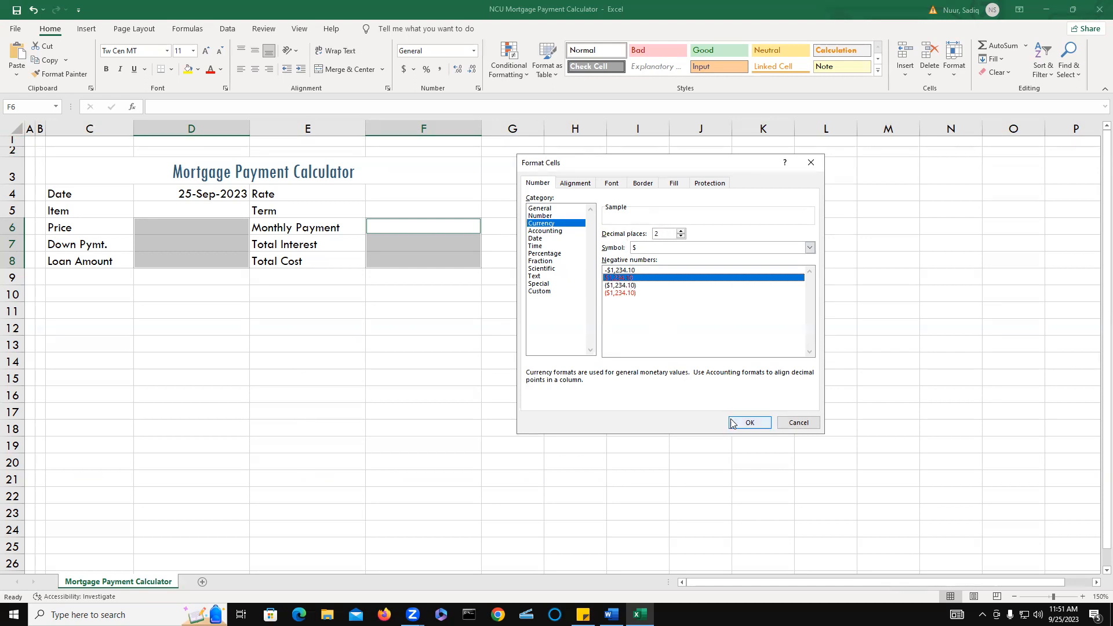
left_click(749, 423)
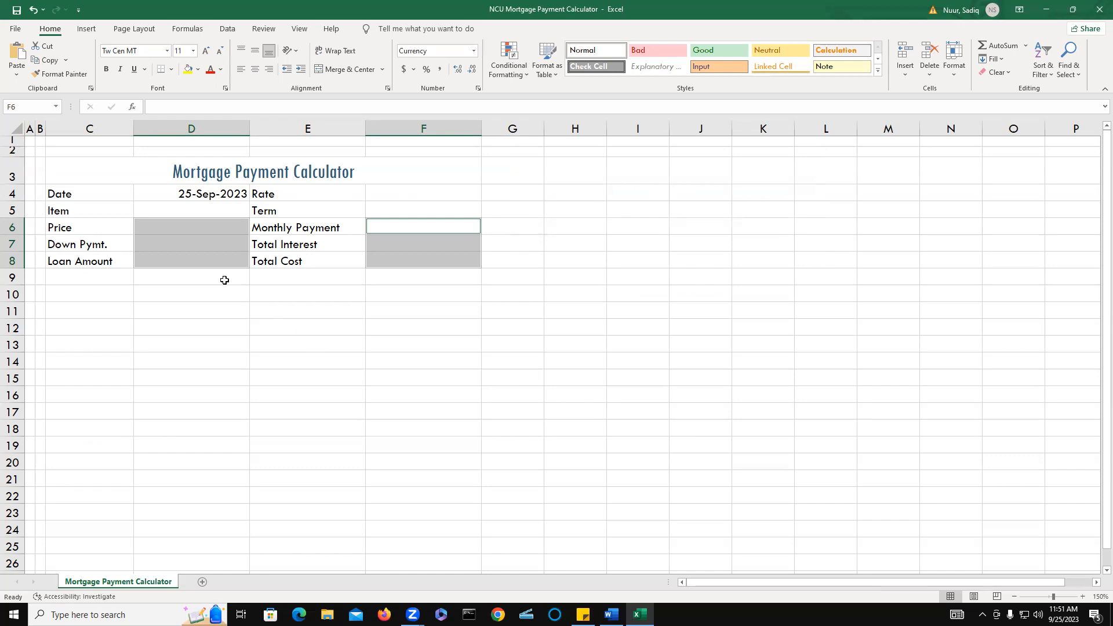
Enter House as the Item value in cell D5 and right-align it.
left_click(182, 210)
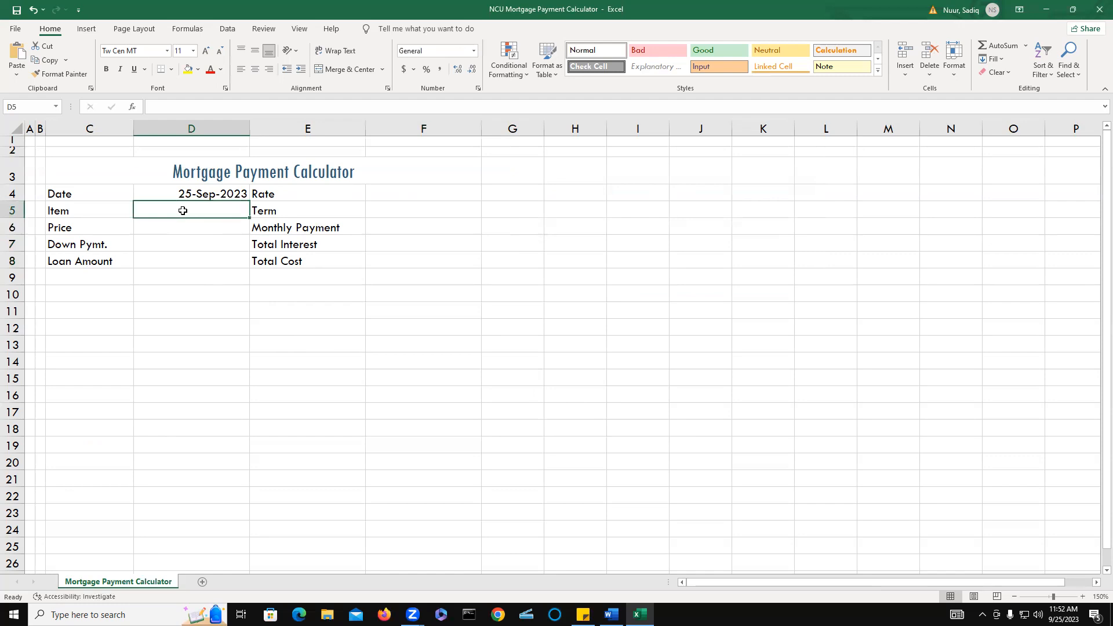
type("House")
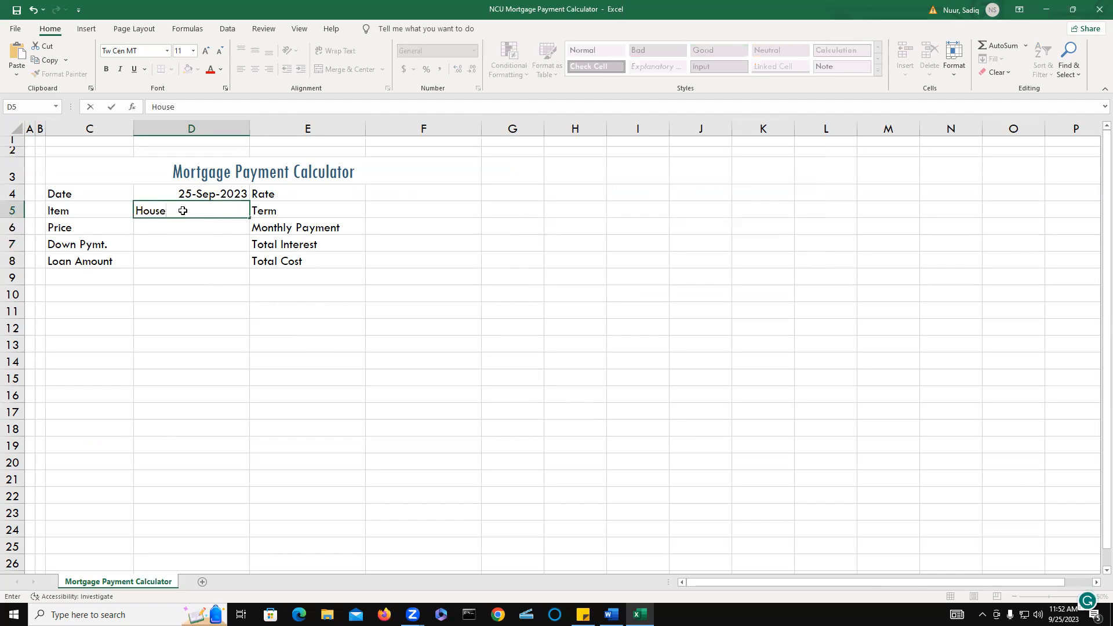
key("Return")
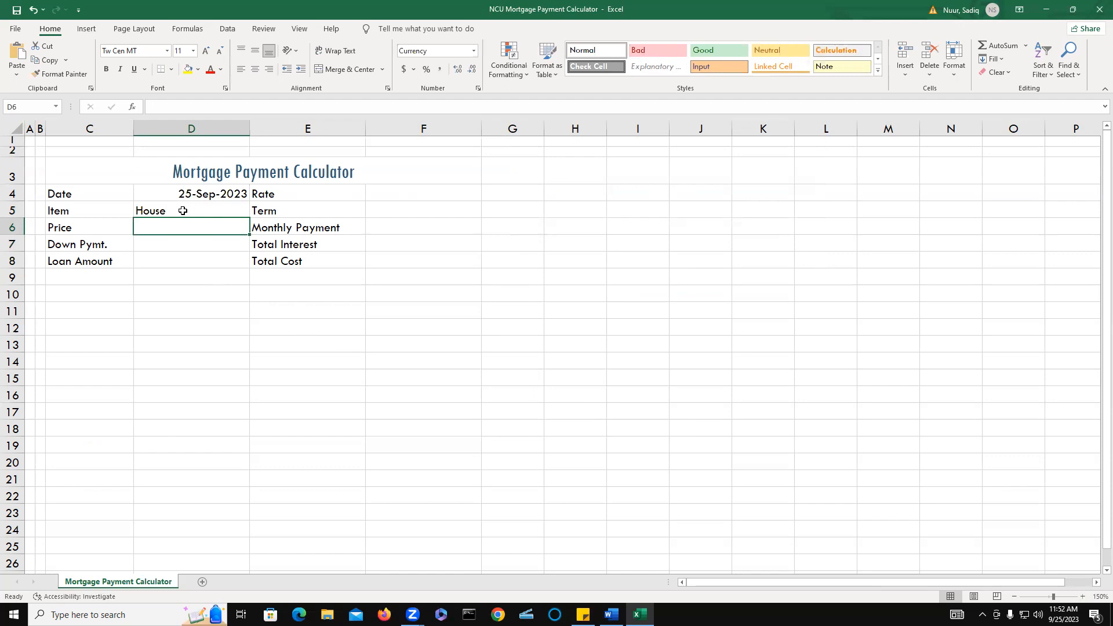
left_click(182, 211)
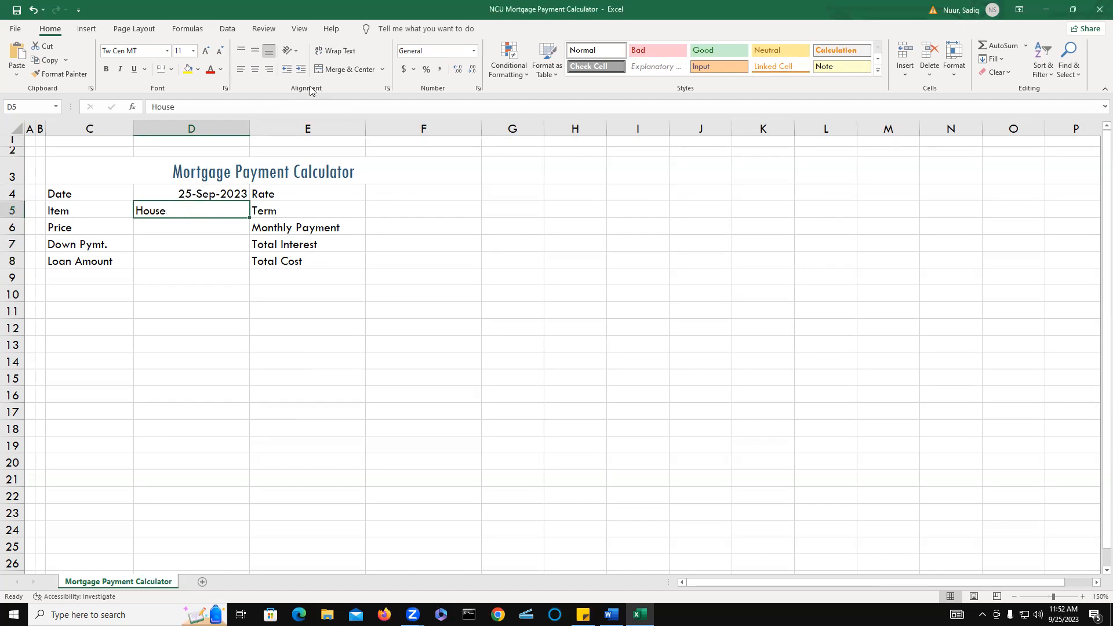
key("ctrl")
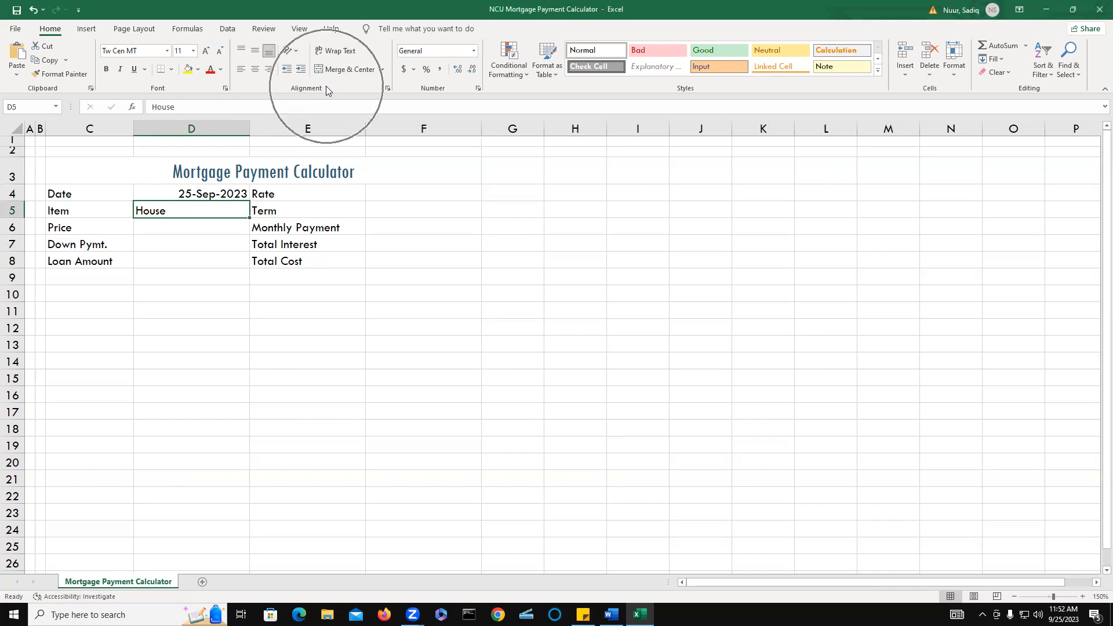
left_click(270, 71)
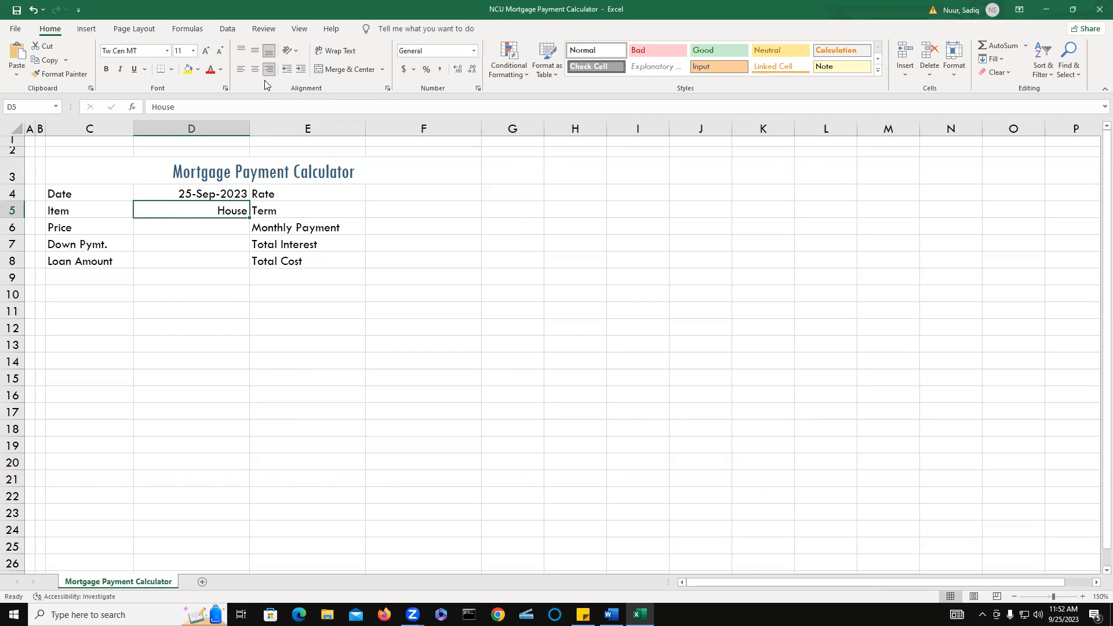
Enter the price 429000 in cell D6 and the down payment 85000 in cell D7.
left_click(167, 229)
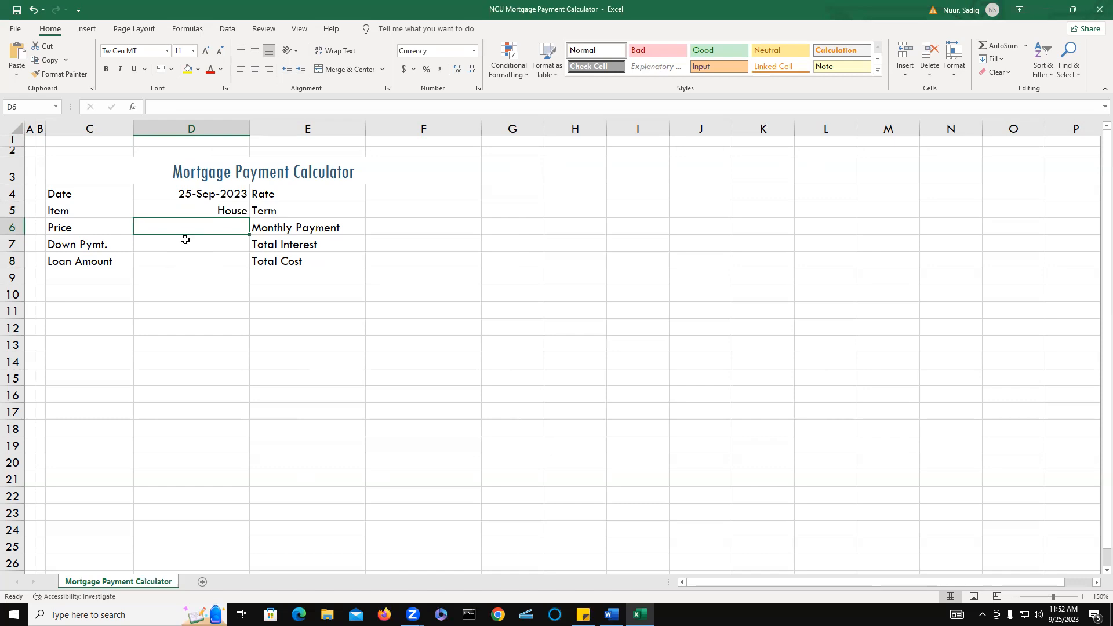
type("429000")
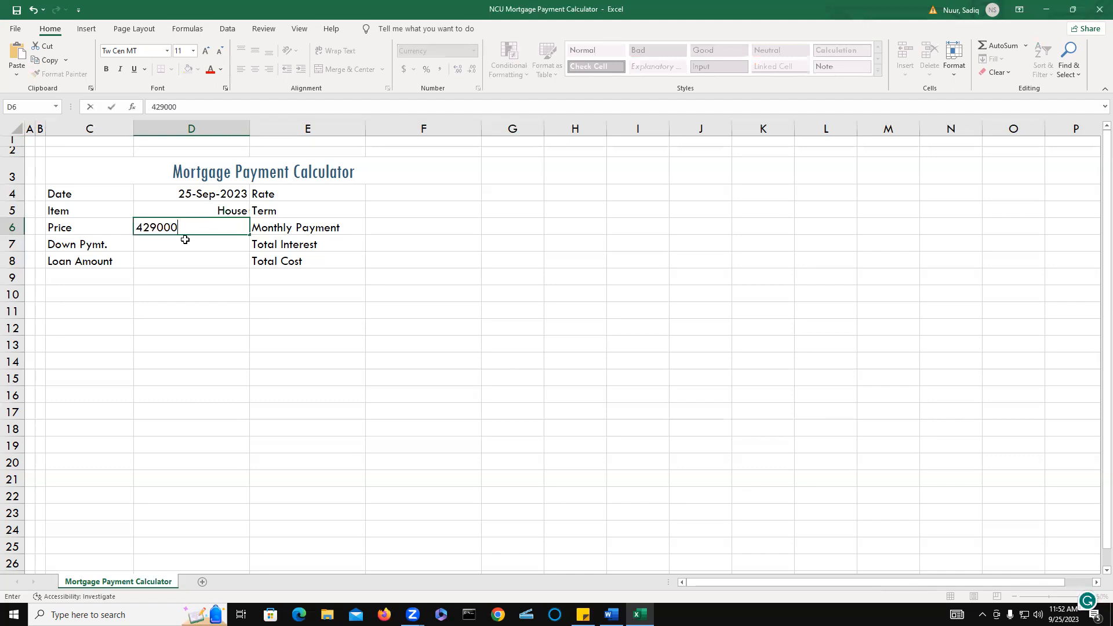
key("Return")
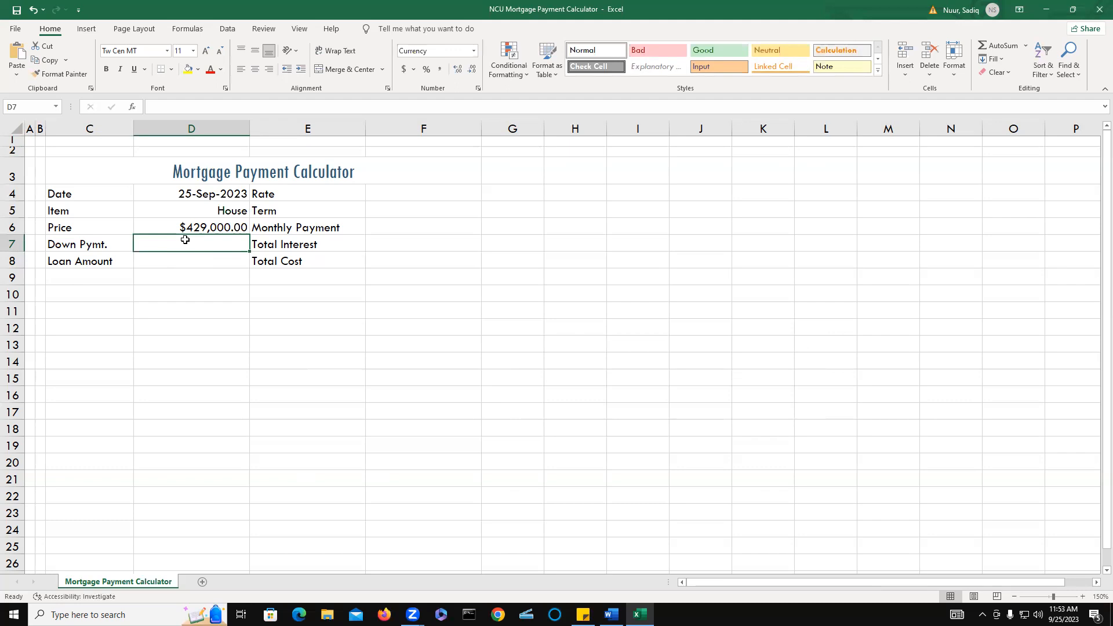
type("85")
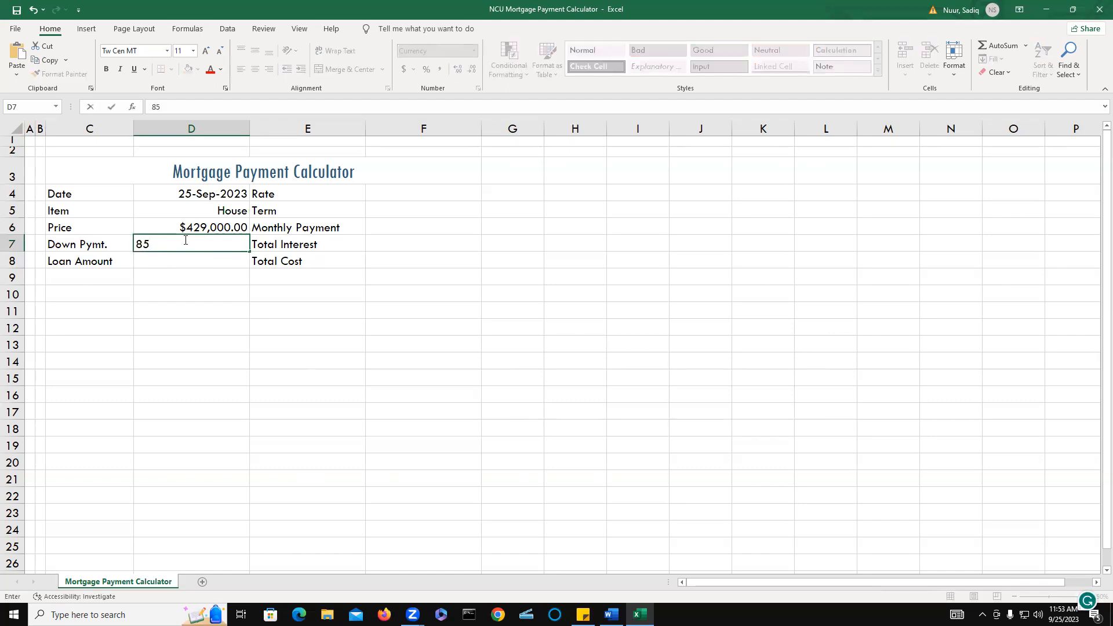
type("000")
key("Return")
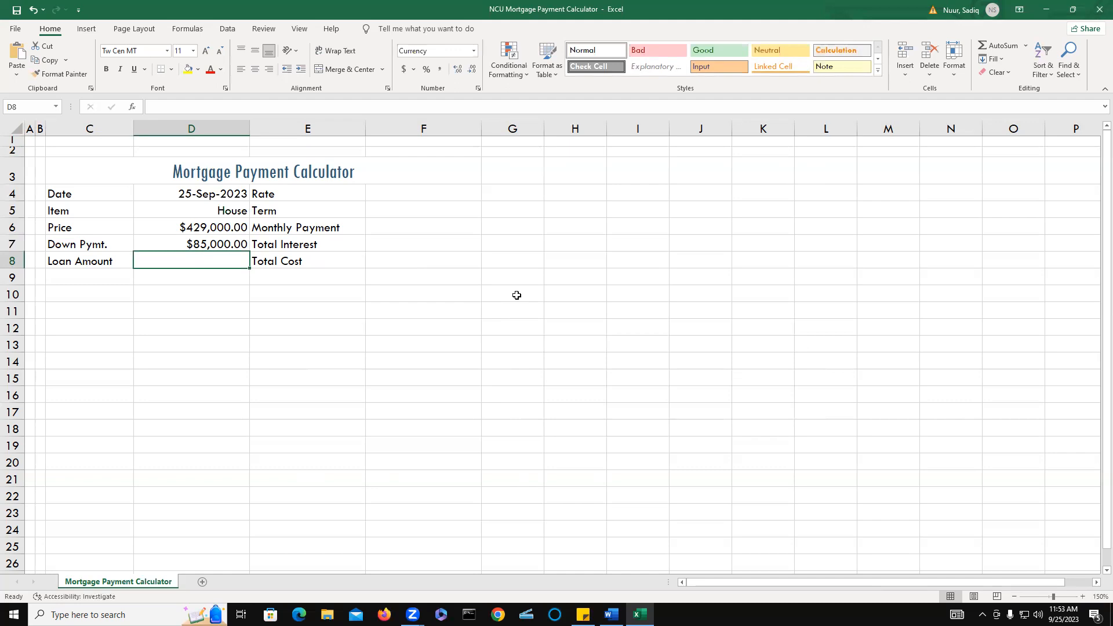
Enter the interest rate 4.125% in cell F4.
key("Up")
key("Up")
key("Up")
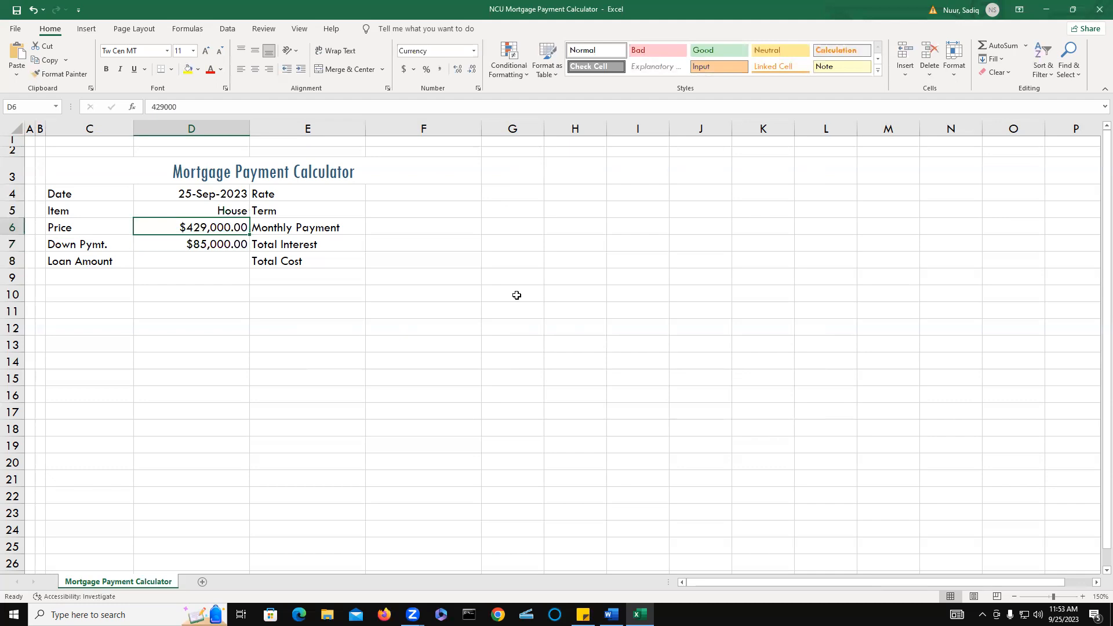
key("Right")
key("Right")
key("Up")
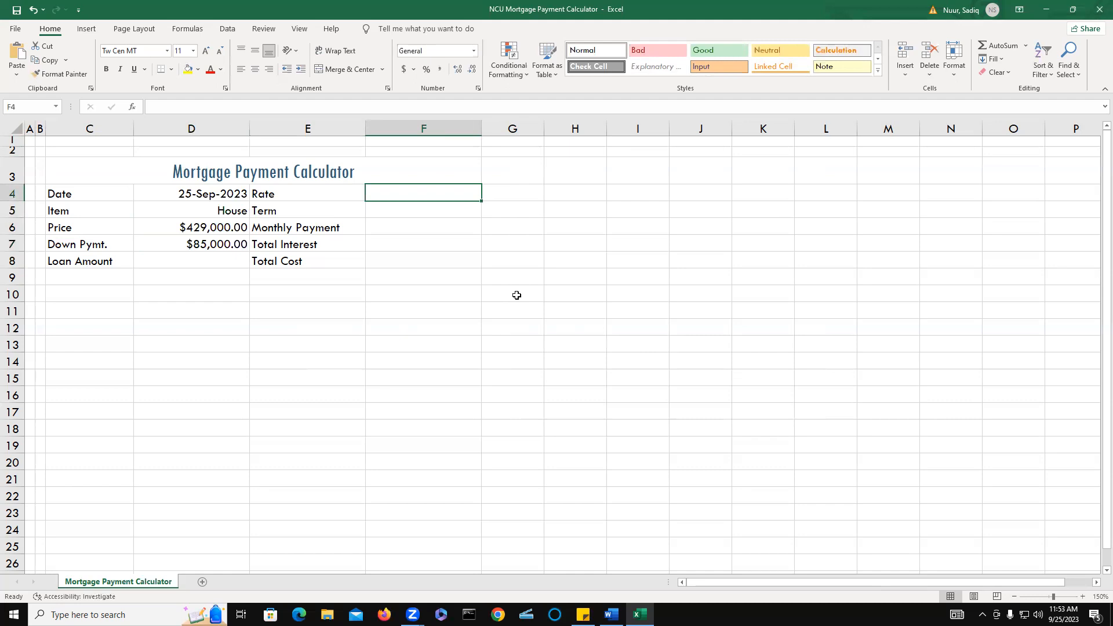
type("4.")
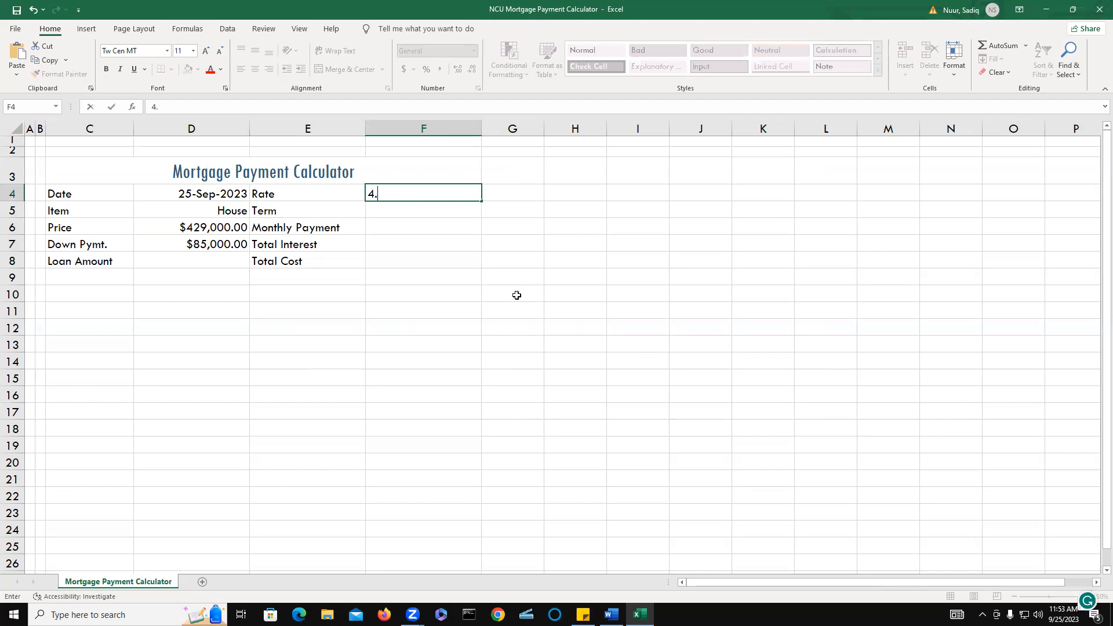
type("125%")
key("Return")
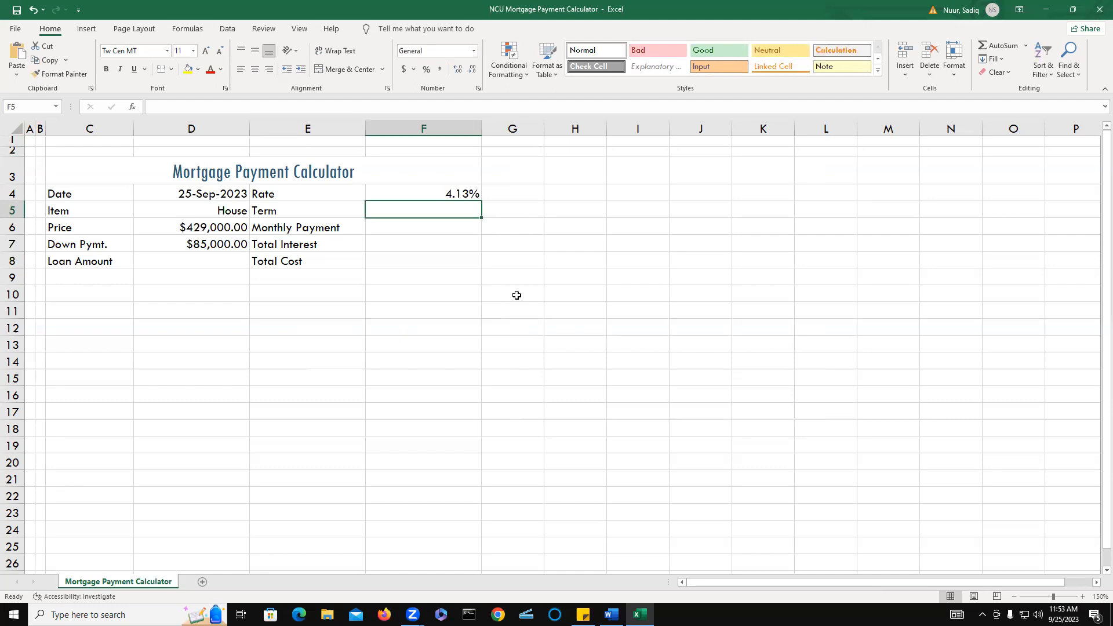
Display the rate in cell F4 with three decimal places.
key("Up")
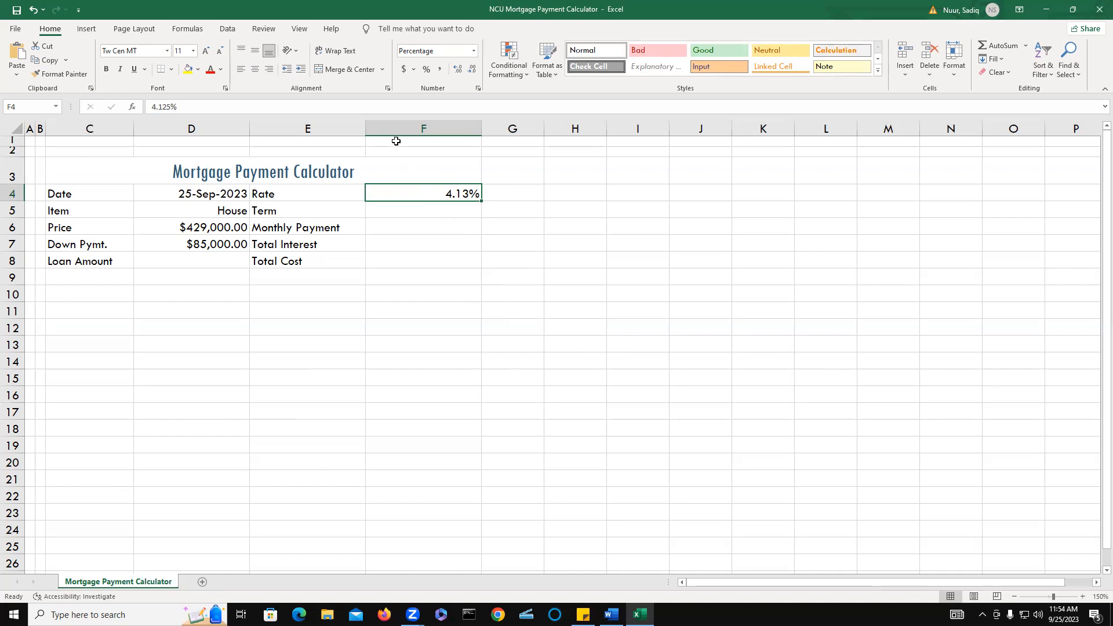
left_click(450, 87)
left_click(458, 71)
left_click(473, 71)
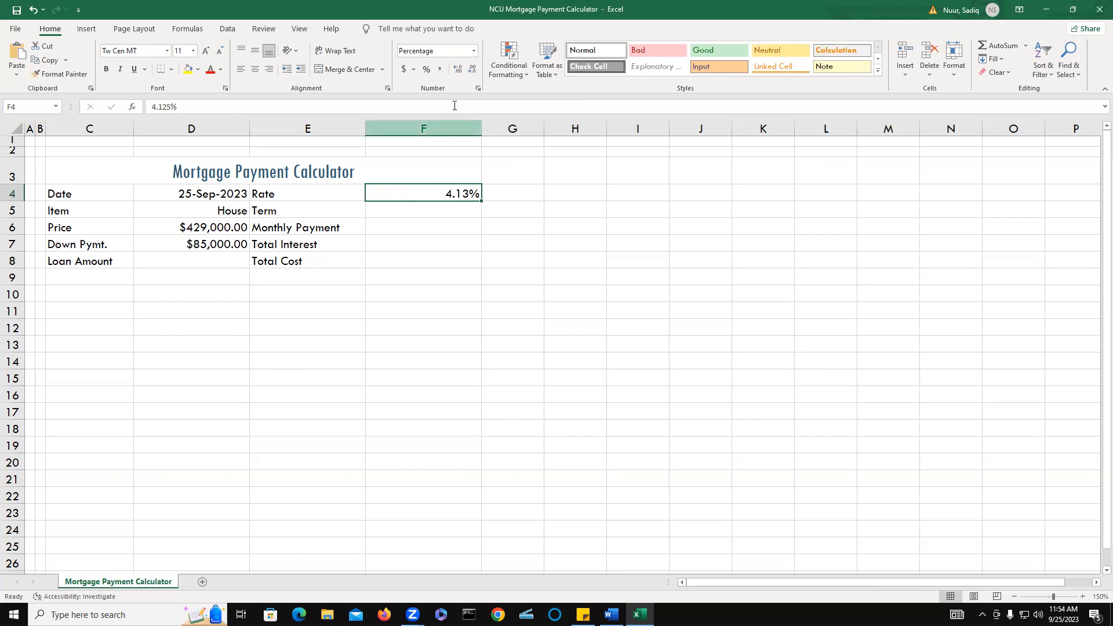
left_click(446, 85)
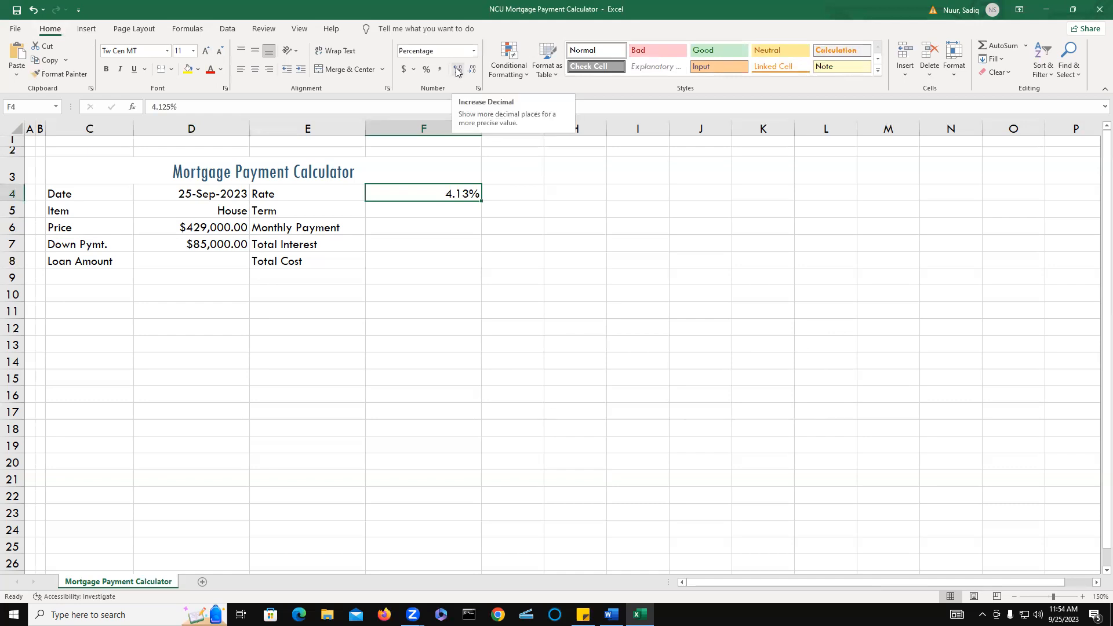
left_click(457, 70)
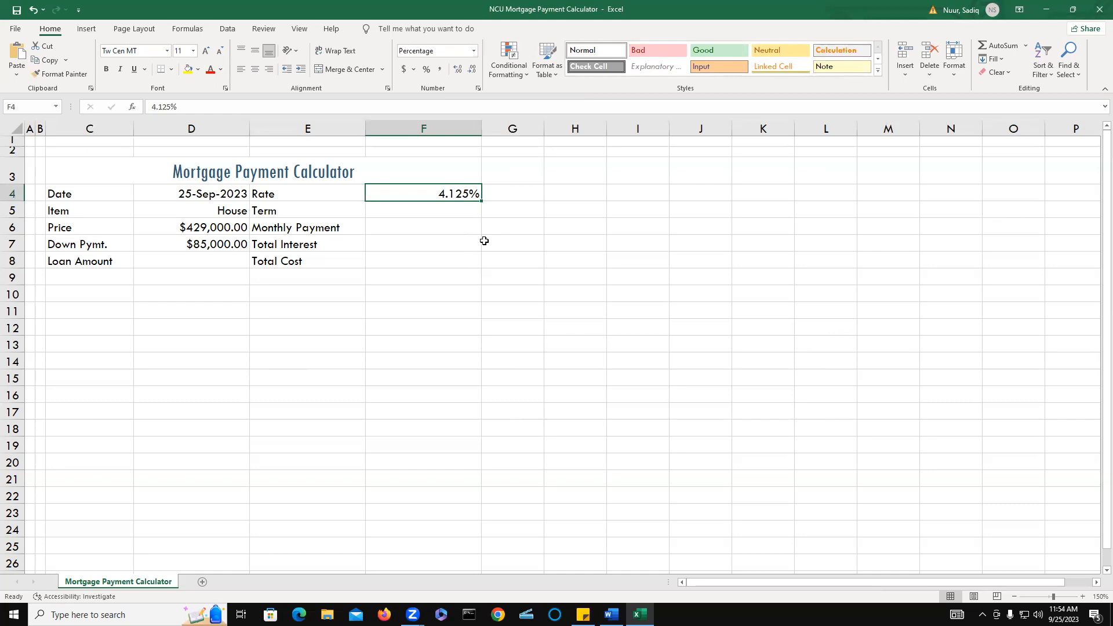
Enter 15 as the loan term in cell F5.
left_click(436, 212)
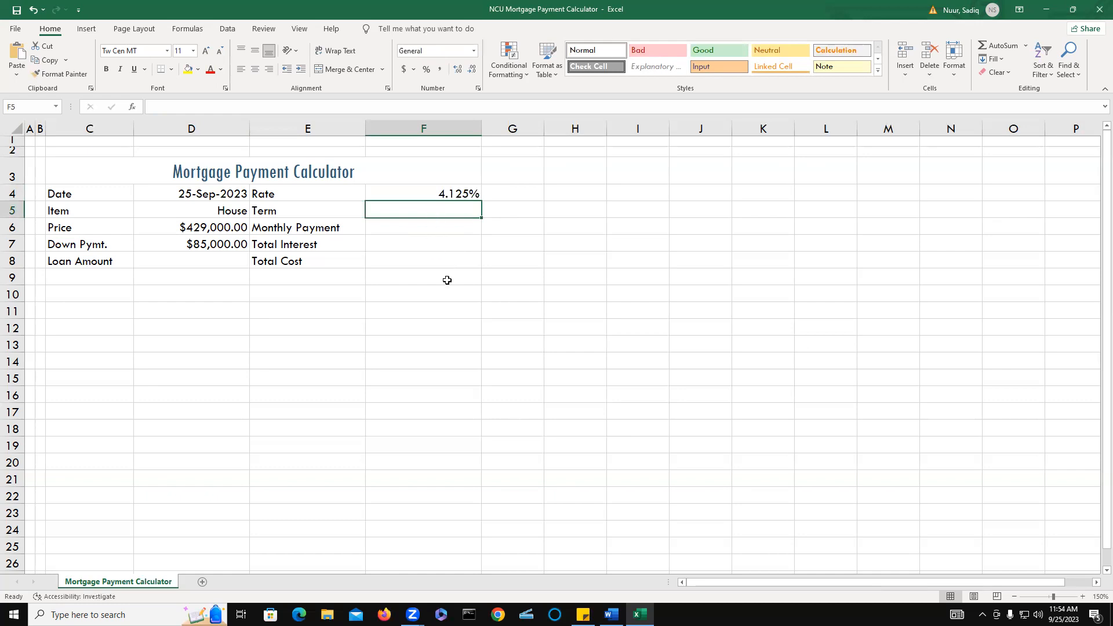
type("1")
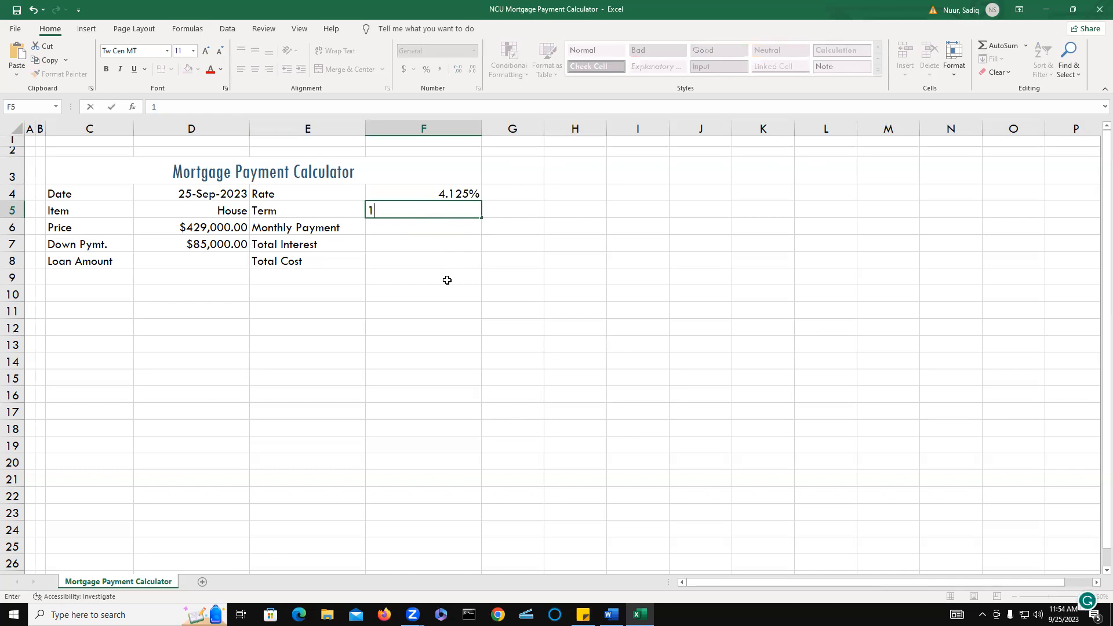
type("5")
key("Return")
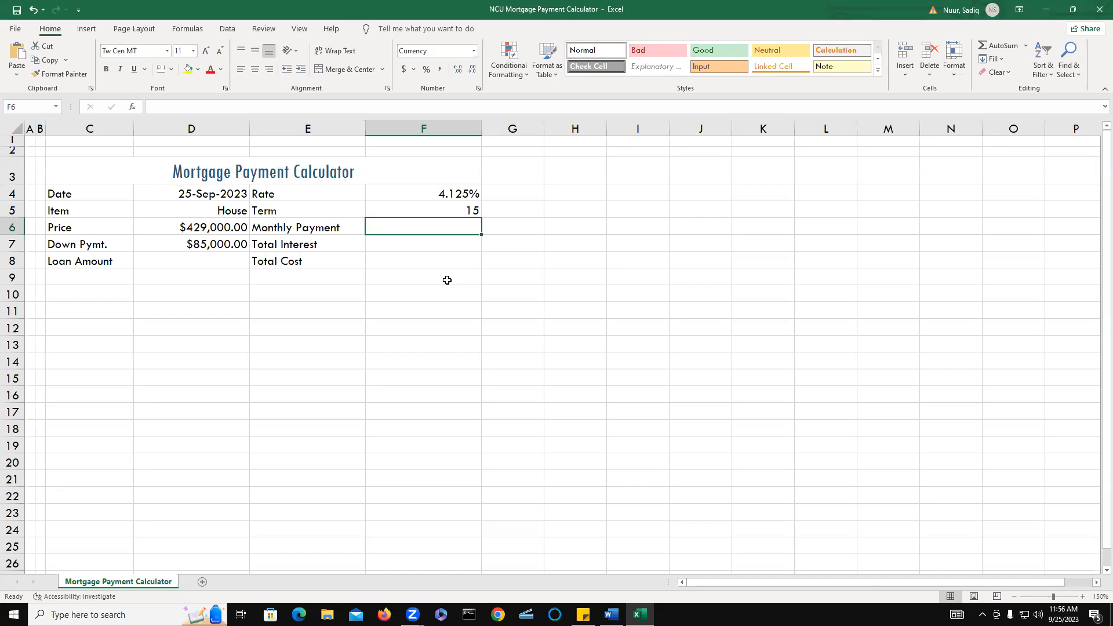
Calculate the loan amount in cell D8 with the cell-reference formula =D6-D7.
left_click(187, 263)
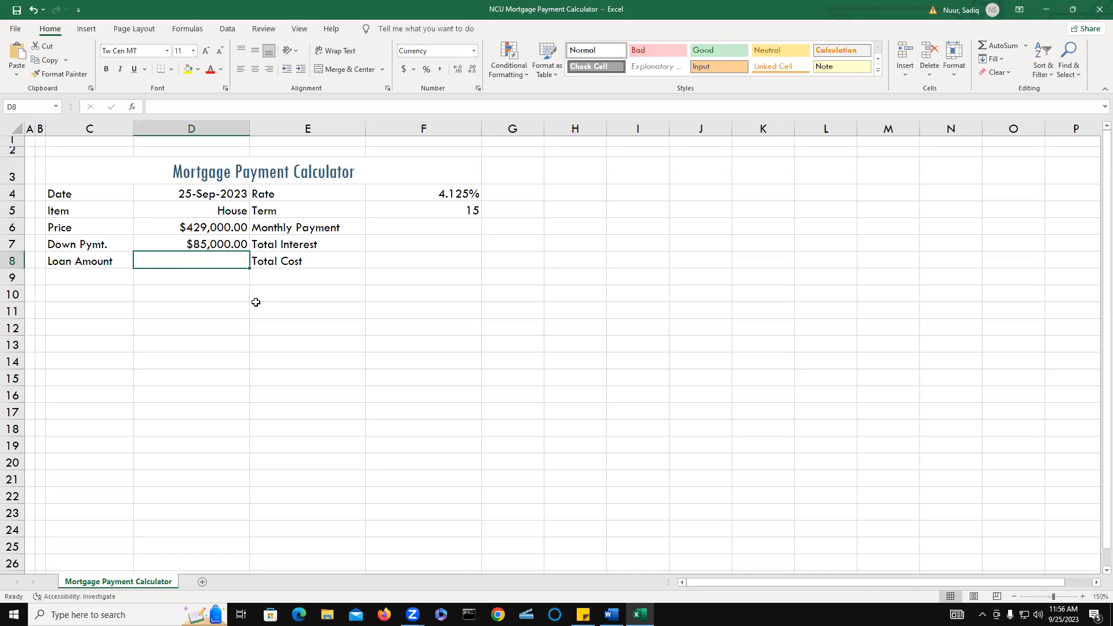
type("=")
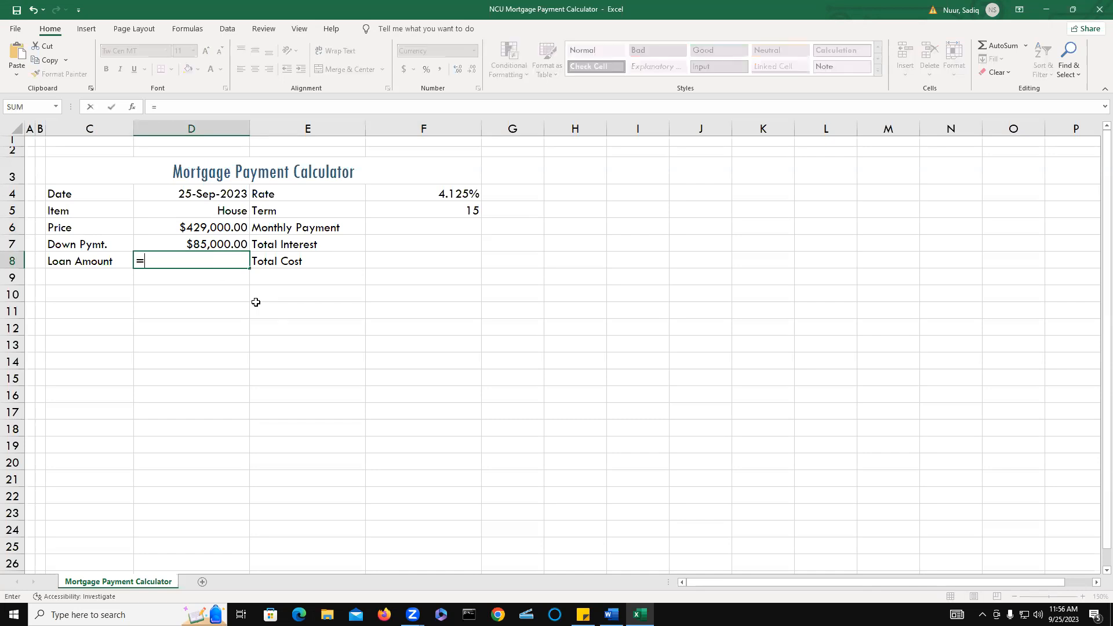
left_click(209, 228)
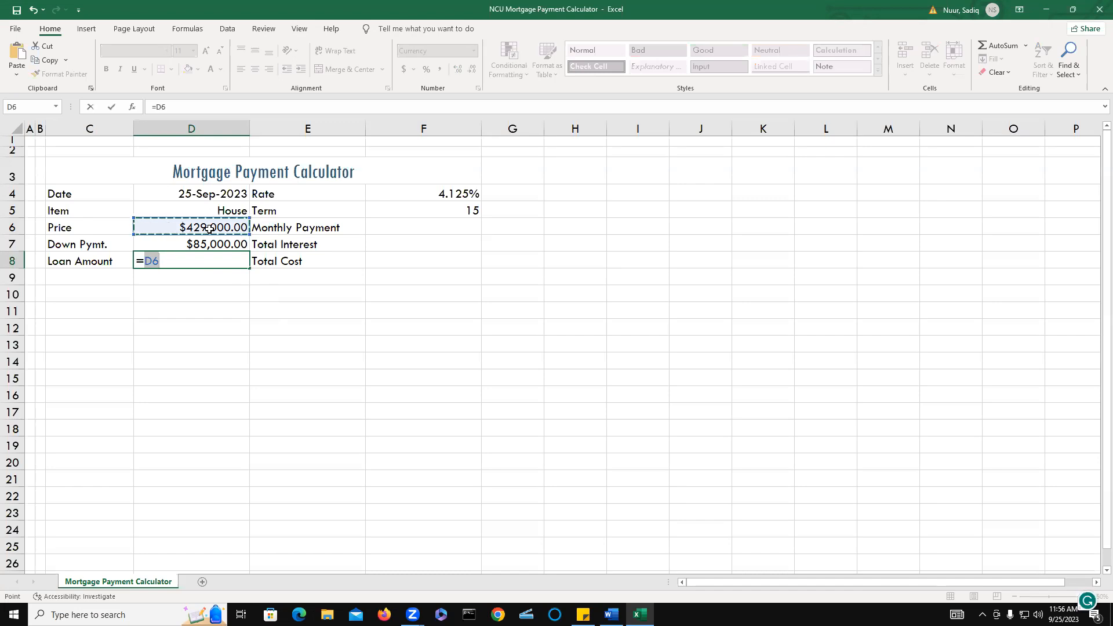
type("-")
left_click(207, 244)
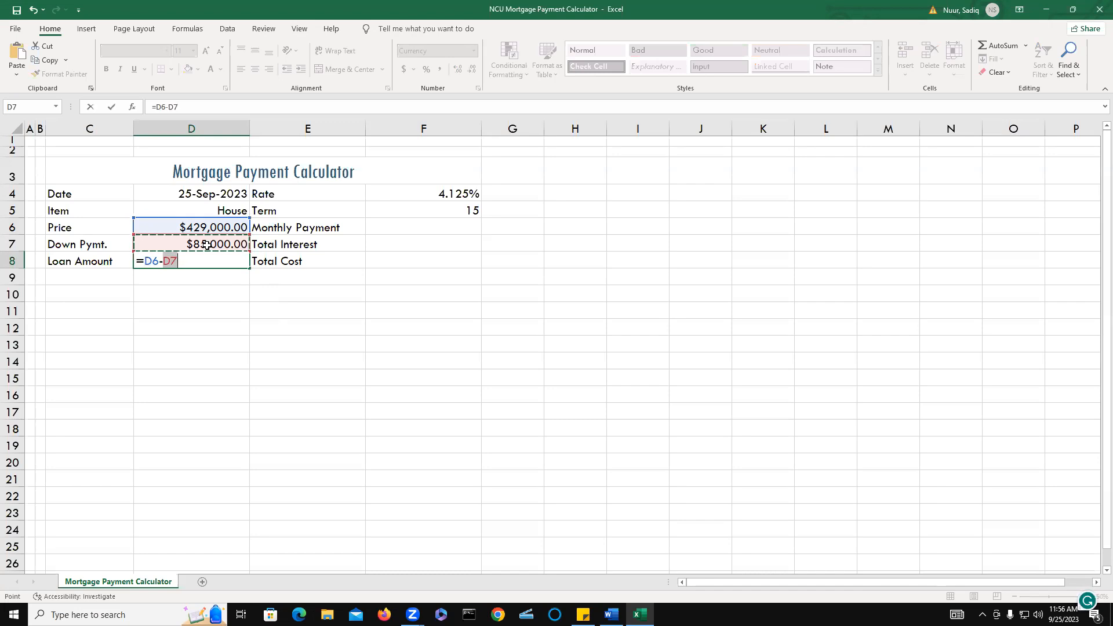
key("Return")
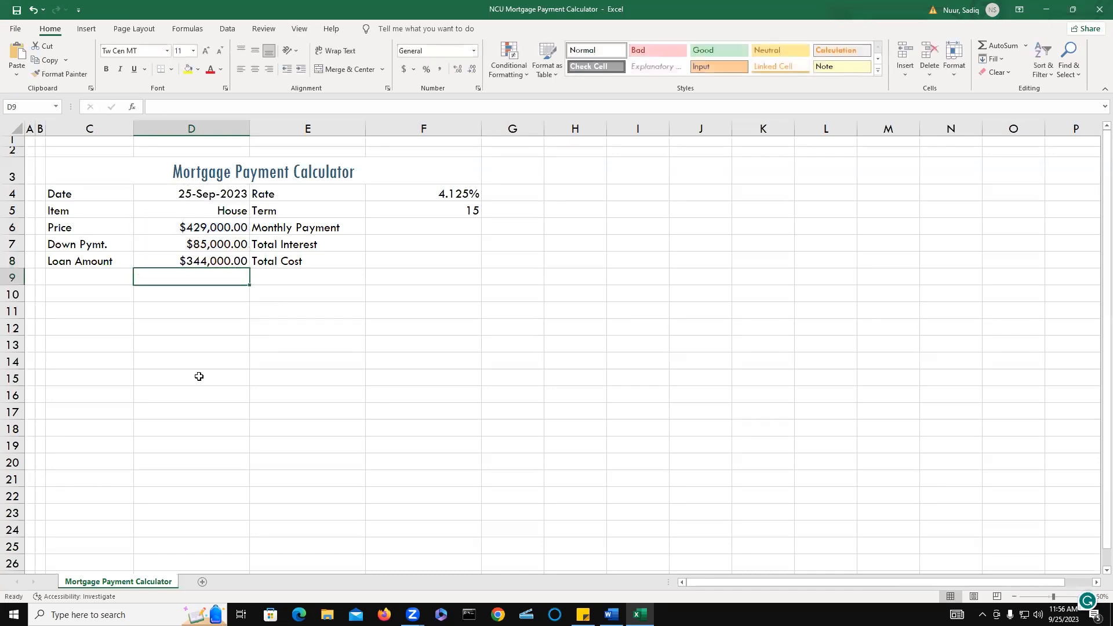
Inspect the loan amount formula's cell references in D8, and clear the formula from the cell.
double_click(200, 261)
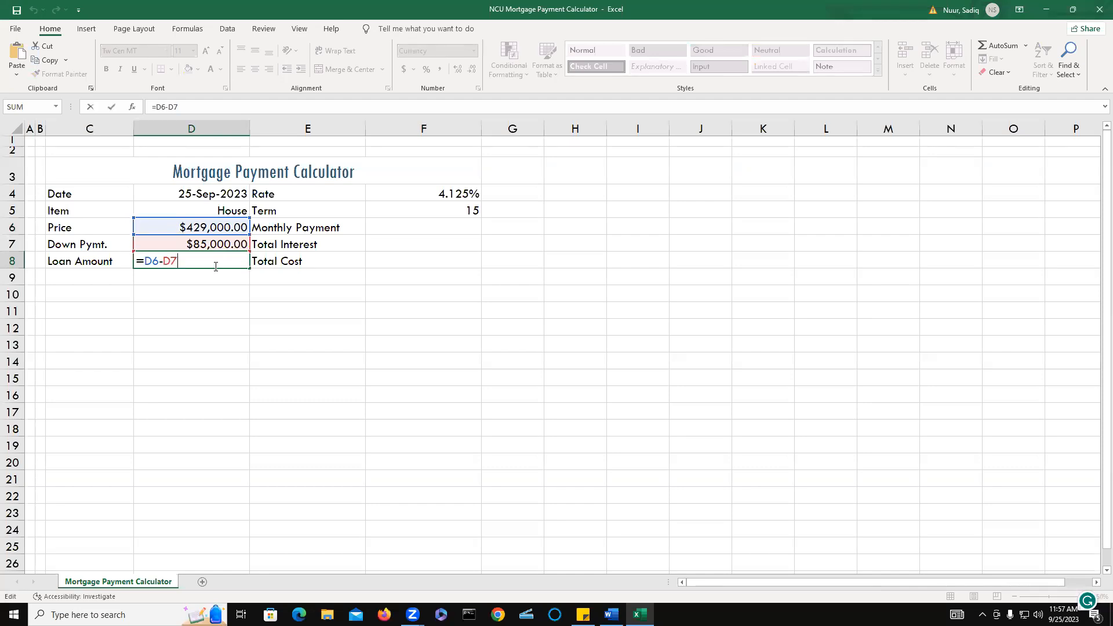
key("ctrl+Return")
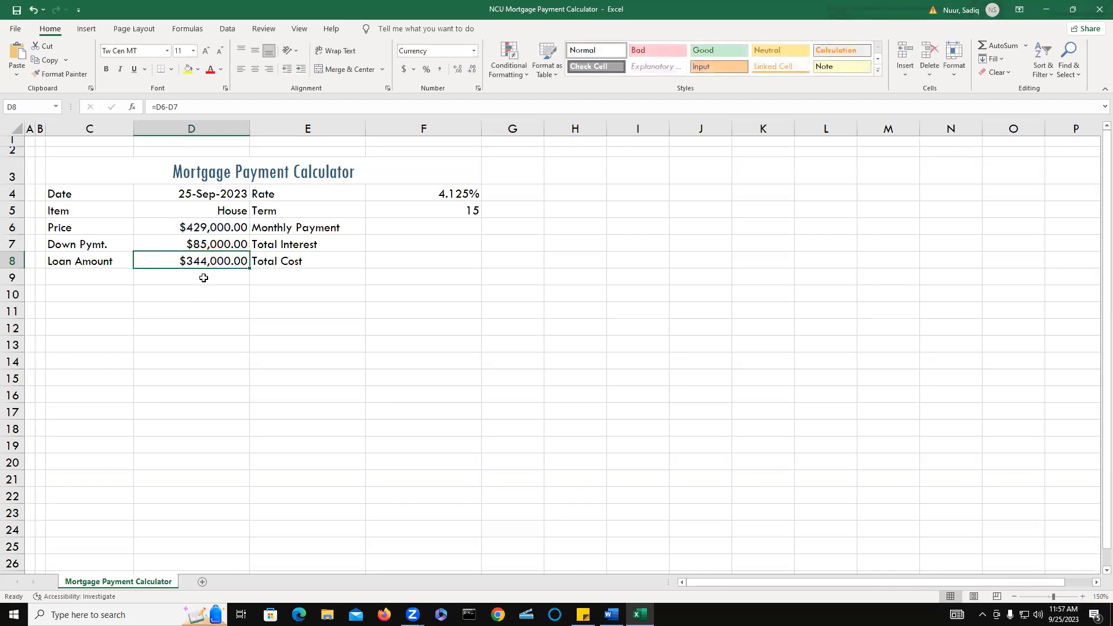
key("Delete")
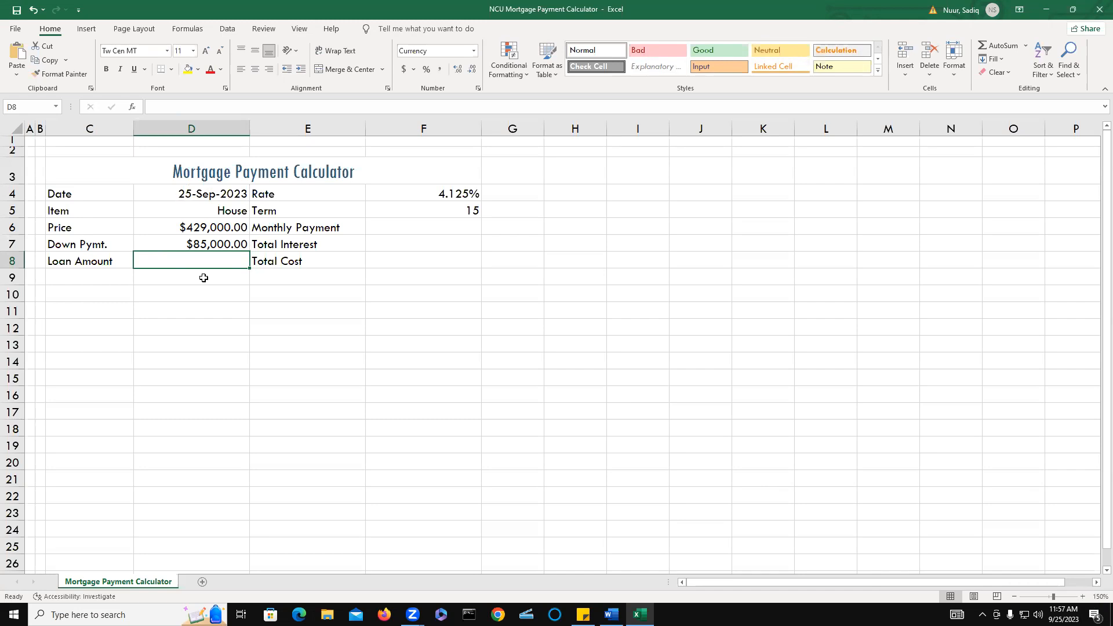
Try to create names for cells D6:D8 from left-column values with only the value cells selected.
left_click(205, 229)
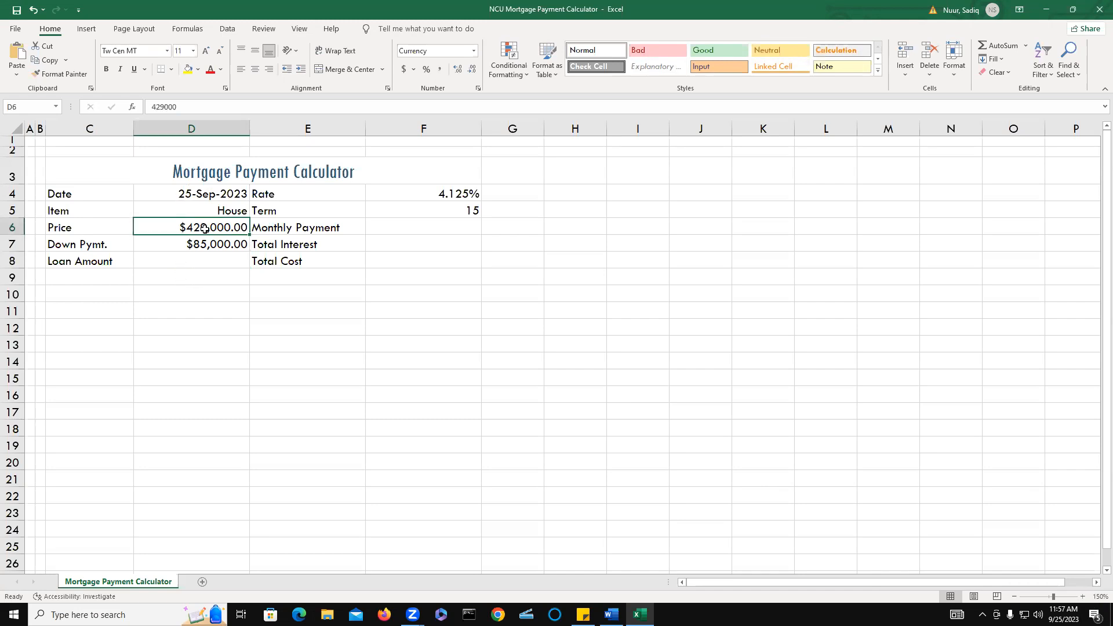
left_click_drag(205, 229, 202, 259)
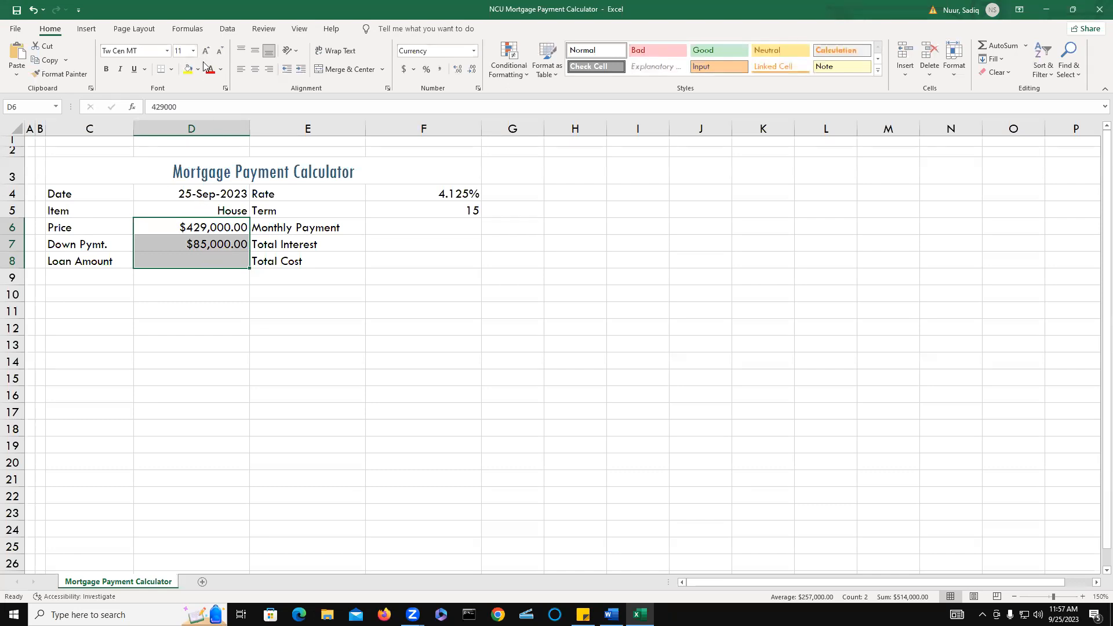
left_click(188, 29)
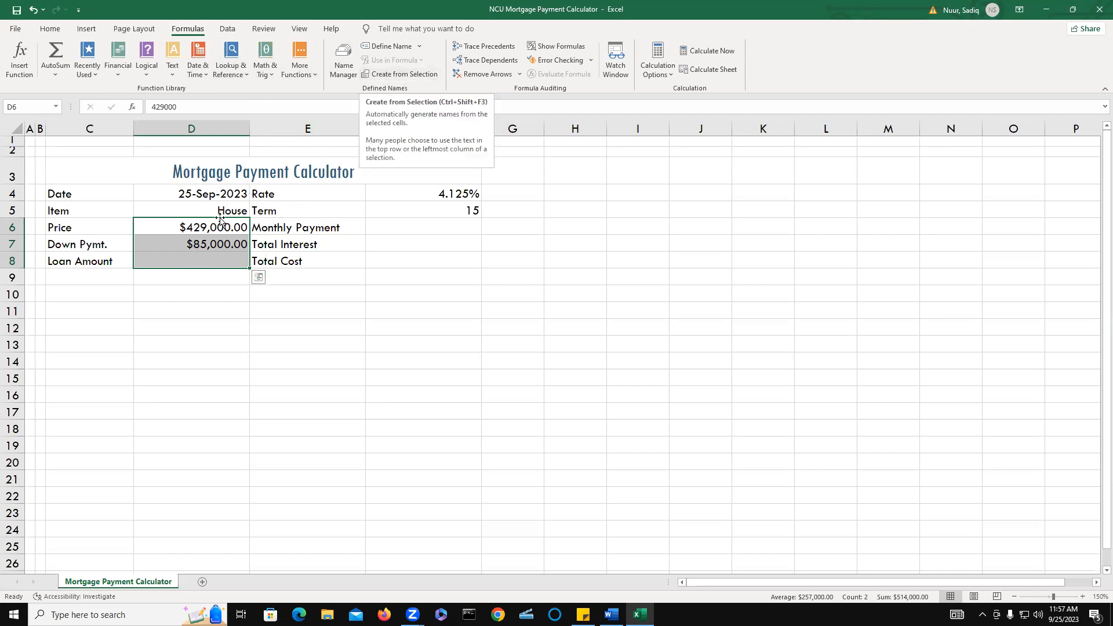
left_click(408, 75)
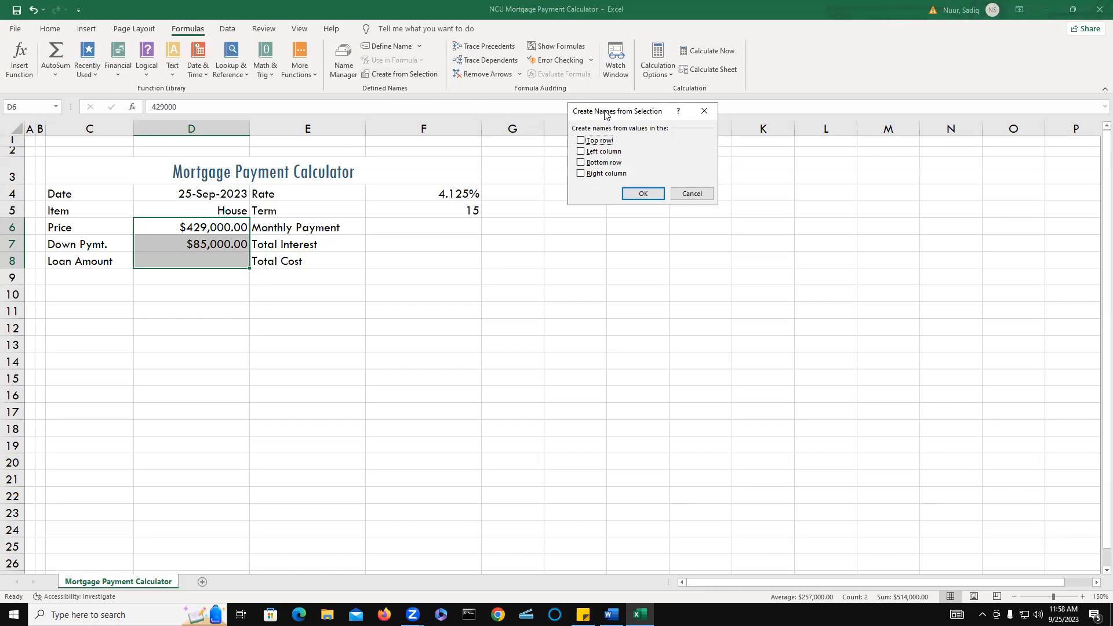
left_click_drag(610, 112, 454, 187)
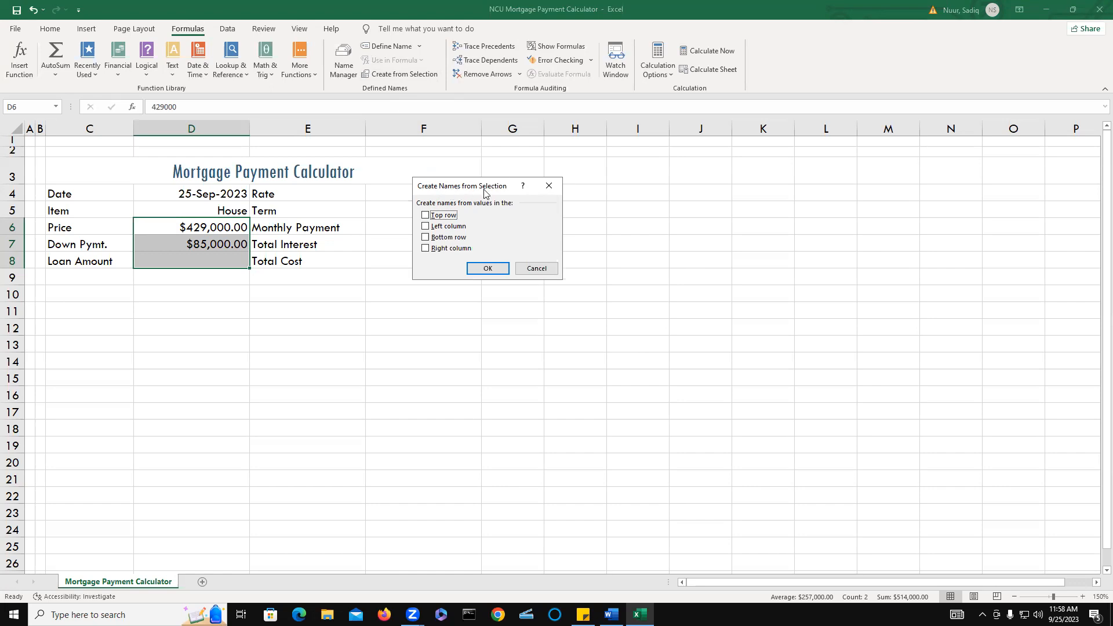
left_click(425, 227)
left_click(487, 268)
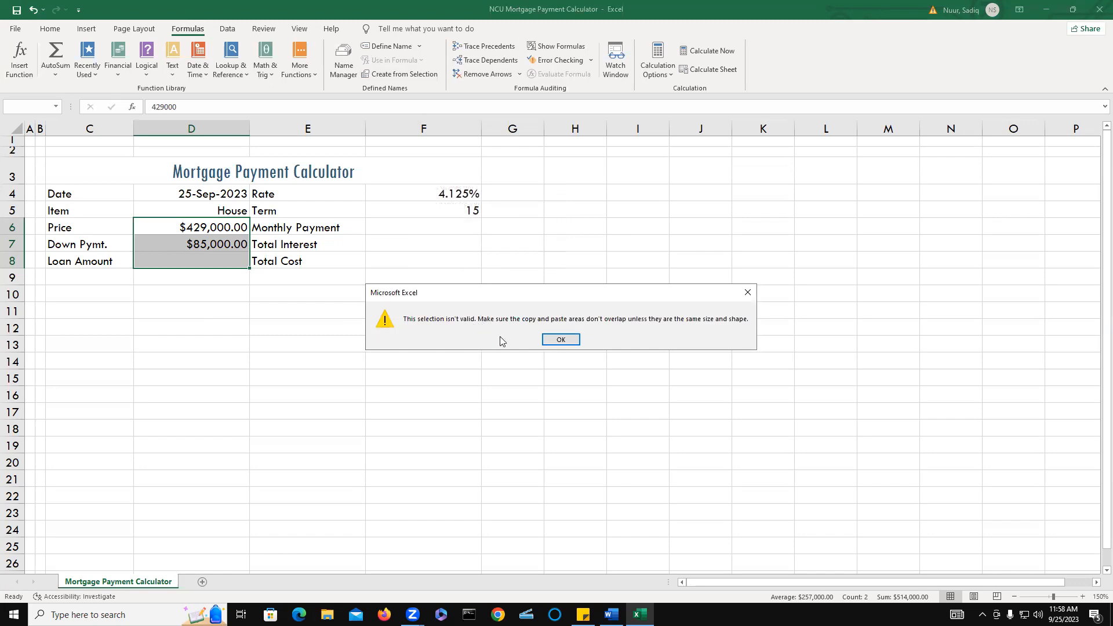
left_click(561, 340)
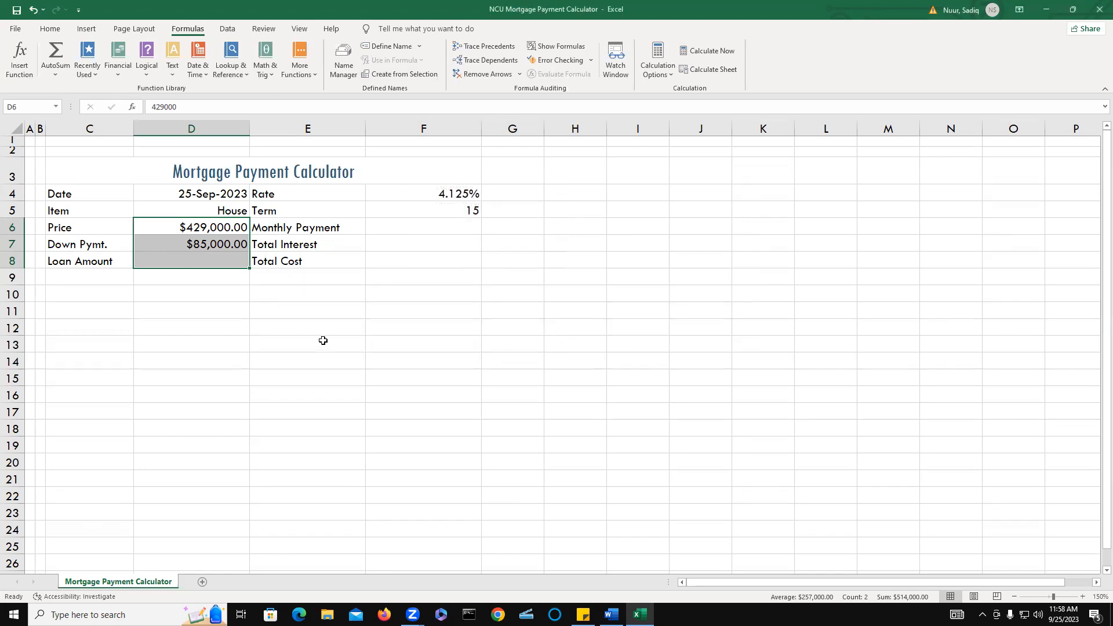
Name cells D6:D8 after their labels by creating names from the left column of range C6:D8.
left_click(218, 262)
left_click(214, 242)
left_click(207, 226)
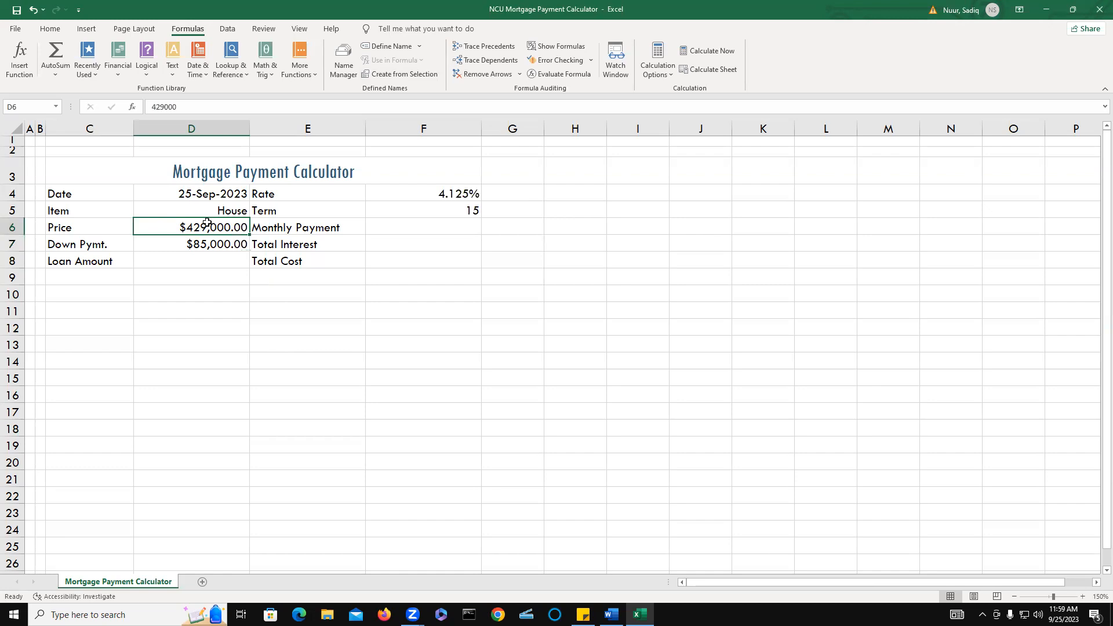
left_click_drag(79, 225, 186, 257)
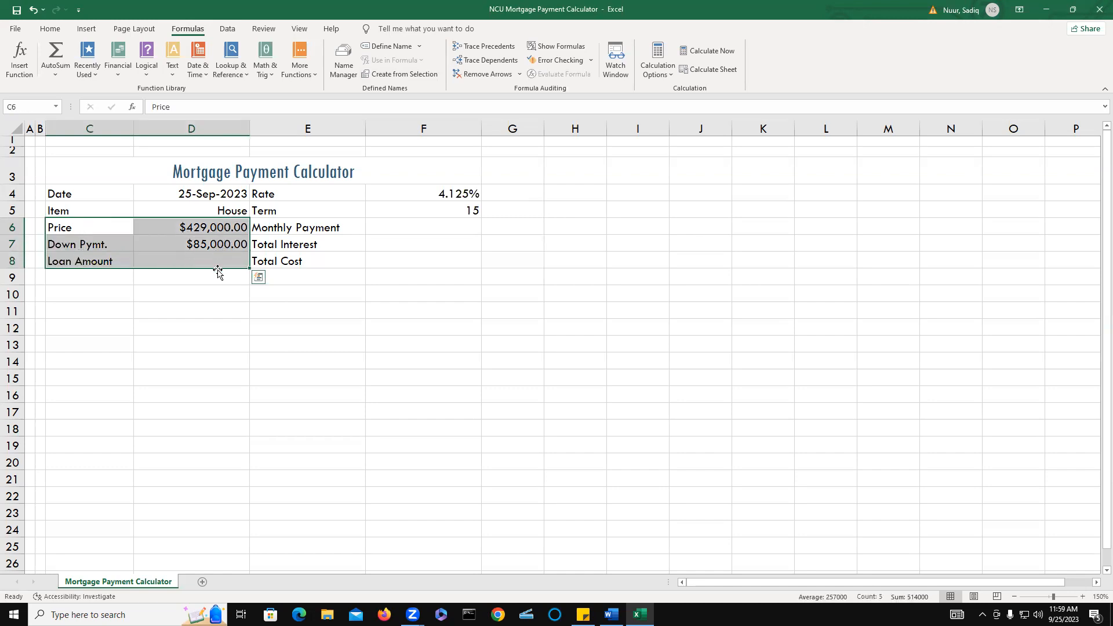
left_click(198, 278)
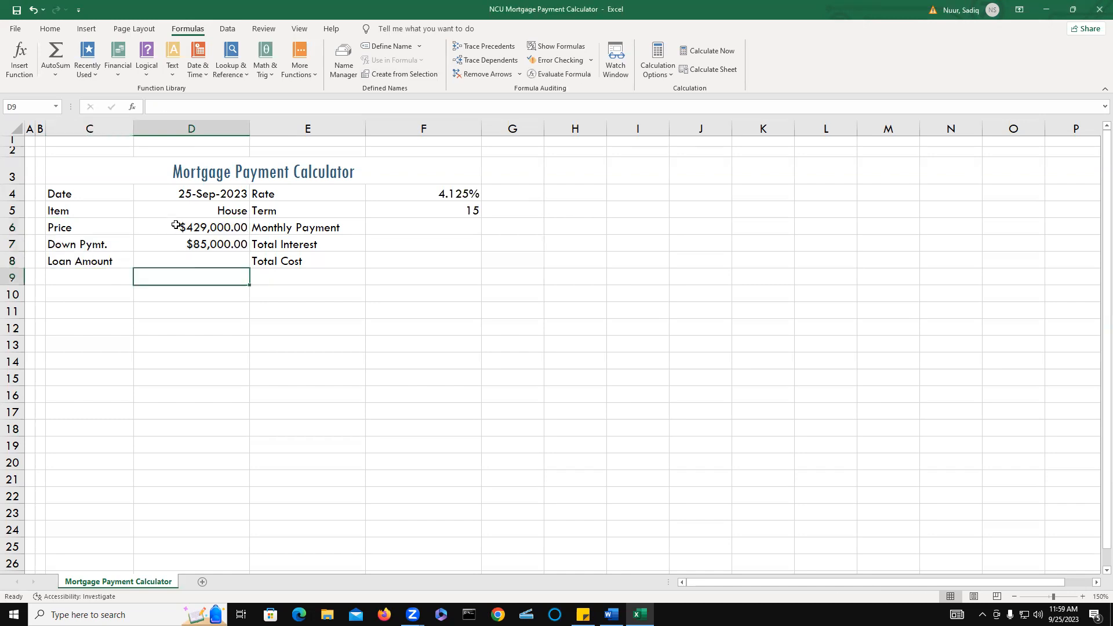
left_click_drag(175, 226, 174, 257)
left_click(76, 230)
left_click_drag(75, 231, 167, 259)
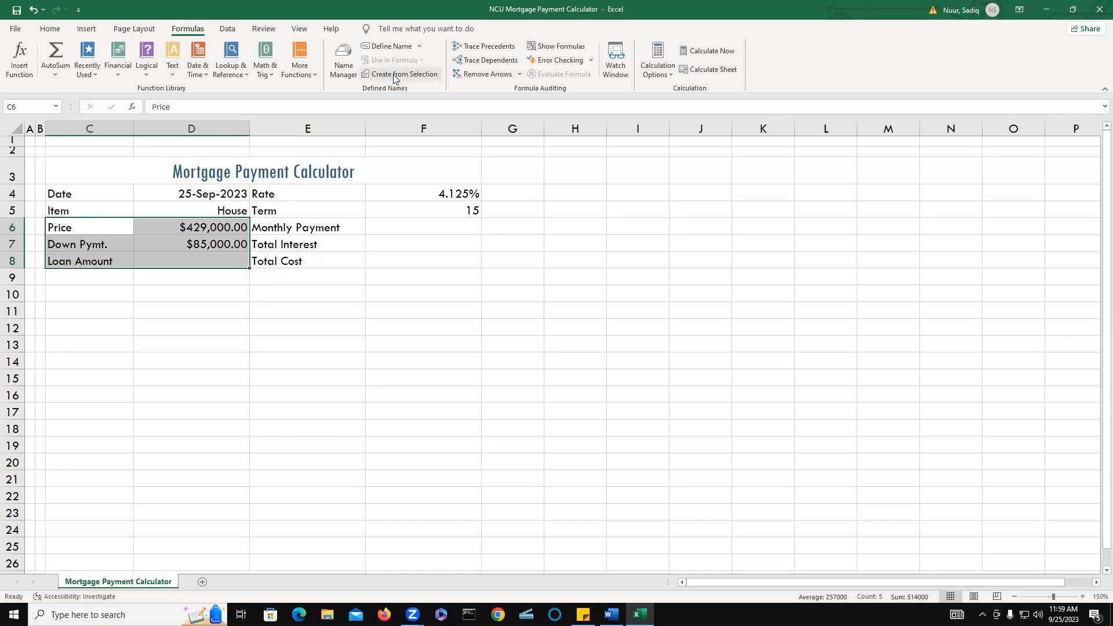
left_click(418, 79)
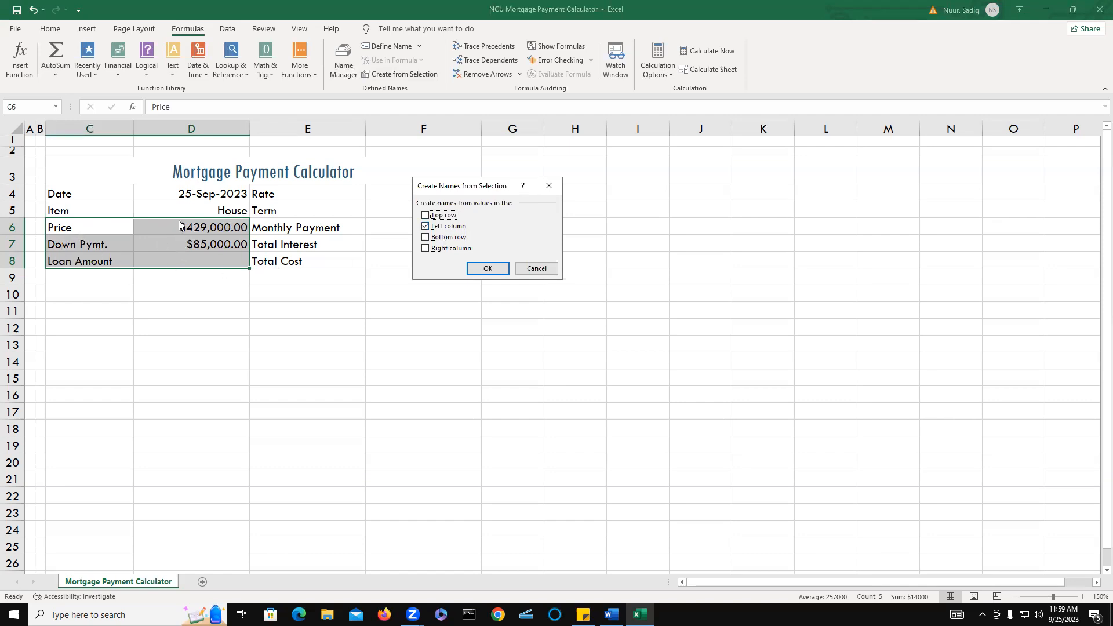
left_click(490, 269)
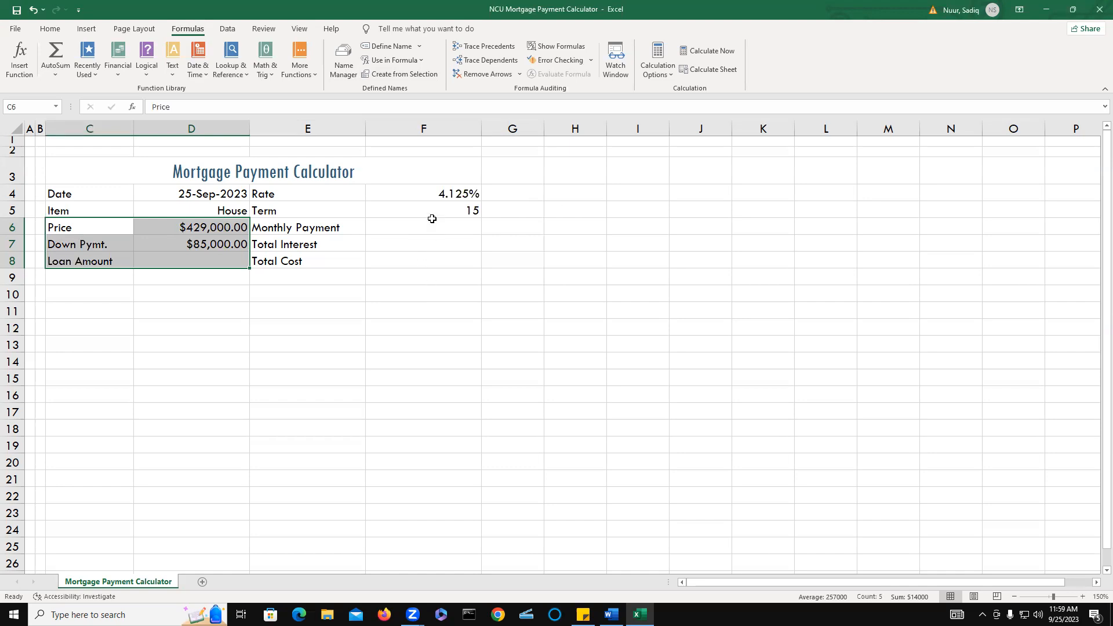
Name cells F4:F8 after their labels by creating names from the left column of range E4:F8.
left_click(319, 198)
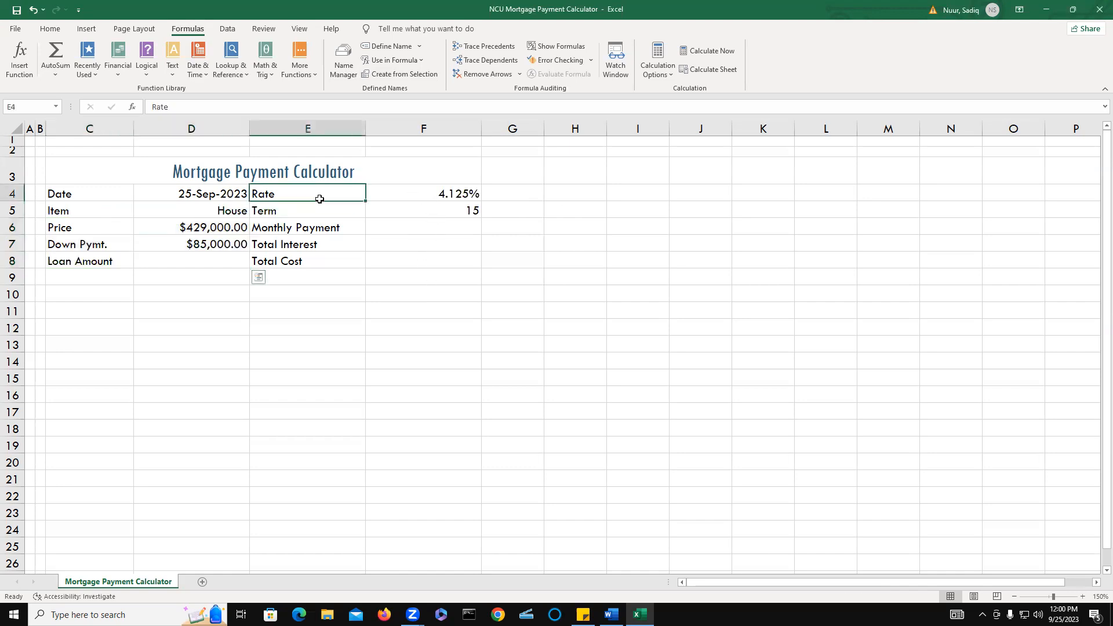
left_click_drag(320, 199, 413, 255)
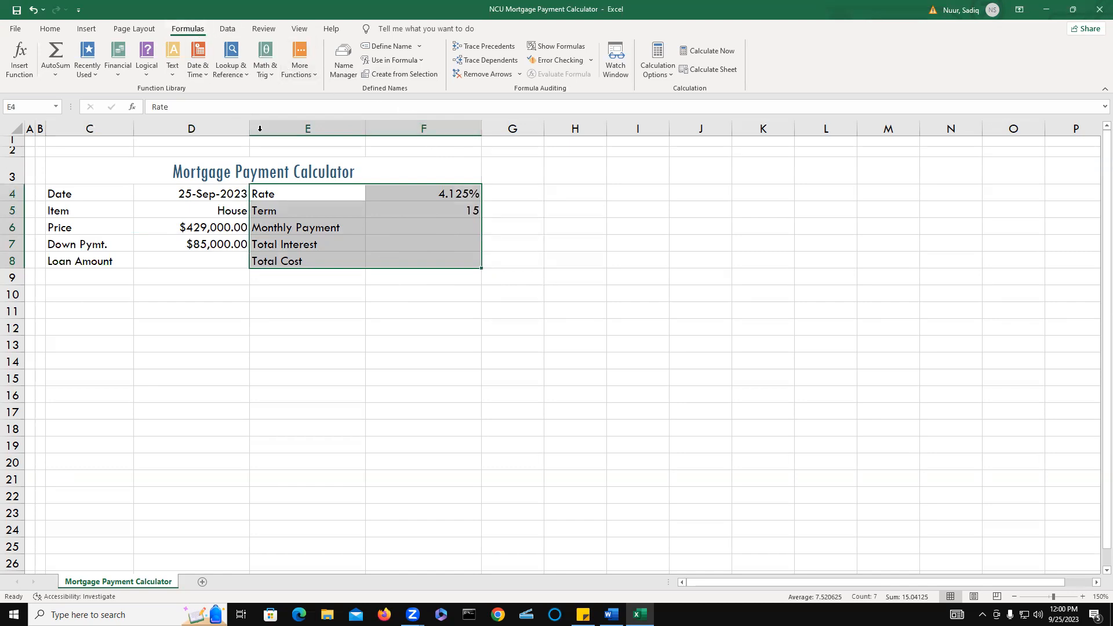
left_click(400, 78)
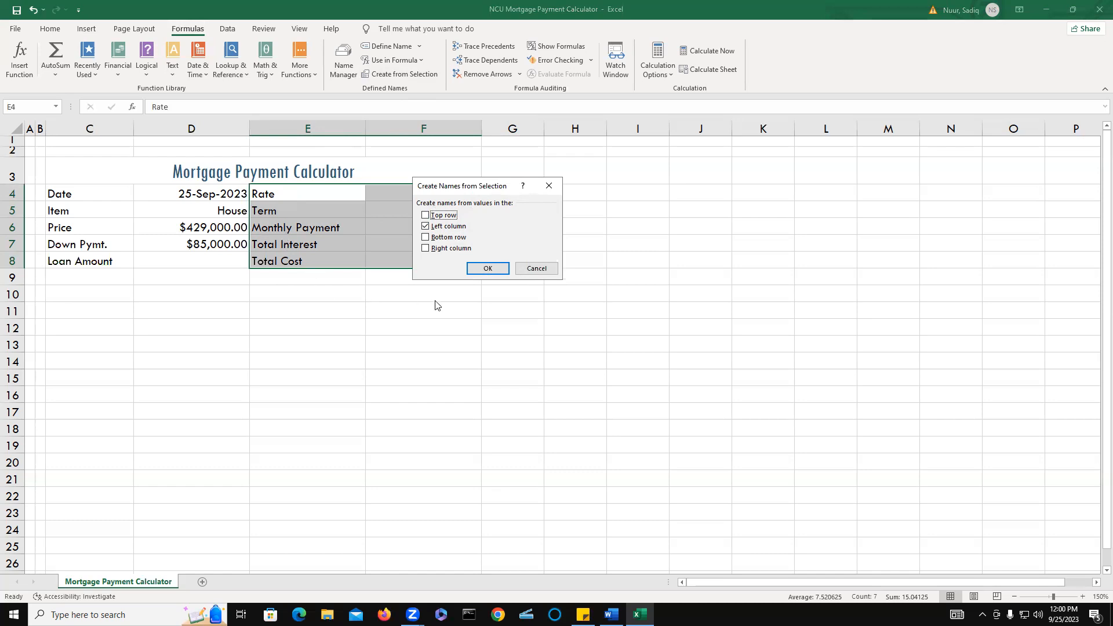
left_click(486, 270)
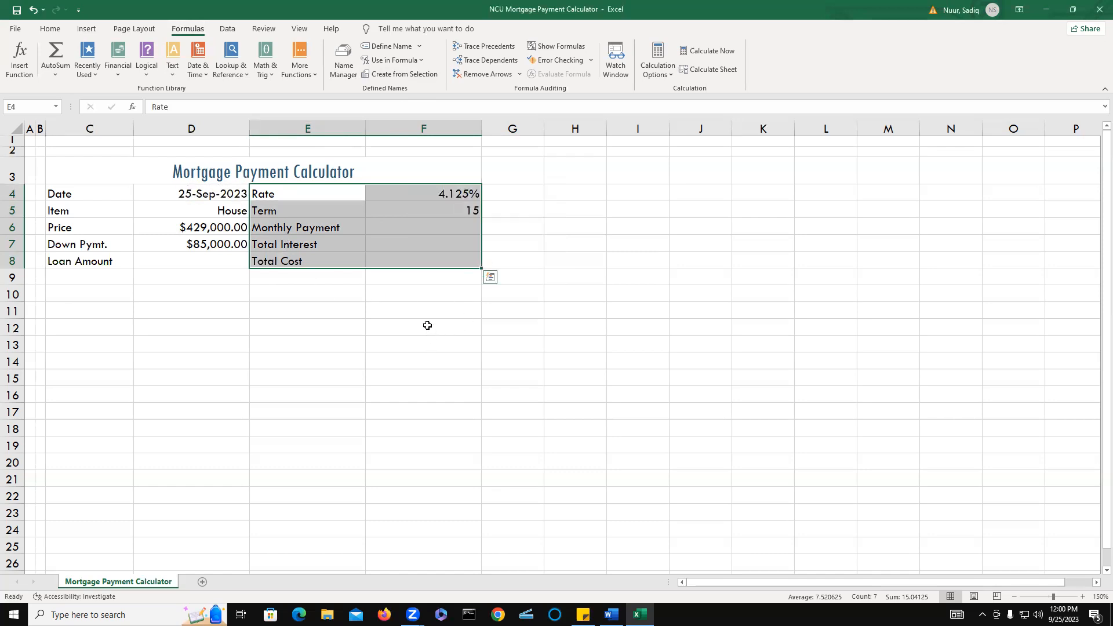
left_click(428, 325)
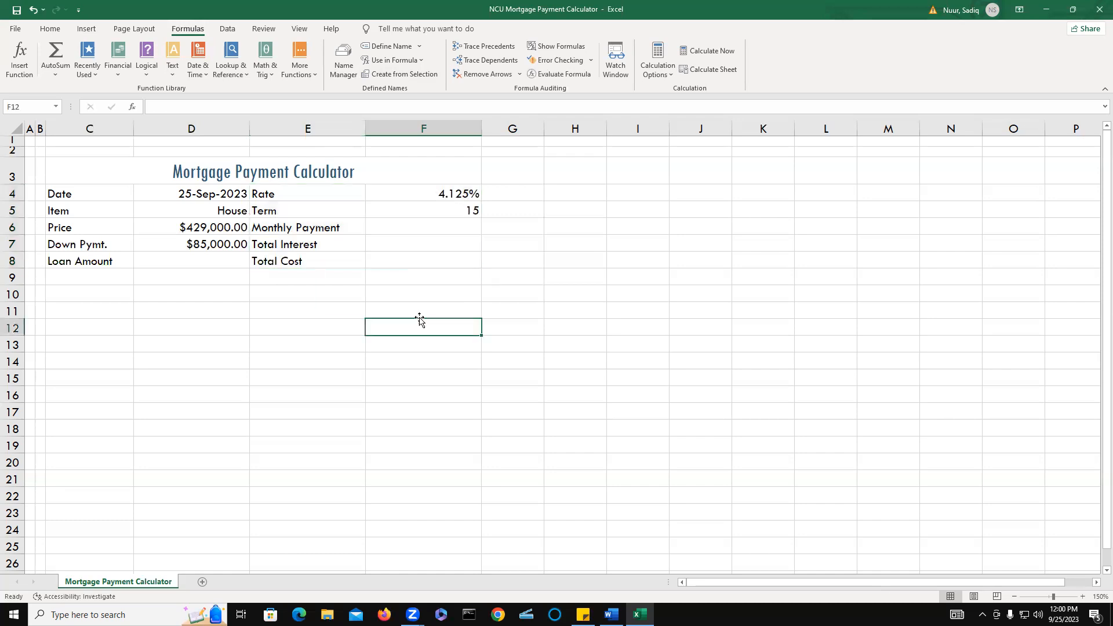
Widen the Name Box to show full names and check the names assigned to cells D6:D8 and F4:F8.
left_click(421, 225)
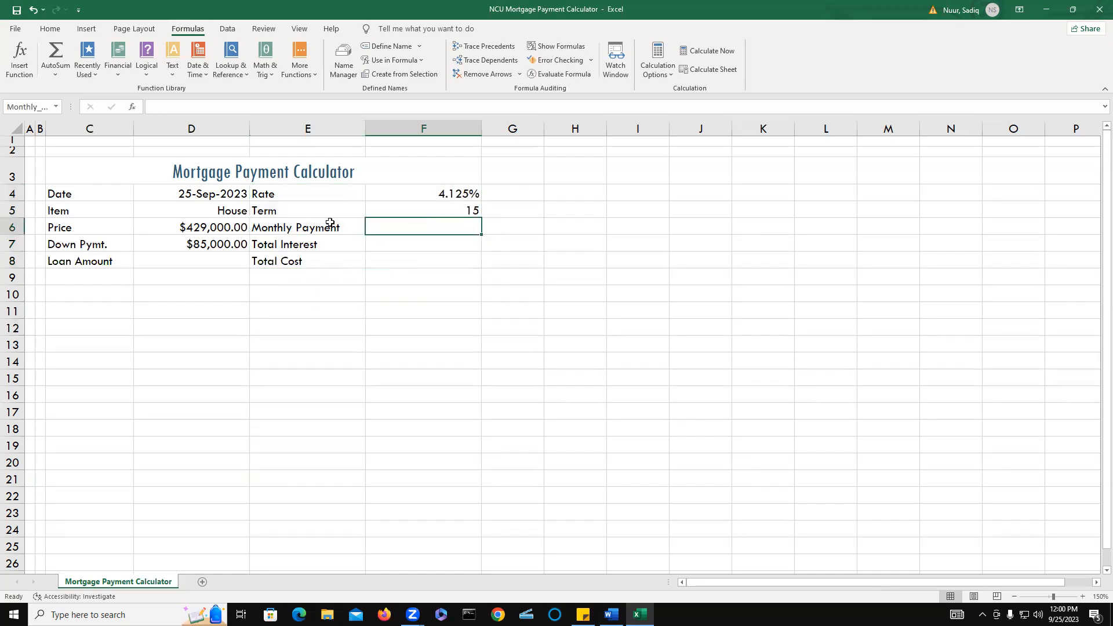
left_click_drag(64, 110, 99, 109)
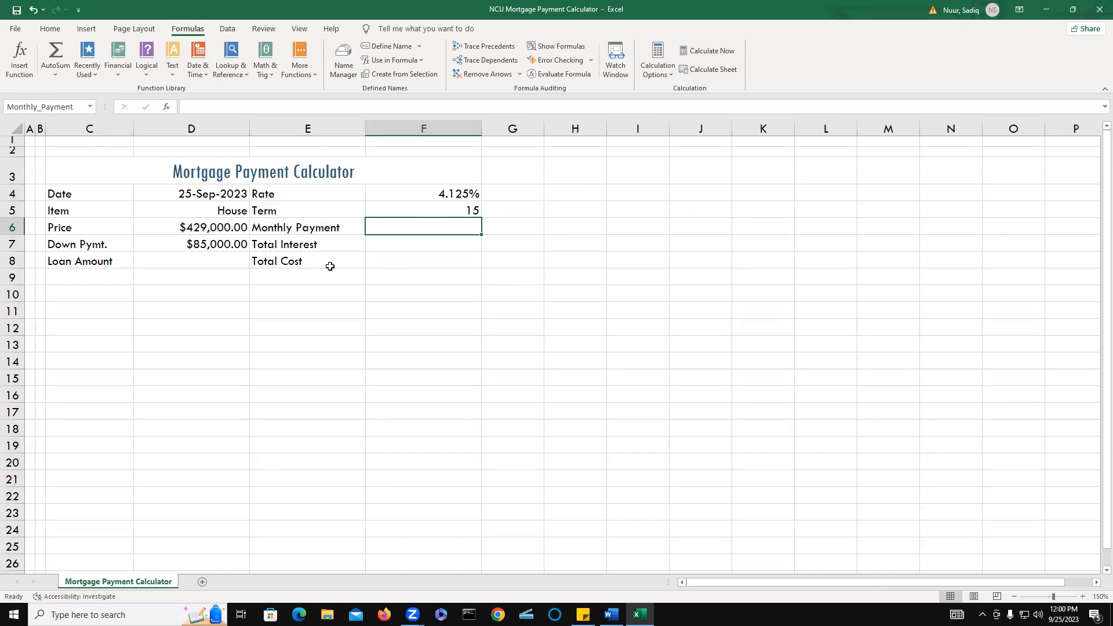
left_click(425, 244)
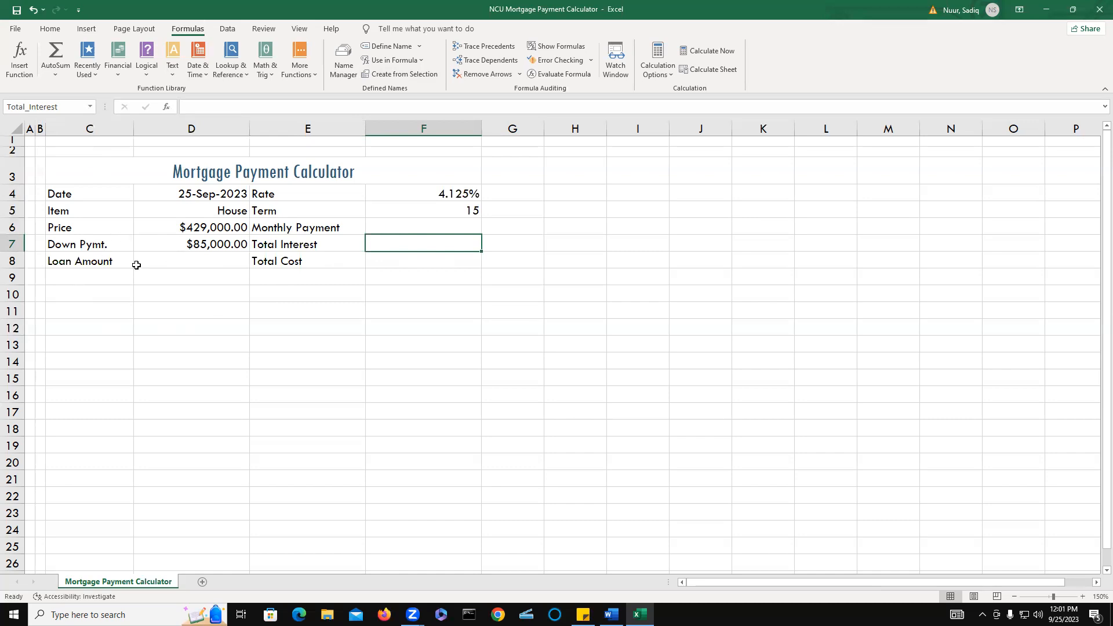
left_click(181, 262)
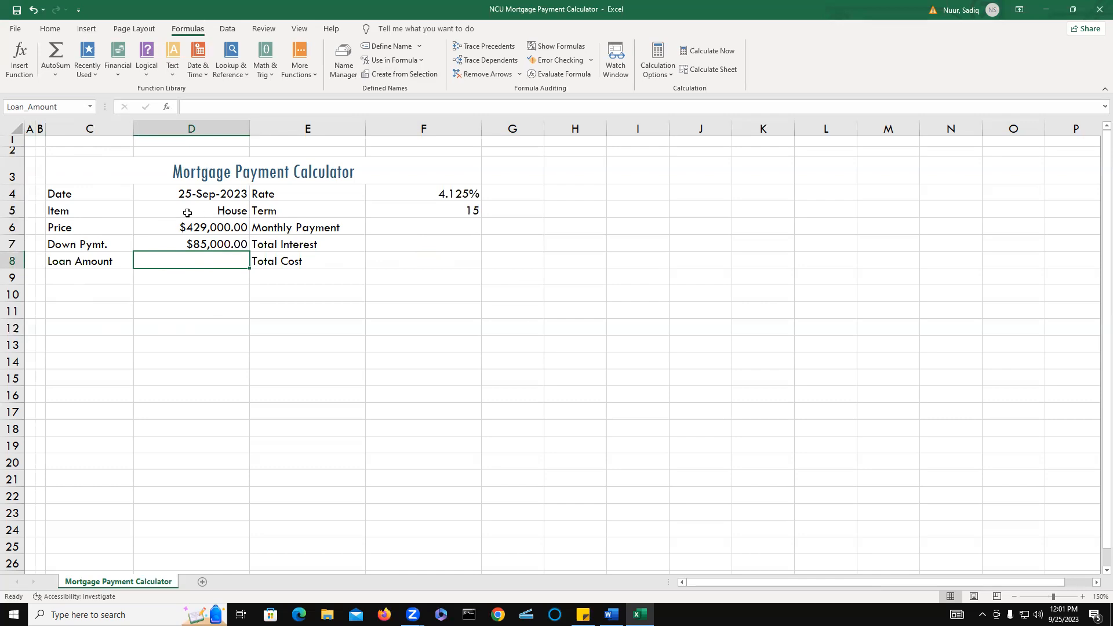
left_click(197, 229)
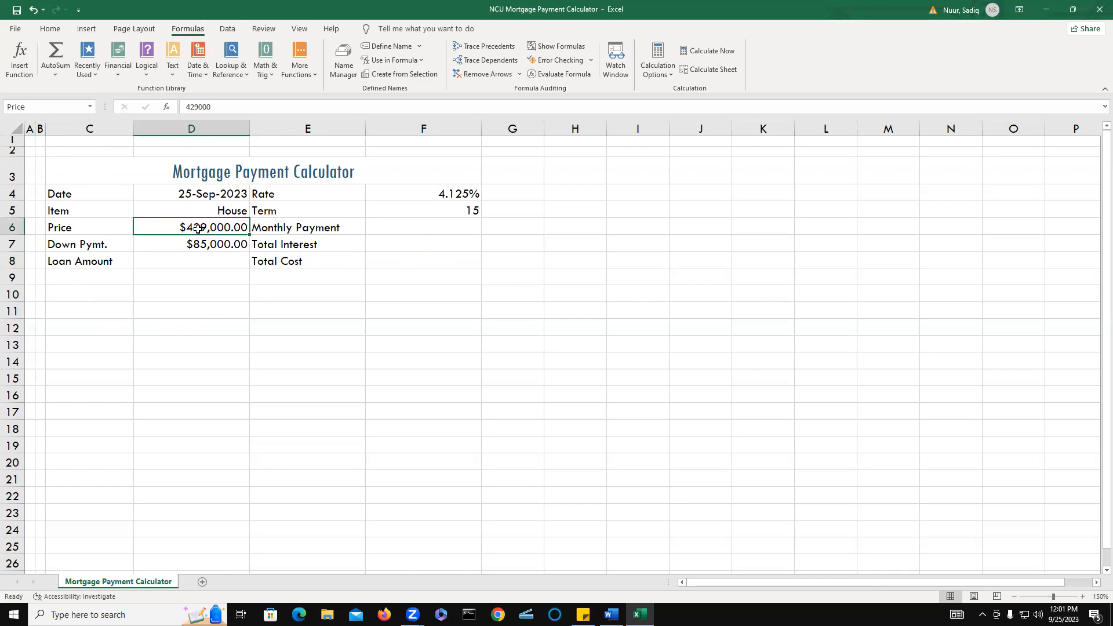
left_click(197, 244)
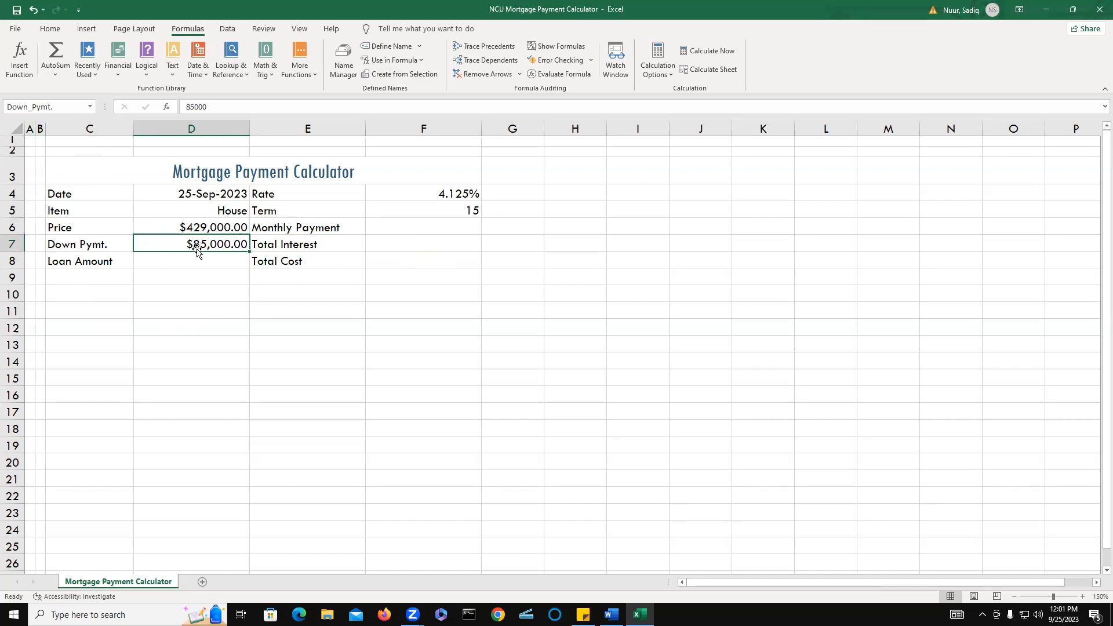
left_click(426, 211)
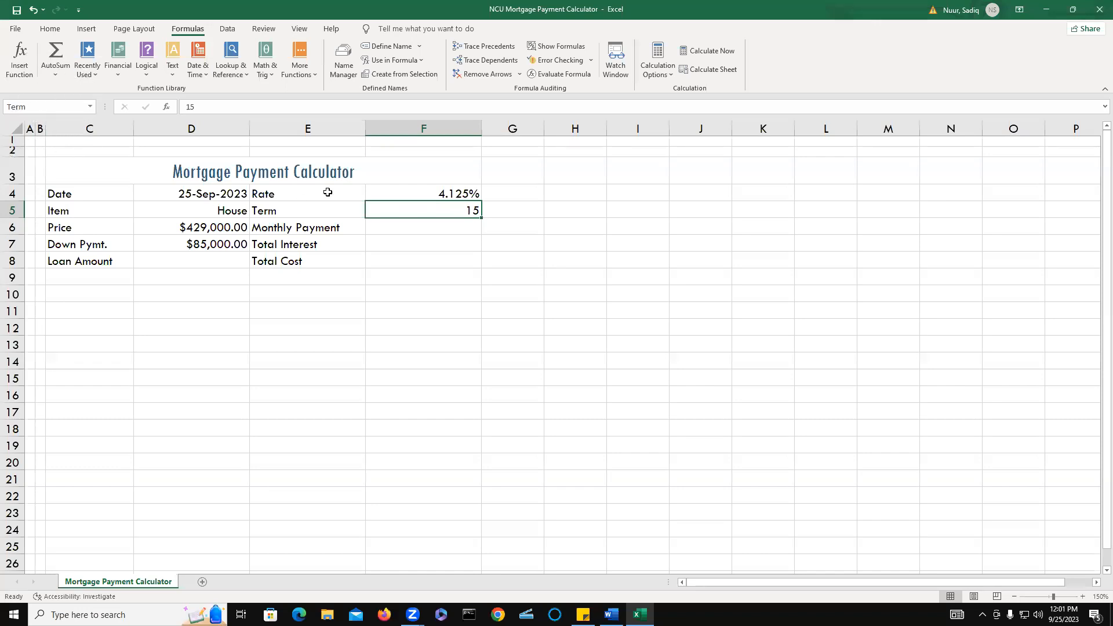
left_click(428, 194)
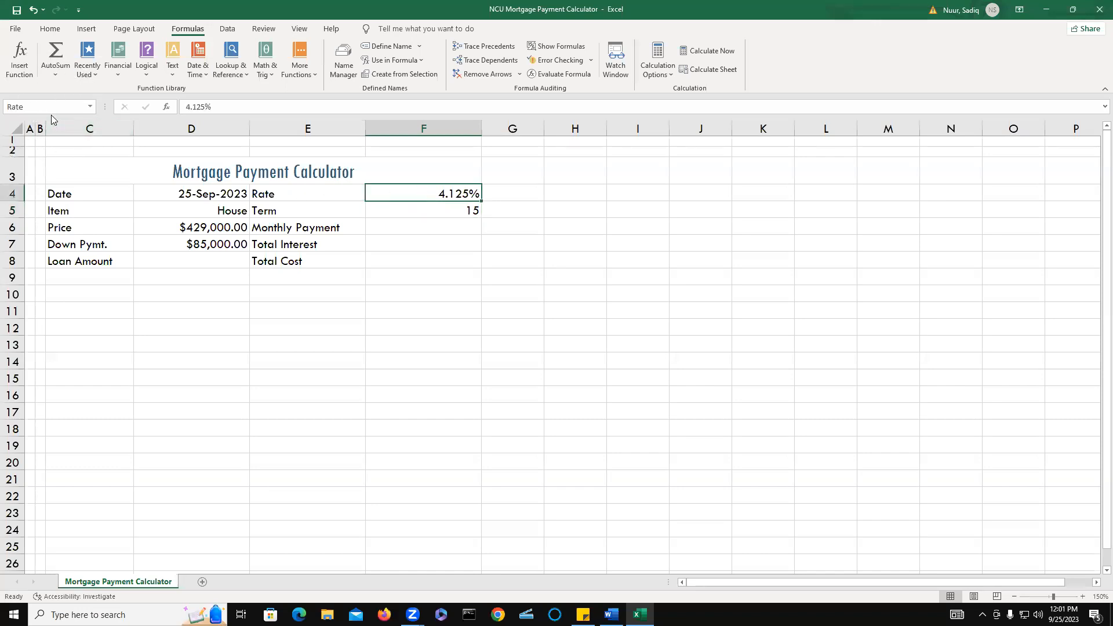
left_click(417, 234)
left_click_drag(417, 234, 416, 256)
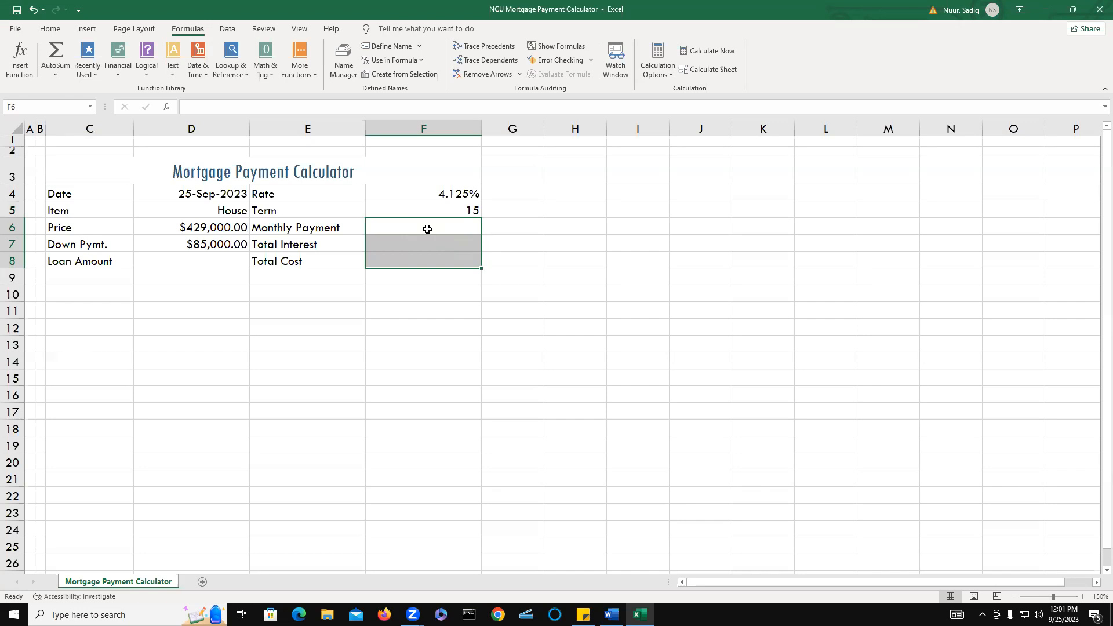
left_click(427, 229)
left_click(424, 245)
left_click(420, 262)
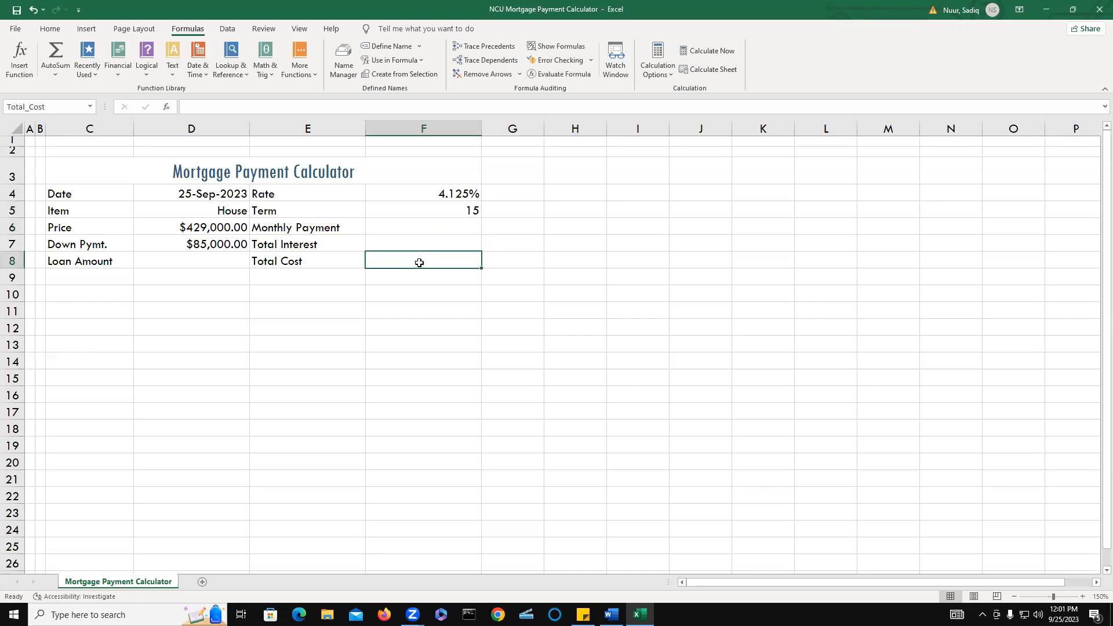
Calculate the loan amount in cell D8 with the named-cell formula =Price-Down_Pymt.
left_click(211, 262)
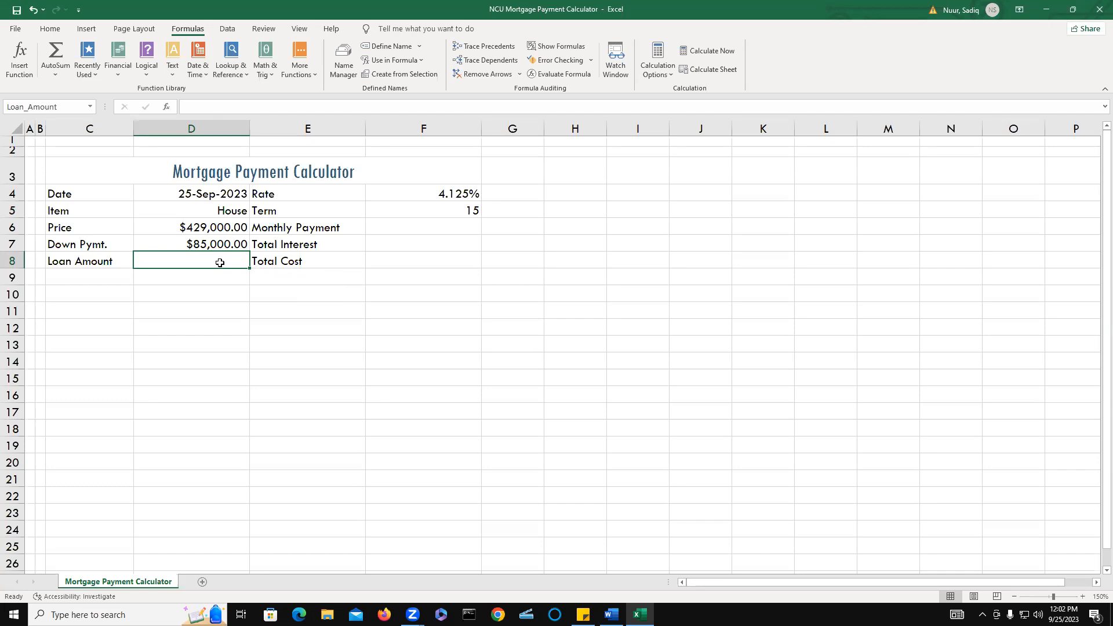
type("=")
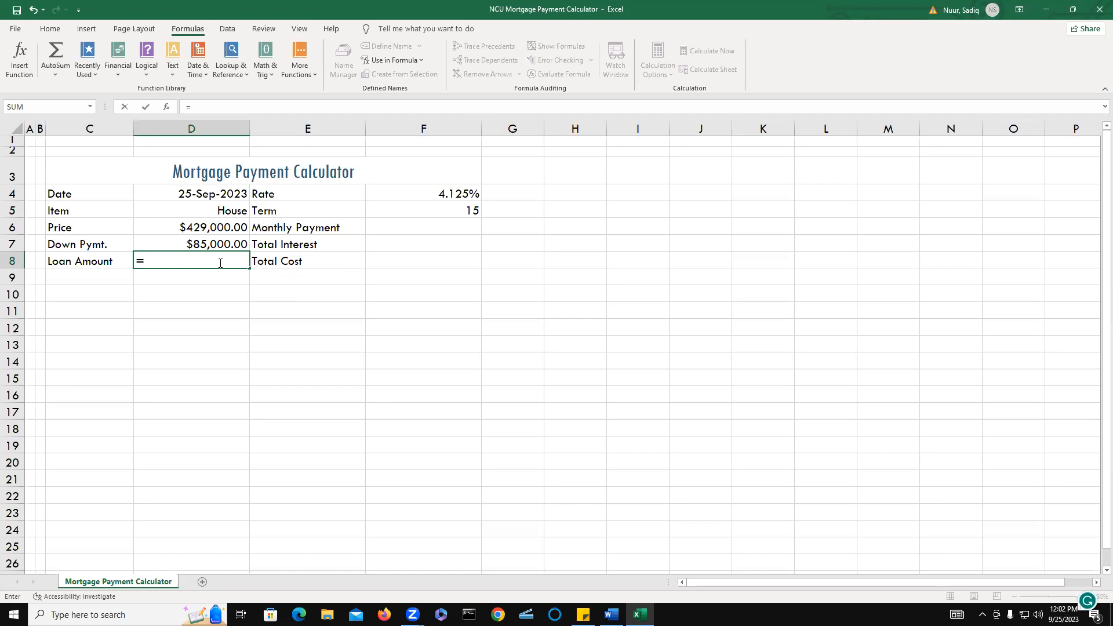
type("p")
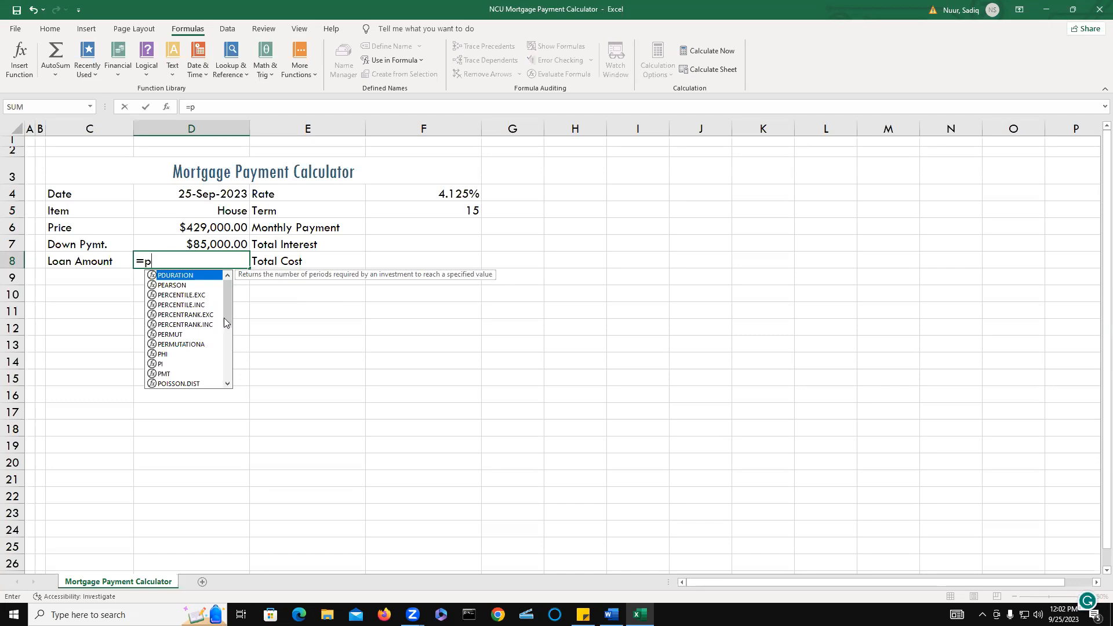
left_click_drag(229, 316, 223, 333)
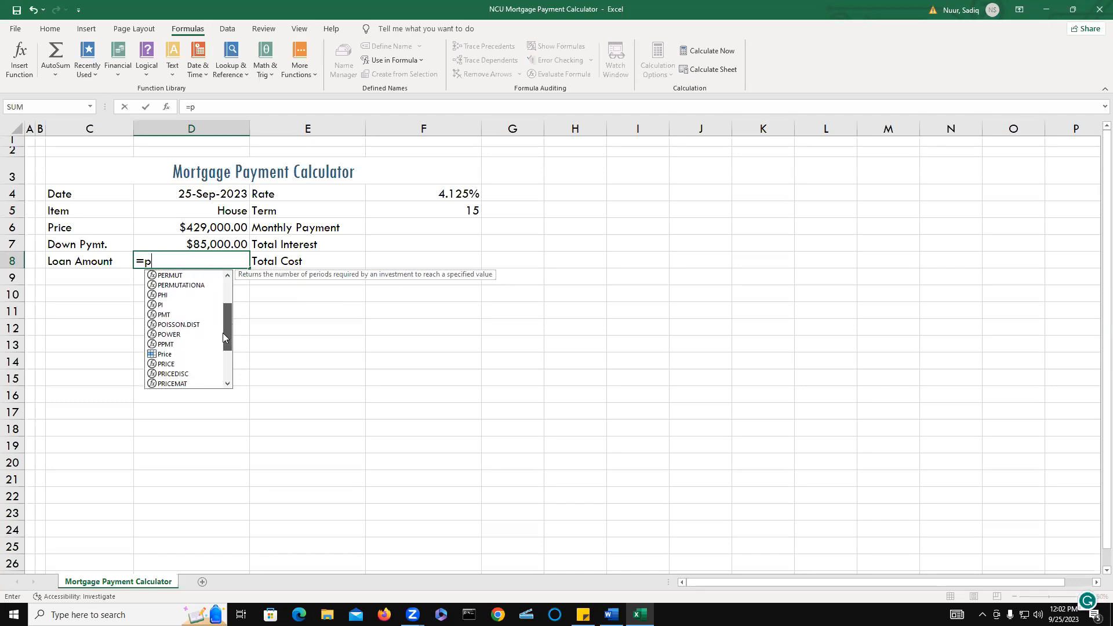
double_click(165, 355)
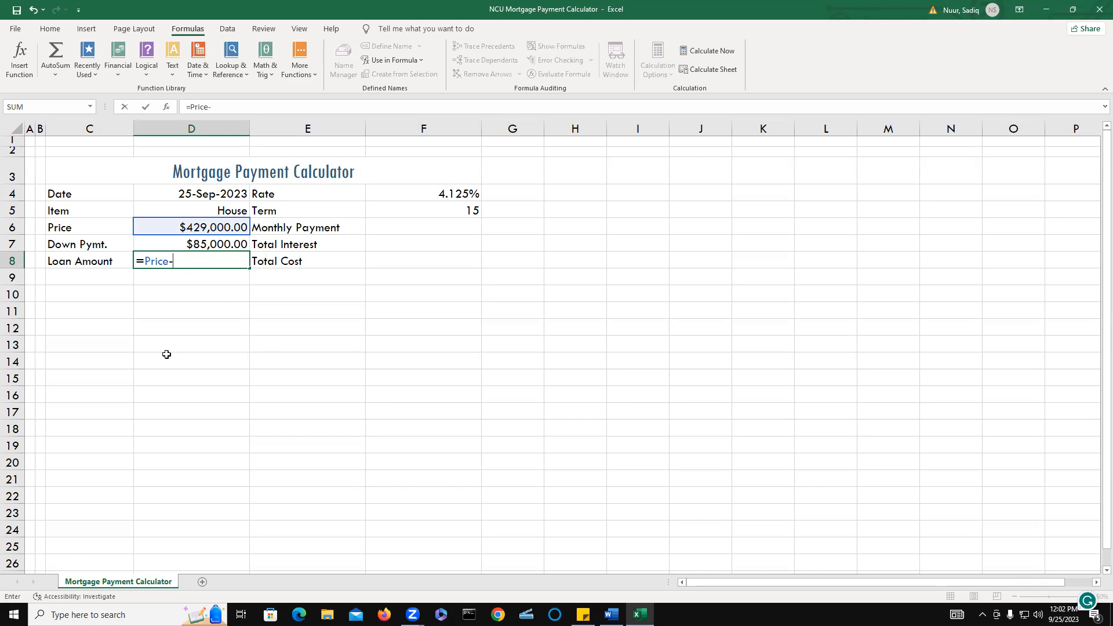
type("d")
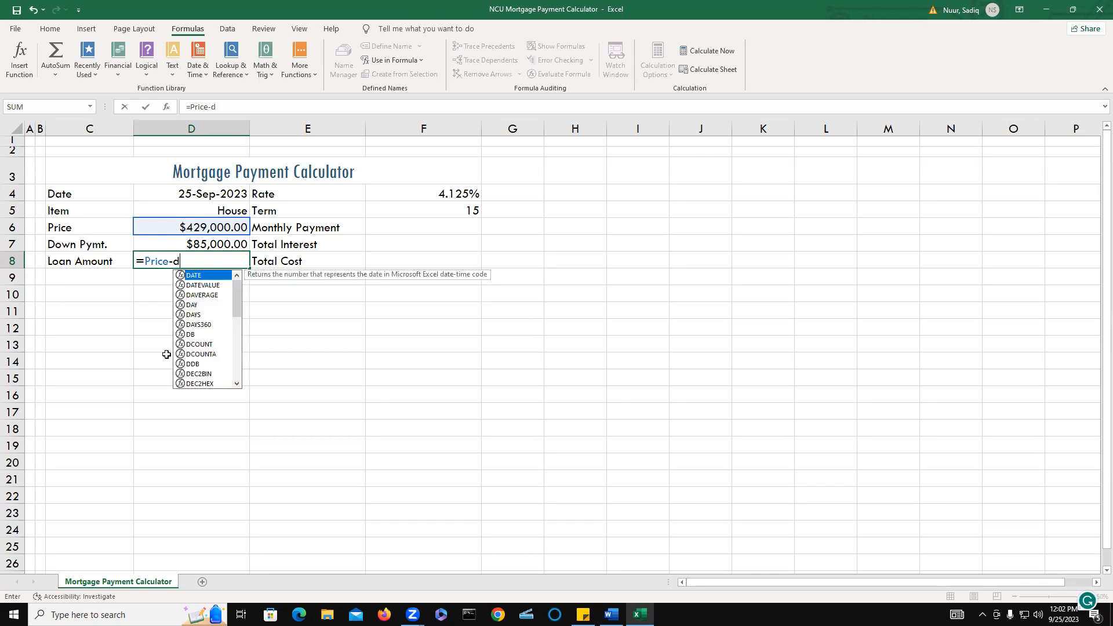
left_click_drag(238, 307, 239, 361)
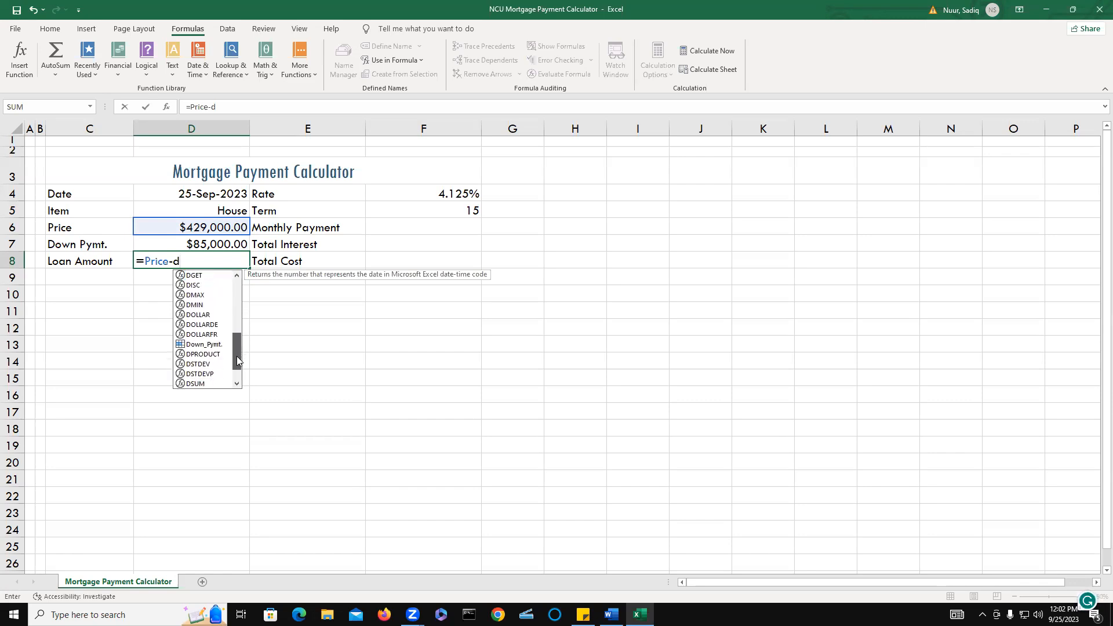
double_click(201, 346)
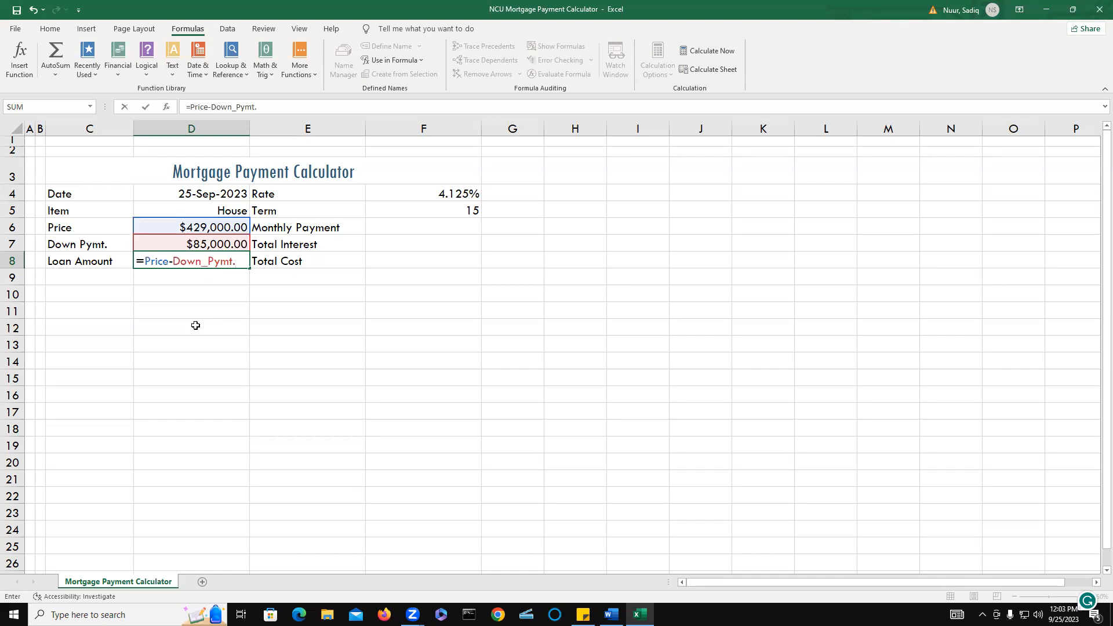
key("Return")
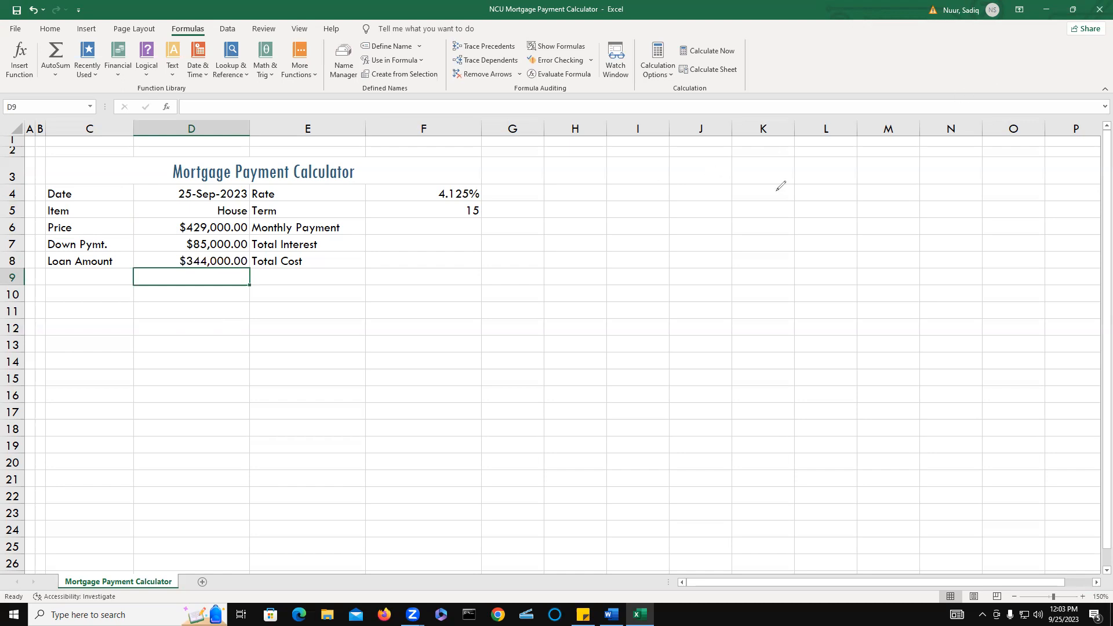
mouse_move(655, 280)
left_mouse_down()
mouse_move(645, 243)
mouse_move(656, 255)
mouse_move(700, 255)
mouse_move(721, 251)
mouse_move(742, 226)
mouse_move(742, 246)
left_mouse_up()
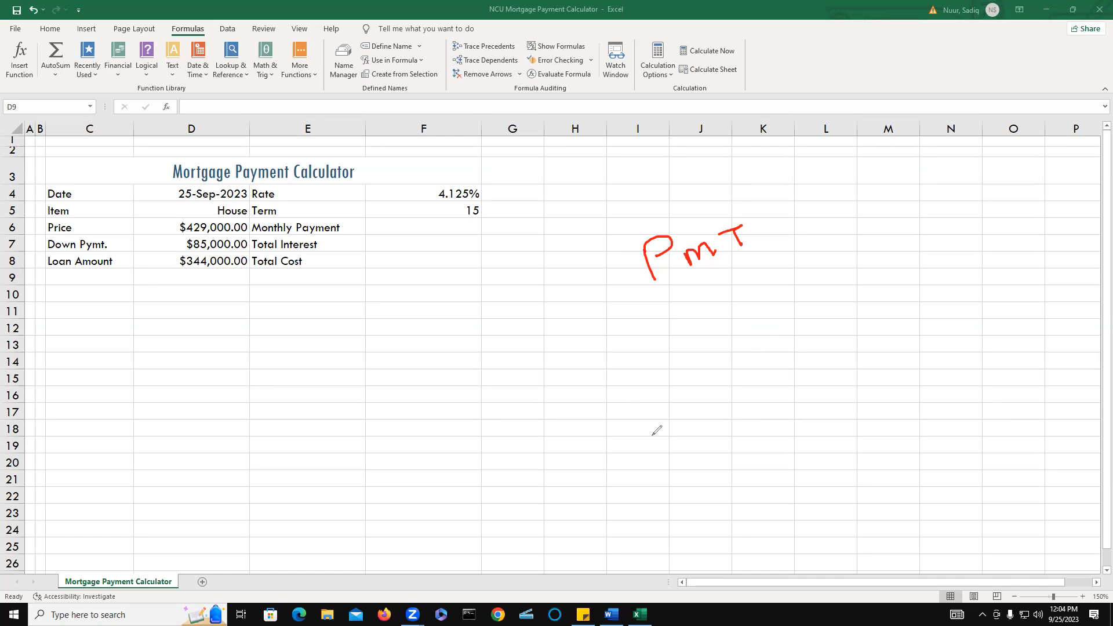
mouse_move(530, 392)
left_mouse_down()
mouse_move(571, 387)
mouse_move(595, 406)
mouse_move(589, 388)
mouse_move(645, 383)
mouse_move(670, 350)
mouse_move(662, 376)
left_mouse_up()
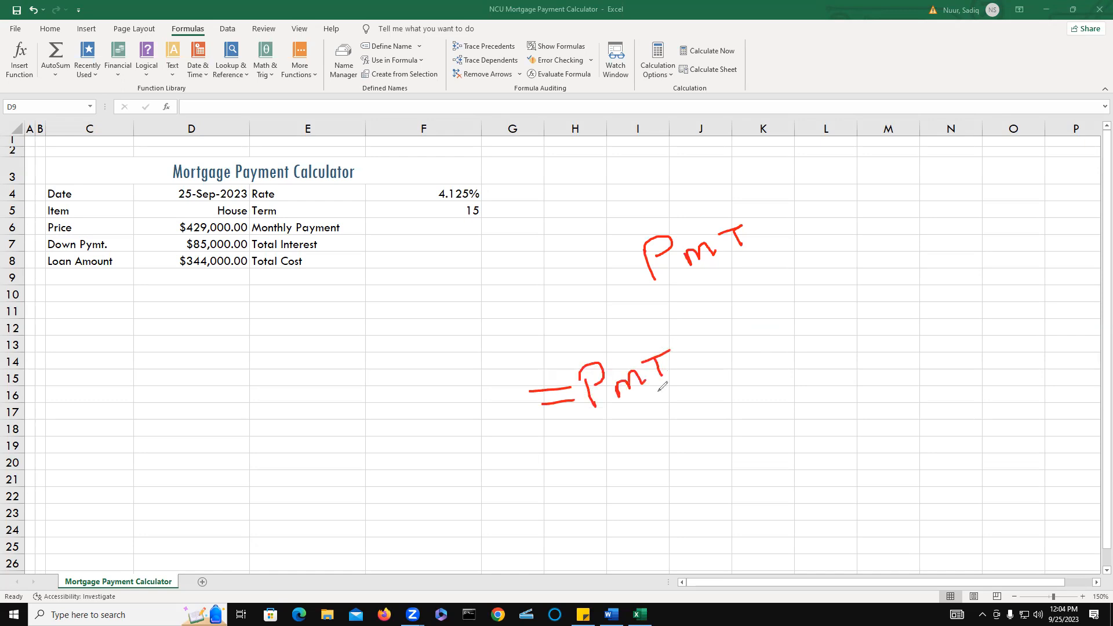
mouse_move(695, 300)
left_mouse_down()
mouse_move(684, 348)
mouse_move(739, 400)
left_mouse_up()
mouse_move(711, 343)
left_mouse_down()
mouse_move(731, 360)
mouse_move(729, 339)
mouse_move(748, 347)
mouse_move(749, 318)
mouse_move(771, 334)
mouse_move(785, 327)
mouse_move(761, 321)
mouse_move(808, 326)
left_mouse_up()
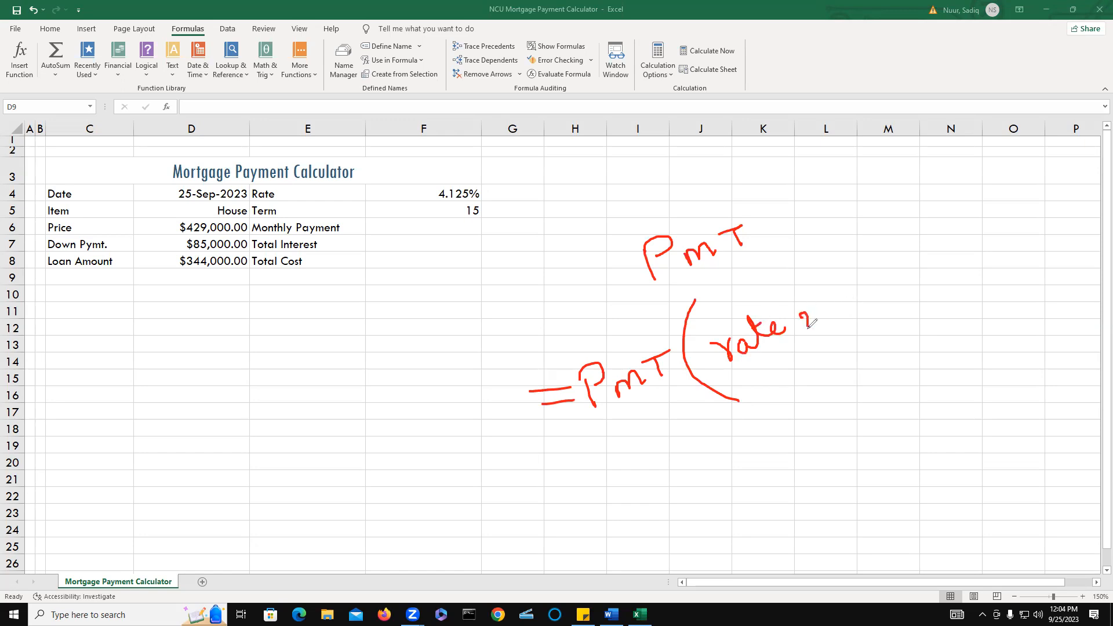
mouse_move(800, 271)
left_mouse_down()
mouse_move(807, 285)
mouse_move(803, 271)
mouse_move(853, 268)
mouse_move(861, 251)
left_mouse_up()
left_click(794, 267)
left_click_drag(886, 236, 886, 249)
mouse_move(891, 203)
left_mouse_down()
mouse_move(892, 228)
mouse_move(918, 214)
mouse_move(928, 229)
left_mouse_up()
left_click_drag(942, 180, 1023, 175)
mouse_move(1009, 238)
left_mouse_down()
mouse_move(1001, 244)
mouse_move(1079, 192)
left_mouse_up()
mouse_move(1039, 155)
left_mouse_down()
mouse_move(1062, 156)
mouse_move(1097, 231)
left_mouse_up()
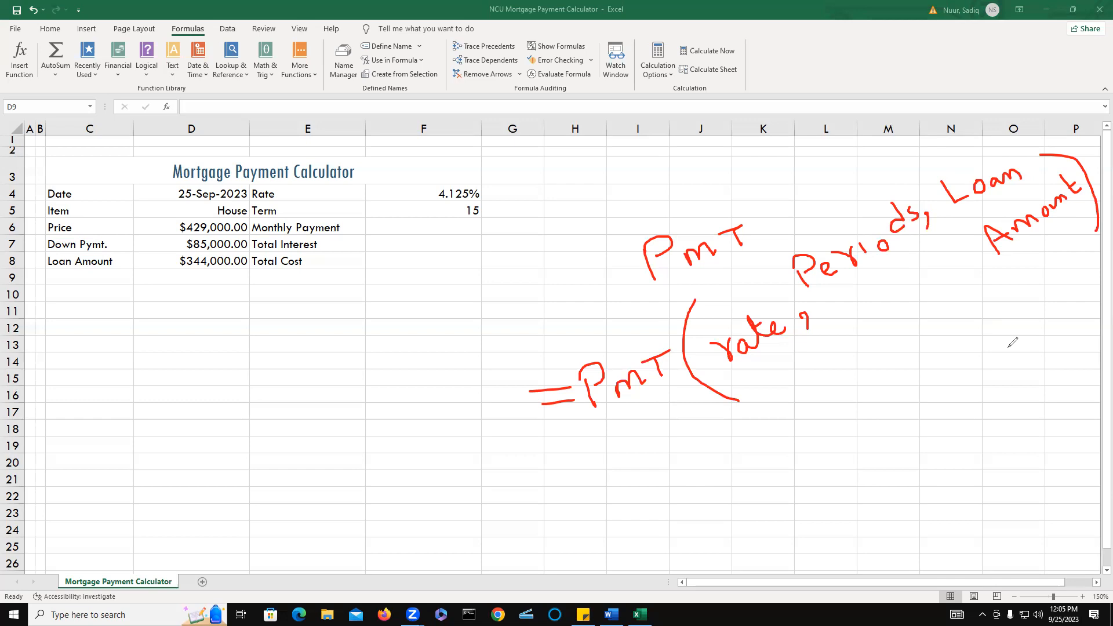
mouse_move(528, 492)
left_mouse_down()
mouse_move(553, 492)
mouse_move(556, 503)
left_mouse_up()
mouse_move(585, 469)
left_mouse_down()
mouse_move(594, 500)
mouse_move(593, 481)
mouse_move(644, 493)
mouse_move(680, 471)
mouse_move(677, 494)
left_mouse_up()
left_click_drag(691, 429, 719, 495)
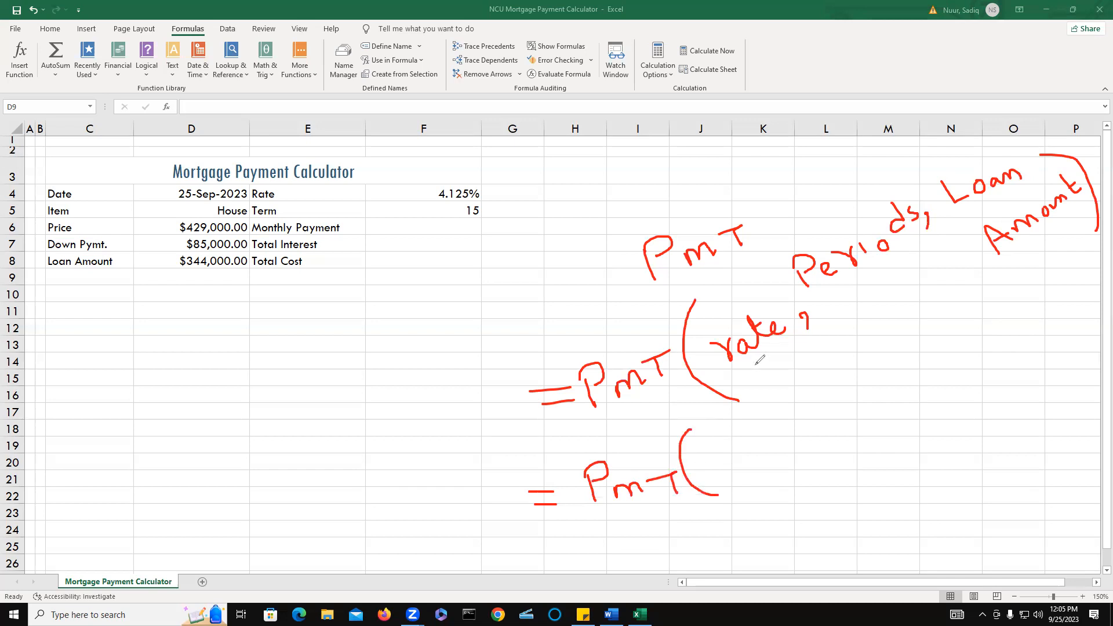
mouse_move(710, 456)
left_mouse_down()
mouse_move(728, 470)
mouse_move(776, 436)
mouse_move(749, 435)
left_mouse_up()
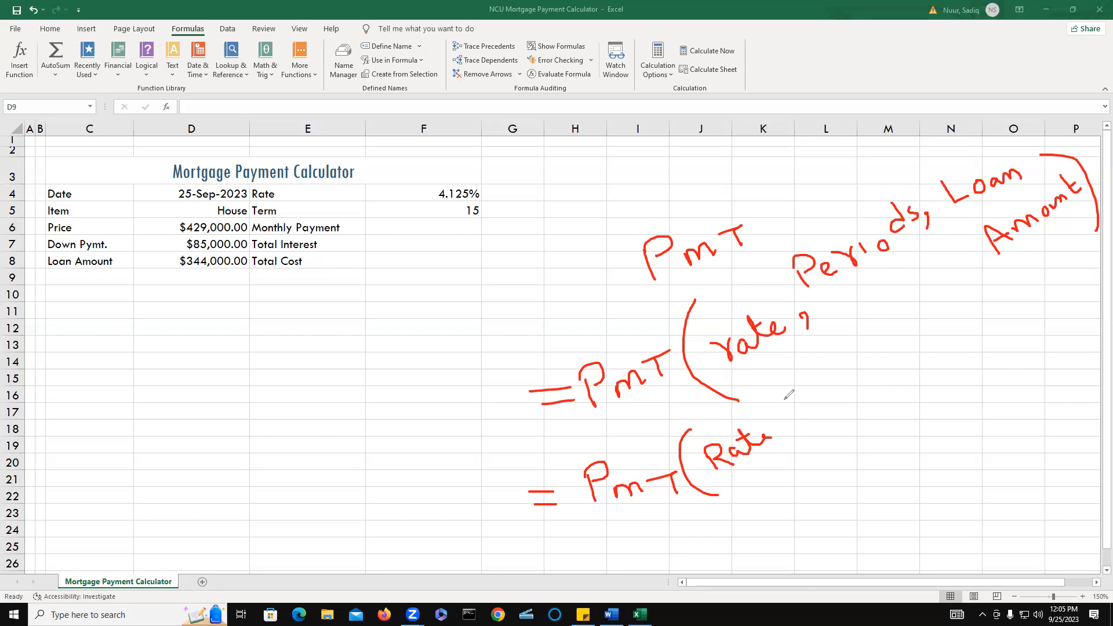
left_click_drag(770, 387, 800, 476)
mouse_move(796, 422)
left_mouse_down()
mouse_move(799, 433)
mouse_move(834, 425)
left_mouse_up()
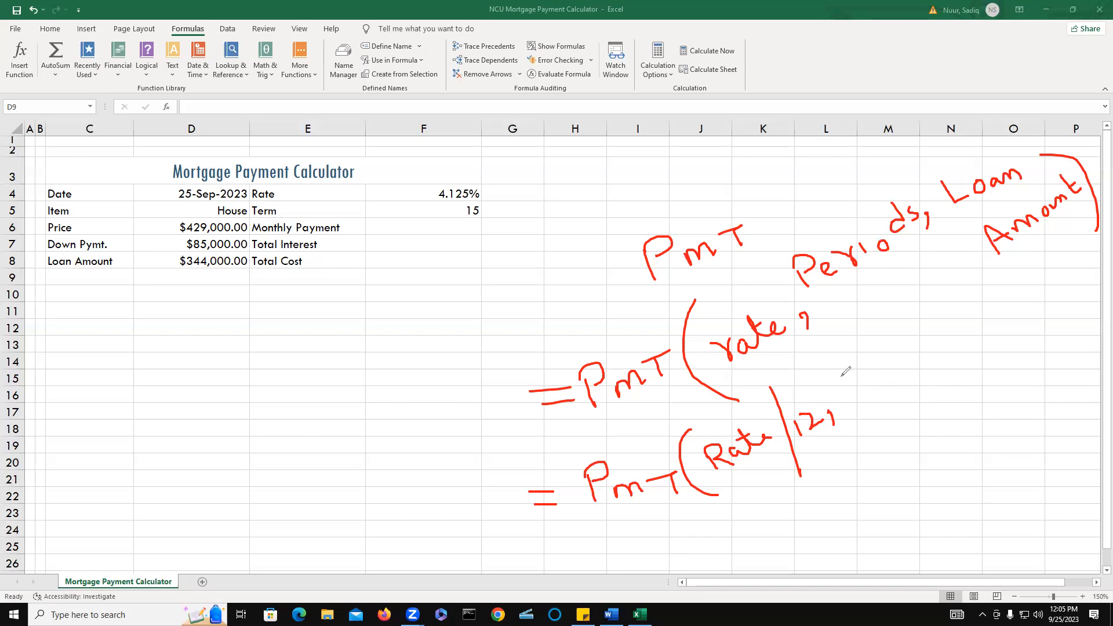
mouse_move(836, 371)
left_mouse_down()
mouse_move(853, 393)
mouse_move(899, 357)
mouse_move(882, 370)
mouse_move(919, 320)
left_mouse_up()
mouse_move(910, 323)
left_mouse_down()
mouse_move(921, 344)
mouse_move(939, 320)
mouse_move(969, 313)
left_mouse_up()
mouse_move(457, 204)
left_mouse_down()
mouse_move(467, 234)
mouse_move(507, 206)
mouse_move(467, 202)
left_mouse_up()
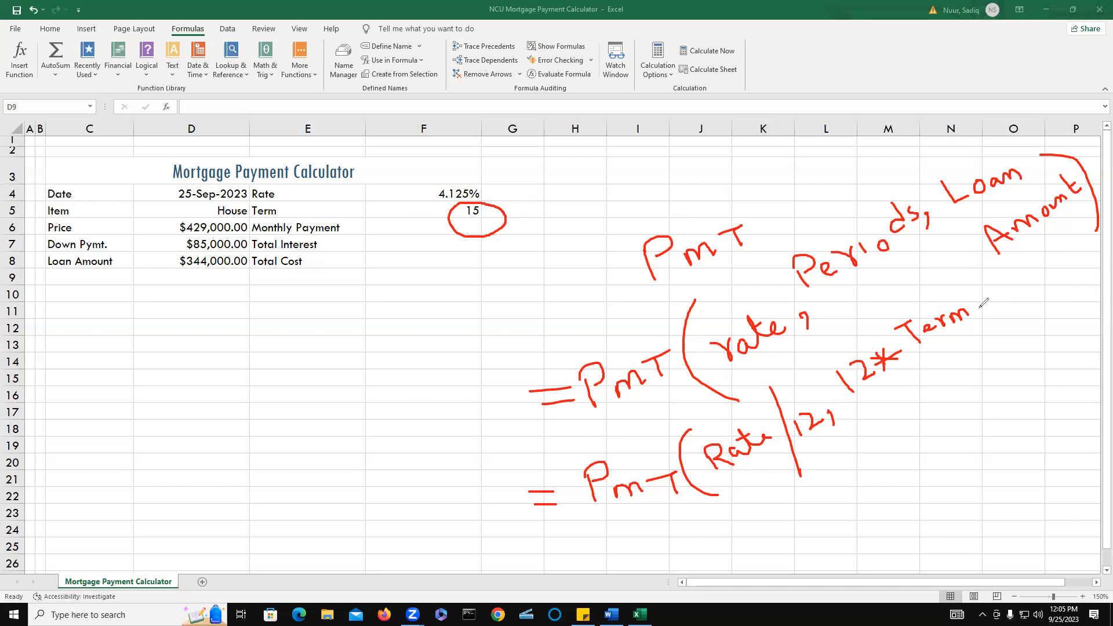
left_click_drag(979, 306, 983, 325)
mouse_move(992, 283)
left_mouse_down()
mouse_move(1000, 300)
mouse_move(1071, 268)
left_mouse_up()
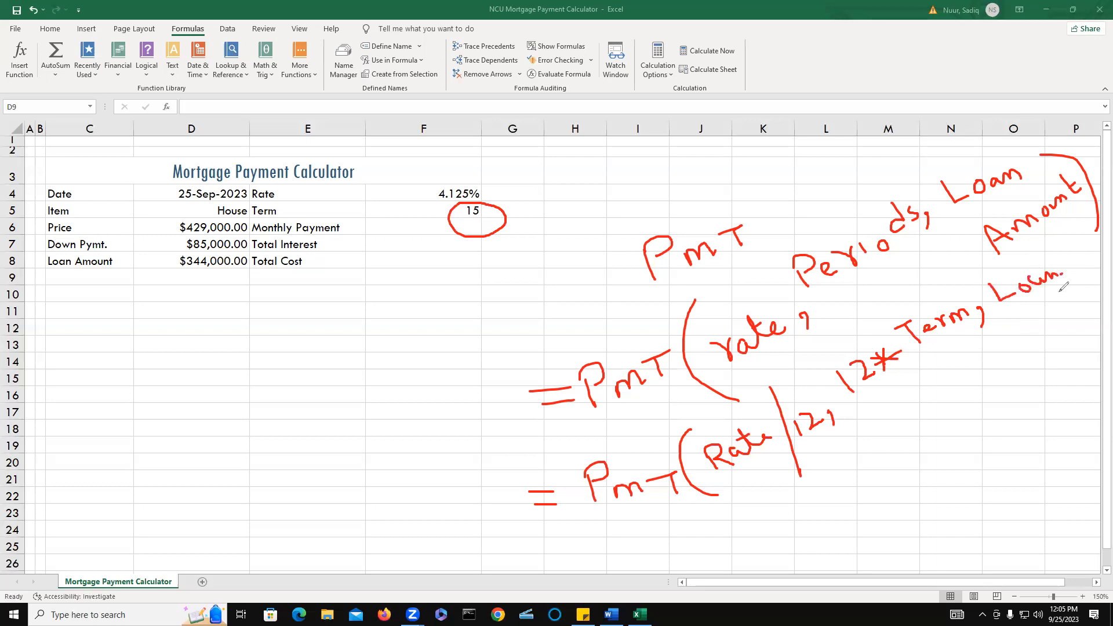
mouse_move(1060, 317)
left_mouse_down()
mouse_move(1052, 323)
mouse_move(1060, 306)
mouse_move(1102, 286)
mouse_move(1098, 262)
mouse_move(1104, 290)
left_mouse_up()
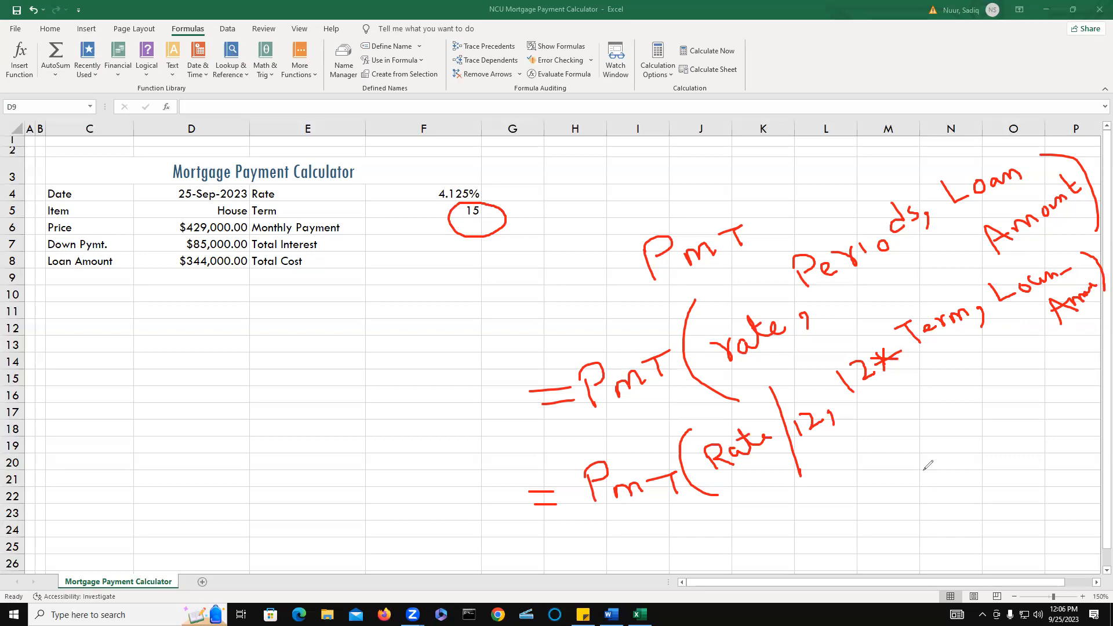
mouse_move(565, 497)
left_mouse_down()
mouse_move(595, 490)
mouse_move(573, 499)
left_mouse_up()
mouse_move(852, 473)
left_mouse_down()
mouse_move(895, 454)
mouse_move(864, 502)
left_mouse_up()
left_click_drag(877, 426, 913, 471)
left_click_drag(707, 527, 762, 512)
mouse_move(832, 540)
left_mouse_down()
mouse_move(873, 524)
mouse_move(856, 530)
mouse_move(864, 545)
left_mouse_up()
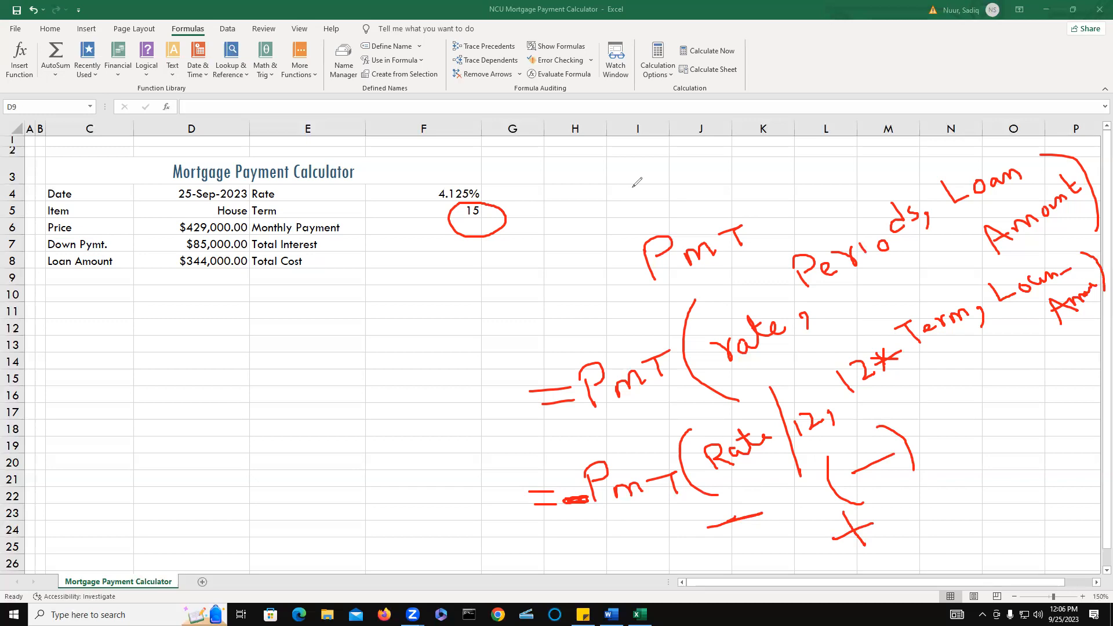
key("e")
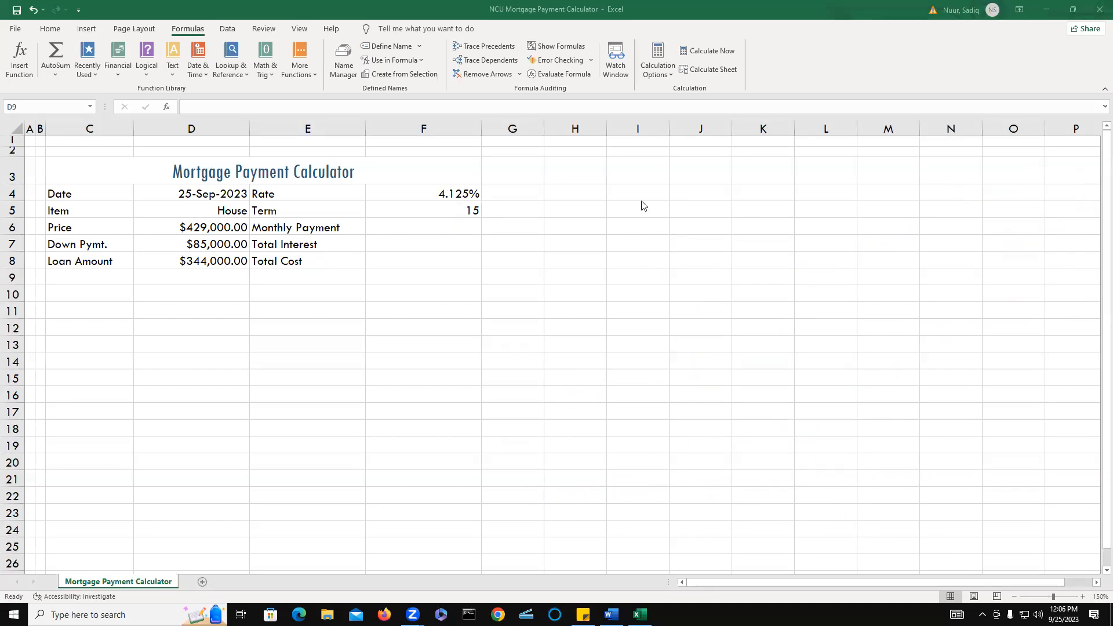
Calculate the monthly payment in cell F6 with the named-cell formula =PMT(Rate/12,12*Term,Loan_Amount).
left_click(434, 225)
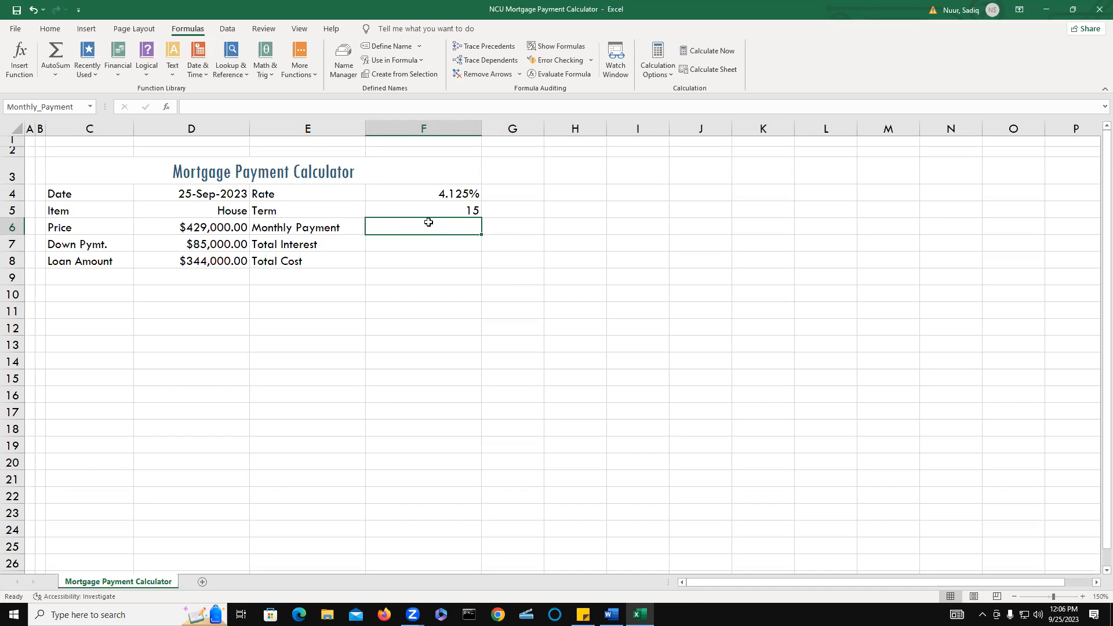
type("=")
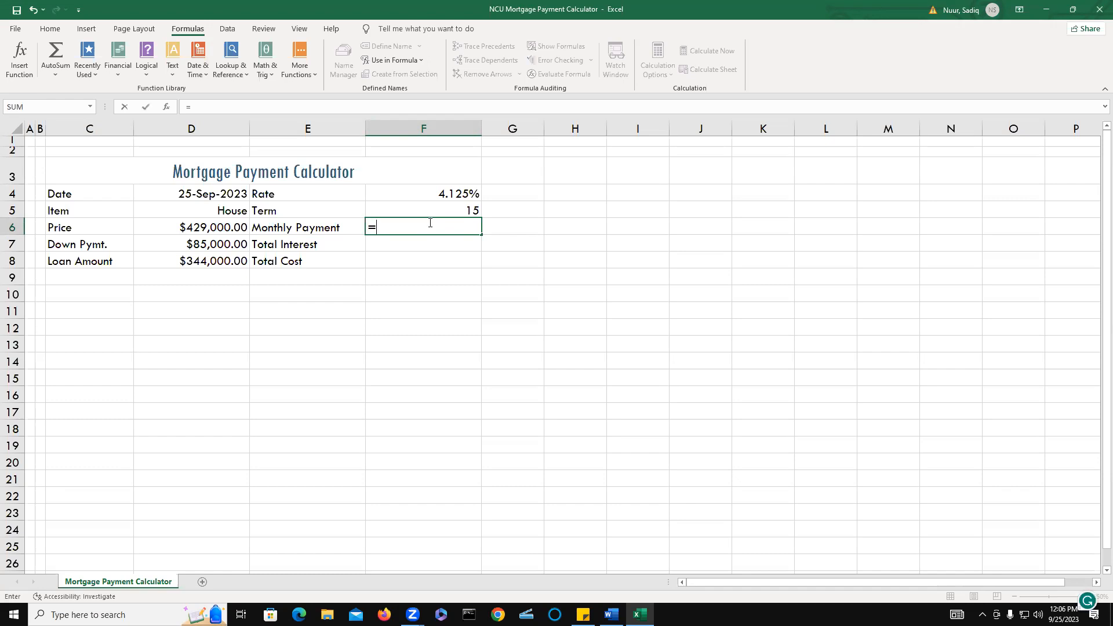
type("pm")
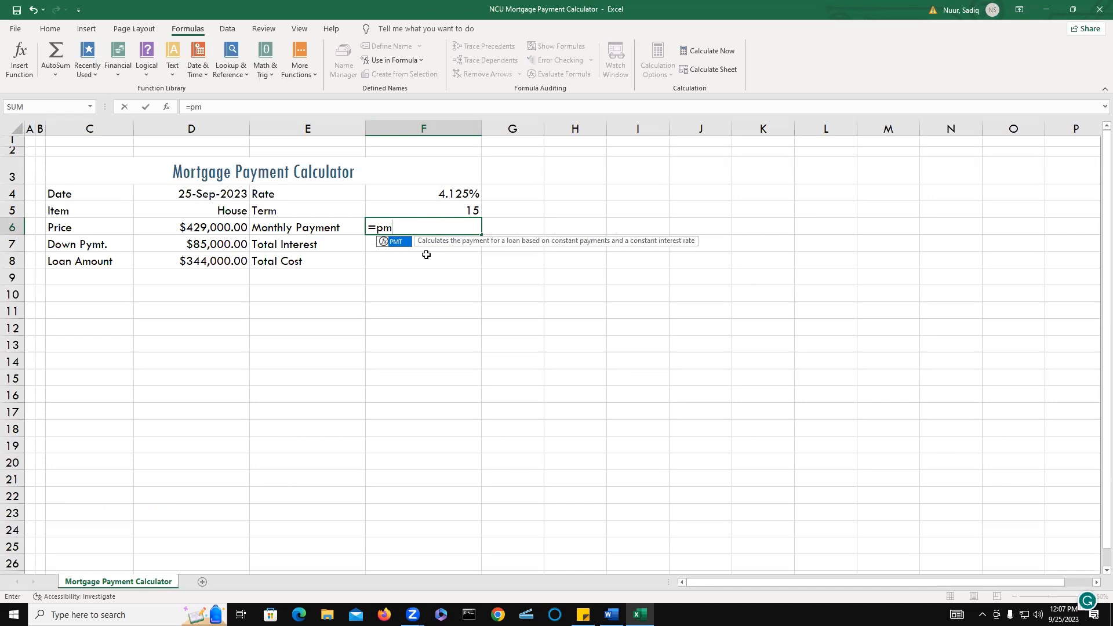
double_click(398, 244)
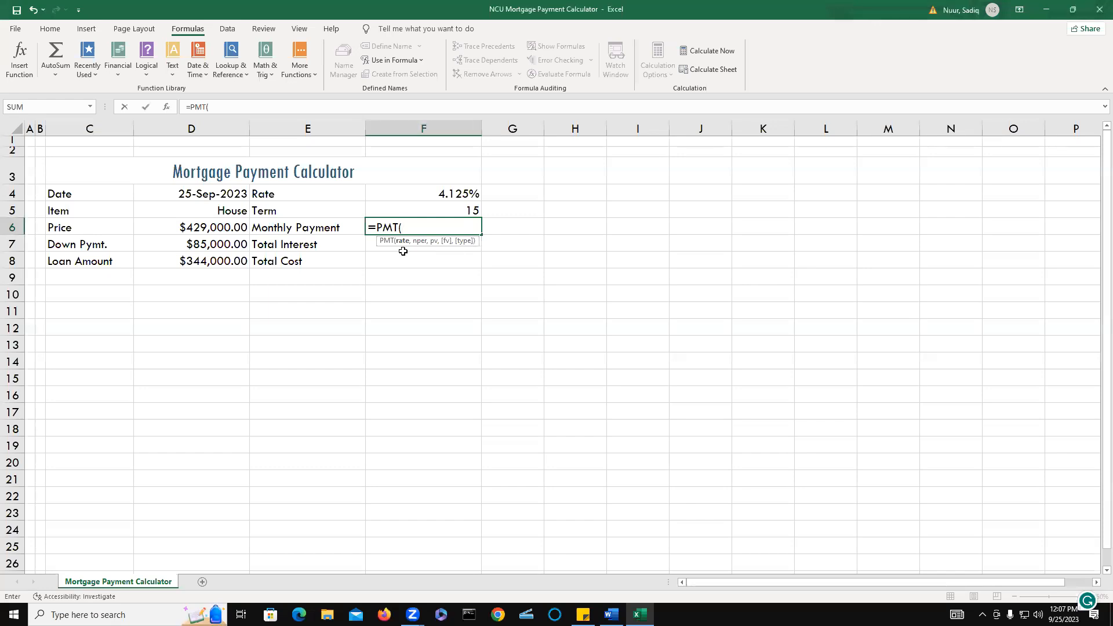
left_click(446, 194)
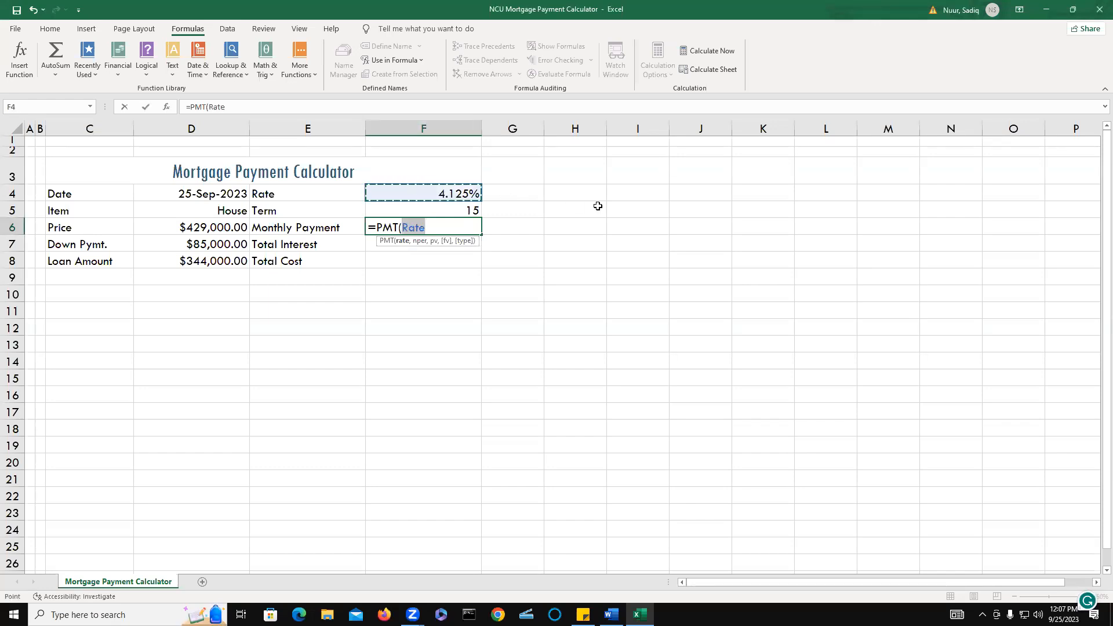
type("/12,")
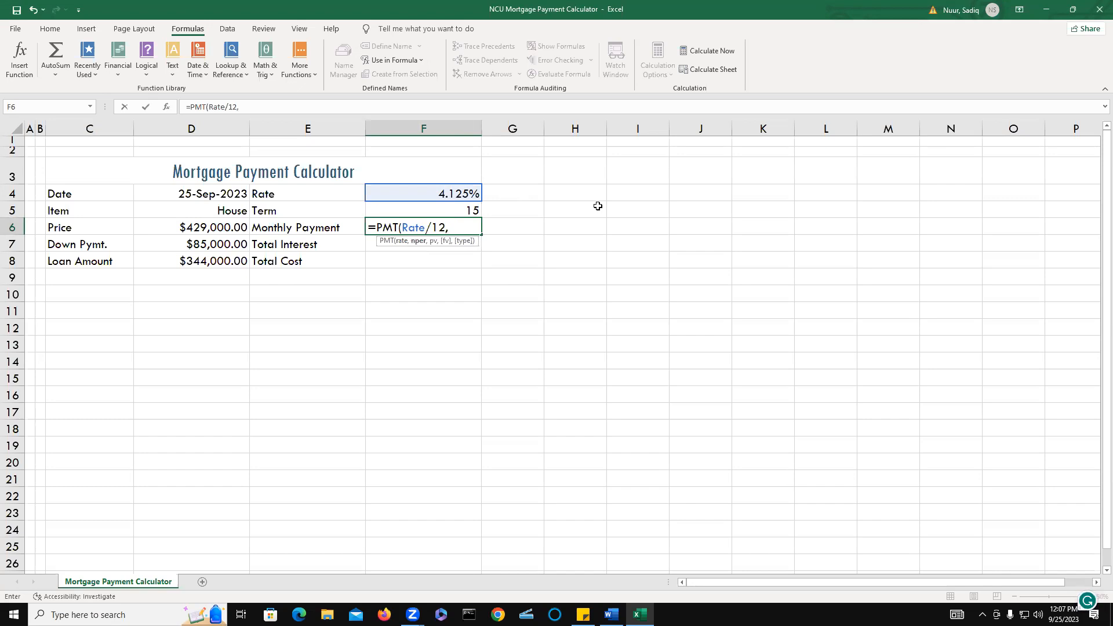
type("12*")
left_click(469, 210)
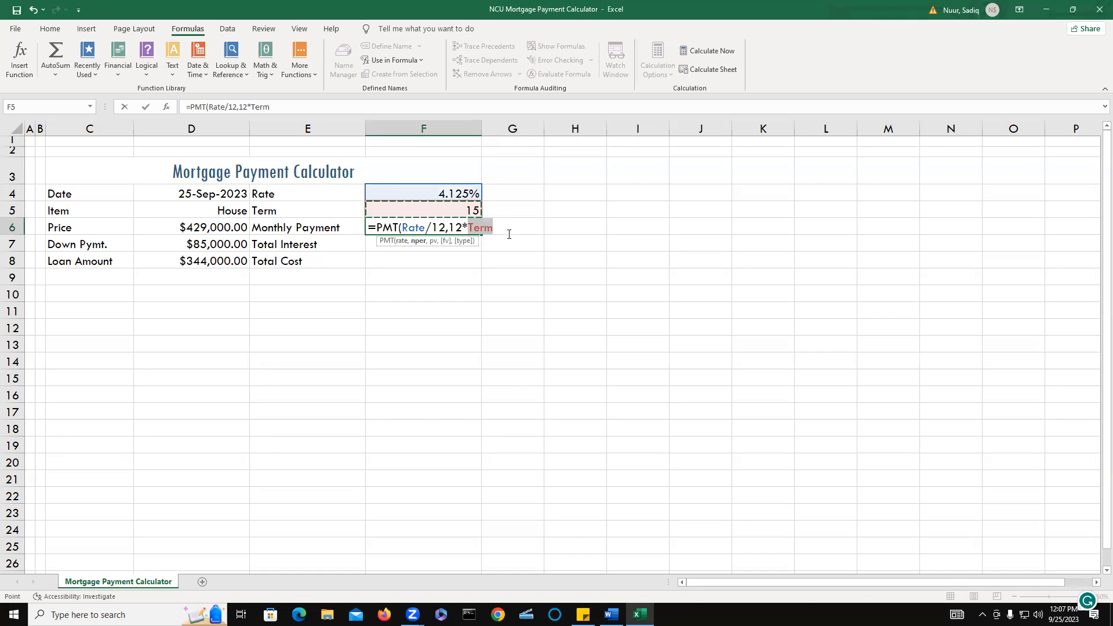
type(",")
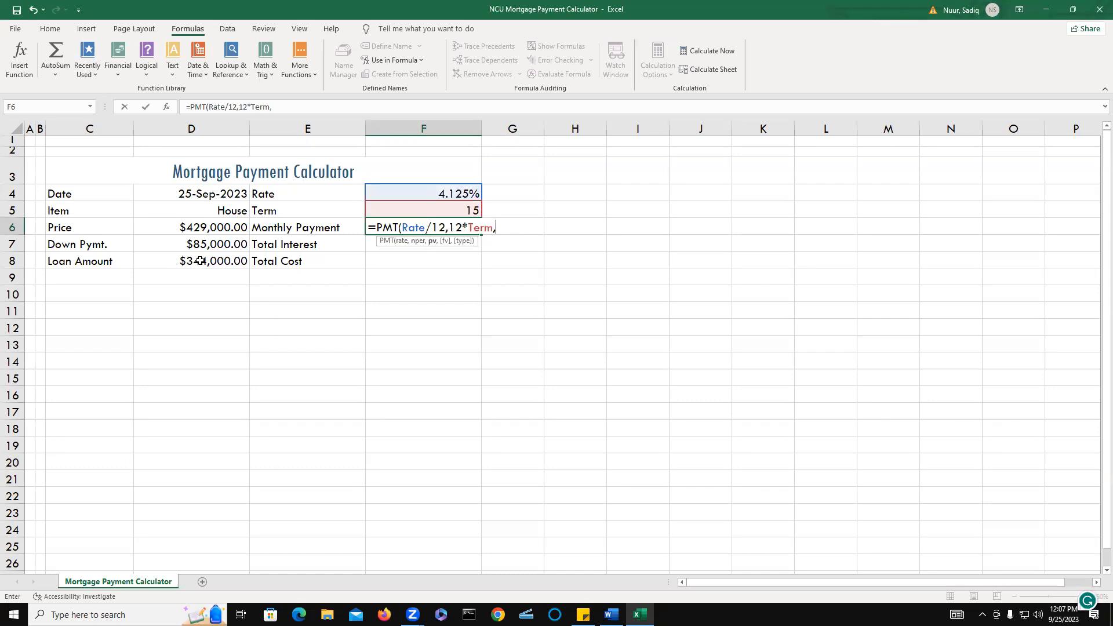
left_click(198, 262)
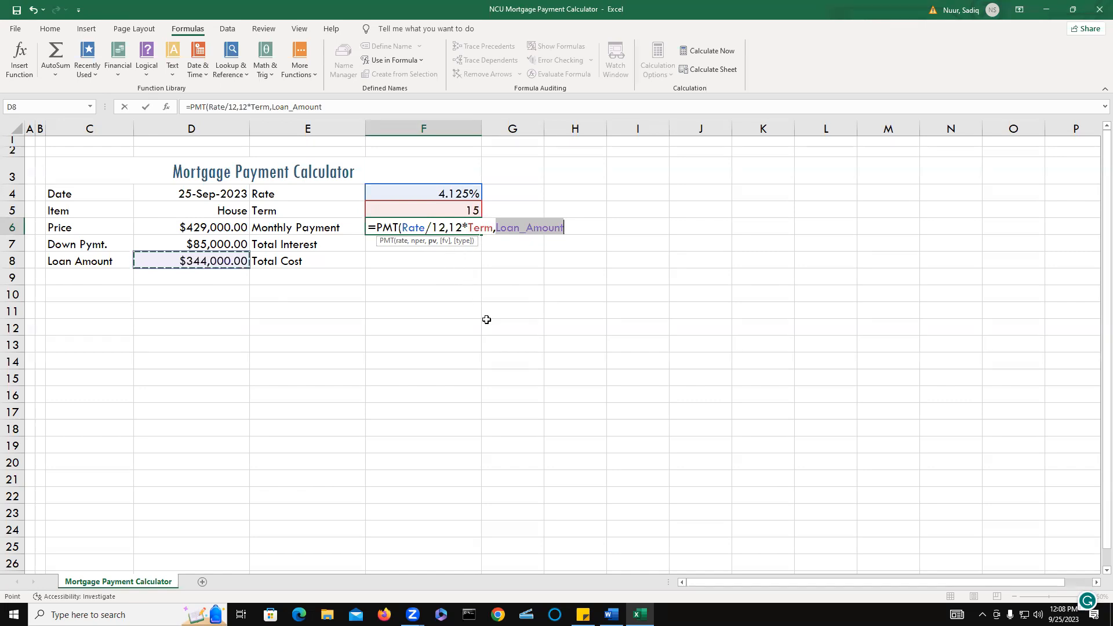
type(")")
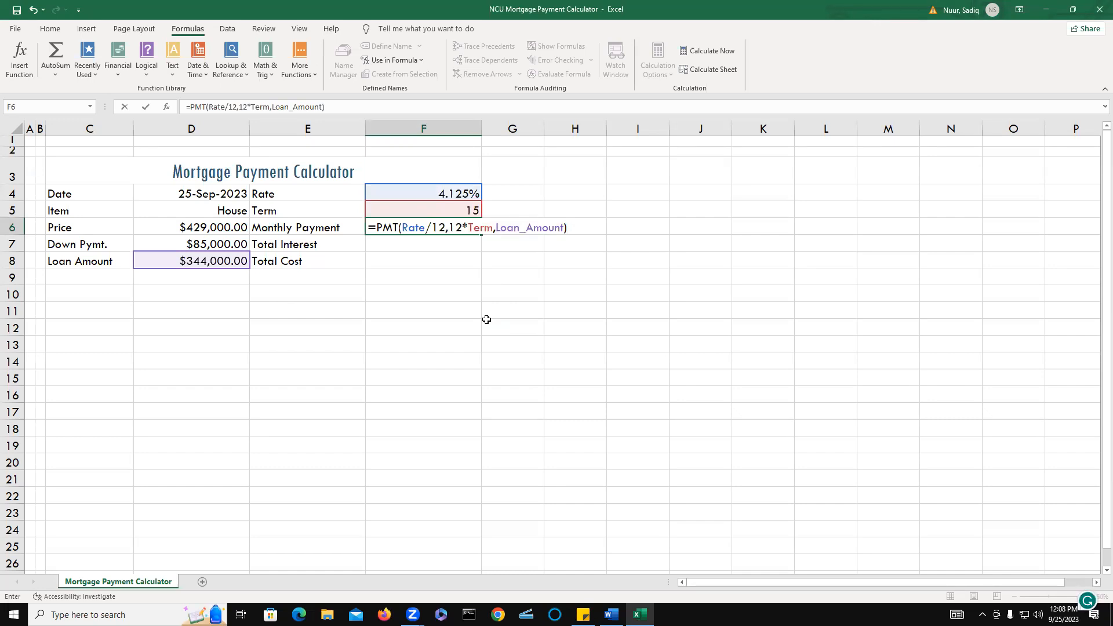
key("Return")
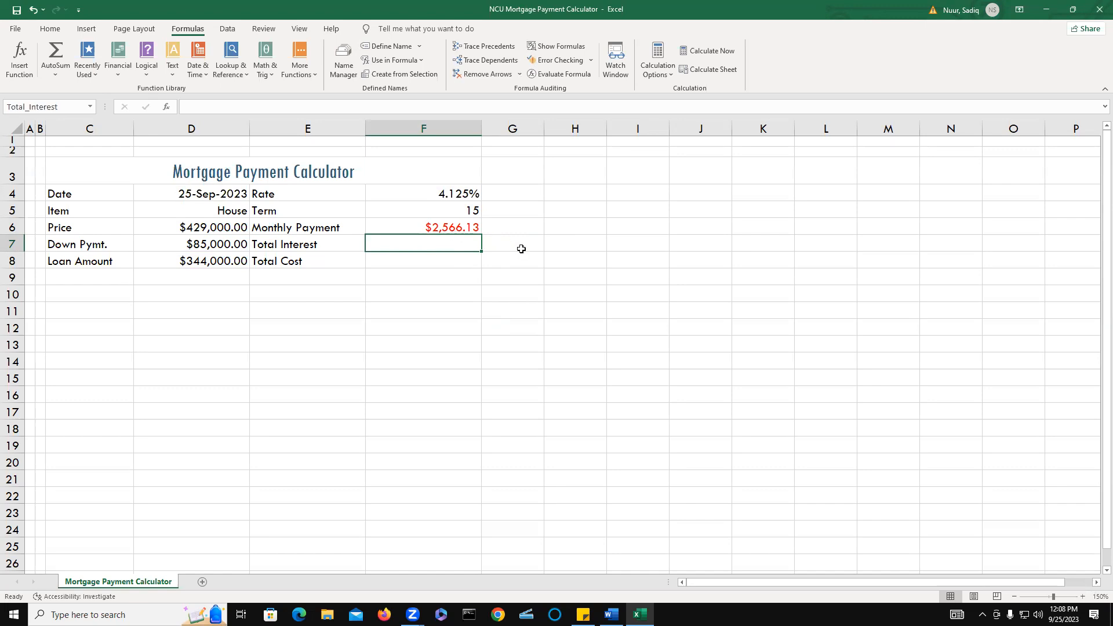
Insert a minus sign before PMT in the monthly payment formula in cell F6, making it =-PMT(Rate/12,12*Term,Loan_Amount).
left_click(418, 228)
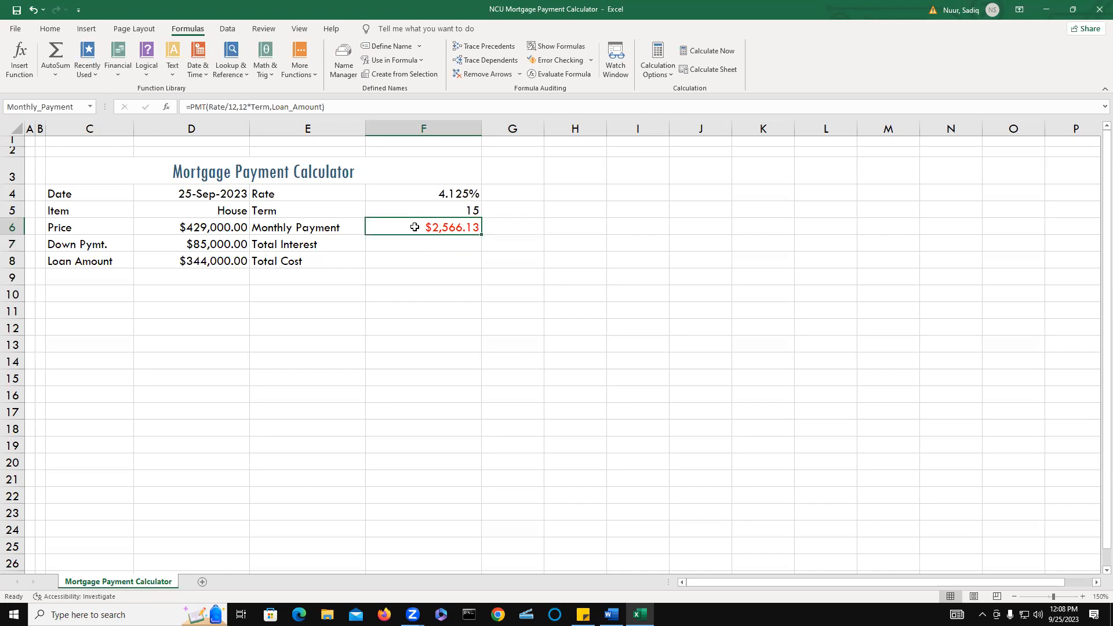
double_click(415, 226)
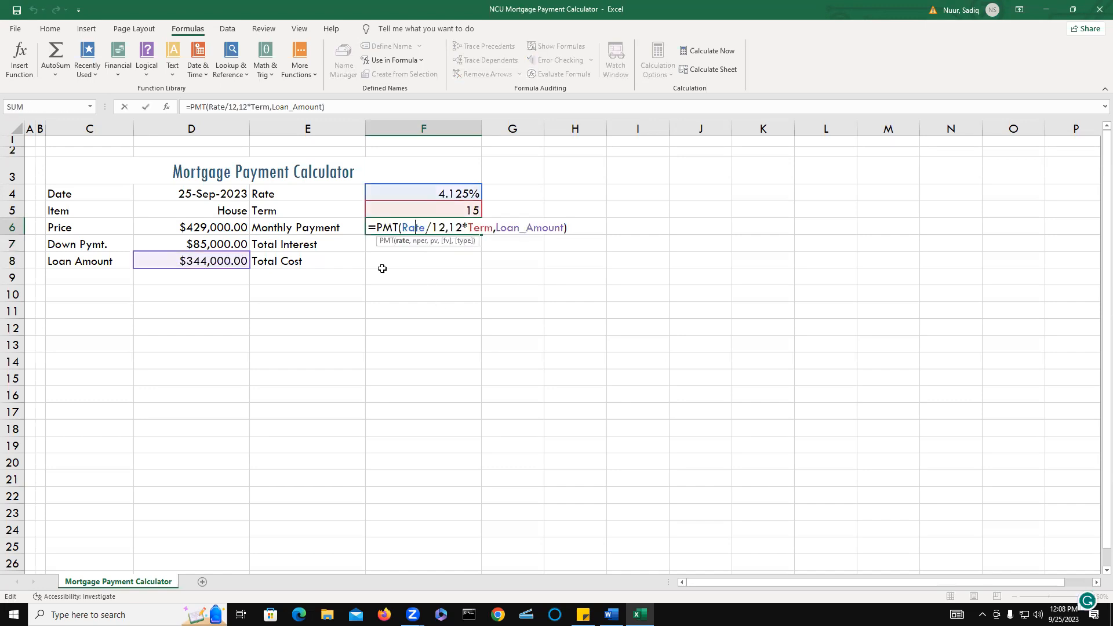
left_click(377, 227)
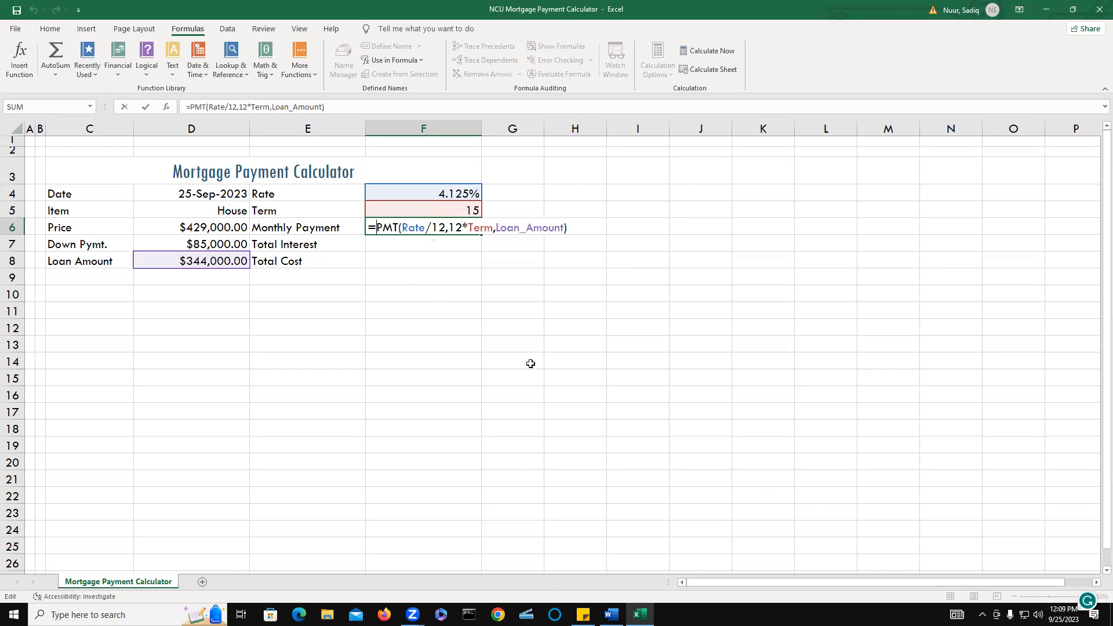
type("-")
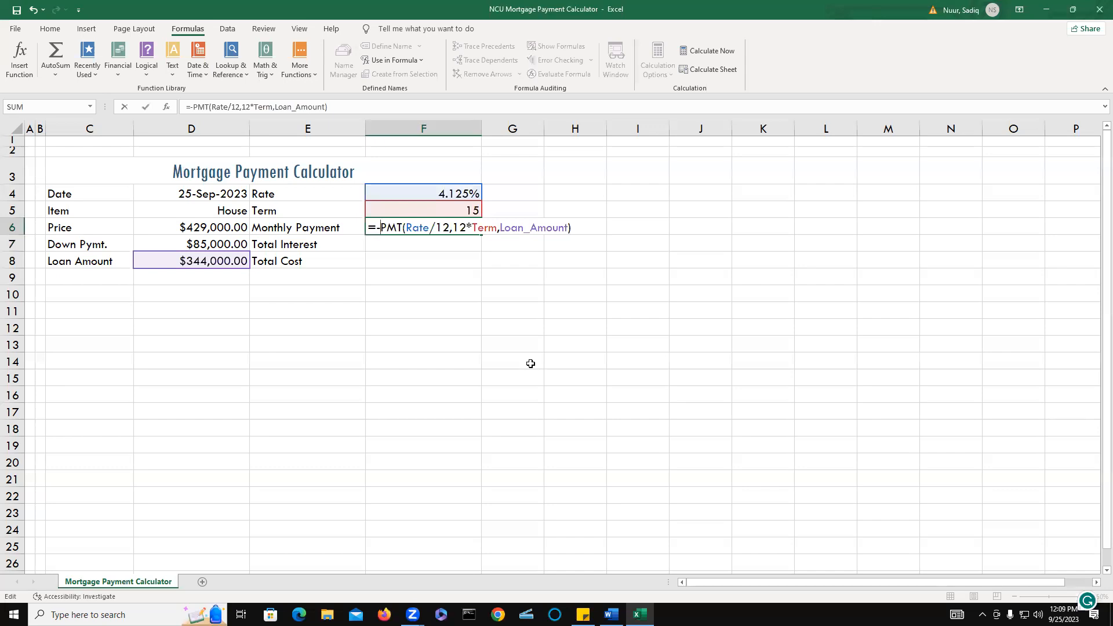
key("Return")
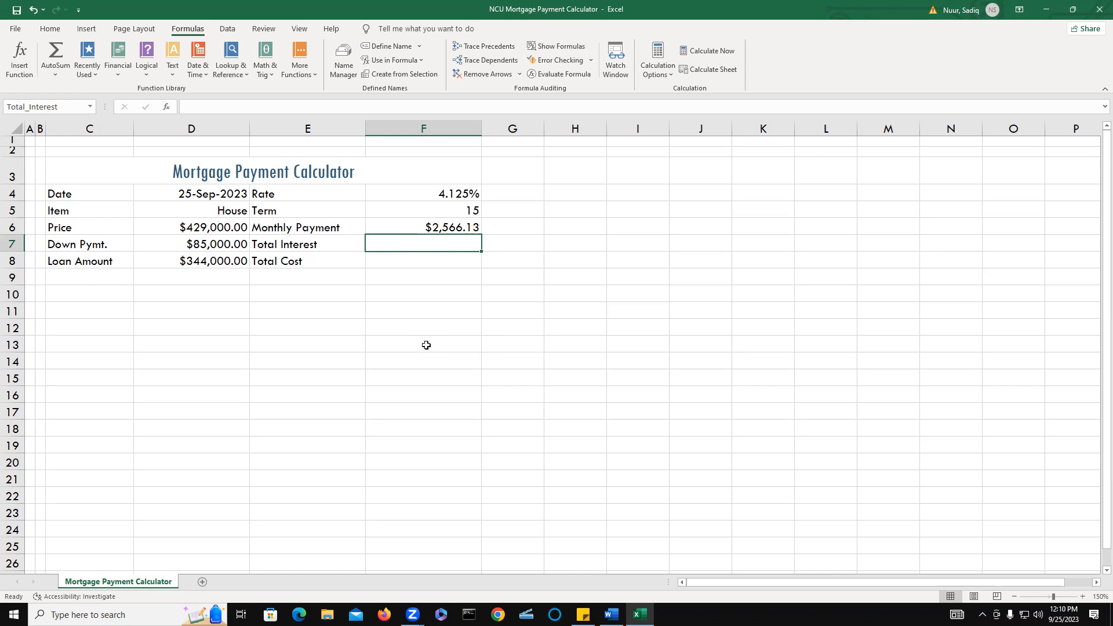
Calculate the total interest in cell F7 with the named-cell formula =12*Term*Monthly_Payment-Loan_Amount.
type("=12*")
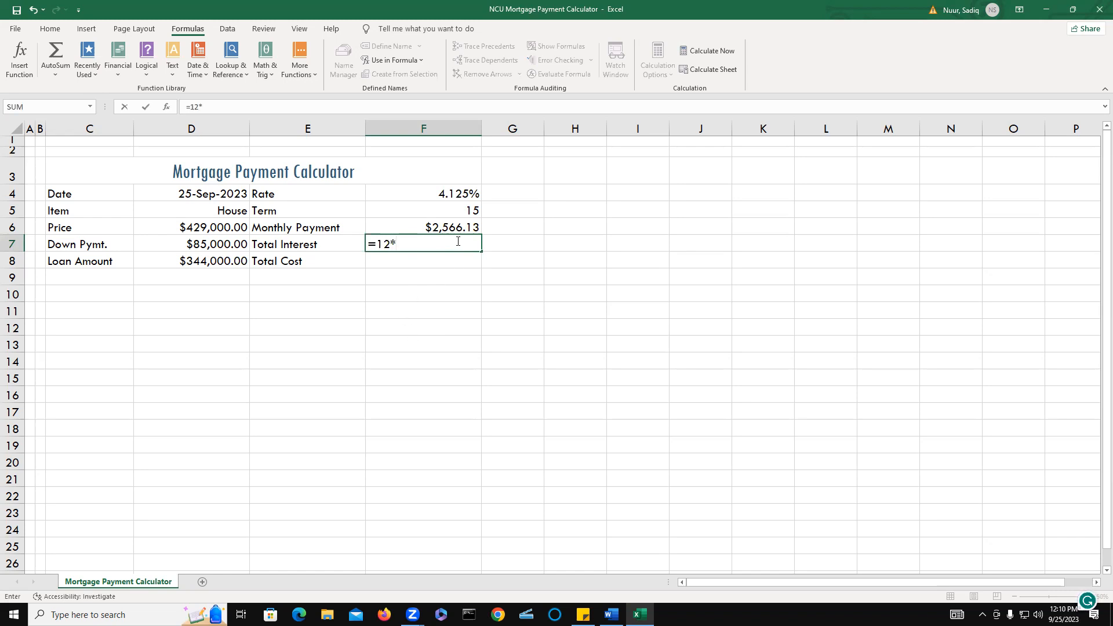
left_click(443, 210)
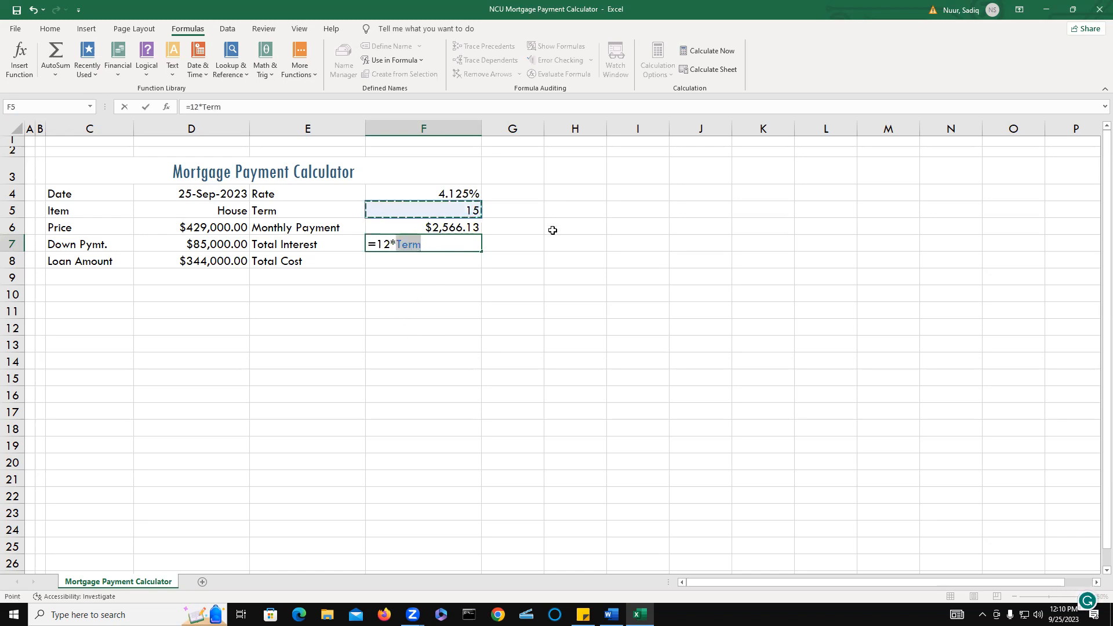
type("*")
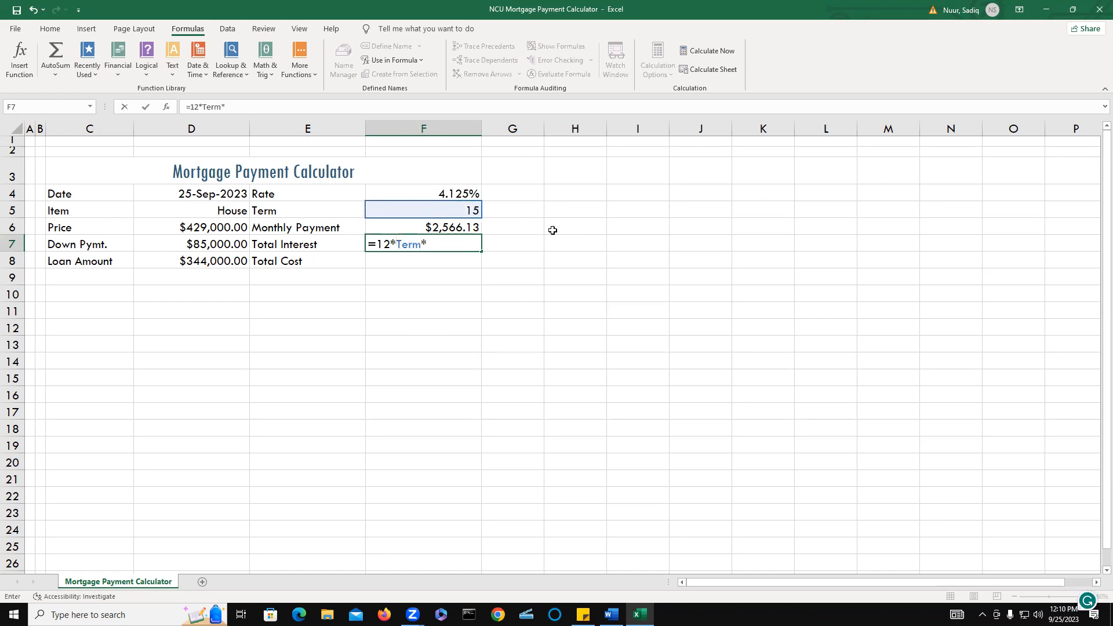
left_click(438, 228)
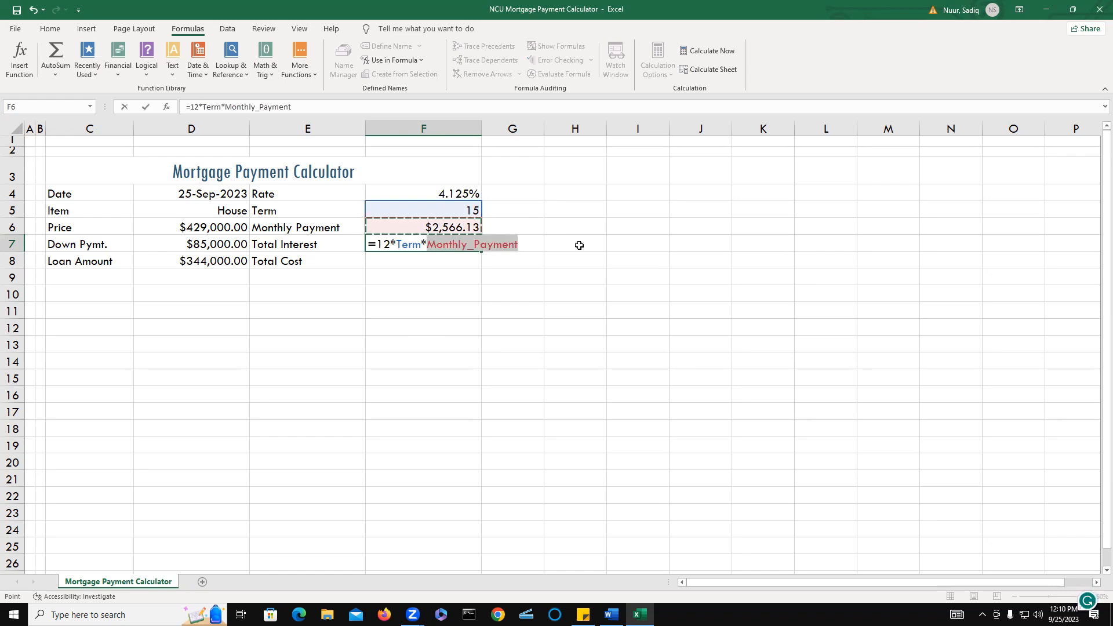
type("-")
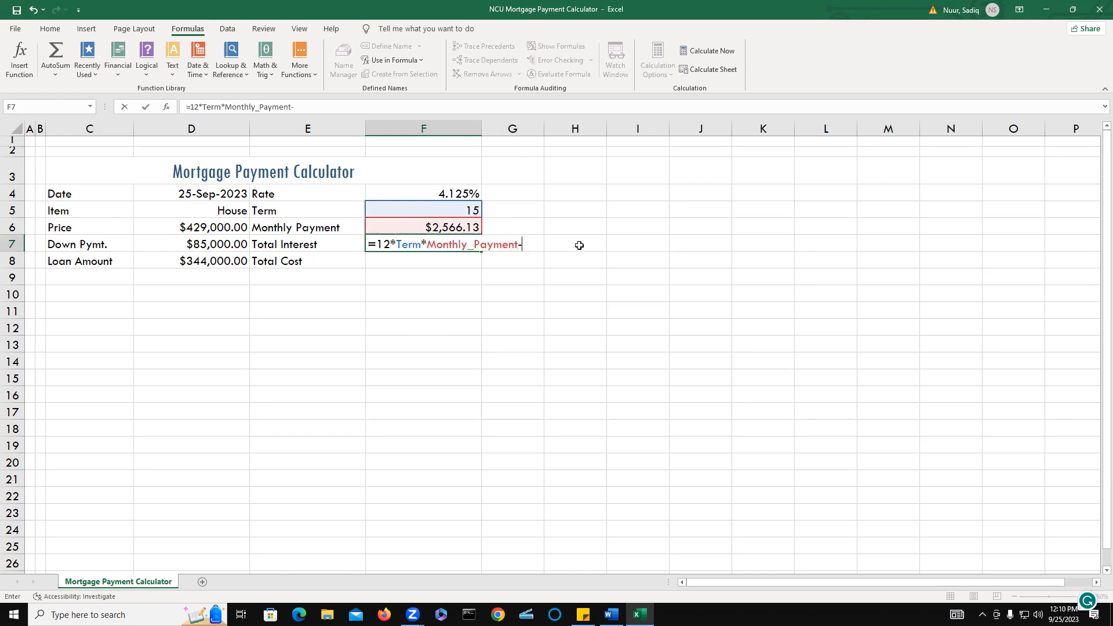
left_click(194, 260)
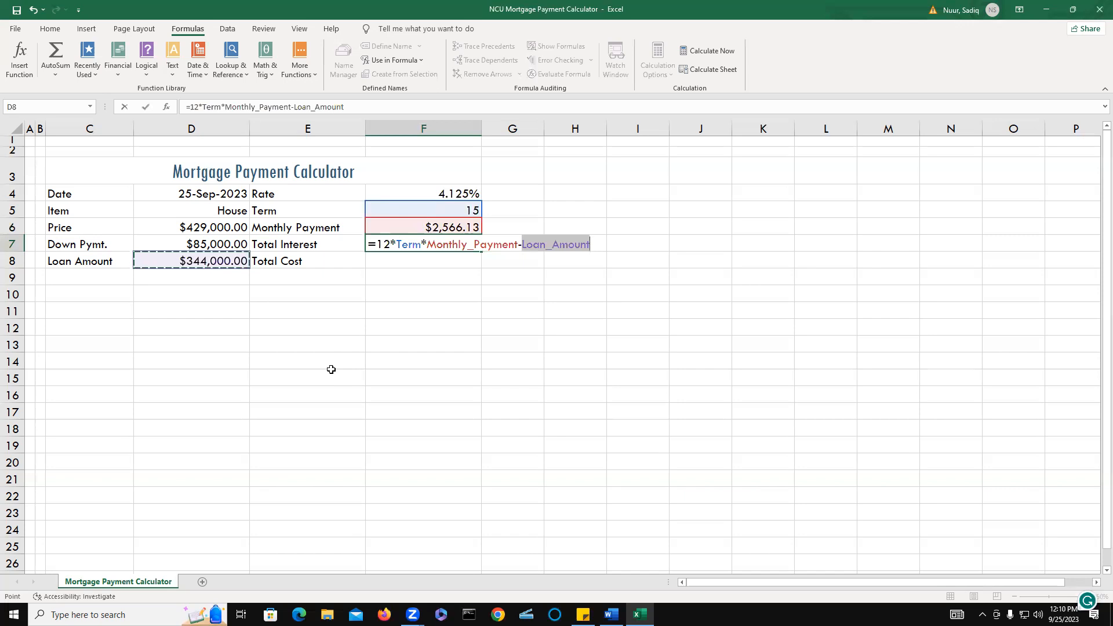
key("Return")
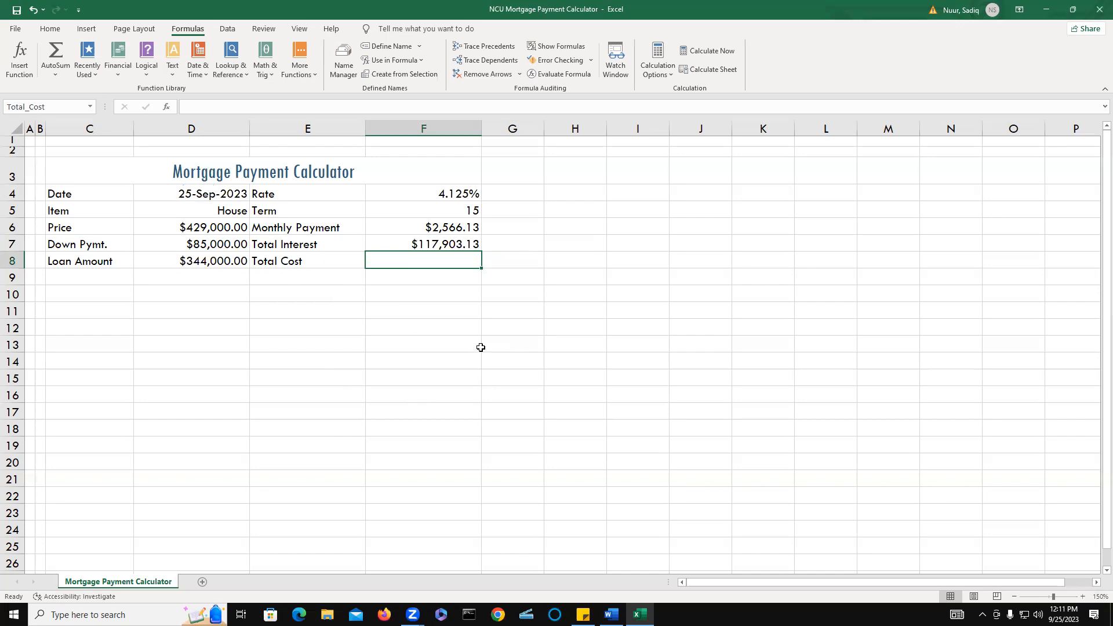
Calculate the total cost in cell F8 with the named-cell formula =Price+Total_Interest.
type("=")
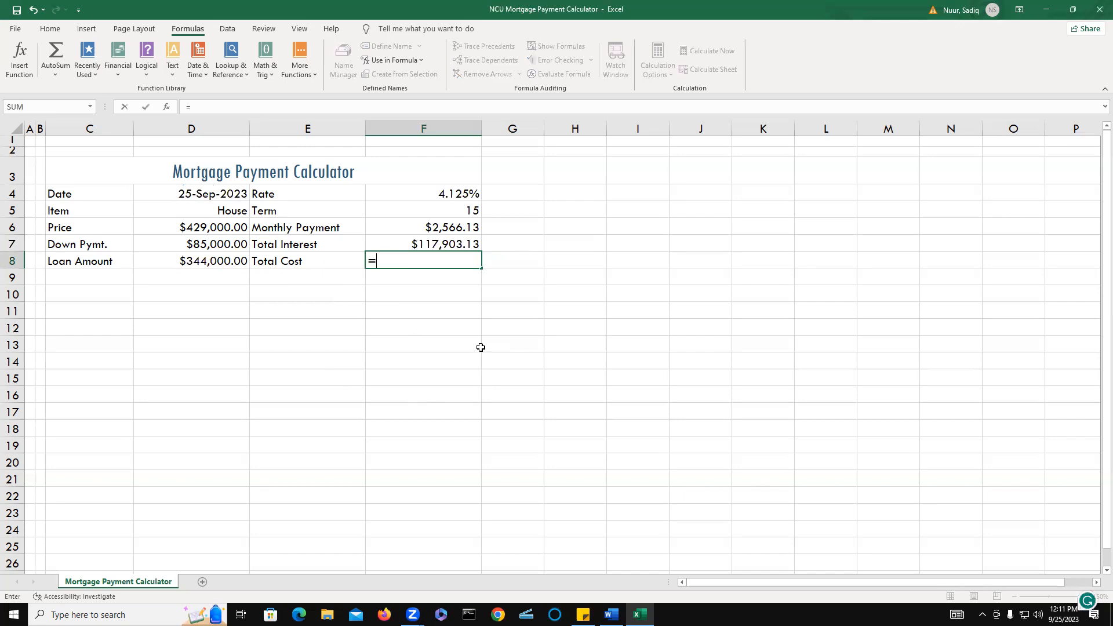
left_click(216, 229)
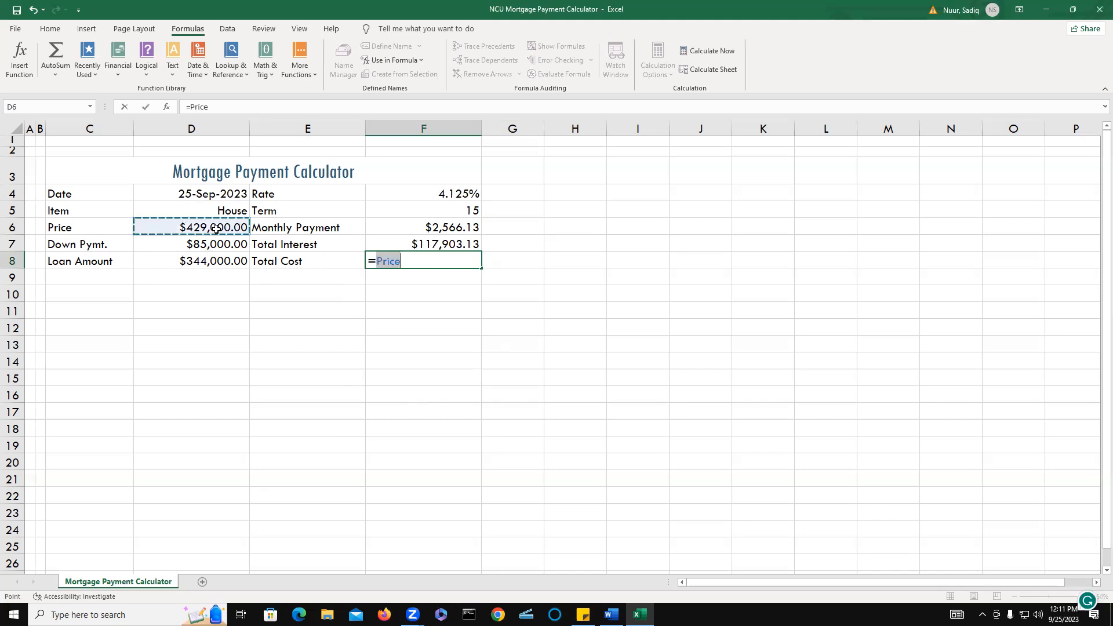
type("+")
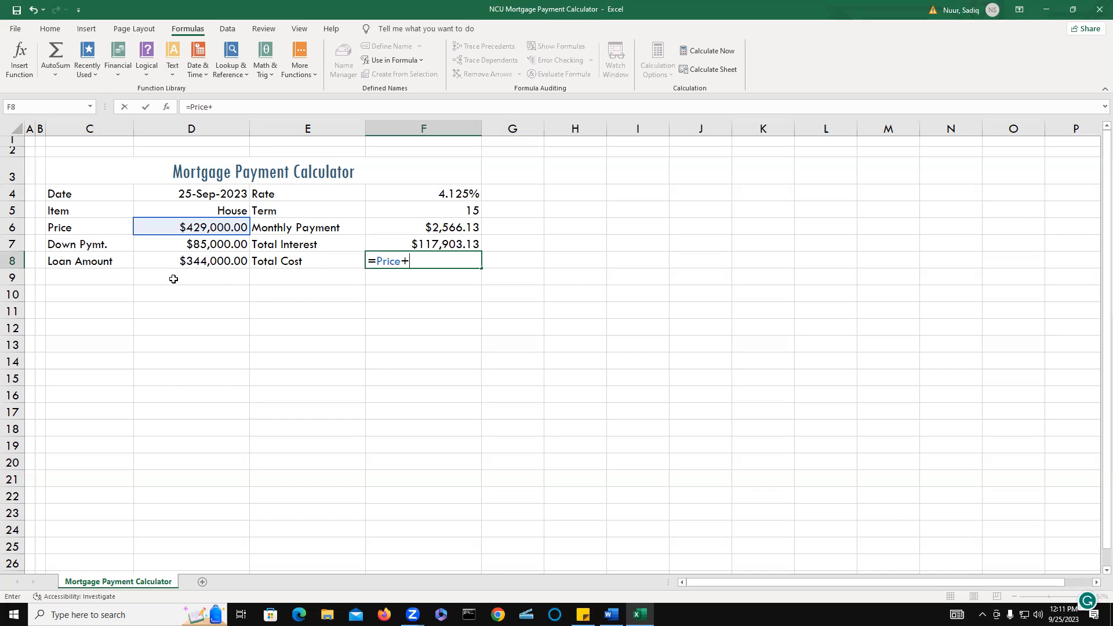
left_click(459, 244)
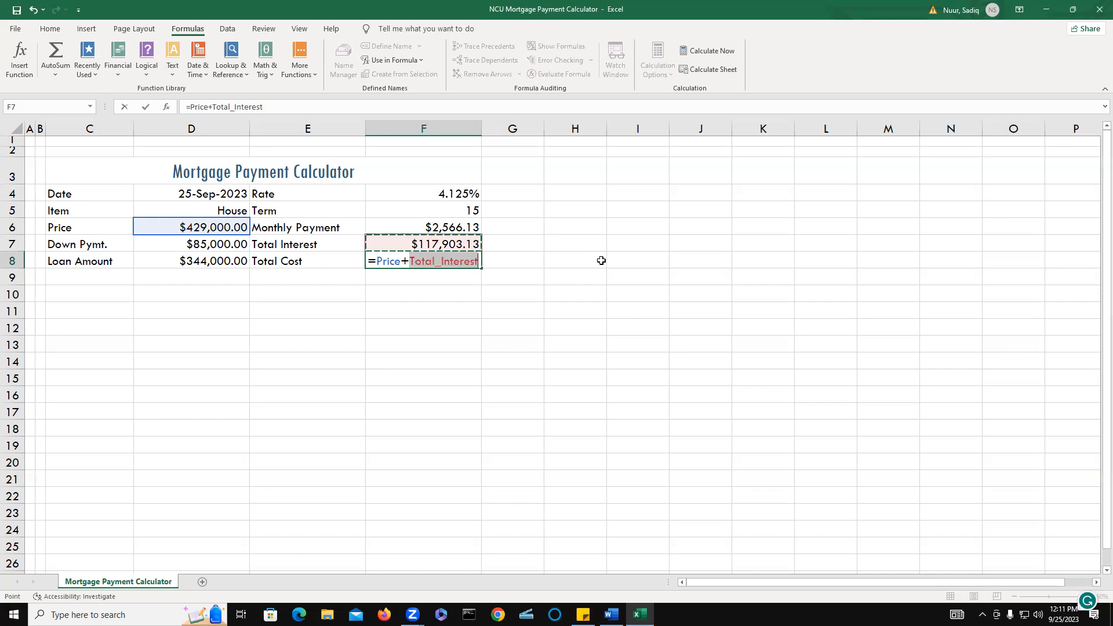
key("Return")
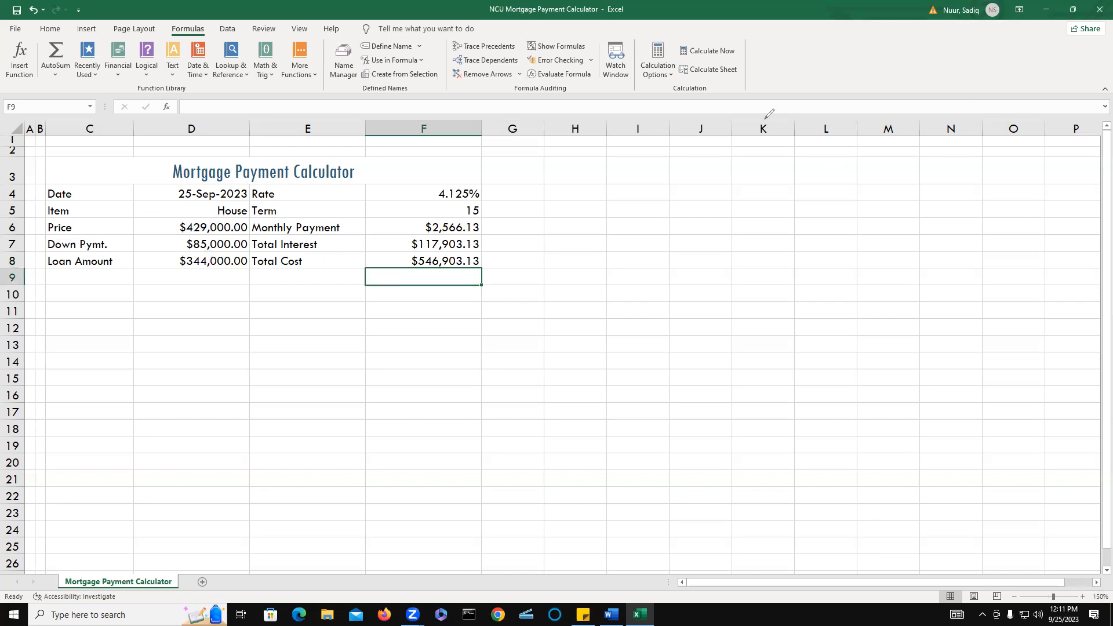
left_click(184, 211)
mouse_move(189, 215)
left_mouse_down()
mouse_move(172, 221)
mouse_move(251, 230)
mouse_move(227, 208)
mouse_move(189, 213)
left_mouse_up()
mouse_move(489, 199)
left_mouse_down()
mouse_move(461, 199)
mouse_move(455, 215)
mouse_move(504, 218)
mouse_move(507, 197)
mouse_move(485, 199)
left_mouse_up()
mouse_move(390, 252)
left_mouse_down()
mouse_move(375, 264)
mouse_move(484, 269)
mouse_move(494, 251)
mouse_move(389, 250)
left_mouse_up()
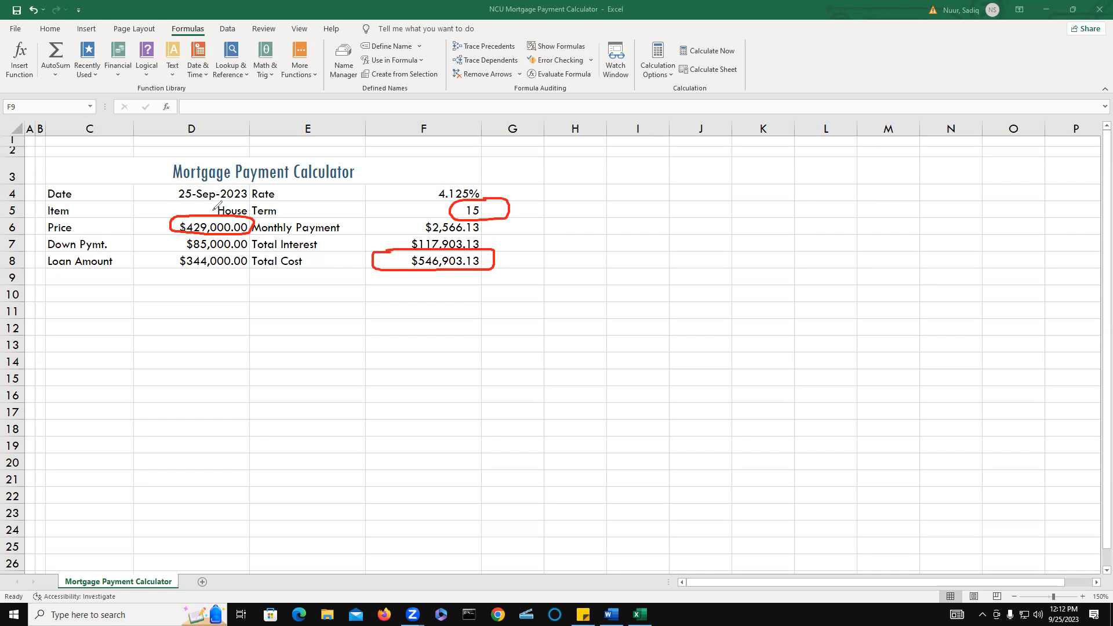
left_click(707, 100)
key("Escape")
Replace the item in cell D5 with Condominium.
left_click(221, 211)
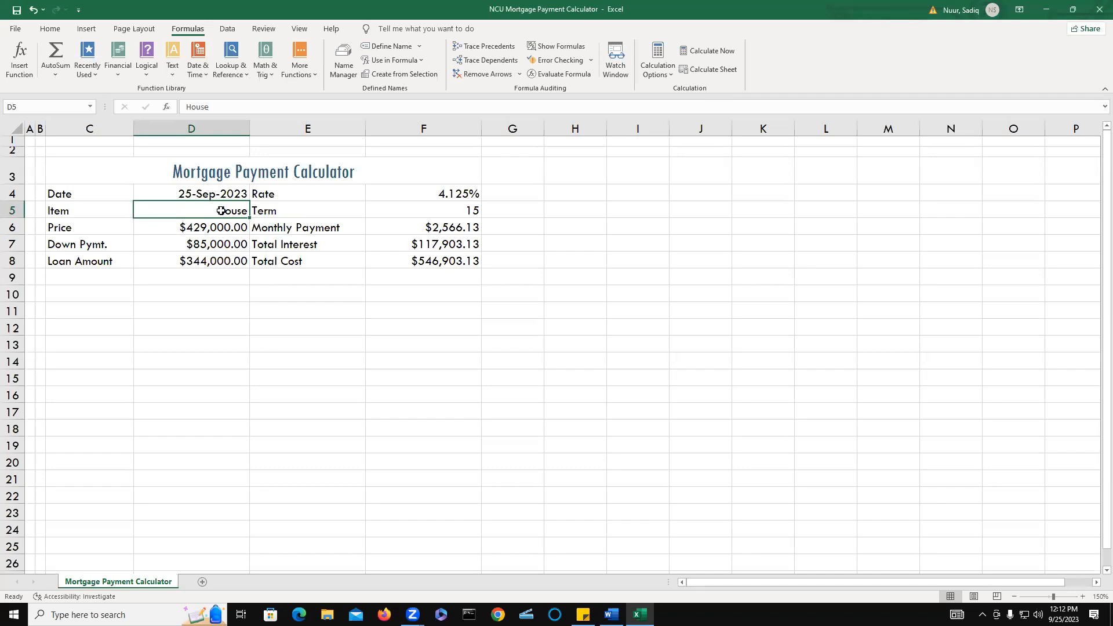
key("Delete")
type("C")
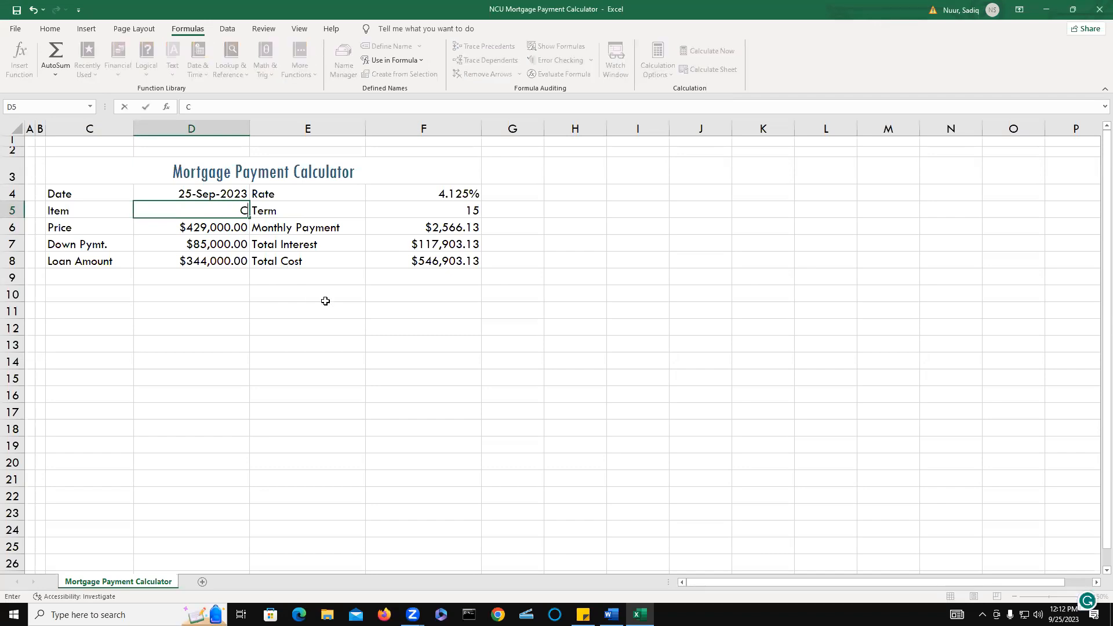
type("ondominium")
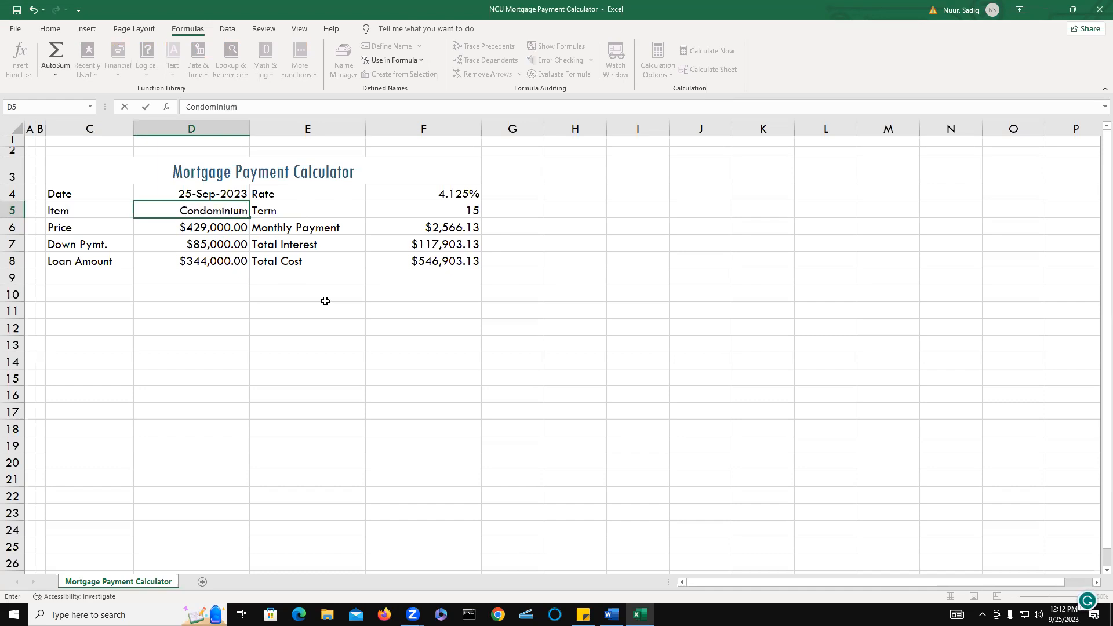
key("Return")
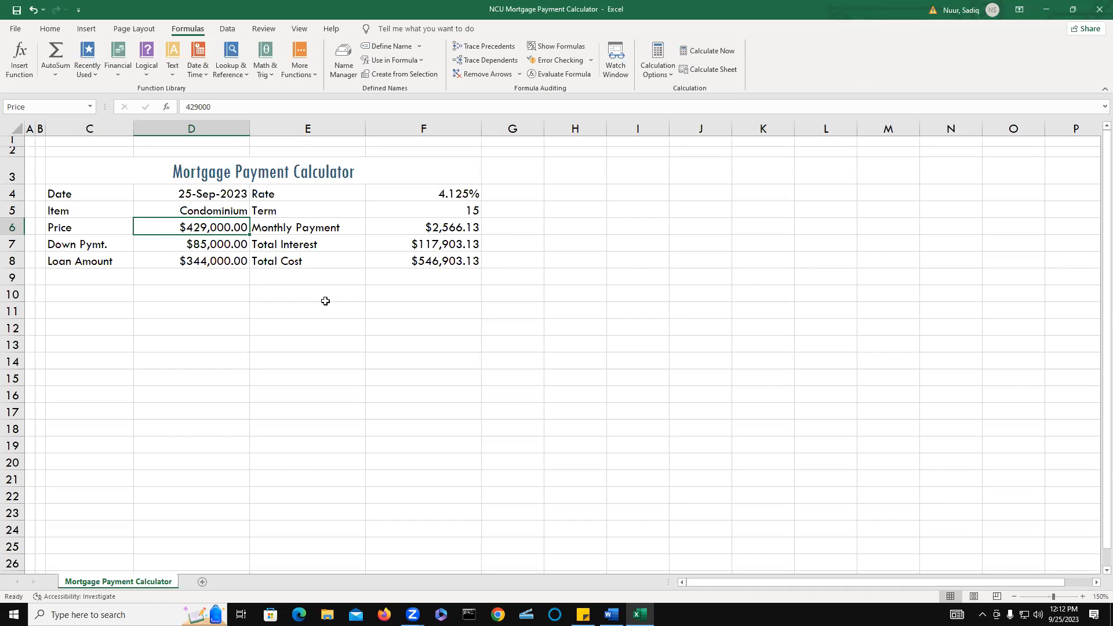
Set the price in cell D6 to 185900 and the down payment in cell D7 to 45000.
type("1")
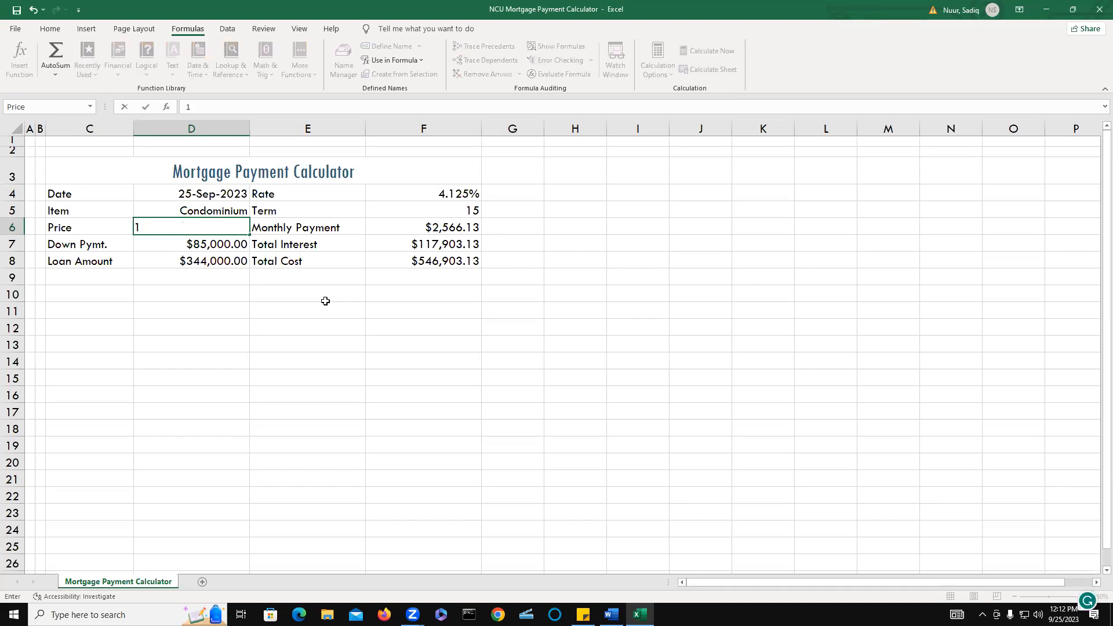
type("8")
type("59")
key("BackSpace")
type("900")
key("Return")
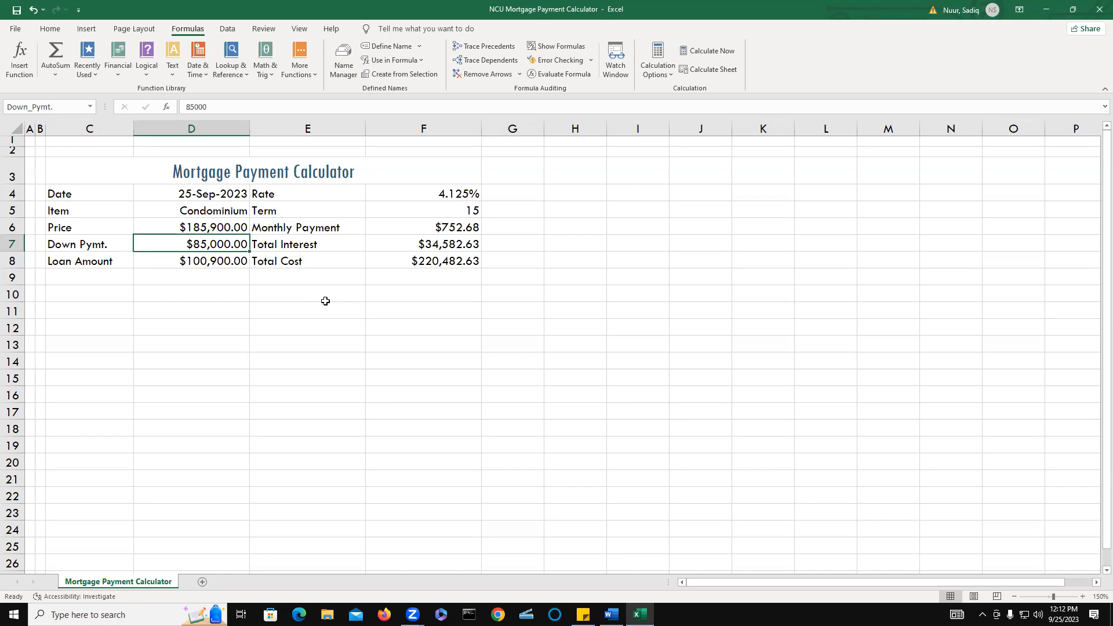
type("4")
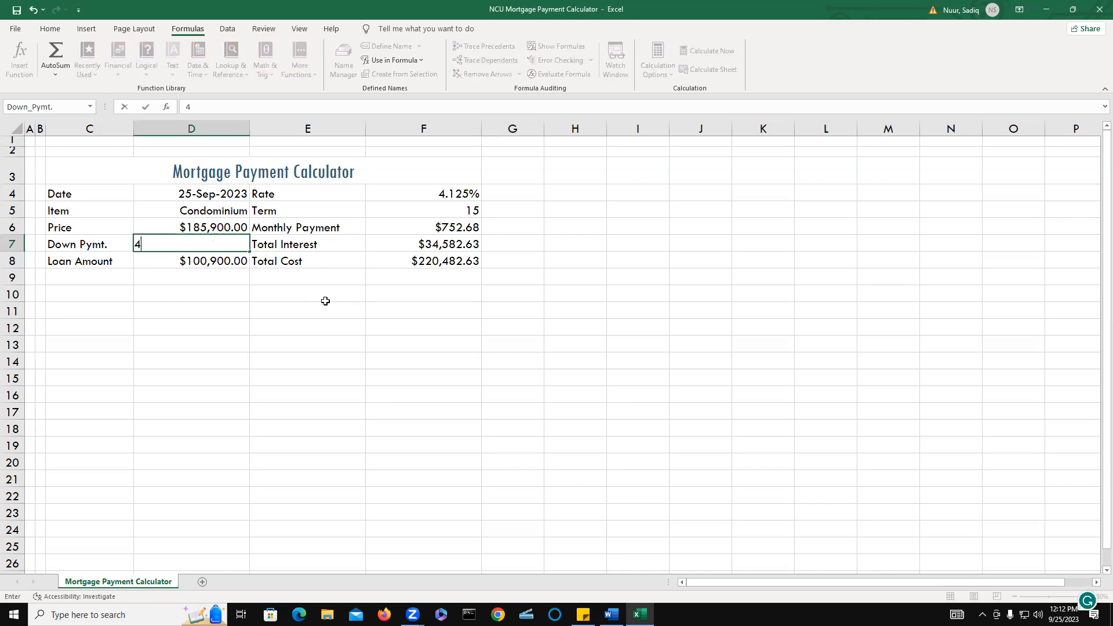
type("5000")
key("Return")
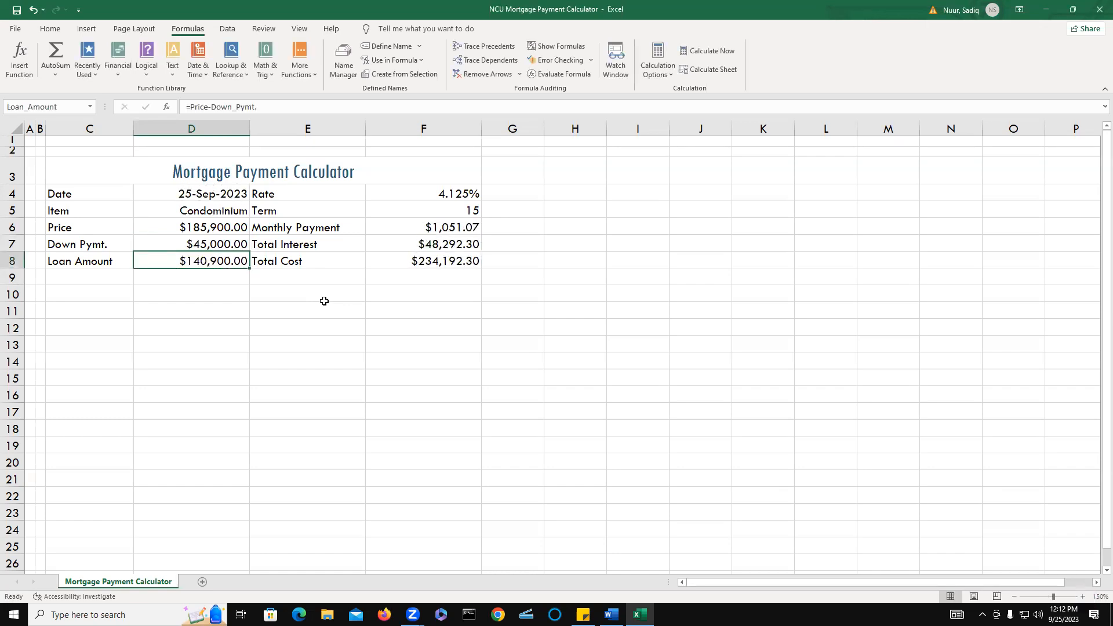
Set the rate in cell F4 to 3.625% and the term in cell F5 to 10.
left_click(460, 197)
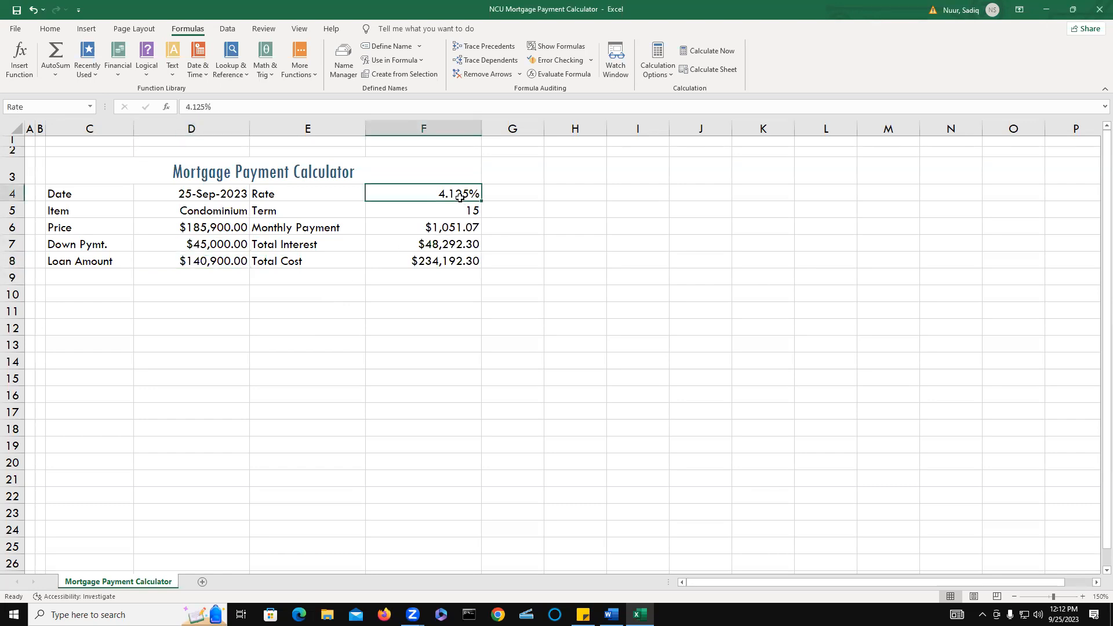
type("3.6")
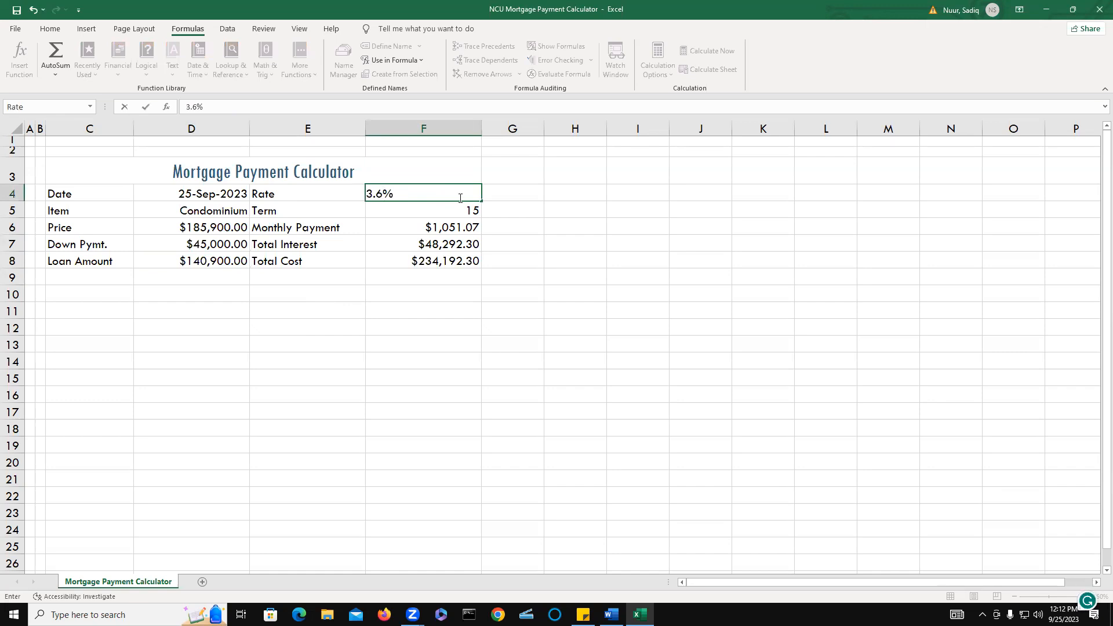
type("25")
key("Return")
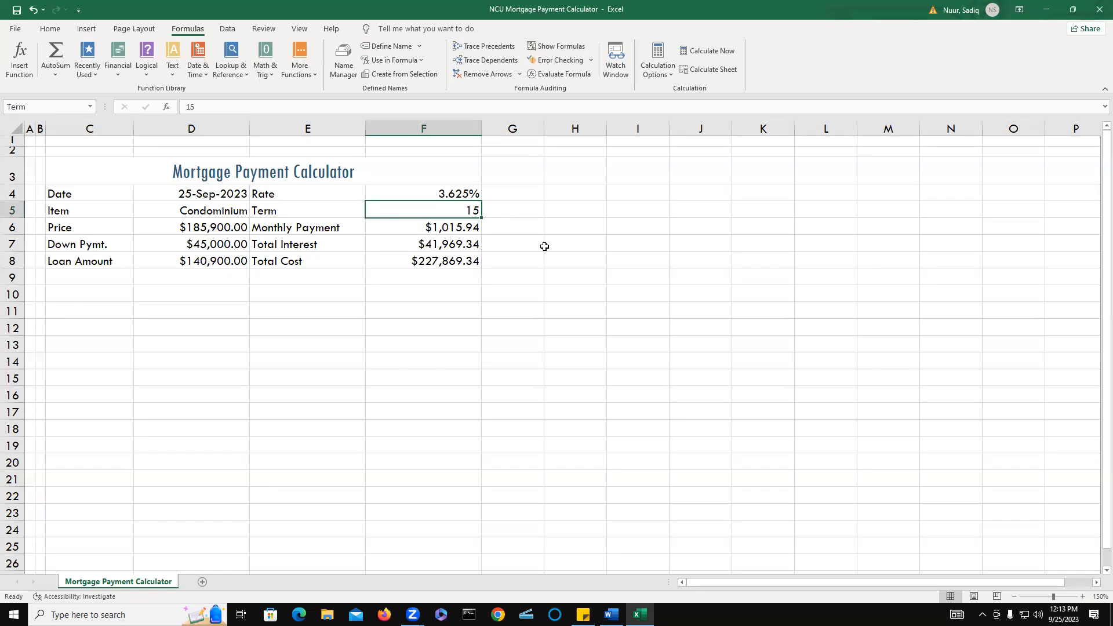
type("10")
key("Return")
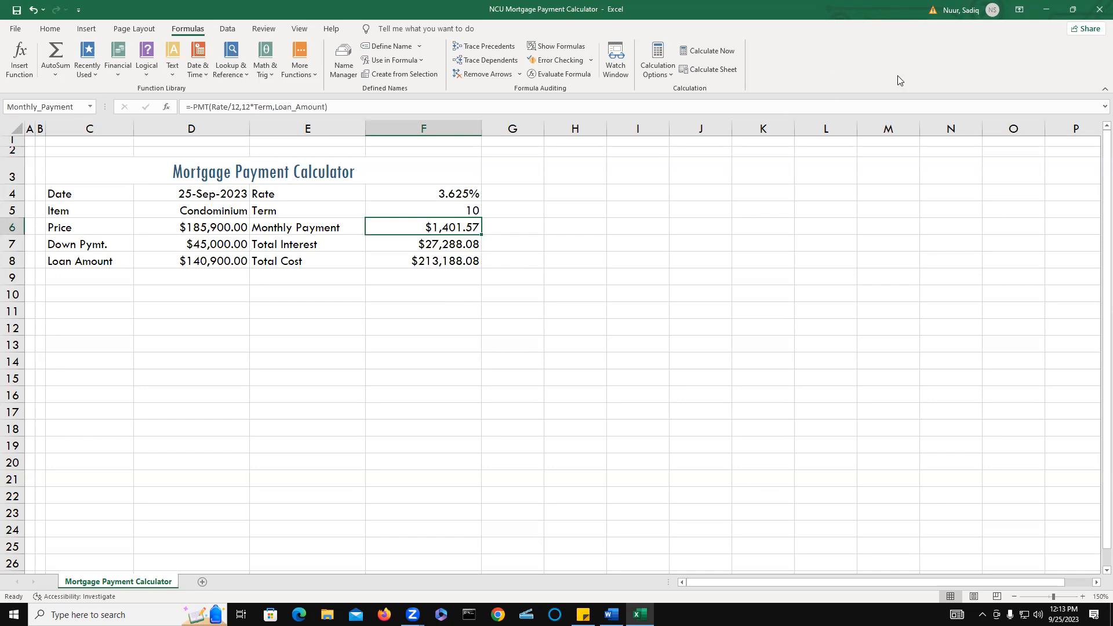
mouse_move(176, 222)
left_mouse_down()
mouse_move(168, 232)
mouse_move(220, 238)
mouse_move(256, 230)
mouse_move(253, 213)
mouse_move(172, 223)
mouse_move(192, 270)
mouse_move(249, 268)
mouse_move(254, 244)
mouse_move(165, 255)
left_mouse_up()
mouse_move(429, 184)
left_mouse_down()
mouse_move(455, 201)
mouse_move(494, 202)
mouse_move(474, 185)
mouse_move(428, 186)
left_mouse_up()
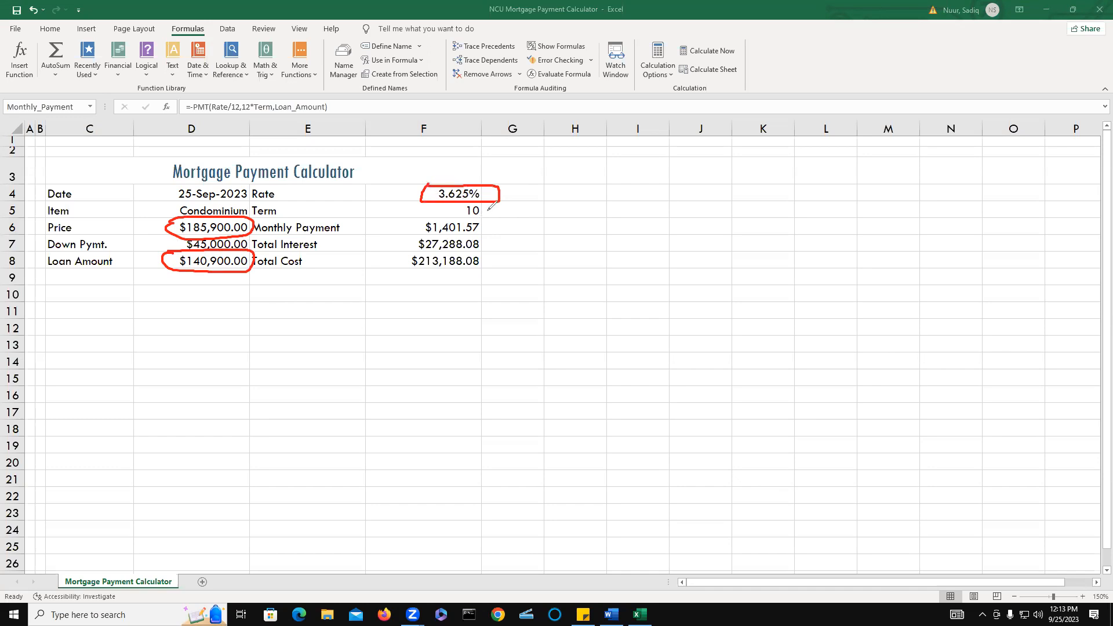
mouse_move(453, 213)
left_mouse_down()
mouse_move(430, 213)
mouse_move(452, 216)
left_mouse_up()
left_click_drag(423, 237, 484, 233)
left_click_drag(417, 252, 484, 253)
mouse_move(395, 258)
left_mouse_down()
mouse_move(479, 271)
mouse_move(490, 253)
left_mouse_up()
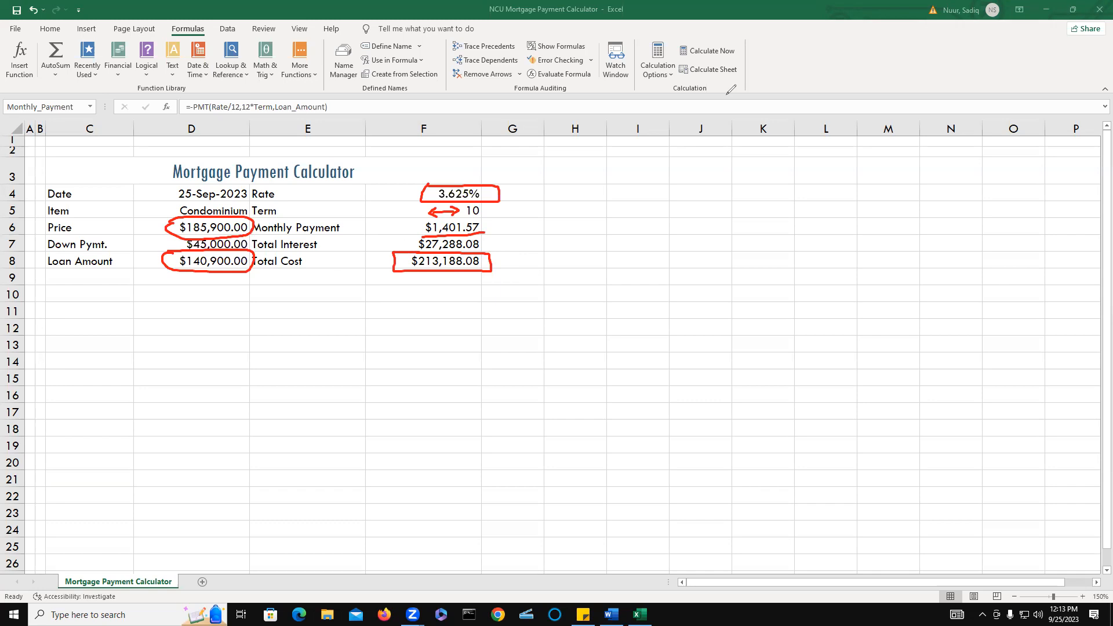
key("e")
left_click(764, 218)
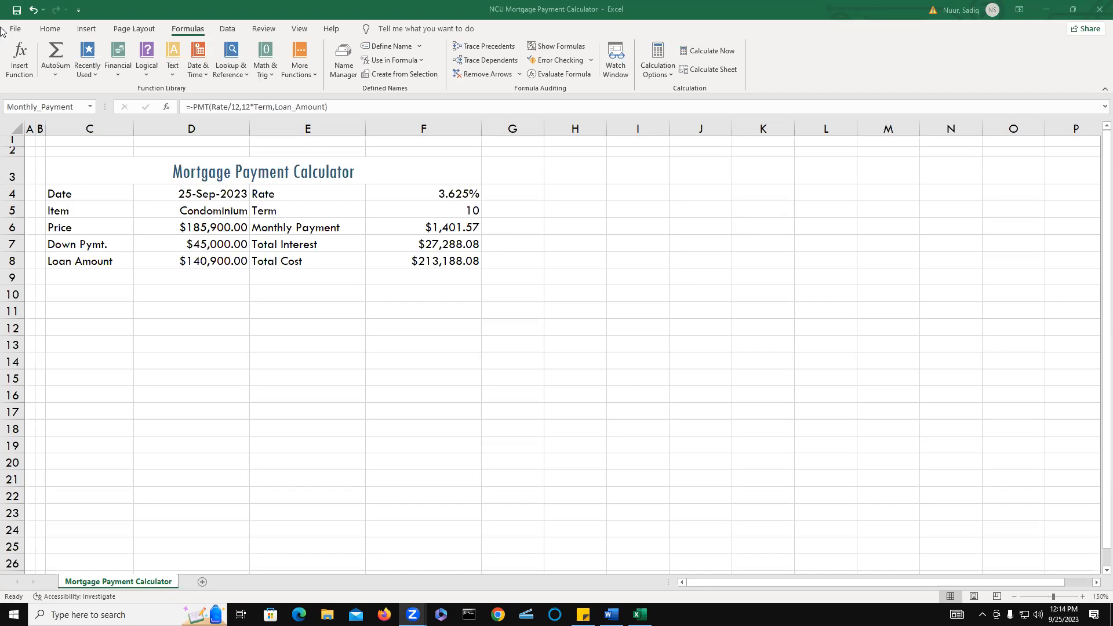
Undo the condominium test entries for the item, price, down payment, rate and term to restore the House loan data.
left_click(52, 30)
left_click(51, 30)
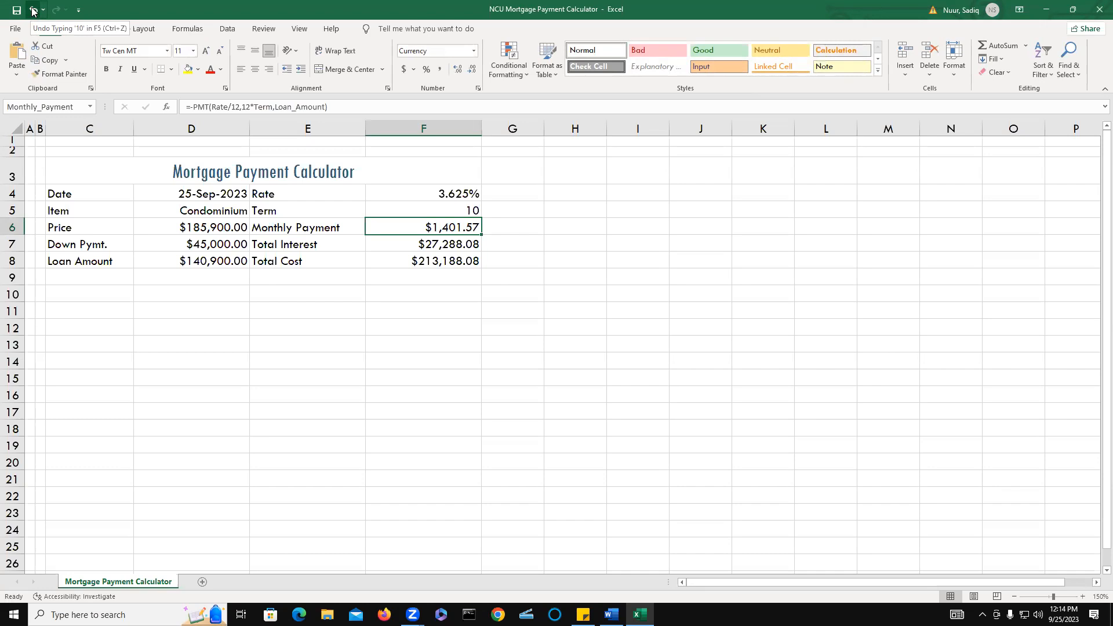
left_click(33, 11)
left_click(33, 11)
left_click(33, 11)
left_click(33, 11)
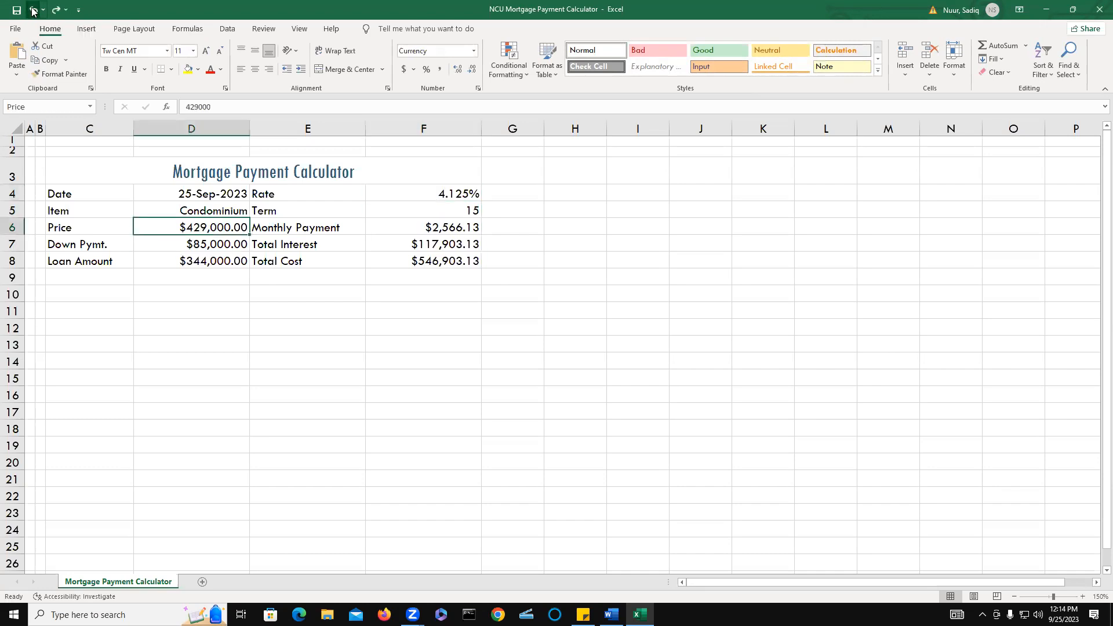
left_click(34, 10)
left_click(33, 10)
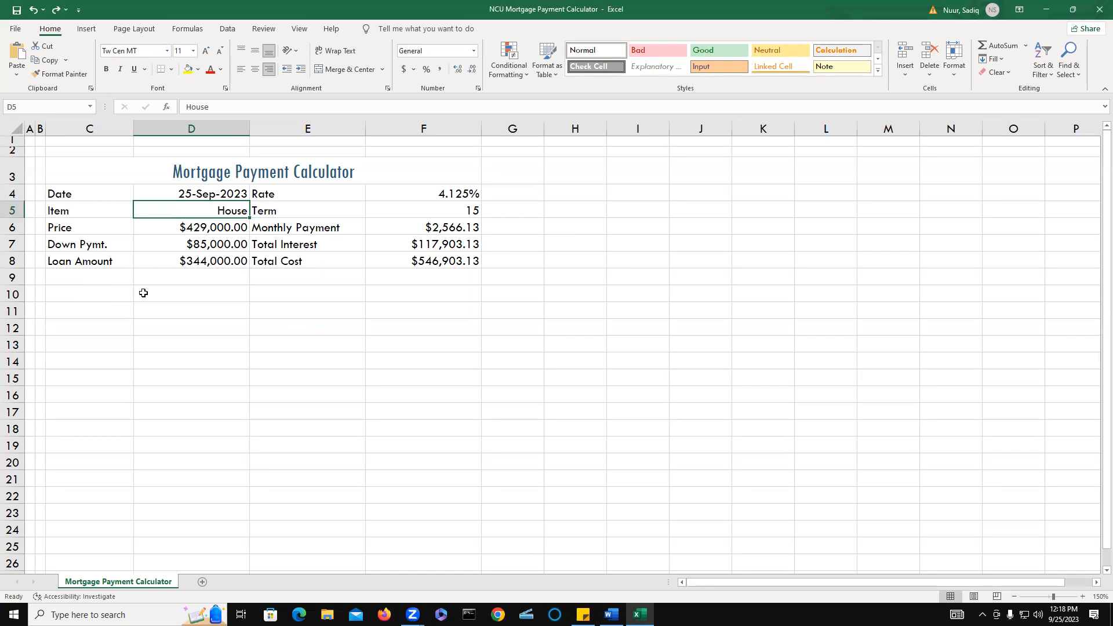
Enter the section title Varying Interest Rate Schedule in cell C9.
left_click(77, 296)
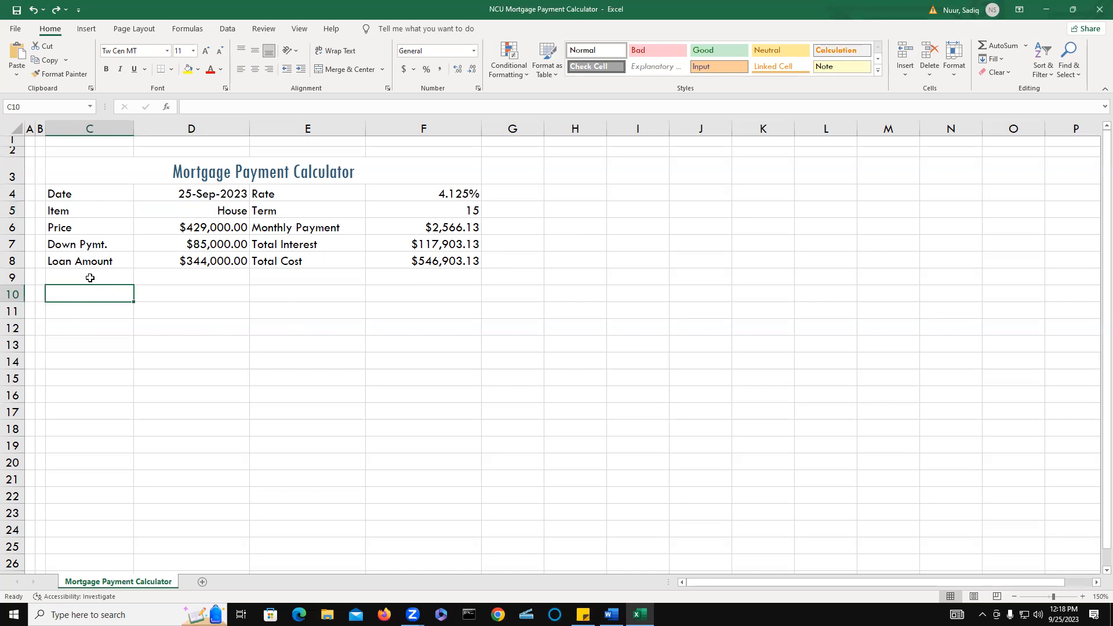
left_click(90, 279)
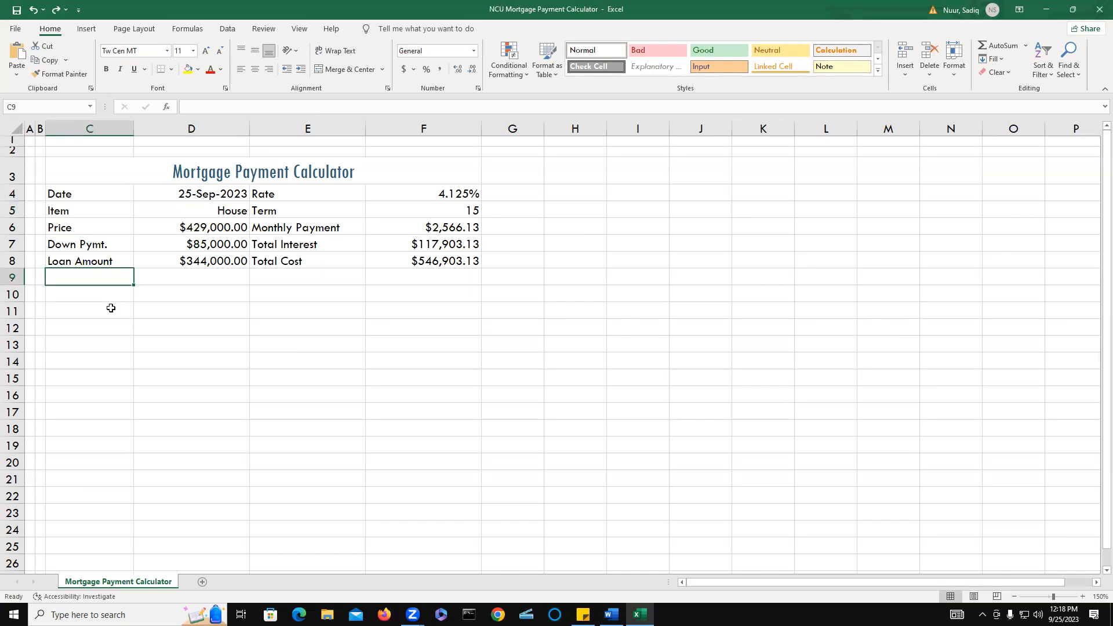
type("Vary")
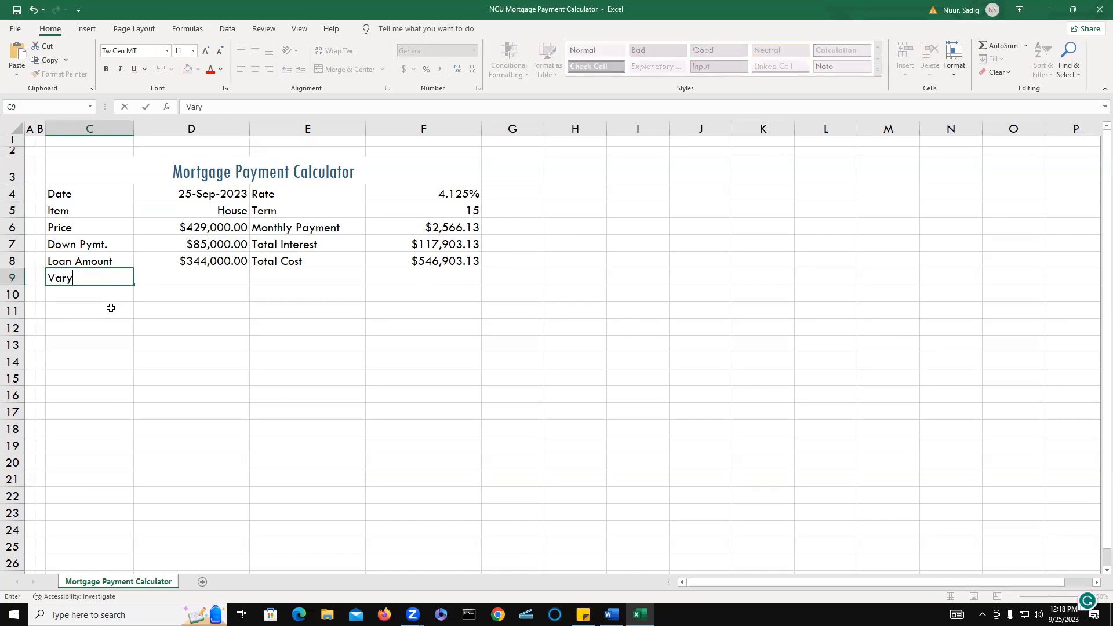
type("ing ")
type("Interest")
type(" R")
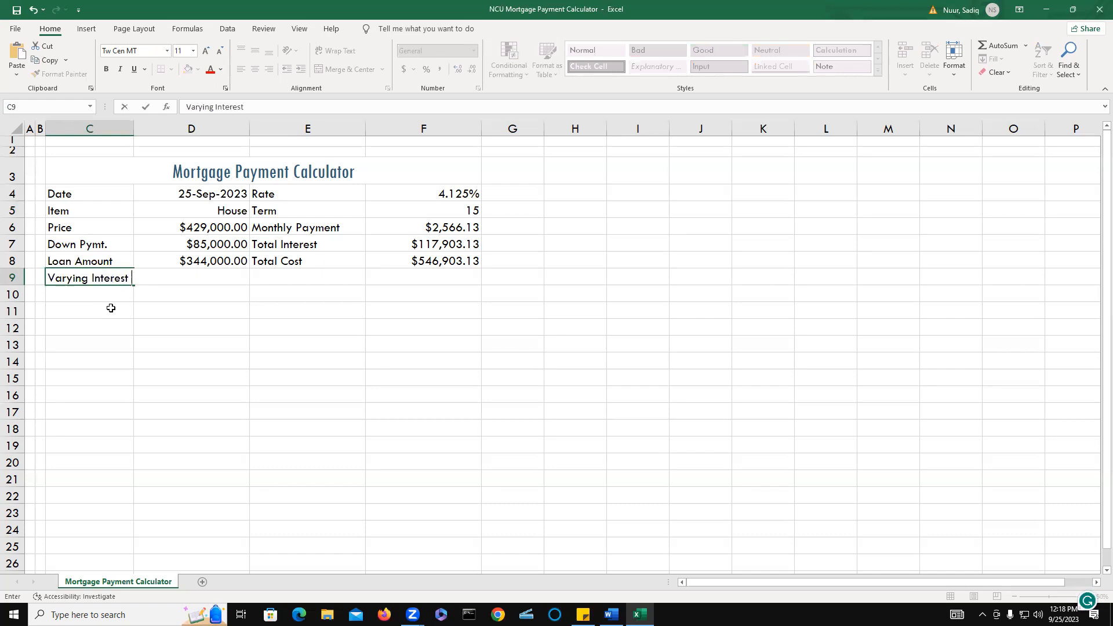
type("ate Schedule")
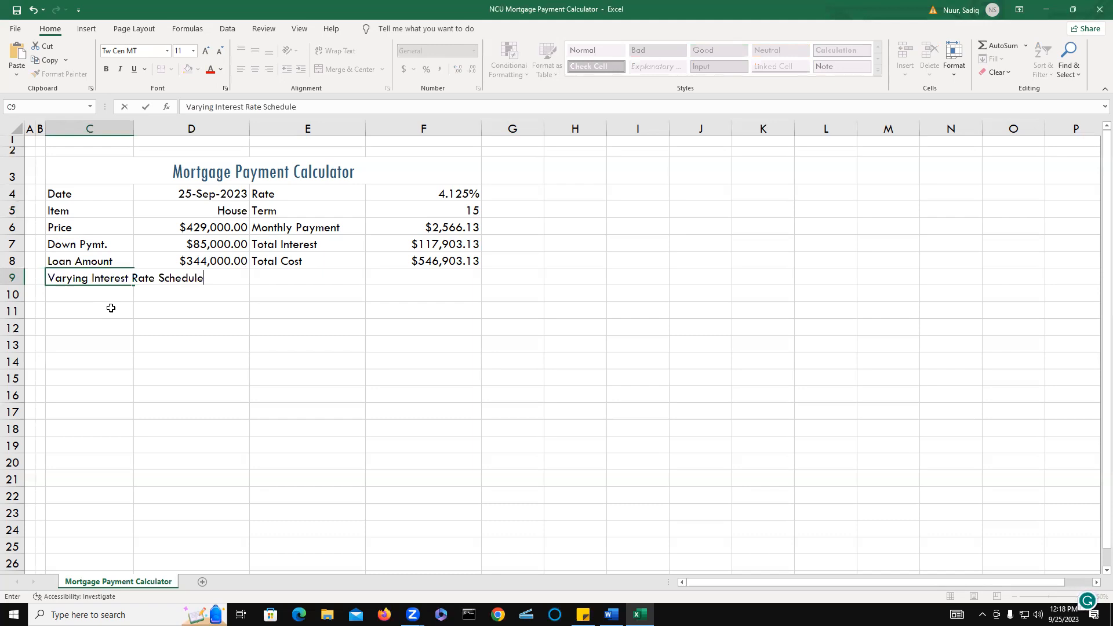
key("Return")
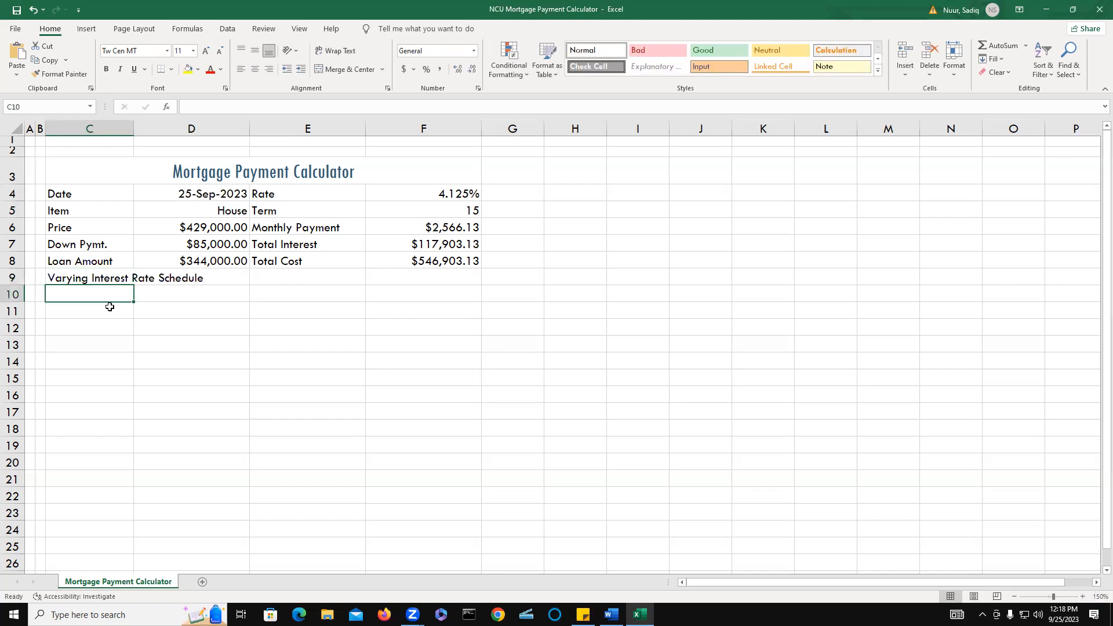
Copy the formatting of the Mortgage Payment Calculator title in C3 to the Varying Interest Rate Schedule title in C9.
left_click(120, 174)
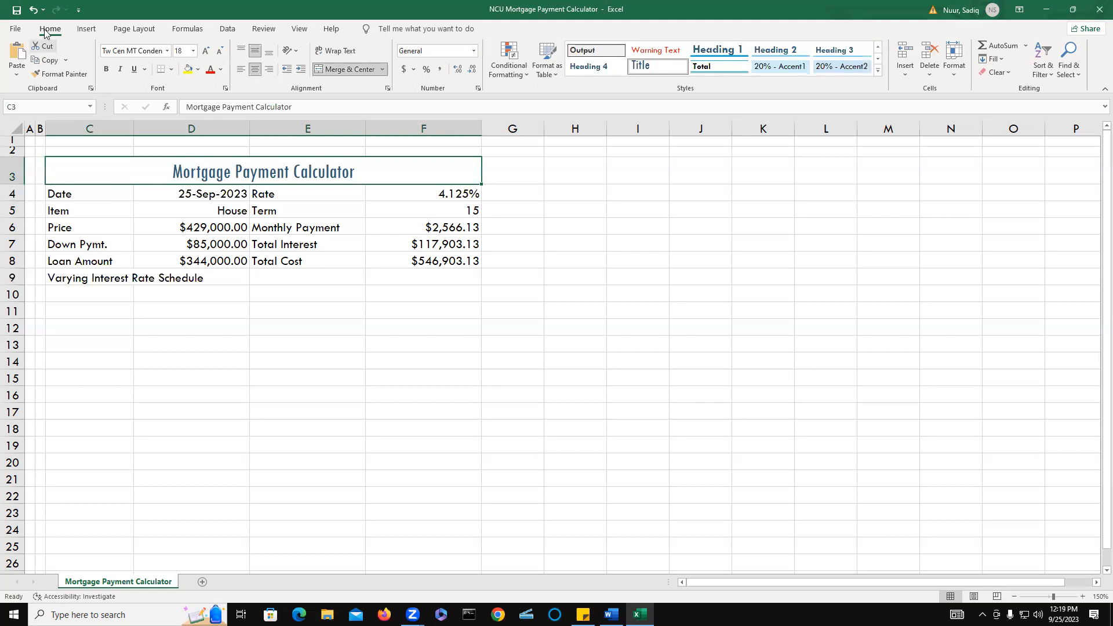
left_click(56, 75)
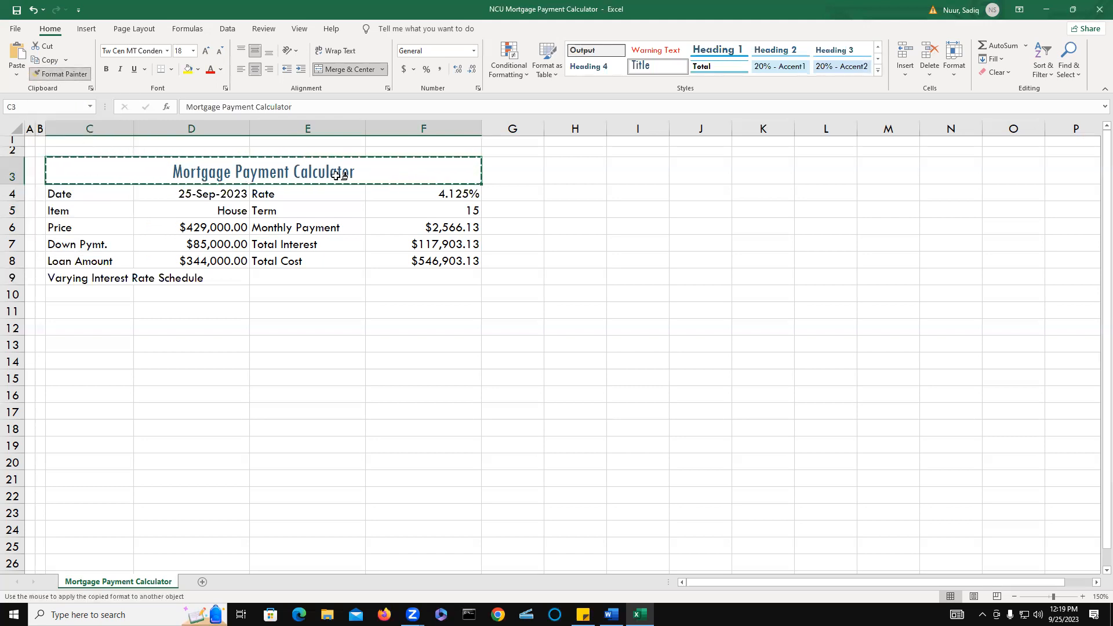
left_click(66, 273)
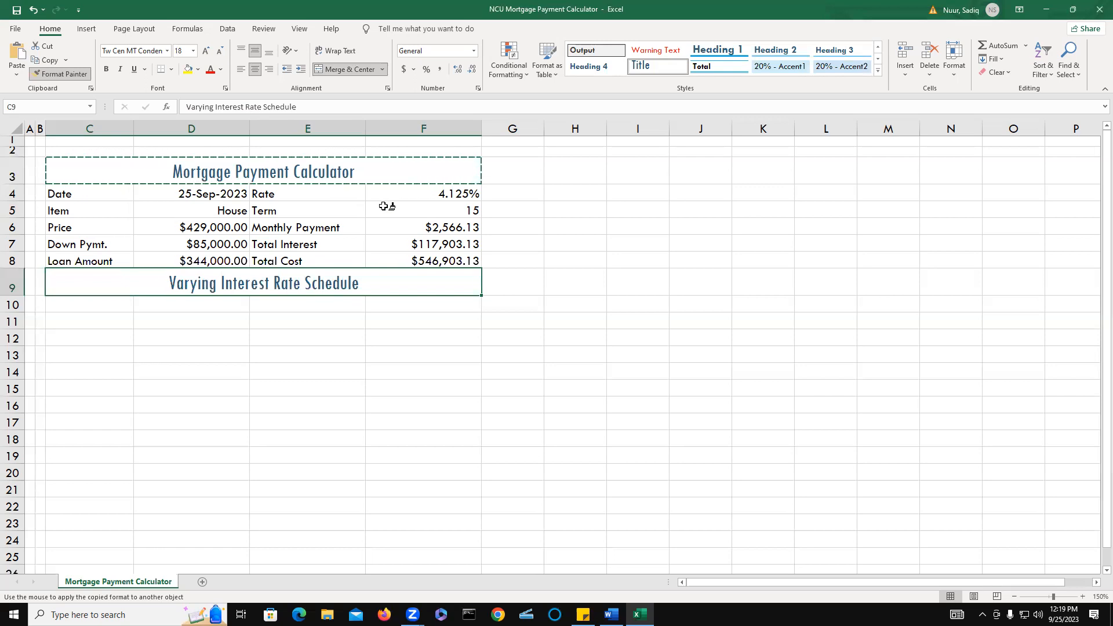
key("Escape")
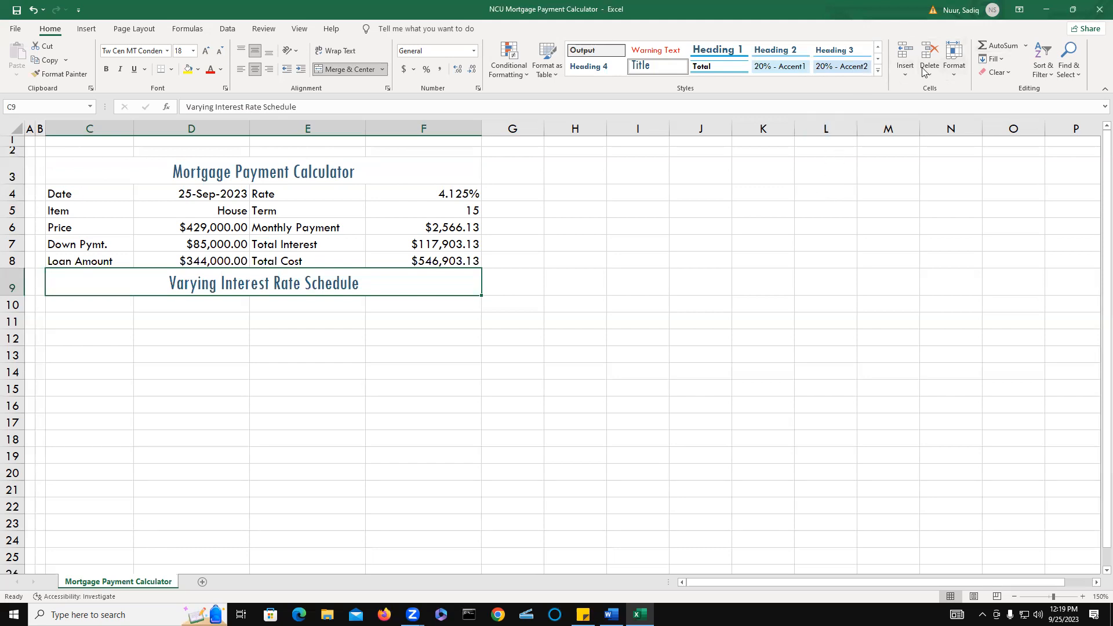
mouse_move(603, 199)
left_mouse_down()
mouse_move(649, 185)
mouse_move(623, 266)
mouse_move(662, 265)
mouse_move(641, 240)
left_mouse_up()
mouse_move(692, 208)
left_mouse_down()
mouse_move(691, 234)
mouse_move(673, 244)
left_mouse_up()
mouse_move(724, 204)
left_mouse_down()
mouse_move(725, 238)
mouse_move(745, 231)
left_mouse_up()
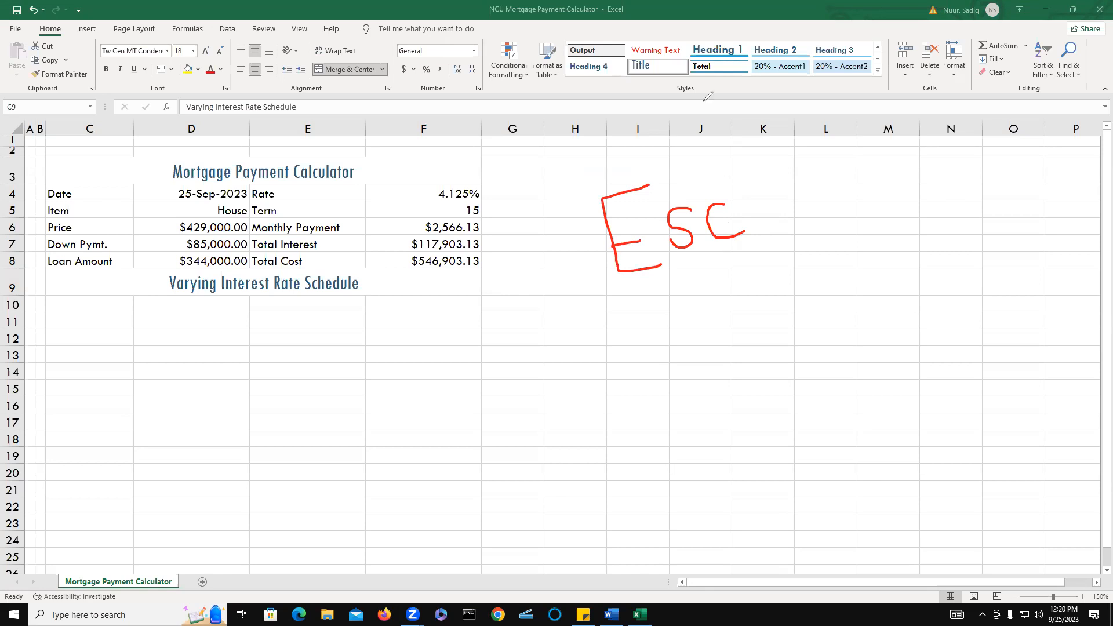
key("Escape")
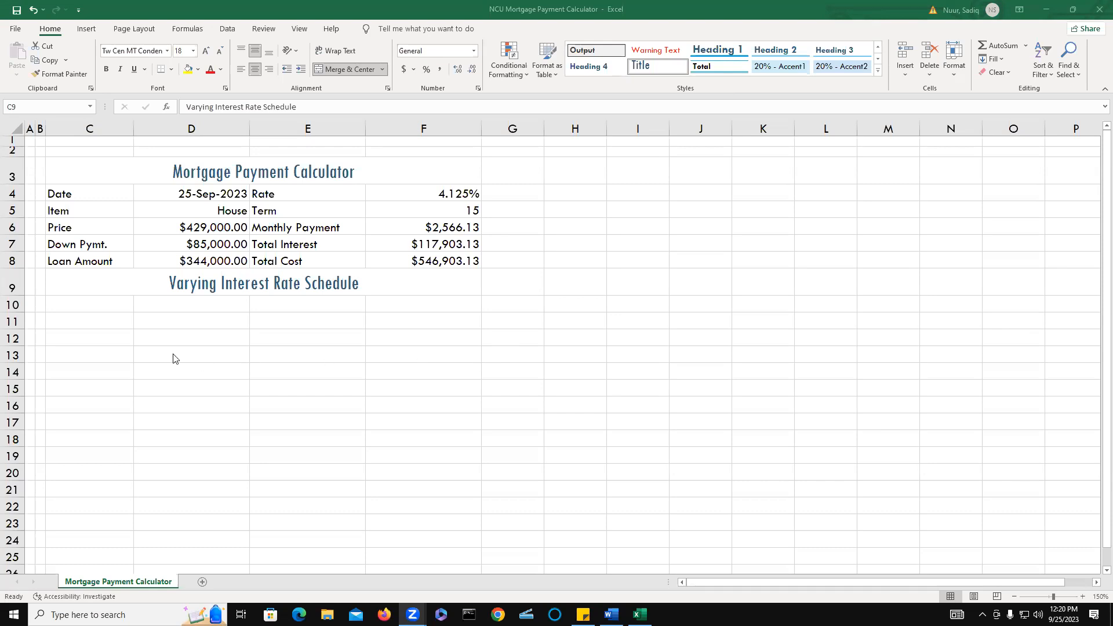
Enter the column headings Rate in cell C10 and Monthly Payment in cell D10.
left_click(102, 306)
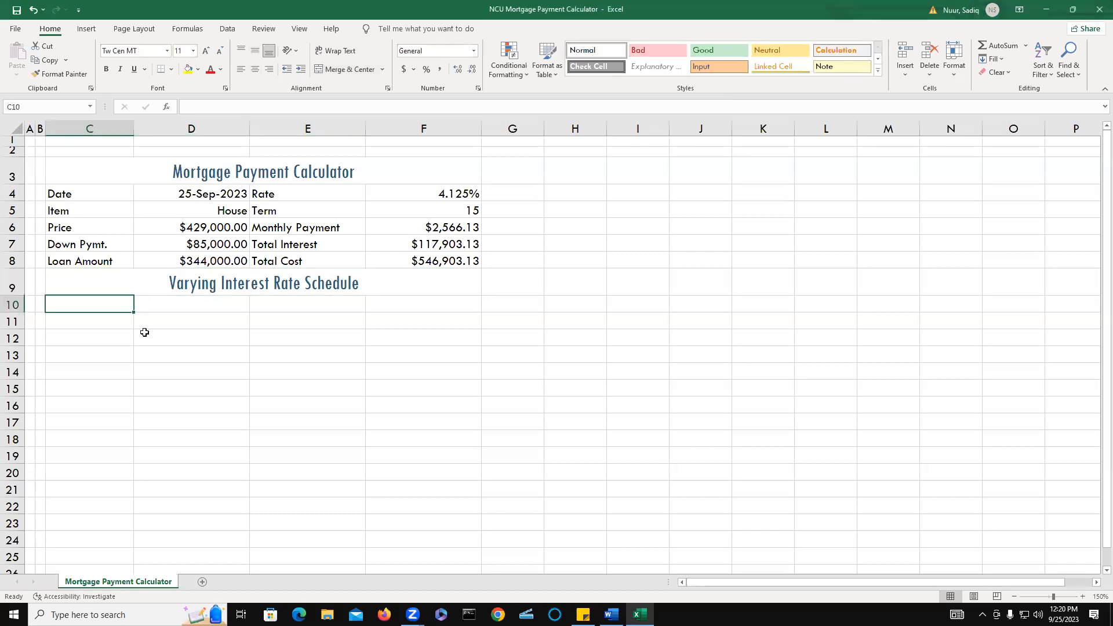
type("Rate")
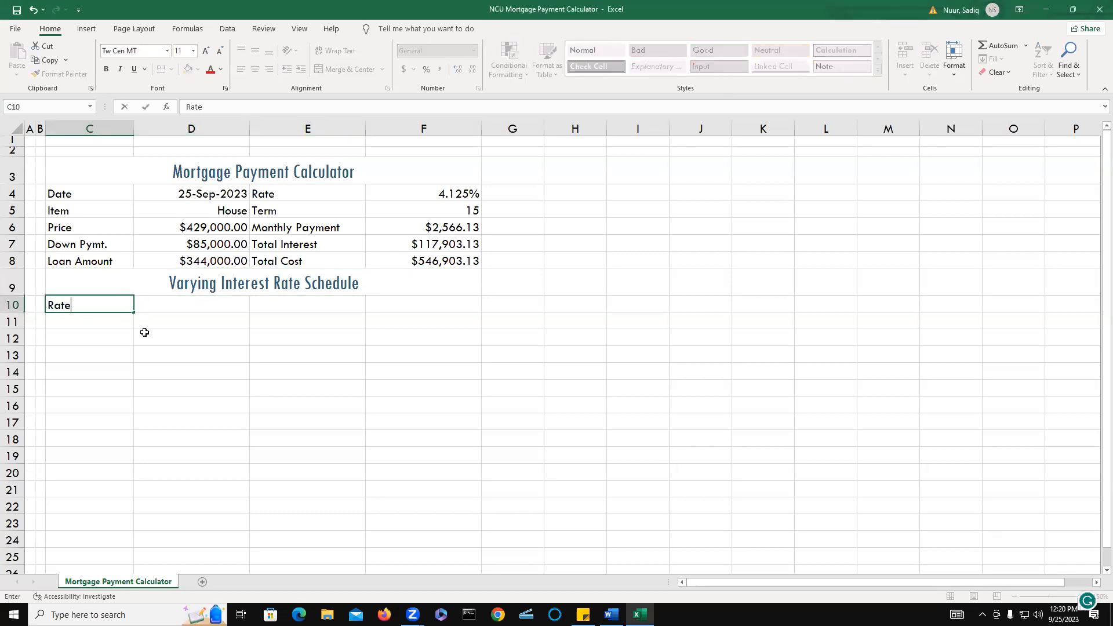
key("Tab")
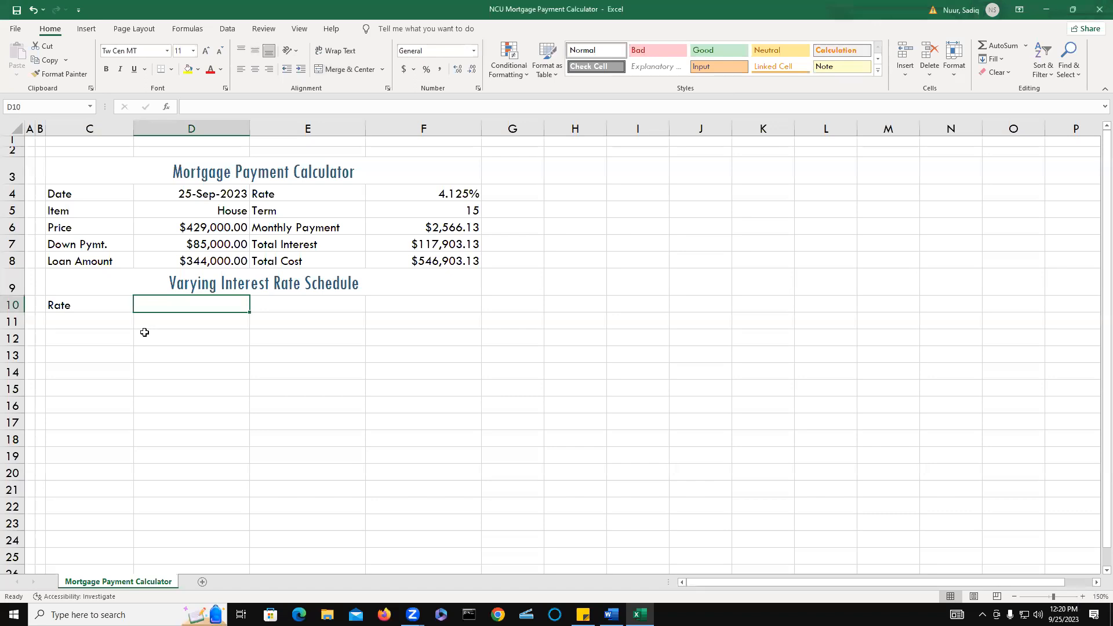
type("Monthly ")
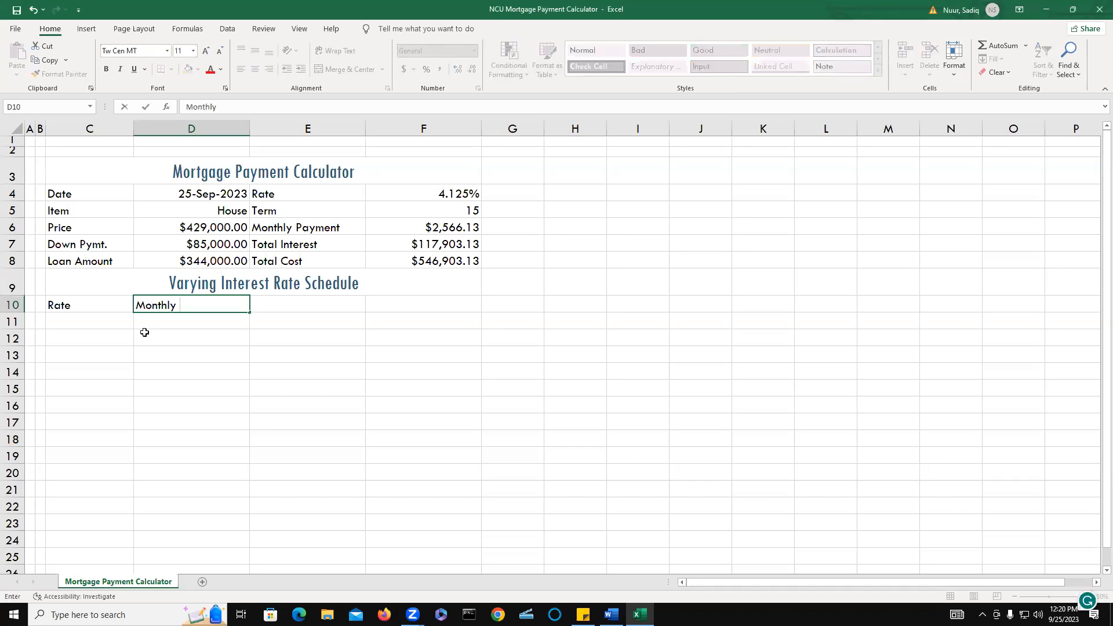
type("Payment")
key("ctrl+Return")
key("Tab")
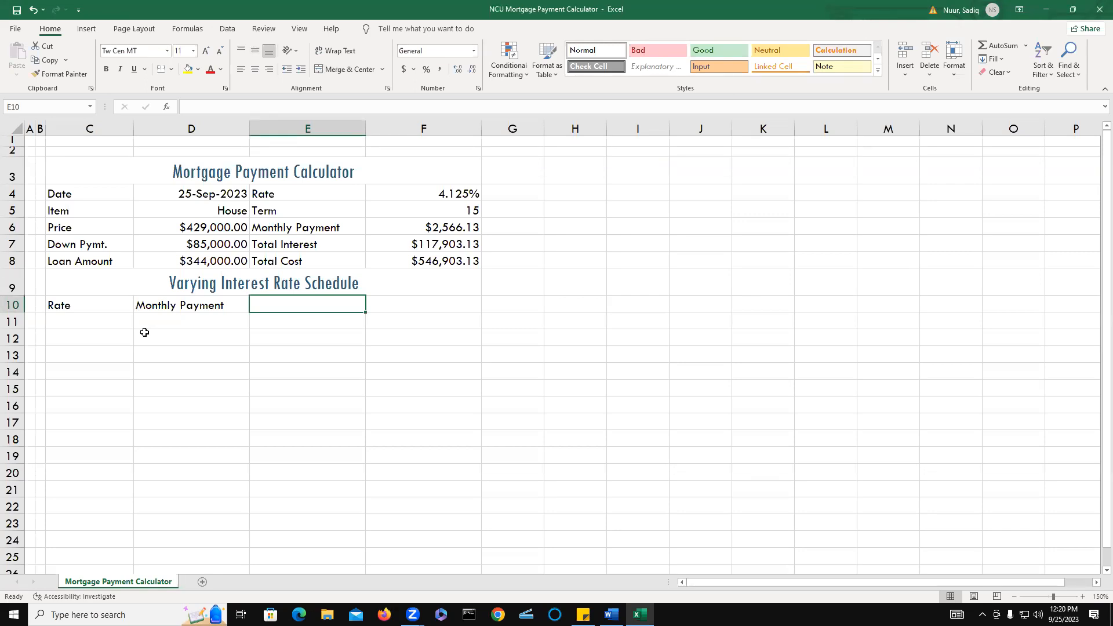
Enter the column headings Total Interest in cell E10 and Total Cost in cell F10.
type("Total Interet")
key("BackSpace")
key("BackSpace")
type("est")
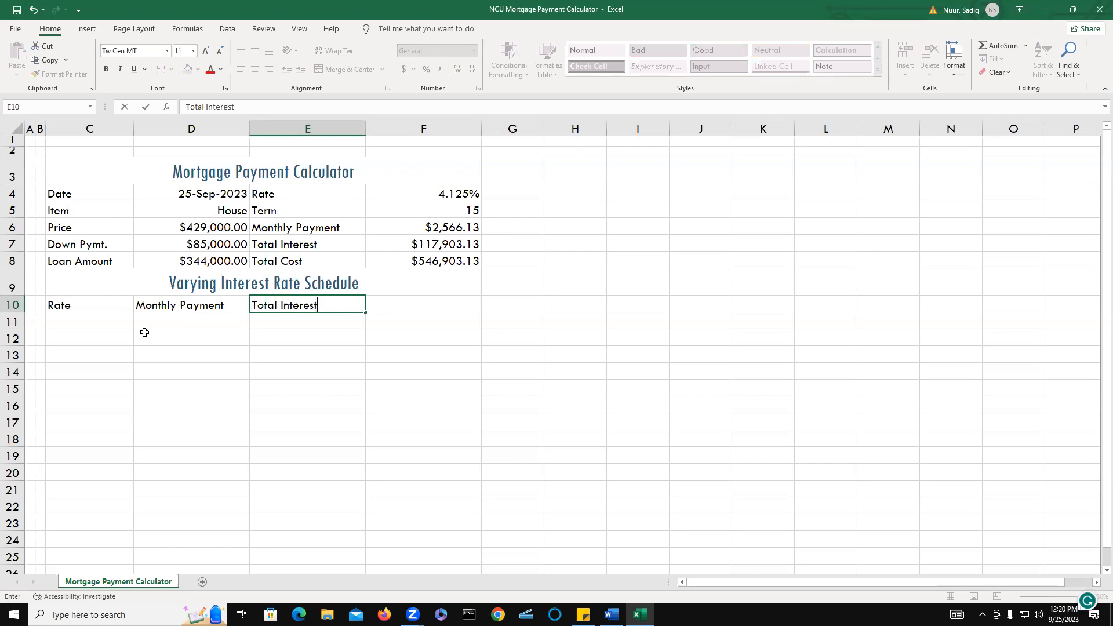
key("Tab")
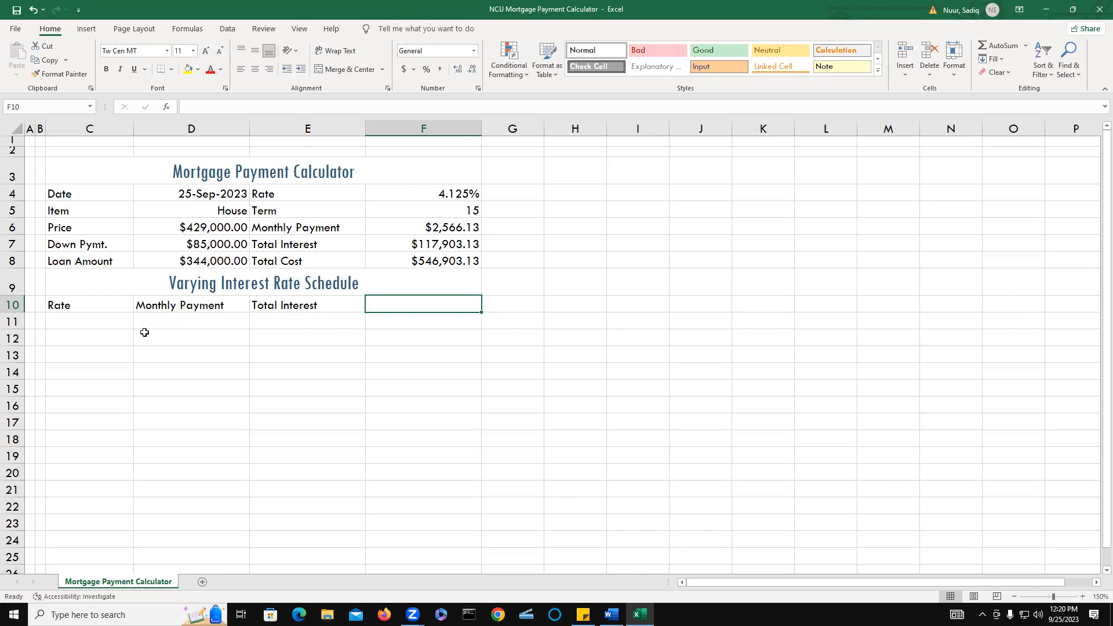
type("Total Cost")
key("Return")
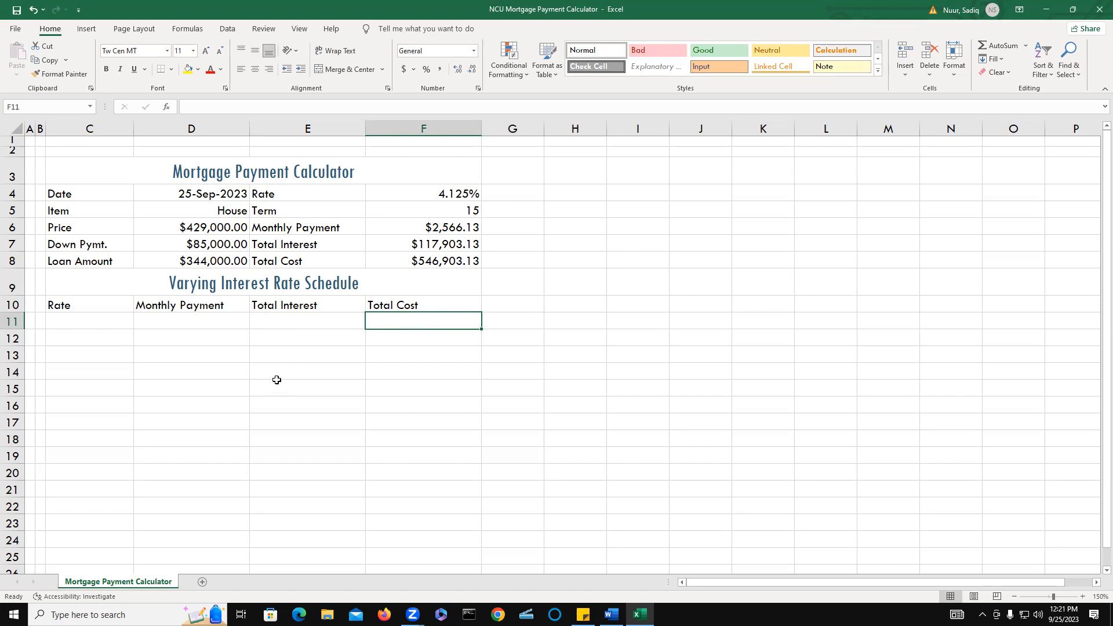
Reduce the height of row 9 slightly and increase the height of row 10 to about 17.
left_click(11, 288)
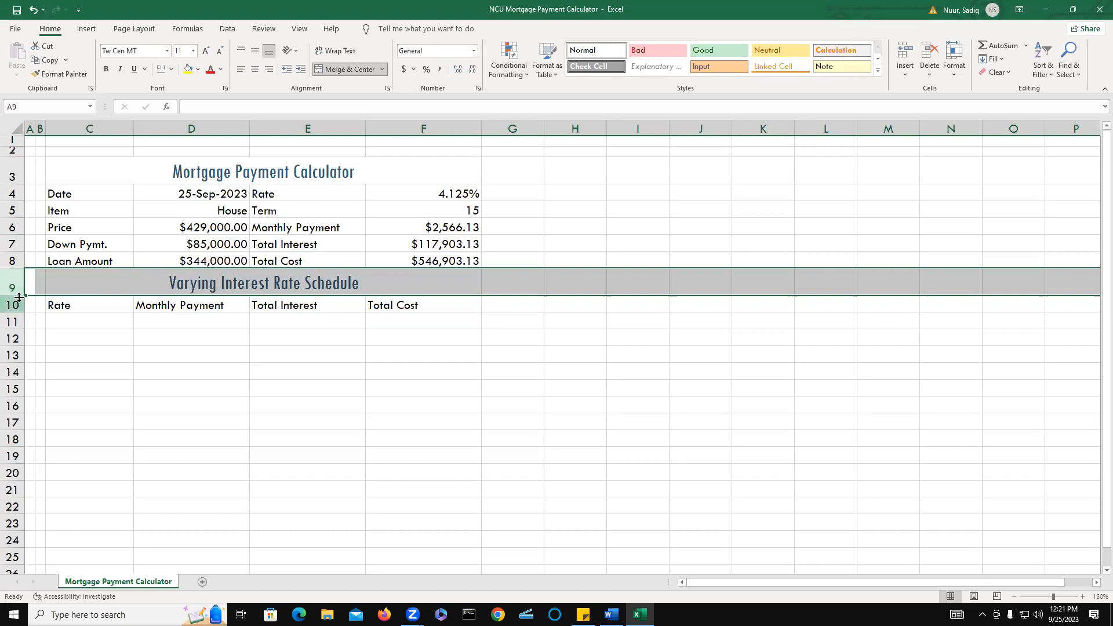
left_click_drag(18, 295, 18, 294)
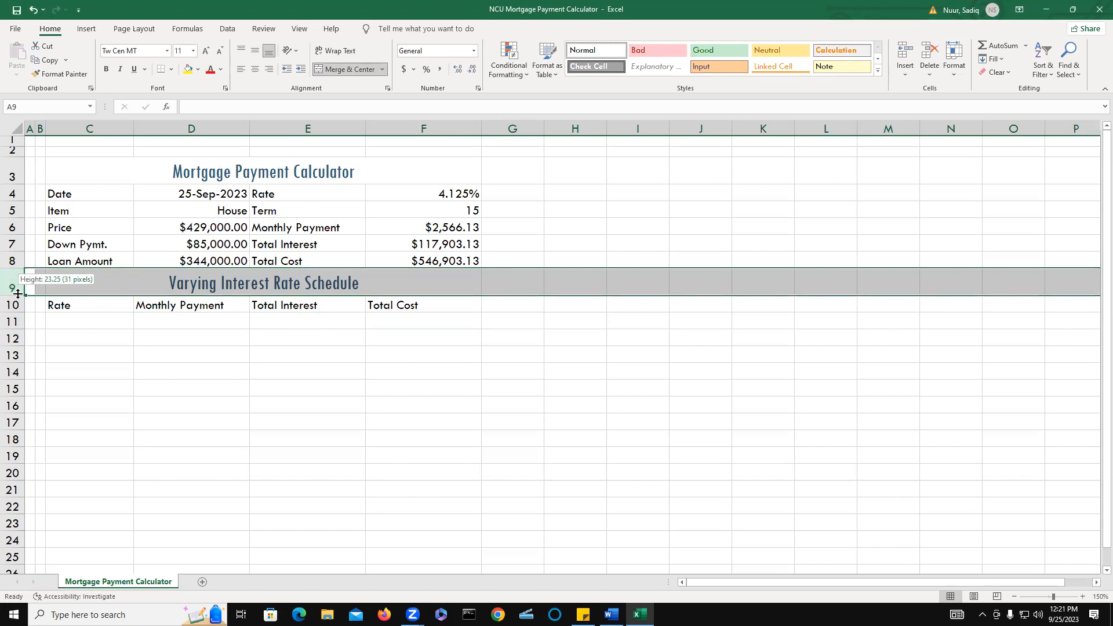
left_click_drag(18, 294, 21, 290)
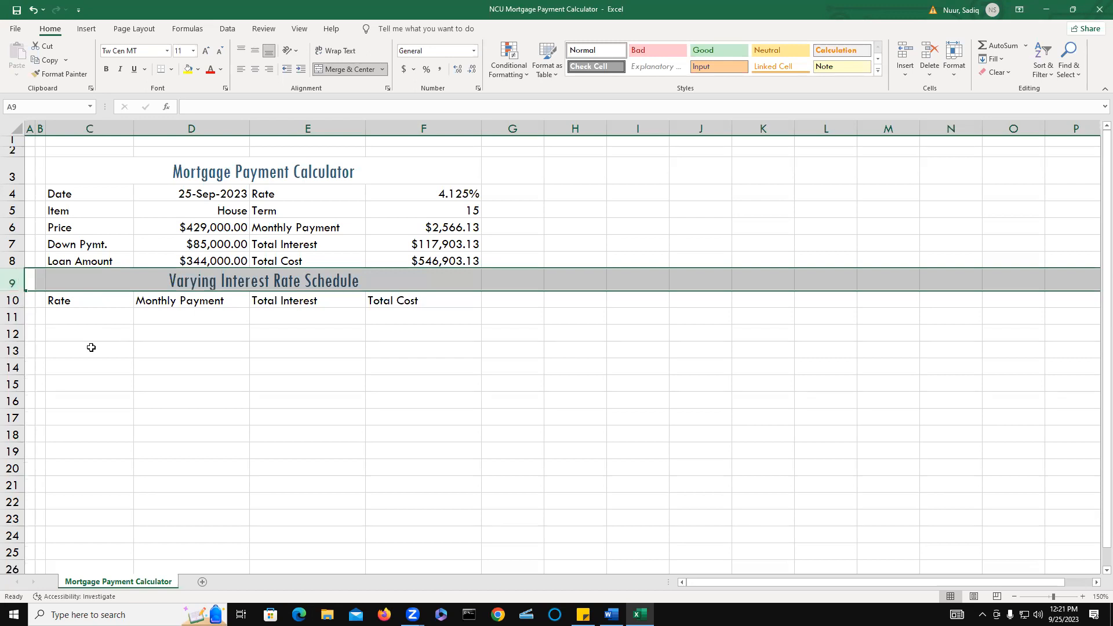
left_click(11, 300)
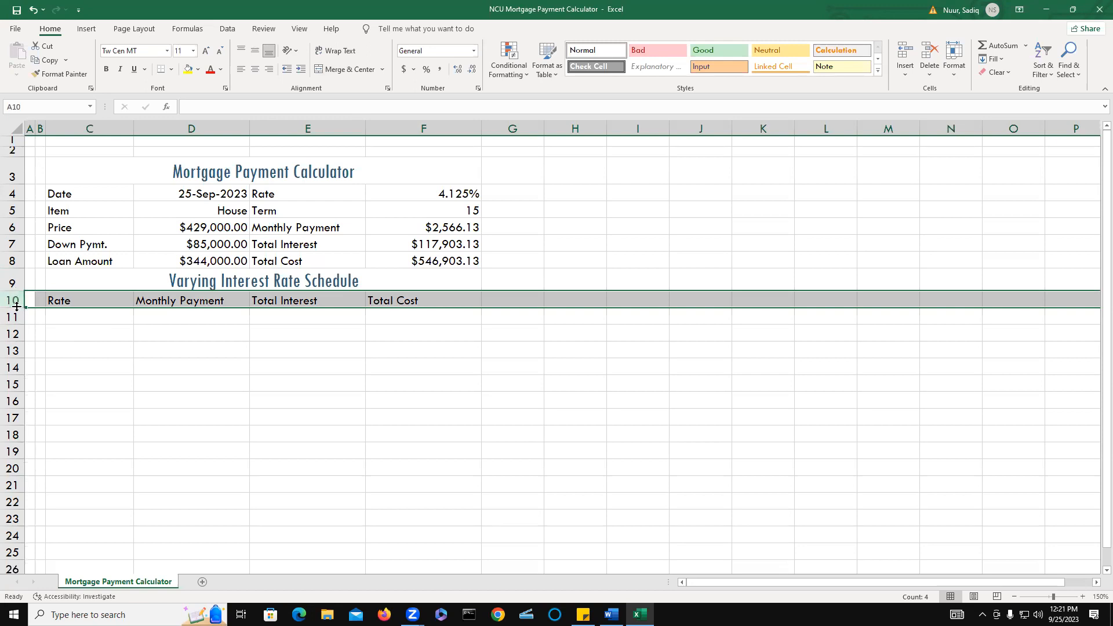
left_click_drag(17, 307, 17, 310)
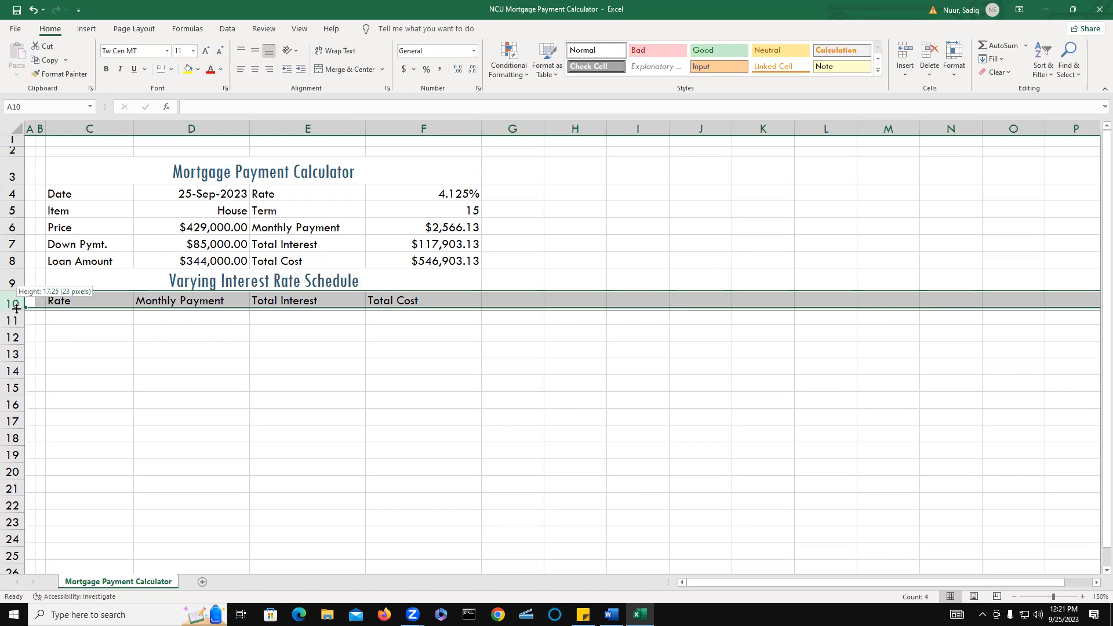
left_click_drag(16, 309, 17, 310)
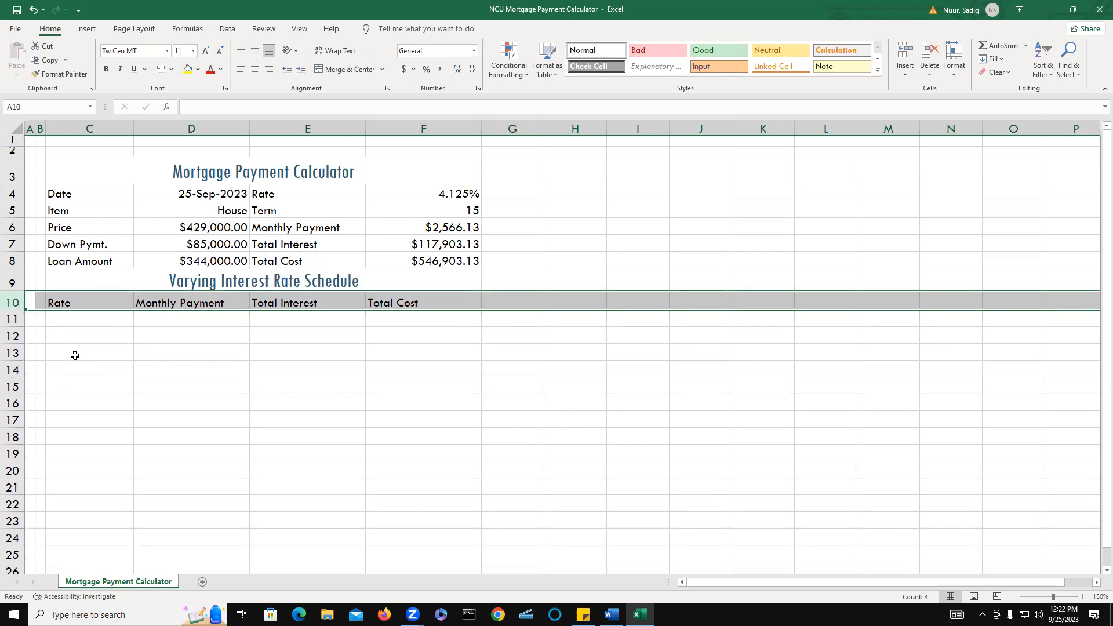
Enter the starting rate 3.0% in cell C12 and display it with three decimal places.
left_click(69, 337)
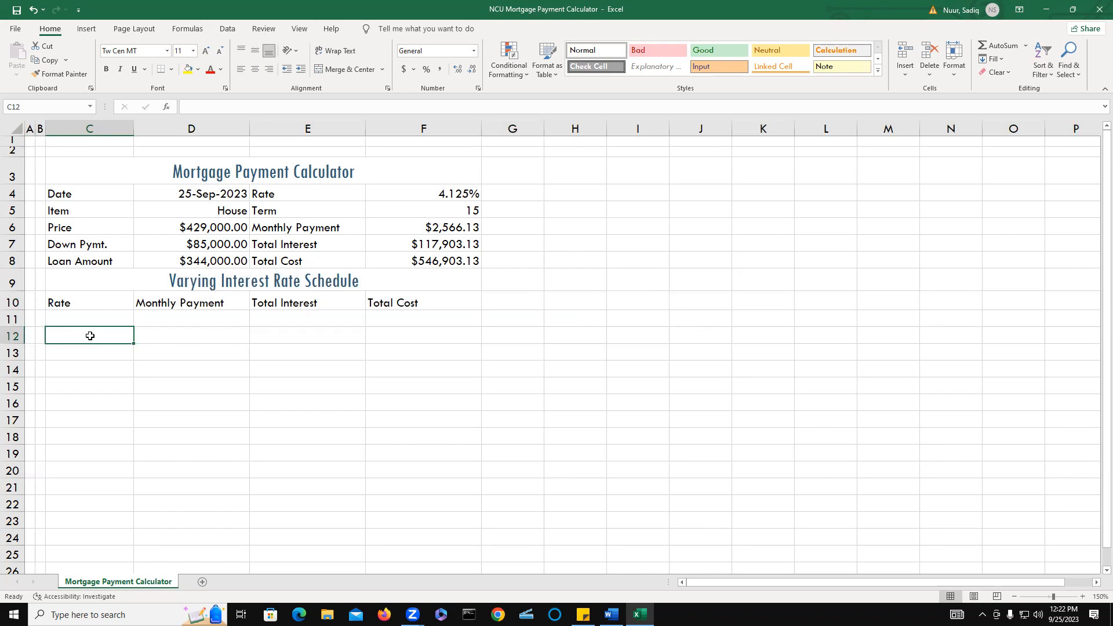
type("3.0")
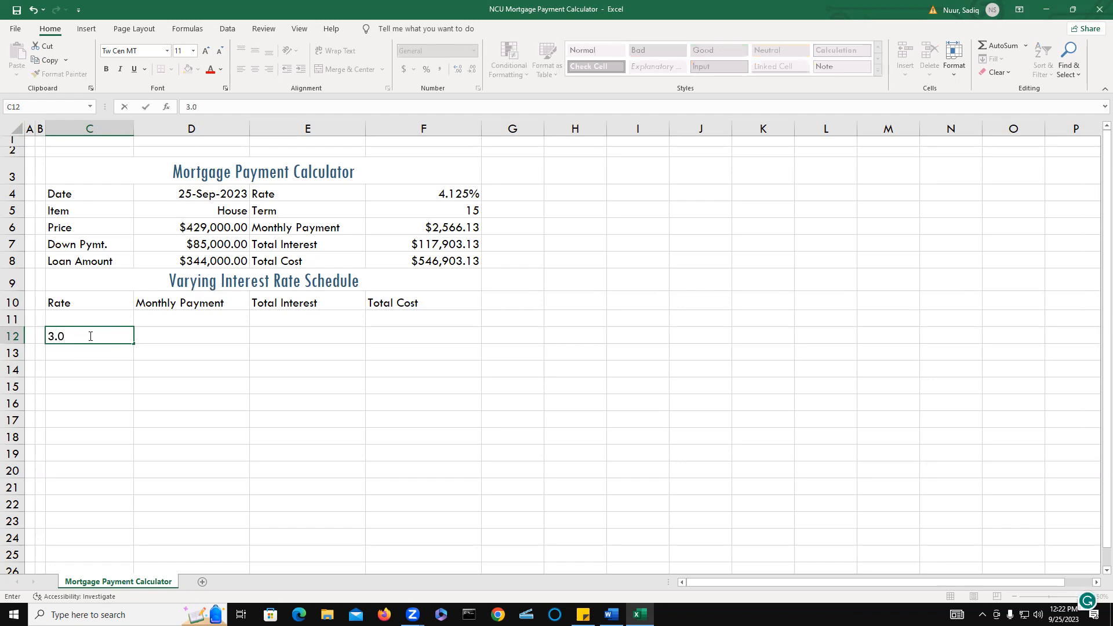
type("%")
key("ctrl+Return")
key("Return")
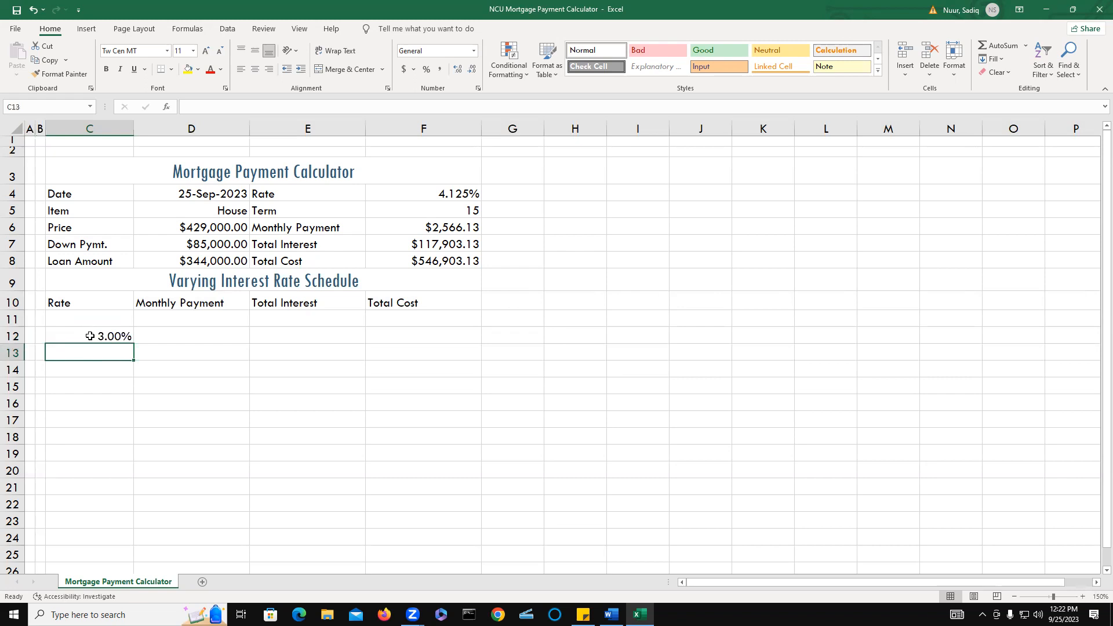
left_click(90, 336)
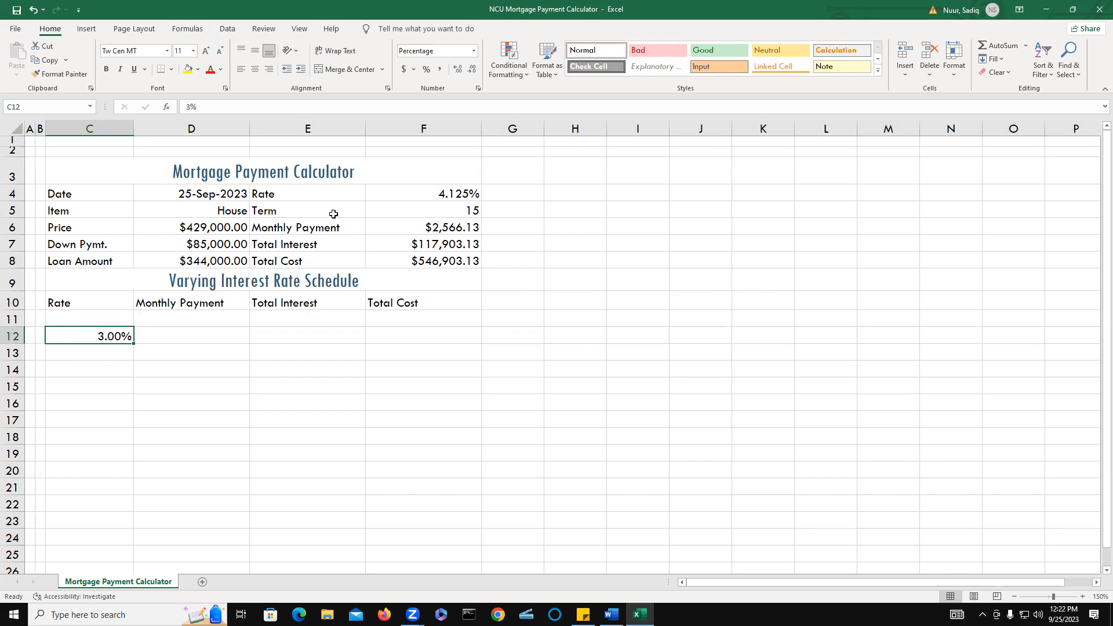
left_click(457, 70)
Enter the rate 3.125% in cell C13 and display it with three decimal places.
left_click(100, 355)
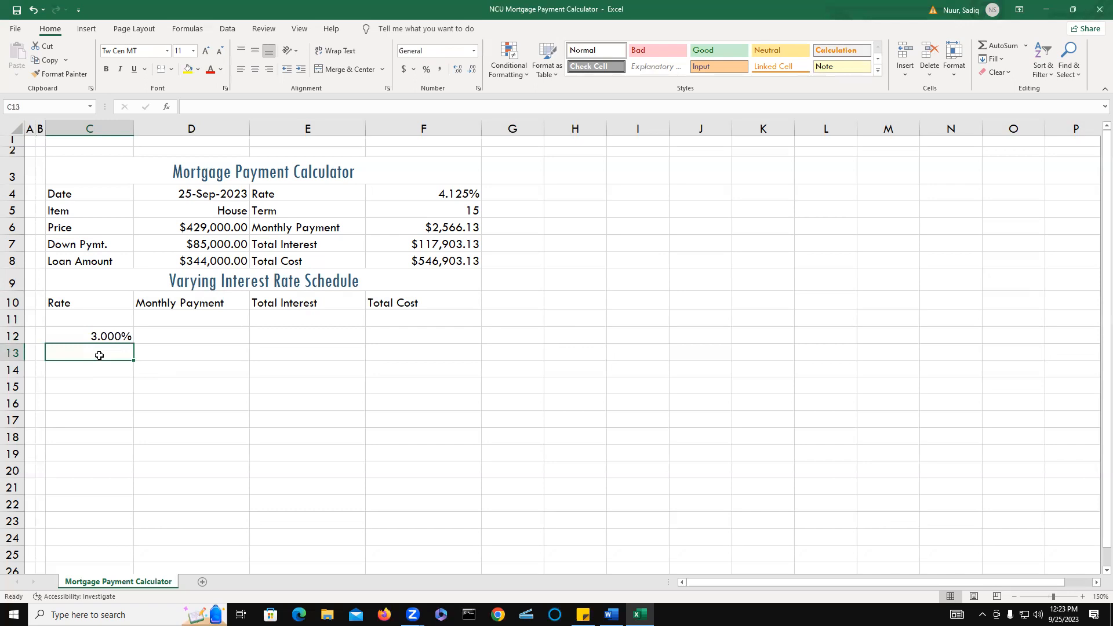
type("3")
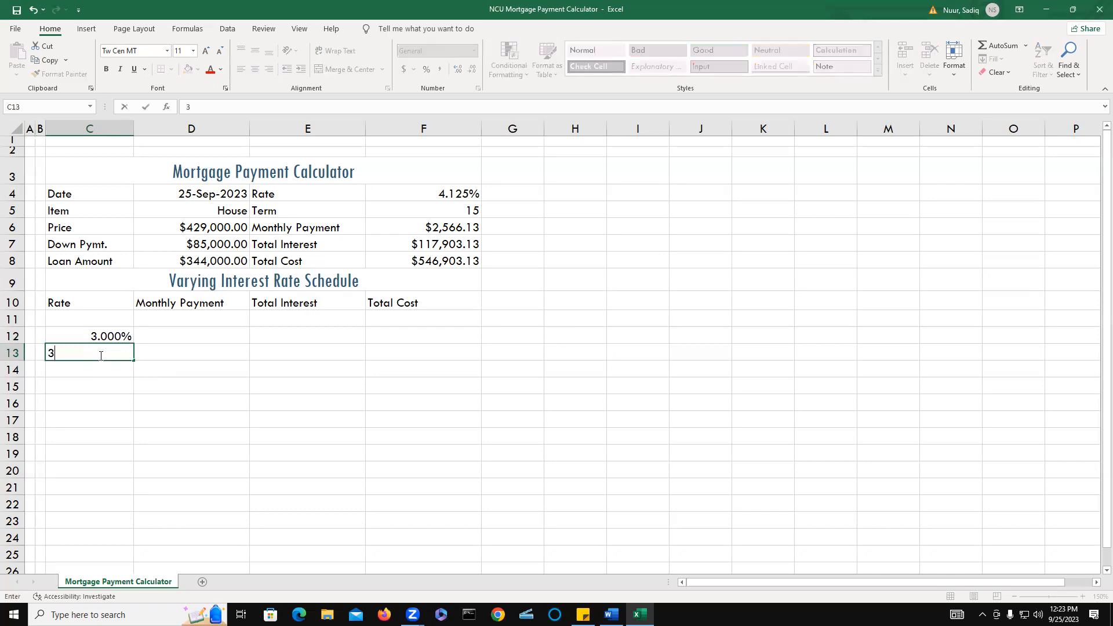
type(".125%")
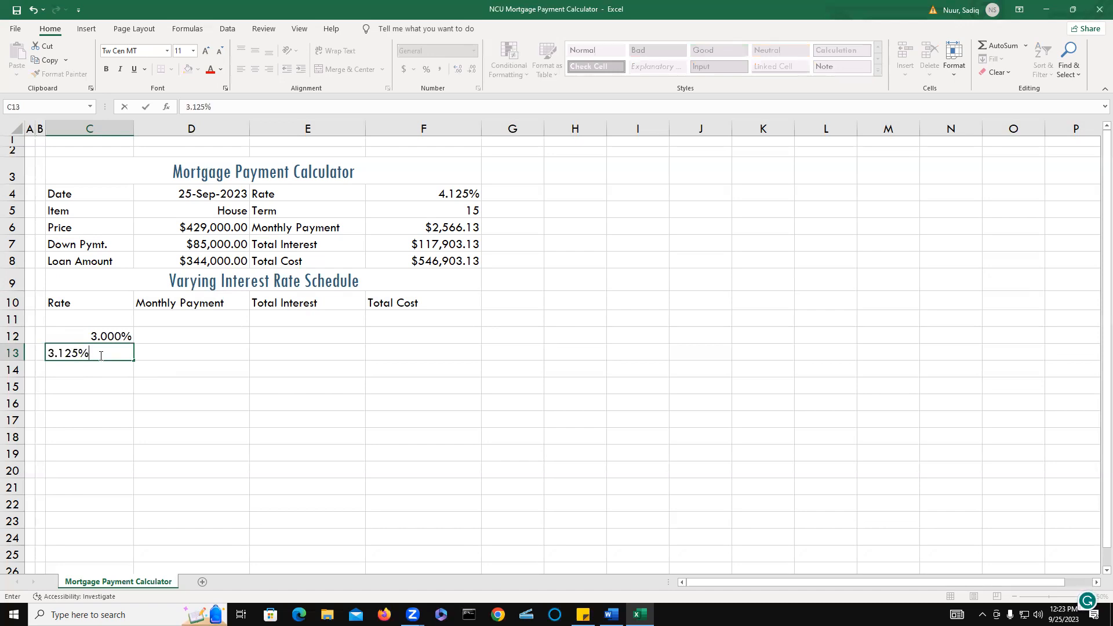
key("Return")
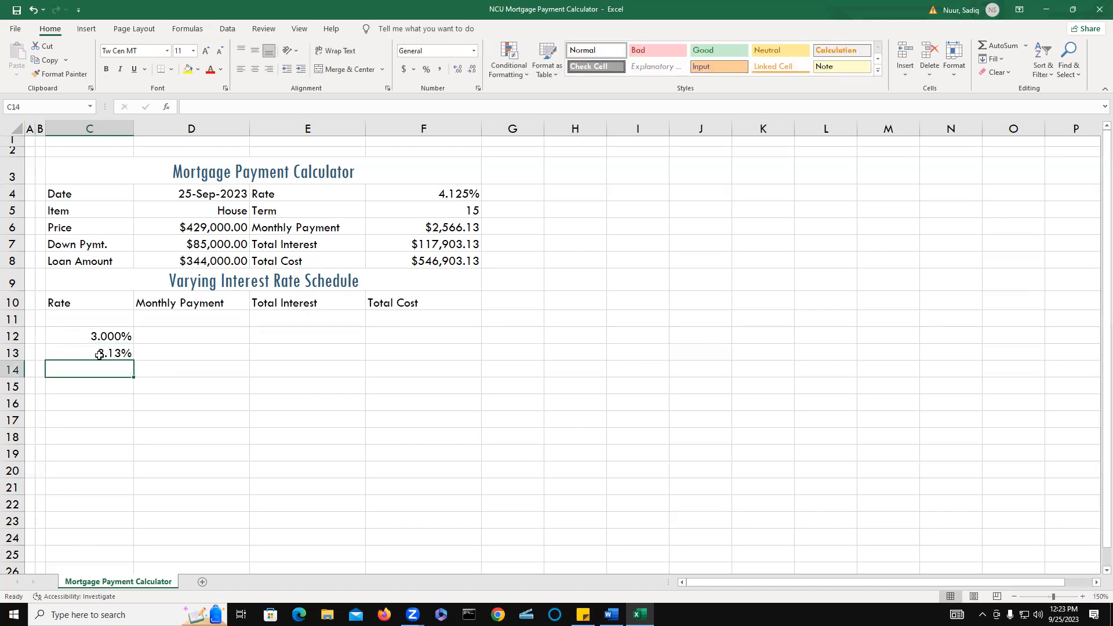
left_click(110, 353)
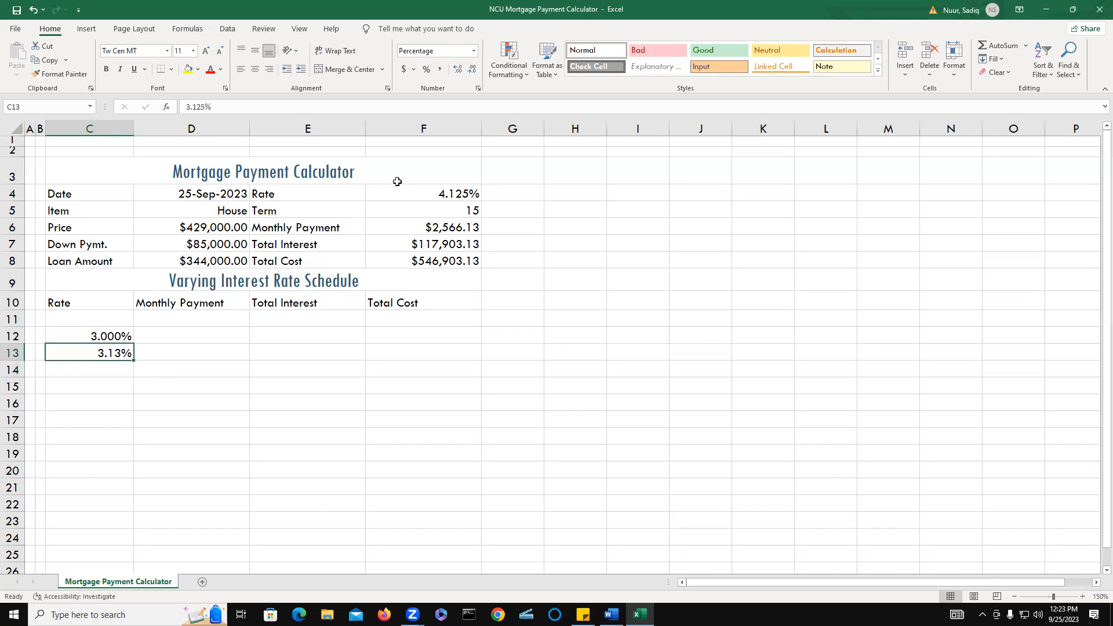
left_click(458, 70)
Extend the rate series from cells C12:C13 down to 4.250% in cell C22.
left_click_drag(102, 335, 102, 350)
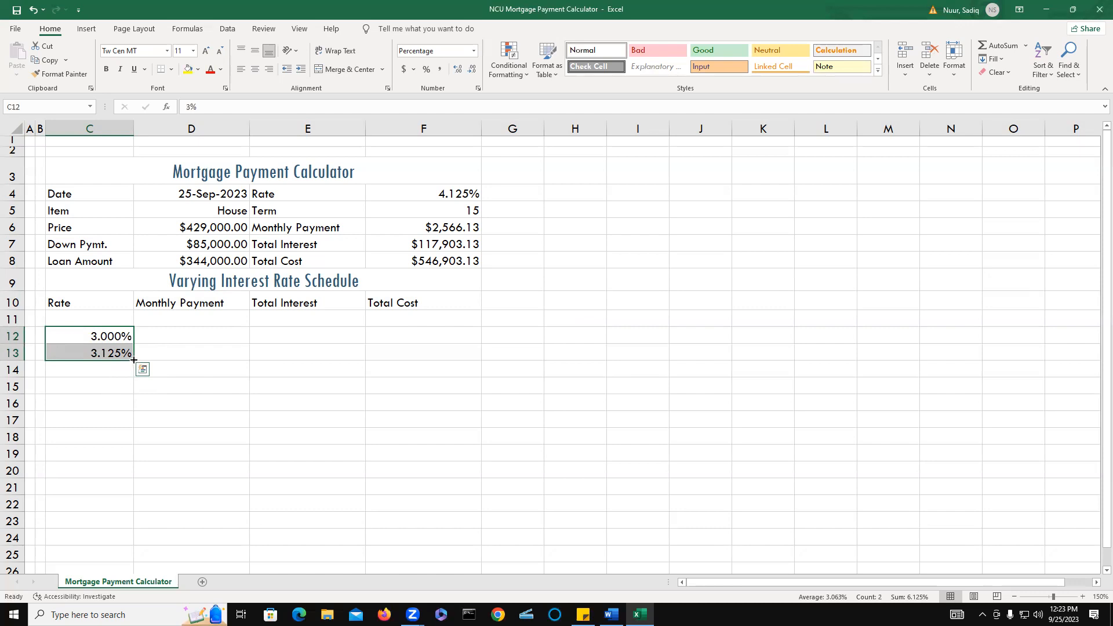
left_click_drag(132, 360, 138, 507)
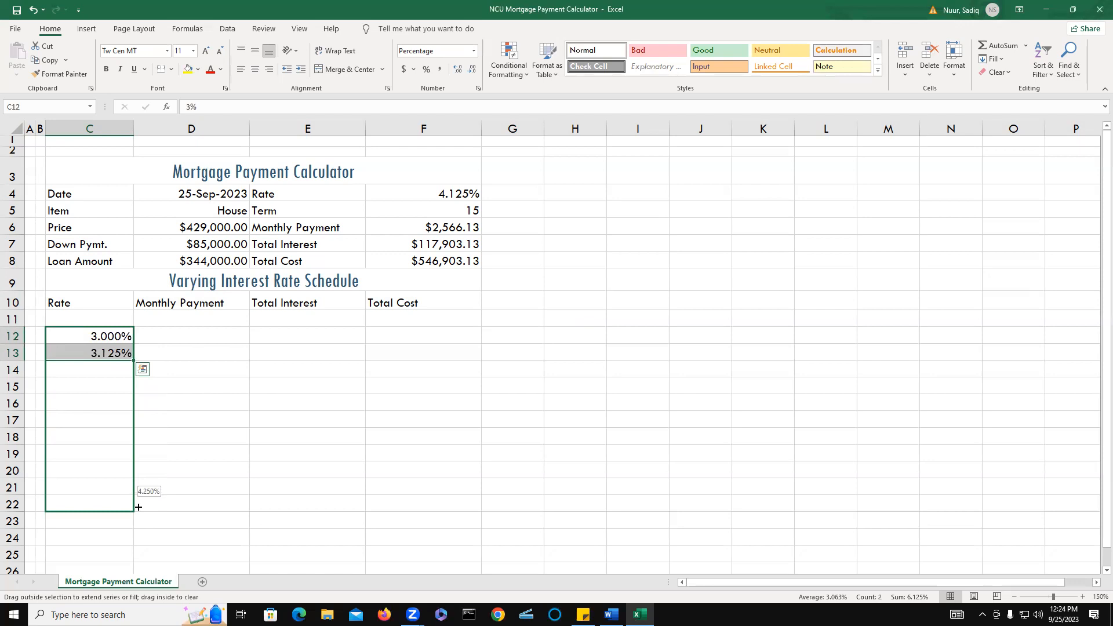
left_click_drag(139, 508, 139, 507)
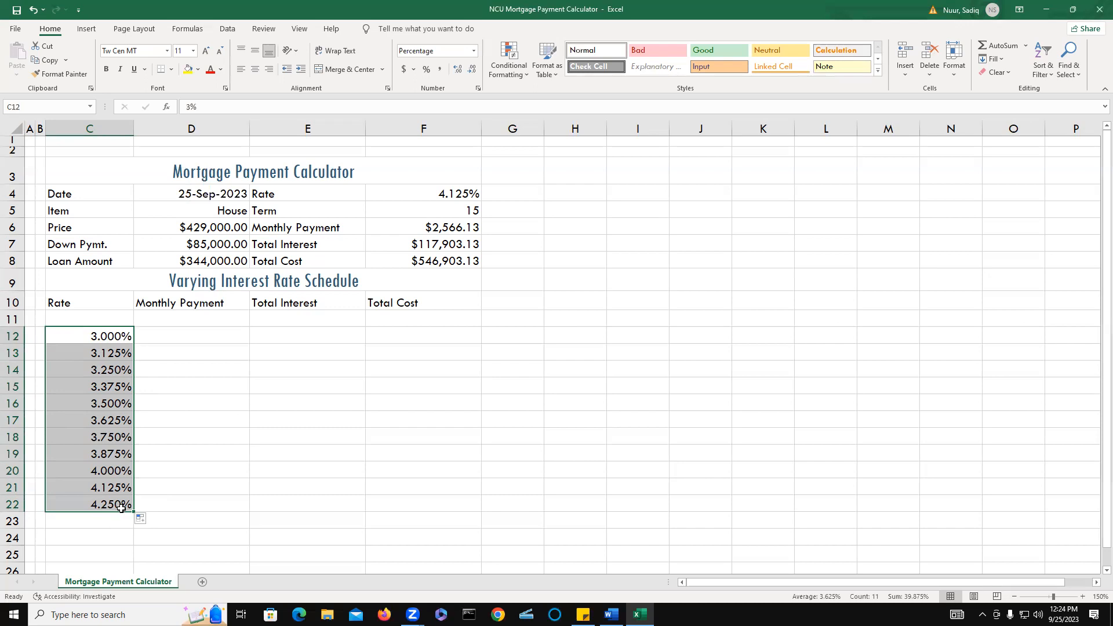
Enter the formula =Monthly_Payment in cell D11, referencing F6, and display it with two decimal places.
left_click(179, 321)
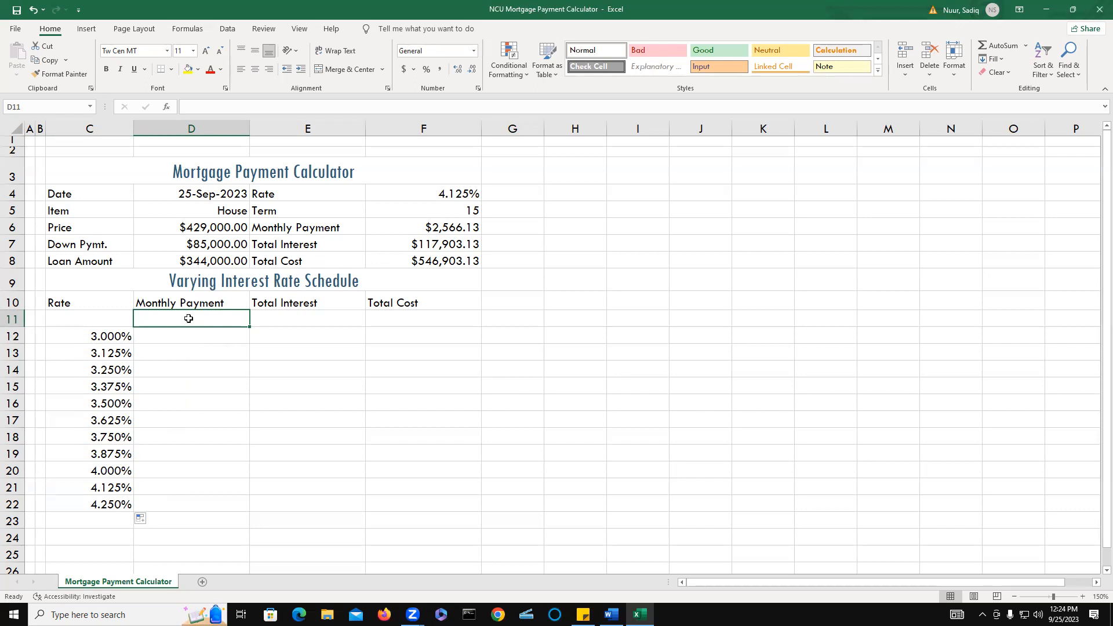
type("=")
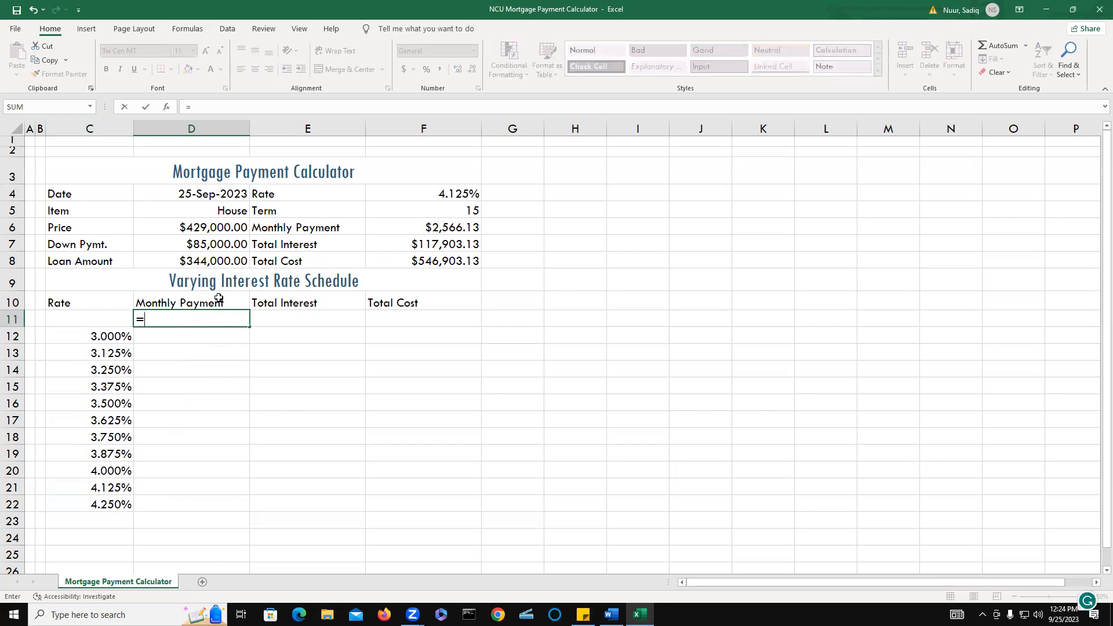
left_click(437, 227)
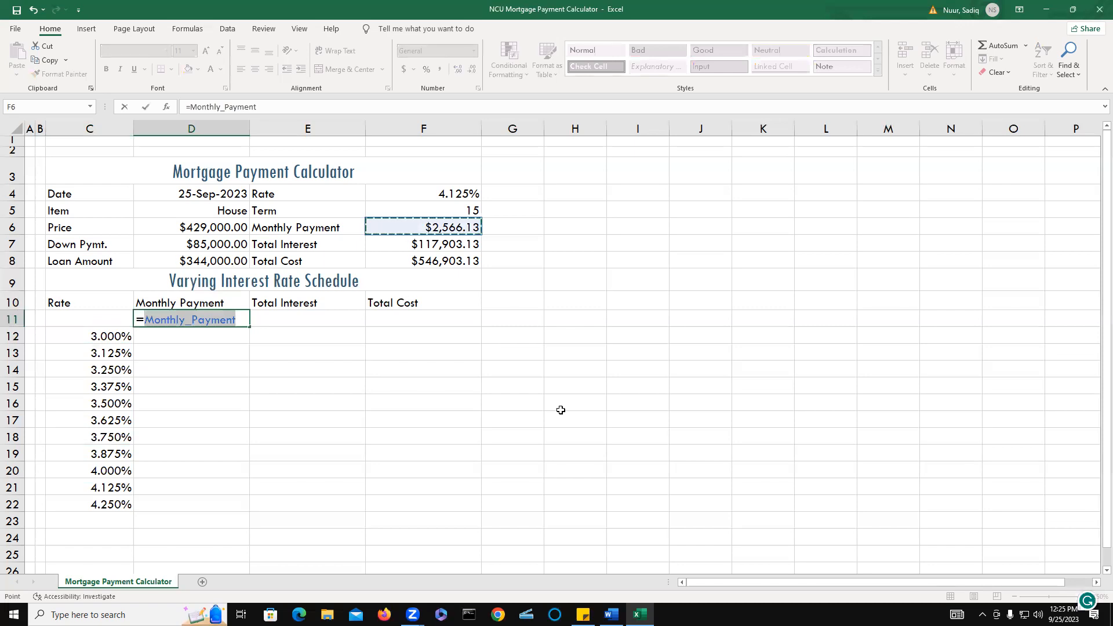
key("Return")
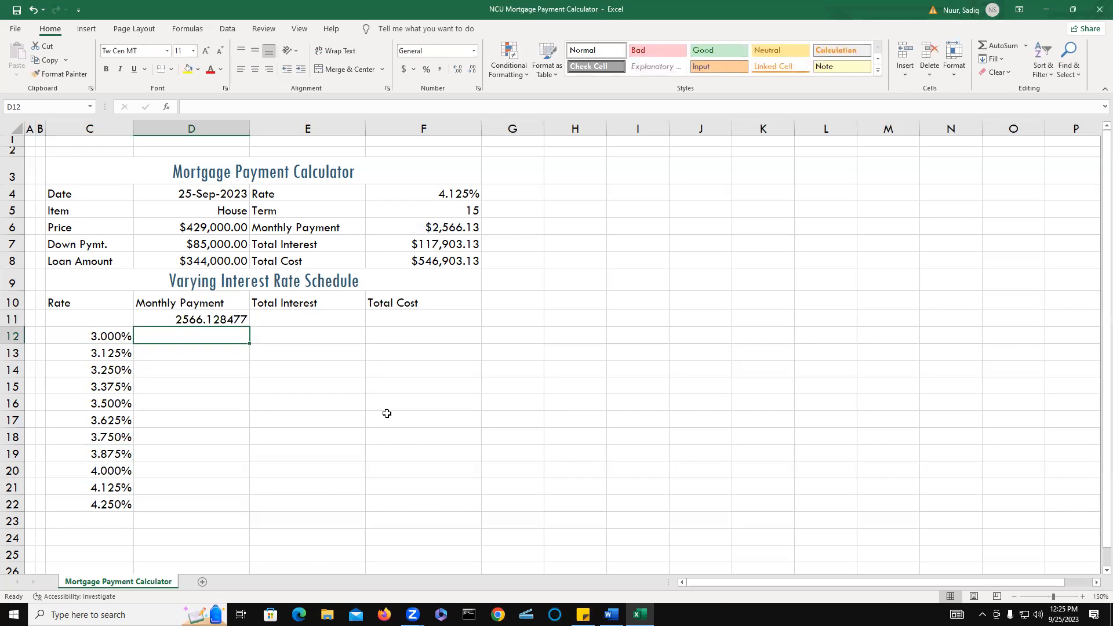
left_click(233, 322)
left_click(472, 69)
left_click(473, 69)
left_click(472, 70)
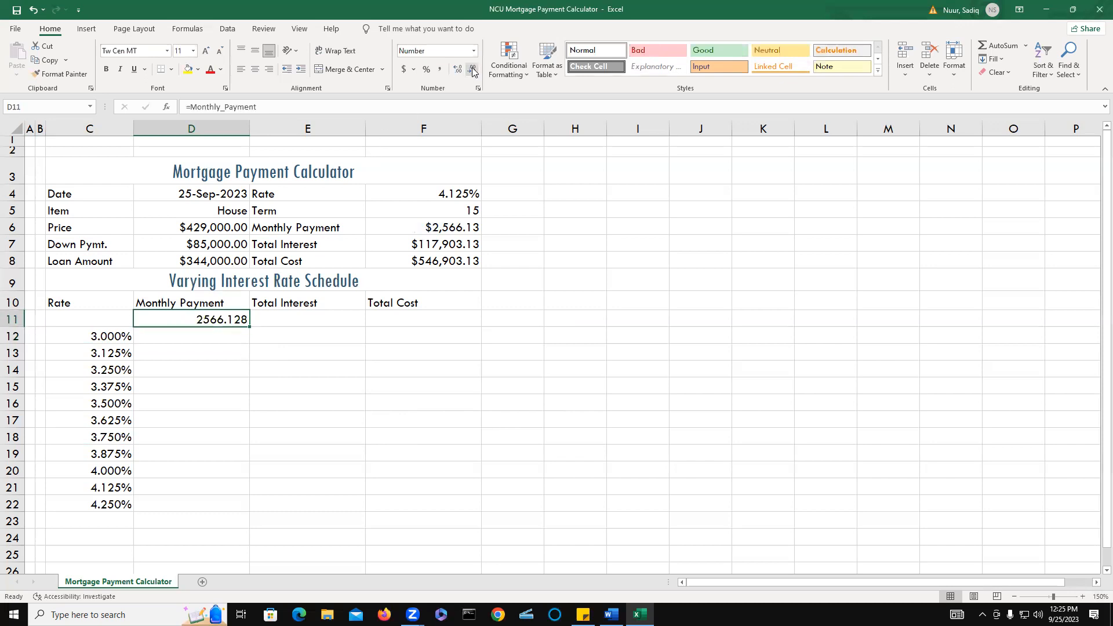
left_click(473, 69)
Reference the total interest with =F7 in cell E11 and the total cost with =F8 in cell F11.
left_click(317, 319)
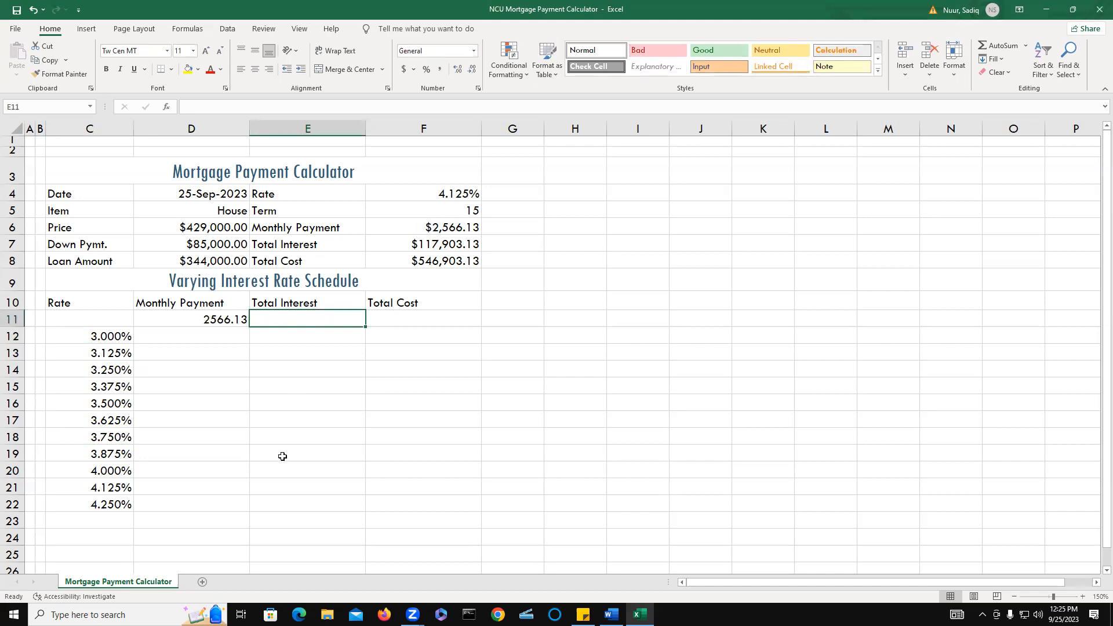
type("=")
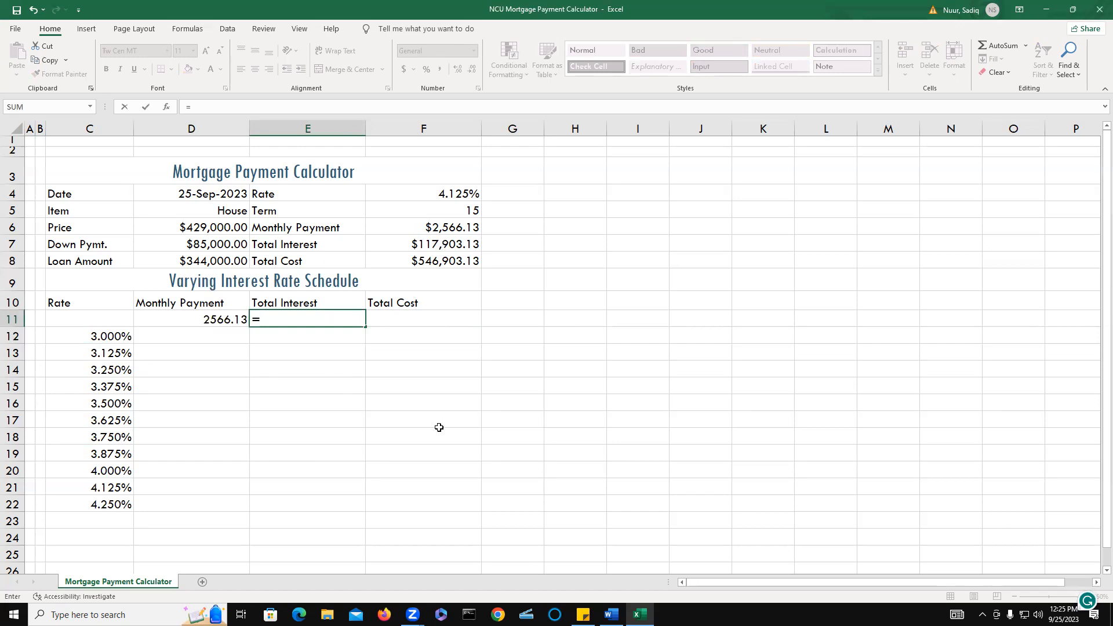
type("f7")
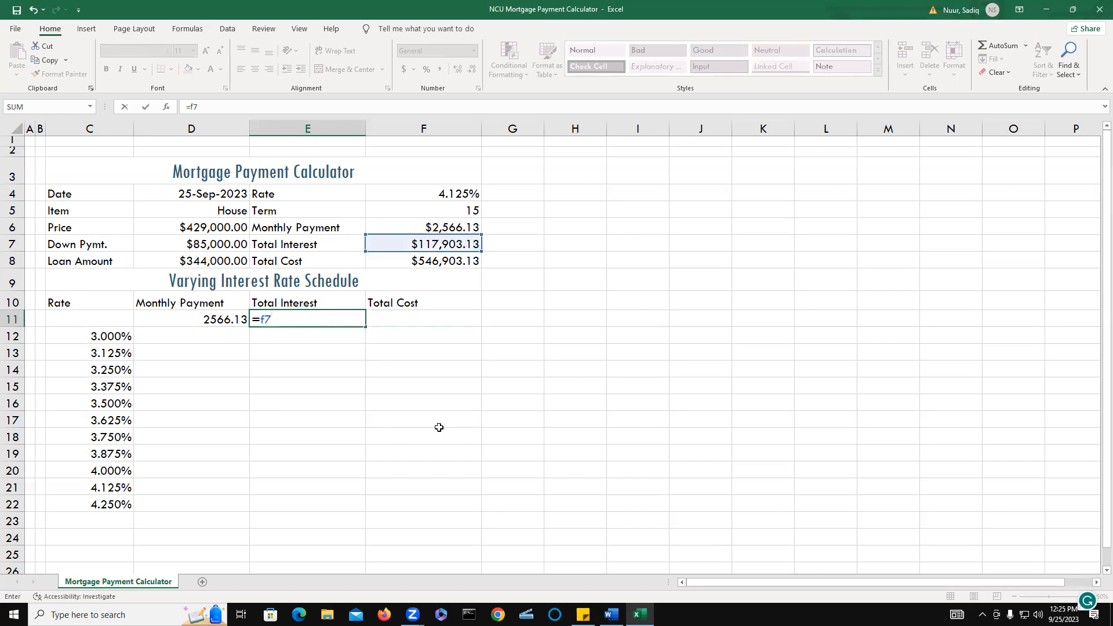
key("Return")
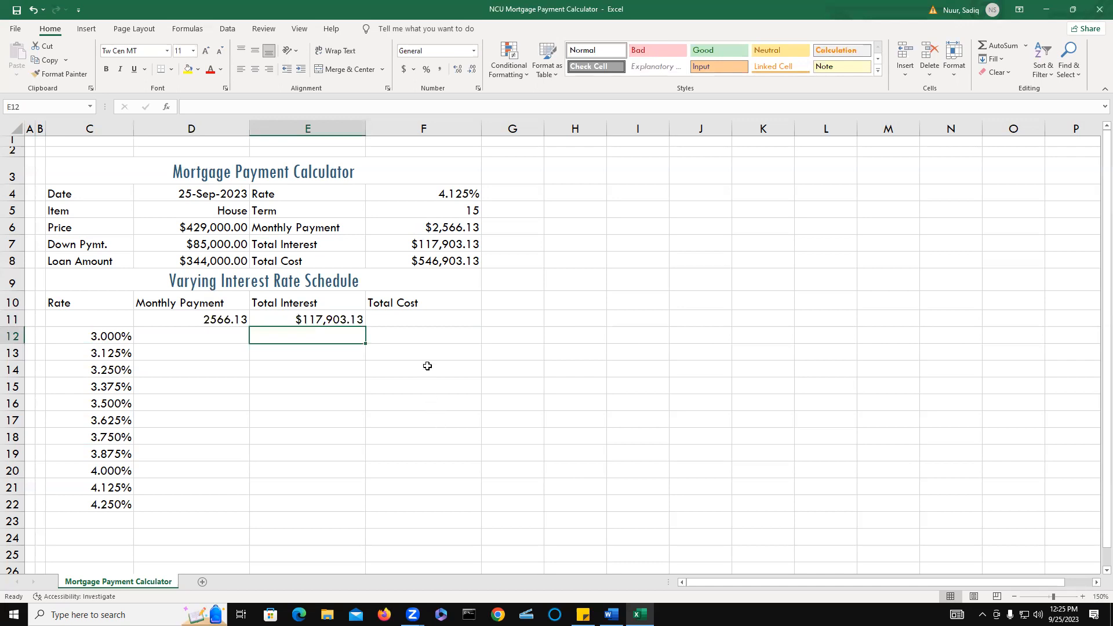
left_click(433, 319)
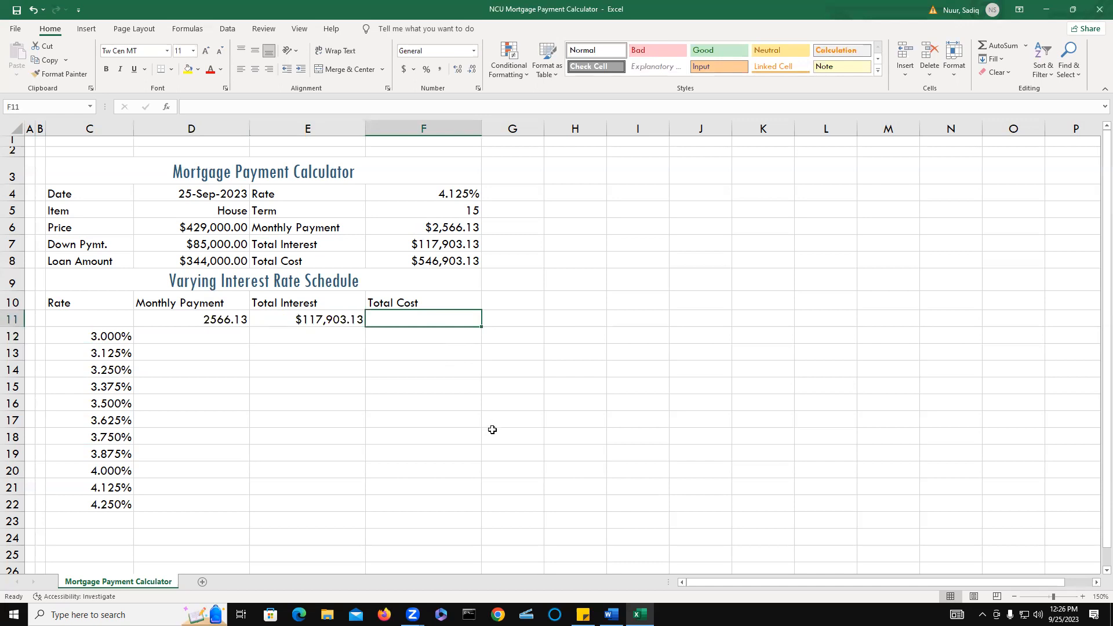
type("=")
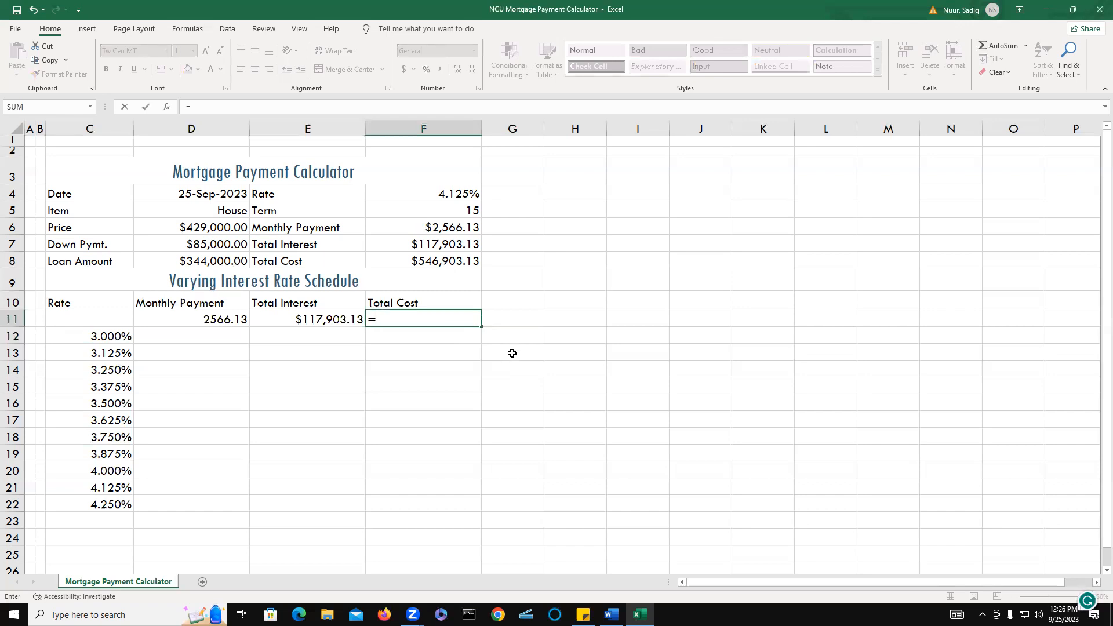
type("f8")
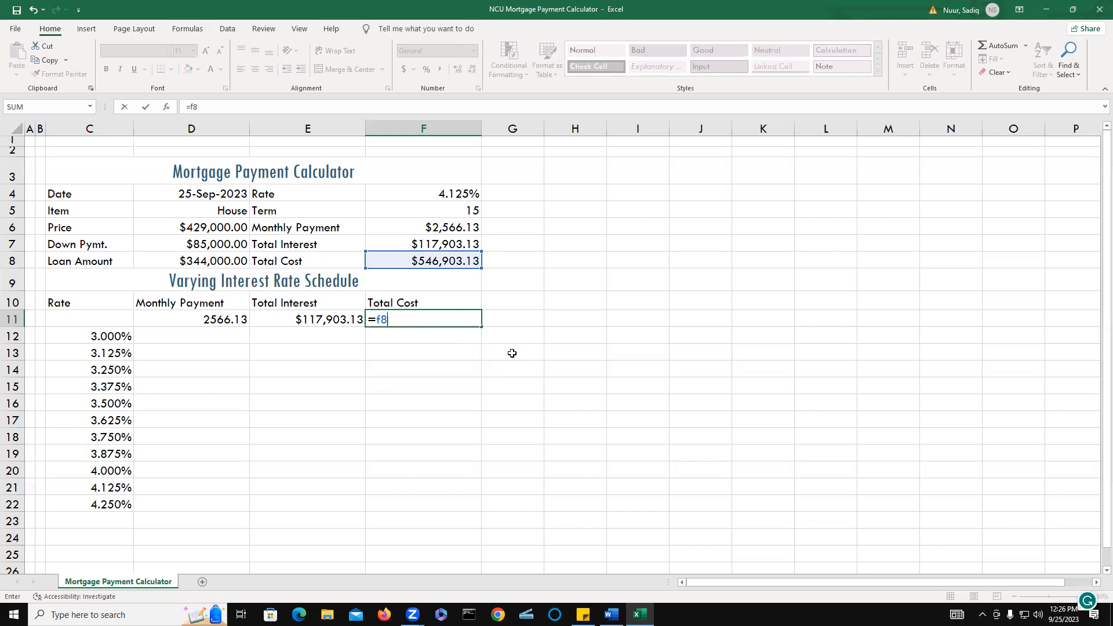
key("Return")
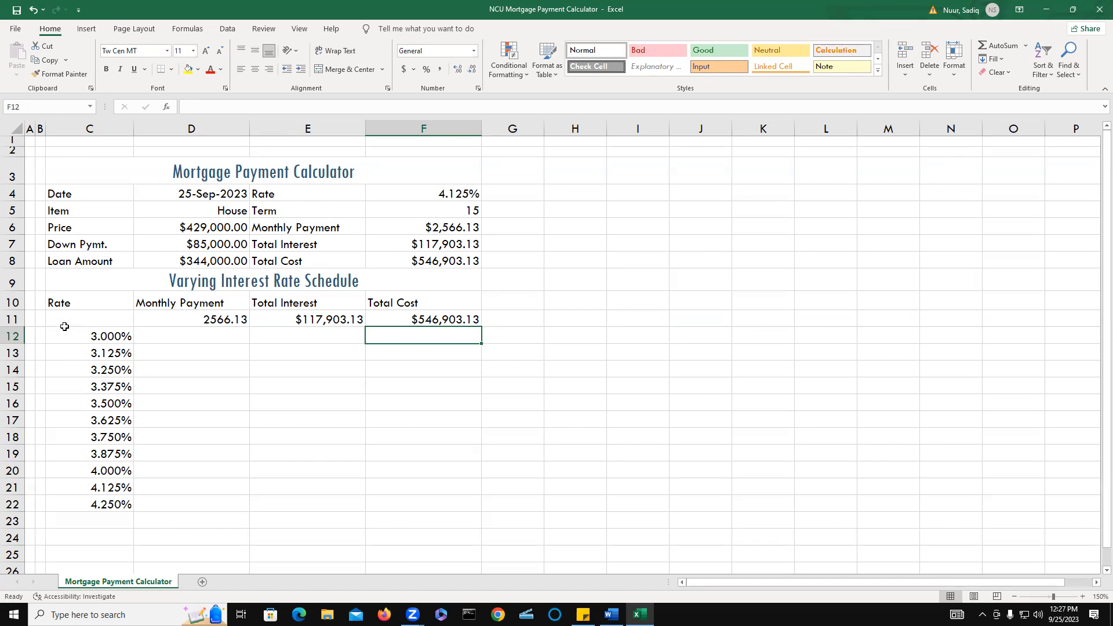
Create a What-If data table over the range C11:F22 with the rate cell F4 as the column input cell.
left_click(101, 318)
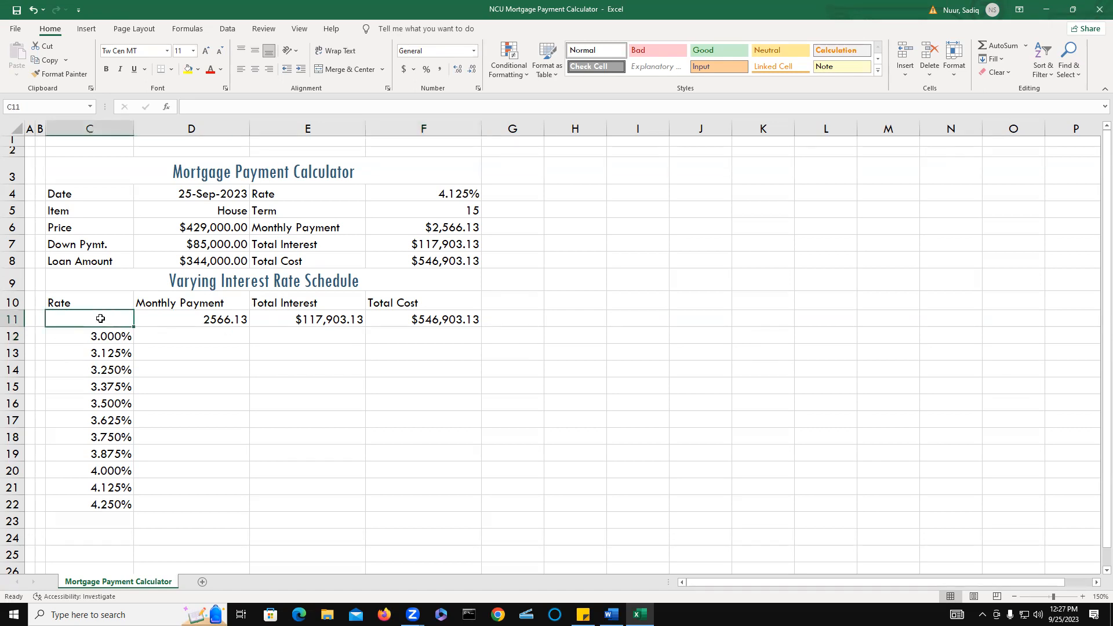
left_click_drag(100, 319, 401, 489)
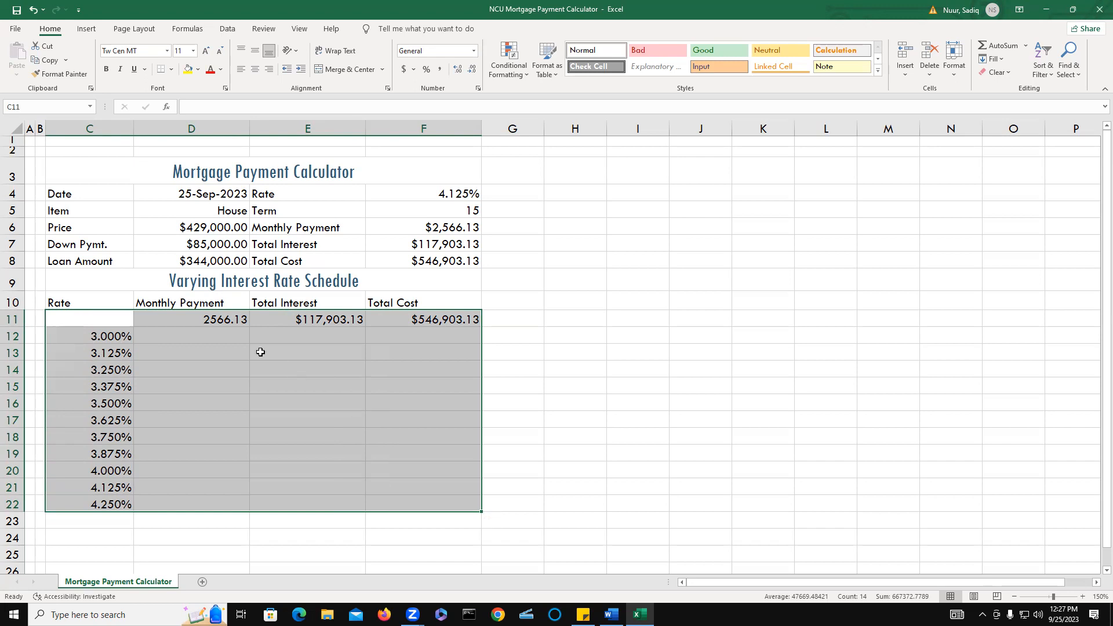
left_click(227, 29)
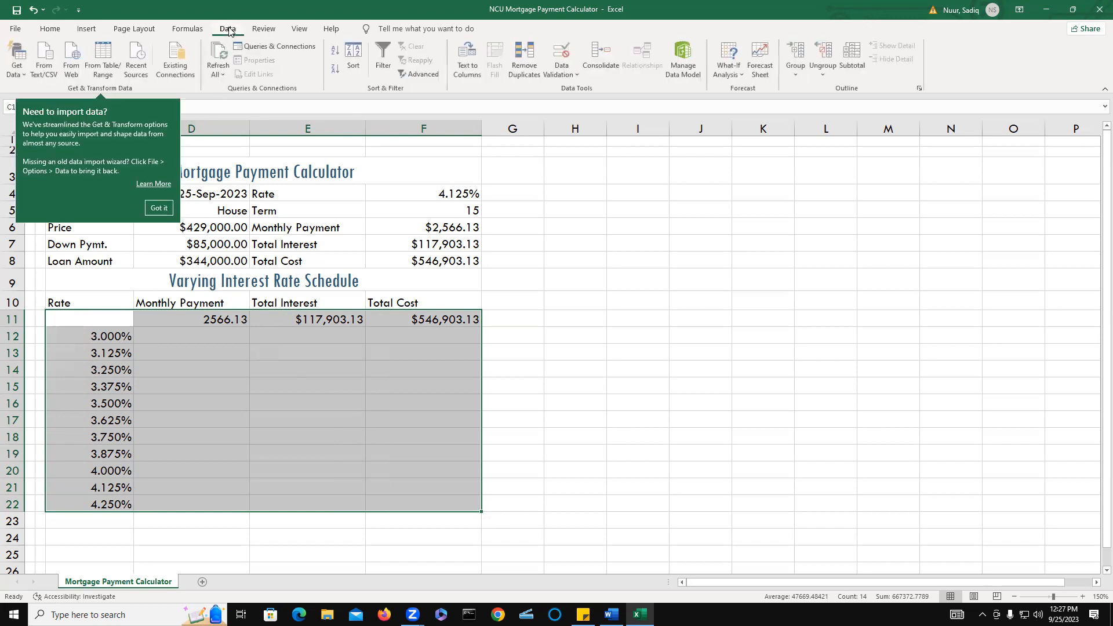
left_click(160, 208)
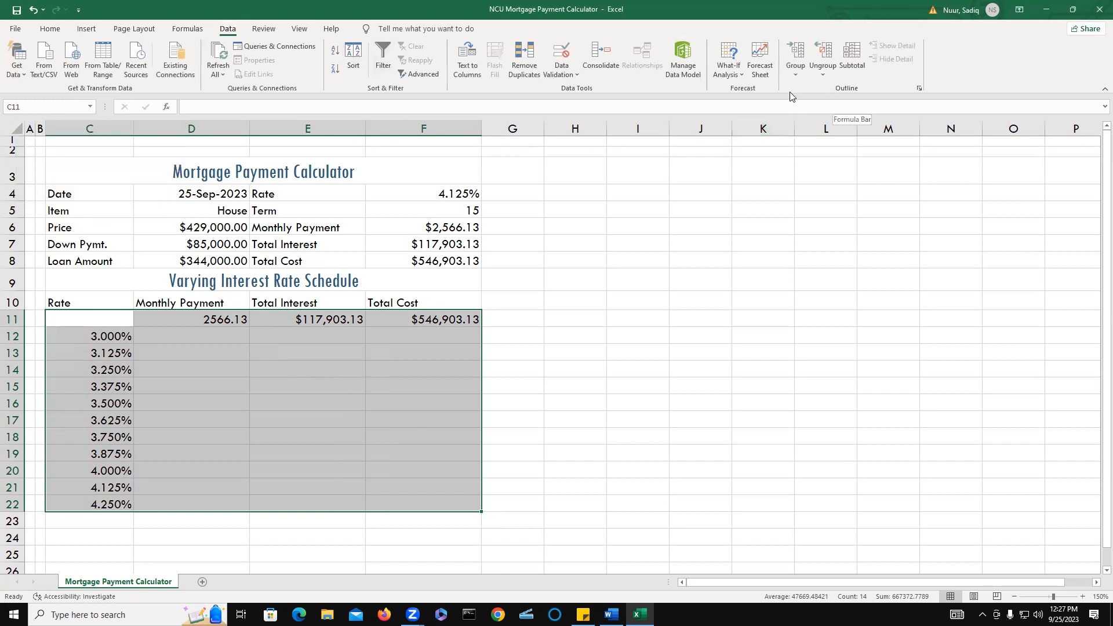
left_click(742, 78)
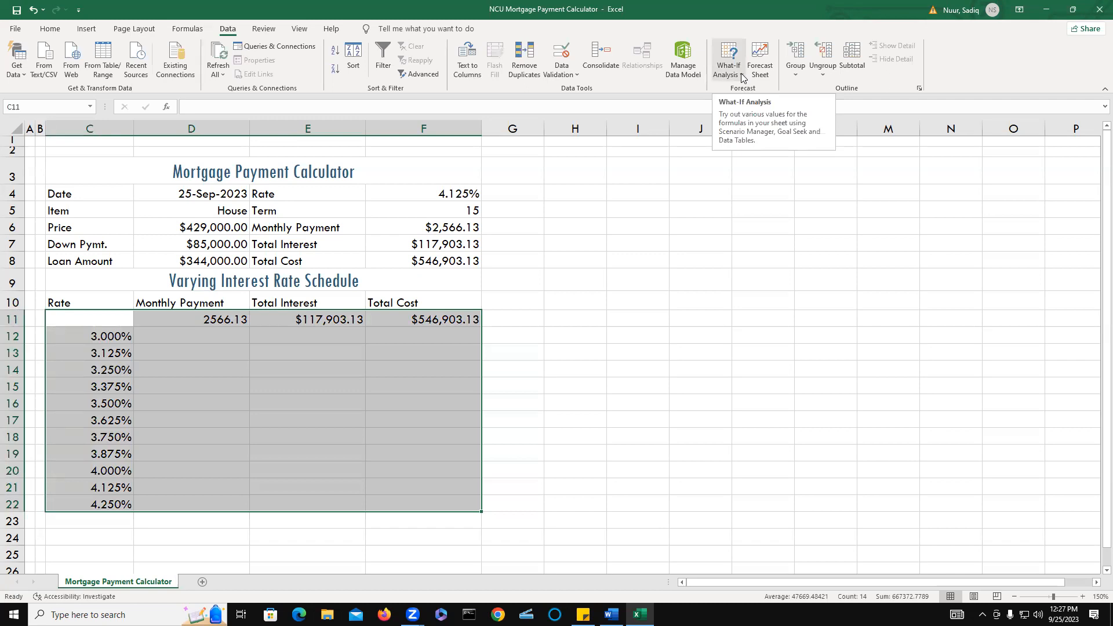
left_click(743, 77)
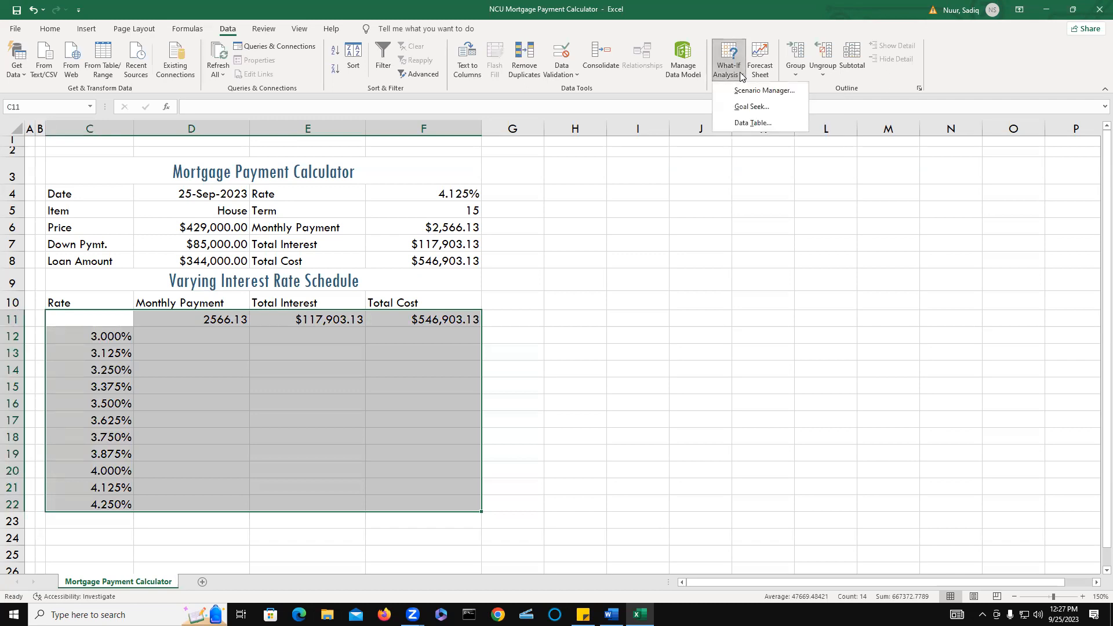
left_click(754, 127)
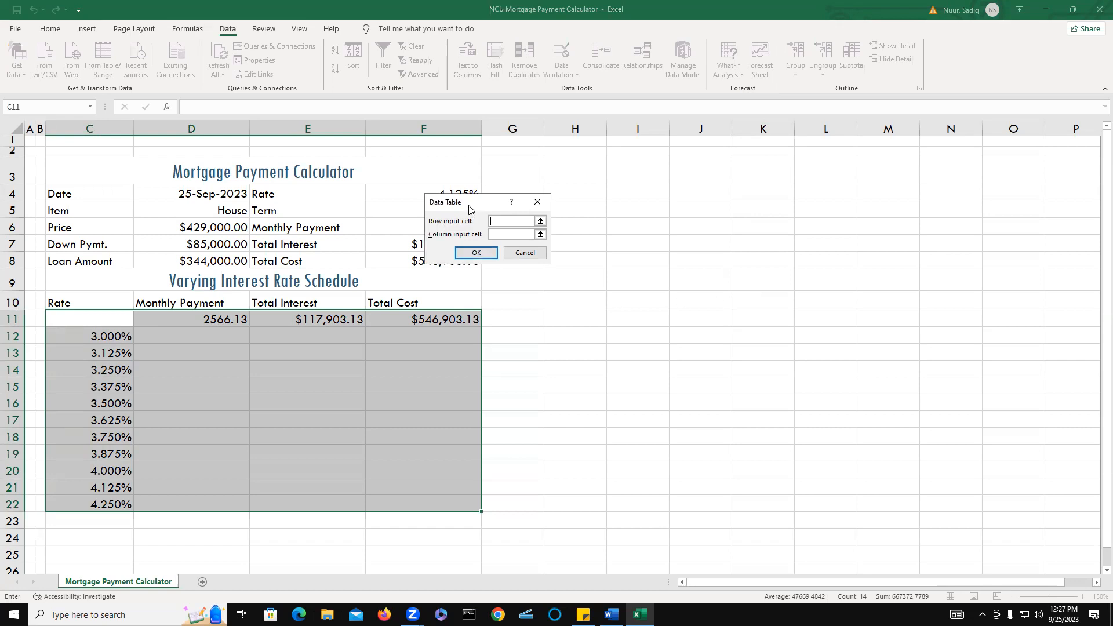
left_click_drag(479, 208, 588, 221)
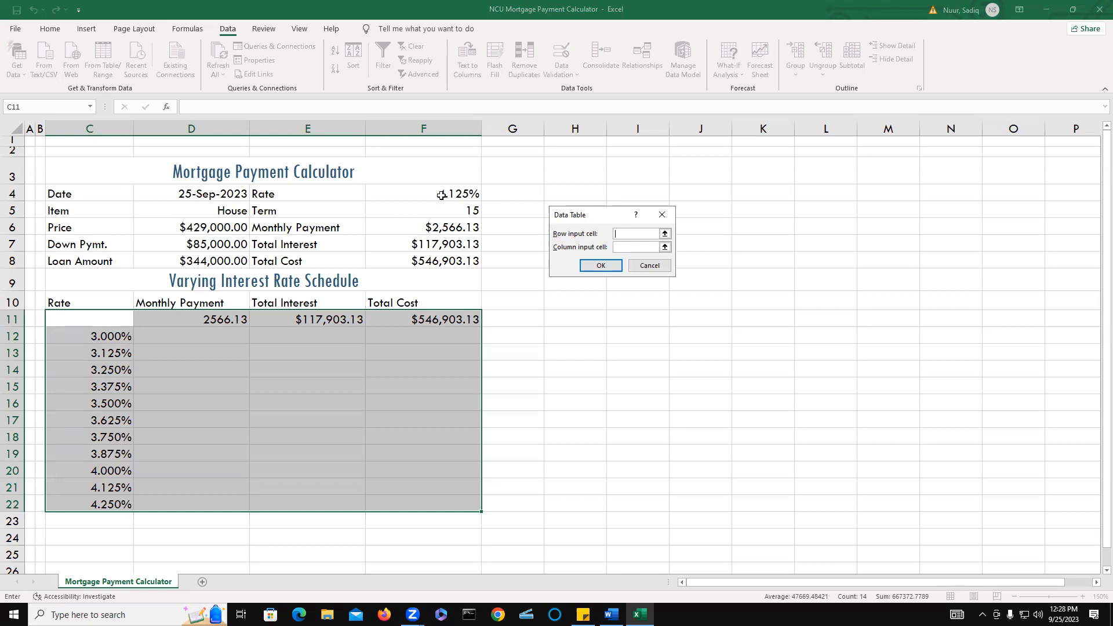
left_click(626, 247)
left_click(451, 201)
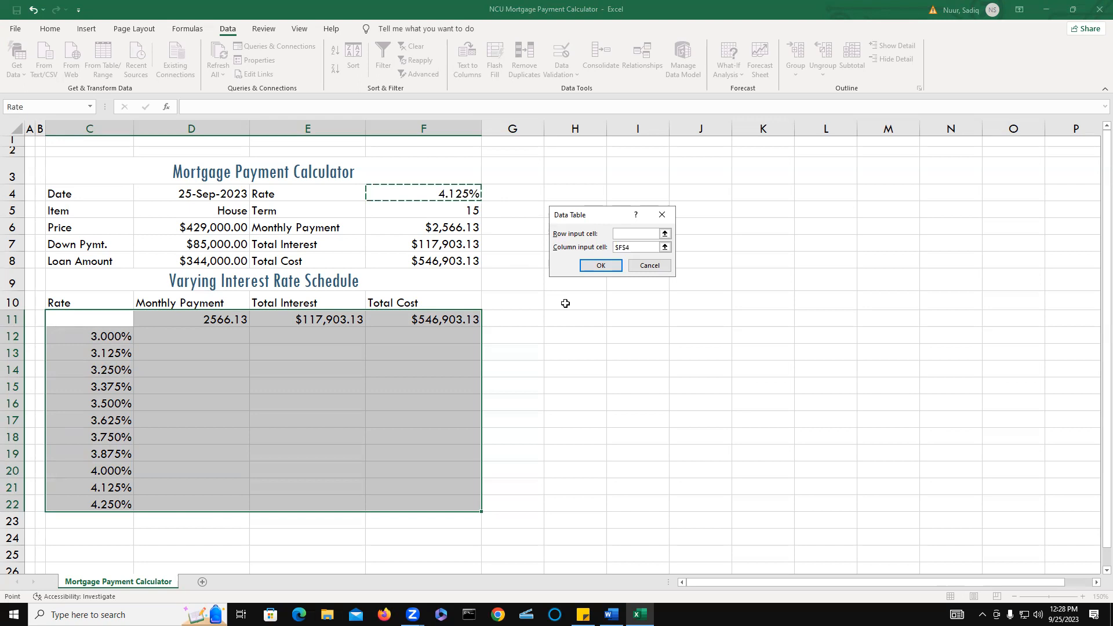
left_click(600, 266)
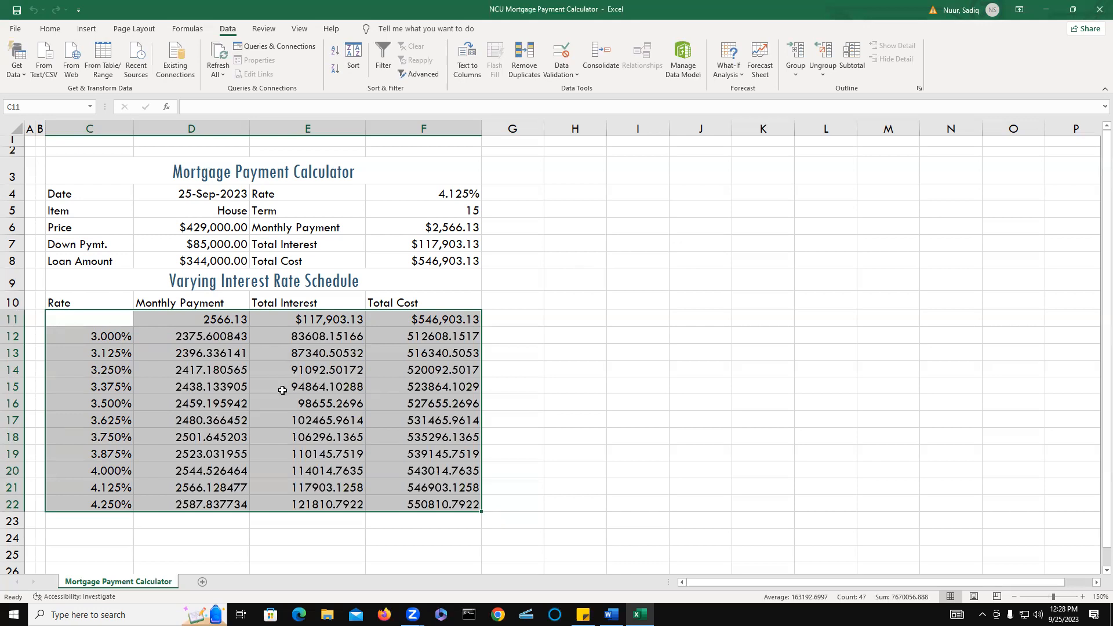
Display the data table results in D12:F22 with two decimal places.
left_click_drag(214, 338, 416, 505)
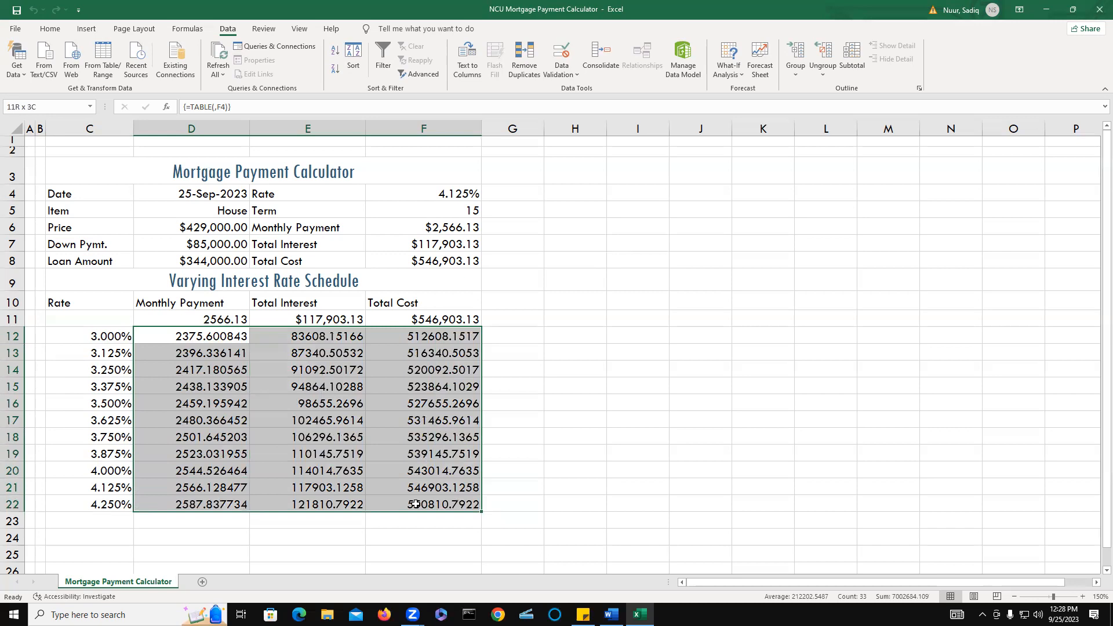
left_click_drag(416, 504, 416, 504)
left_click(49, 29)
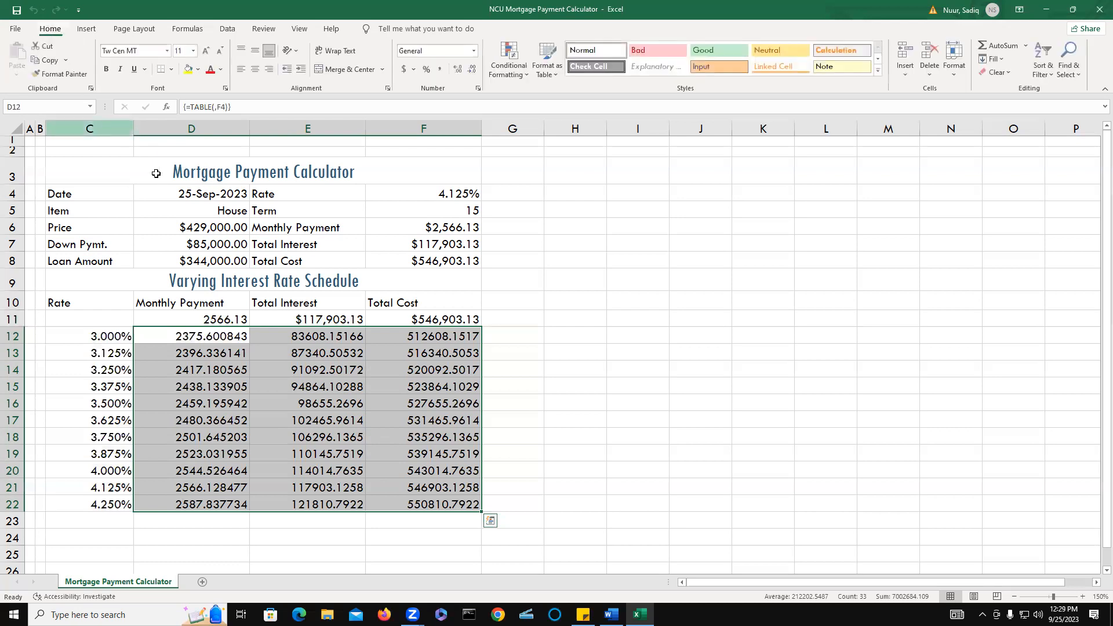
key("ctrl+q")
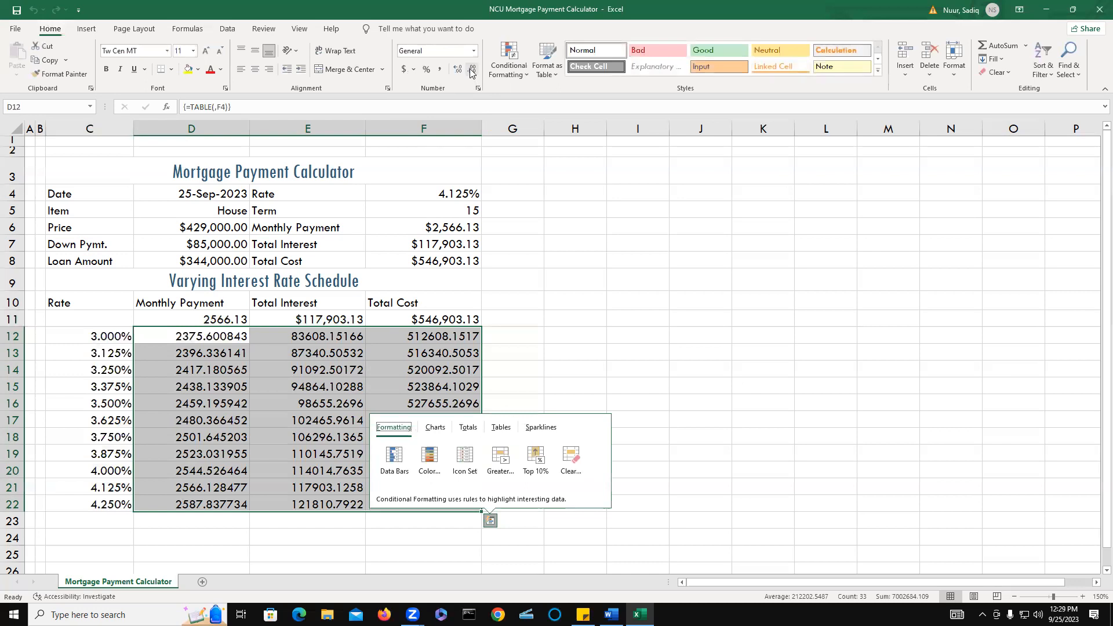
left_click(471, 70)
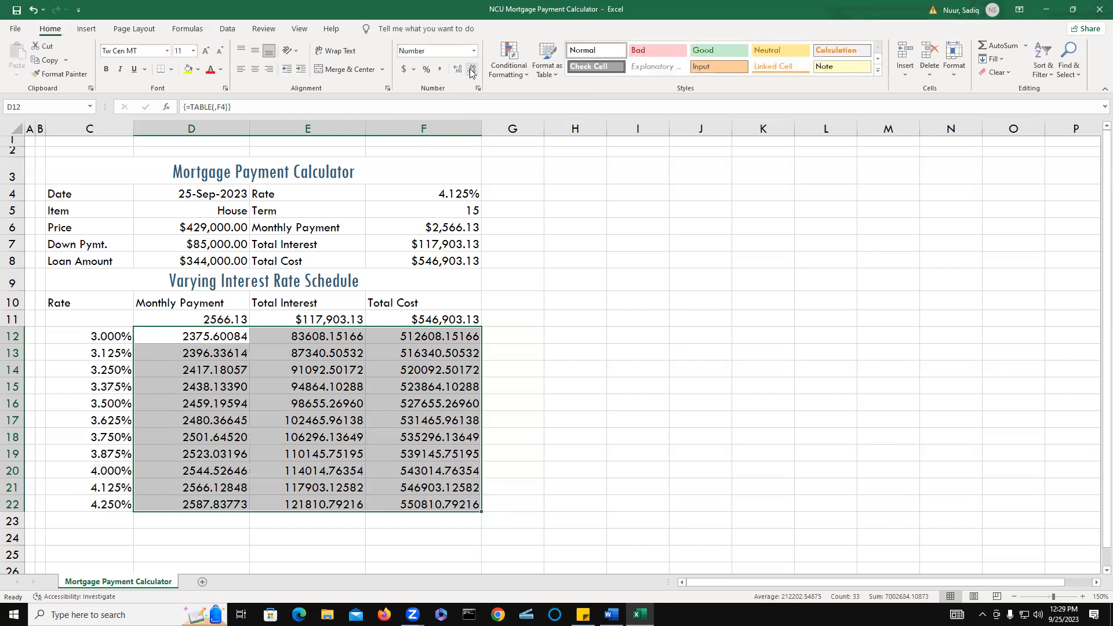
left_click(471, 71)
left_click(472, 70)
left_click(472, 71)
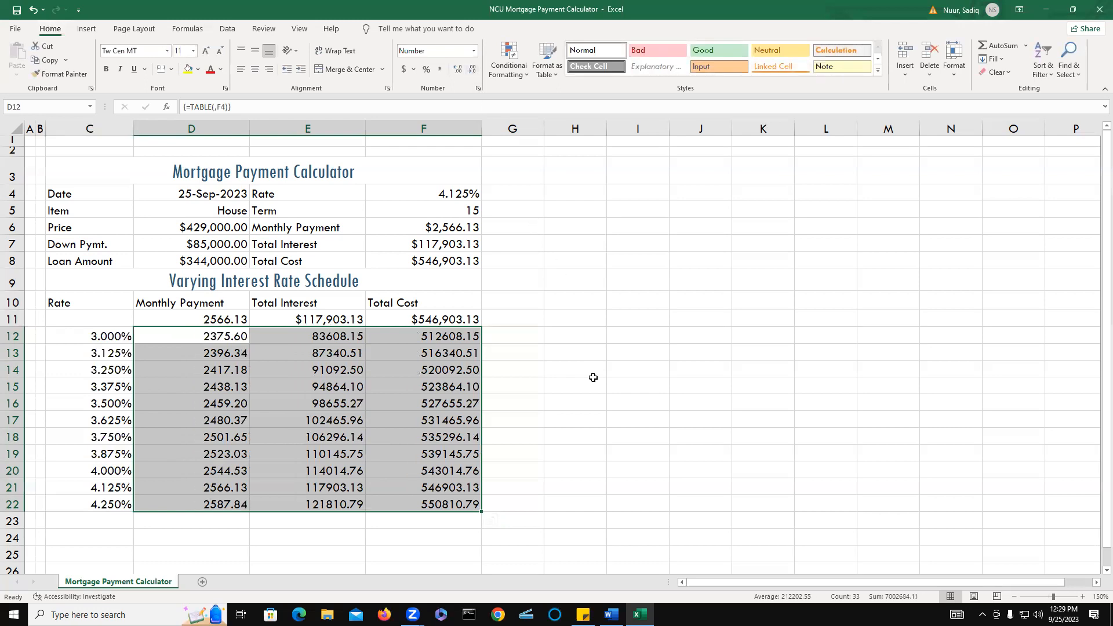
left_click(424, 536)
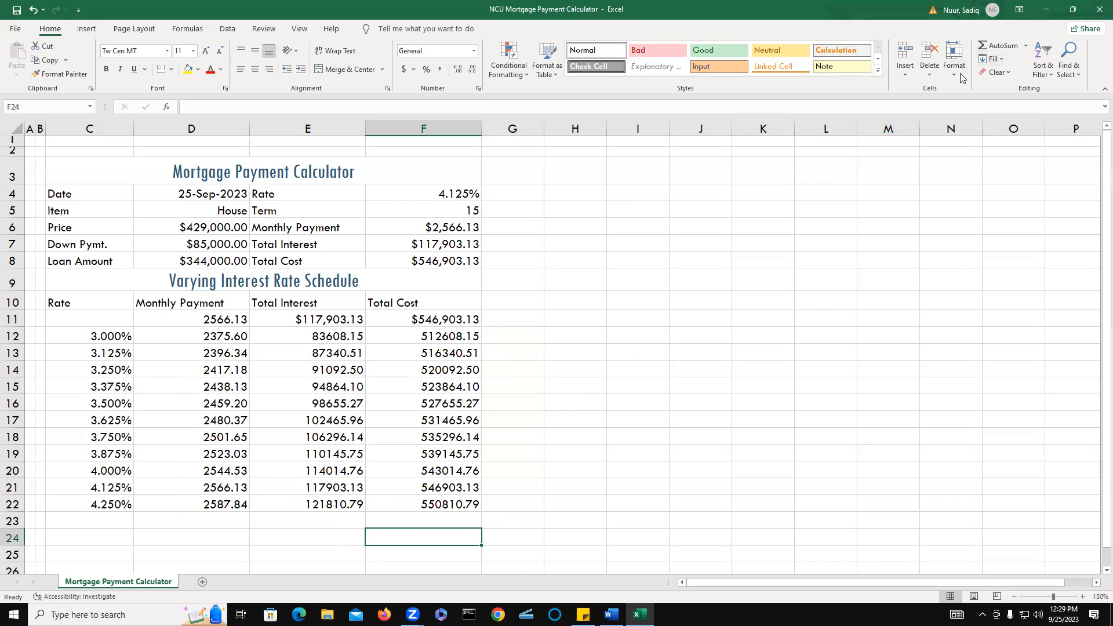
left_click(74, 306)
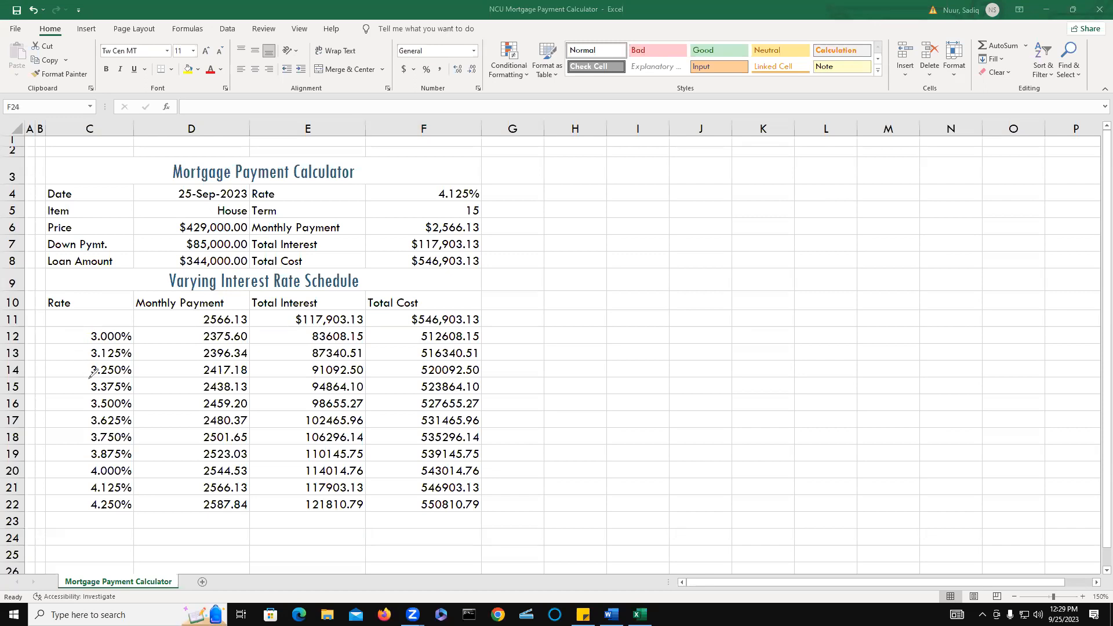
mouse_move(86, 479)
left_mouse_down()
mouse_move(96, 497)
mouse_move(138, 496)
mouse_move(134, 474)
mouse_move(85, 476)
left_mouse_up()
left_click_drag(152, 487, 197, 492)
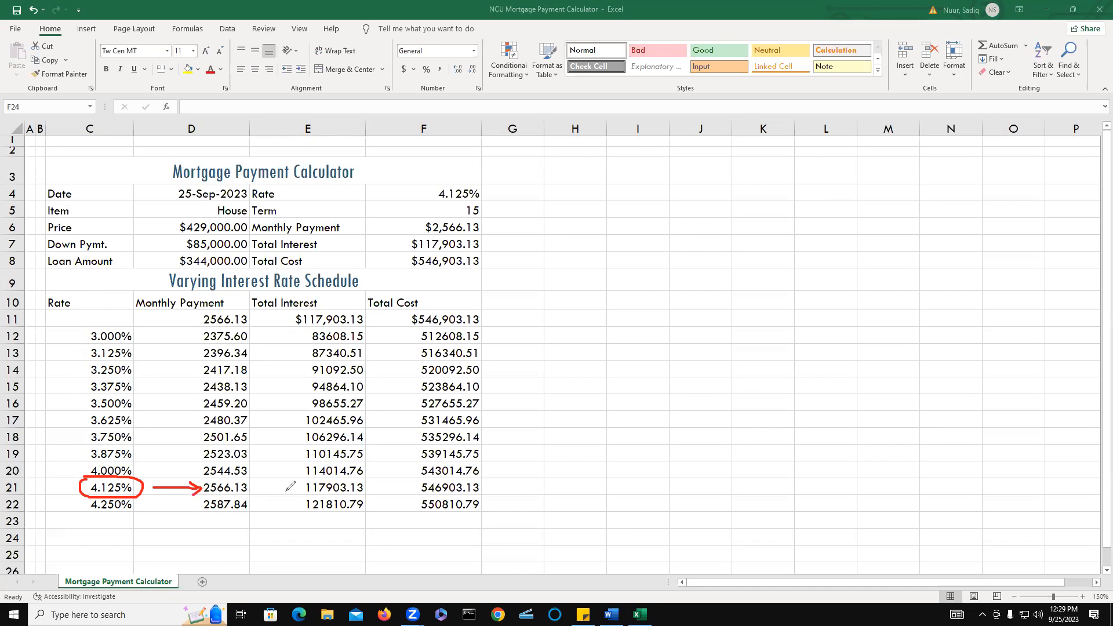
mouse_move(297, 480)
left_mouse_down()
mouse_move(299, 498)
mouse_move(351, 497)
mouse_move(374, 477)
mouse_move(301, 481)
left_mouse_up()
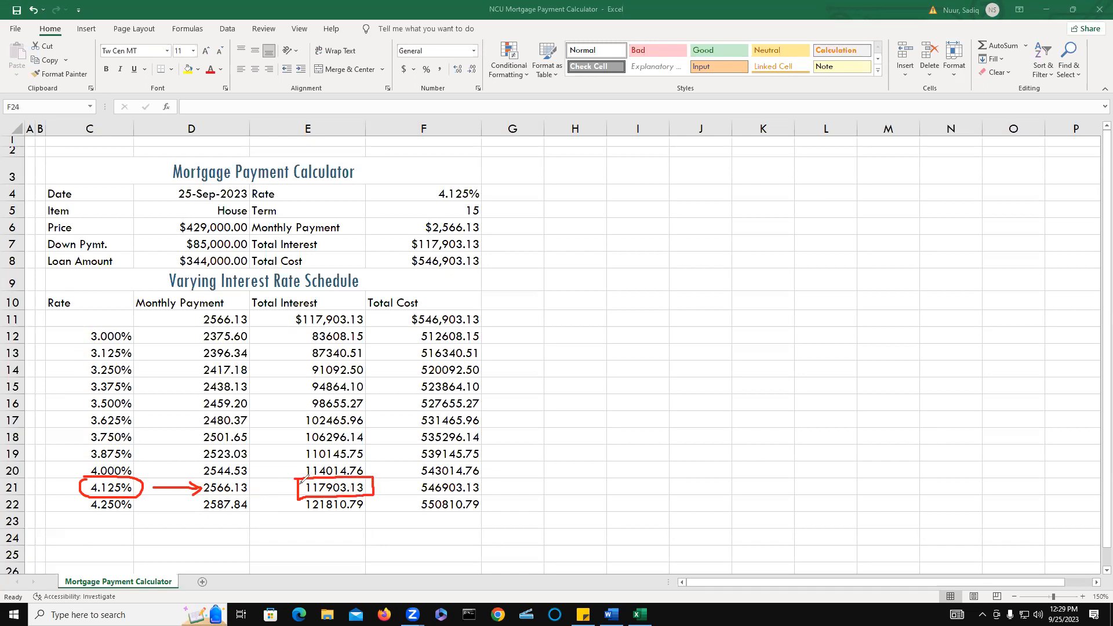
mouse_move(407, 478)
left_mouse_down()
mouse_move(405, 497)
mouse_move(489, 494)
mouse_move(488, 477)
mouse_move(408, 477)
left_mouse_up()
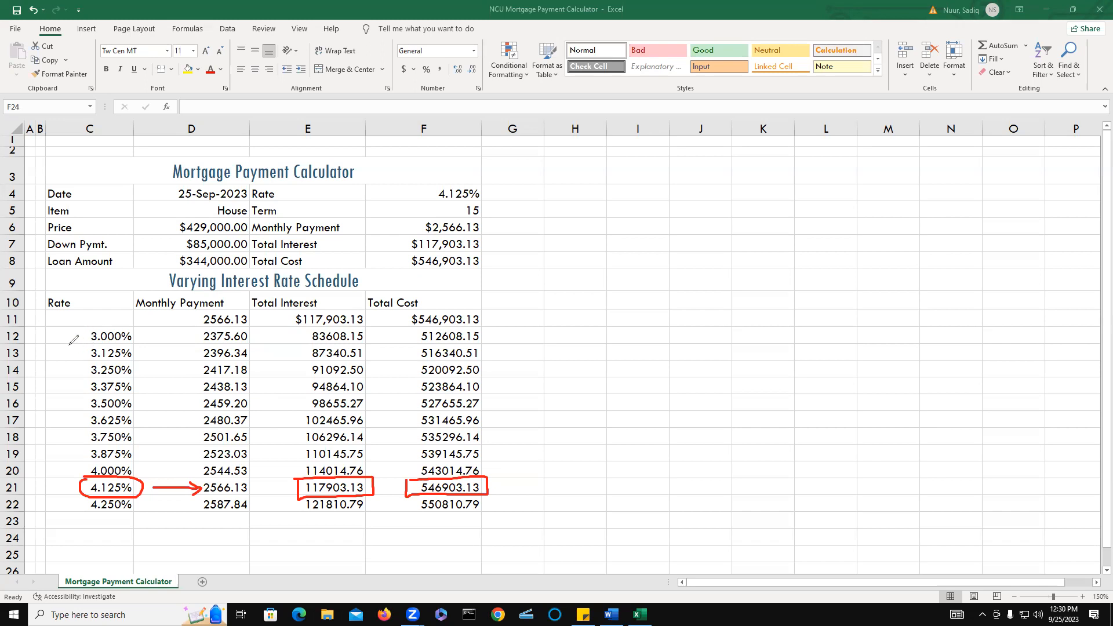
mouse_move(45, 346)
left_mouse_down()
mouse_move(47, 361)
mouse_move(137, 364)
mouse_move(136, 341)
mouse_move(44, 341)
left_mouse_up()
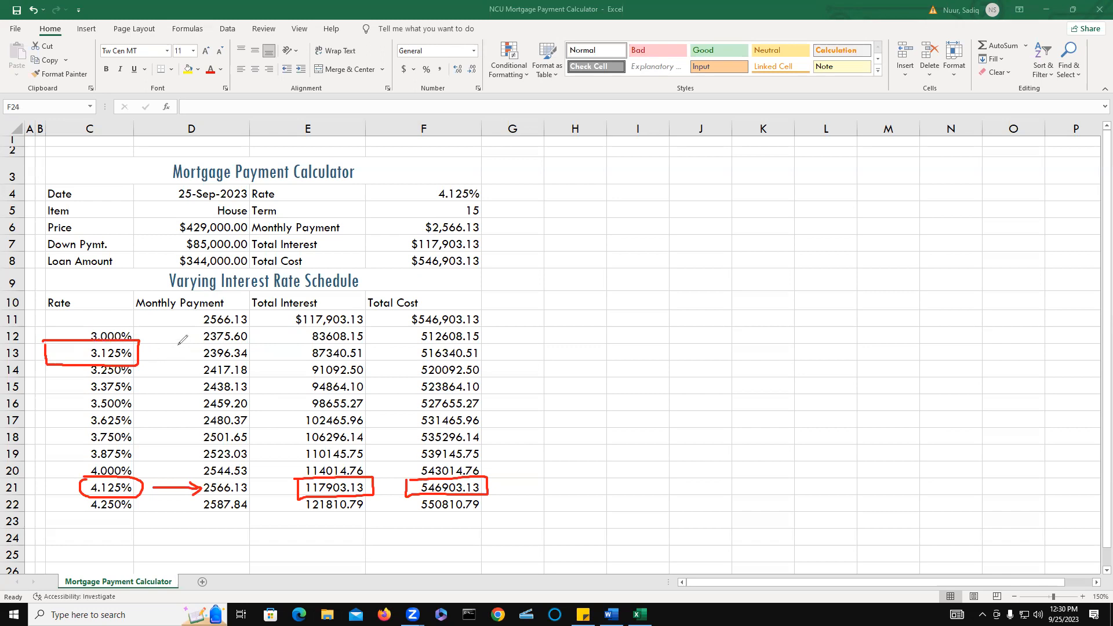
mouse_move(175, 362)
left_mouse_down()
mouse_move(177, 344)
mouse_move(264, 344)
left_mouse_up()
left_click_drag(263, 359, 174, 362)
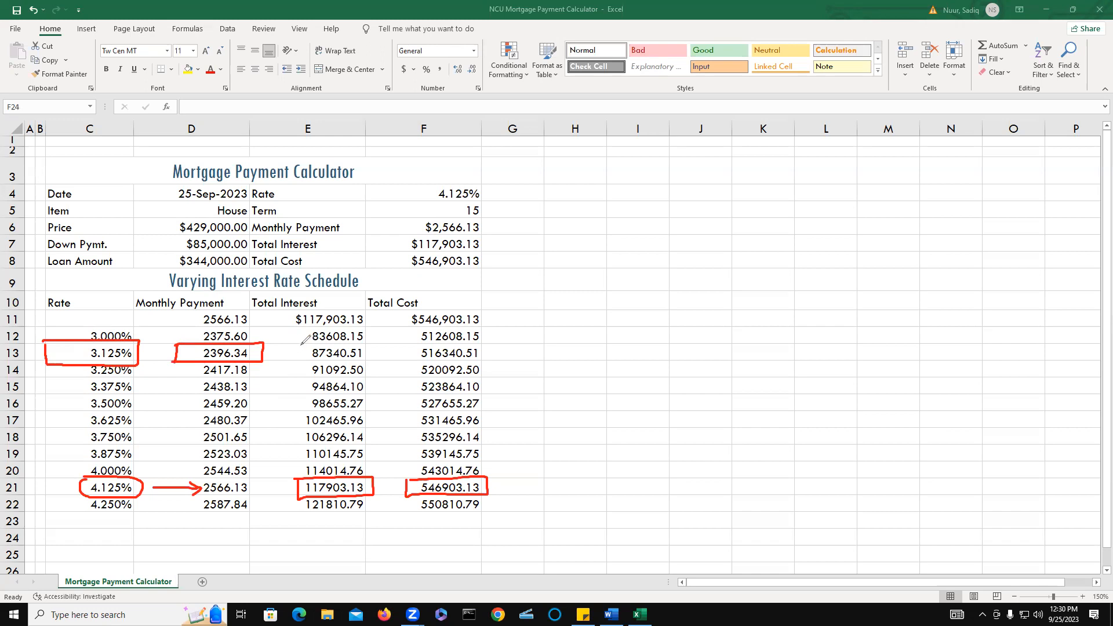
mouse_move(302, 346)
left_mouse_down()
mouse_move(299, 361)
mouse_move(322, 345)
mouse_move(367, 344)
mouse_move(367, 358)
mouse_move(300, 360)
left_mouse_up()
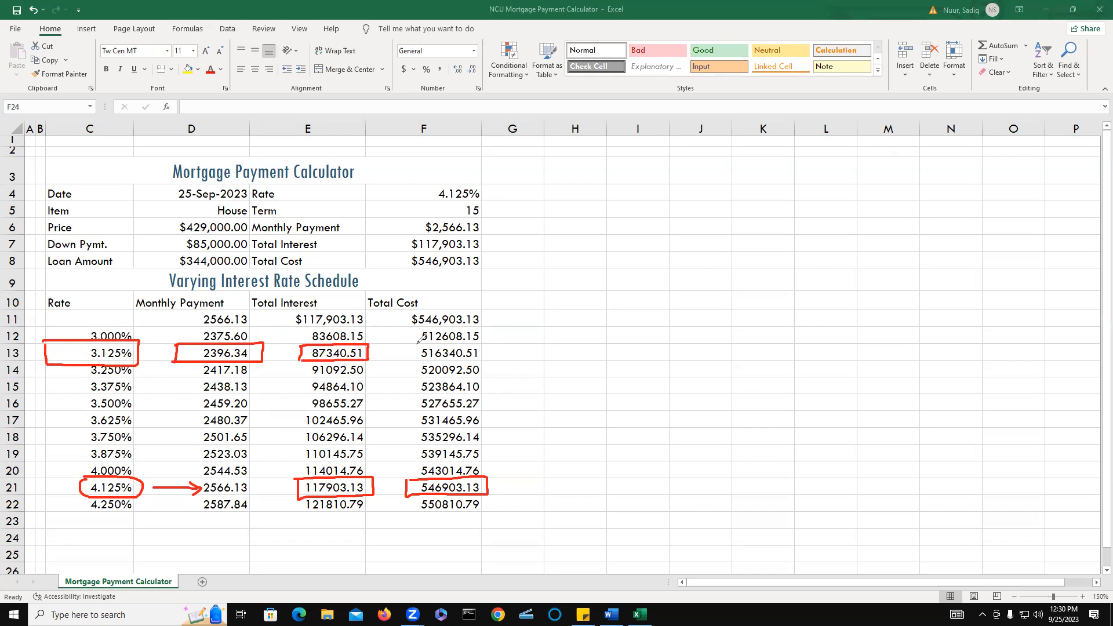
mouse_move(416, 346)
left_mouse_down()
mouse_move(411, 359)
mouse_move(495, 347)
mouse_move(480, 359)
left_mouse_up()
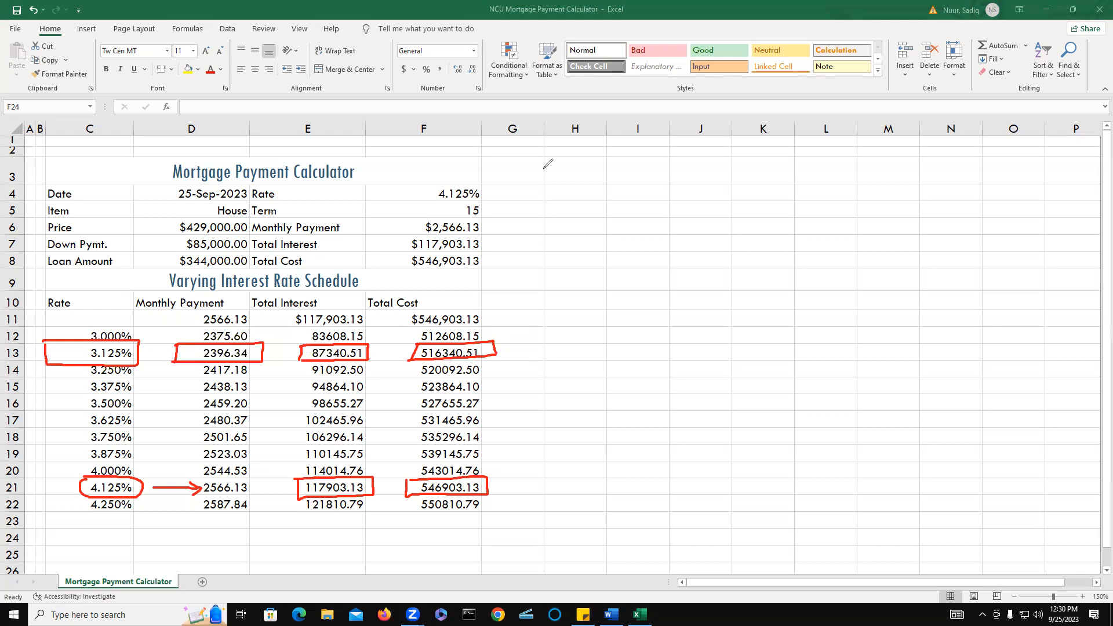
key("e")
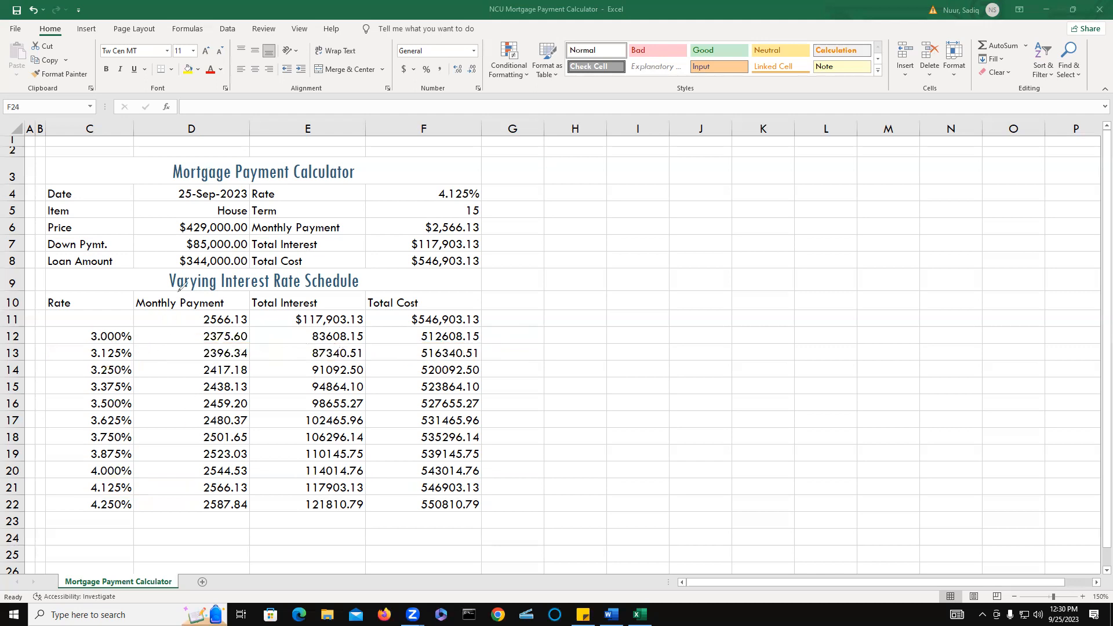
left_click_drag(70, 328, 69, 390)
mouse_move(60, 458)
left_mouse_down()
mouse_move(56, 527)
mouse_move(163, 523)
mouse_move(160, 331)
mouse_move(72, 322)
left_mouse_up()
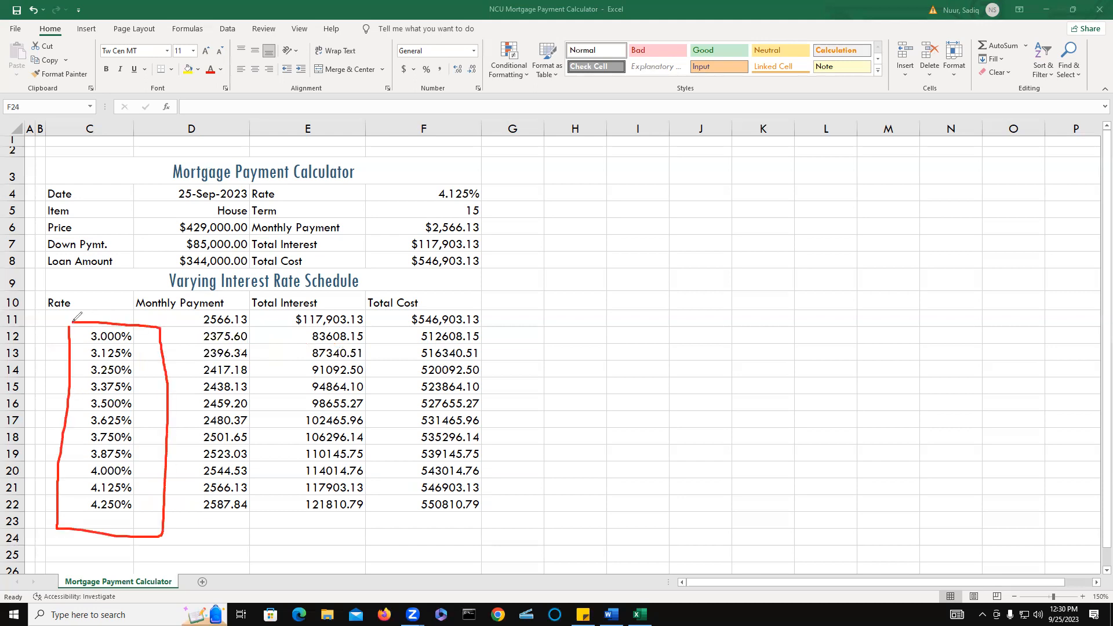
mouse_move(196, 316)
left_mouse_down()
mouse_move(185, 525)
mouse_move(277, 525)
mouse_move(269, 313)
mouse_move(196, 315)
left_mouse_up()
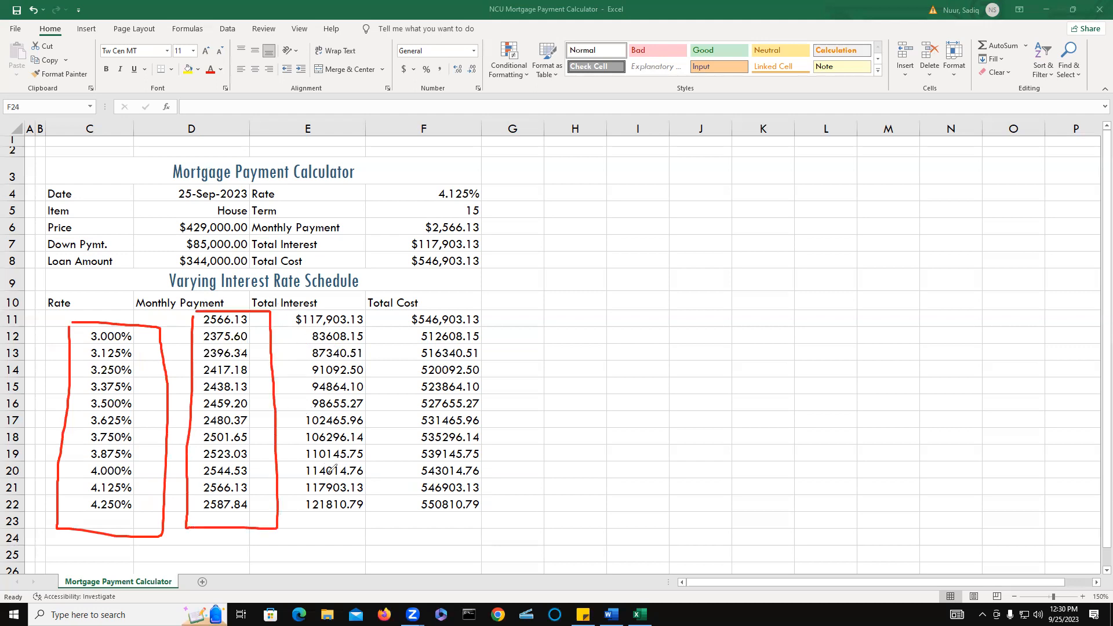
mouse_move(400, 317)
left_mouse_down()
mouse_move(440, 525)
mouse_move(497, 306)
mouse_move(437, 301)
mouse_move(393, 313)
left_mouse_up()
mouse_move(290, 313)
left_mouse_down()
mouse_move(291, 531)
mouse_move(376, 533)
mouse_move(380, 312)
mouse_move(282, 311)
left_mouse_up()
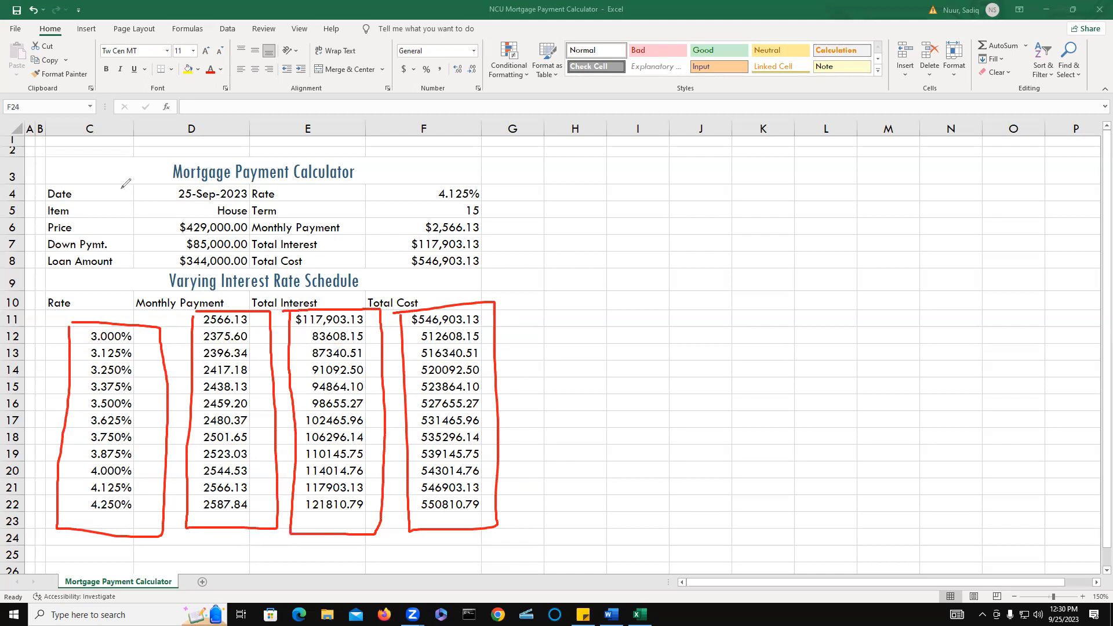
mouse_move(44, 187)
left_mouse_down()
mouse_move(39, 259)
mouse_move(208, 264)
left_mouse_up()
mouse_move(304, 264)
left_mouse_down()
mouse_move(452, 268)
mouse_move(501, 179)
mouse_move(270, 195)
left_mouse_up()
left_click_drag(186, 186, 43, 187)
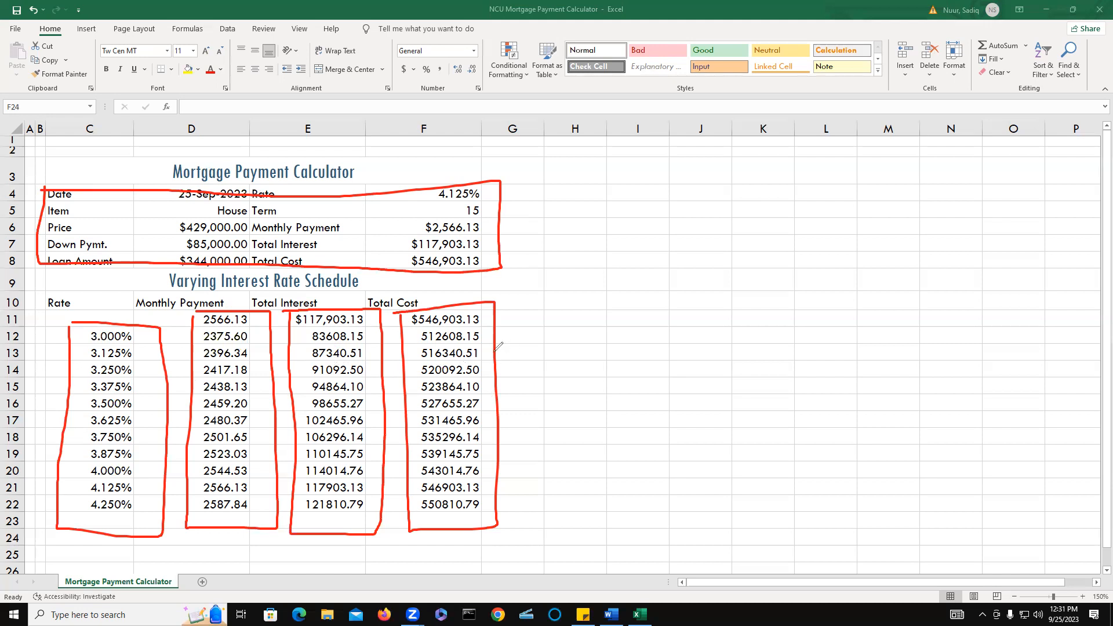
left_click(674, 96)
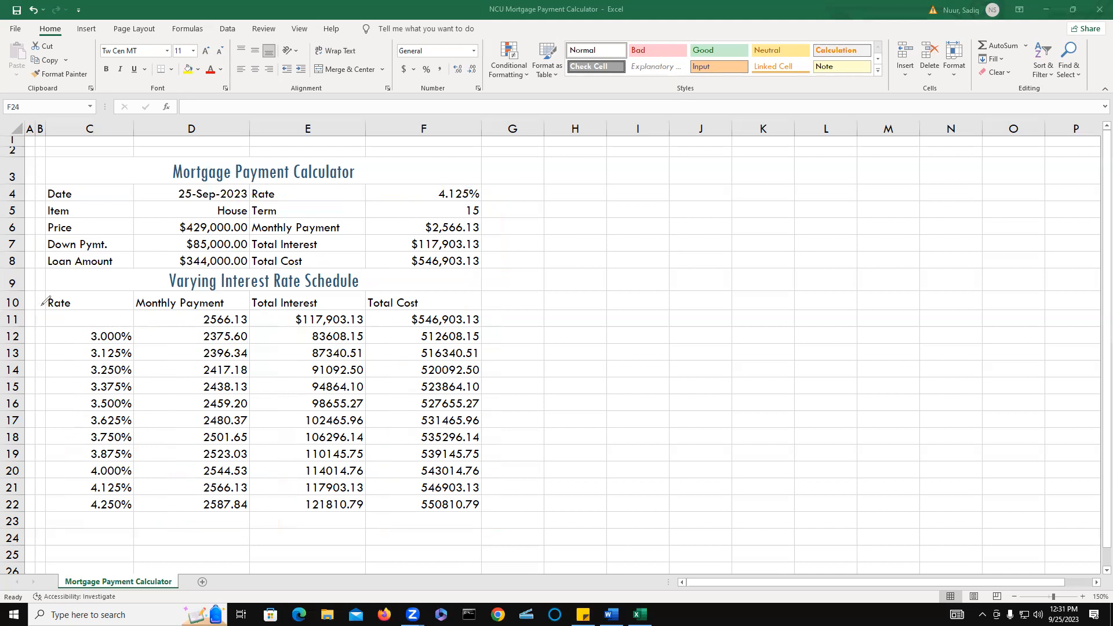
mouse_move(40, 295)
left_mouse_down()
mouse_move(42, 499)
mouse_move(103, 529)
mouse_move(415, 543)
left_mouse_up()
mouse_move(495, 532)
left_mouse_down()
mouse_move(528, 450)
mouse_move(514, 263)
mouse_move(33, 284)
mouse_move(39, 297)
left_mouse_up()
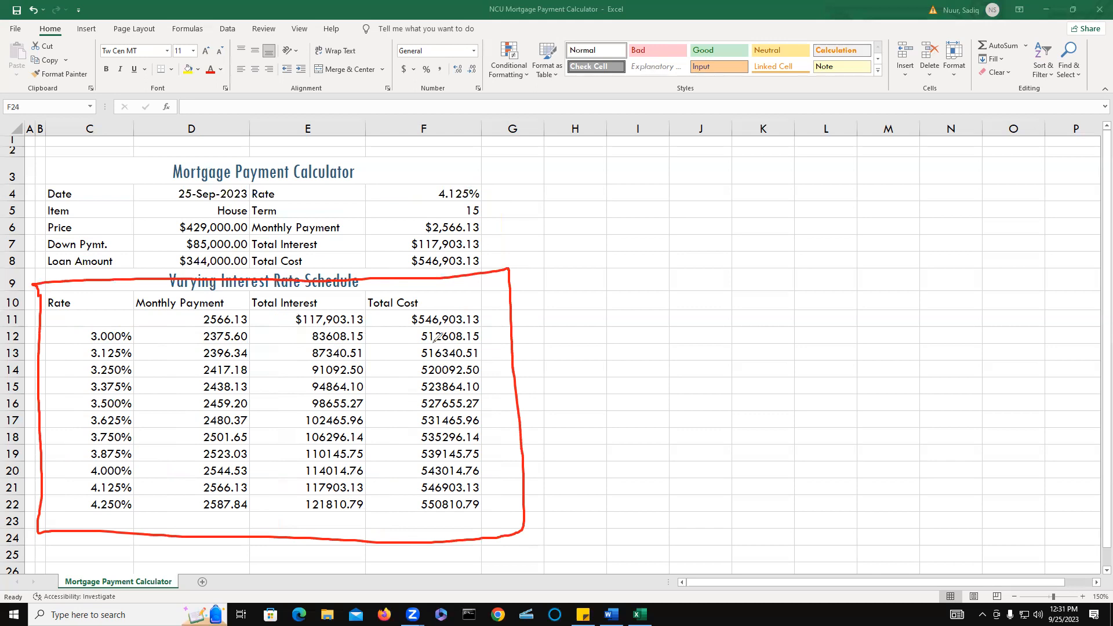
left_click(688, 95)
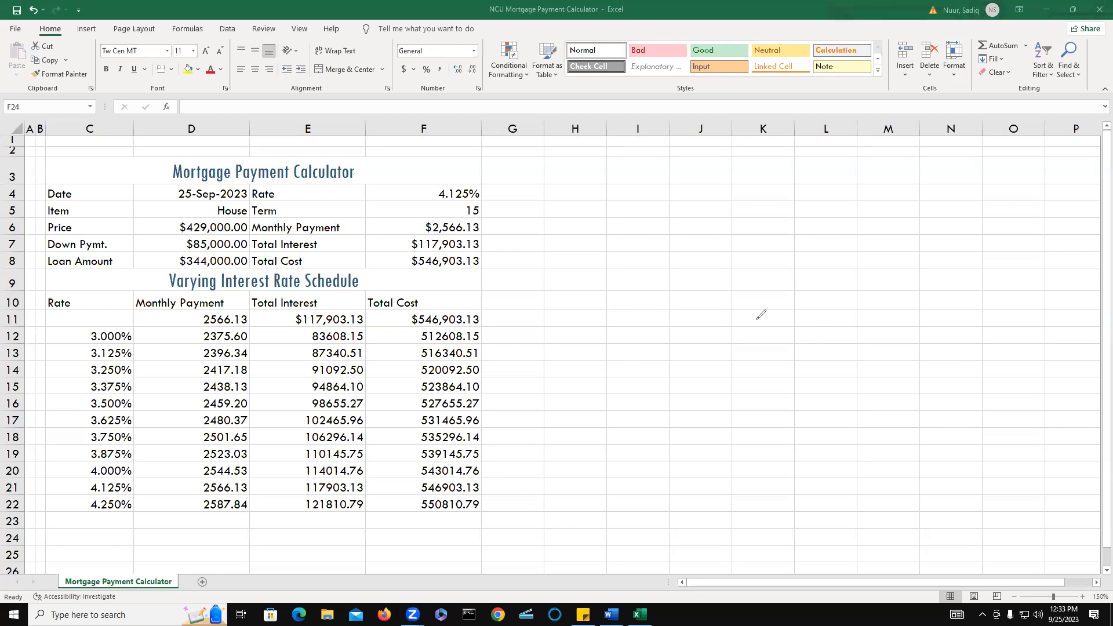
mouse_move(727, 421)
left_mouse_down()
mouse_move(675, 348)
mouse_move(761, 390)
mouse_move(736, 378)
left_mouse_up()
mouse_move(764, 381)
left_mouse_down()
mouse_move(778, 345)
mouse_move(808, 361)
left_mouse_up()
mouse_move(840, 328)
left_mouse_down()
mouse_move(818, 336)
mouse_move(861, 315)
left_mouse_up()
left_click(837, 317)
mouse_move(845, 260)
left_mouse_down()
mouse_move(870, 309)
mouse_move(912, 251)
left_mouse_up()
left_click(895, 273)
mouse_move(912, 251)
left_mouse_down()
mouse_move(907, 276)
mouse_move(952, 265)
left_mouse_up()
mouse_move(935, 194)
left_mouse_down()
mouse_move(954, 227)
mouse_move(1001, 198)
mouse_move(986, 194)
mouse_move(1025, 185)
left_mouse_up()
left_click_drag(958, 219, 968, 241)
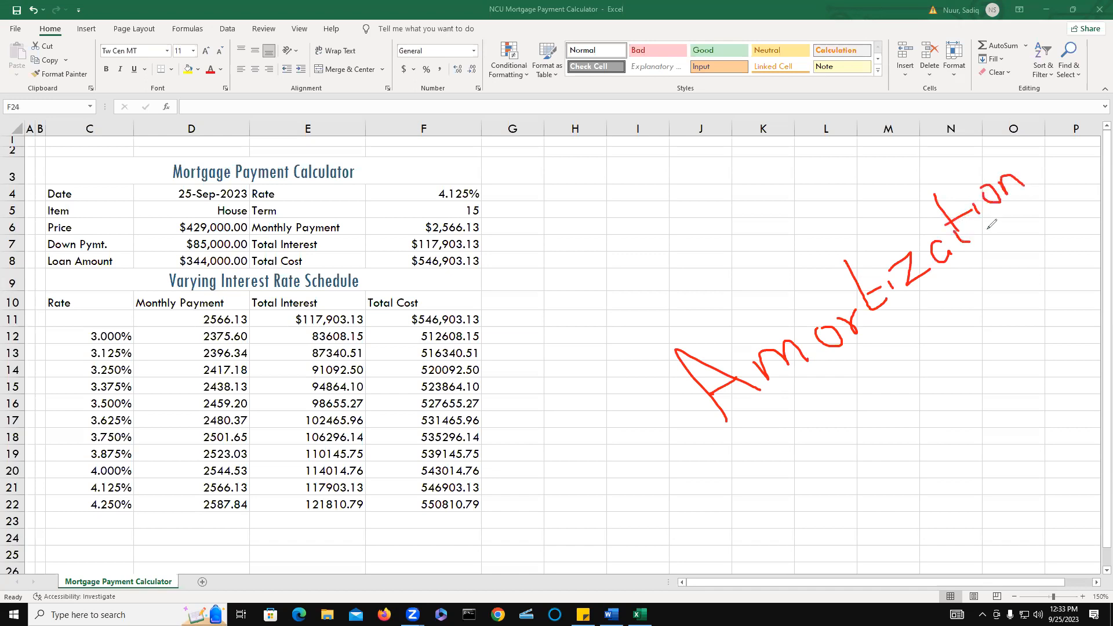
left_click_drag(937, 189, 958, 232)
mouse_move(831, 401)
left_mouse_down()
mouse_move(857, 443)
mouse_move(847, 456)
left_mouse_up()
mouse_move(873, 419)
left_mouse_down()
mouse_move(876, 408)
mouse_move(900, 429)
left_mouse_up()
left_click_drag(881, 358, 930, 398)
mouse_move(939, 383)
left_mouse_down()
mouse_move(940, 372)
mouse_move(965, 379)
left_mouse_up()
mouse_move(948, 301)
left_mouse_down()
mouse_move(968, 355)
mouse_move(1008, 318)
left_mouse_up()
mouse_move(995, 273)
left_mouse_down()
mouse_move(1038, 299)
mouse_move(1023, 319)
left_mouse_up()
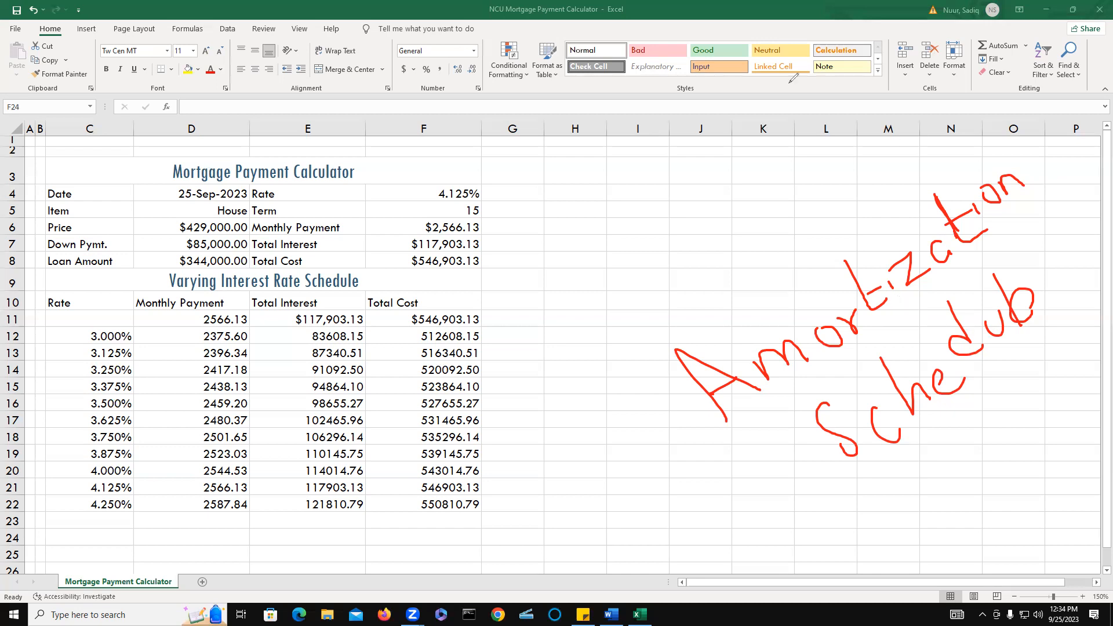
key("Escape")
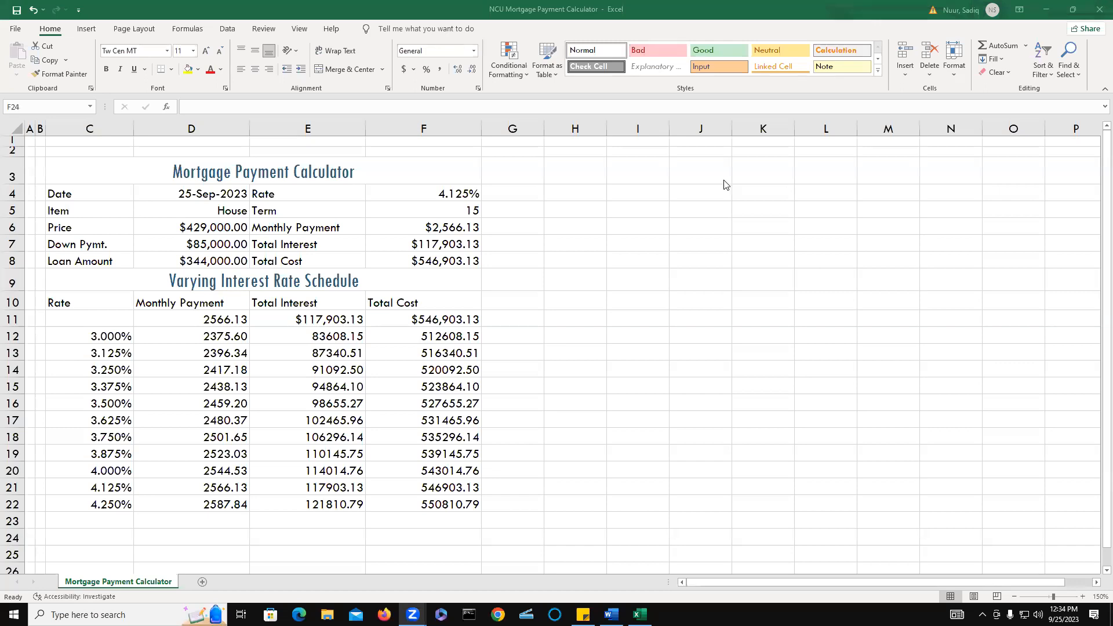
Narrow column G to a width of 0.92.
left_click(523, 124)
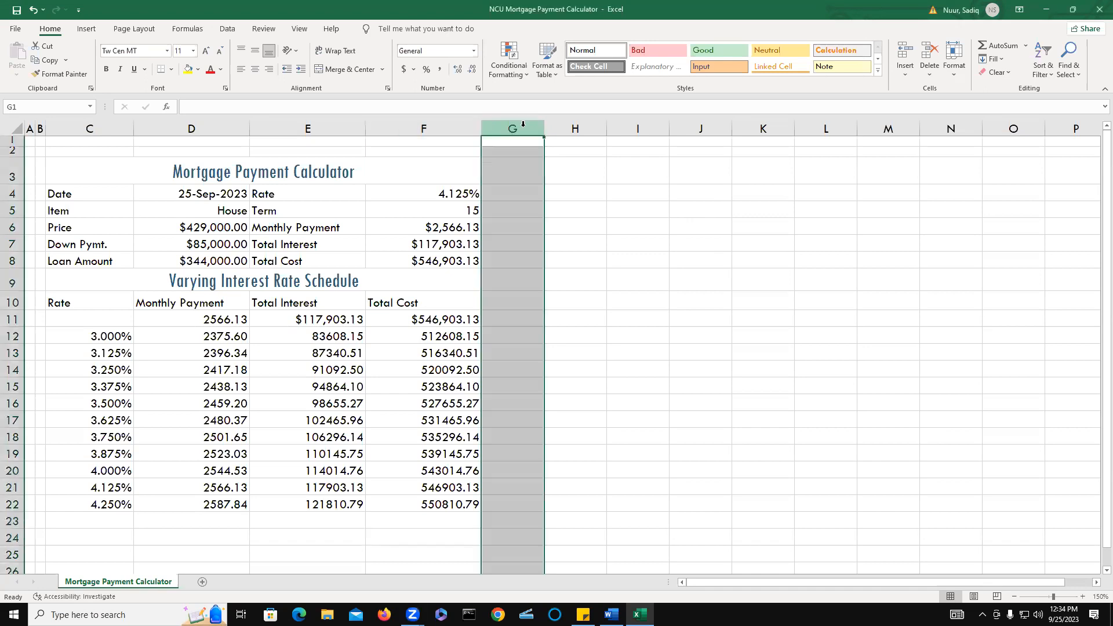
left_click_drag(544, 128, 544, 128)
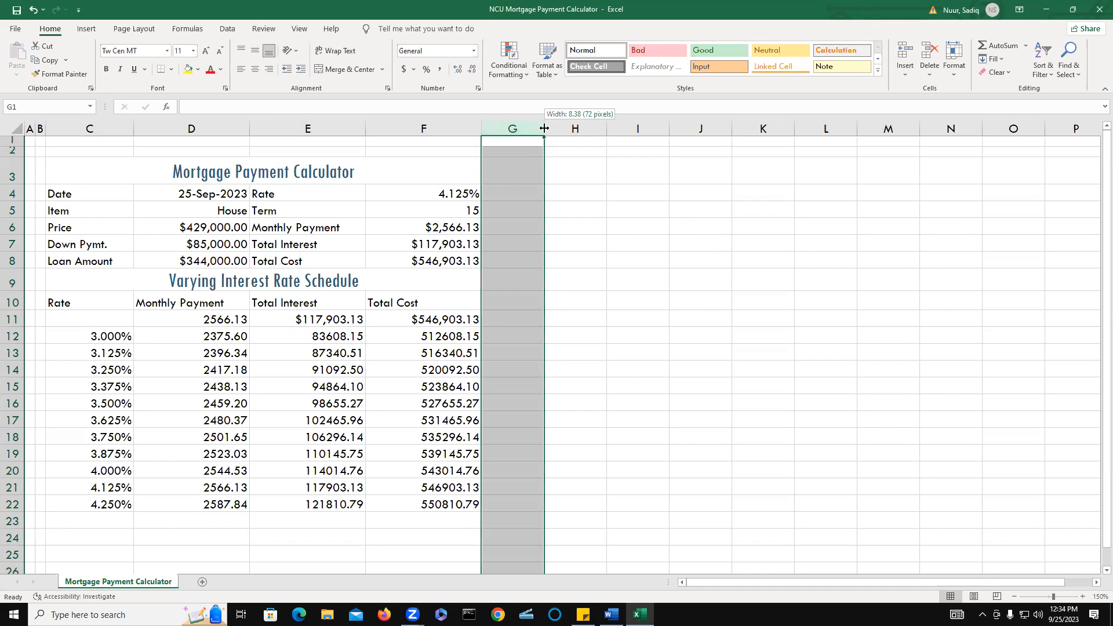
left_click_drag(545, 128, 492, 127)
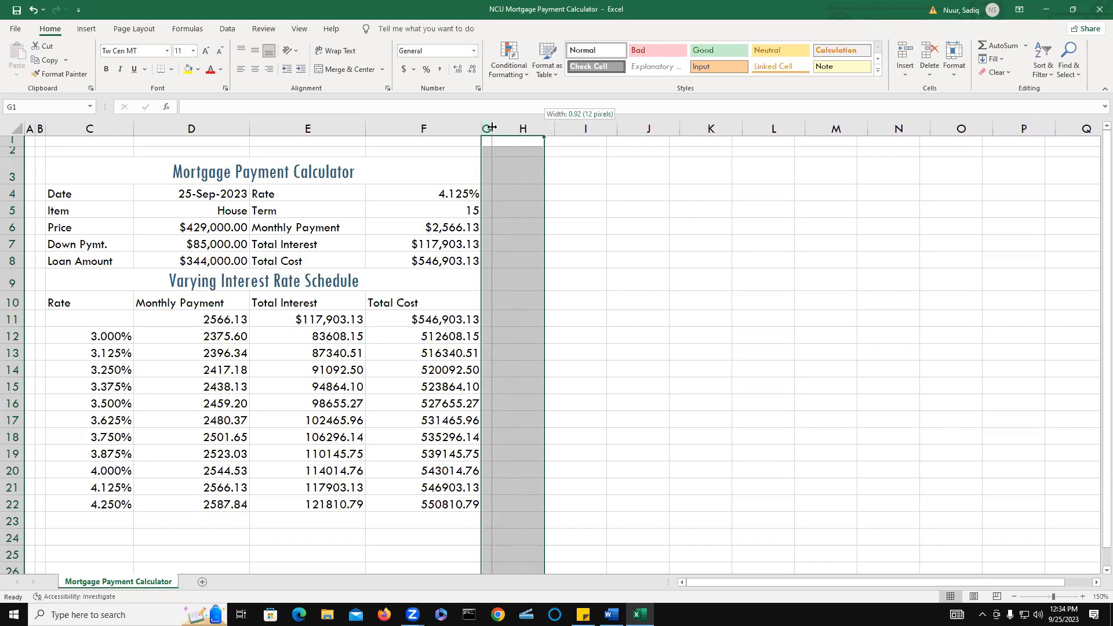
left_click_drag(492, 127, 492, 127)
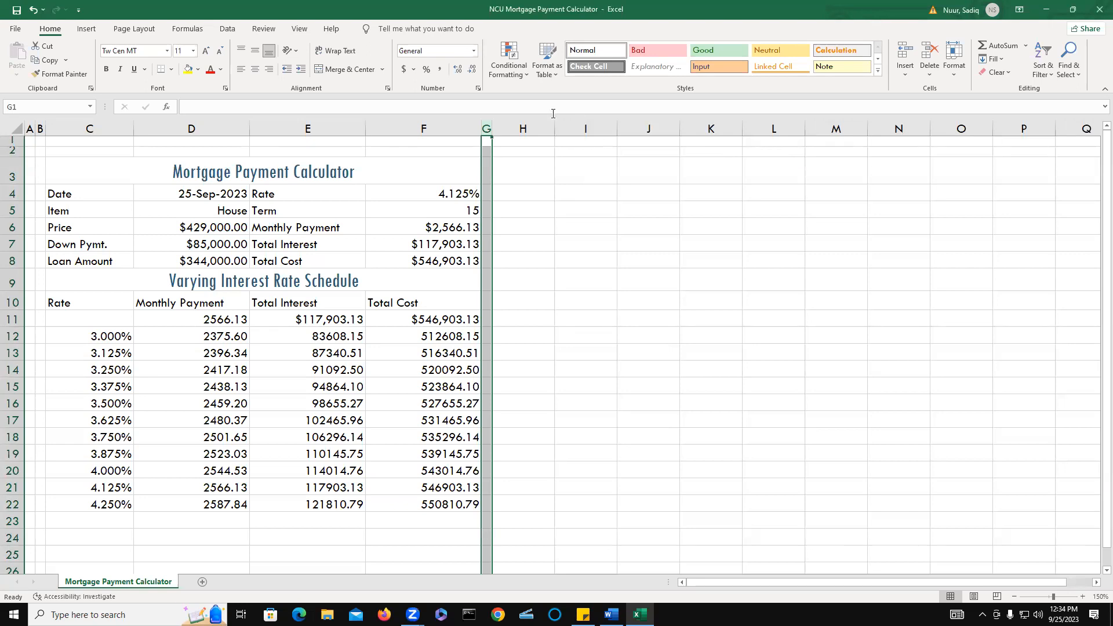
Reduce the width of column H to 6.00.
left_click(529, 125)
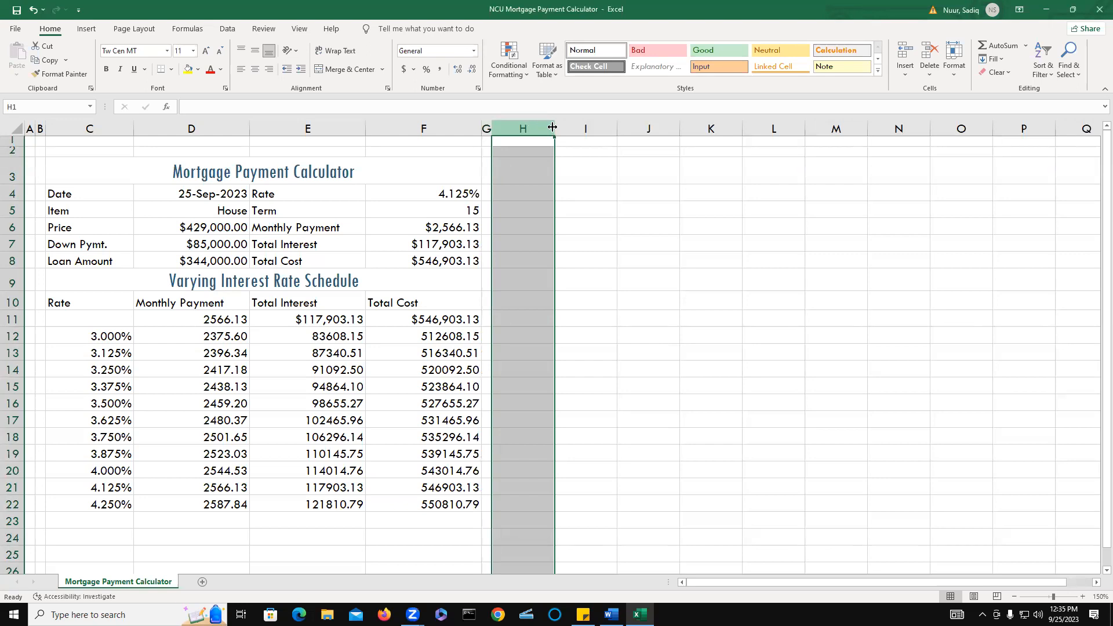
left_click_drag(554, 129, 537, 127)
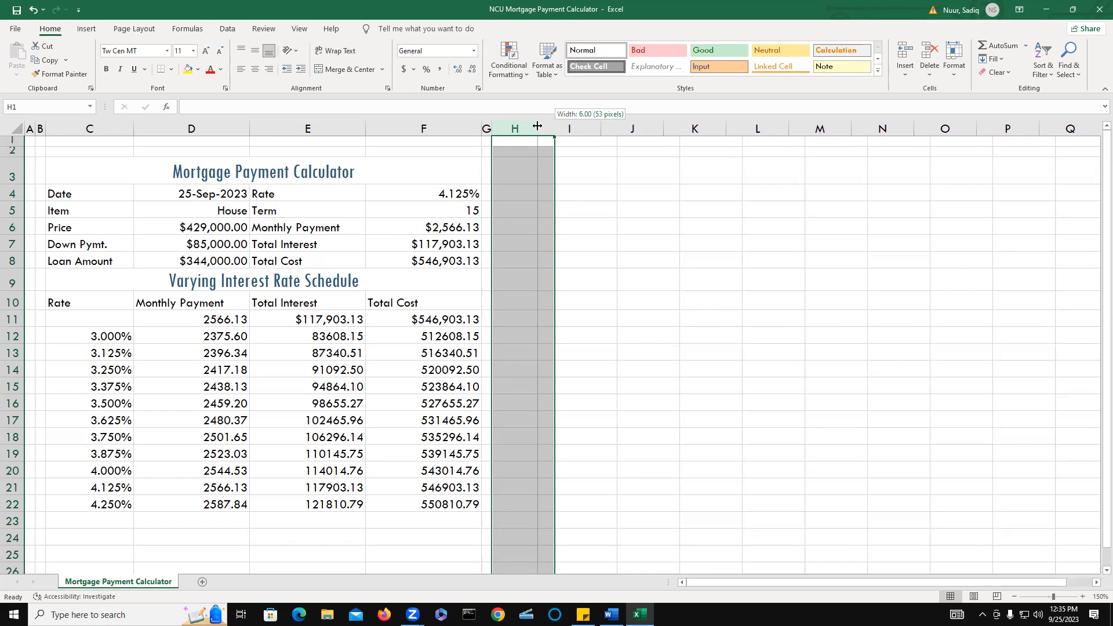
left_click_drag(537, 126, 538, 127)
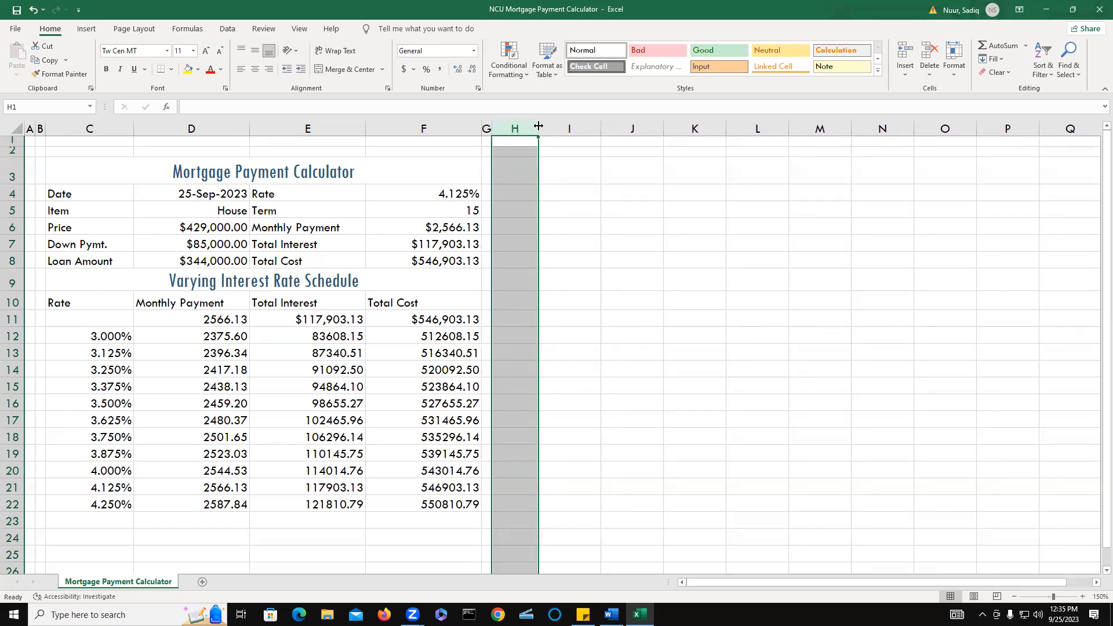
Widen columns I through L to a uniform width of 16.00.
left_click(579, 126)
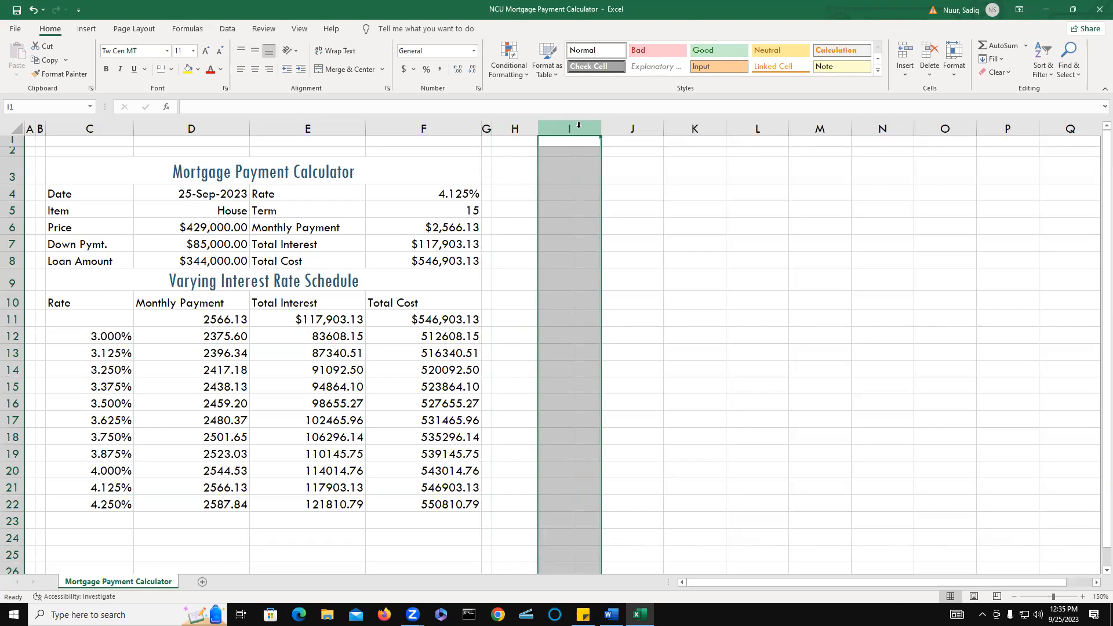
left_click(768, 127, "shift")
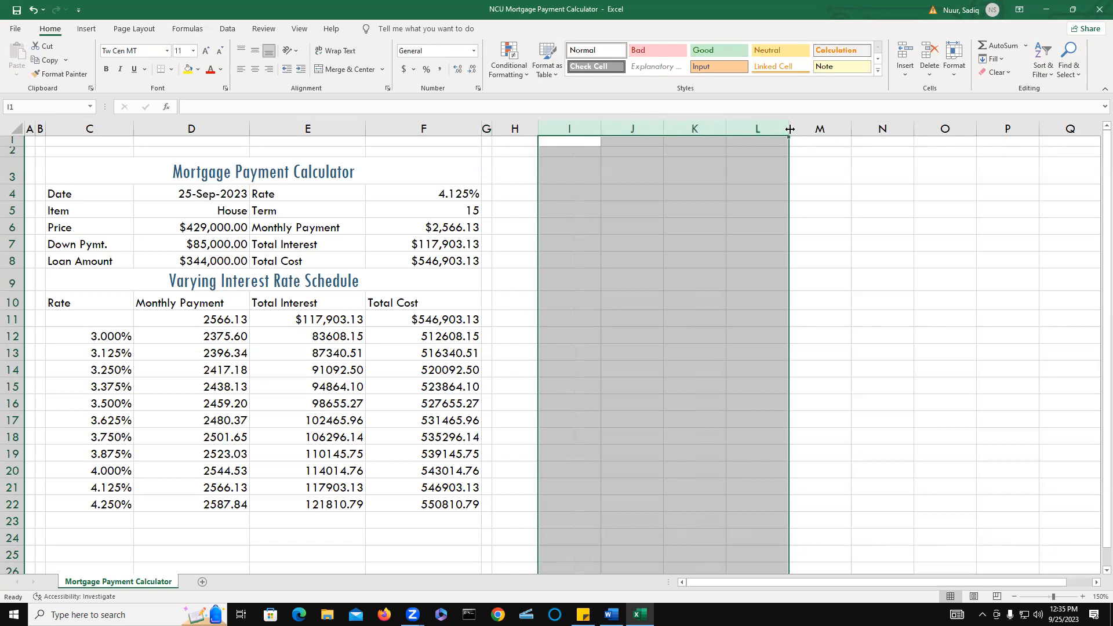
left_click_drag(788, 129, 842, 129)
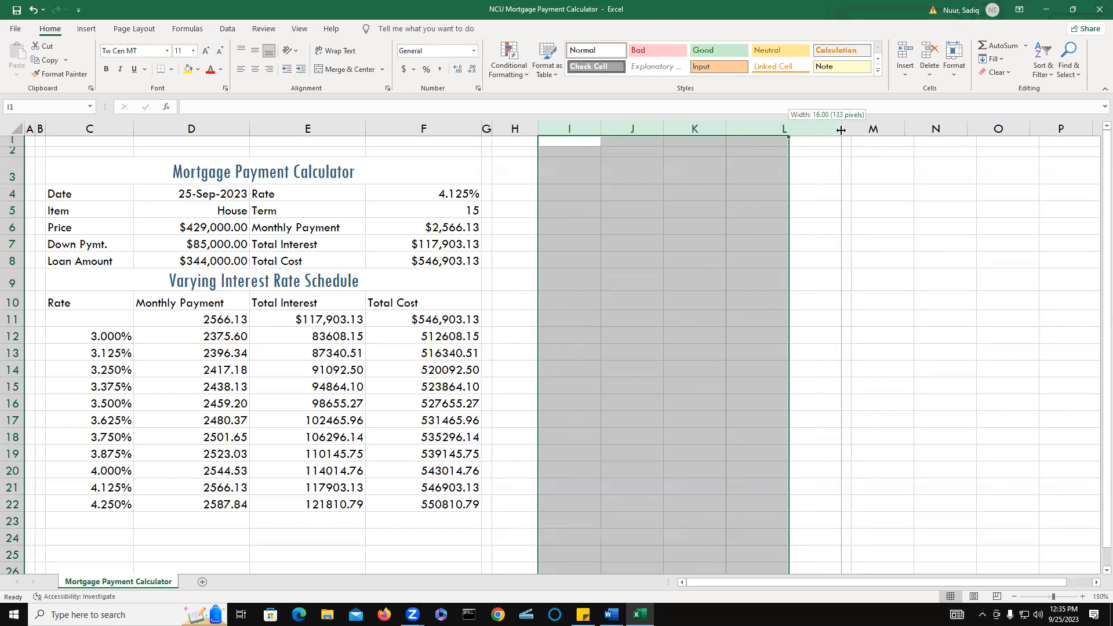
left_click_drag(841, 130, 842, 129)
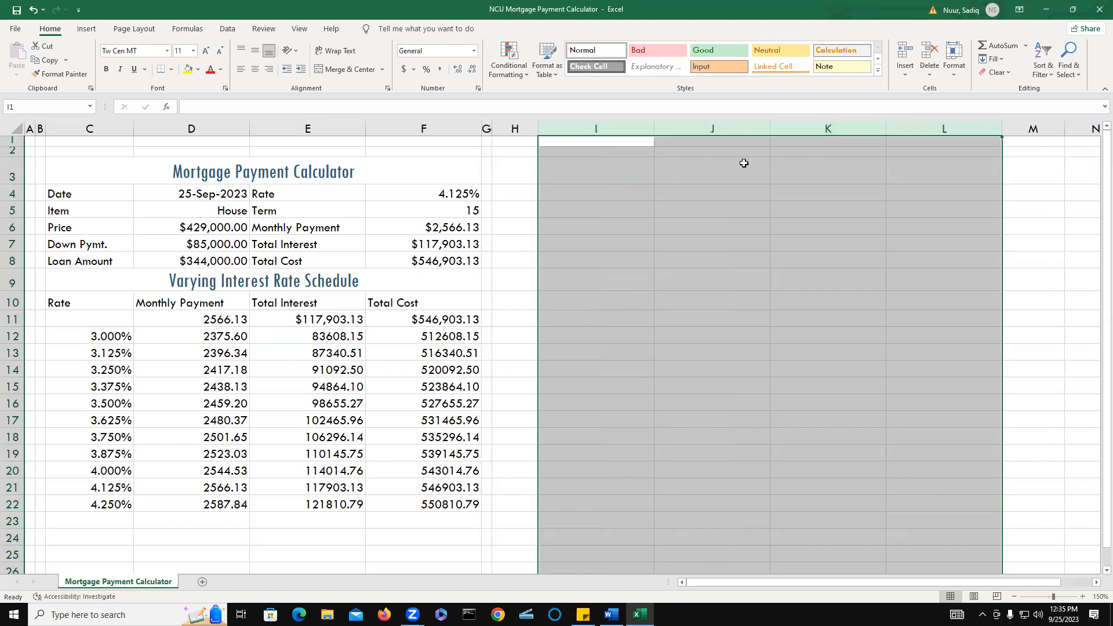
Enter the section title Amortization Schedule in cell H3.
left_click(513, 171)
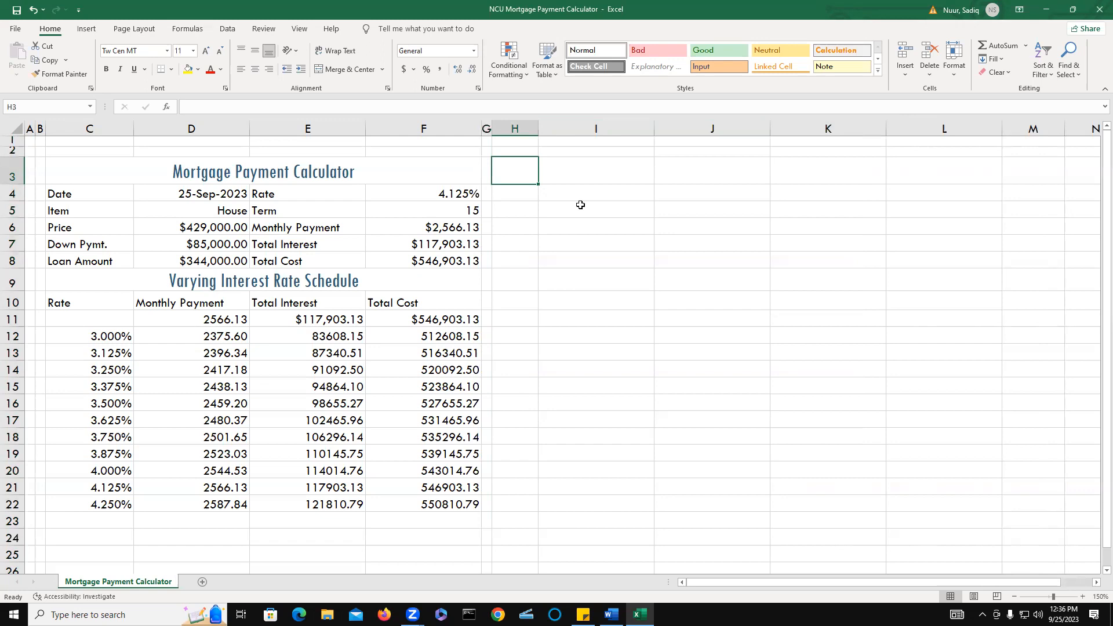
type("Am")
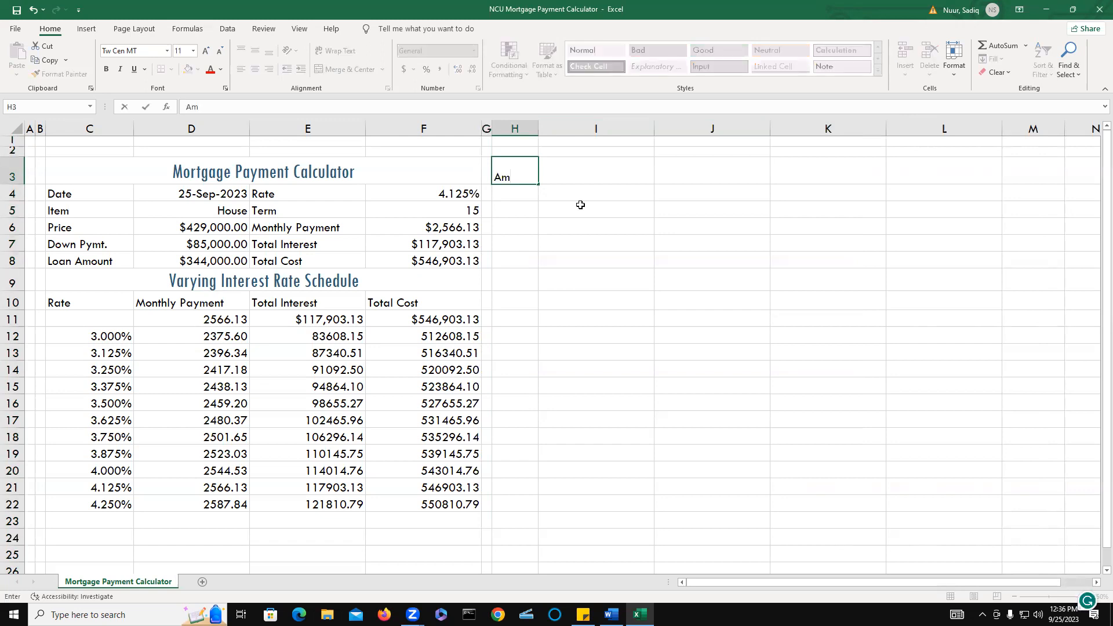
type("ortization Schedule")
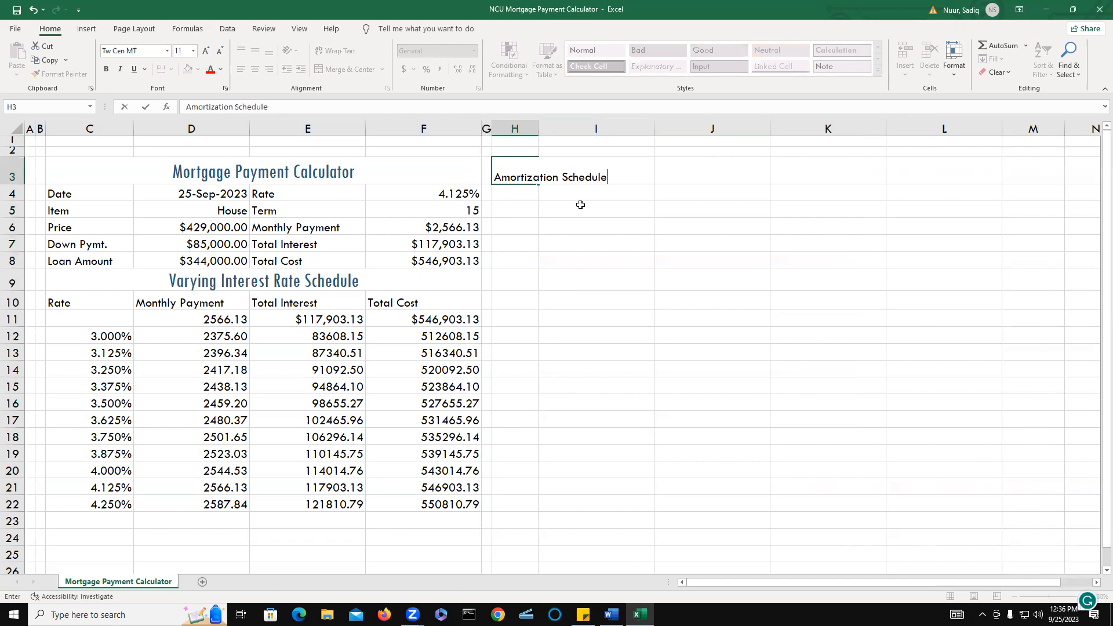
key("Return")
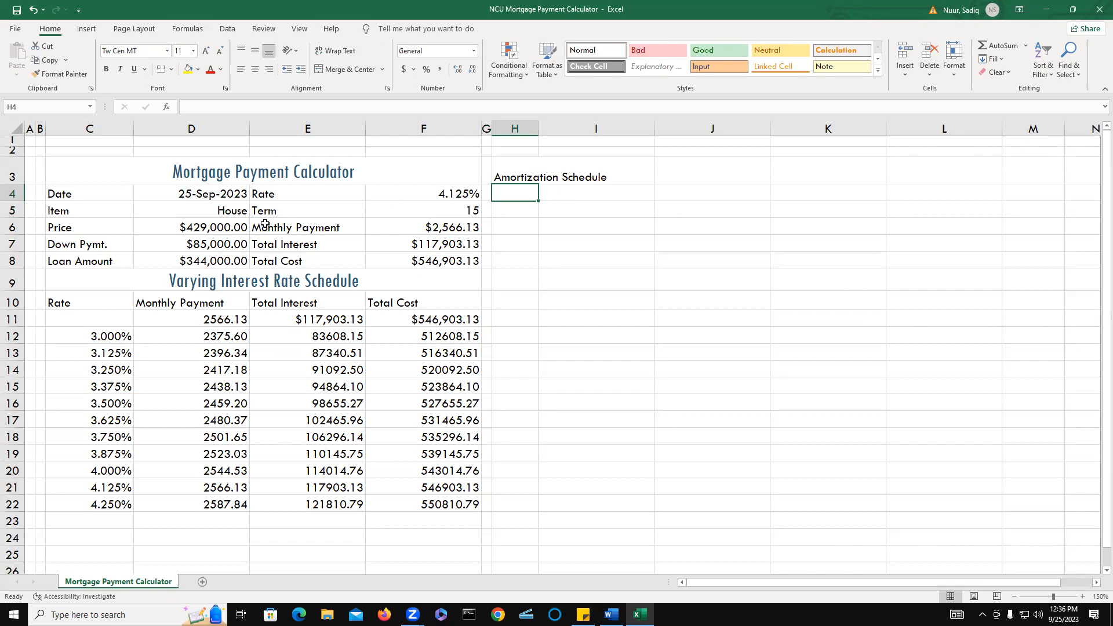
Copy the formatting of the Mortgage Payment Calculator title onto the Amortization Schedule title in H3 with Format Painter.
left_click(144, 171)
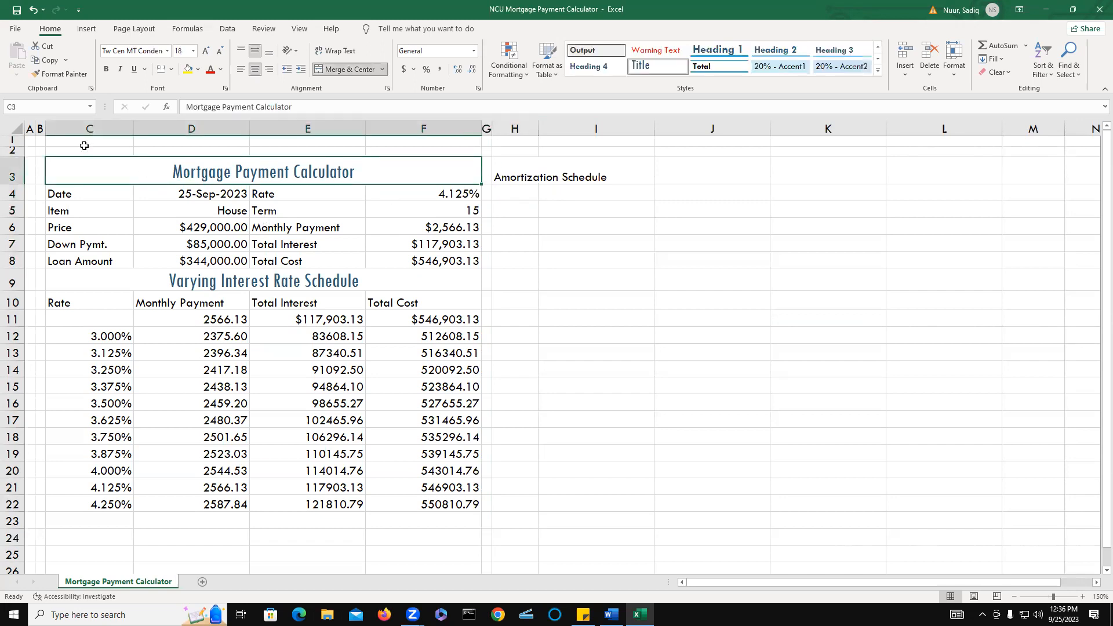
left_click(61, 75)
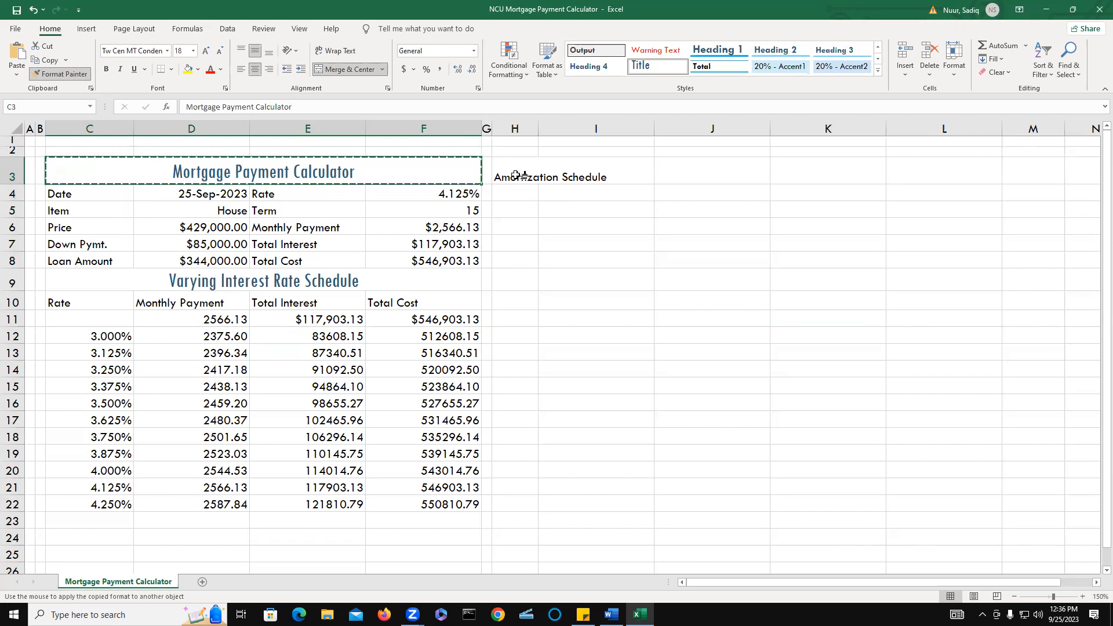
left_click(515, 171)
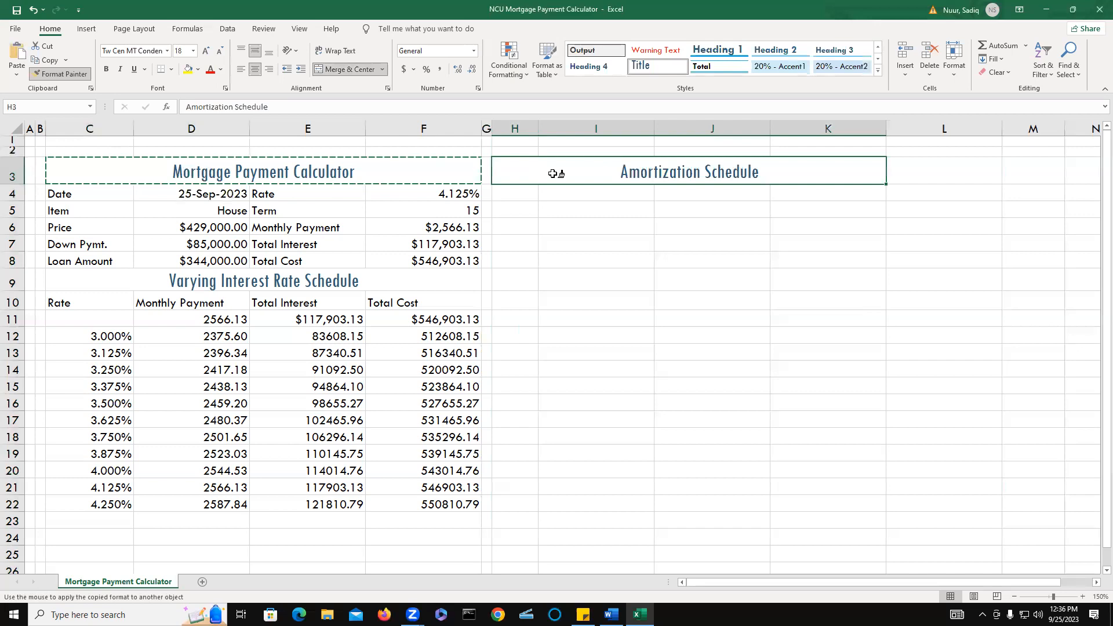
left_click(65, 74)
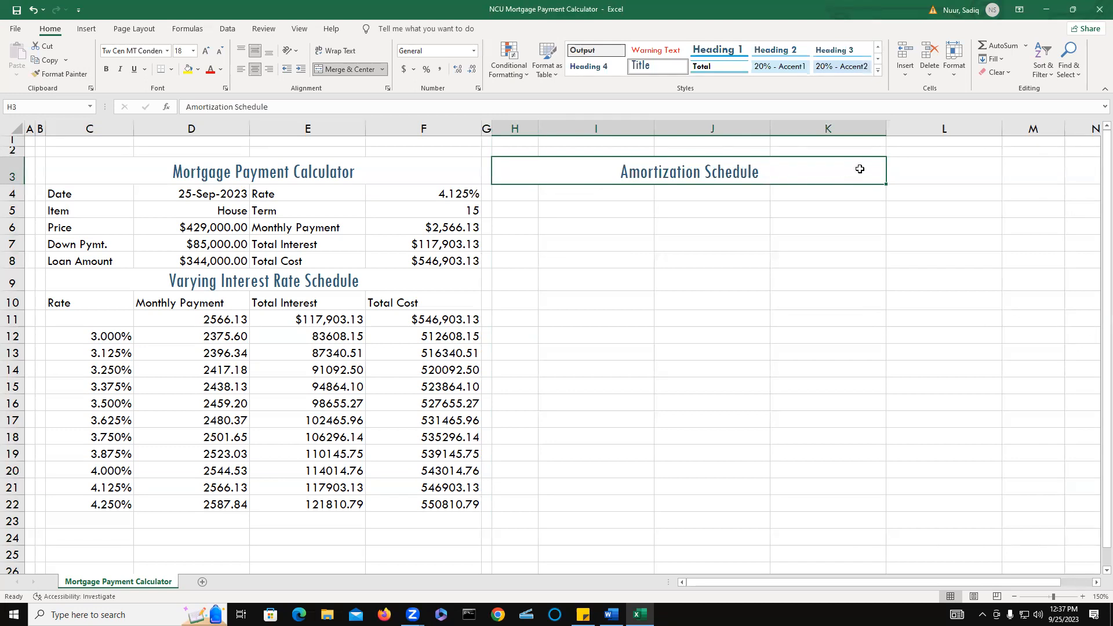
Re-merge and center the Amortization Schedule title across H3:L3.
left_click_drag(860, 168, 924, 164)
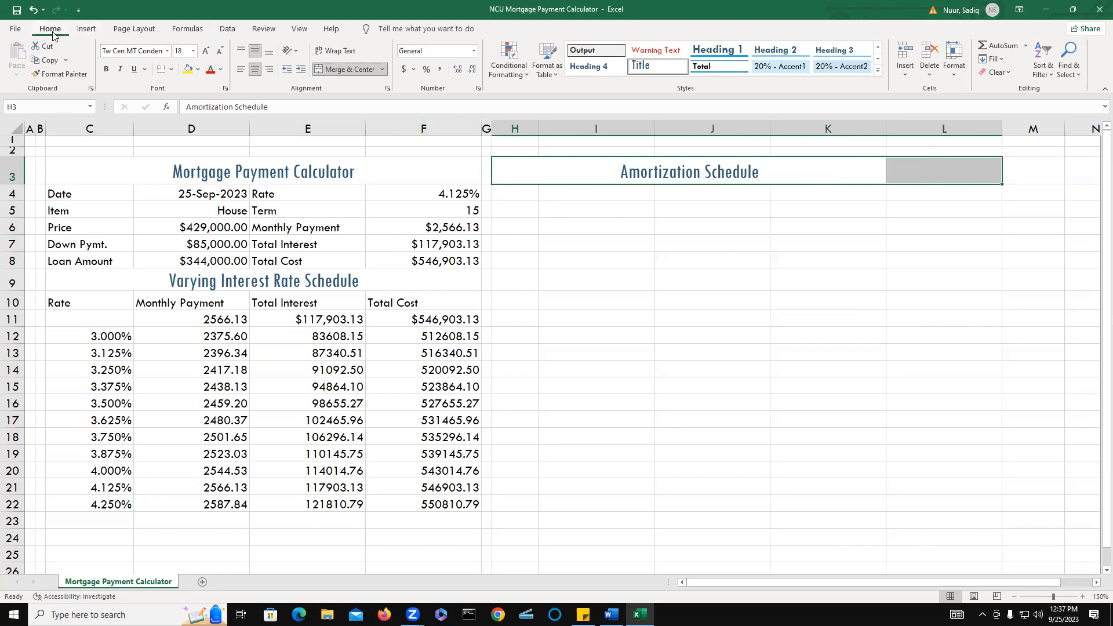
left_click(344, 70)
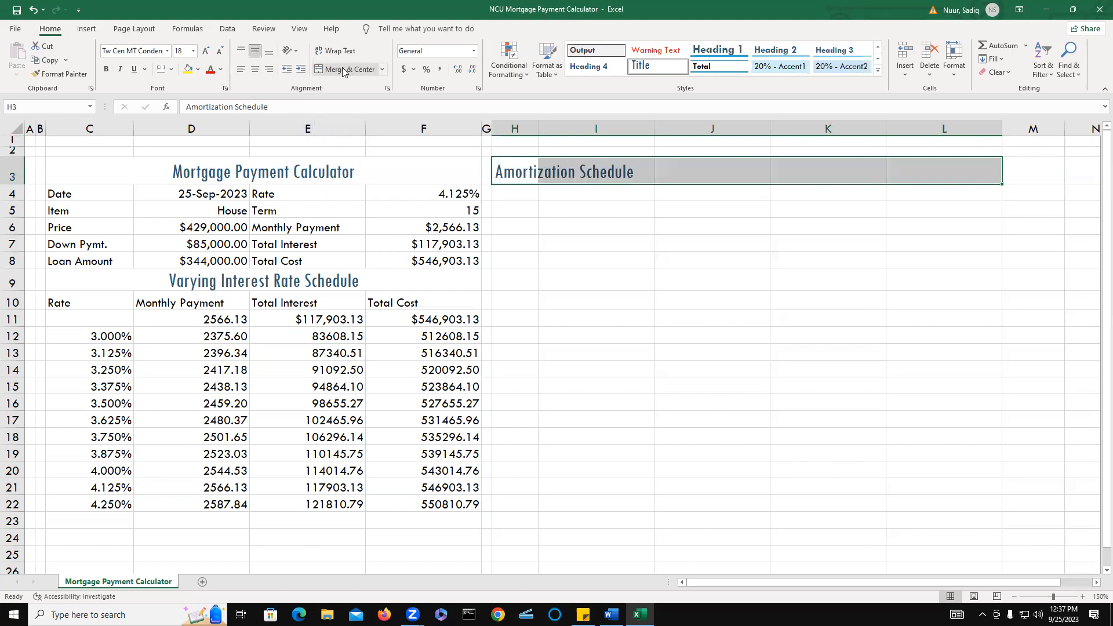
left_click(344, 70)
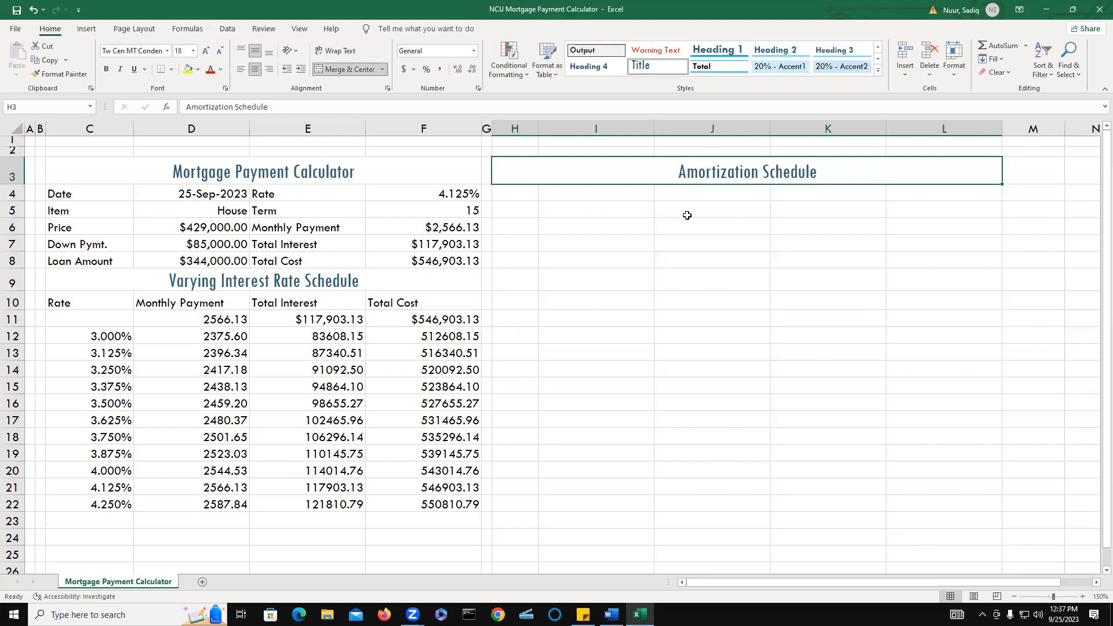
Enter the column headings Year, Beginning Balance and Ending Balance in cells H4, I4 and J4.
left_click(520, 197)
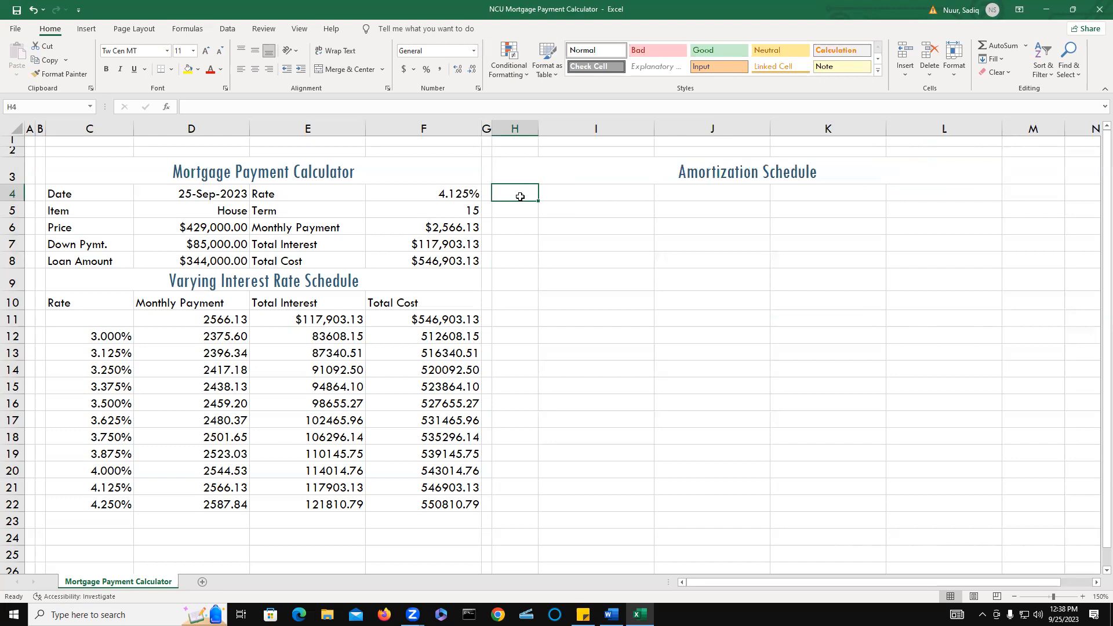
type("Year")
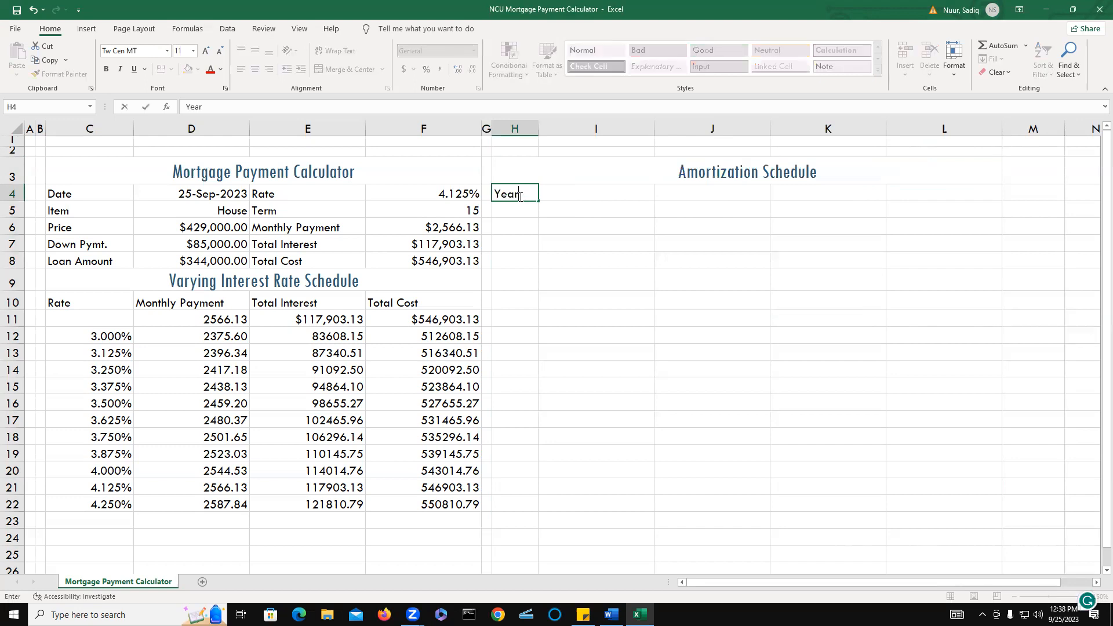
key("Tab")
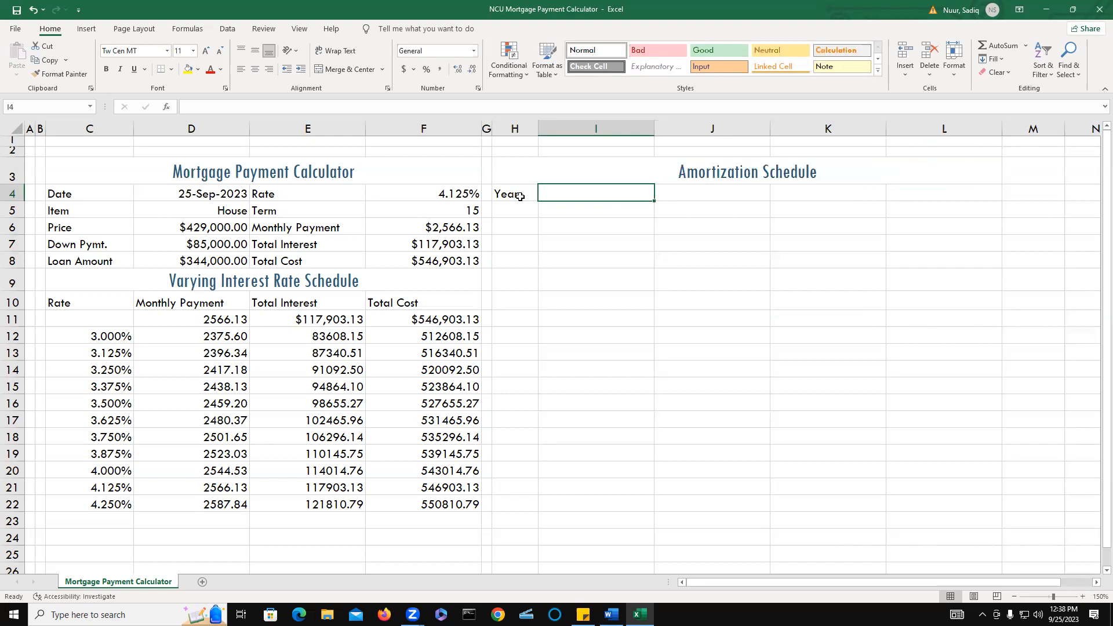
type("B")
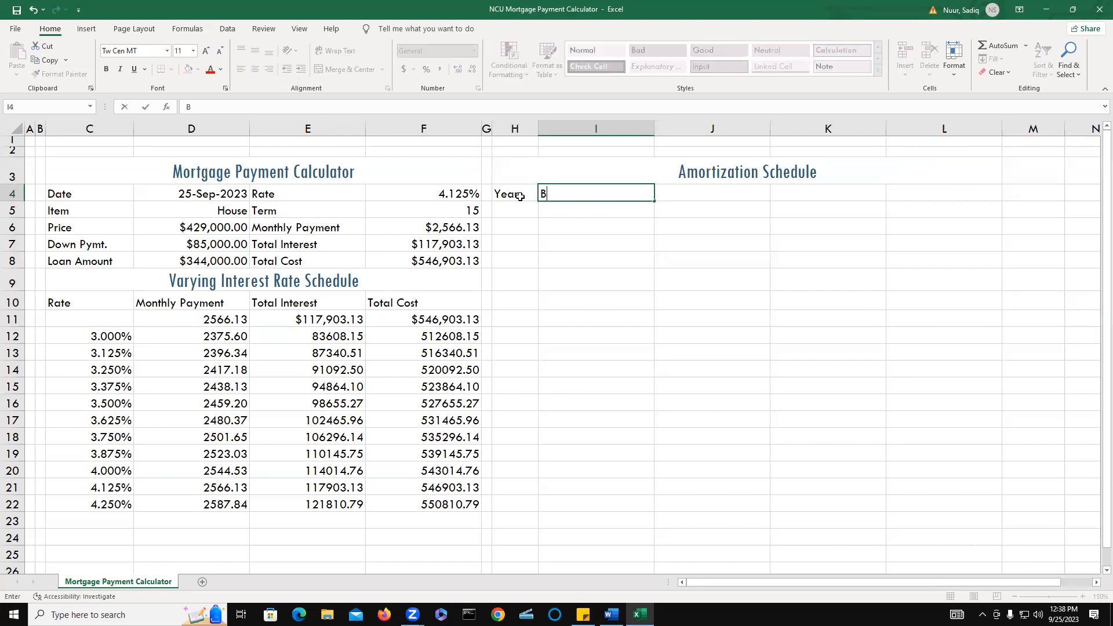
type("eginning")
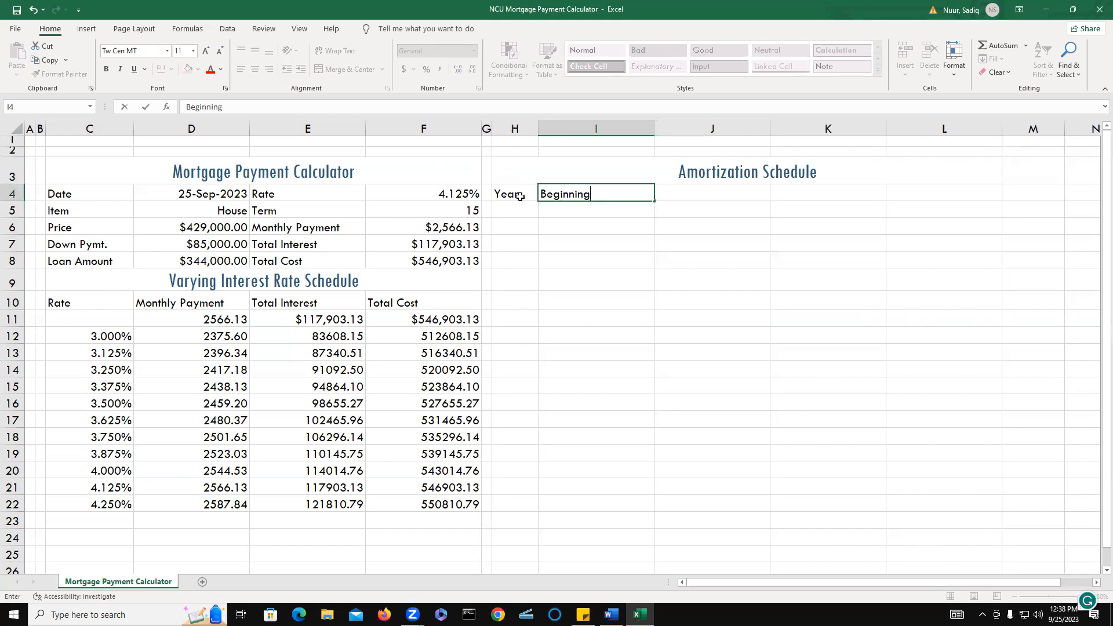
type(" Balance")
key("Tab")
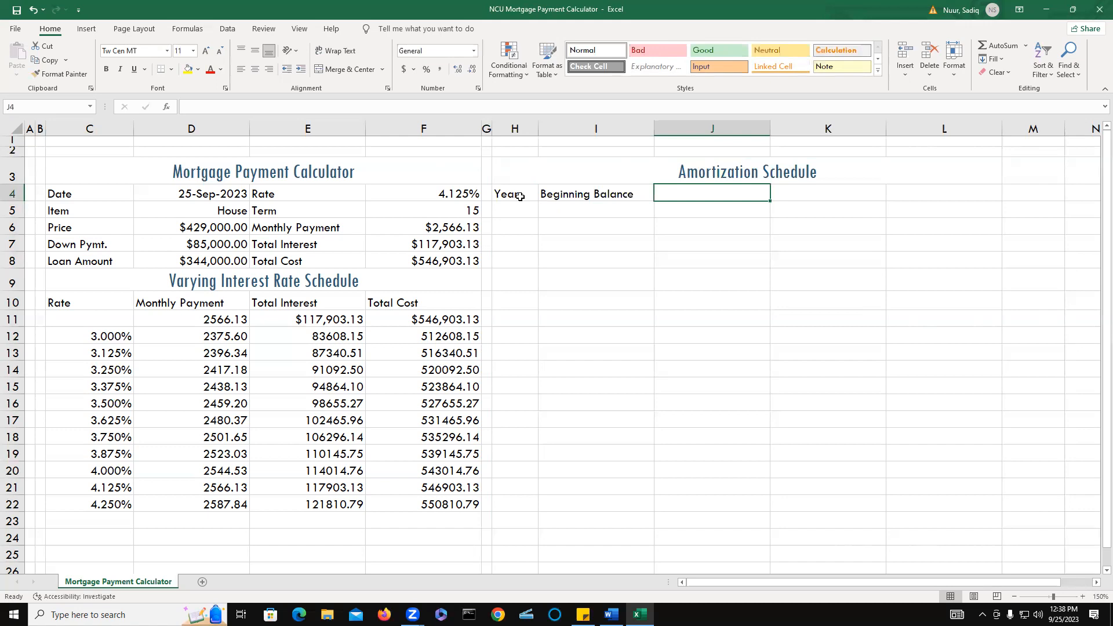
type("Ending ")
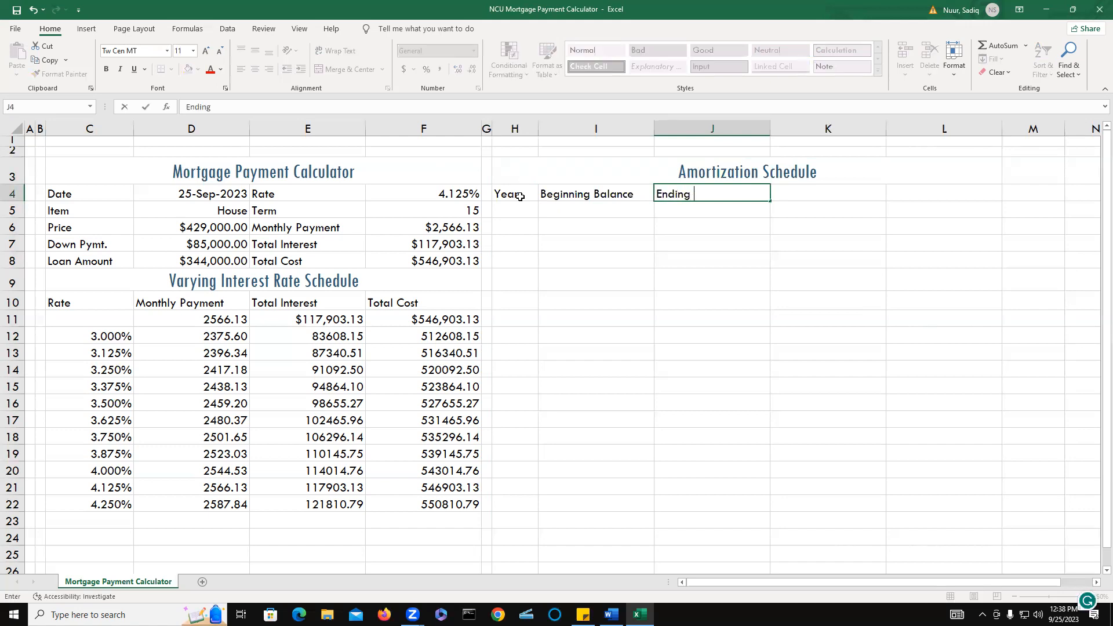
type("Balance")
key("Tab")
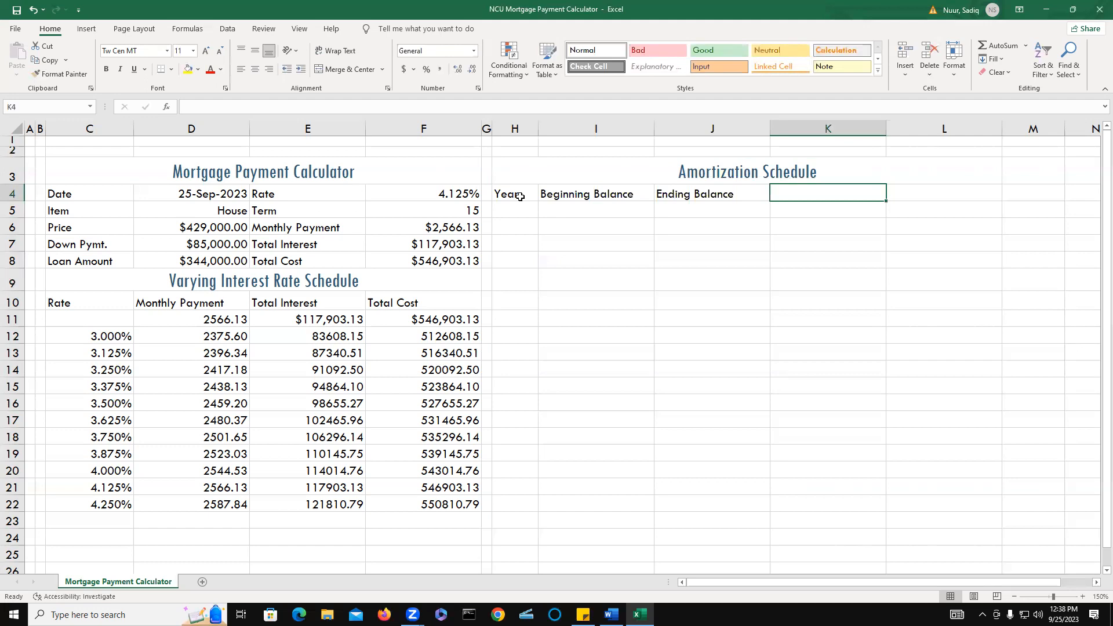
Add the column headings Paid on Principal in K4 and Interest Paid in L4.
type("Pa")
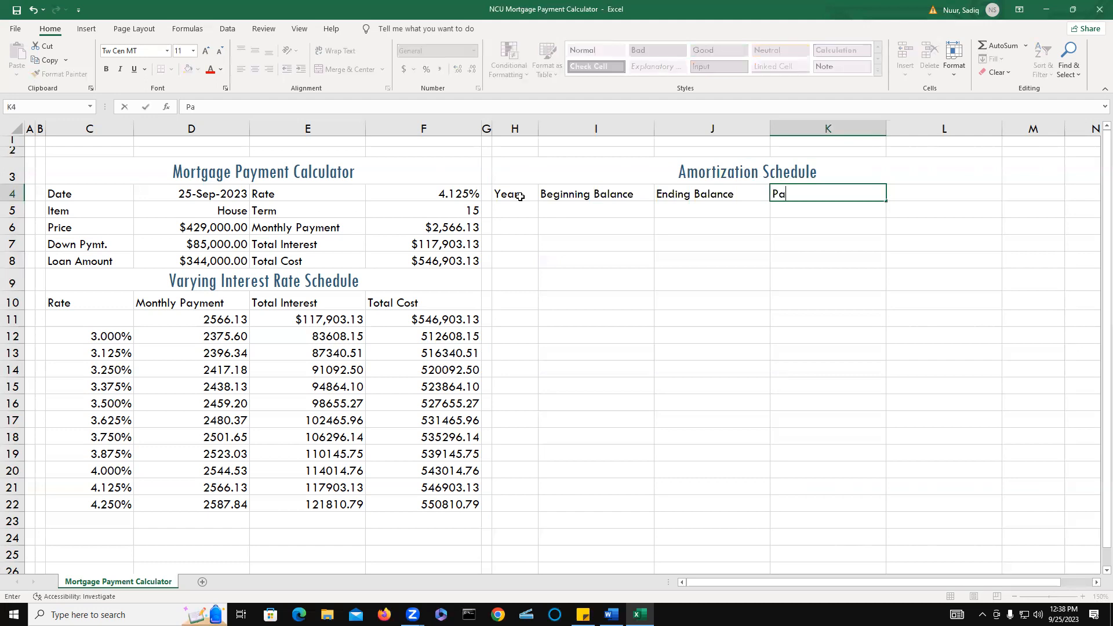
type("id on Prin")
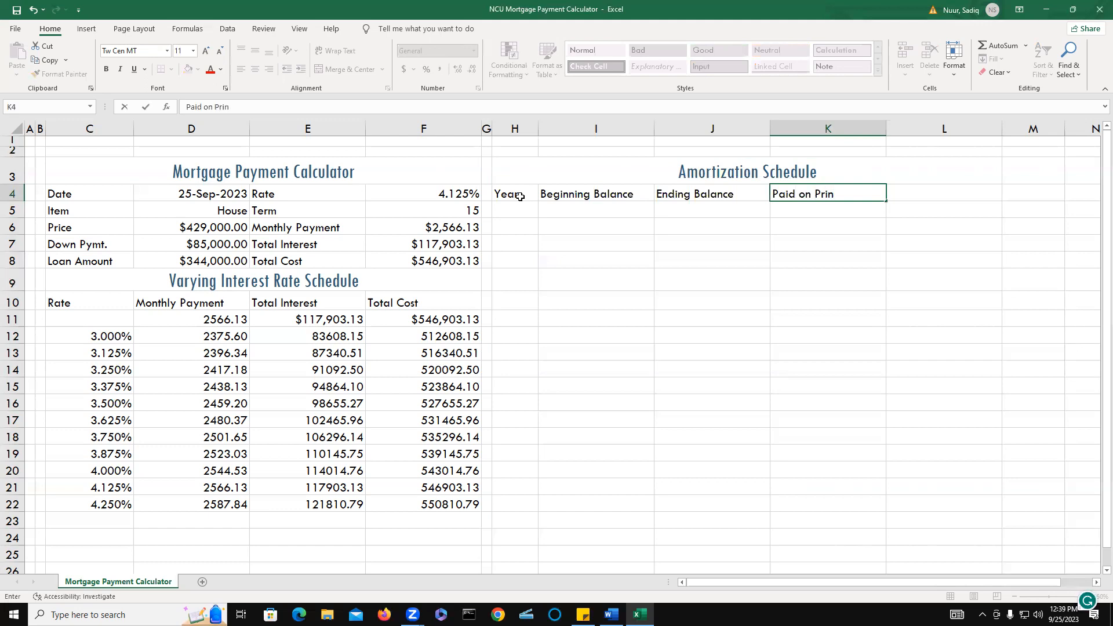
type("cipal")
key("Tab")
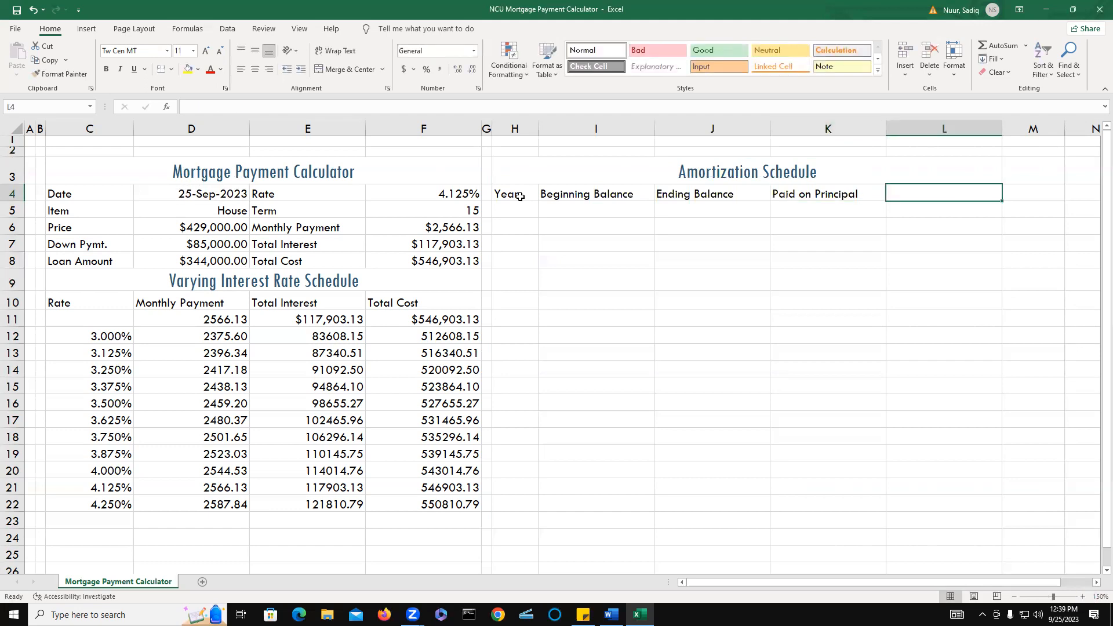
type("I")
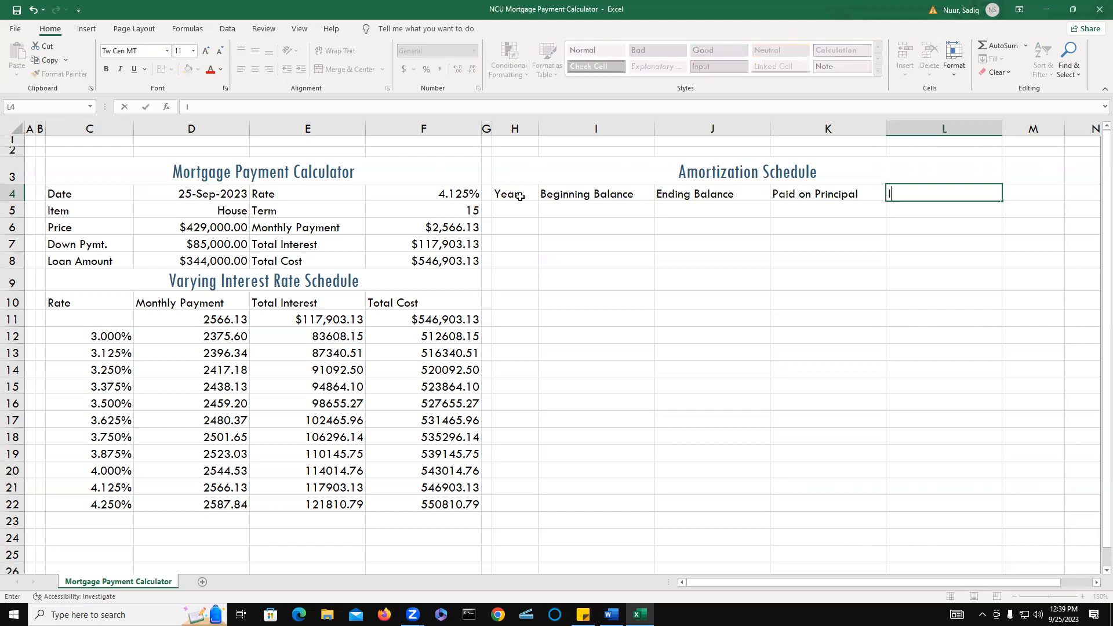
type("nterst")
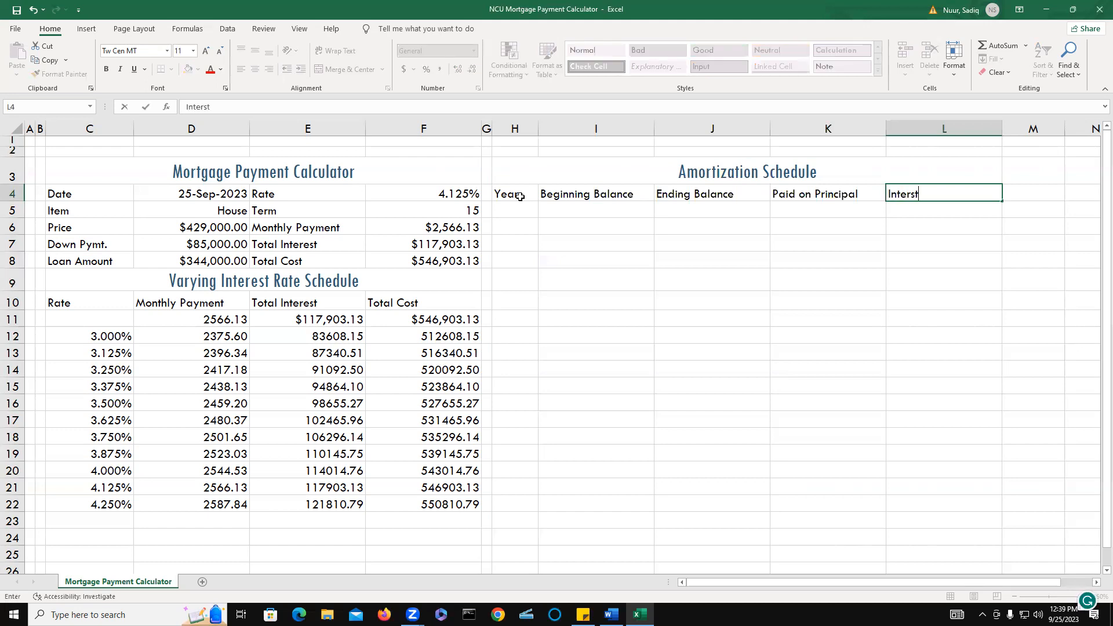
key("BackSpace")
key("BackSpace")
type("est Paid")
key("Return")
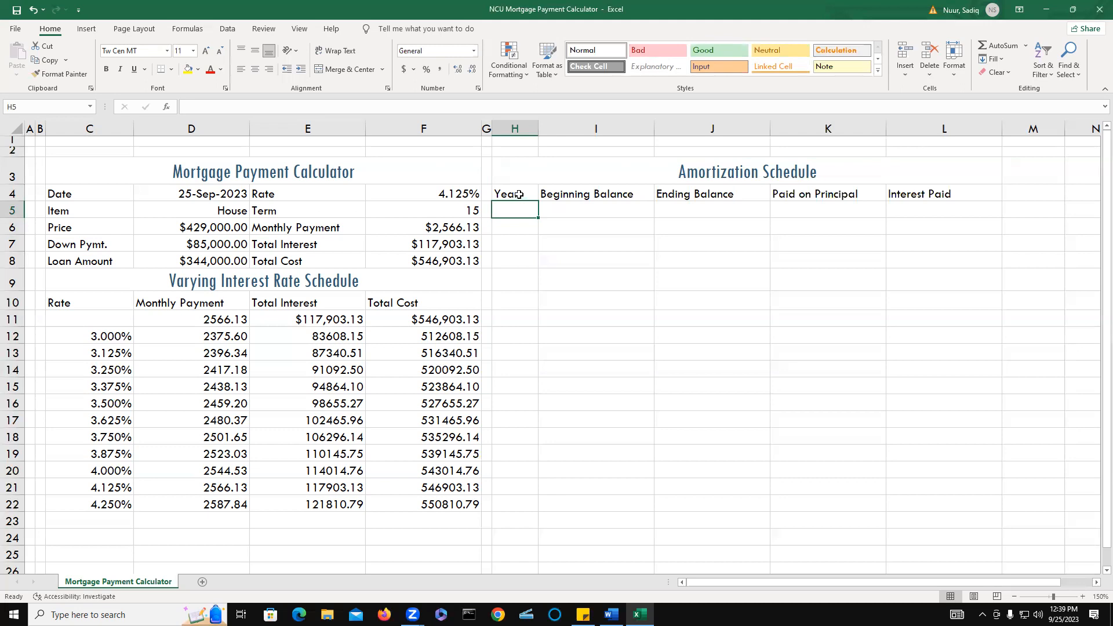
Center the amortization schedule column headings in H4:L4.
left_click_drag(519, 194, 927, 194)
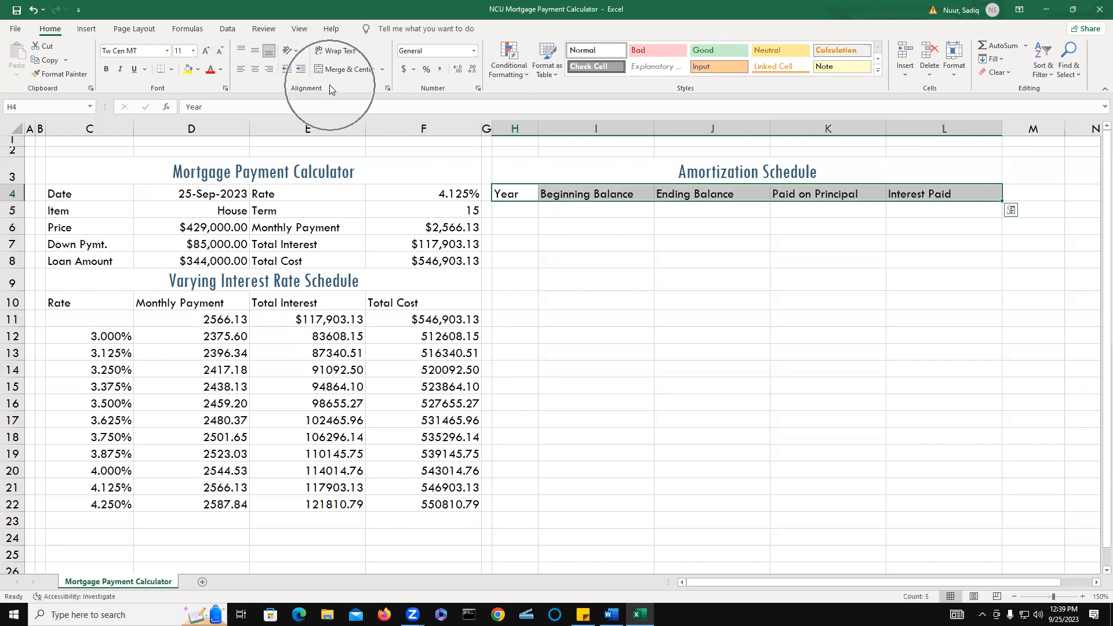
key("ctrl+q")
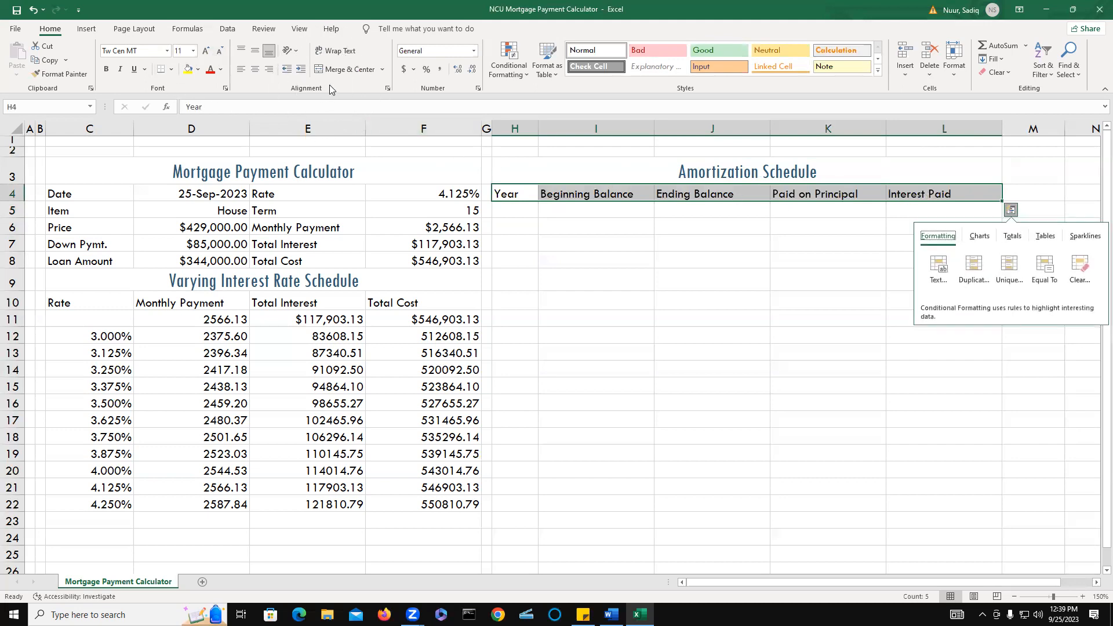
left_click(255, 72)
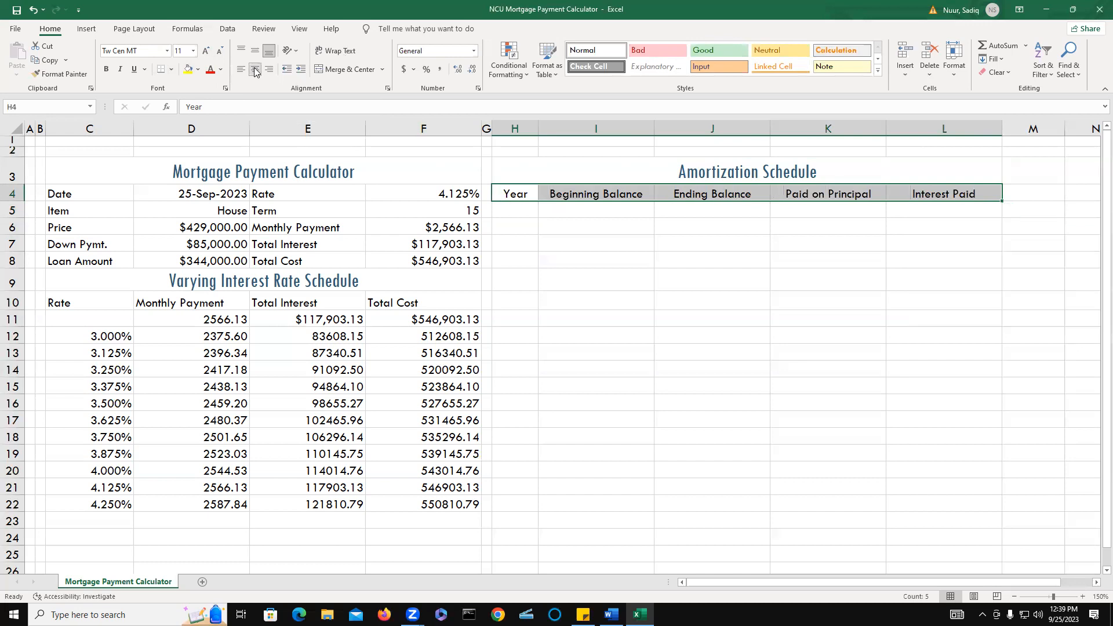
Enter 1 as the first year number in cell H5 of the amortization schedule.
left_click(519, 211)
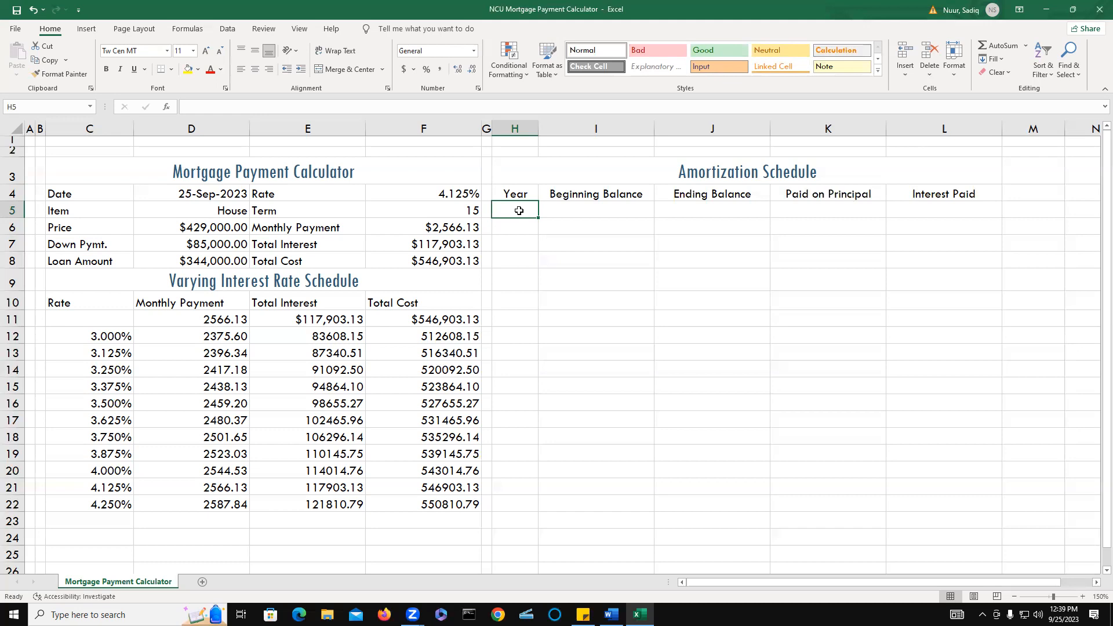
type("1")
key("Return")
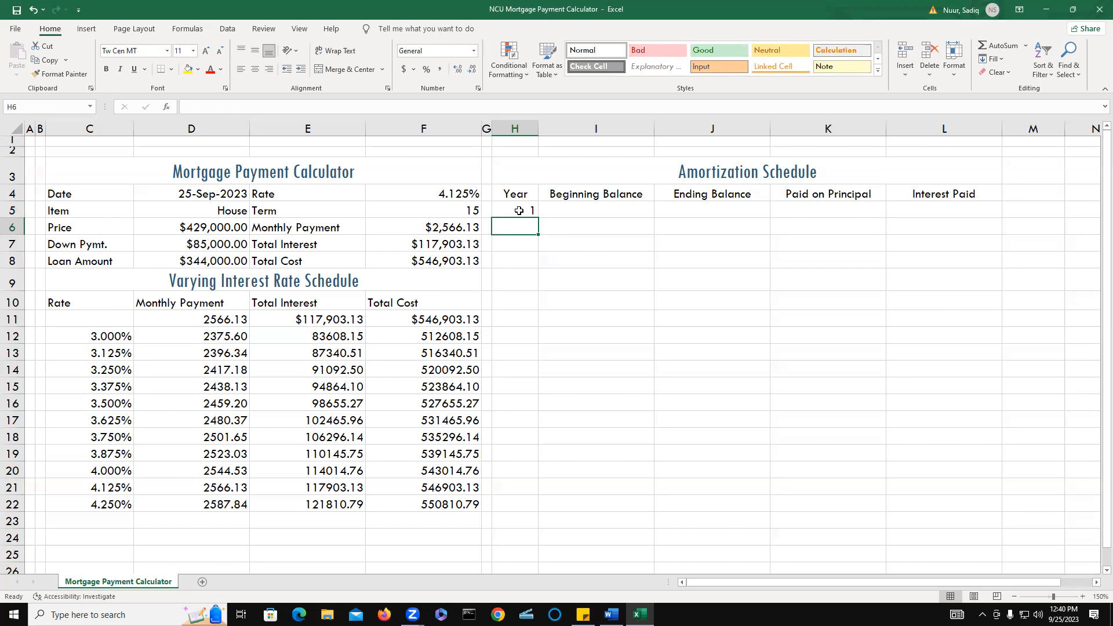
Enter 2 in H6 and extend the year series from H5:H6 down to 15 in H19.
type("2")
key("Return")
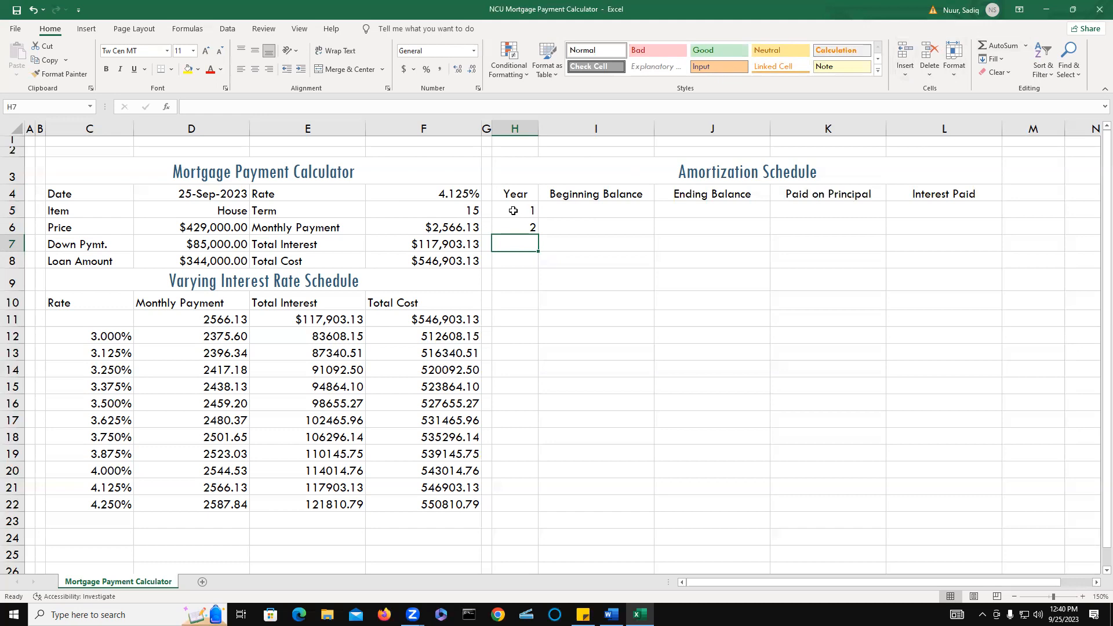
left_click_drag(511, 207, 510, 224)
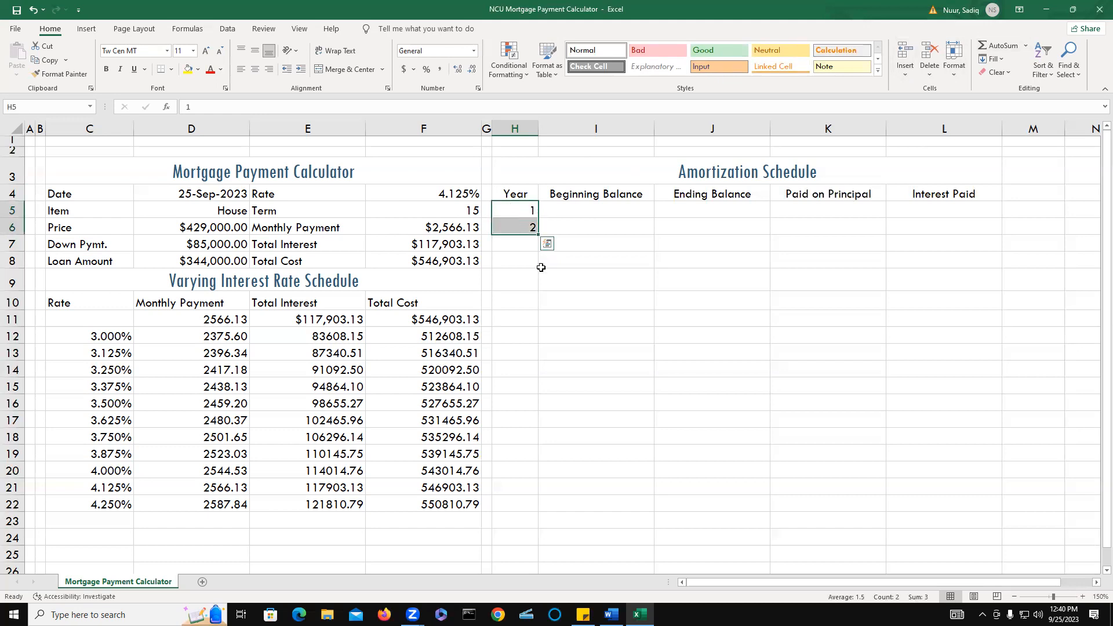
left_click_drag(538, 234, 543, 457)
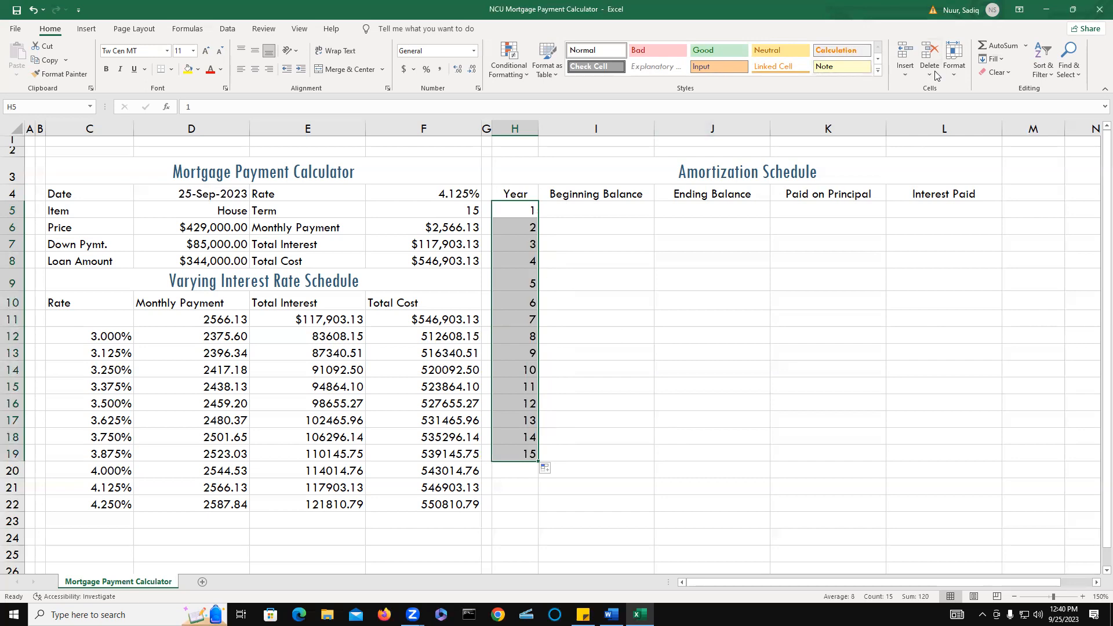
mouse_move(477, 197)
left_mouse_down()
mouse_move(462, 204)
mouse_move(484, 215)
mouse_move(472, 200)
left_mouse_up()
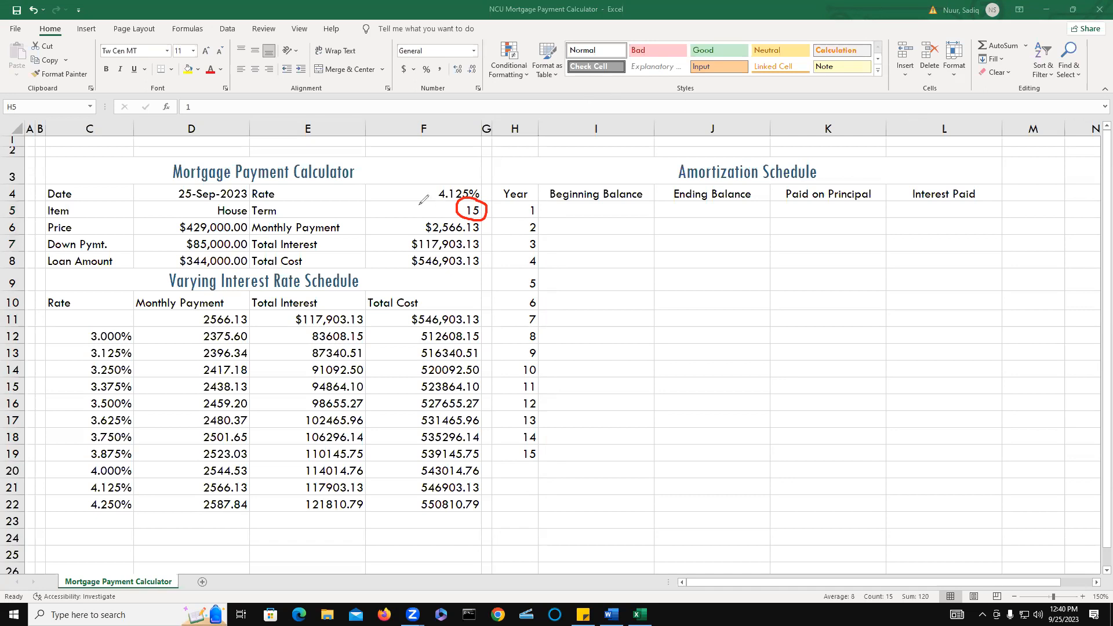
left_click(642, 113)
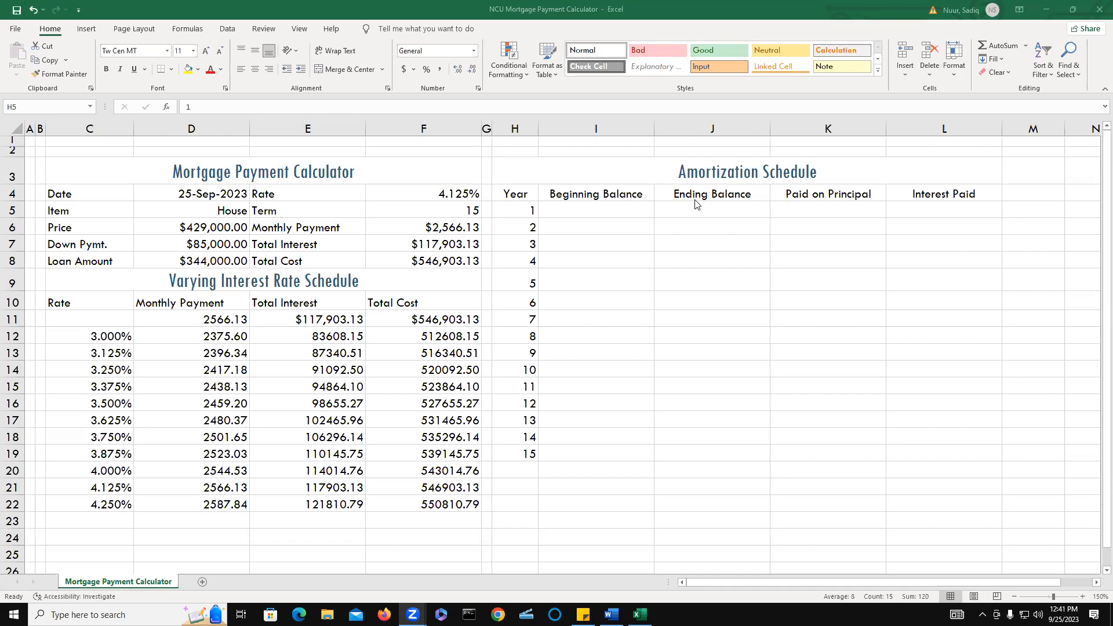
key("ctrl+v")
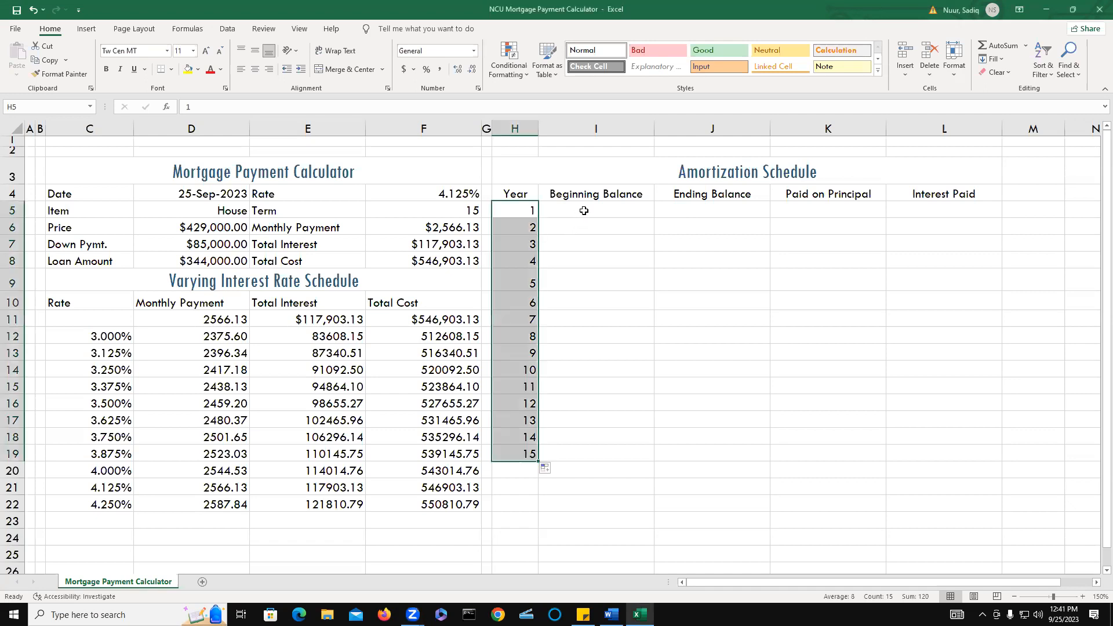
Enter the formula =d8 in I5 as the beginning balance for year 1.
left_click(577, 210)
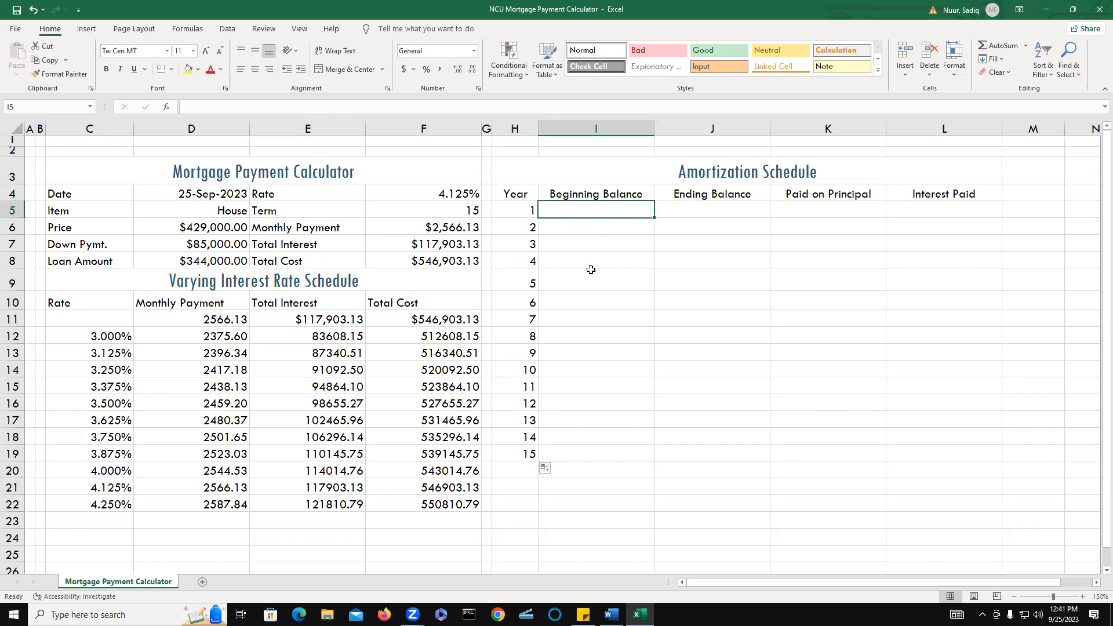
type("=")
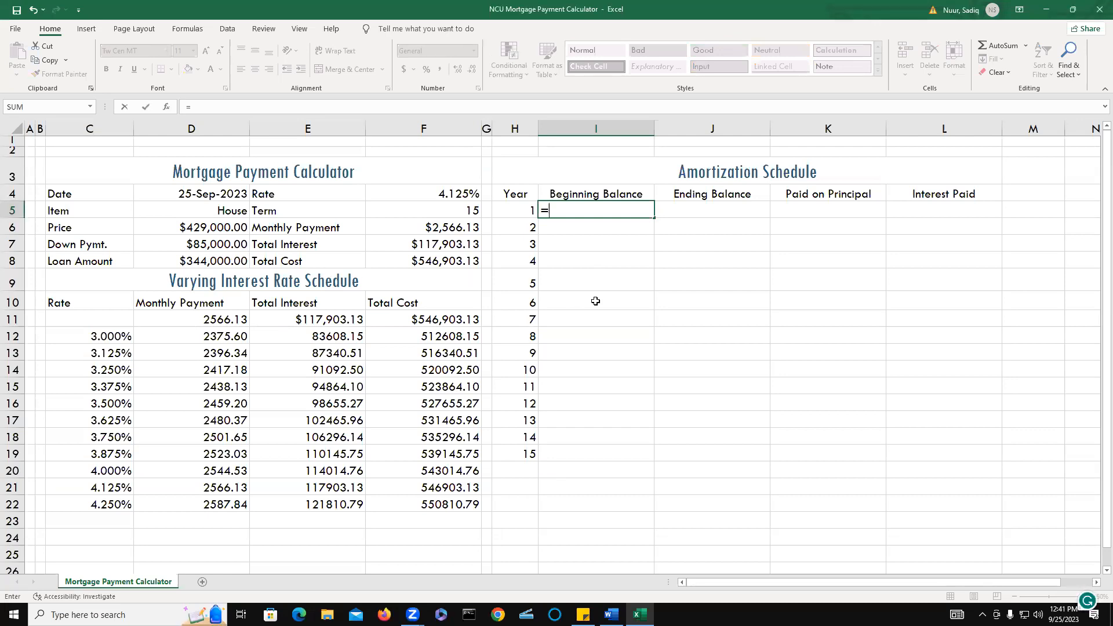
type("d")
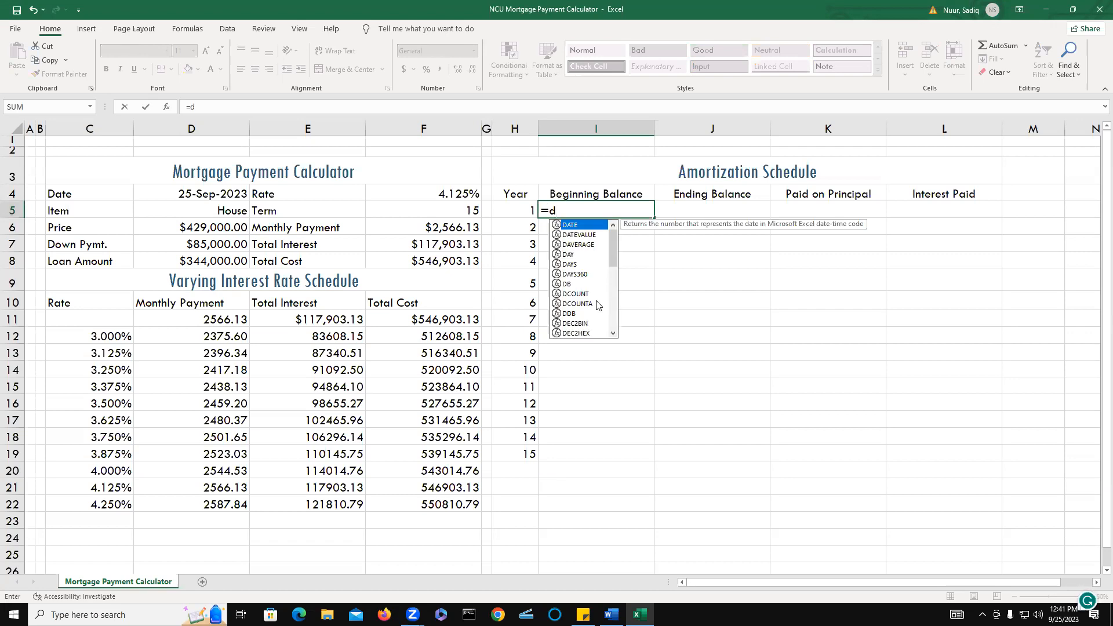
type("8")
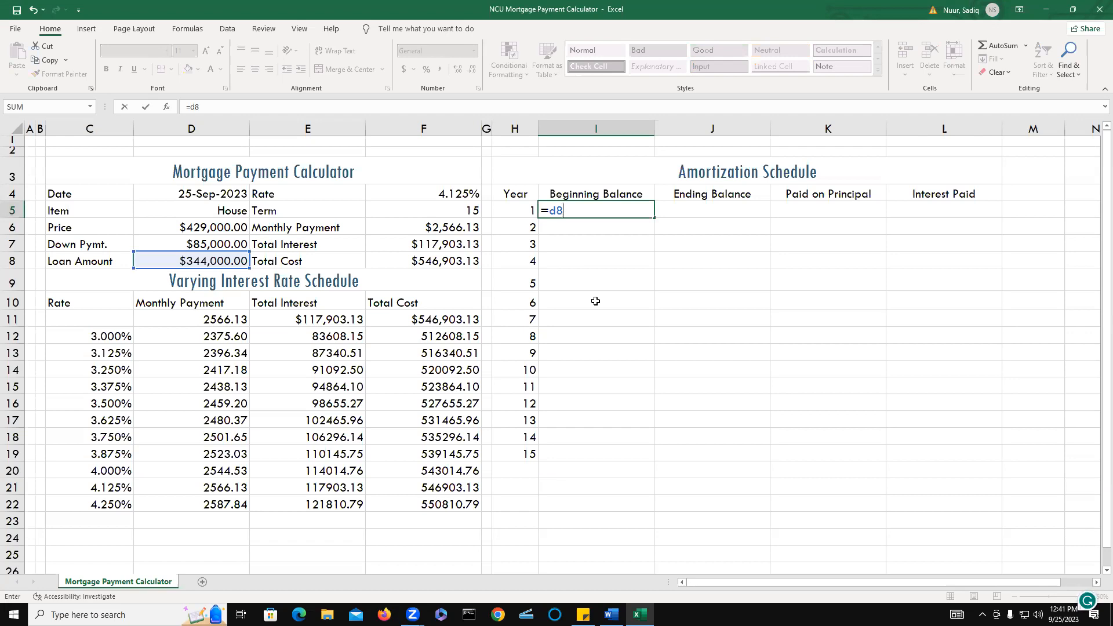
key("Return")
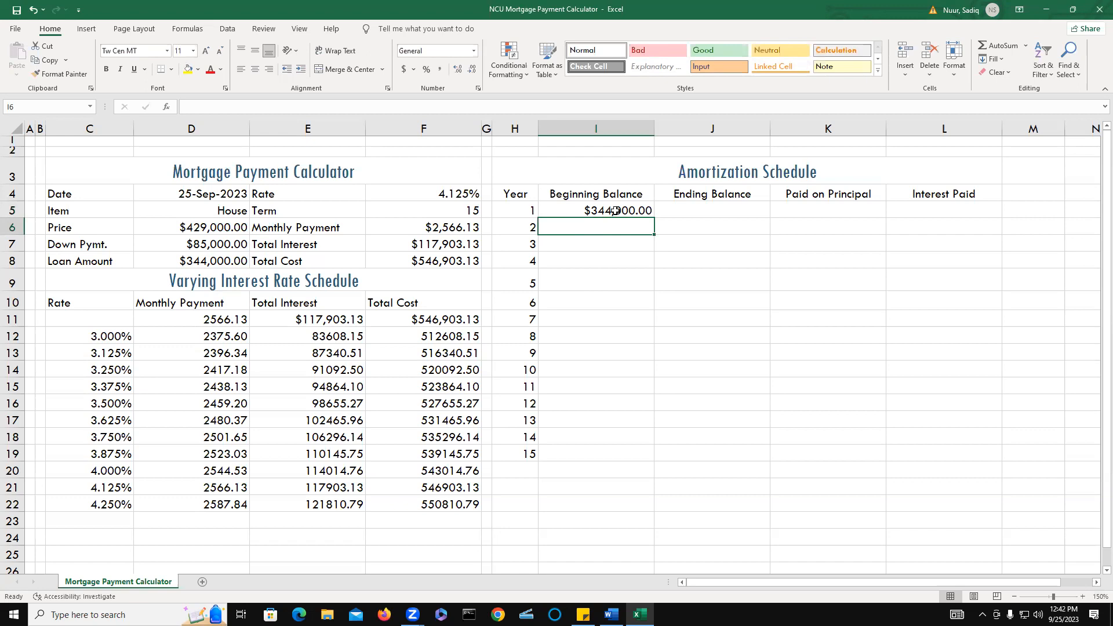
Start an IF formula in the year 1 ending balance cell J5 with the logical test h5<=.
left_click(705, 211)
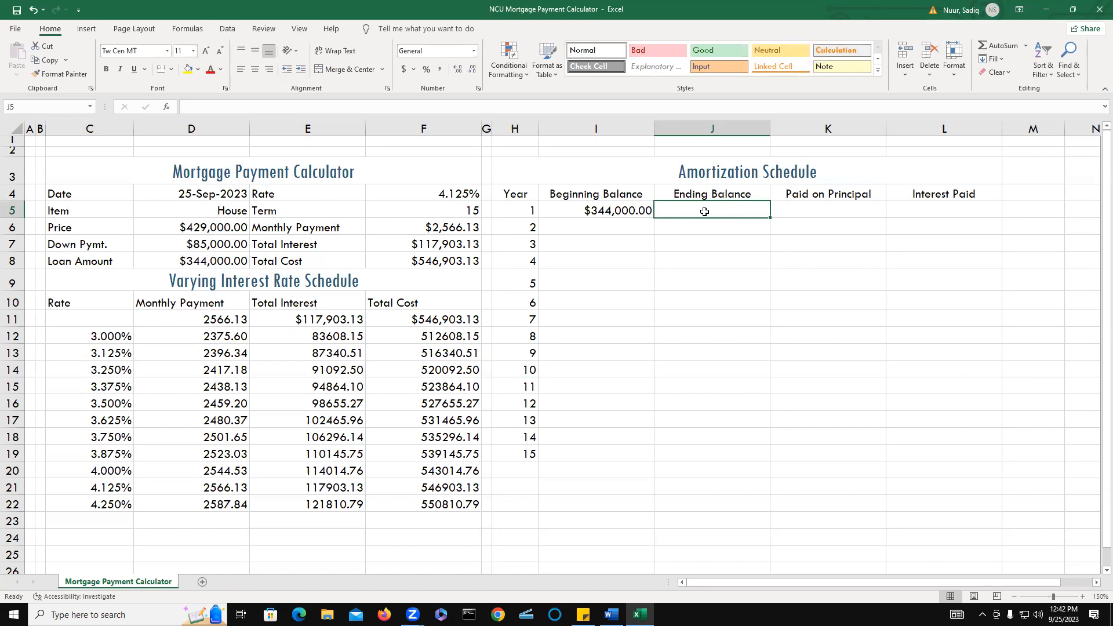
double_click(704, 212)
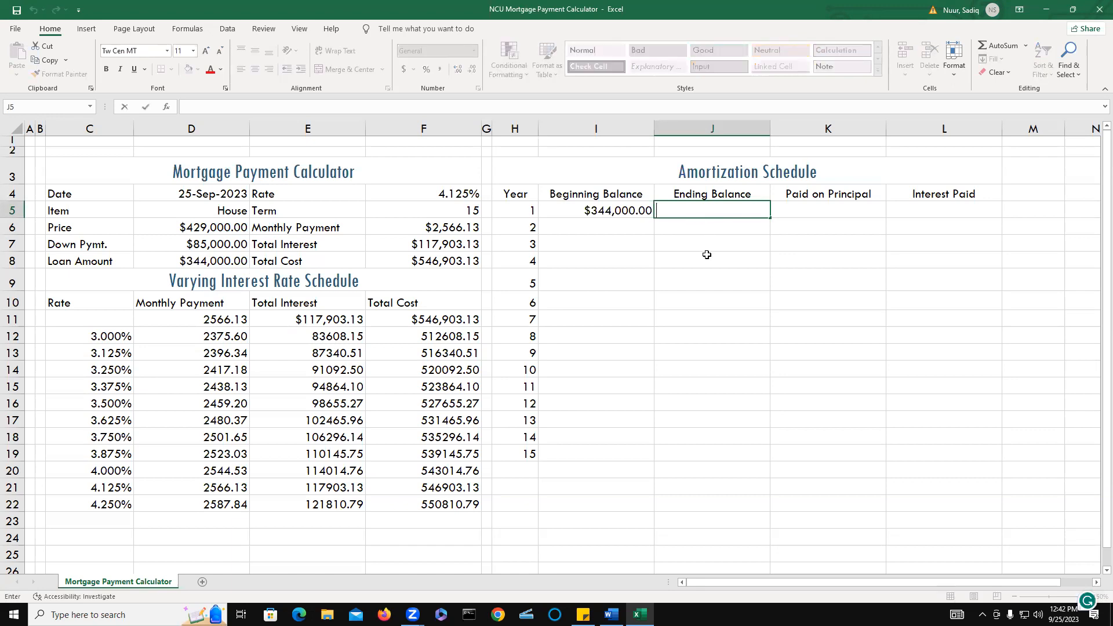
type("=if")
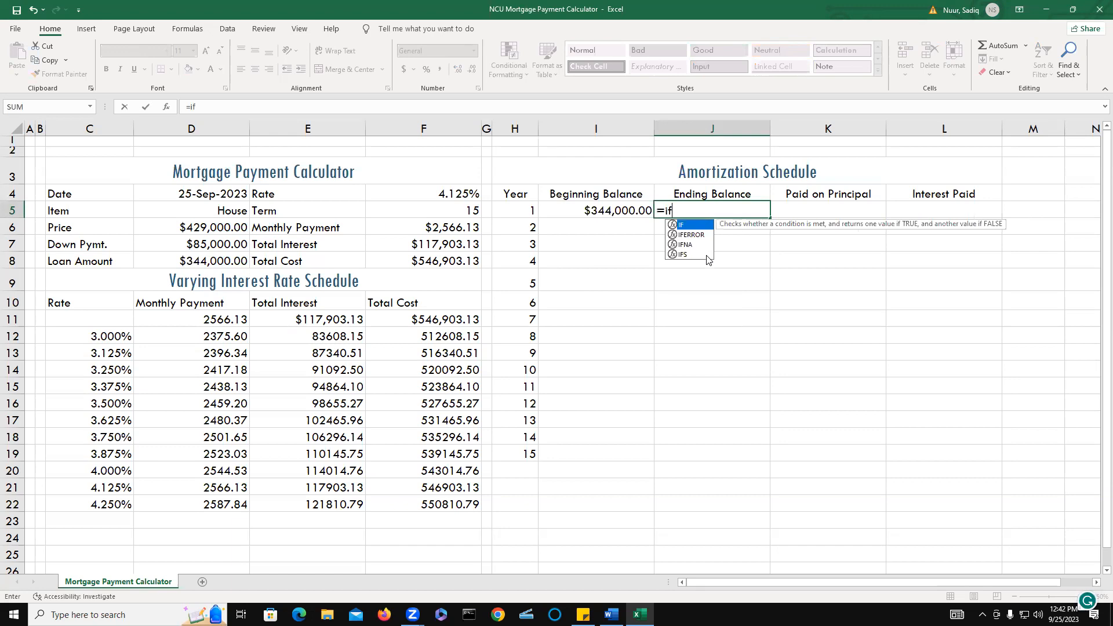
double_click(683, 225)
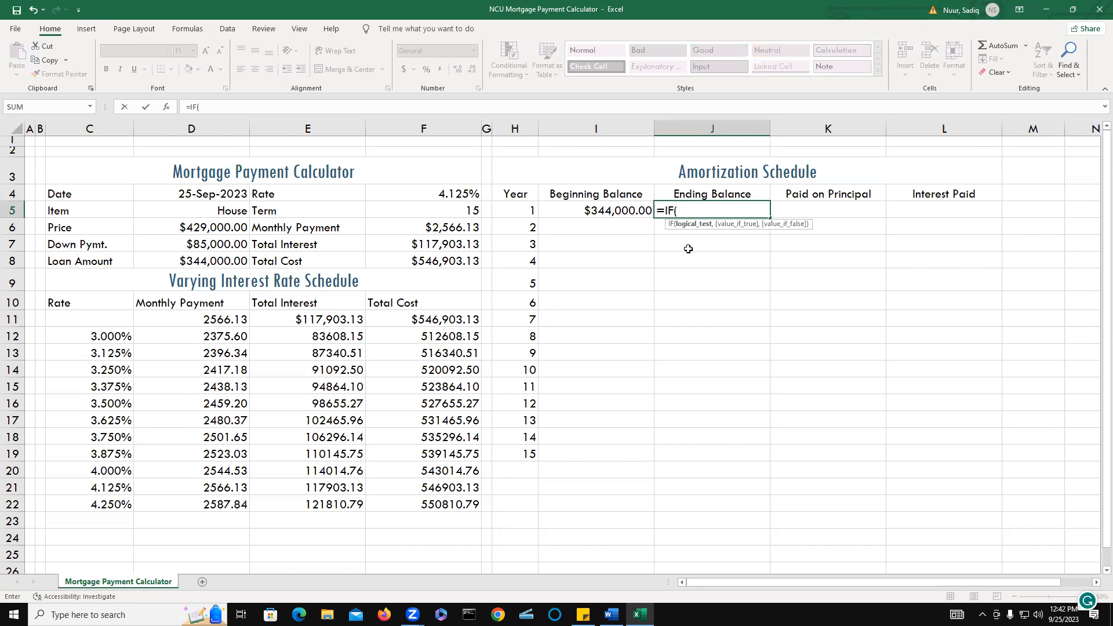
type("h5")
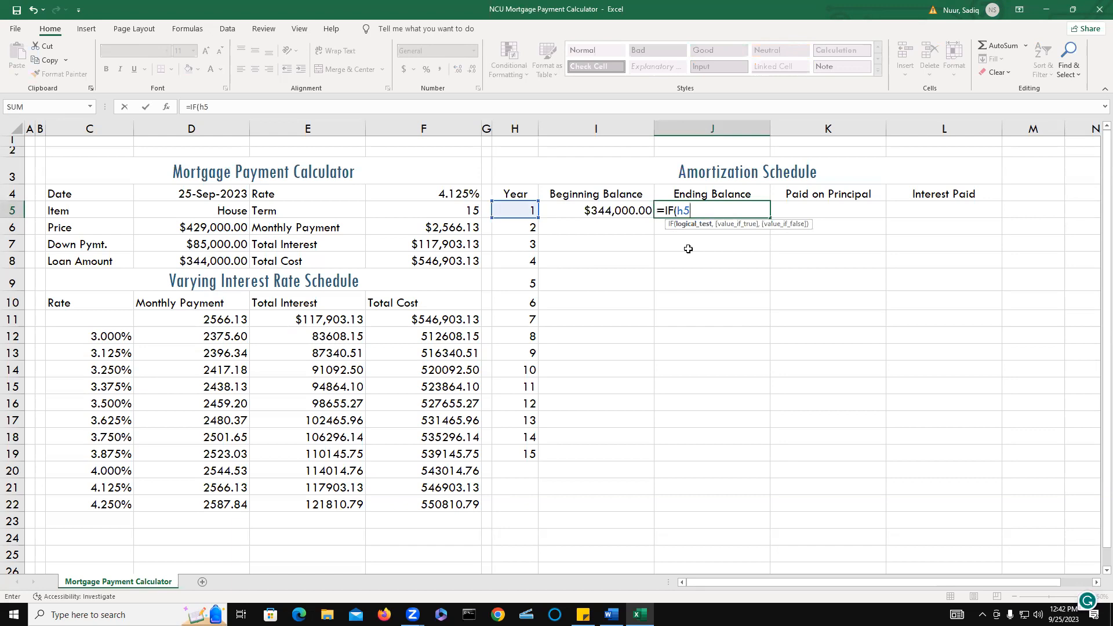
type("<=")
left_click(451, 211)
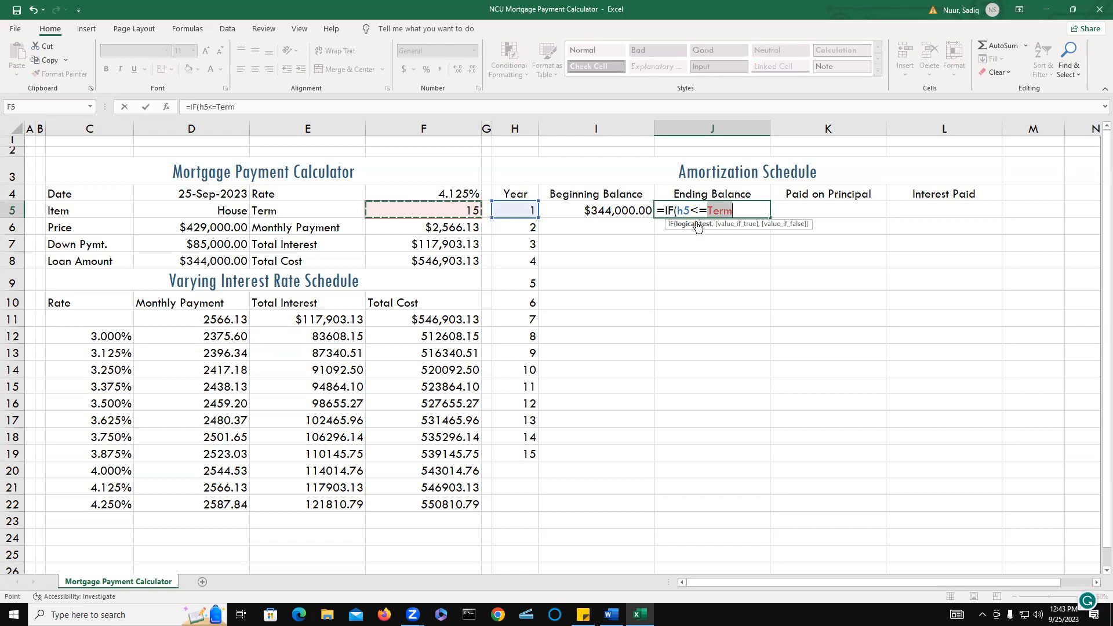
left_click(743, 212)
key("BackSpace")
key("BackSpace")
key("BackSpace")
key("BackSpace")
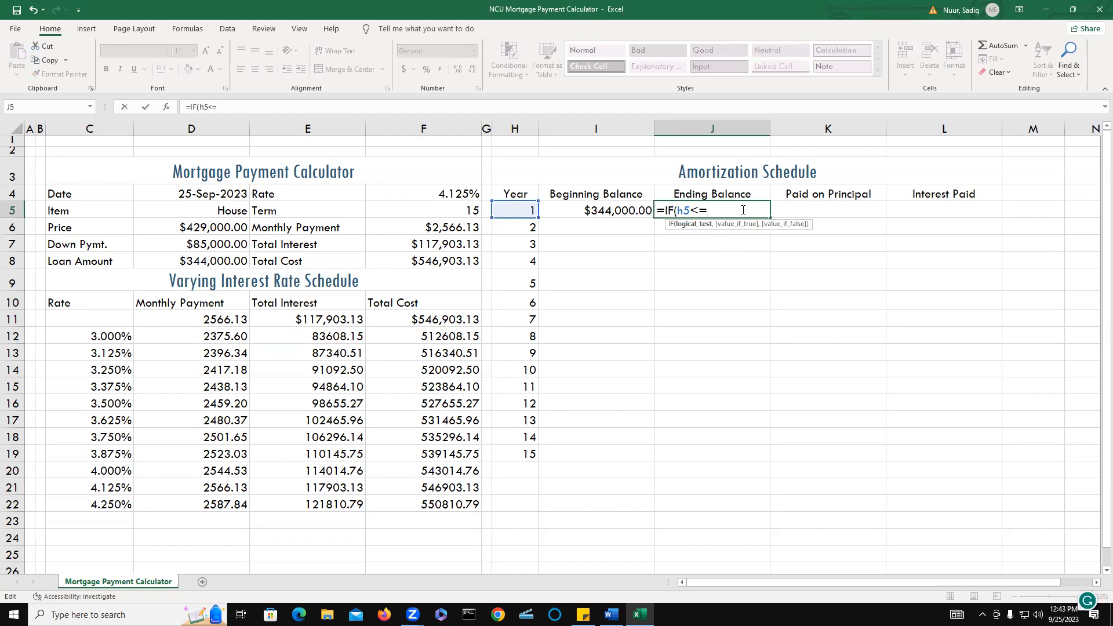
Add the loan term cell f5 as the comparison value in the IF formula's logical test.
type("f")
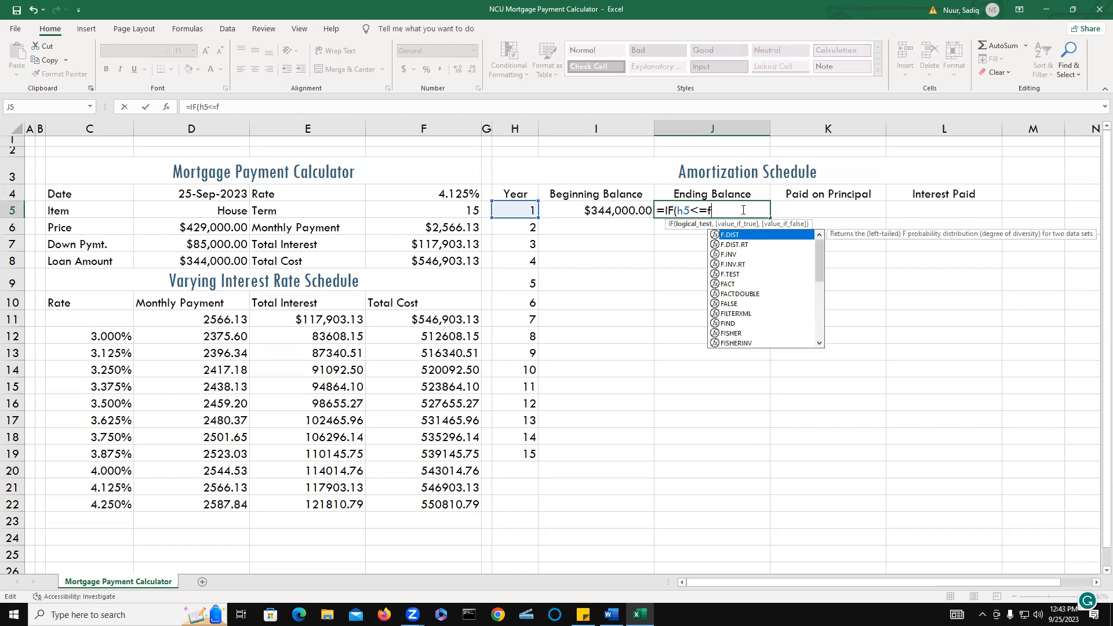
type("5")
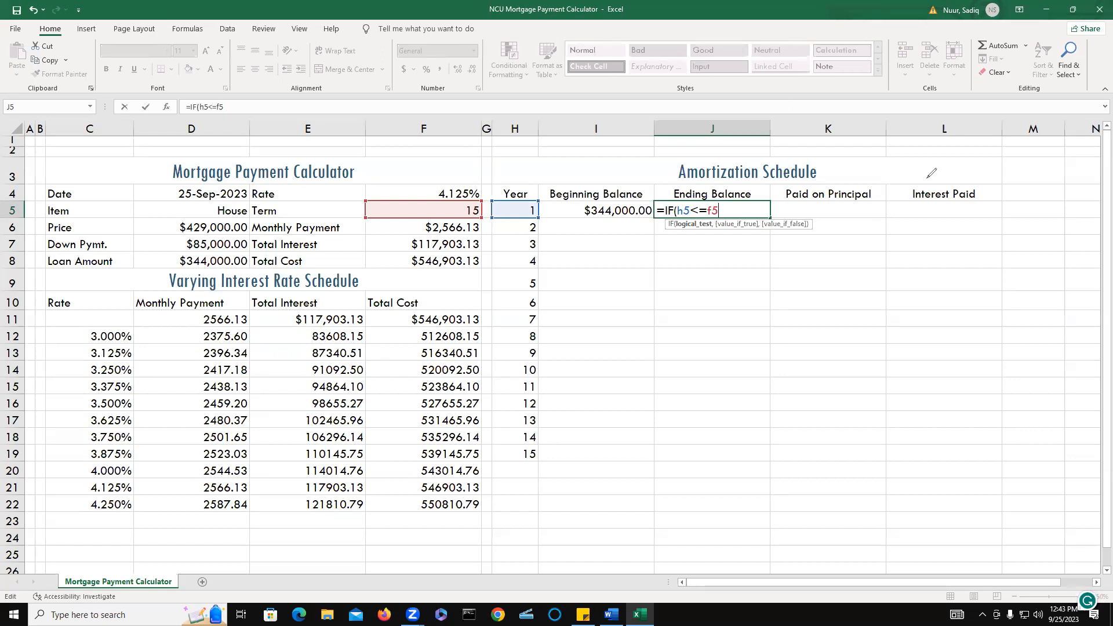
mouse_move(715, 396)
left_mouse_down()
mouse_move(741, 372)
mouse_move(728, 360)
mouse_move(732, 337)
left_mouse_up()
mouse_move(780, 277)
left_mouse_down()
mouse_move(753, 293)
mouse_move(762, 307)
left_mouse_up()
left_click_drag(797, 277, 799, 256)
mouse_move(804, 265)
left_mouse_down()
mouse_move(851, 220)
mouse_move(871, 219)
mouse_move(837, 221)
left_mouse_up()
mouse_move(796, 373)
left_mouse_down()
mouse_move(815, 354)
mouse_move(833, 453)
left_mouse_up()
left_click_drag(835, 411, 800, 435)
mouse_move(845, 393)
left_mouse_down()
mouse_move(864, 410)
mouse_move(880, 400)
left_mouse_up()
left_click_drag(870, 379, 893, 423)
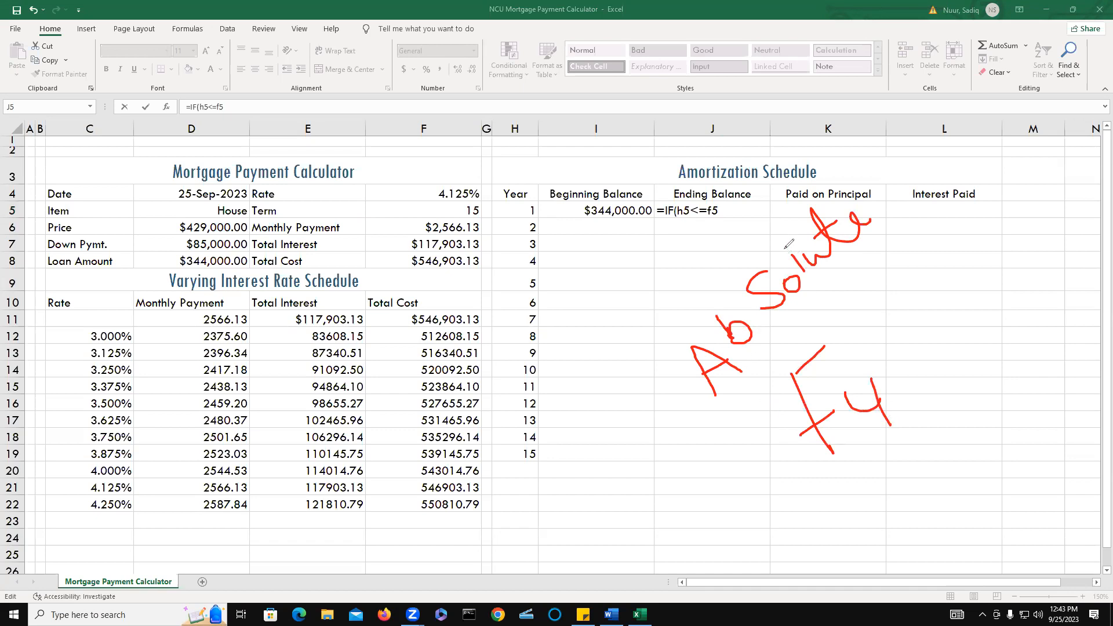
left_click_drag(785, 245, 817, 280)
left_click(696, 98)
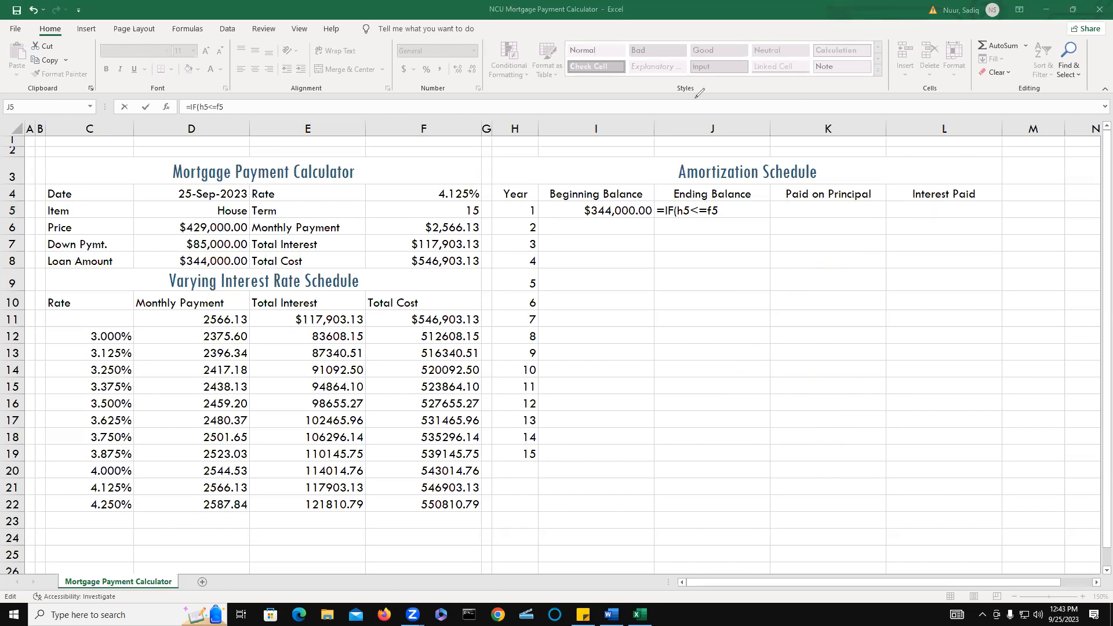
Make the term reference absolute as $F$5 and close the logical test with a comma.
left_click(725, 214)
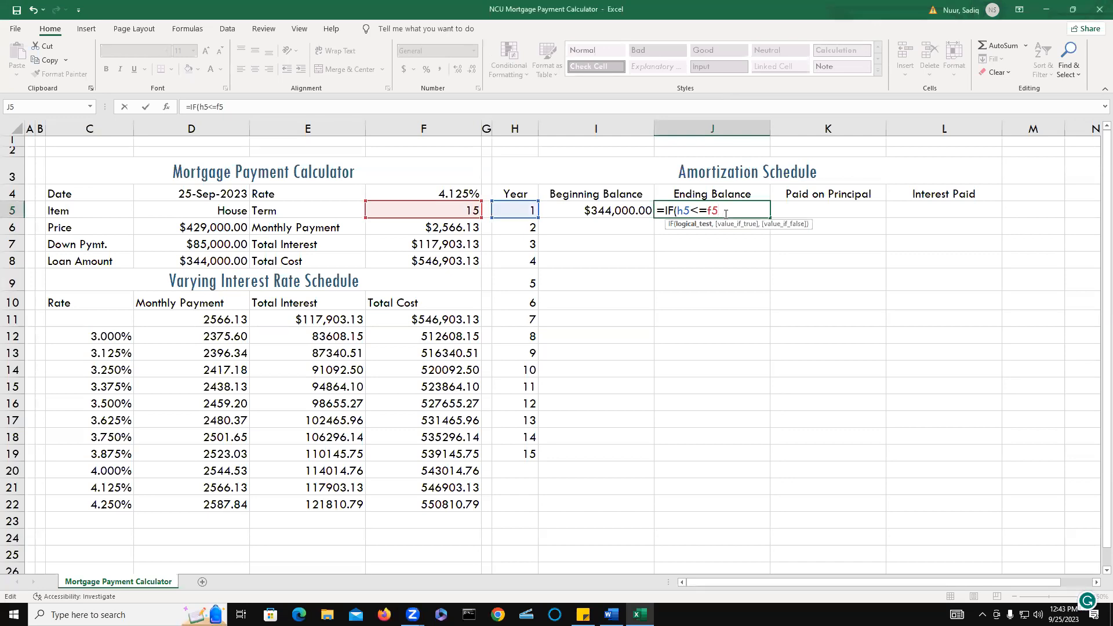
key("F4")
type(",")
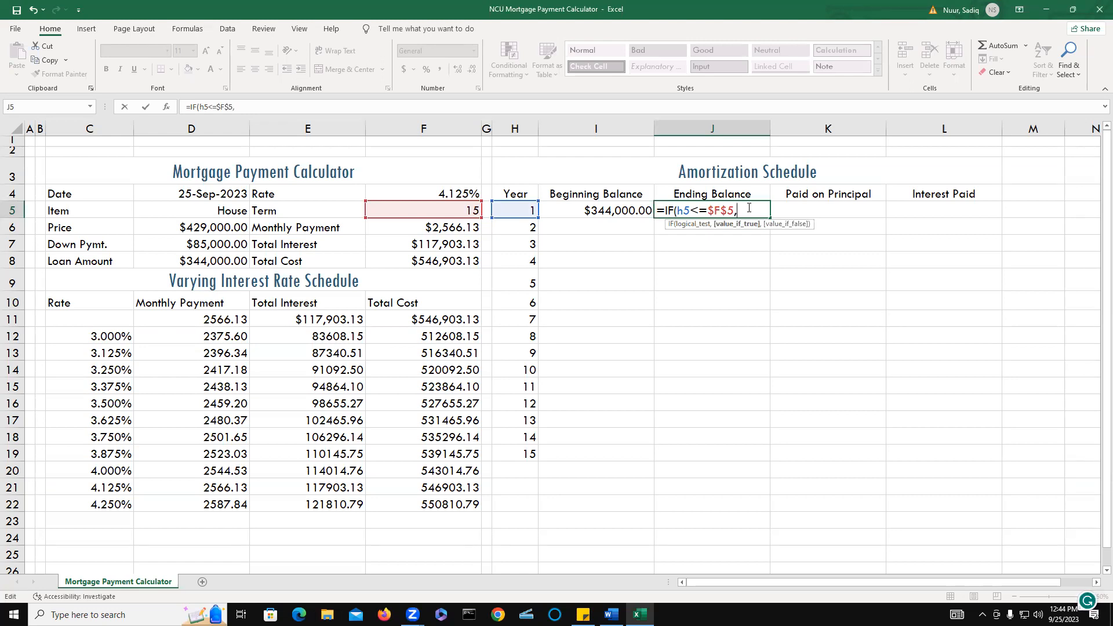
Insert the PV function as the value if true, with $F$4/12 as its rate argument.
type("p")
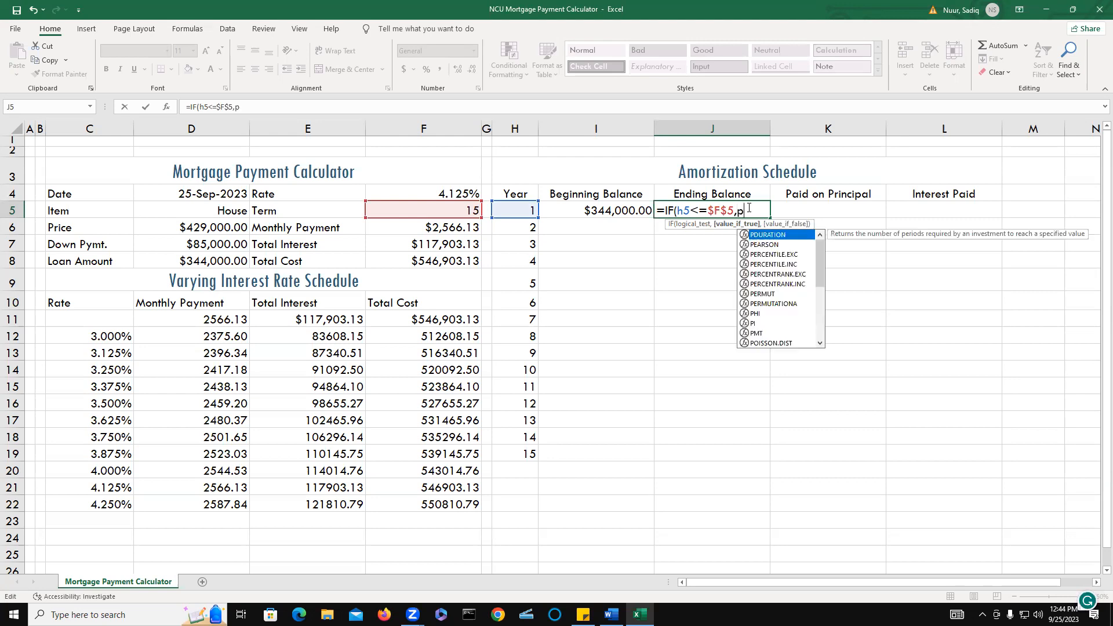
type("v")
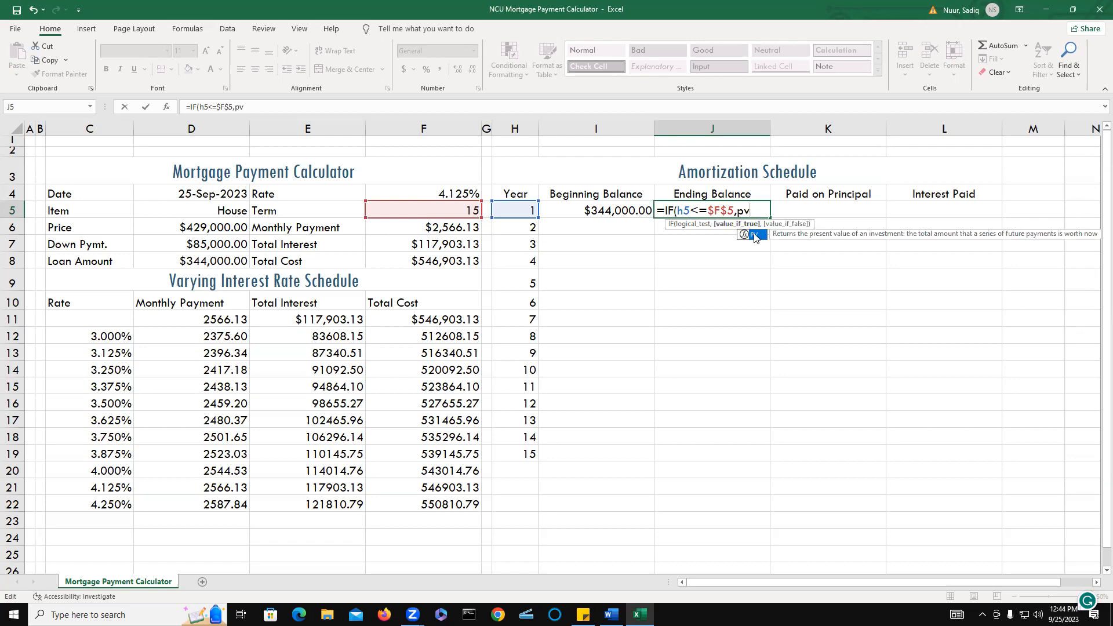
double_click(755, 235)
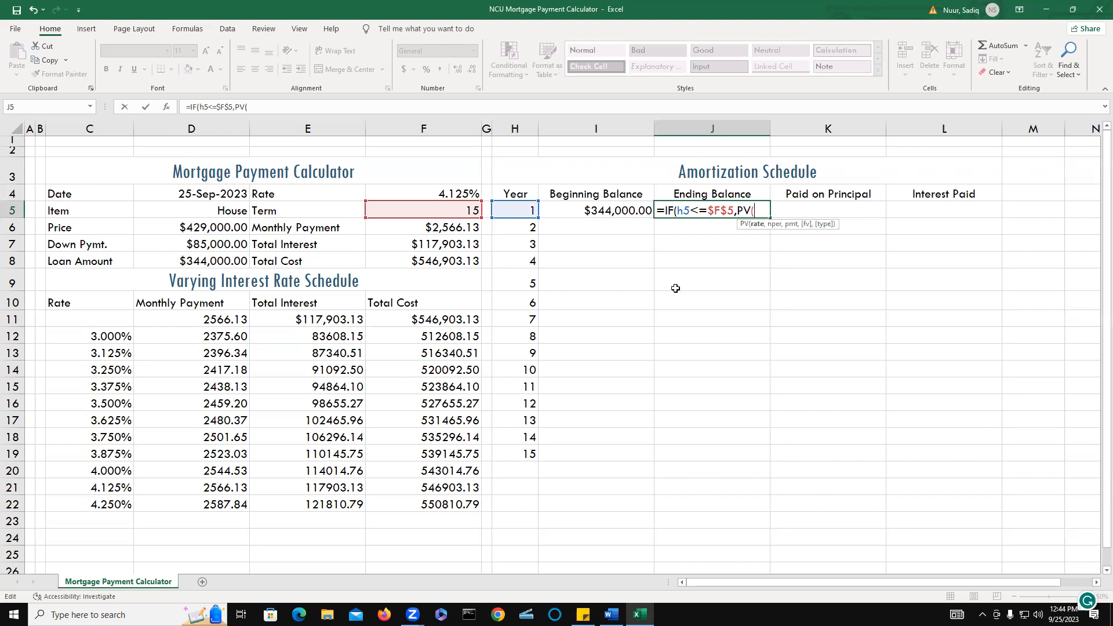
type("f4")
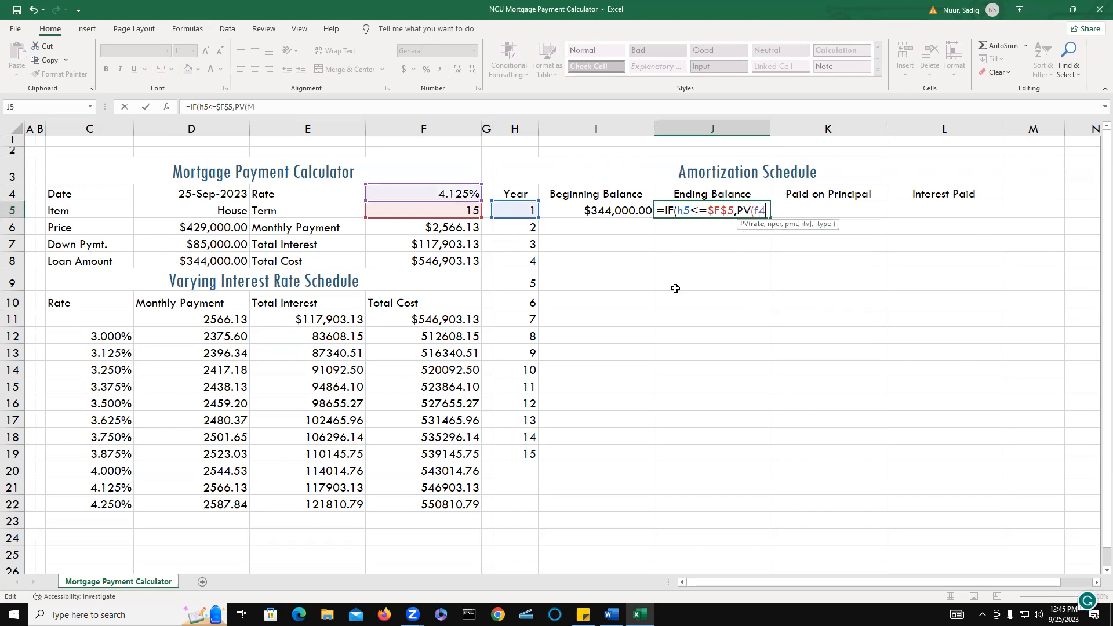
key("F4")
type("/12")
type(",")
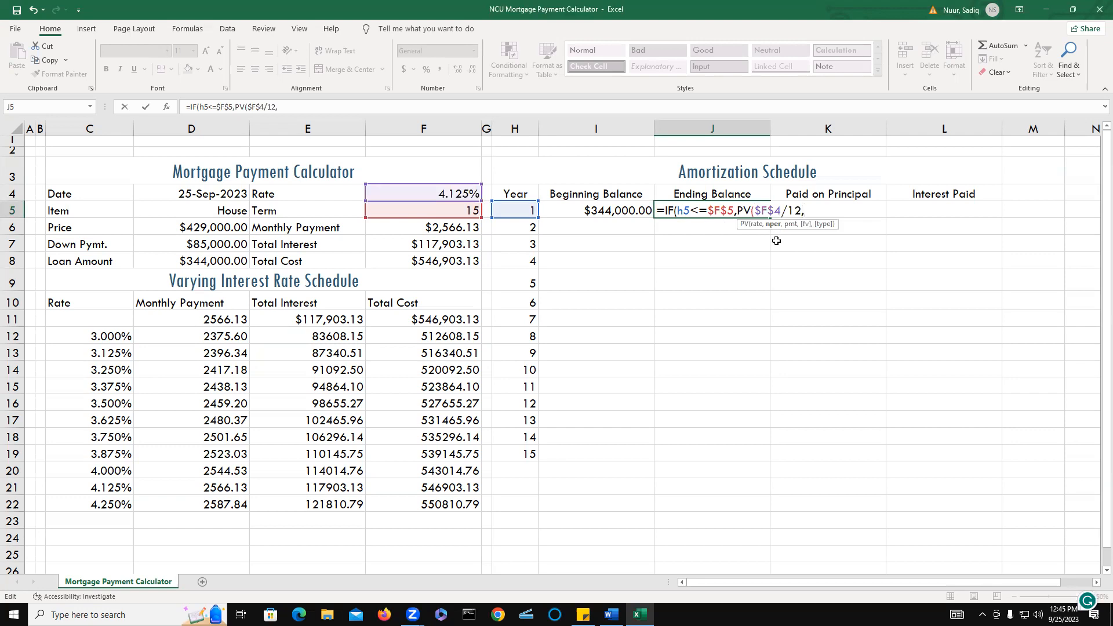
Enter 12*($F$5-h5) as the number of periods in the PV function.
type("2*(")
type("f5")
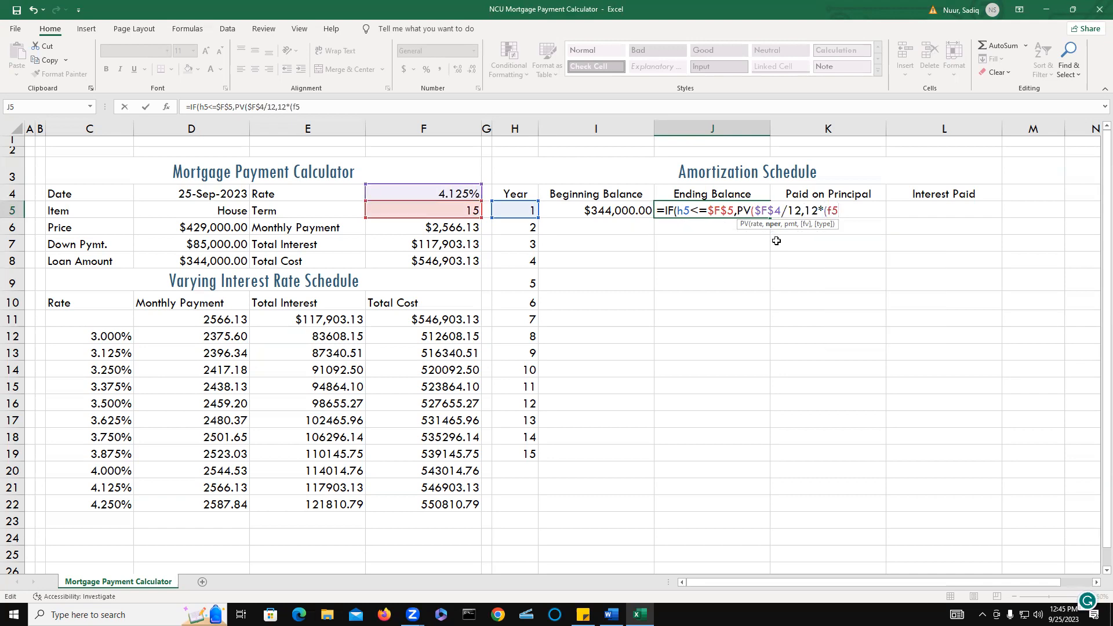
key("F4")
type("-h")
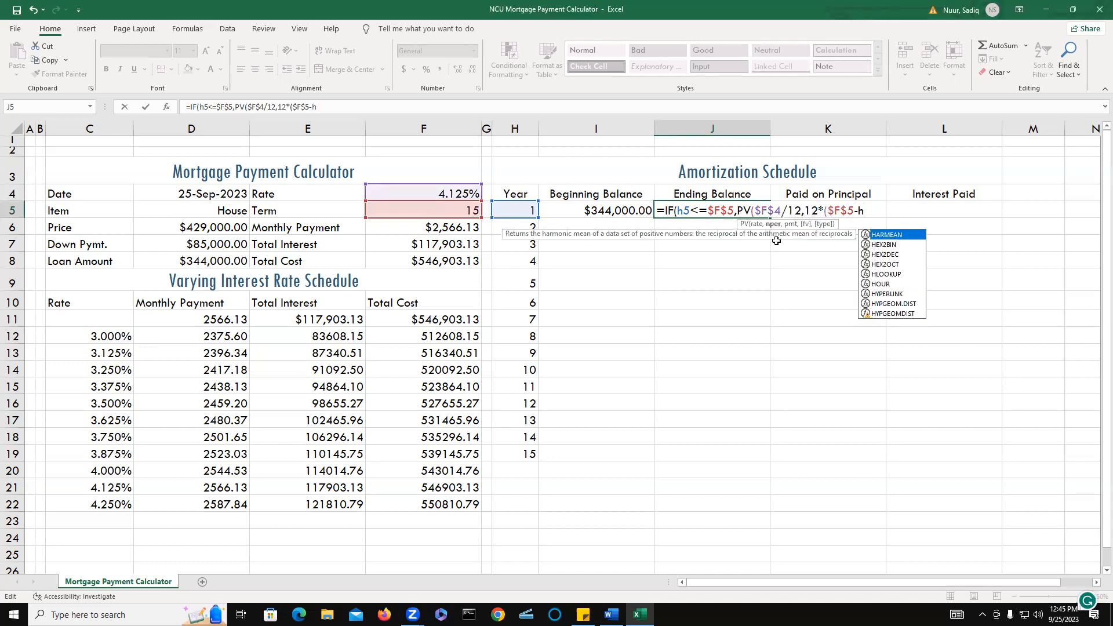
type("5")
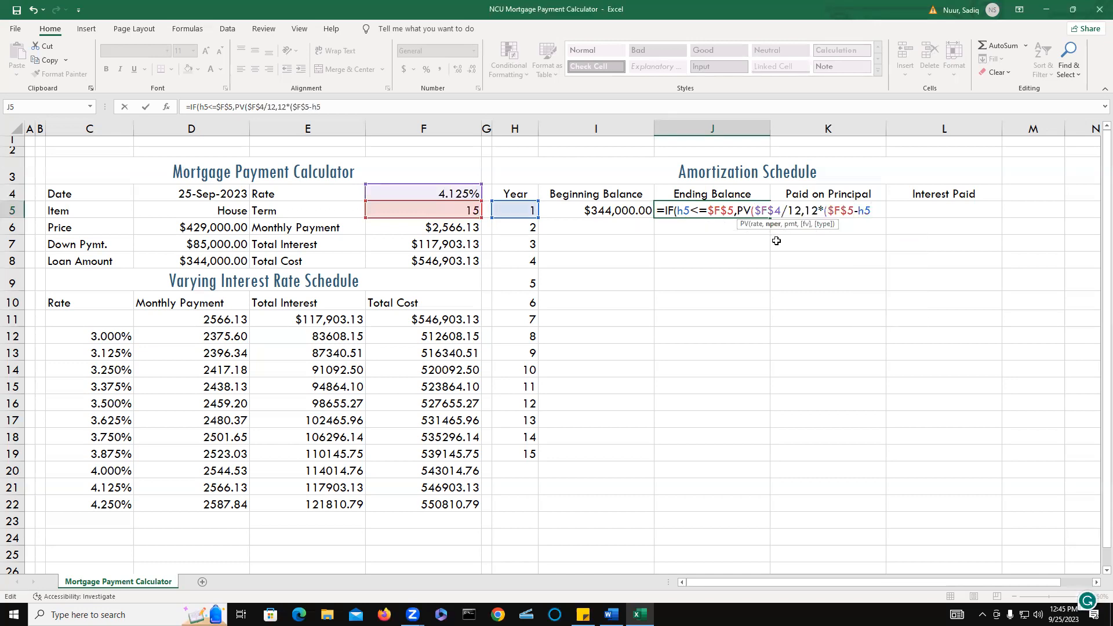
type(")")
type(",")
Finish the J5 ending balance formula with -$F$6 as the PV payment and 0 as the value if false.
type("-f6")
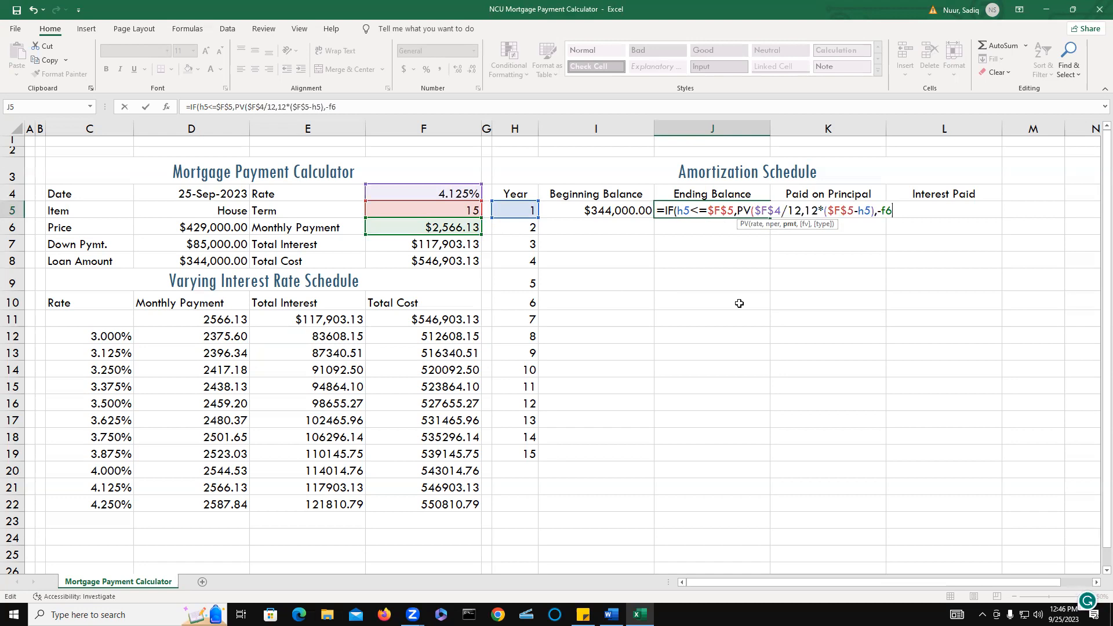
key("F4")
type(")")
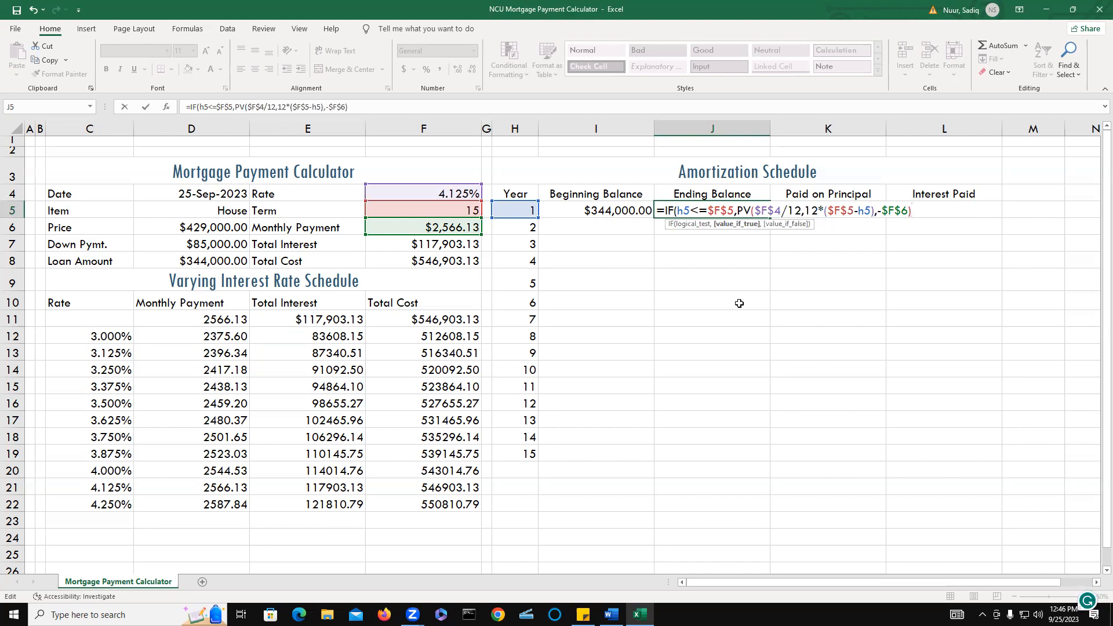
type(",")
type("0)")
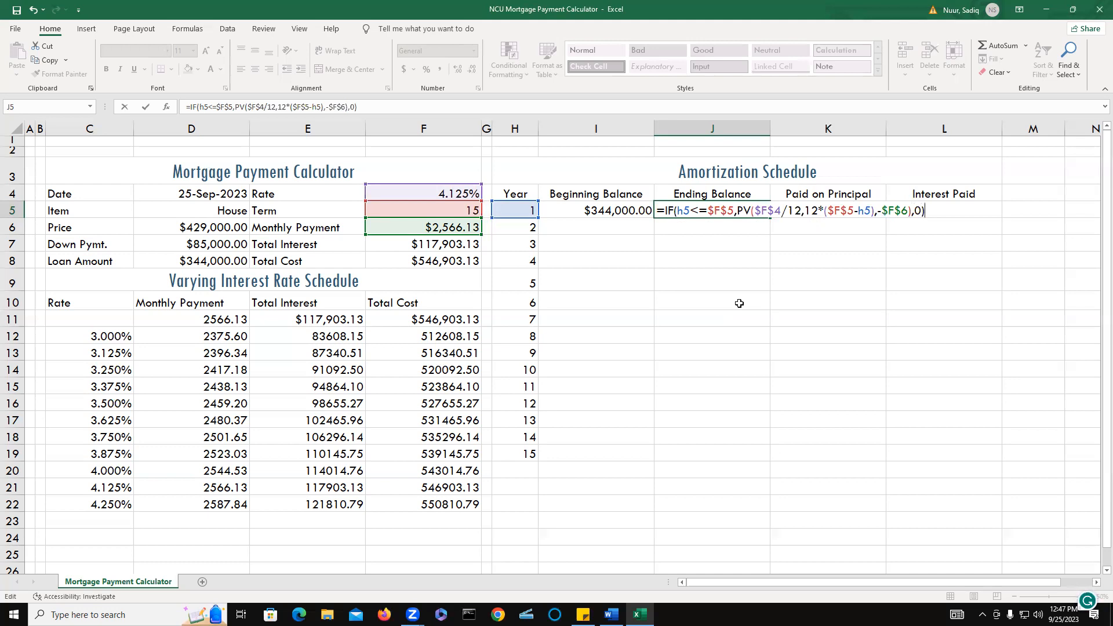
key("Return")
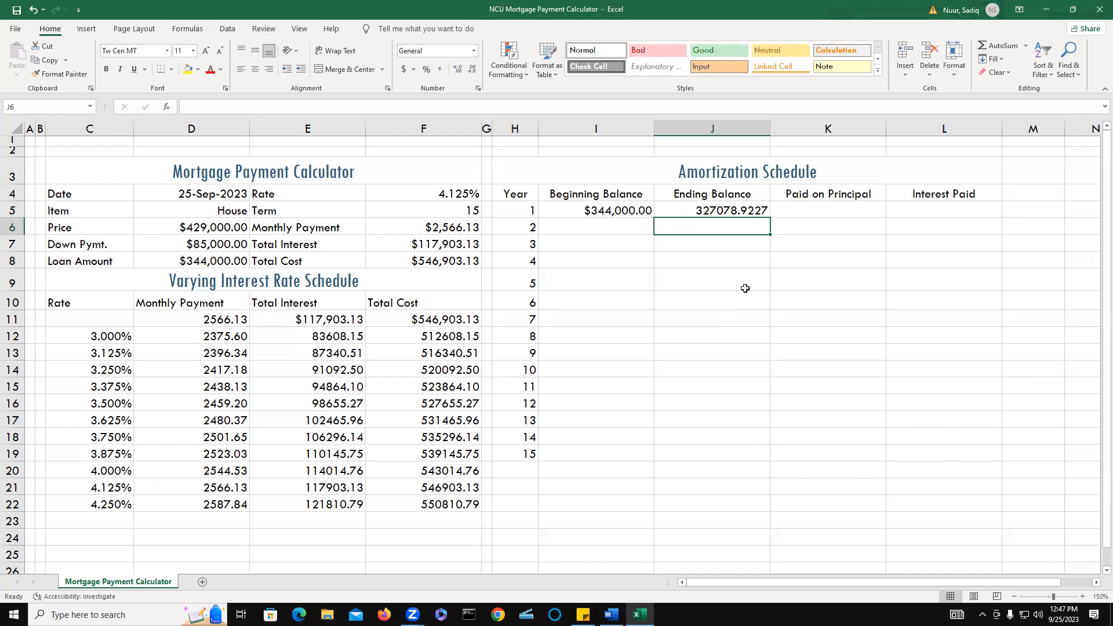
Enter the formula =i5-j5 in K5 for the first year's paid on principal.
left_click(807, 211)
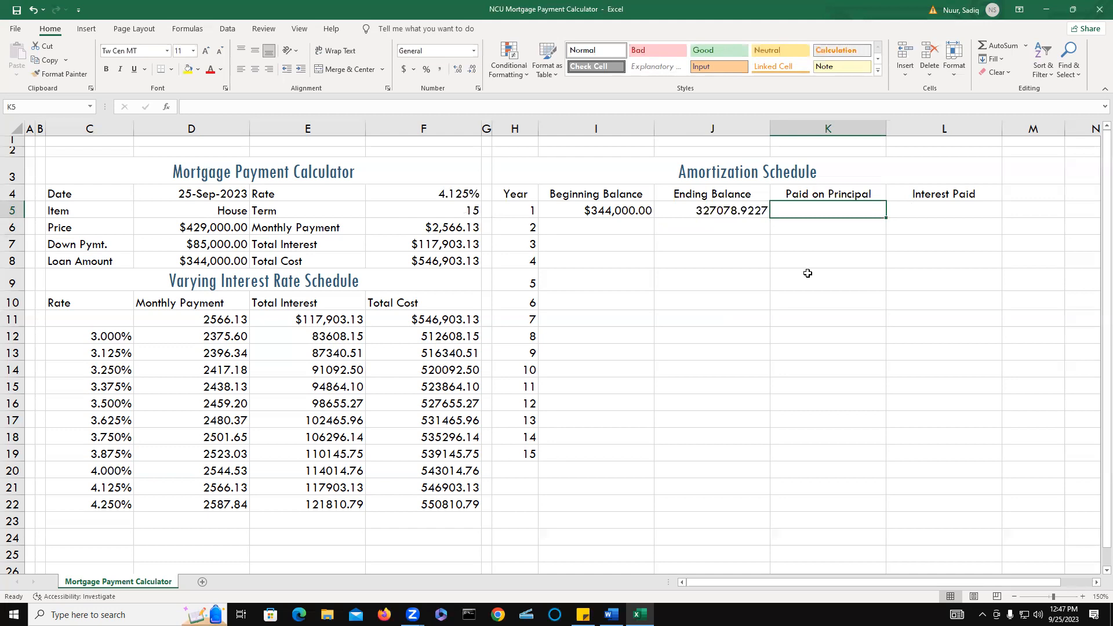
type("=i")
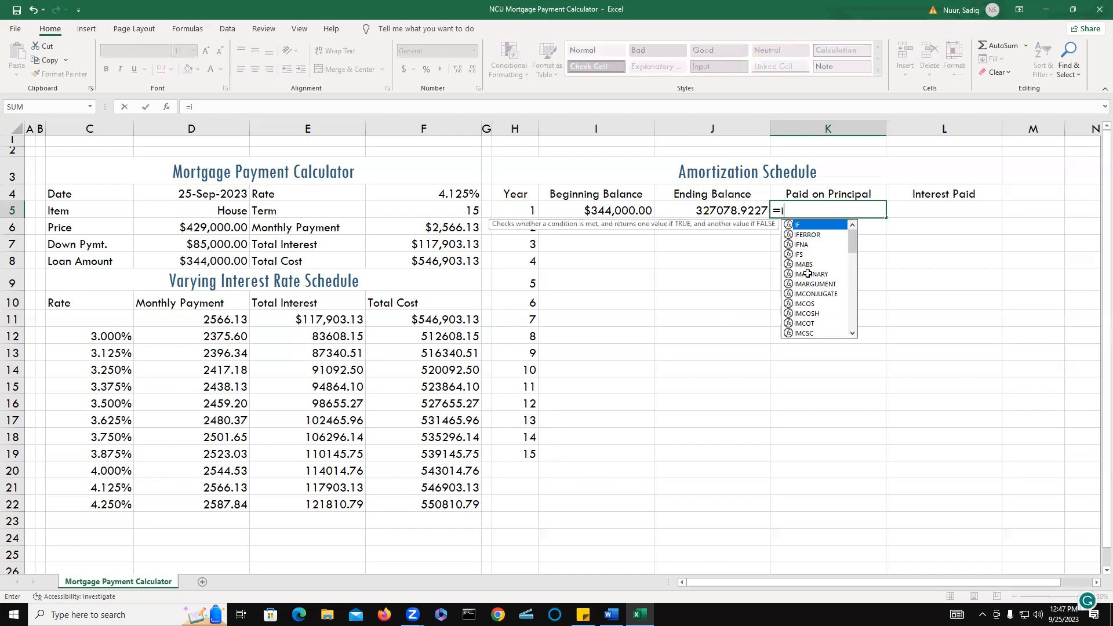
type("5-")
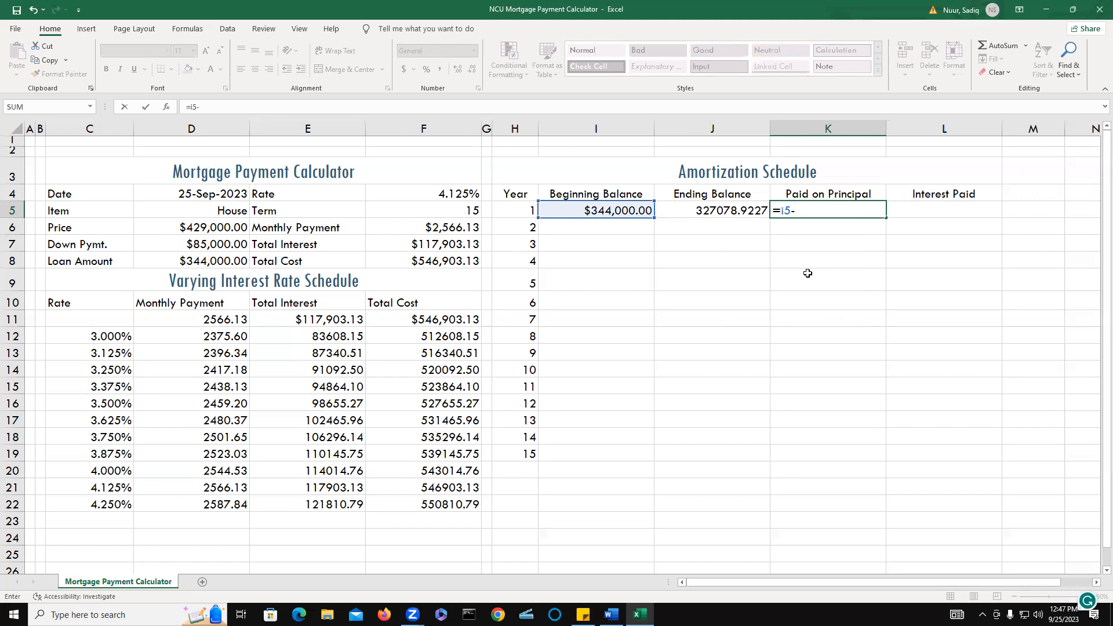
type("j5")
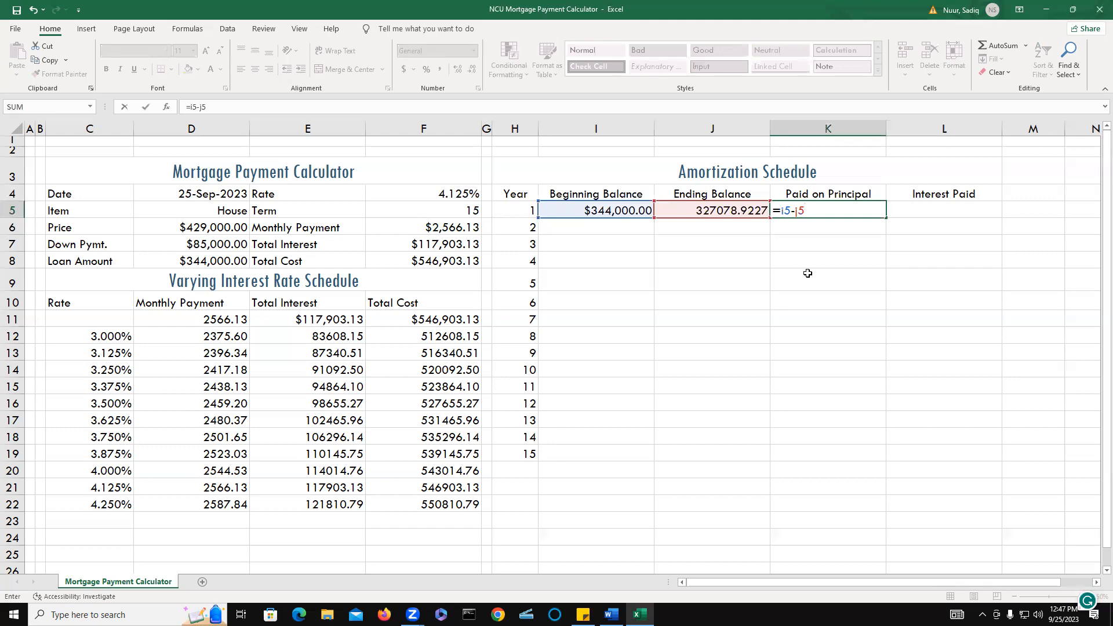
key("Return")
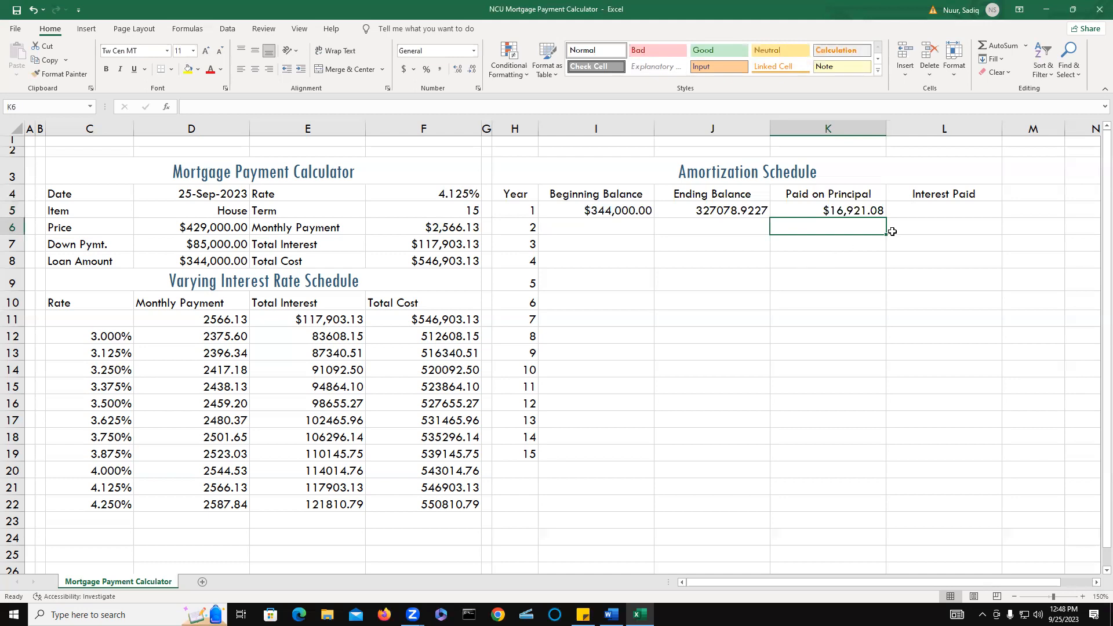
Start an IF formula in L5 for the interest paid, with i5>0 as its logical test.
left_click(929, 210)
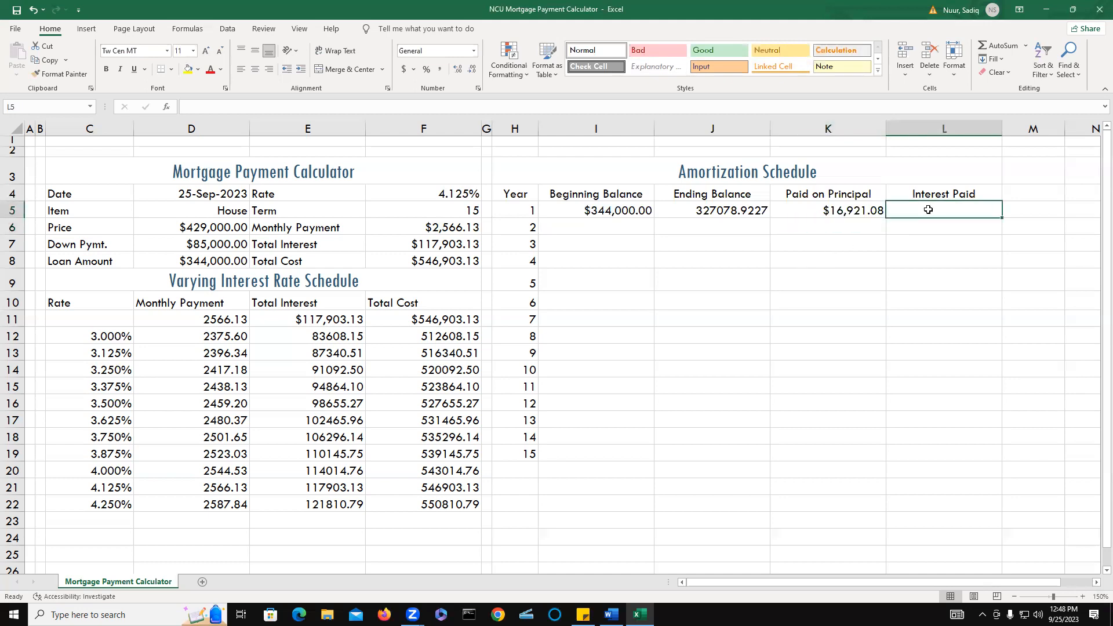
type("=")
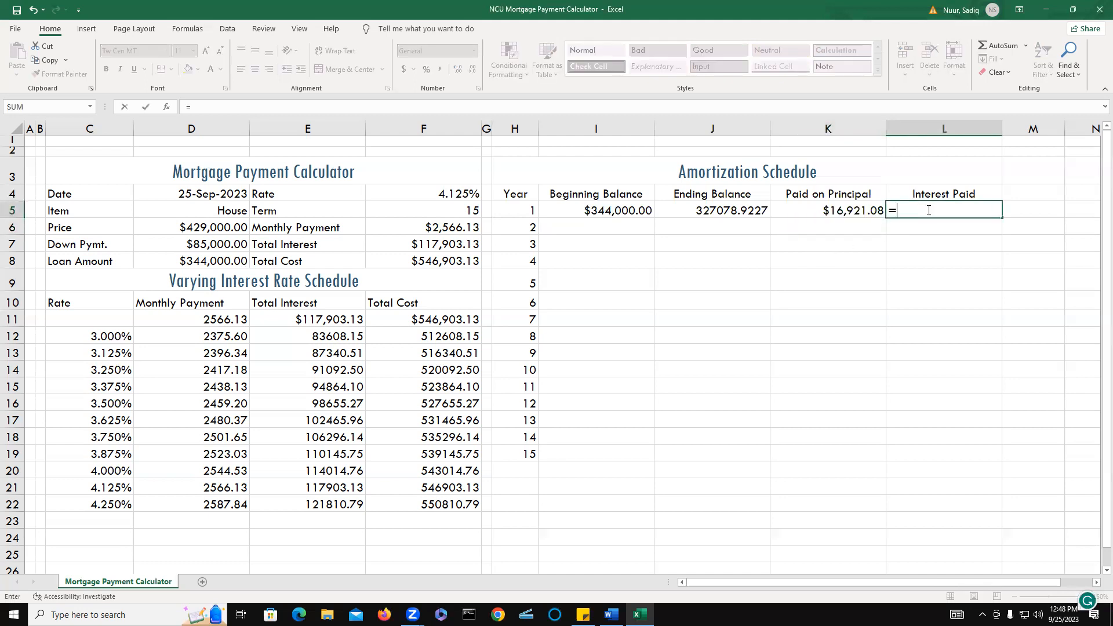
type("if")
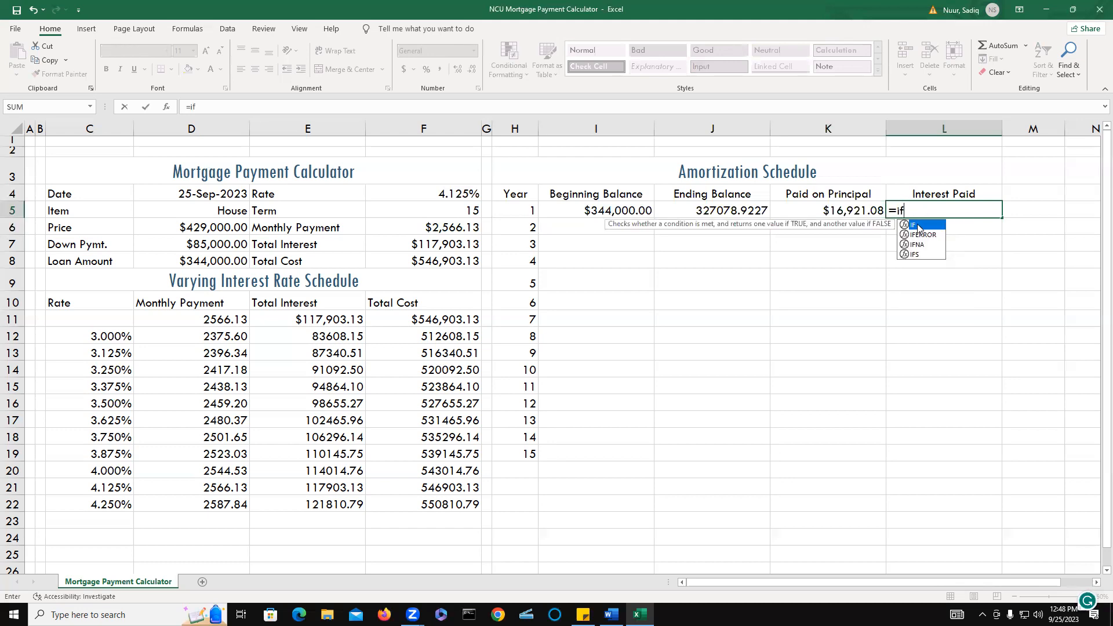
double_click(918, 226)
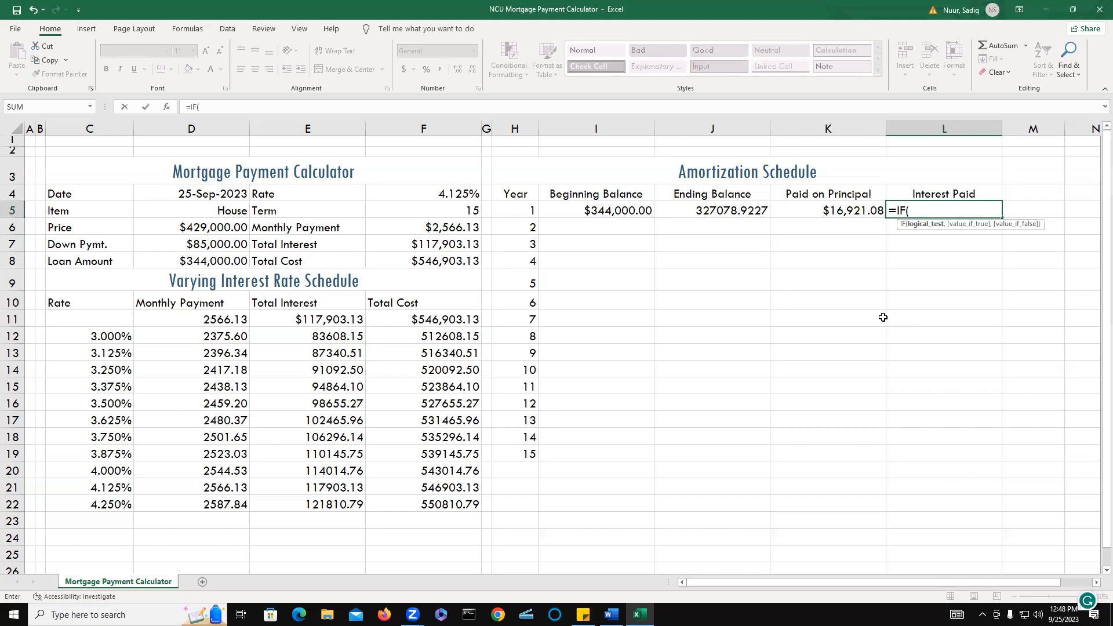
type("i5")
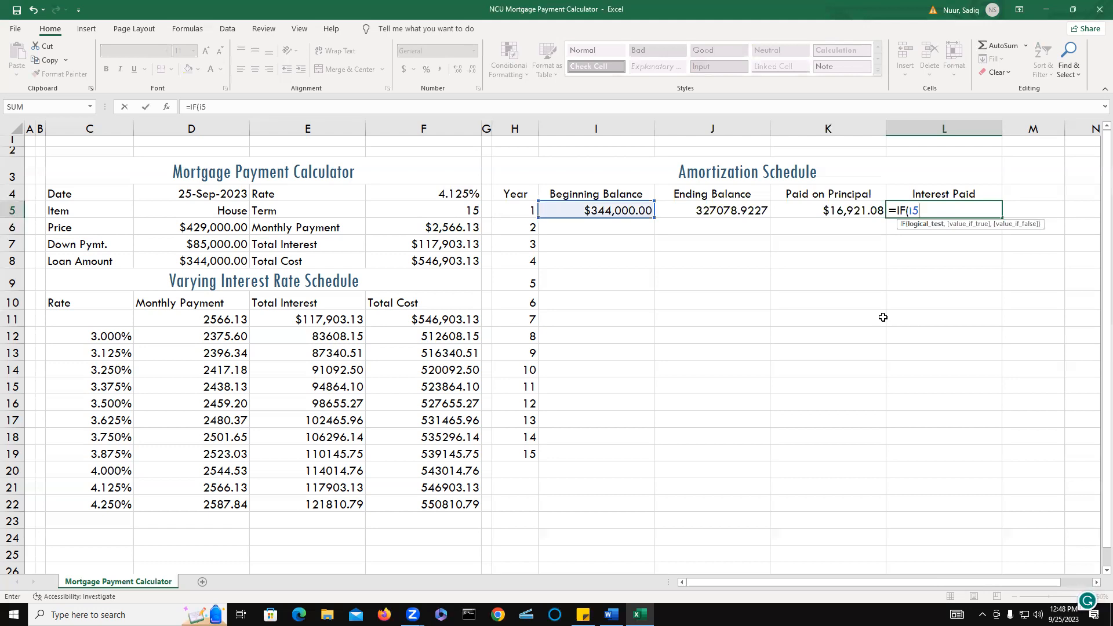
type(">0,")
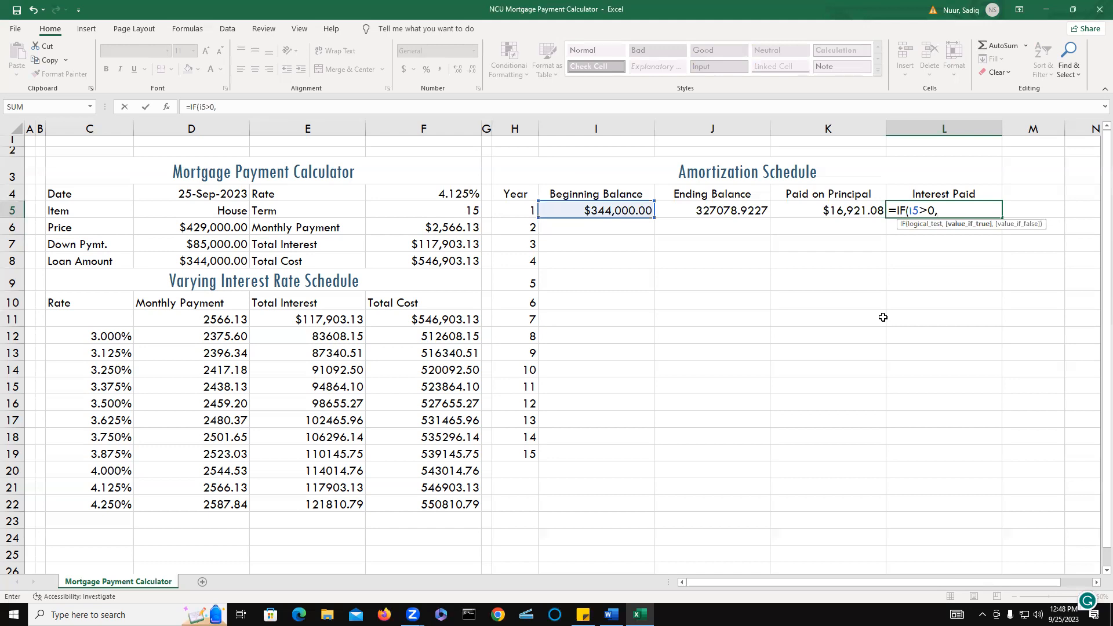
Complete the interest paid formula with 12*$F$6-k5 as the value if true and 0 as the value if false.
type("12*")
type("f")
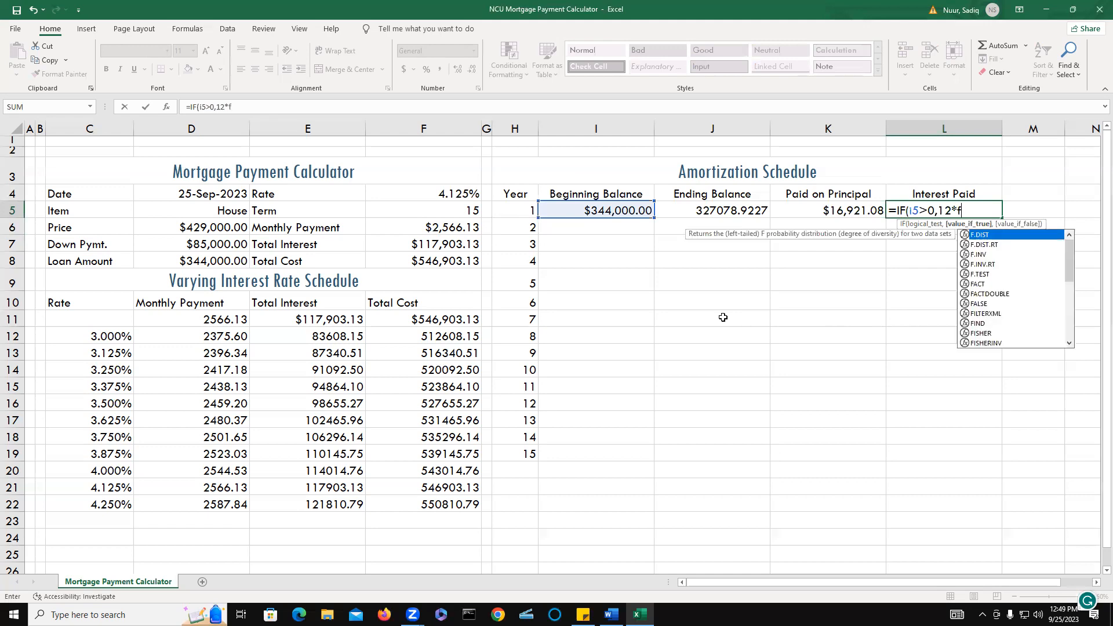
type("6")
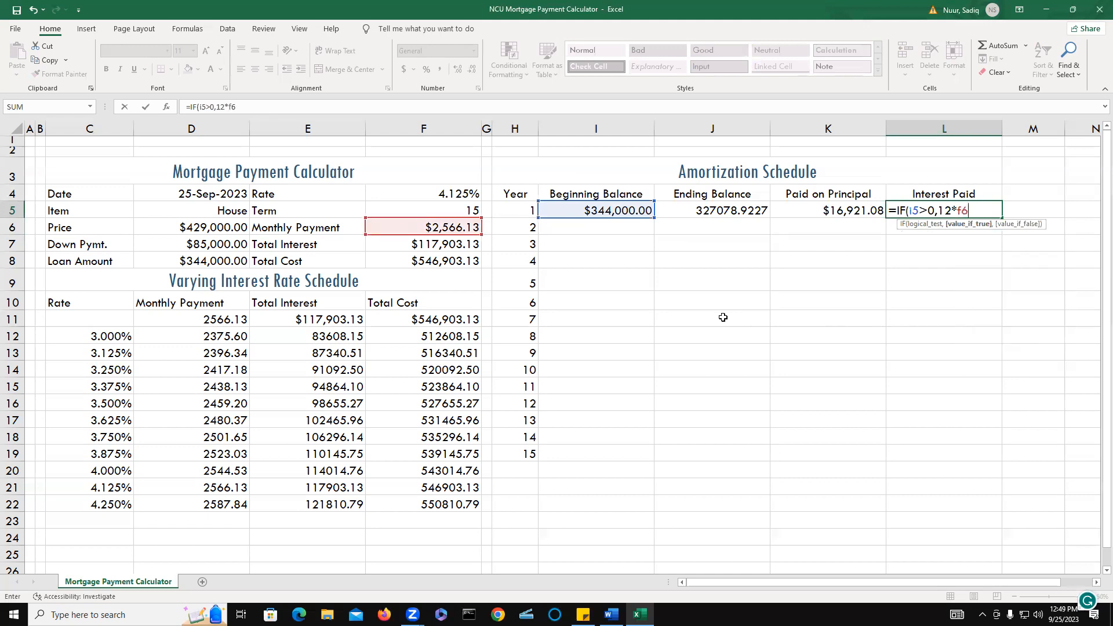
key("F4")
type("k")
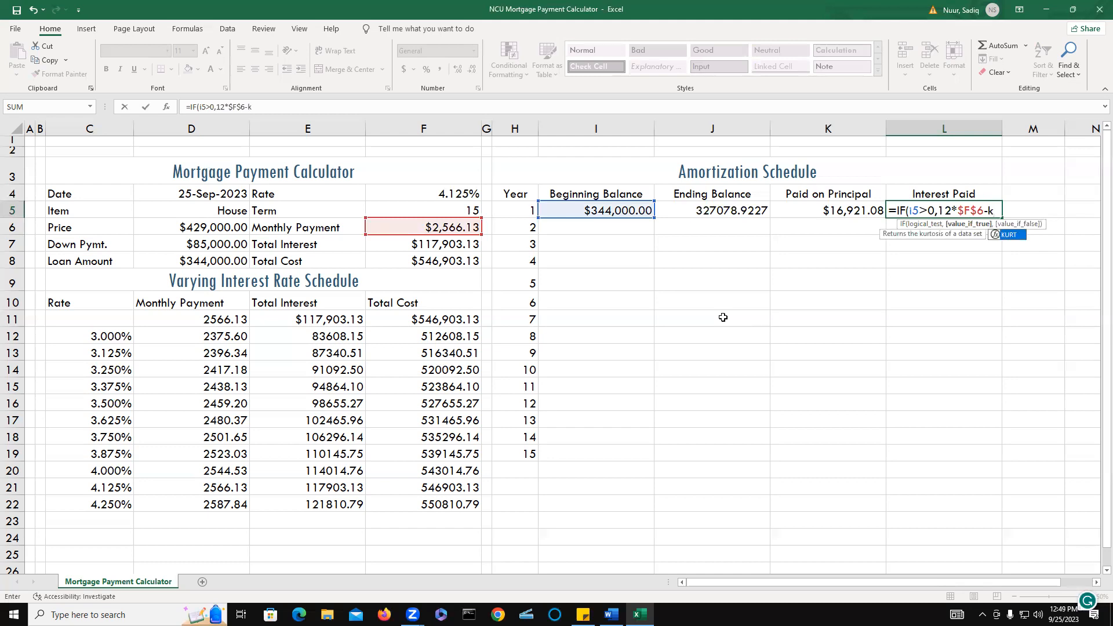
type("5")
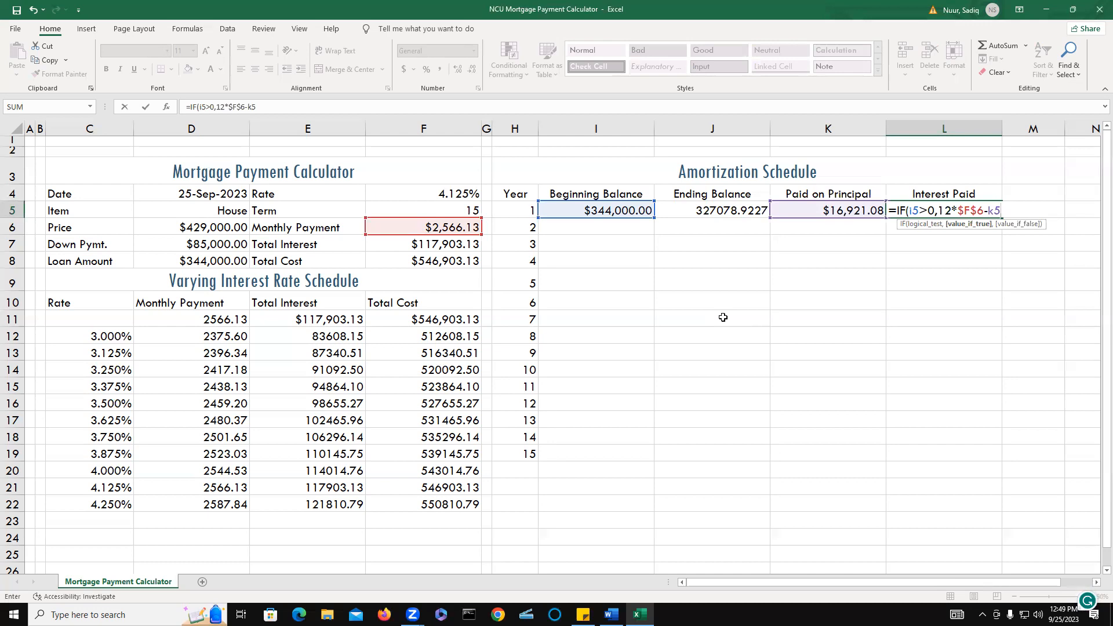
type(",")
type("0)")
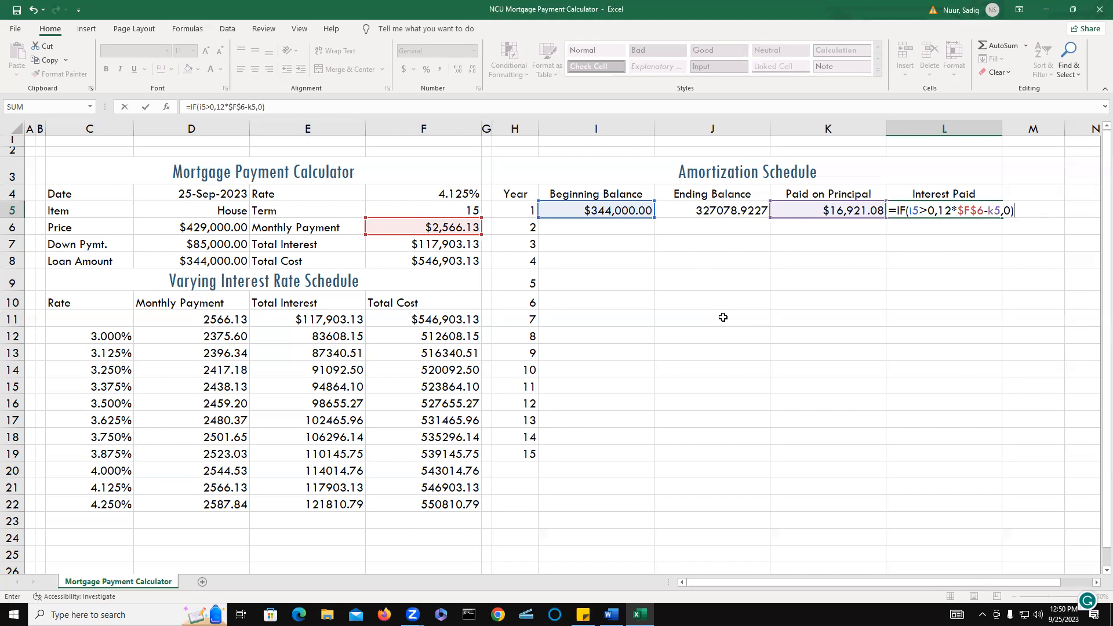
key("Return")
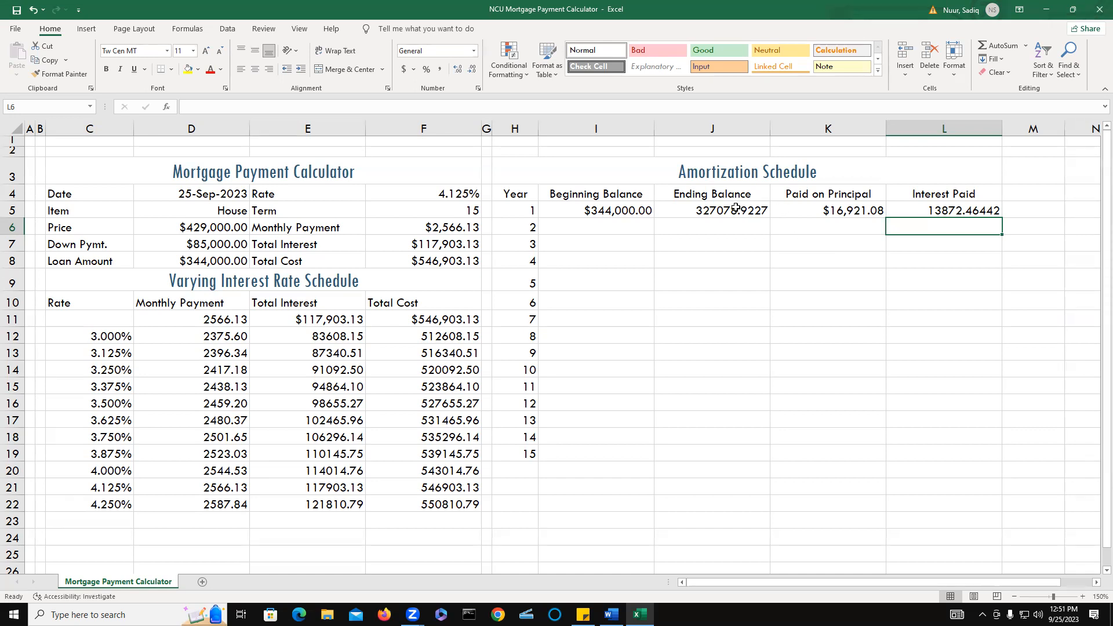
Copy the ending balance, paid on principal and interest paid formulas from J5:L5 down through row 19.
left_click(699, 210)
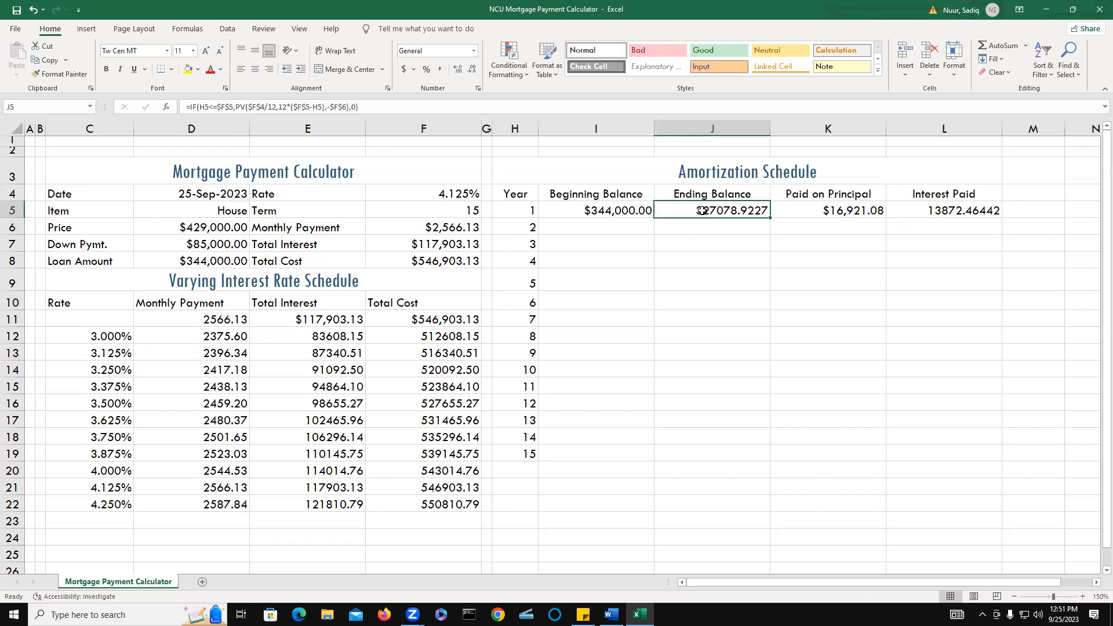
left_click_drag(701, 211, 938, 211)
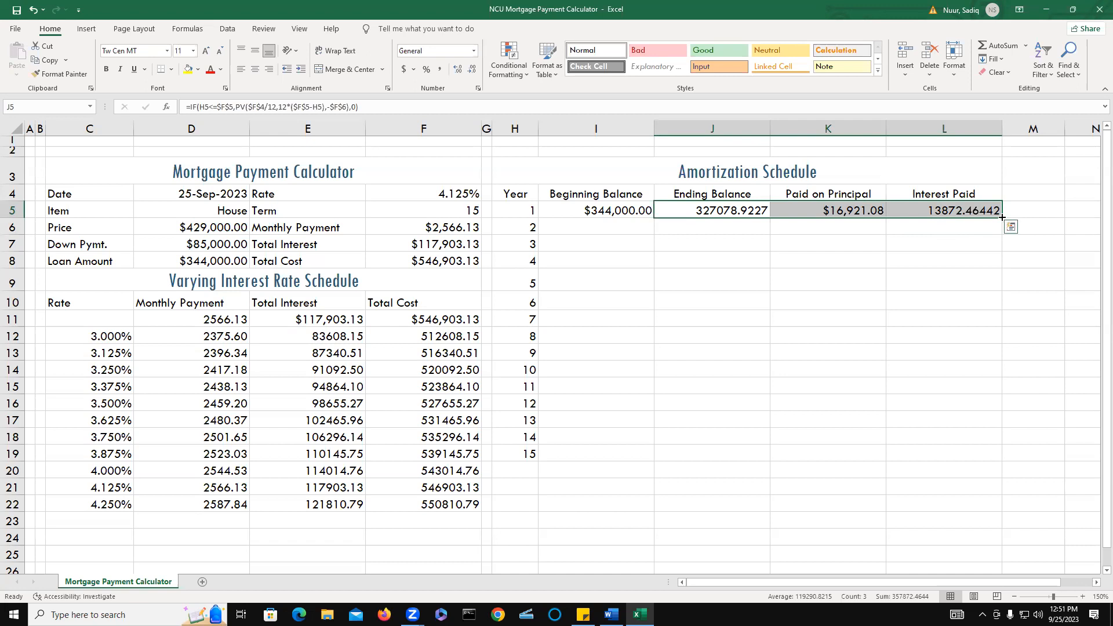
left_click_drag(1003, 218, 1015, 461)
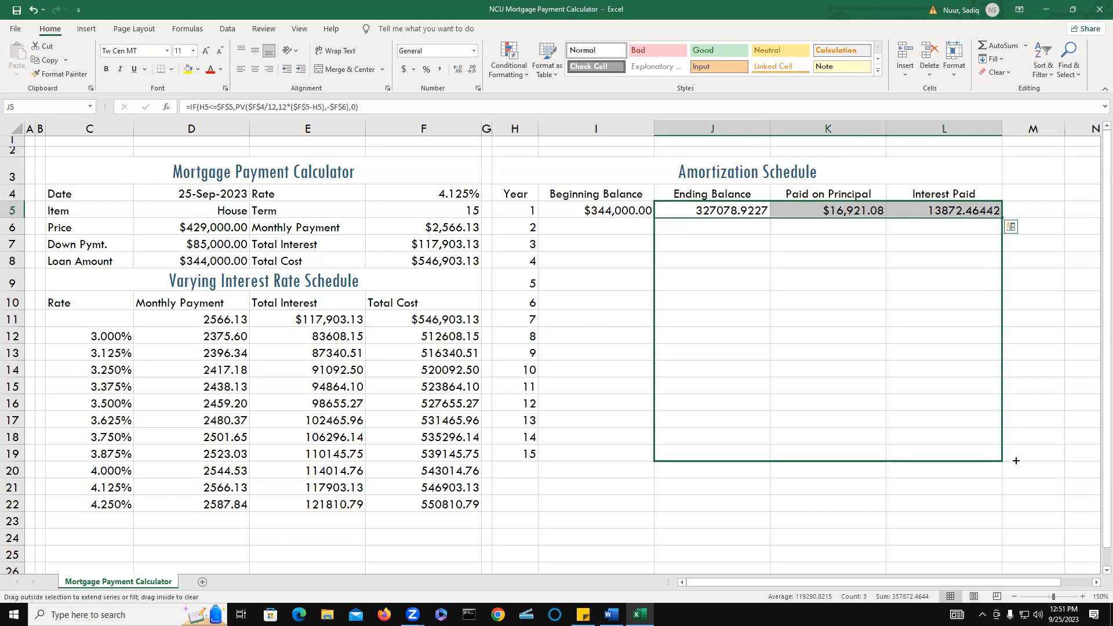
left_click_drag(1015, 460, 1040, 445)
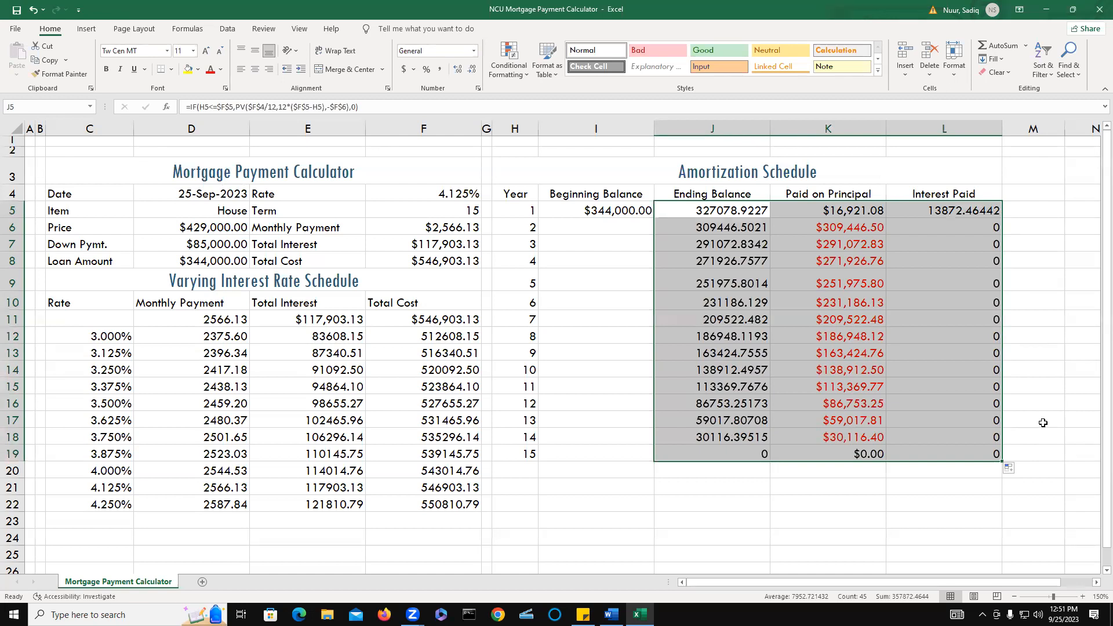
Set the year 2 beginning balance in I6 to =J5 and copy the formula down through I19.
left_click_drag(591, 229, 590, 472)
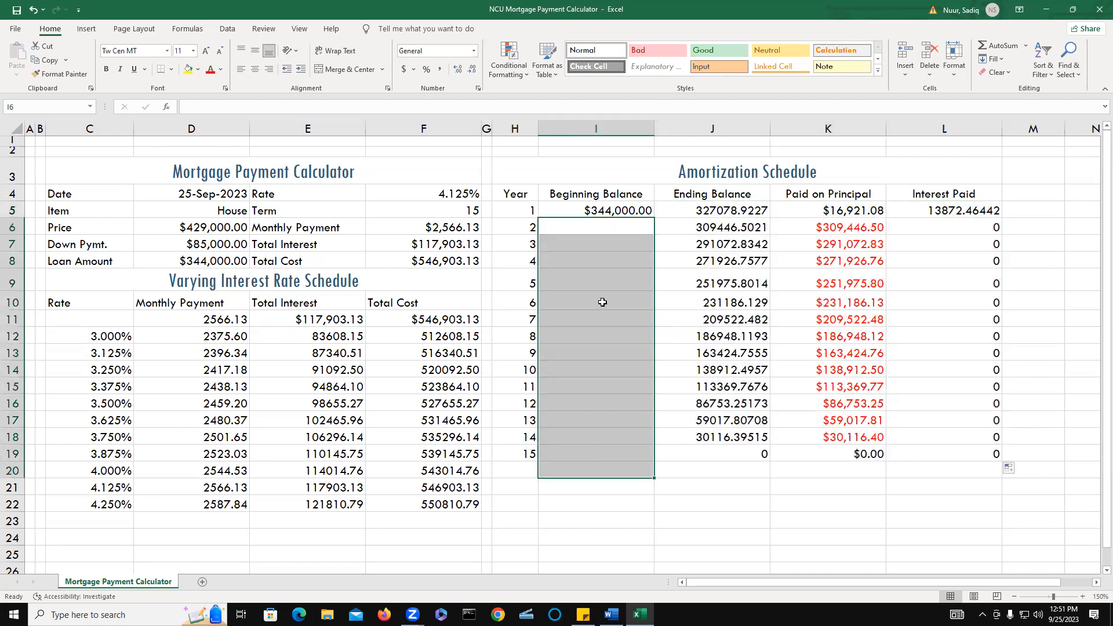
left_click(606, 232)
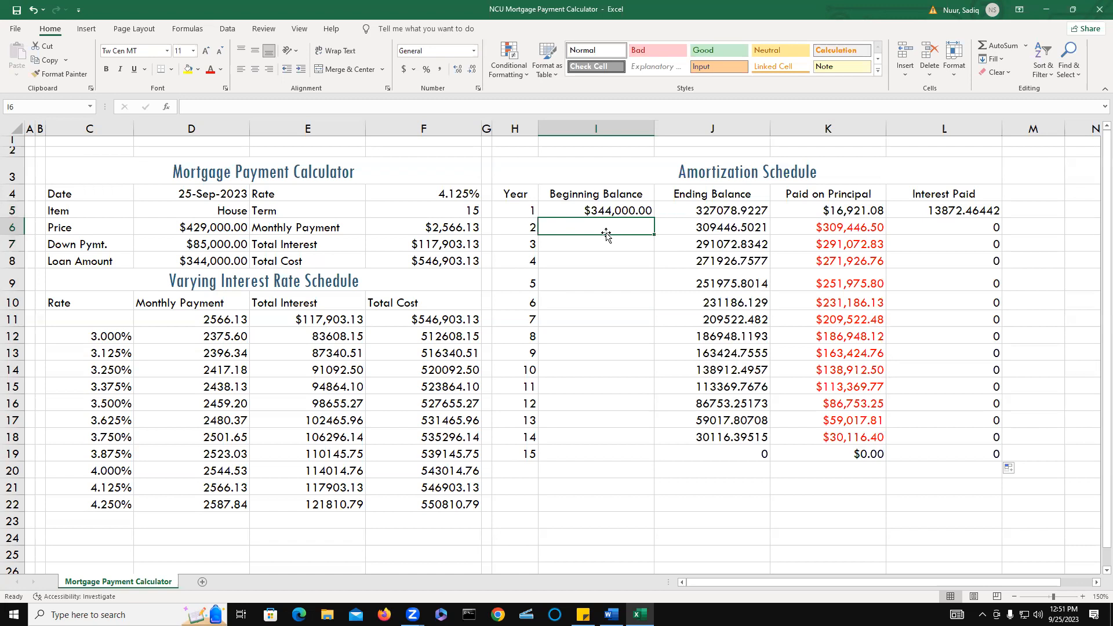
type("=")
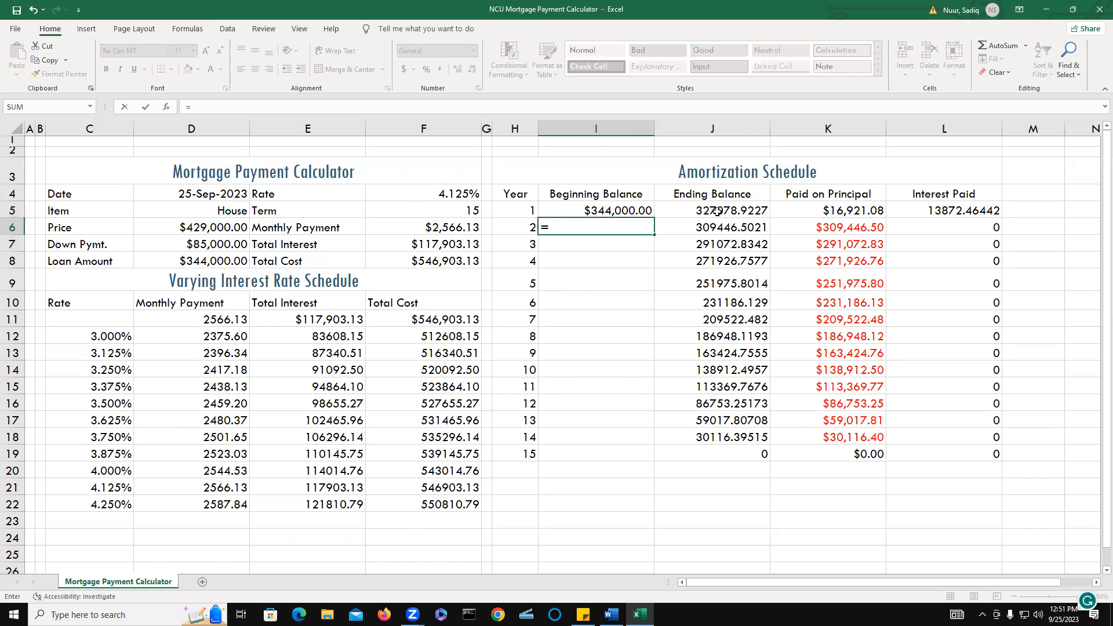
left_click(718, 212)
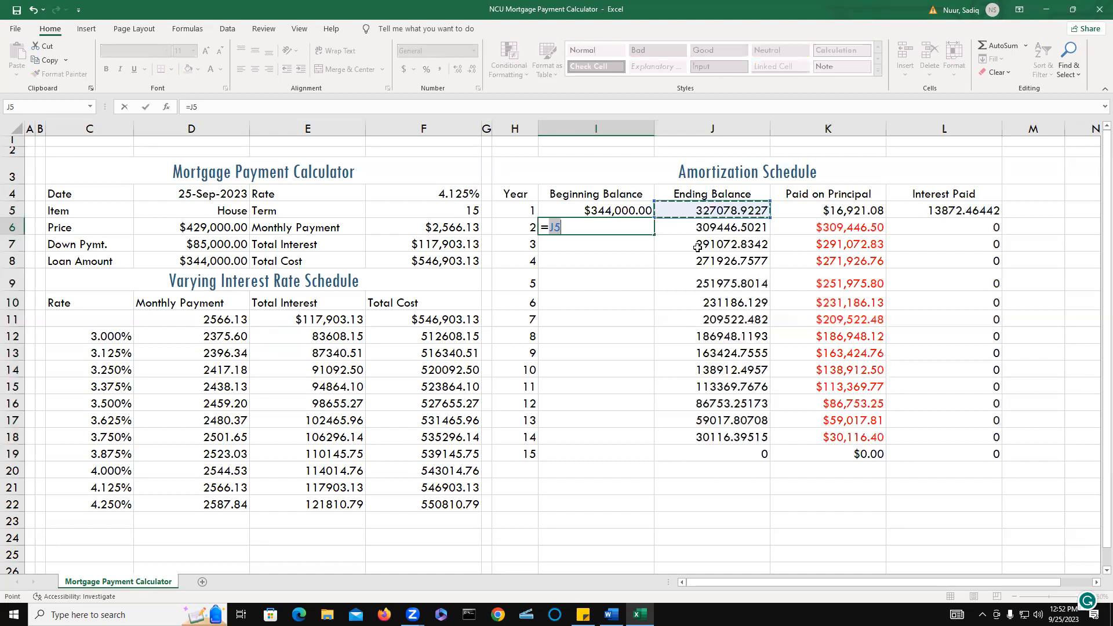
key("Return")
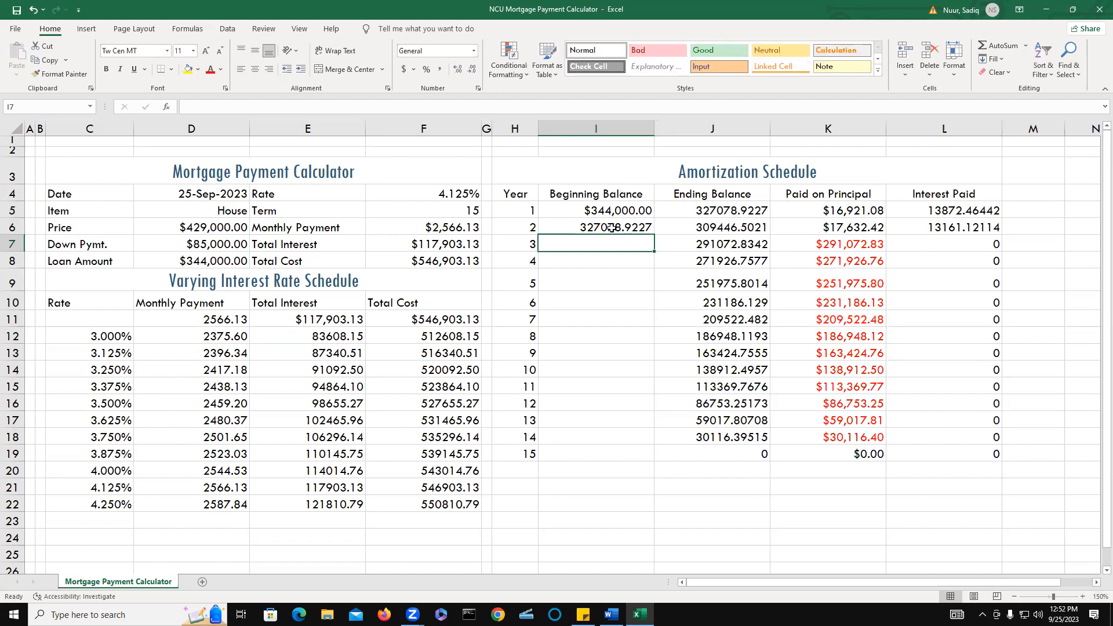
left_click(582, 228)
left_click_drag(655, 235, 653, 461)
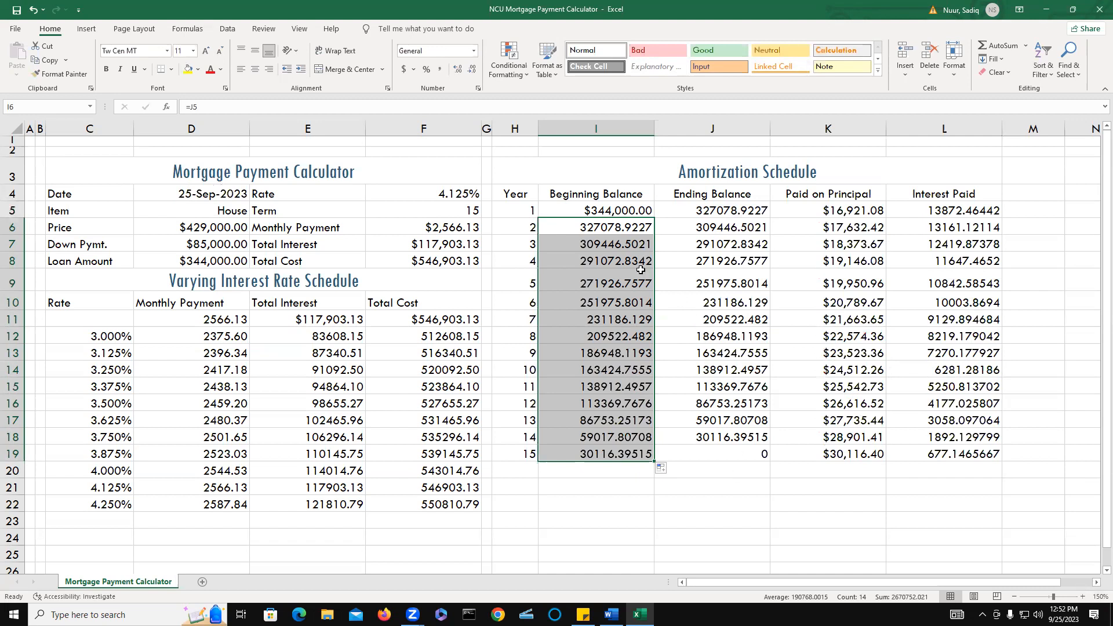
left_click(524, 303)
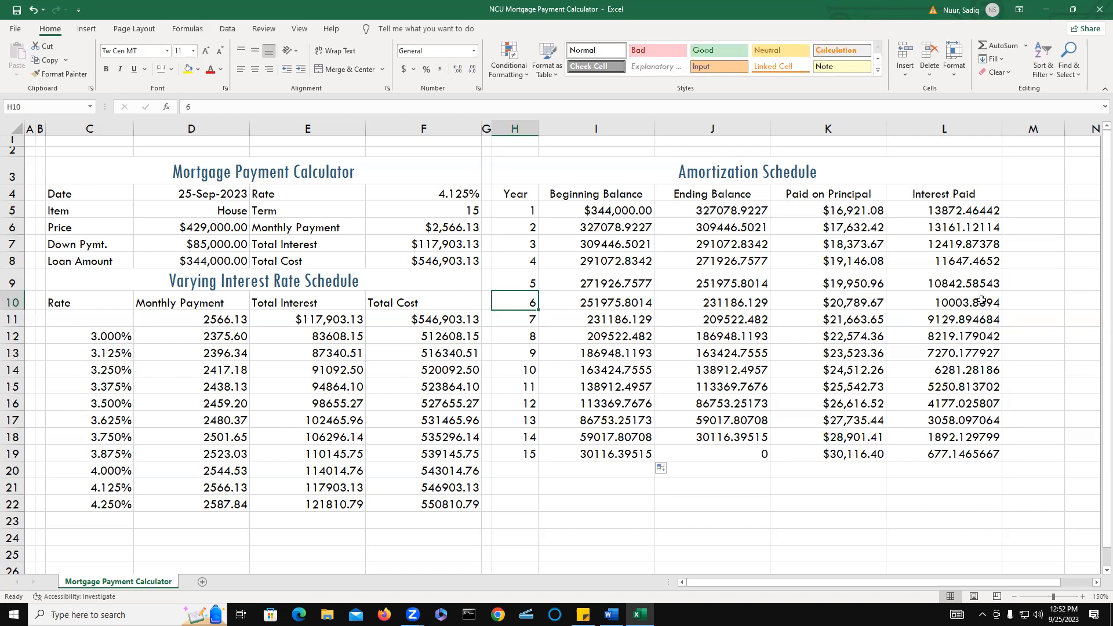
left_click(947, 306)
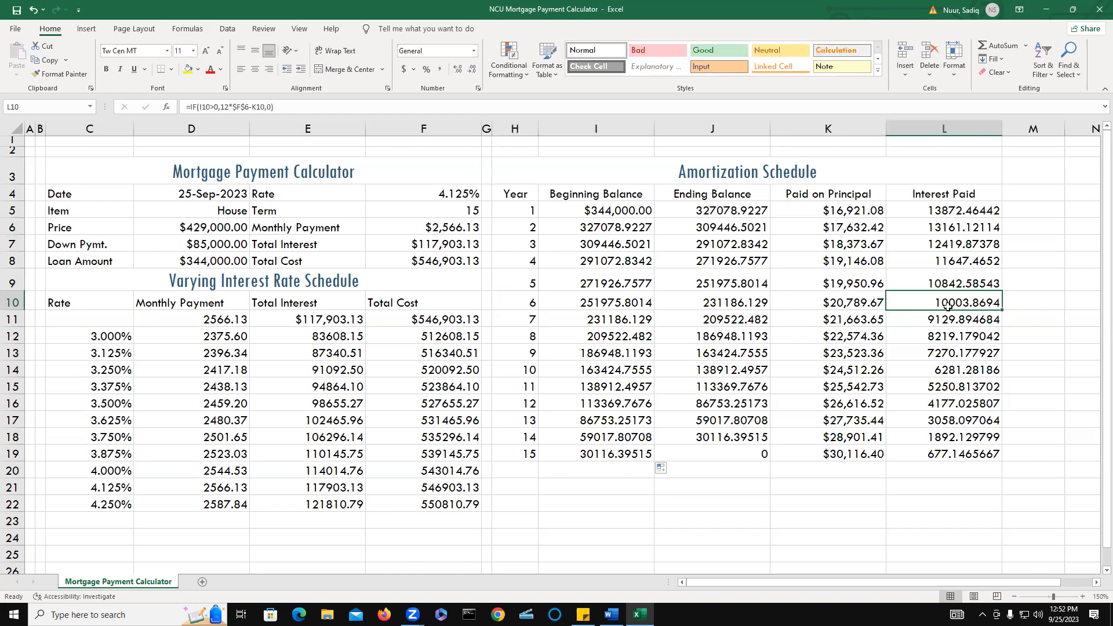
left_click(833, 303)
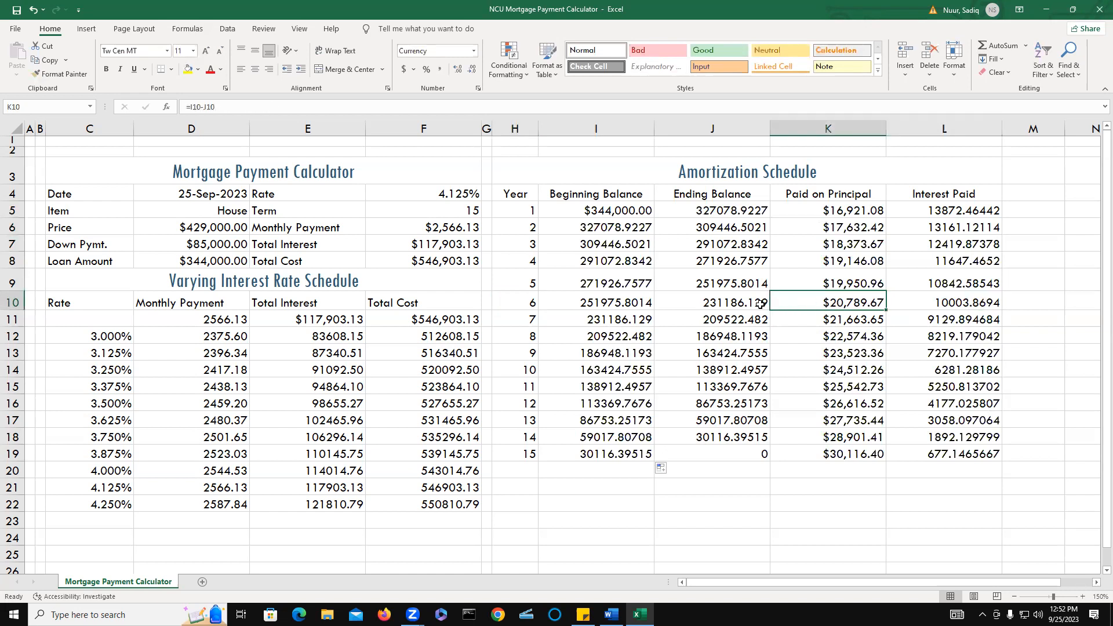
left_click(713, 304)
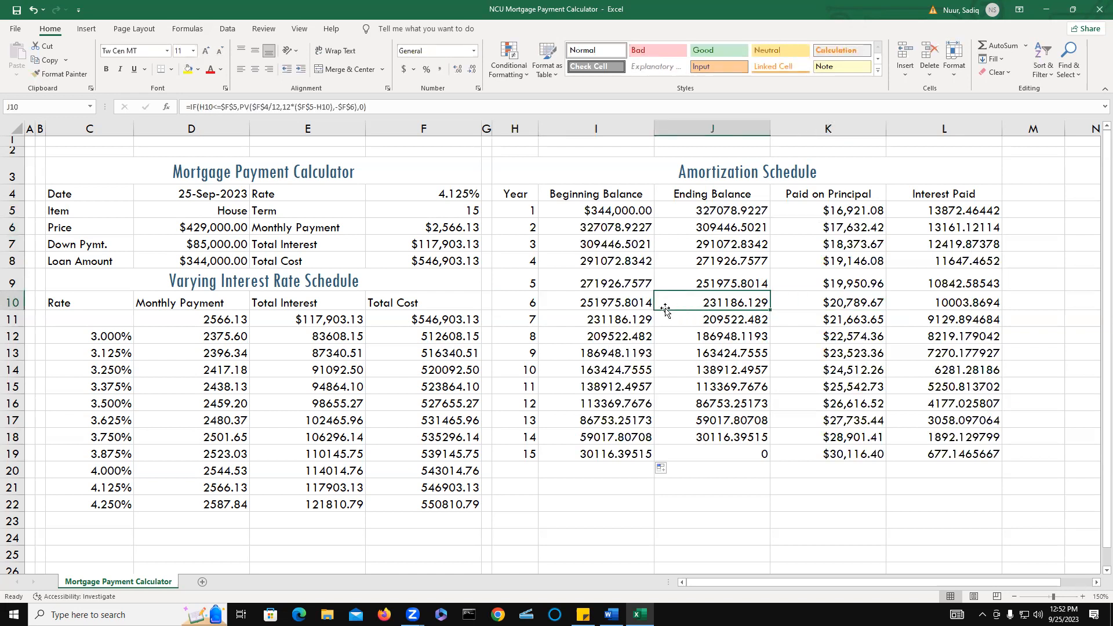
Enter the label Subtotal in J20, below the ending balance column of the amortization schedule.
left_click(605, 311)
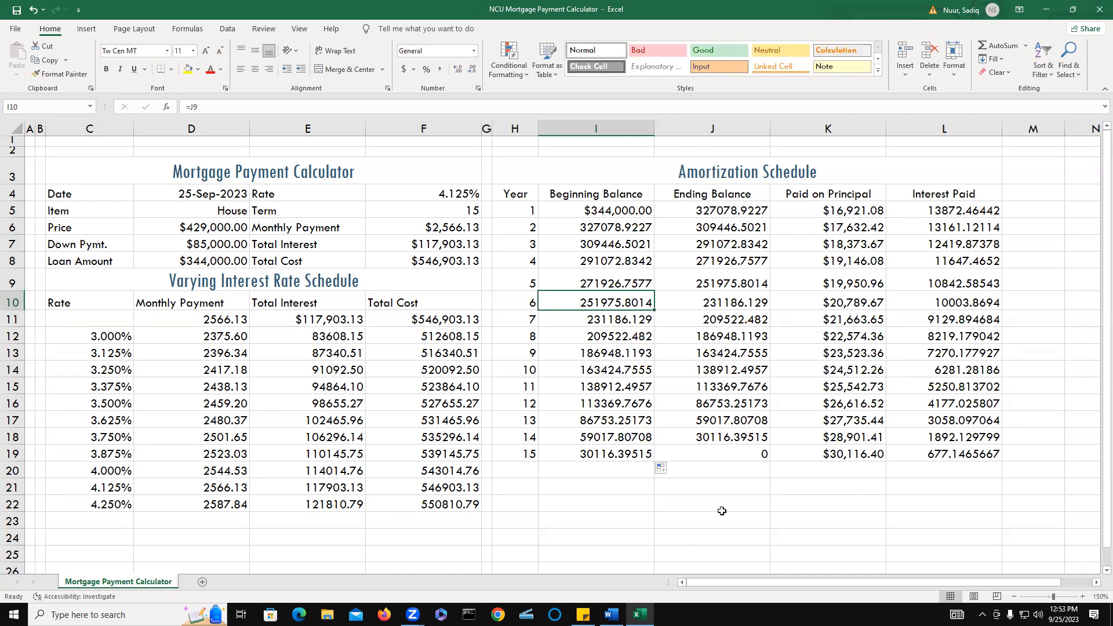
left_click(922, 471)
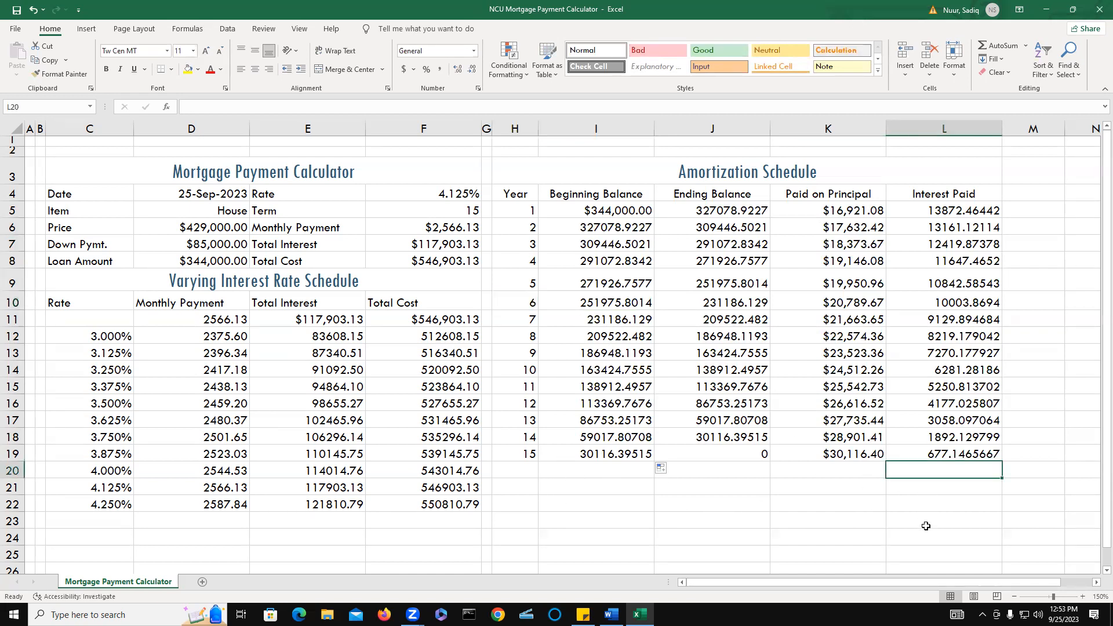
left_click(727, 470)
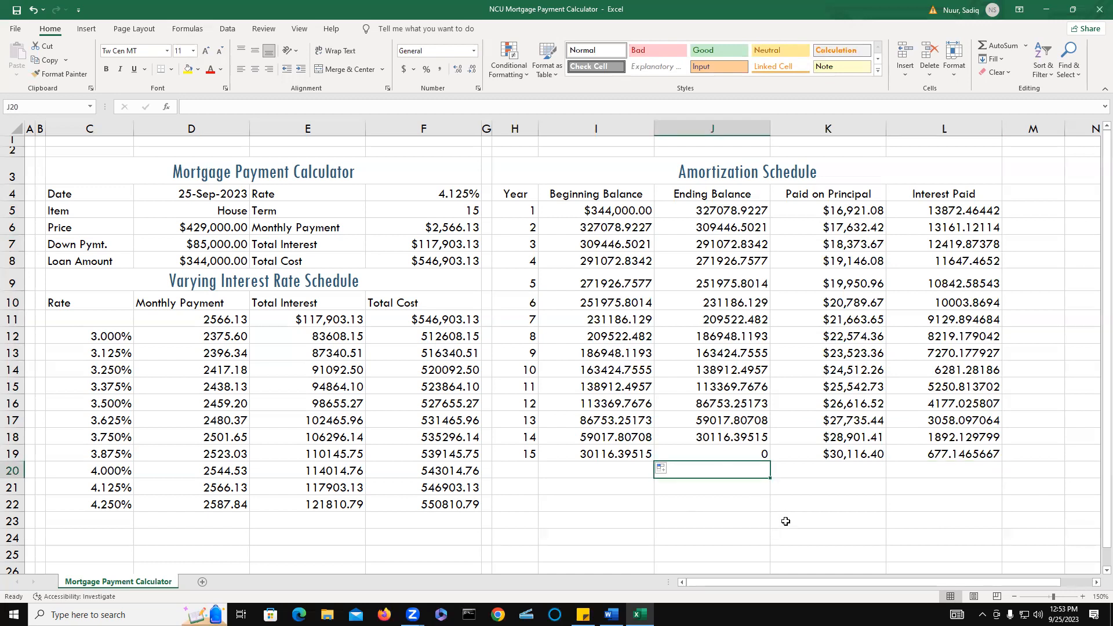
type("Sub")
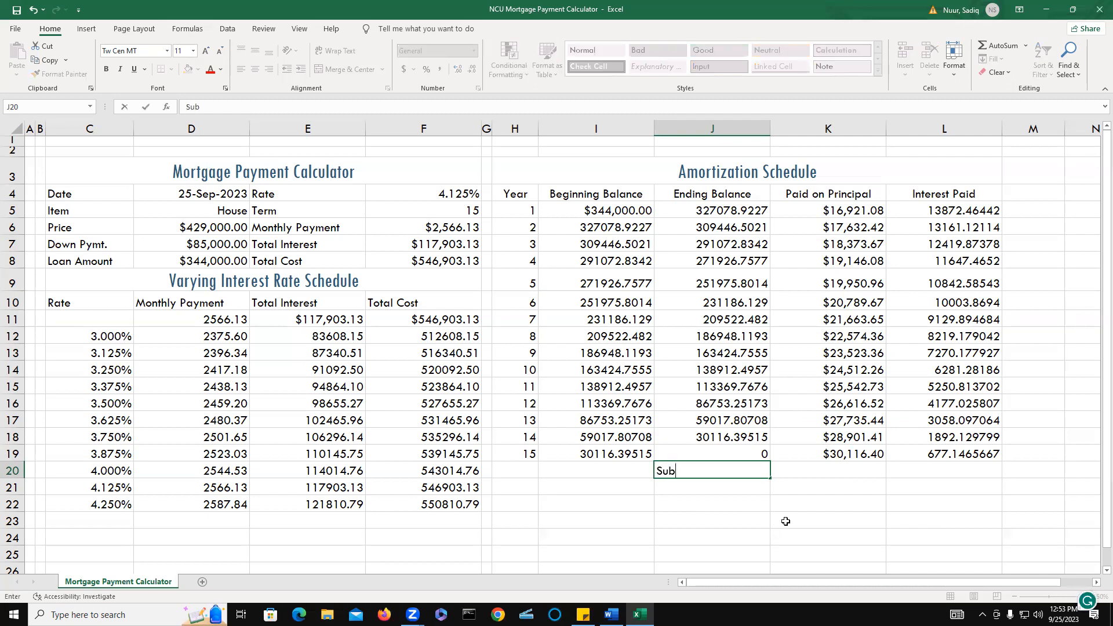
type("total")
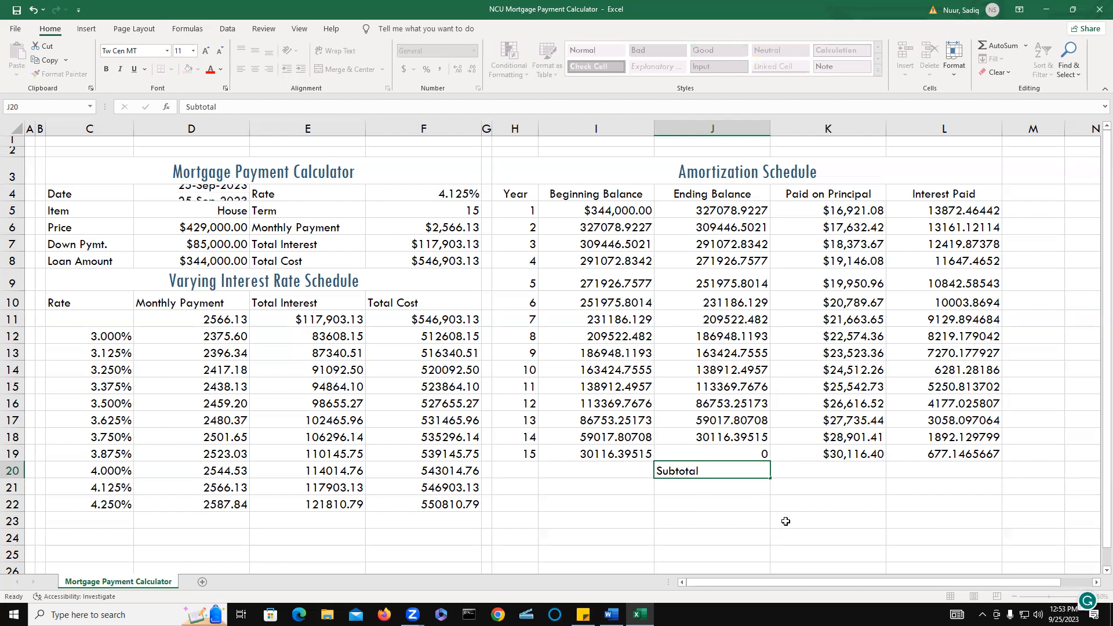
key("Return")
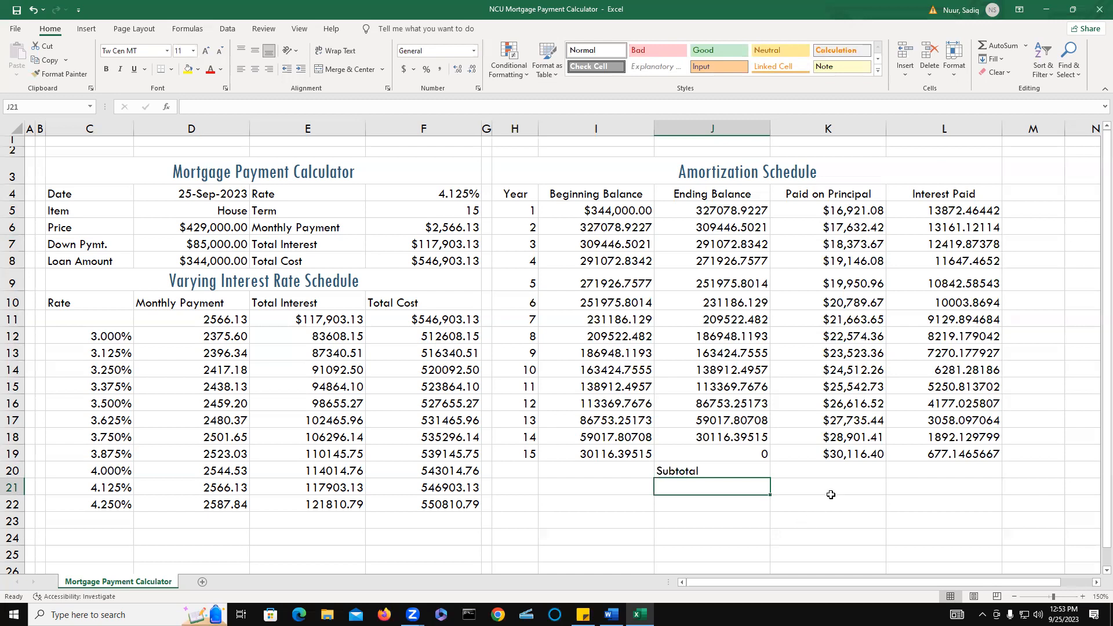
Sum the paid on principal and interest paid columns in K20:L20 with AutoSum.
left_click(834, 475)
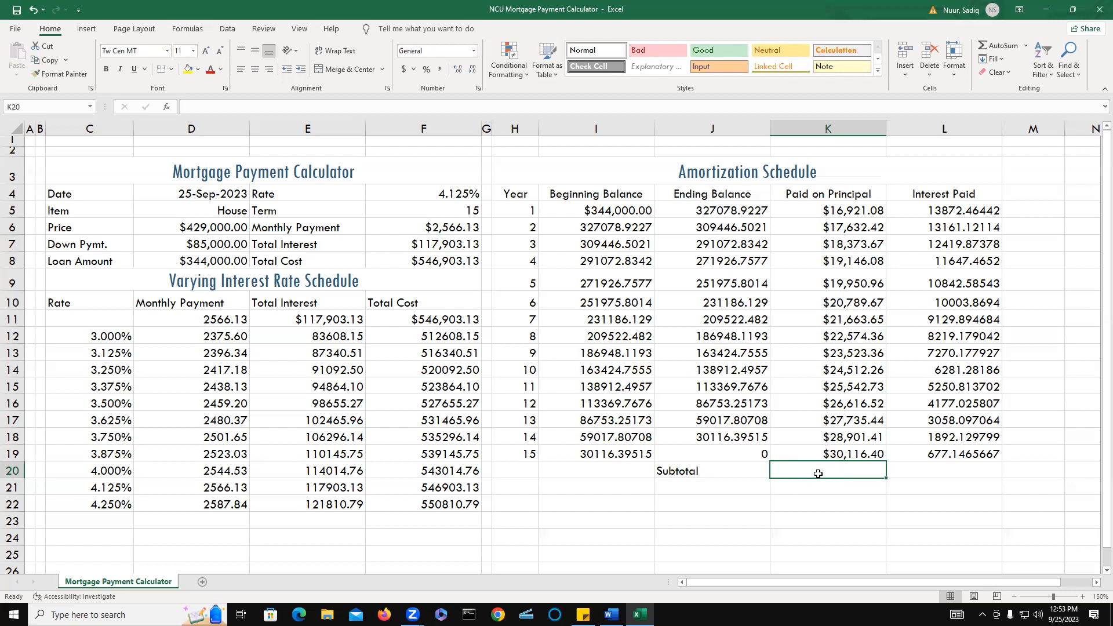
left_click_drag(817, 470, 917, 466)
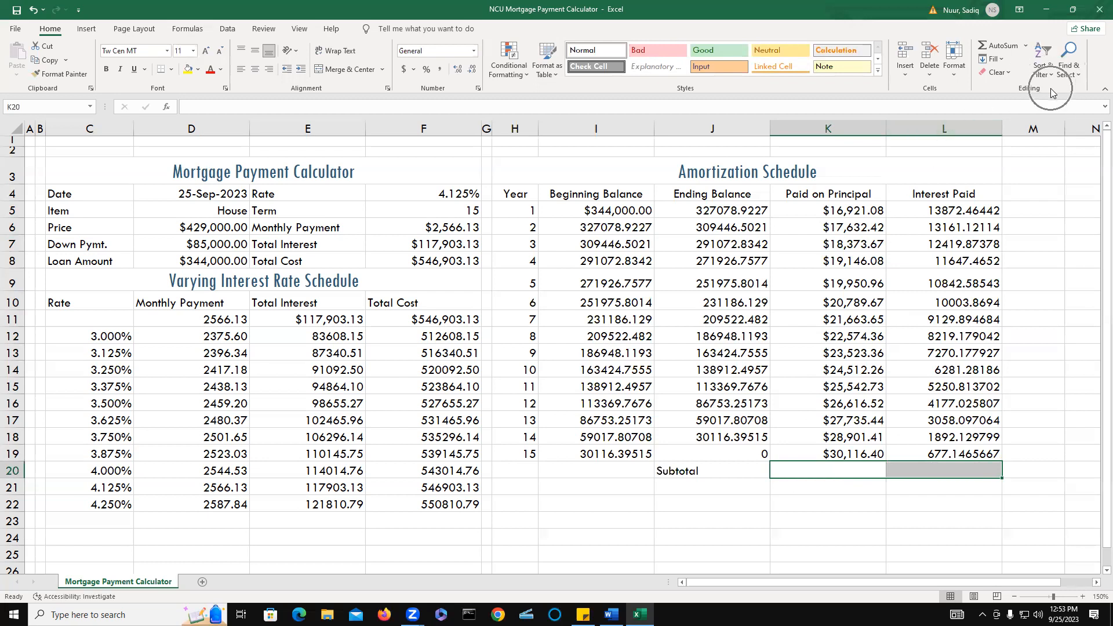
left_click(1025, 69)
left_click(1026, 46)
left_click(1015, 64)
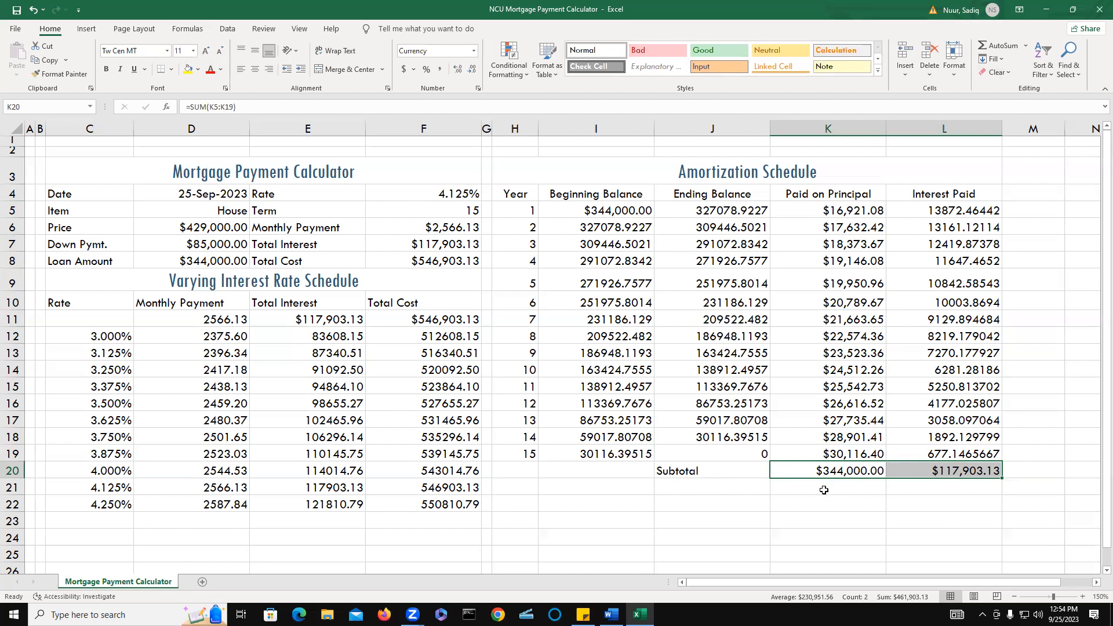
Enter the label Down Pymt. in J21, below the Subtotal label.
left_click(695, 485)
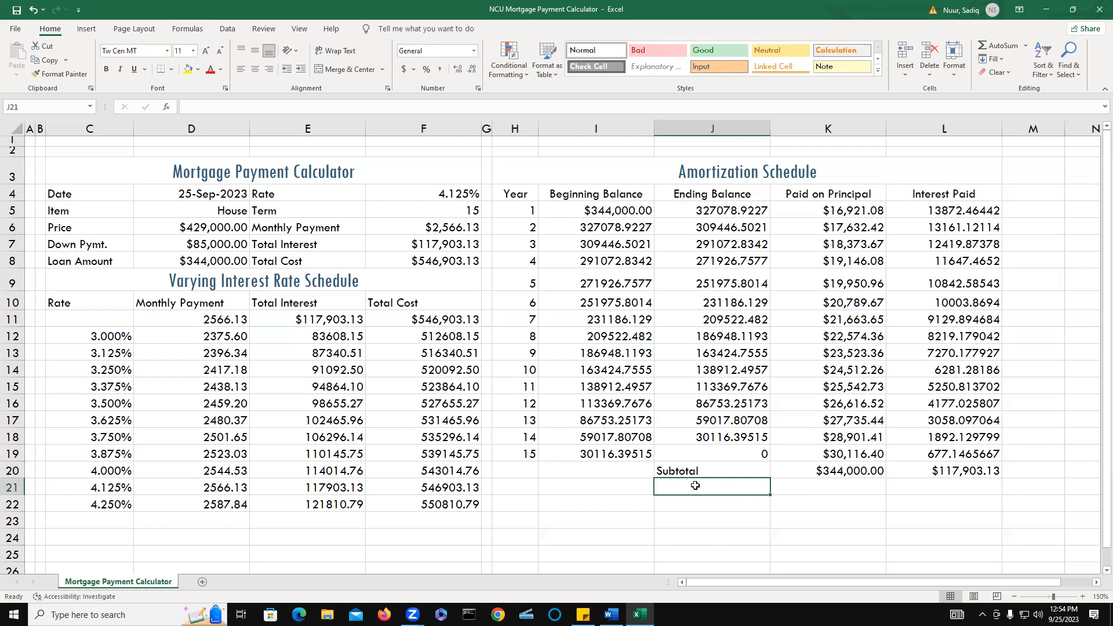
type("Down")
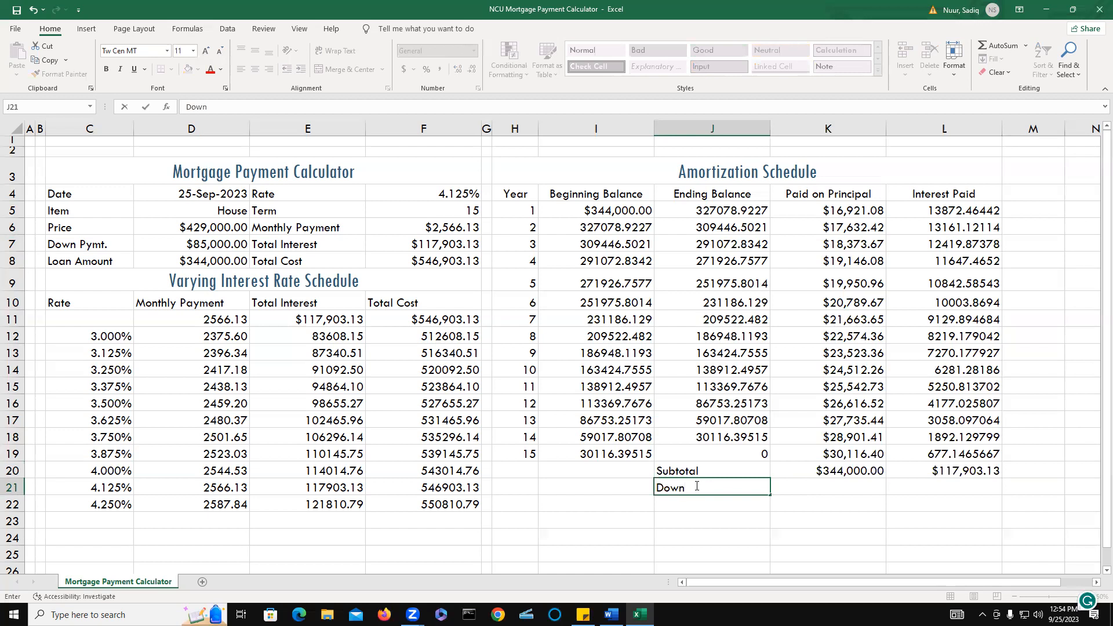
type(" Pymt.")
Enter the formula =d7 in K21 to bring in the down payment under the principal subtotal.
left_click(810, 487)
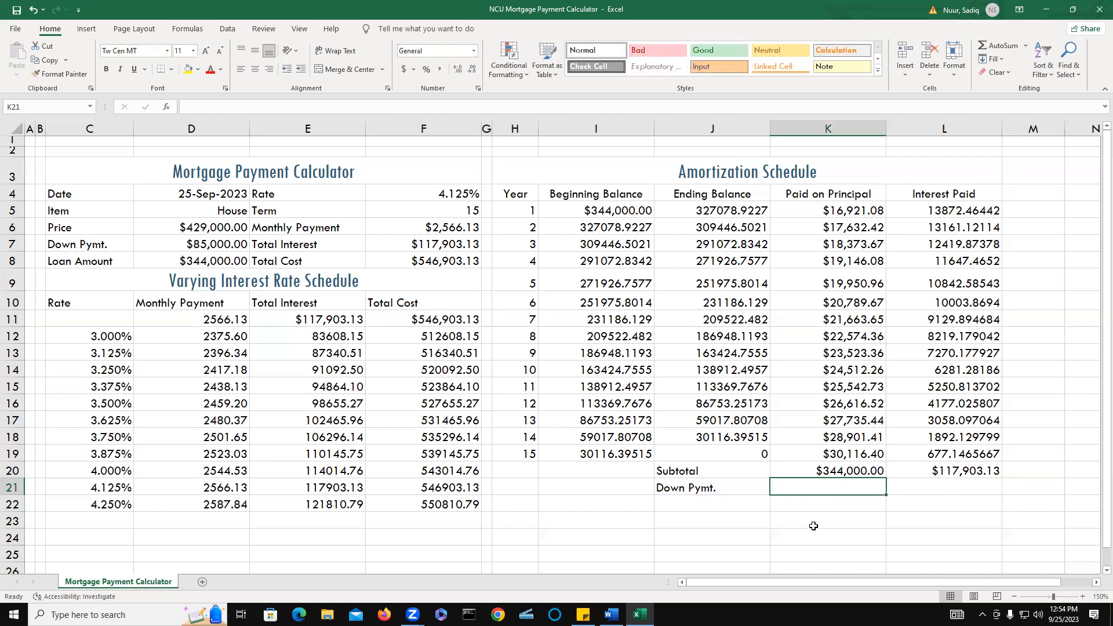
type("=d")
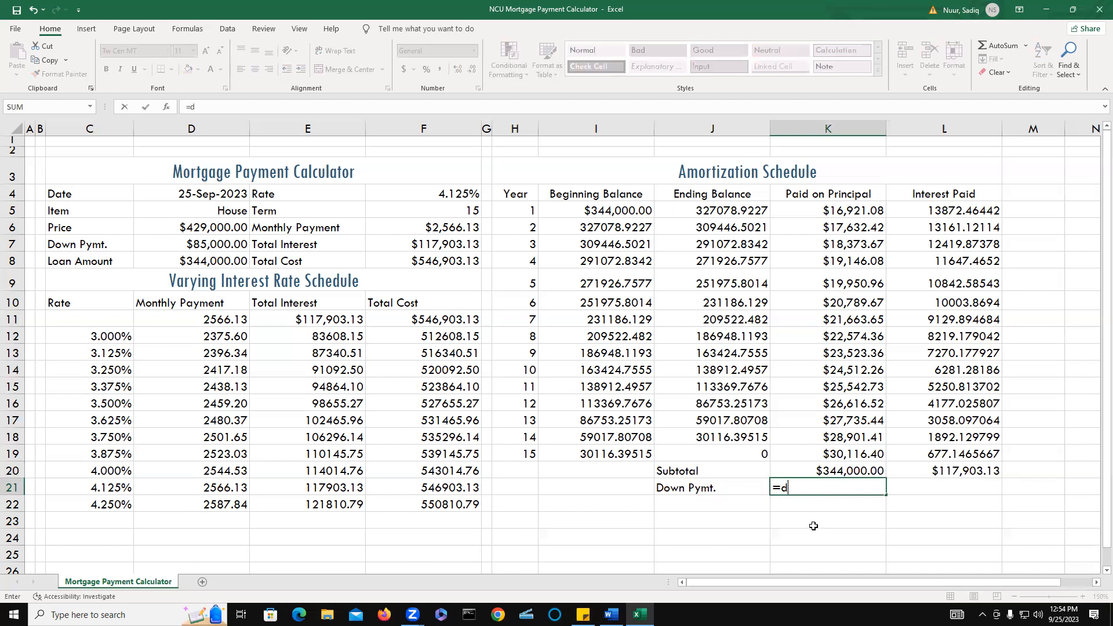
type("7")
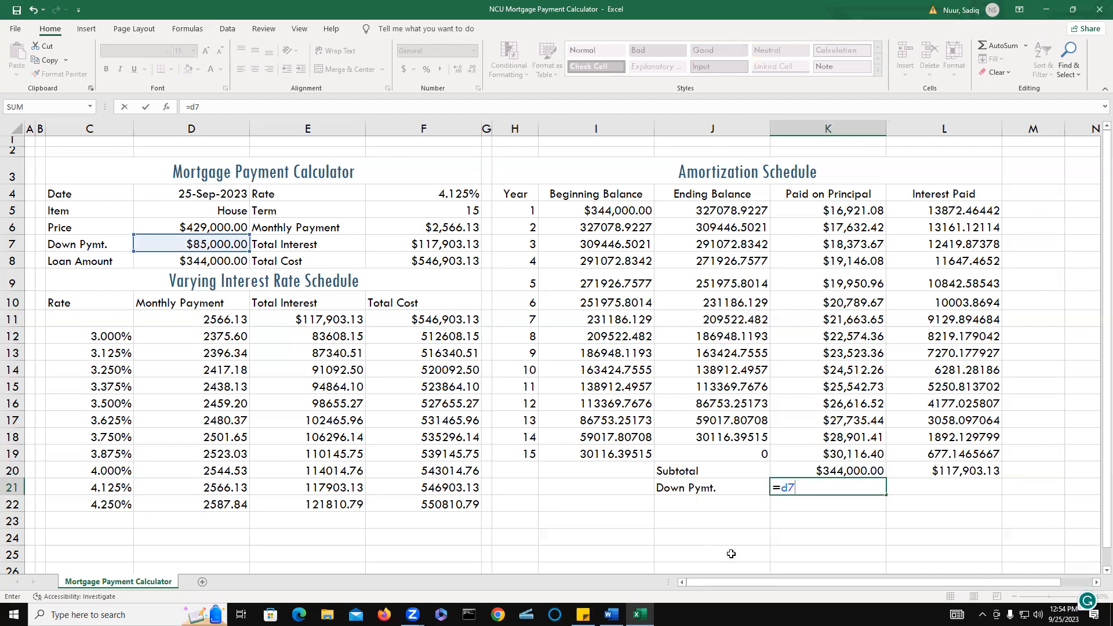
key("Return")
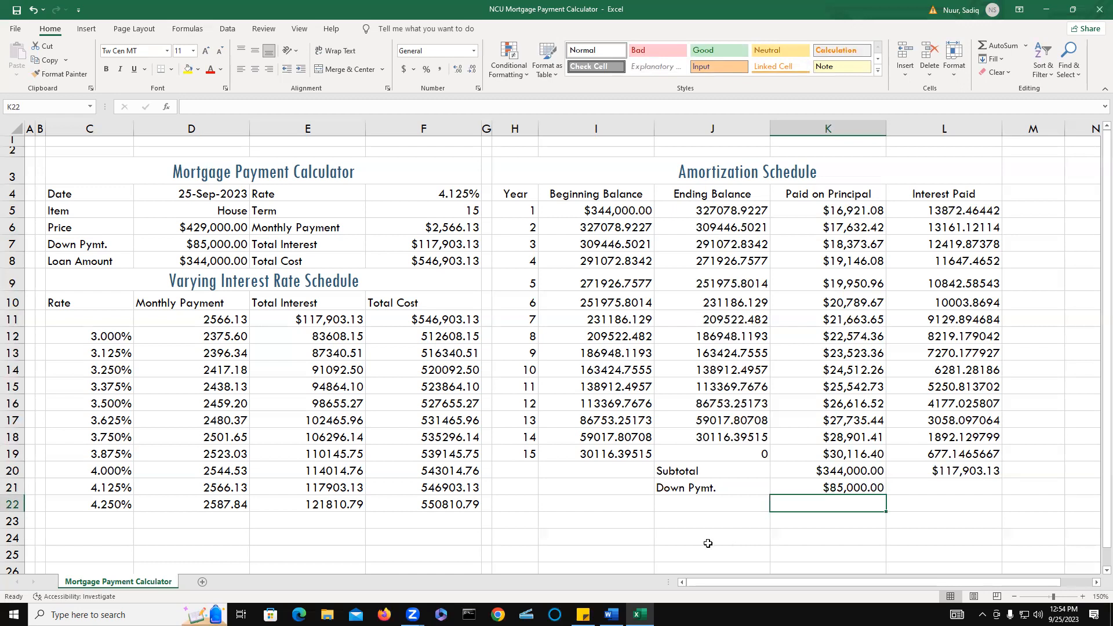
Enter the label Total Cost in J22, below the Down Pymt. label.
left_click(674, 505)
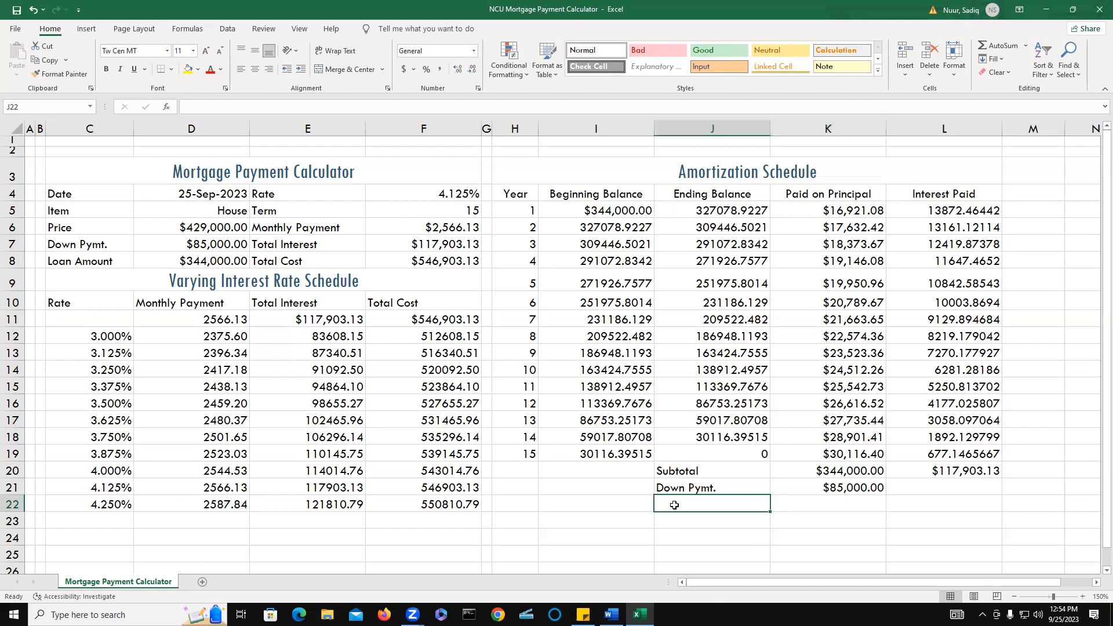
type("Tot")
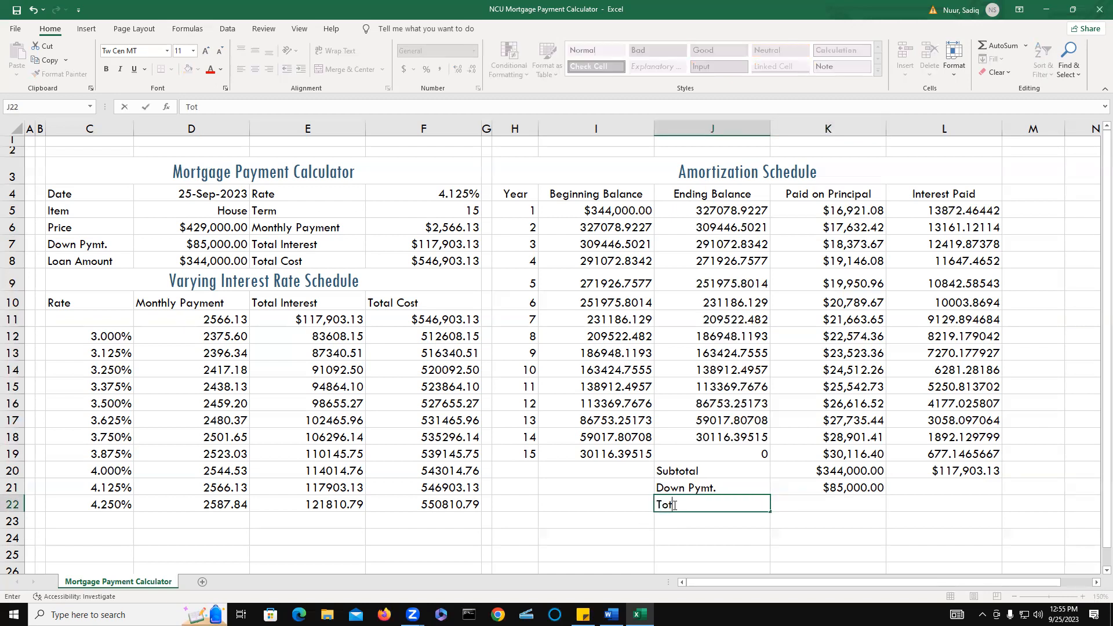
type("al Cost")
key("Return")
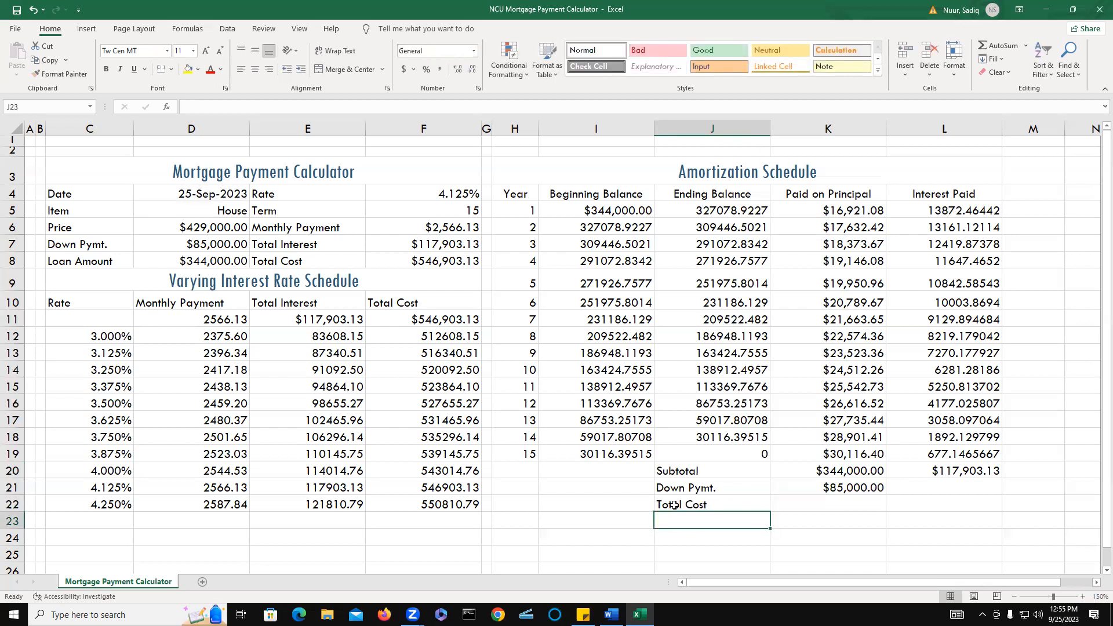
left_click(841, 507)
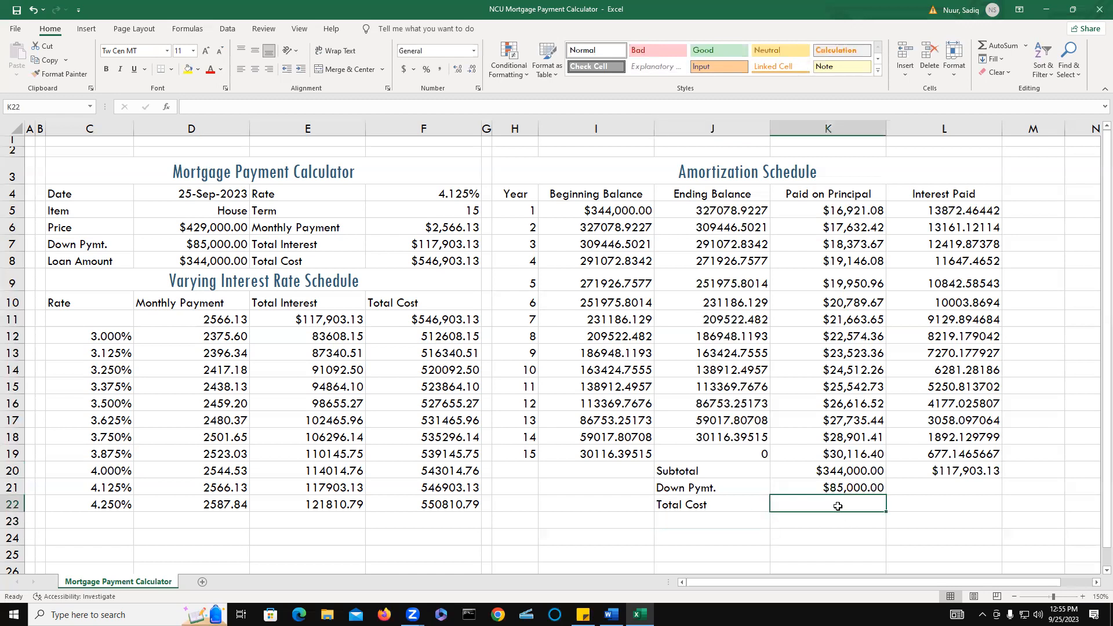
left_click(943, 508)
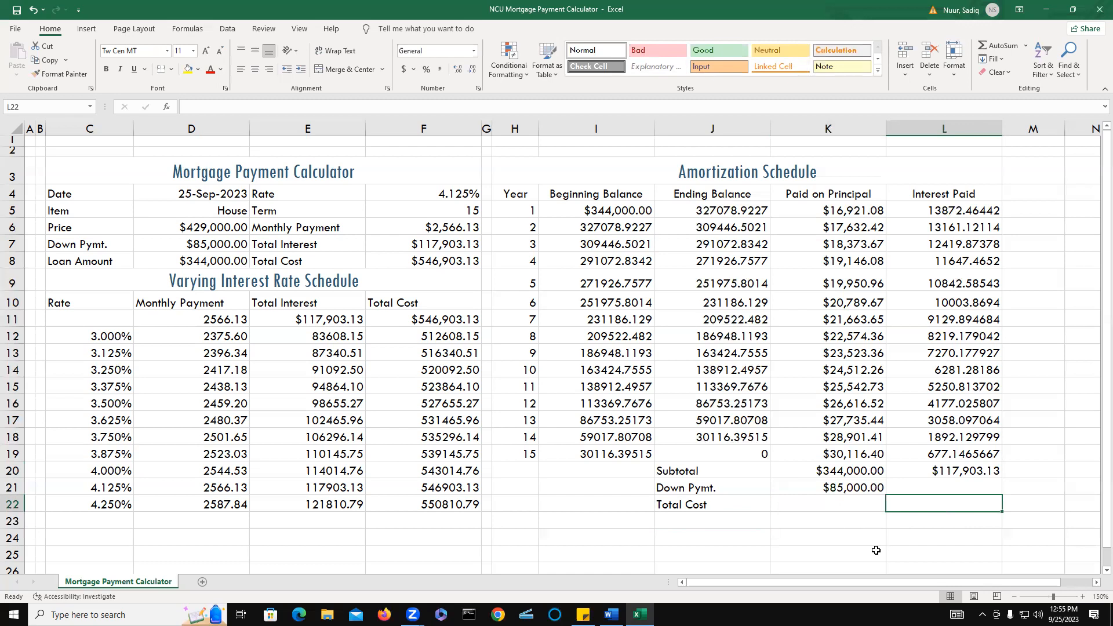
Clear the down payment formula from K21 and enter =d7 in L21 instead.
left_click(831, 490)
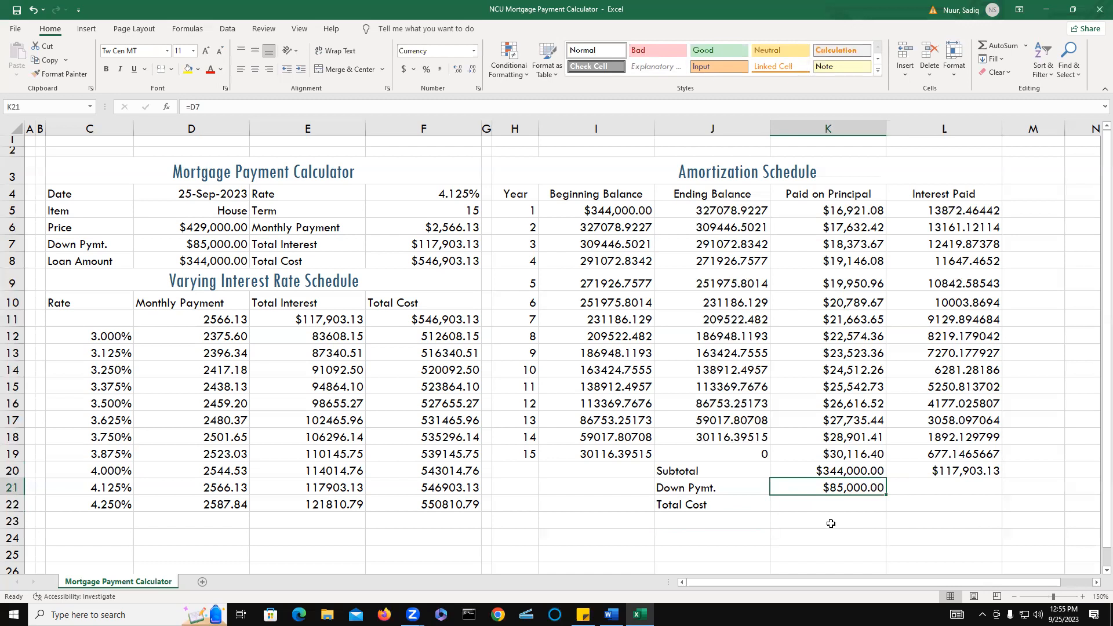
key("Delete")
left_click(948, 491)
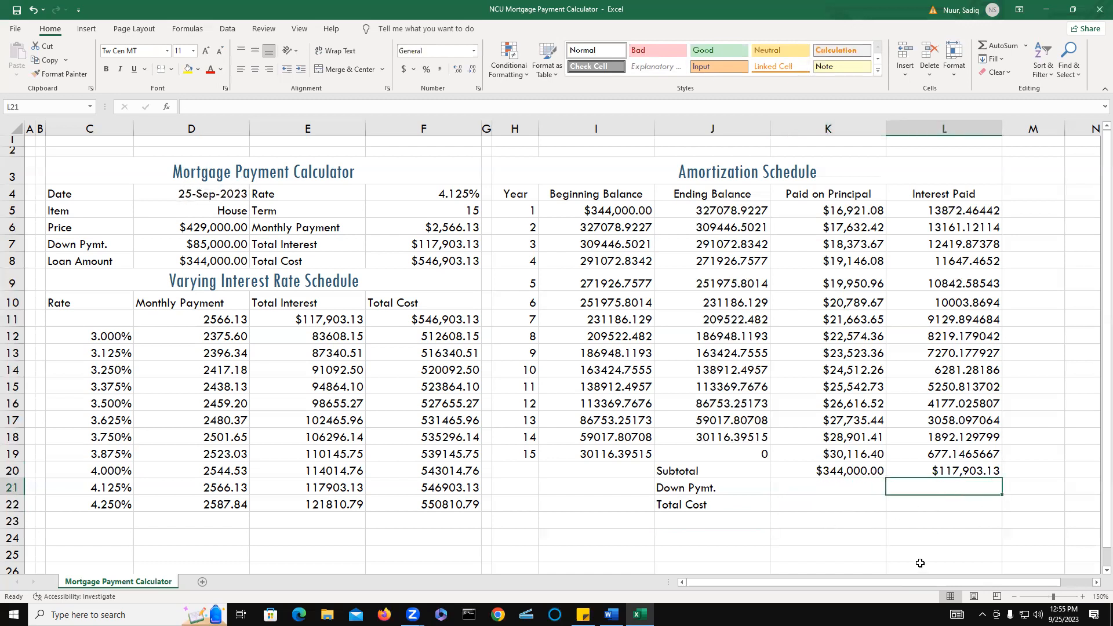
type("=")
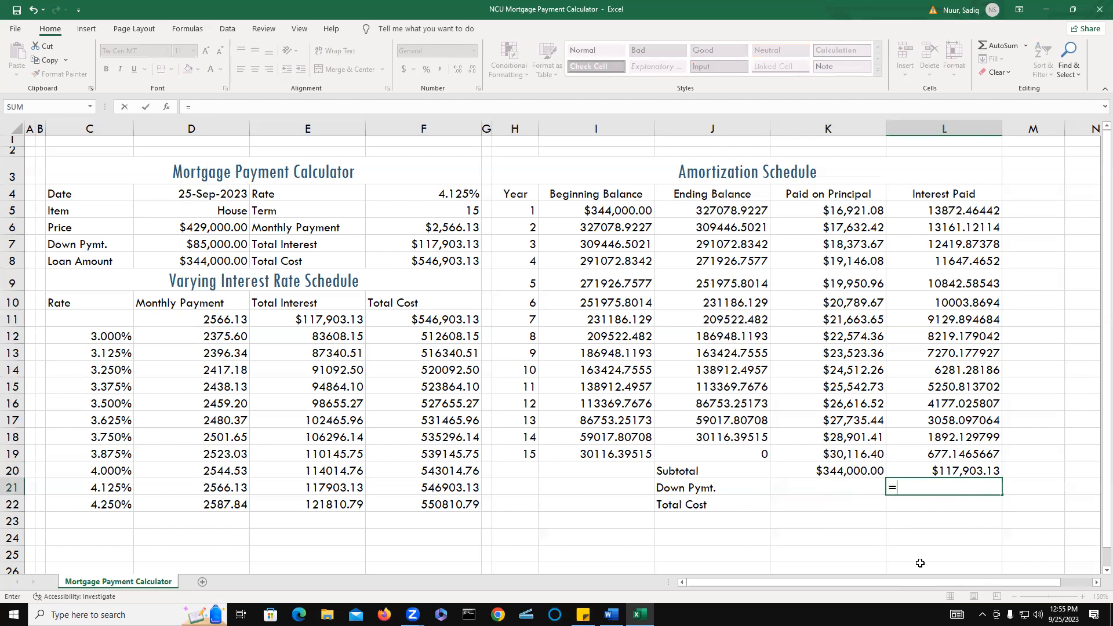
type("d7")
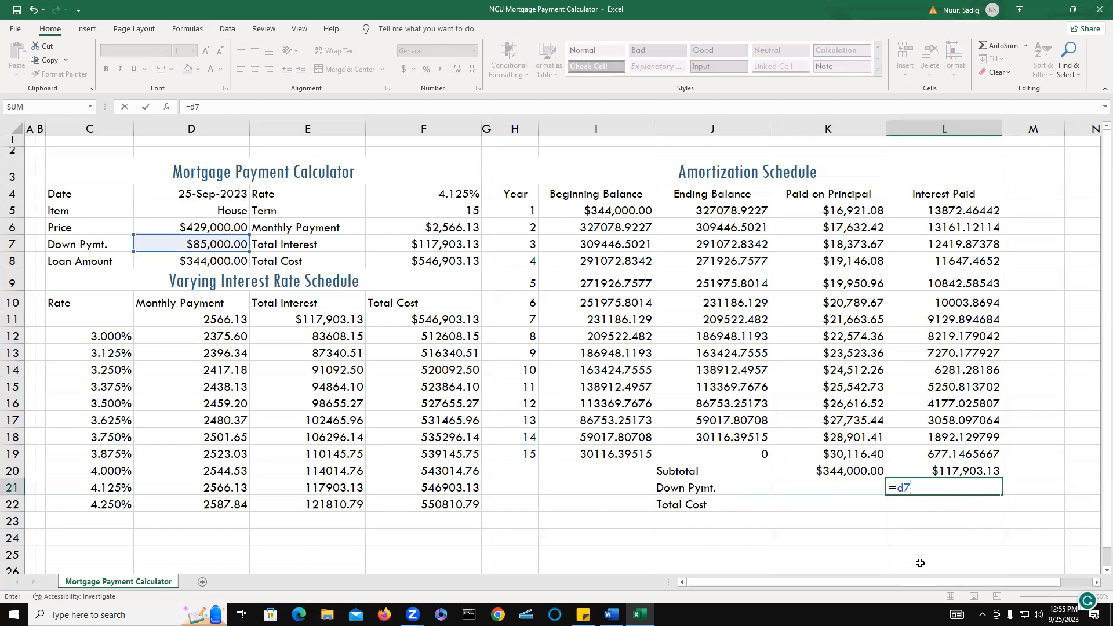
key("Return")
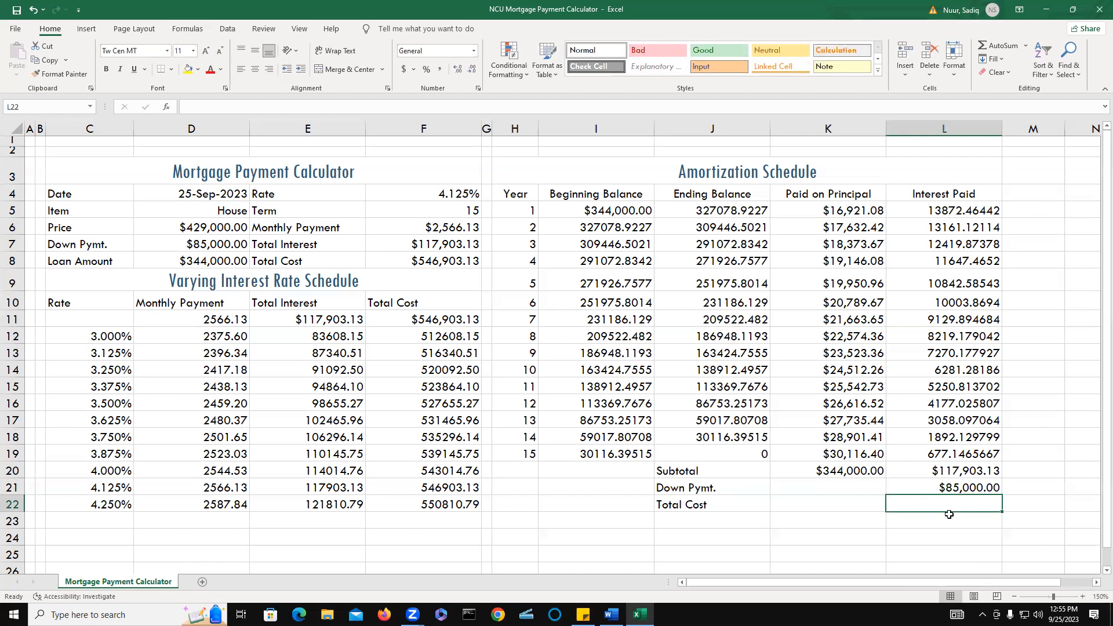
Enter the total cost formula =k20+l20+l21 in L22.
type("=")
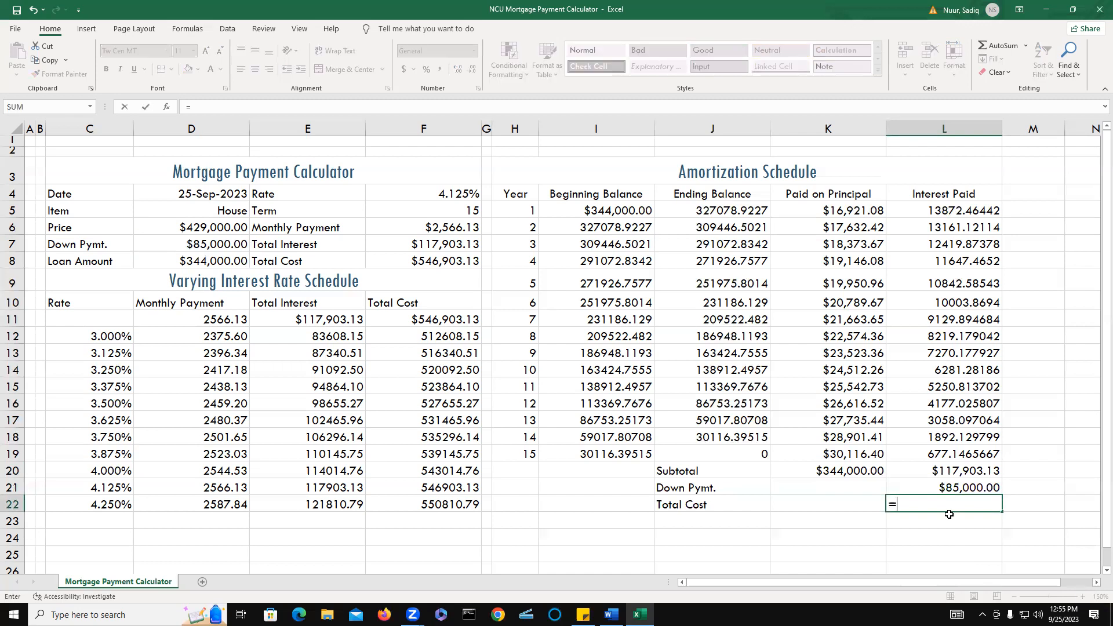
type("k")
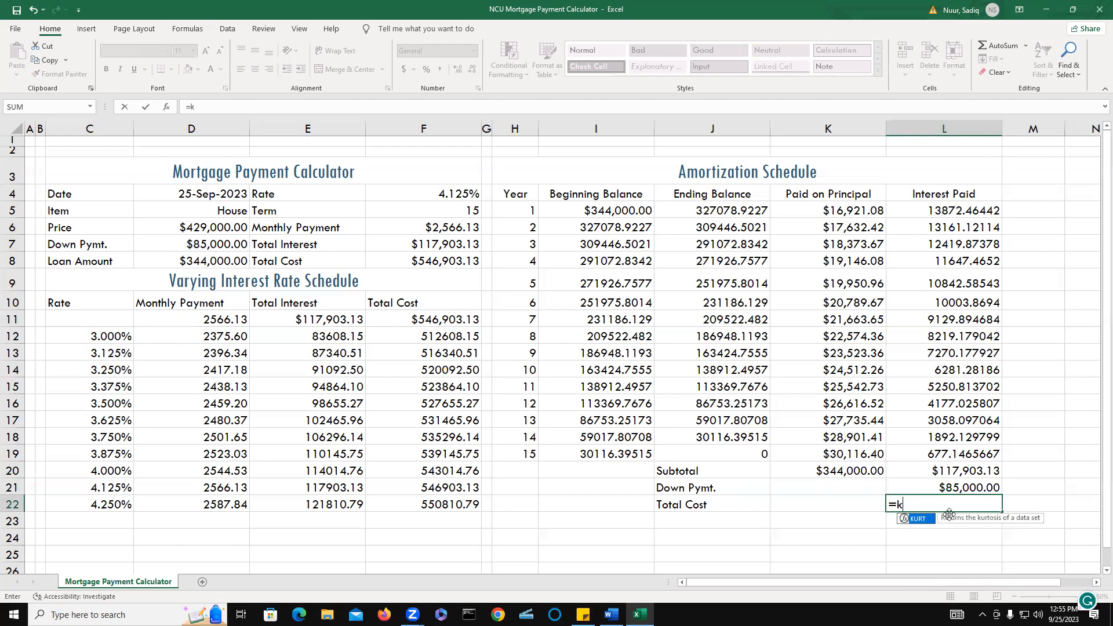
type("20")
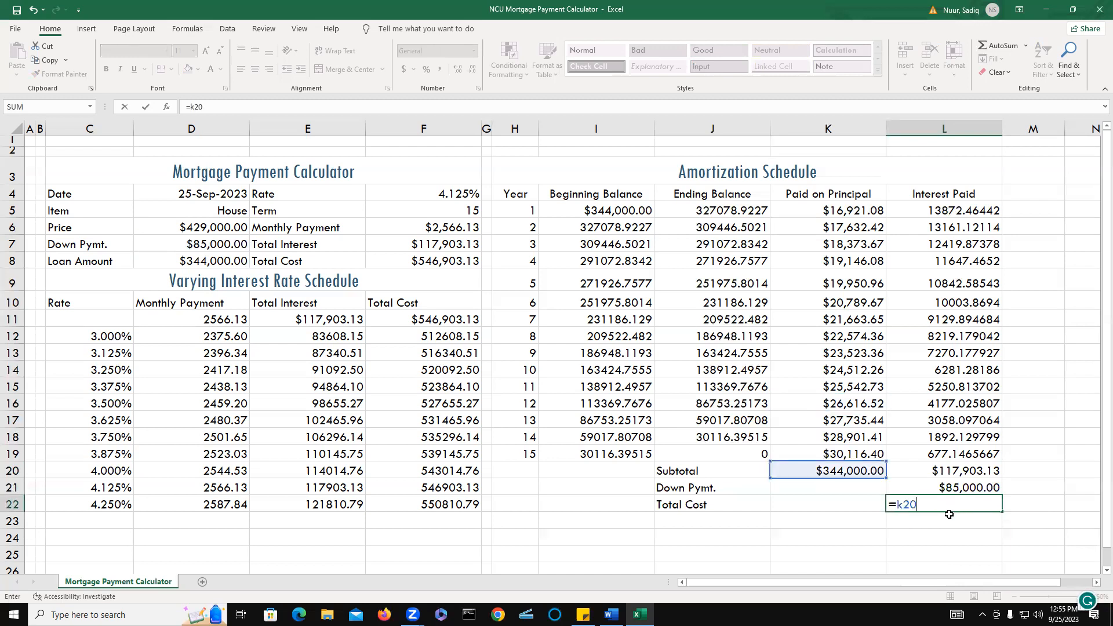
type("+l20")
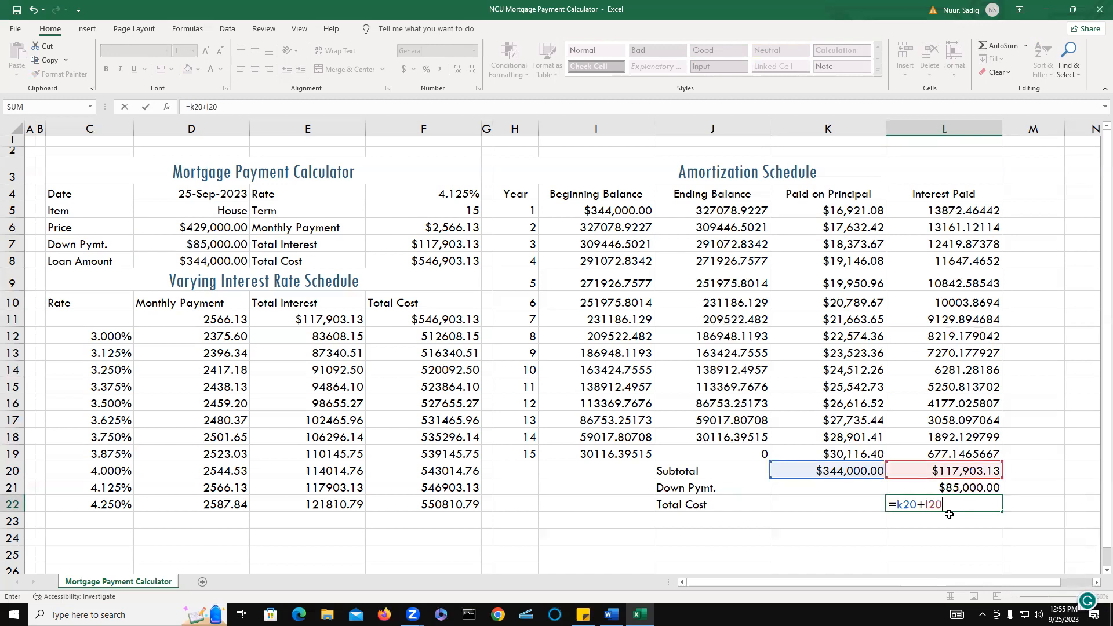
type("+l21")
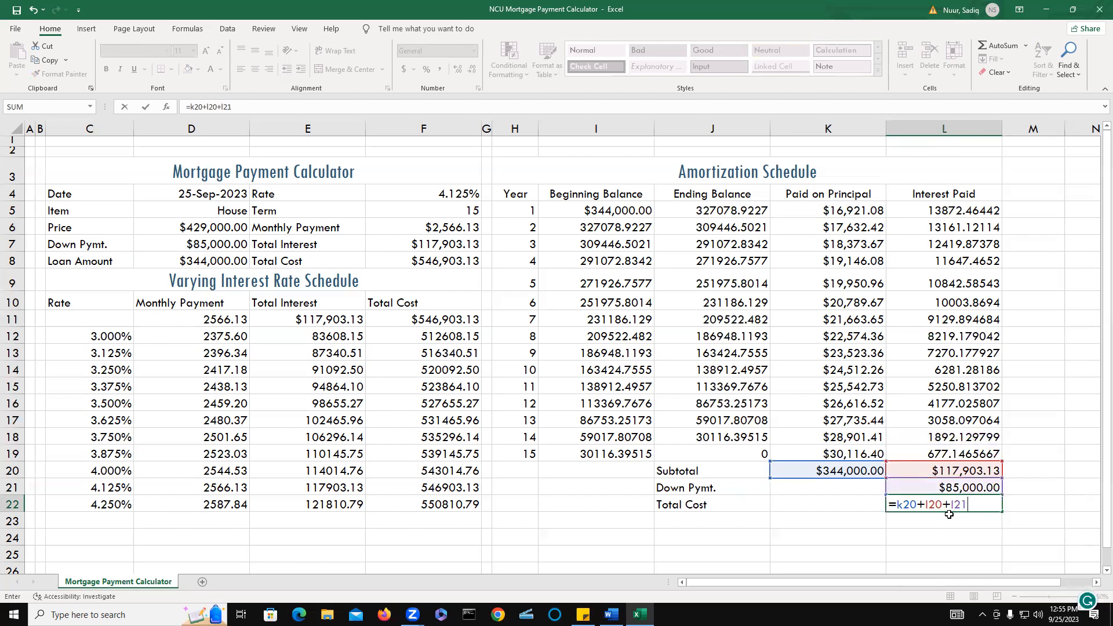
key("Return")
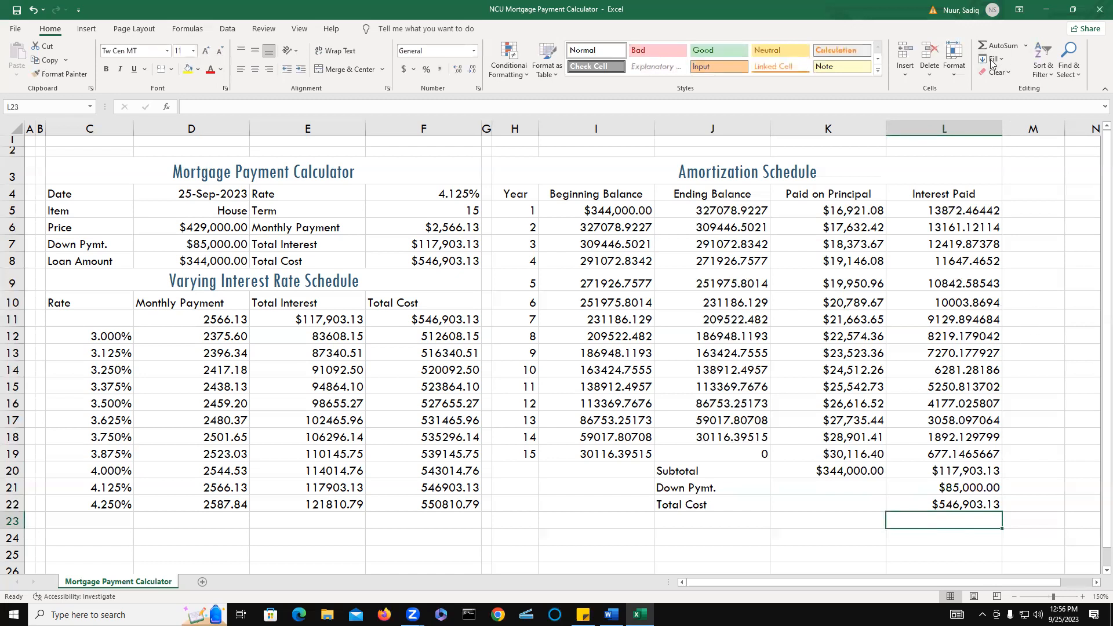
left_click(919, 504)
mouse_move(918, 494)
left_mouse_down()
mouse_move(974, 512)
mouse_move(1018, 504)
mouse_move(1016, 493)
mouse_move(790, 503)
mouse_move(809, 508)
left_mouse_up()
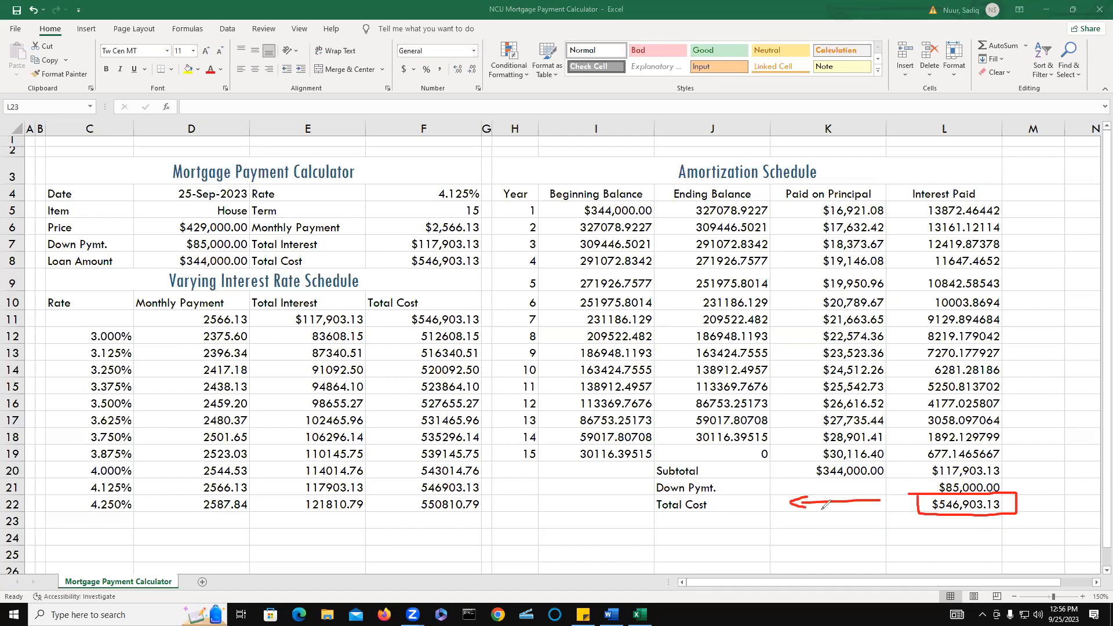
mouse_move(332, 257)
left_mouse_down()
mouse_move(392, 256)
mouse_move(399, 266)
left_mouse_up()
mouse_move(392, 490)
left_mouse_down()
mouse_move(415, 484)
mouse_move(414, 494)
left_mouse_up()
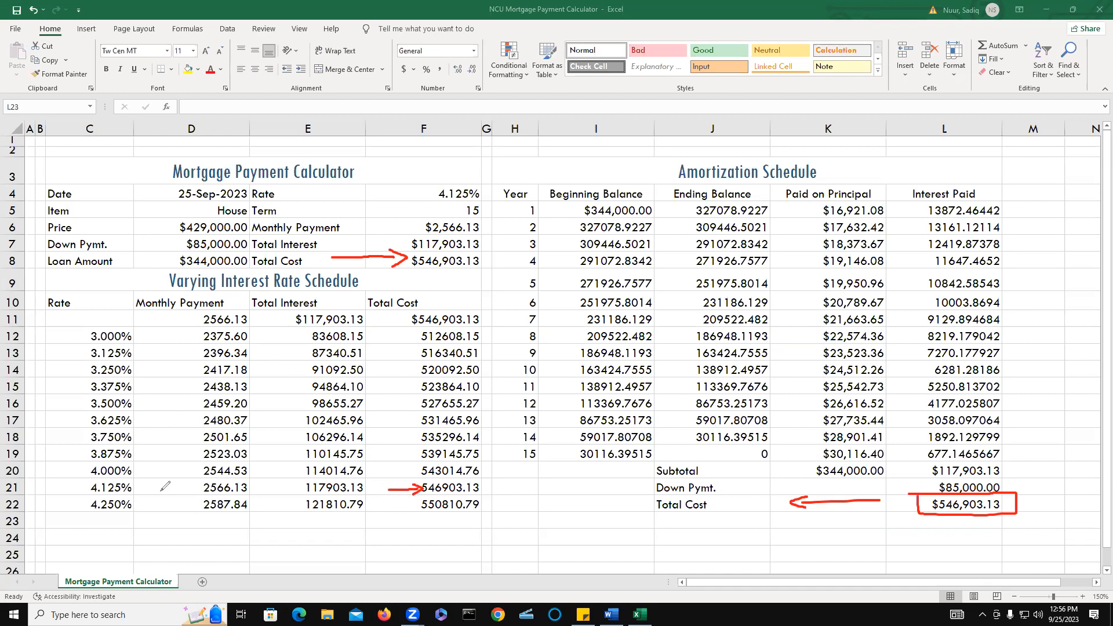
mouse_move(188, 485)
left_mouse_down()
mouse_move(136, 486)
mouse_move(145, 479)
mouse_move(146, 493)
left_mouse_up()
key("Escape")
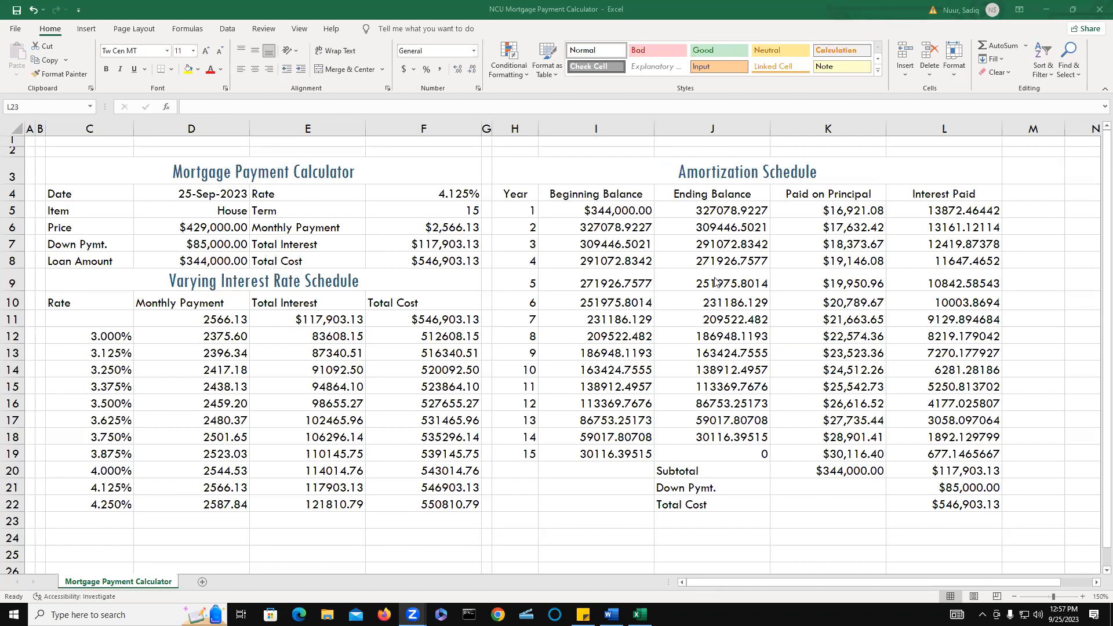
left_click(591, 212)
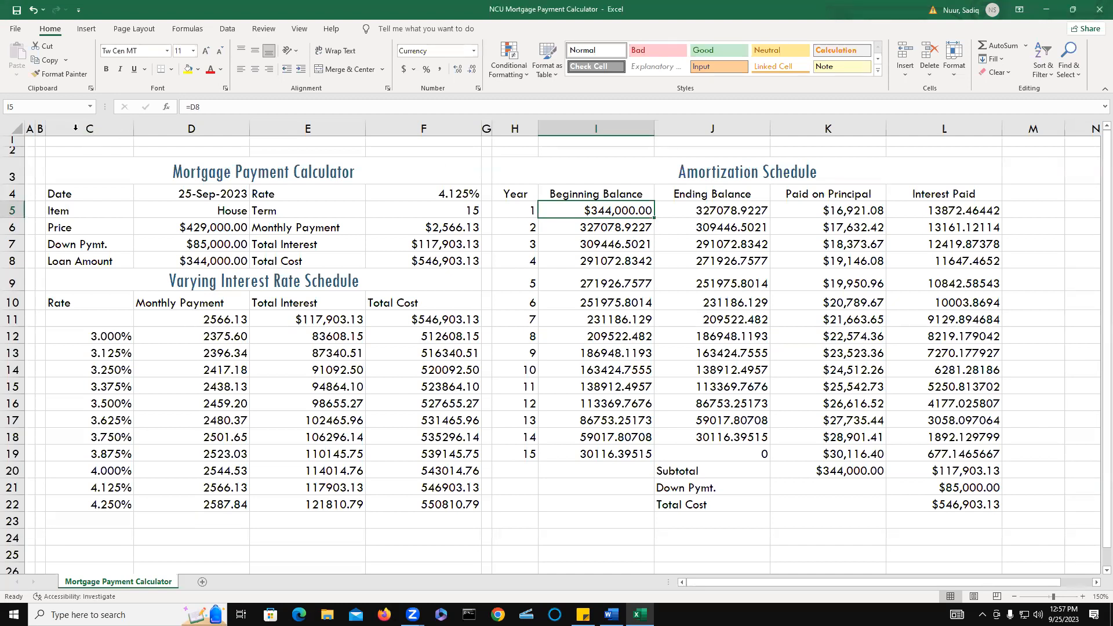
Copy the currency format of the first beginning balance in I5 onto J5:L5 with Format Painter.
left_click(58, 74)
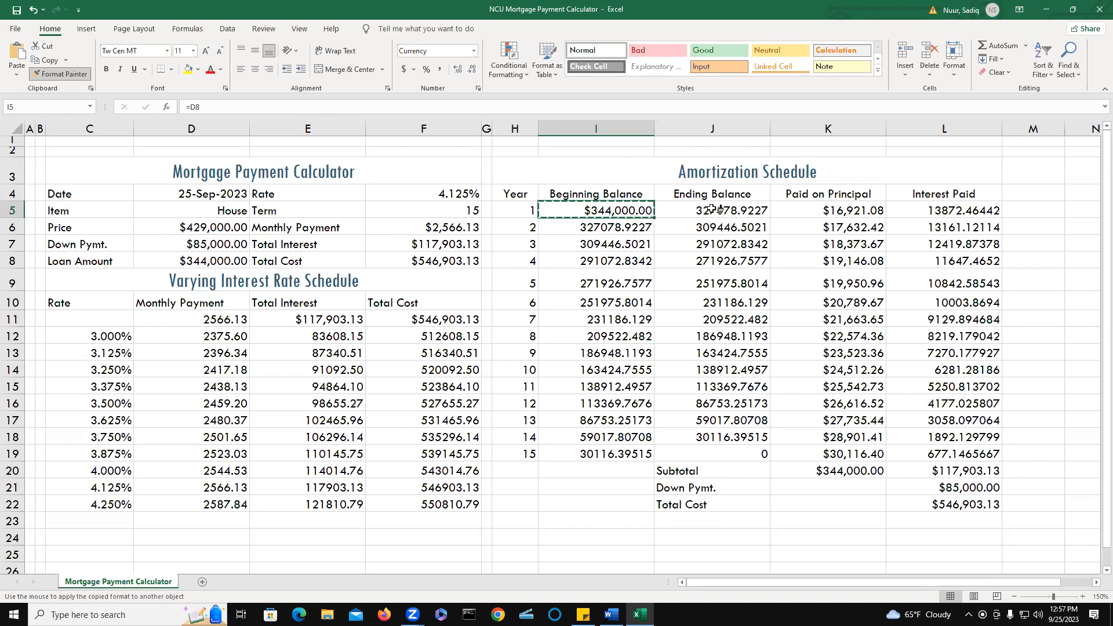
left_click_drag(719, 209, 928, 211)
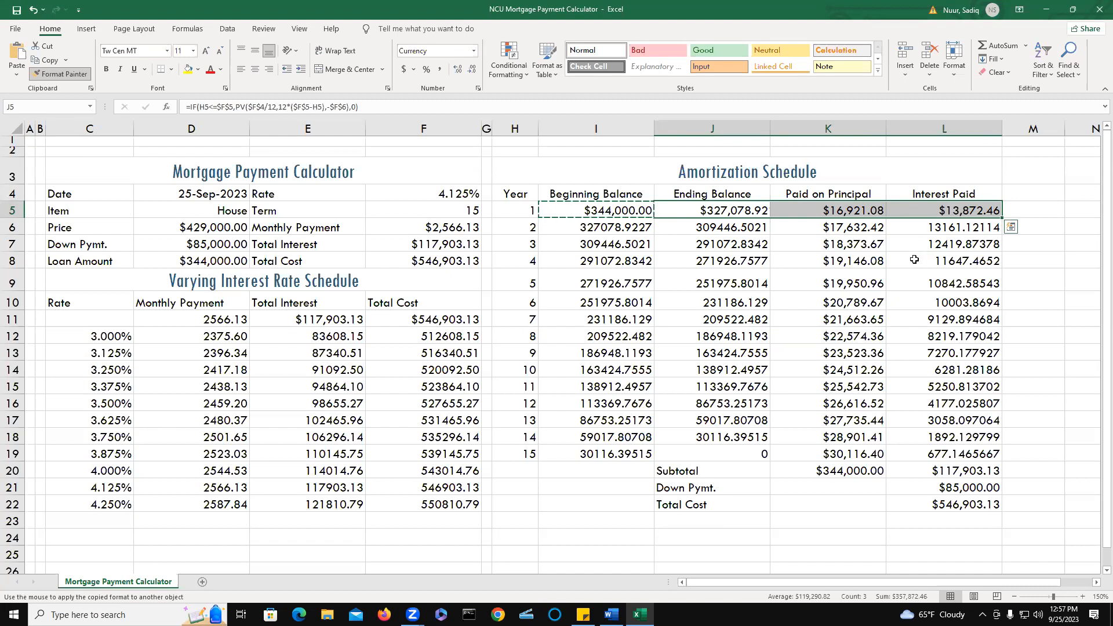
key("Escape")
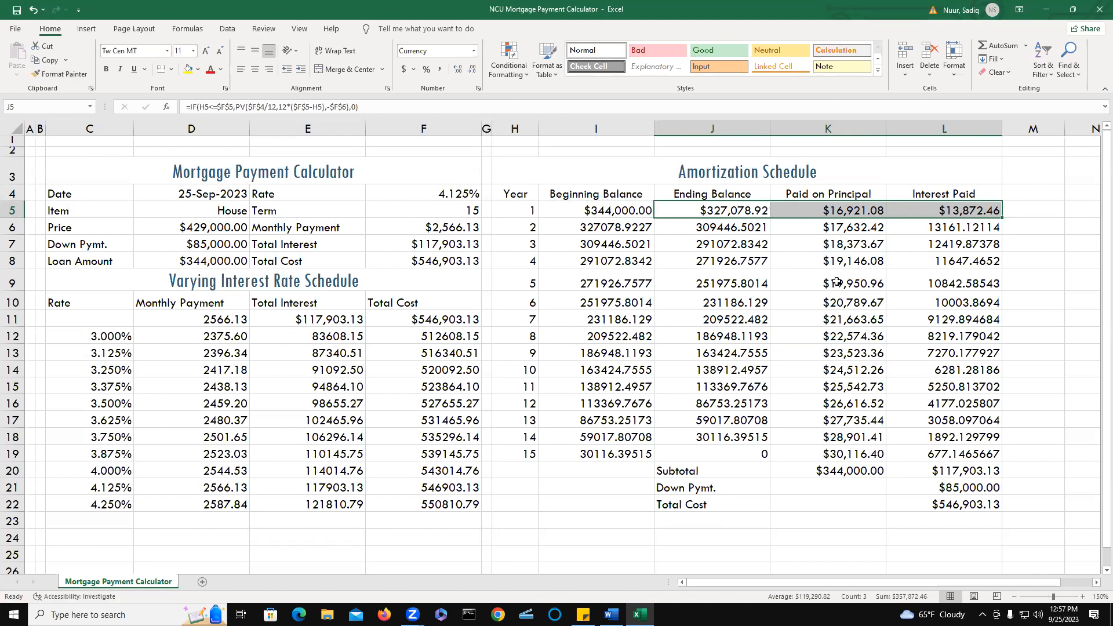
Format I6:L19 as Currency with two decimal places, no symbol and red negative numbers.
left_click(583, 229)
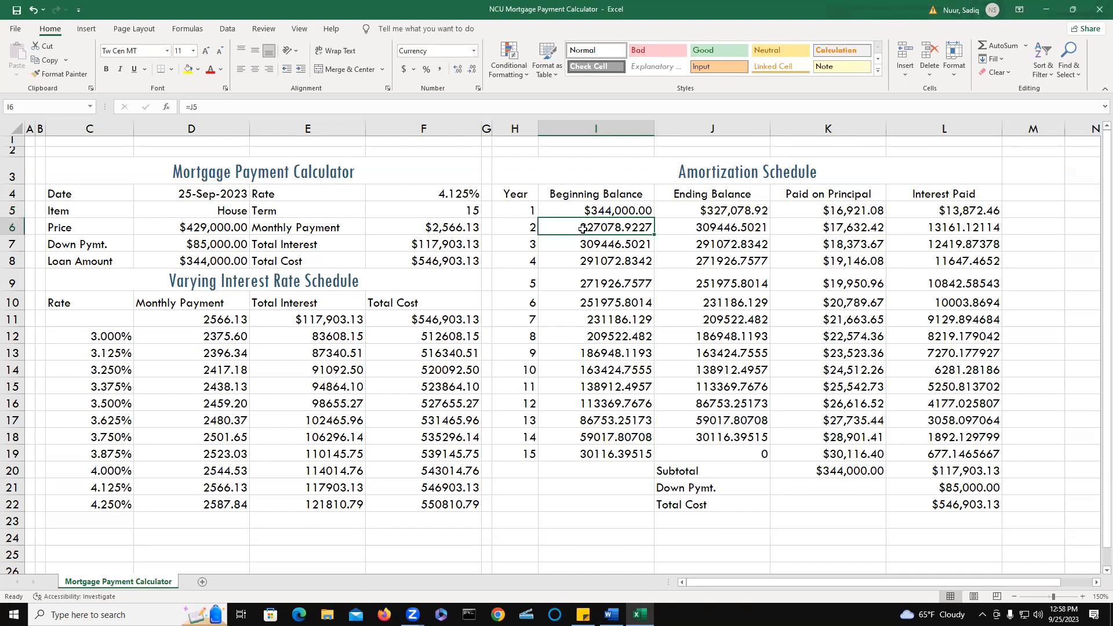
left_click_drag(582, 228, 937, 444)
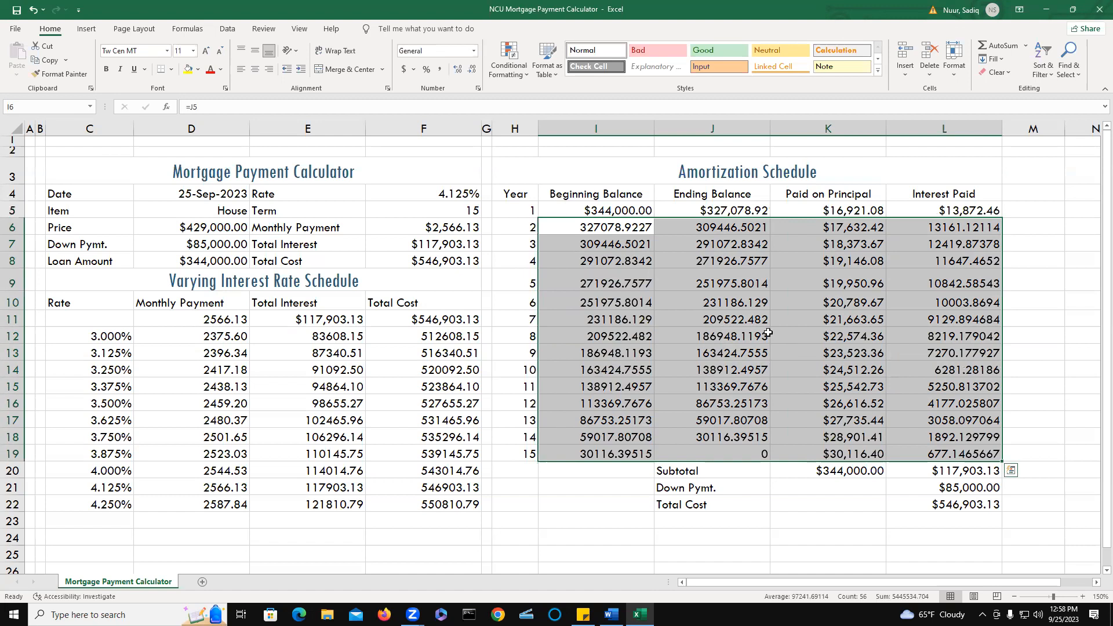
right_click(746, 314)
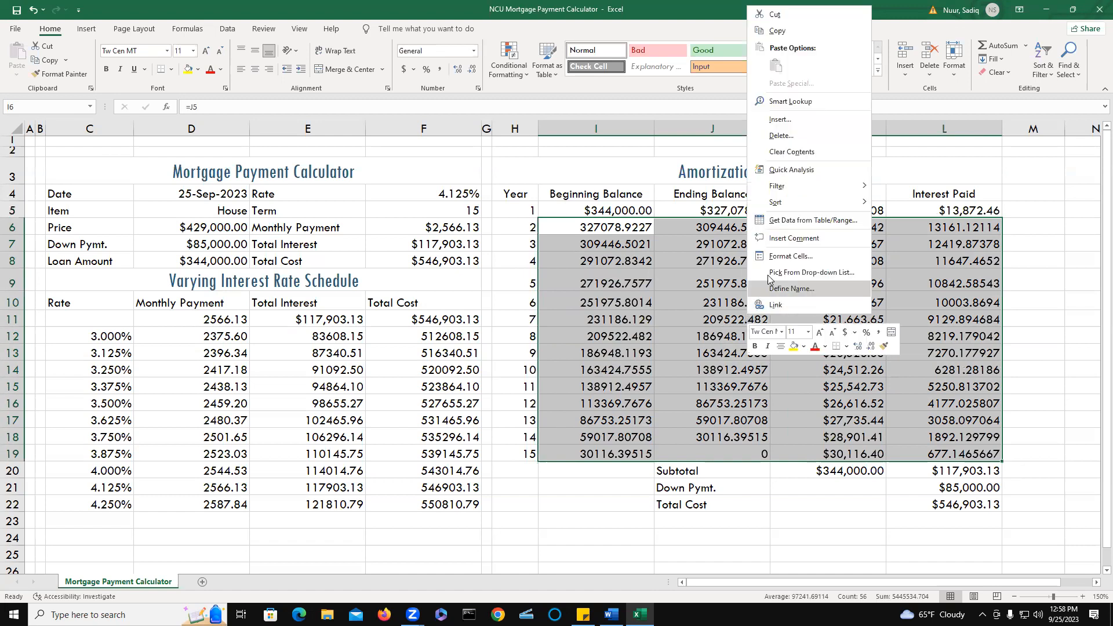
left_click(811, 258)
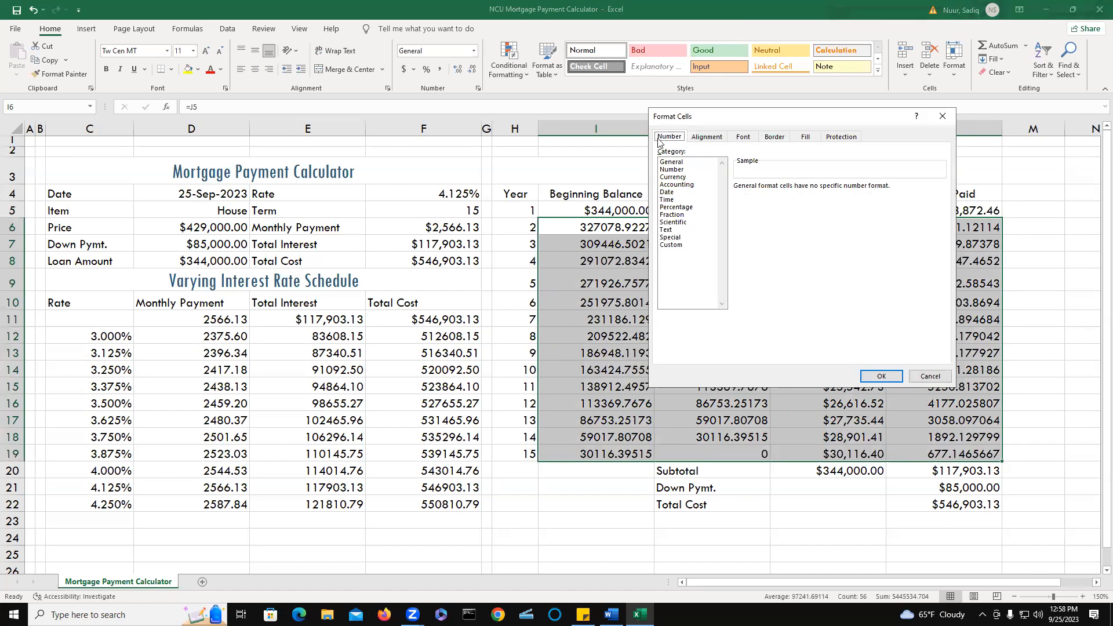
left_click(676, 176)
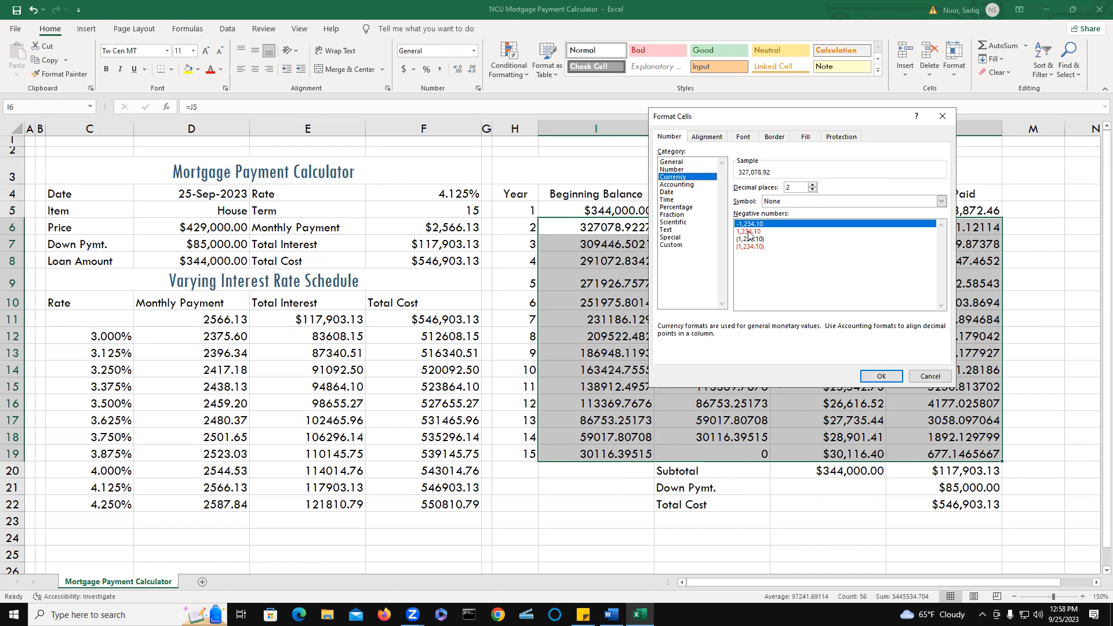
left_click(769, 232)
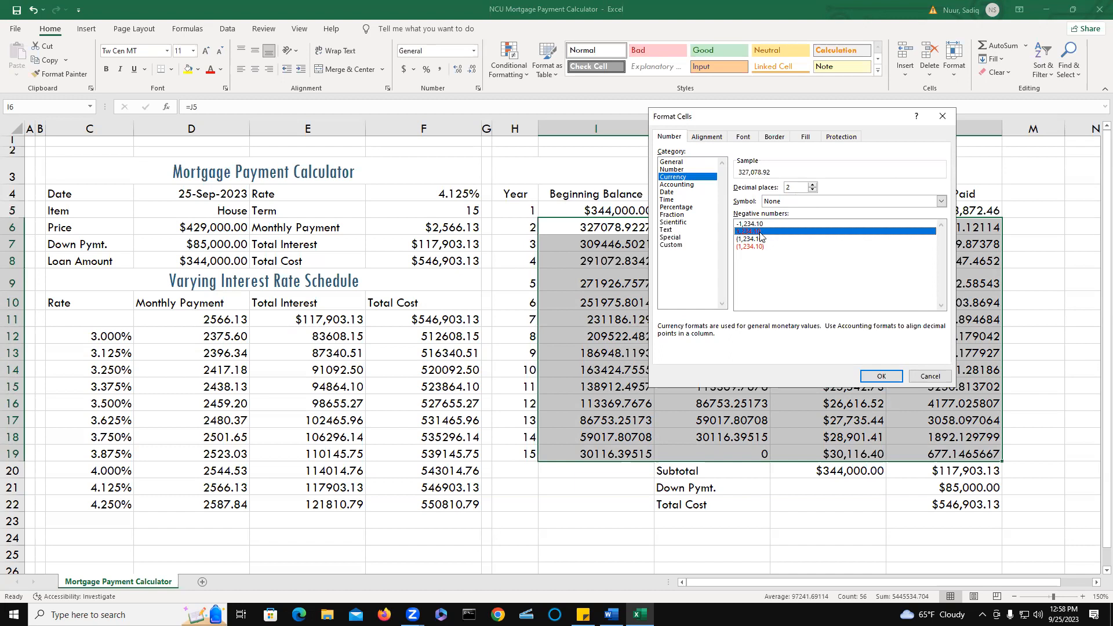
left_click(880, 377)
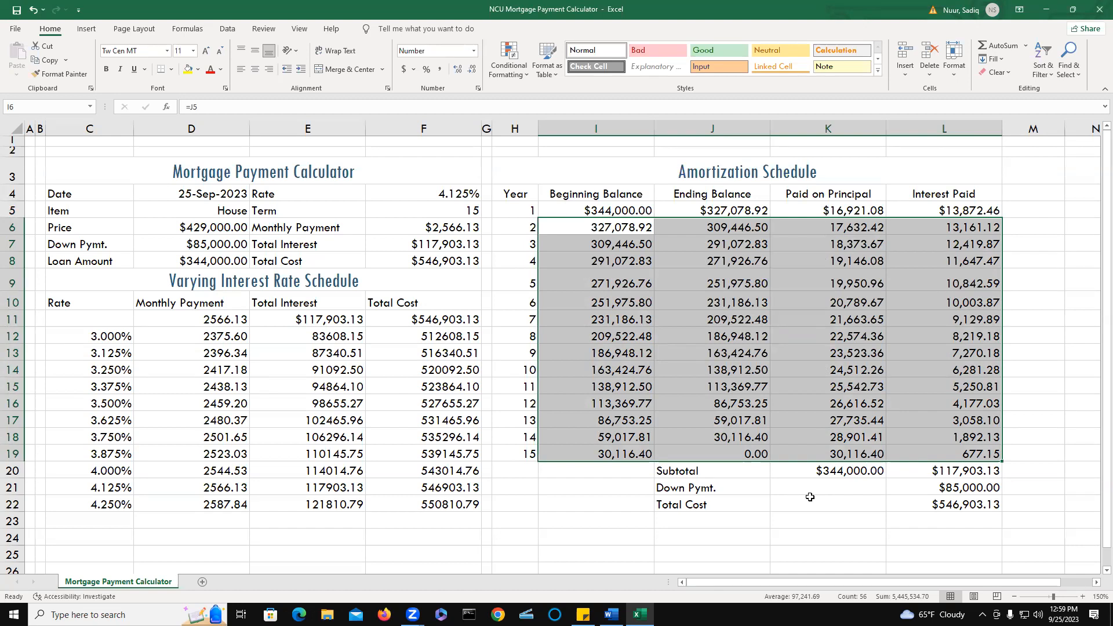
Add a medium-weight solid blue outline border around the calculator's data range C4:F8.
left_click(323, 398)
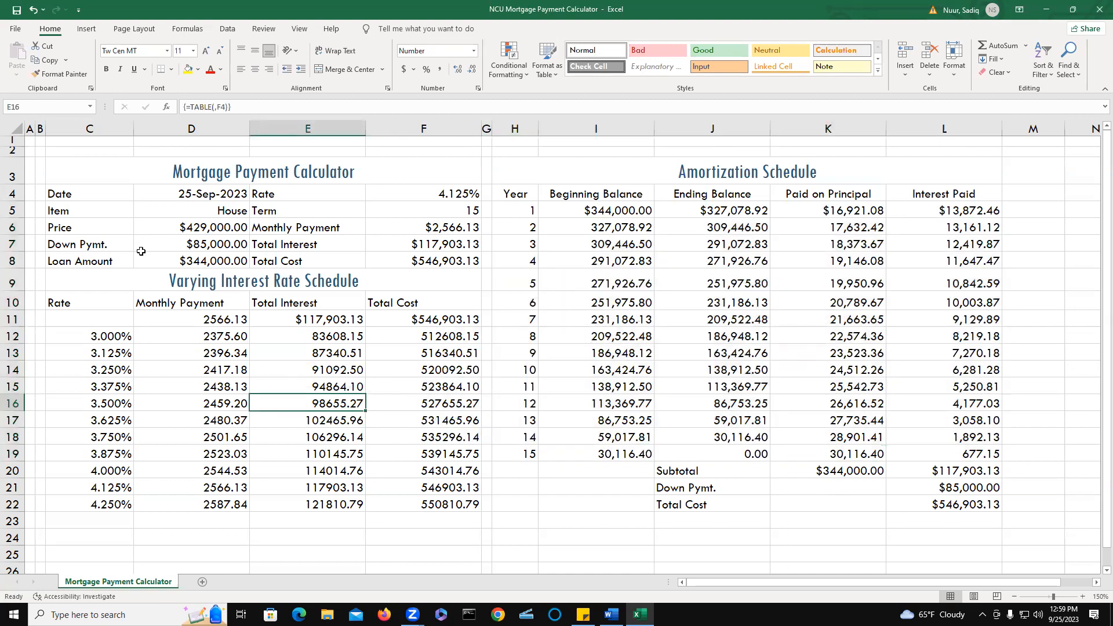
left_click(72, 195)
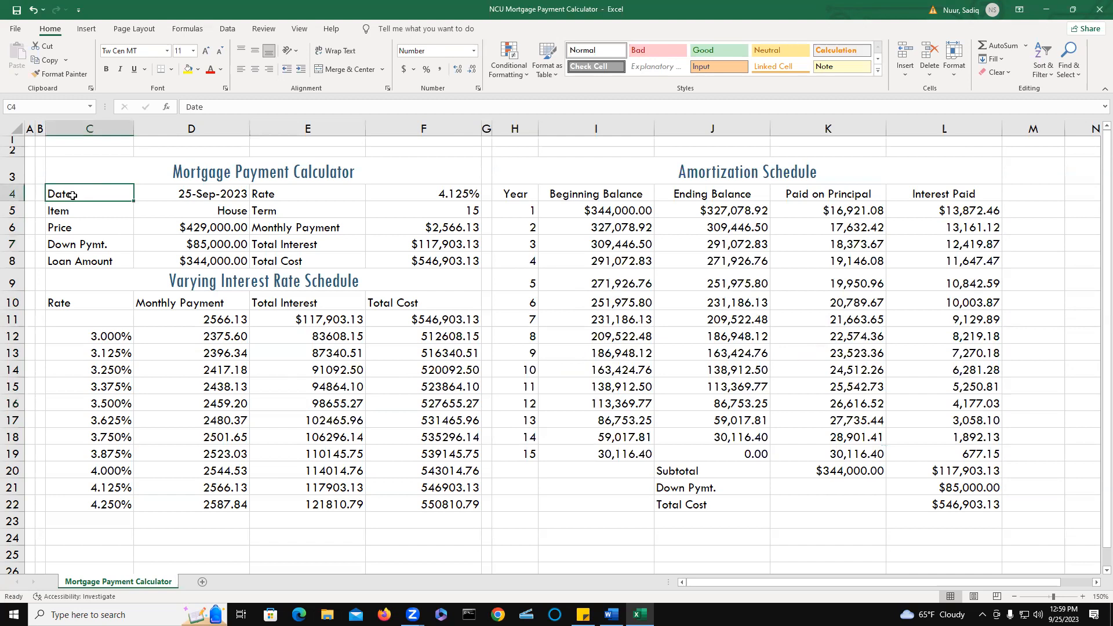
left_click_drag(73, 195, 407, 262)
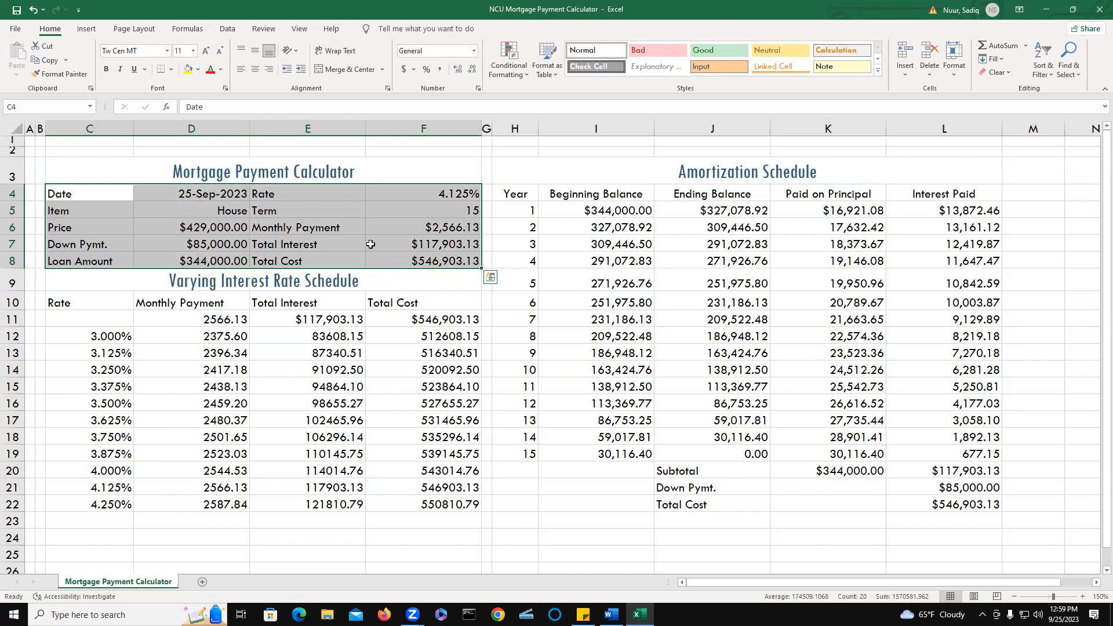
right_click(398, 232)
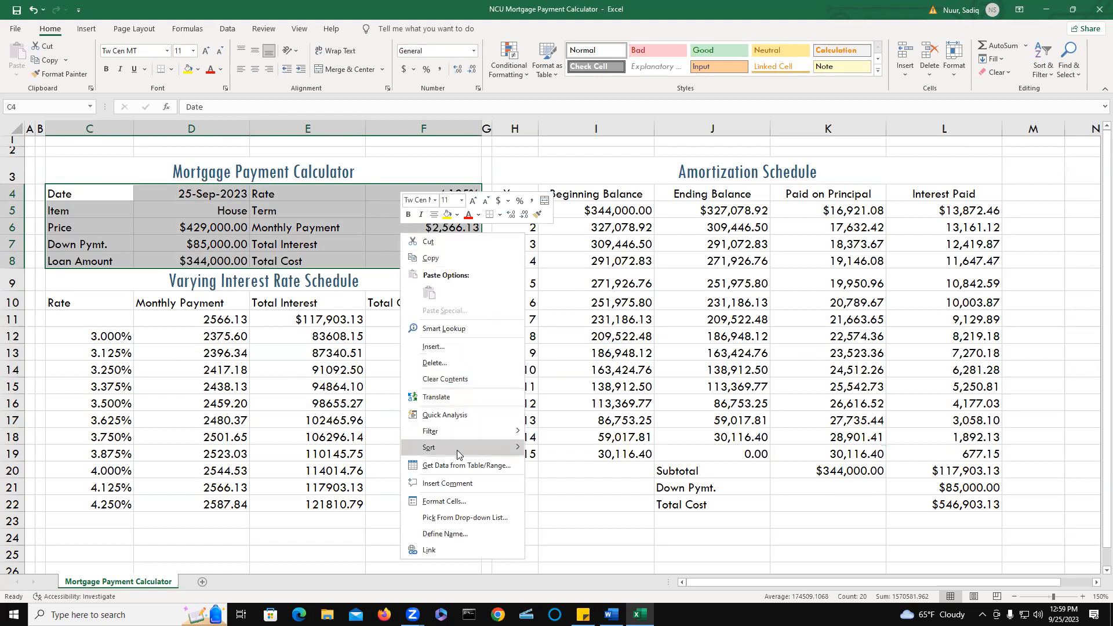
left_click(453, 507)
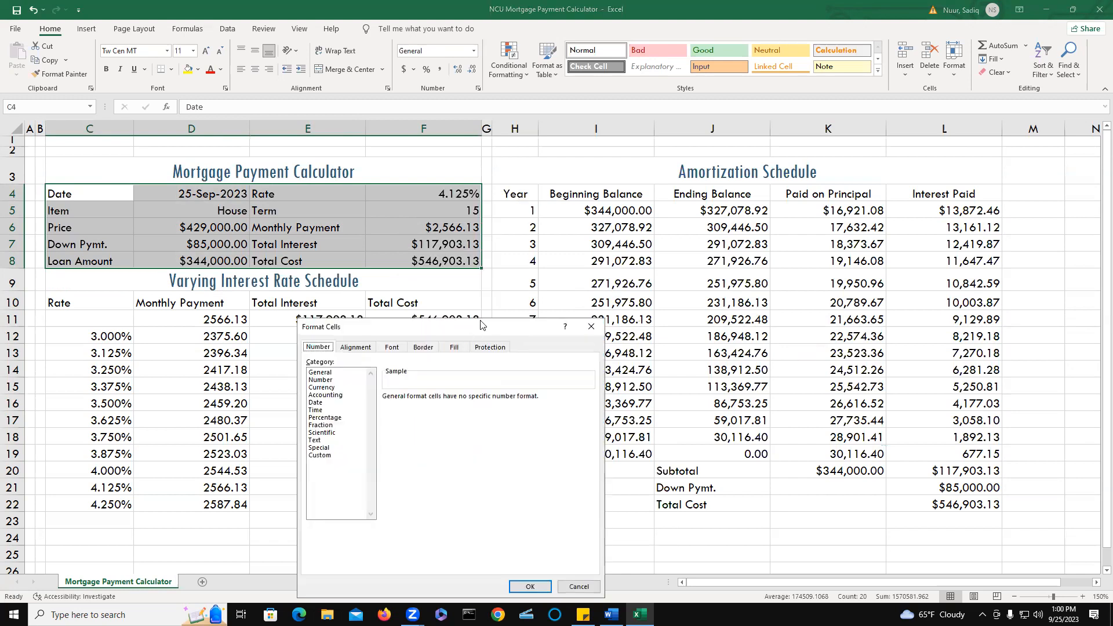
left_click_drag(481, 326, 764, 134)
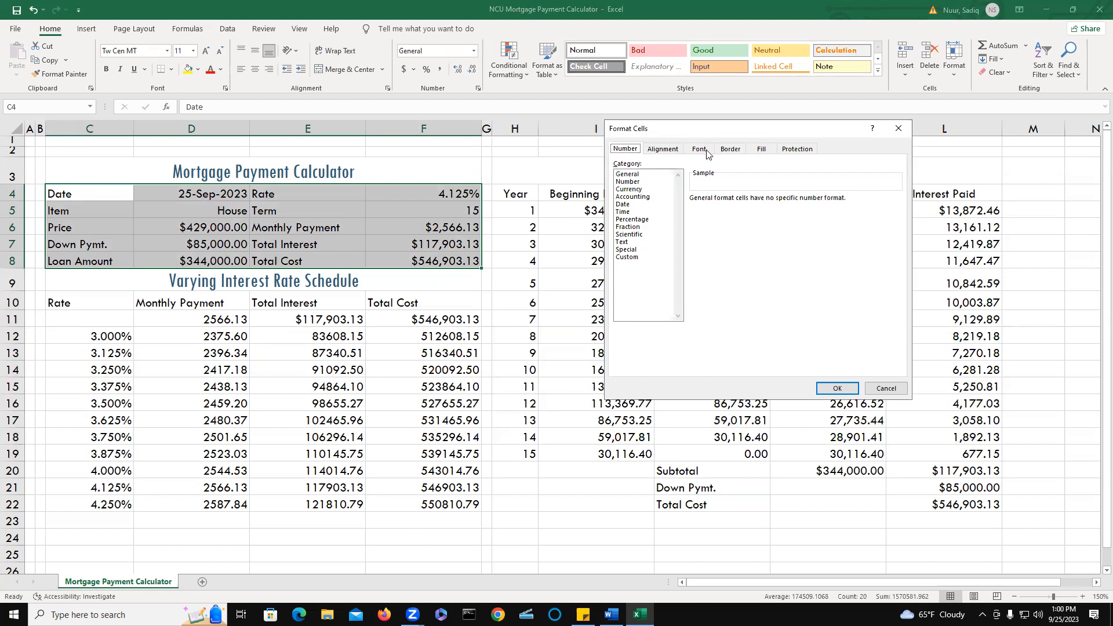
left_click(733, 152)
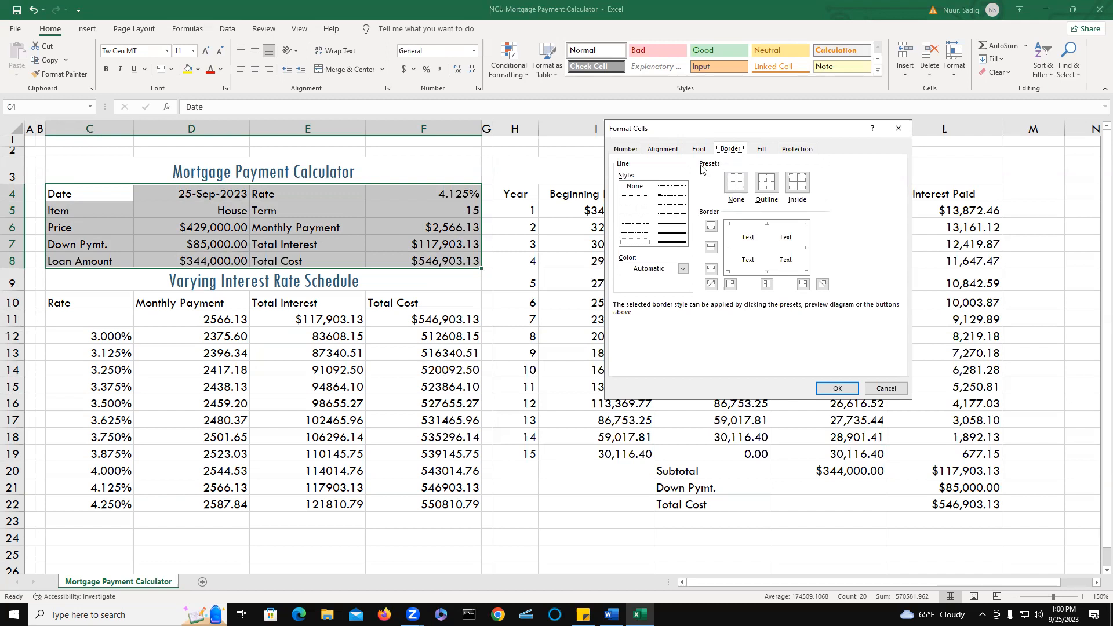
left_click(665, 226)
left_click(684, 270)
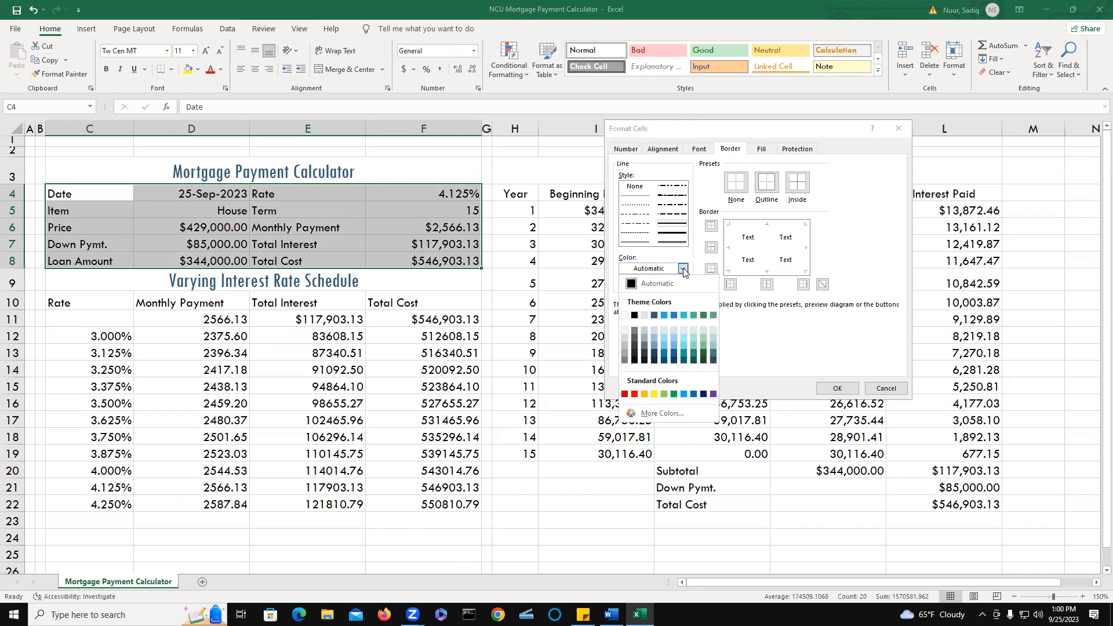
left_click(674, 316)
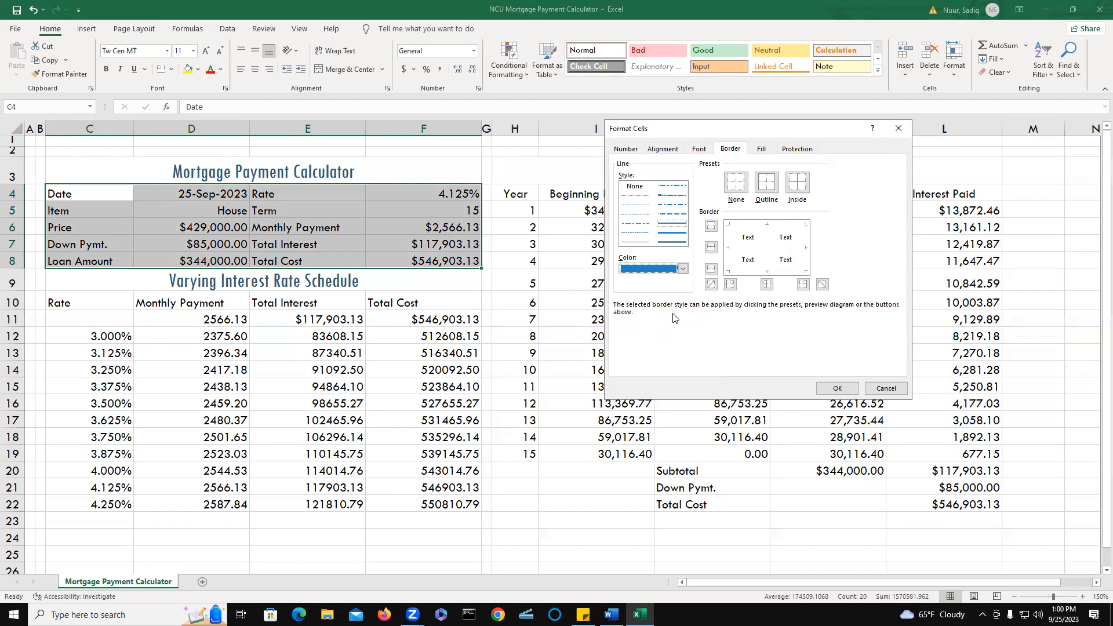
left_click(768, 188)
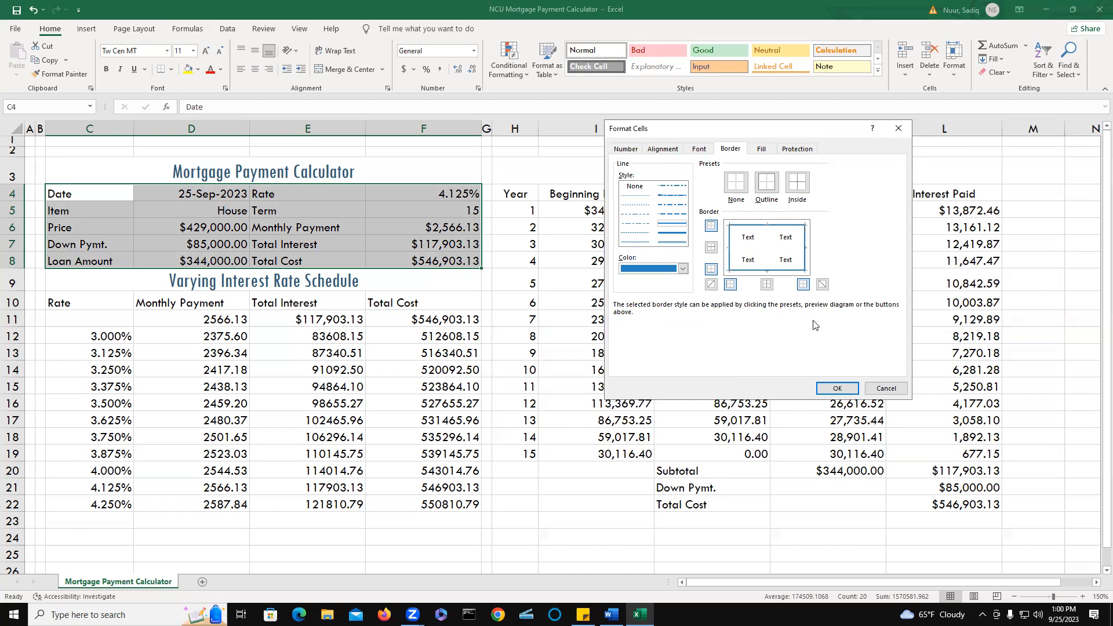
left_click(837, 389)
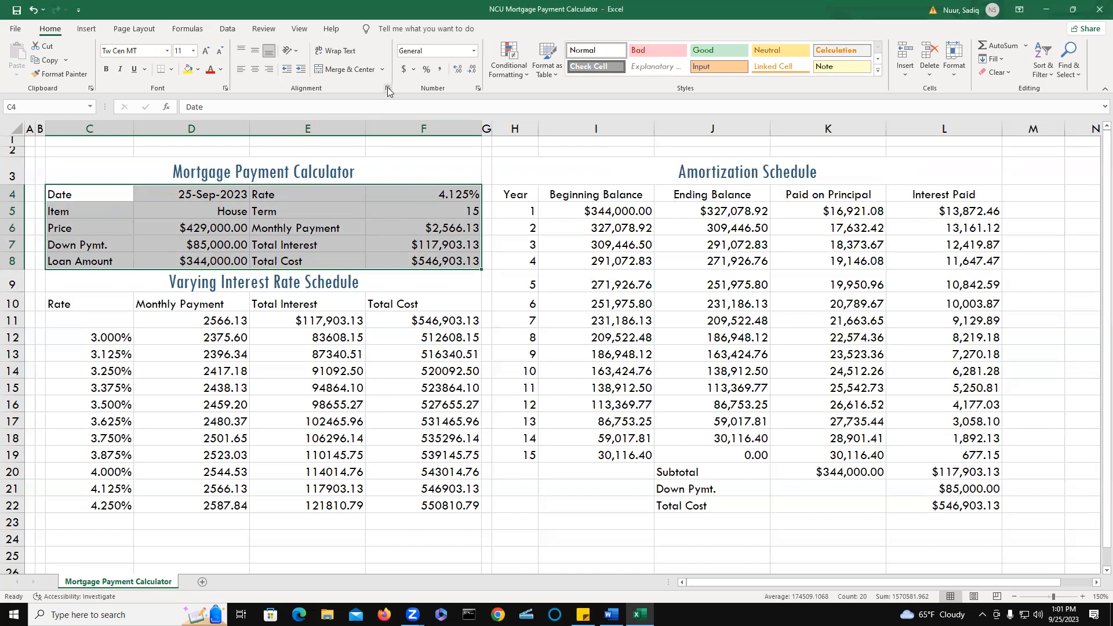
Add thin solid blue vertical inside borders between the columns of C4:F8.
left_click(386, 91)
left_click_drag(592, 111, 648, 110)
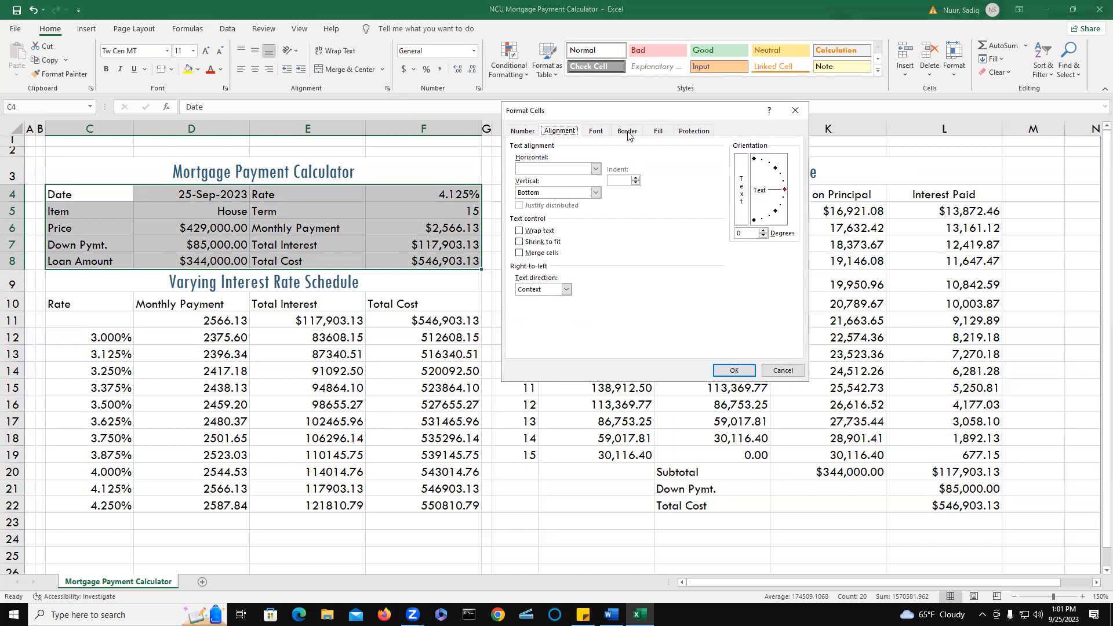
left_click(627, 131)
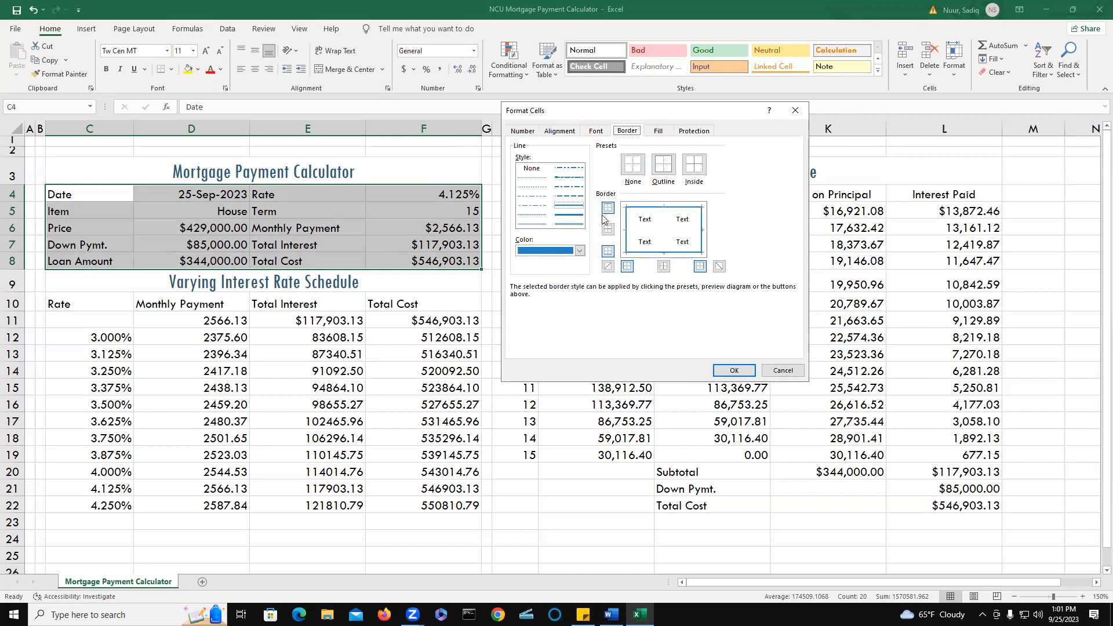
left_click(524, 224)
left_click(664, 226)
left_click(665, 267)
left_click(664, 267)
left_click(736, 371)
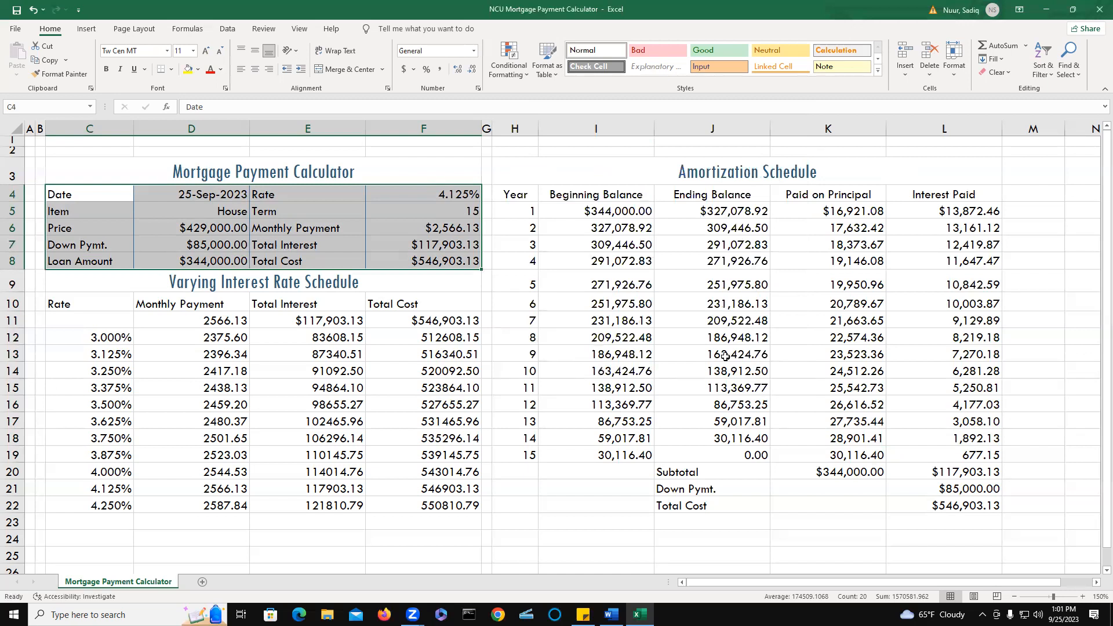
left_click(457, 311)
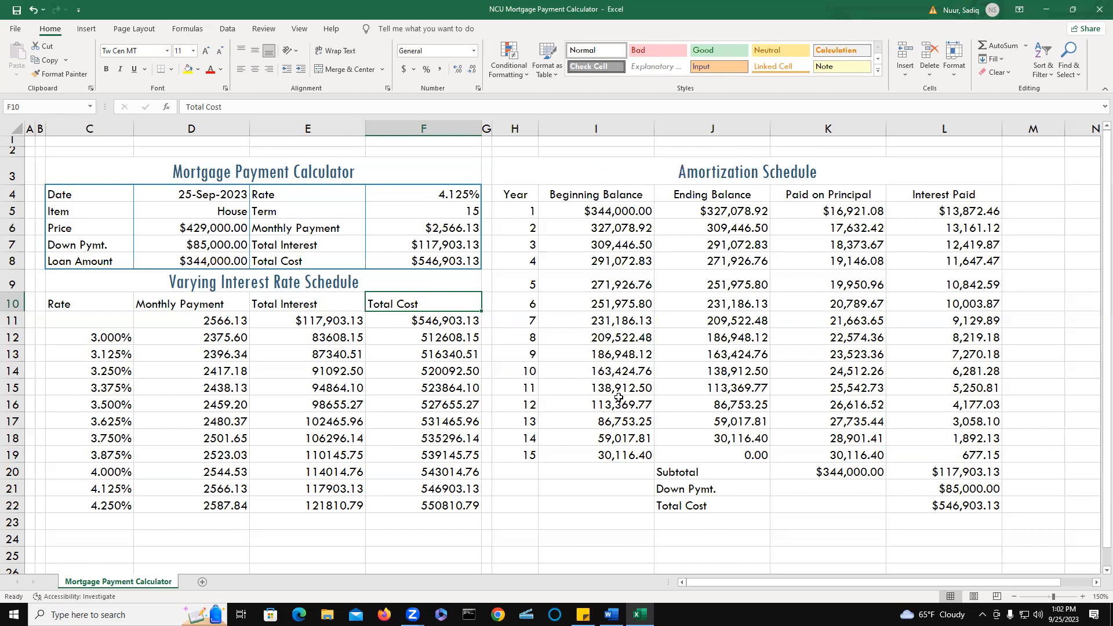
left_click_drag(115, 314, 116, 455)
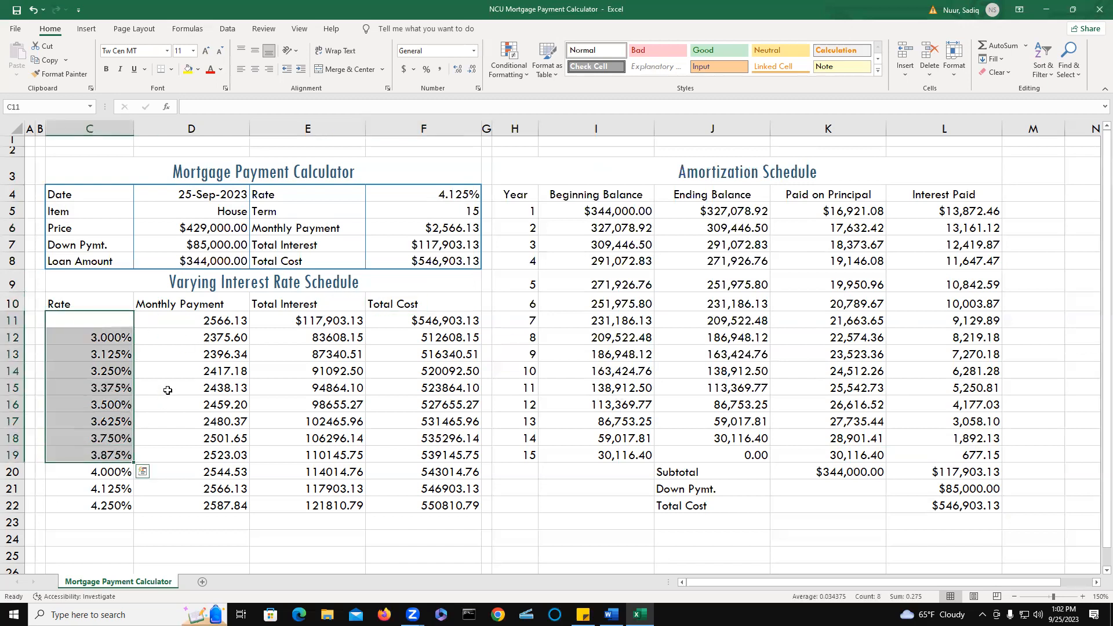
left_click(167, 390)
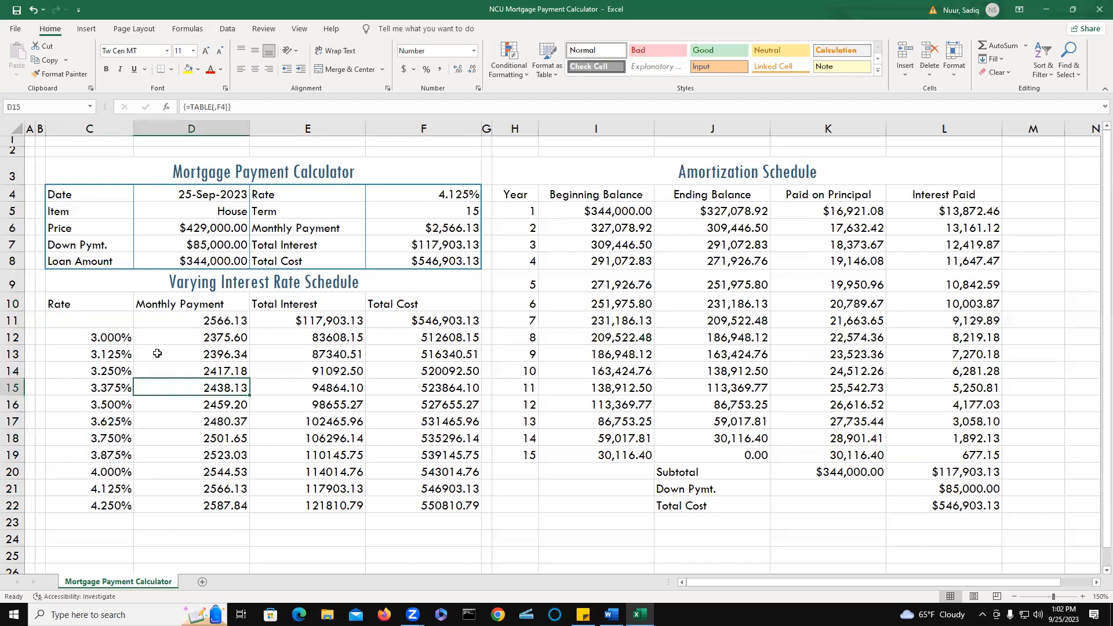
Add a medium-weight solid blue outline border around the varying interest rate schedule in C10:F22.
left_click(85, 307)
left_click_drag(86, 306, 324, 502)
left_click_drag(394, 500, 433, 502)
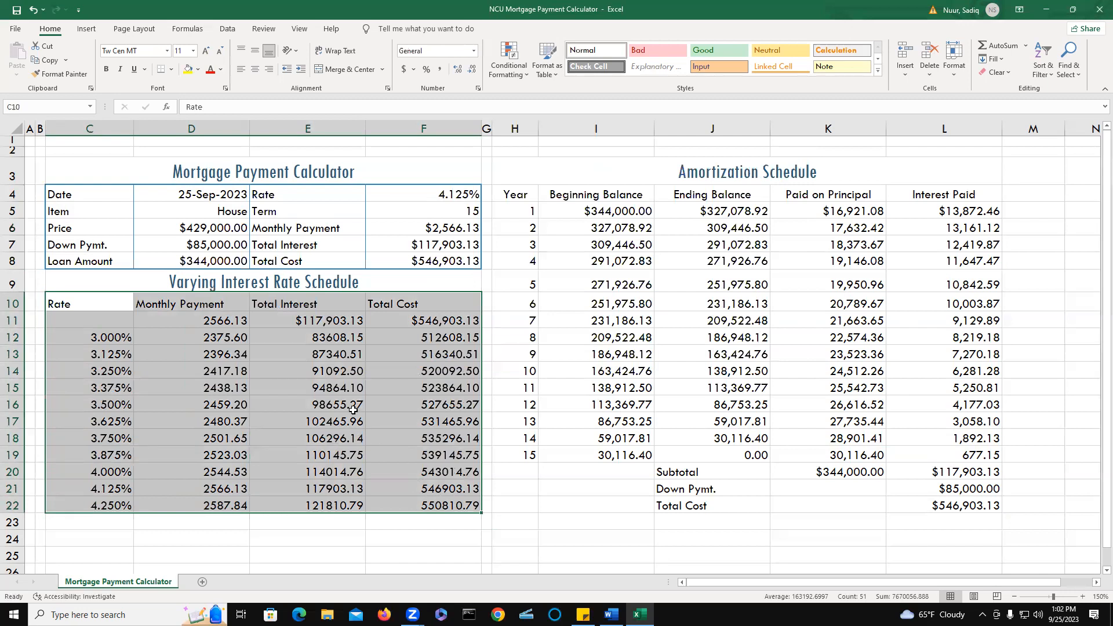
right_click(362, 392)
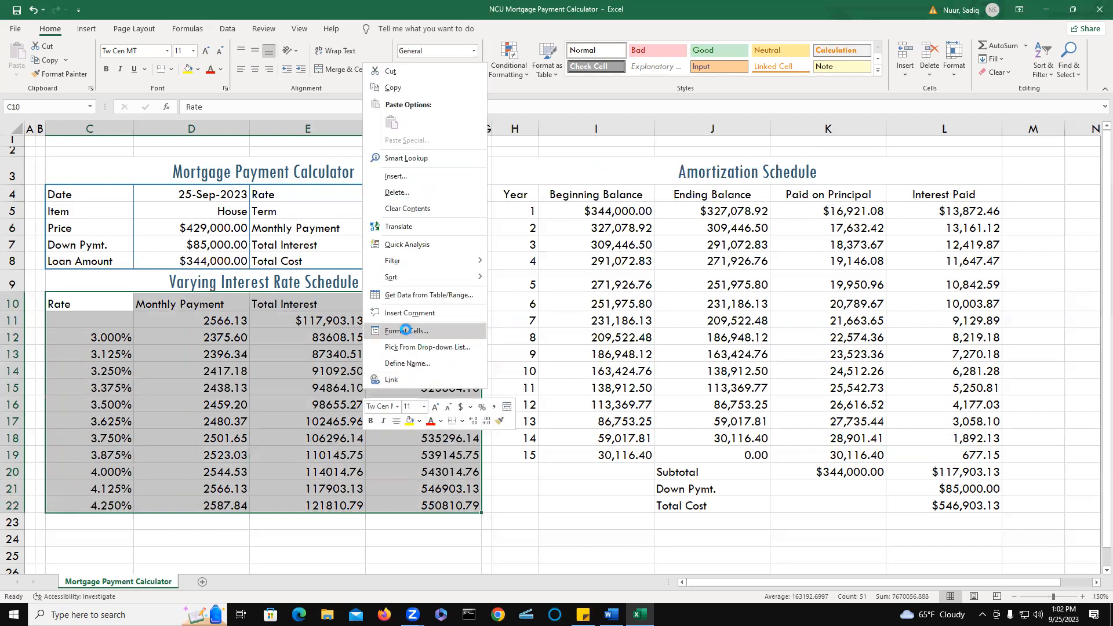
left_click(406, 331)
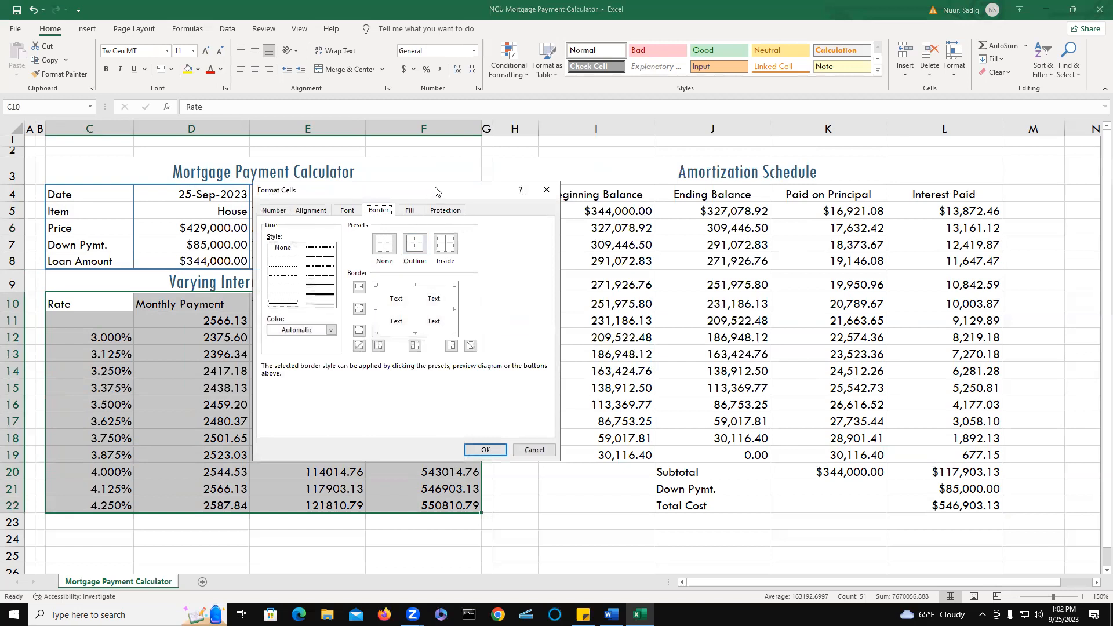
left_click_drag(432, 189, 773, 138)
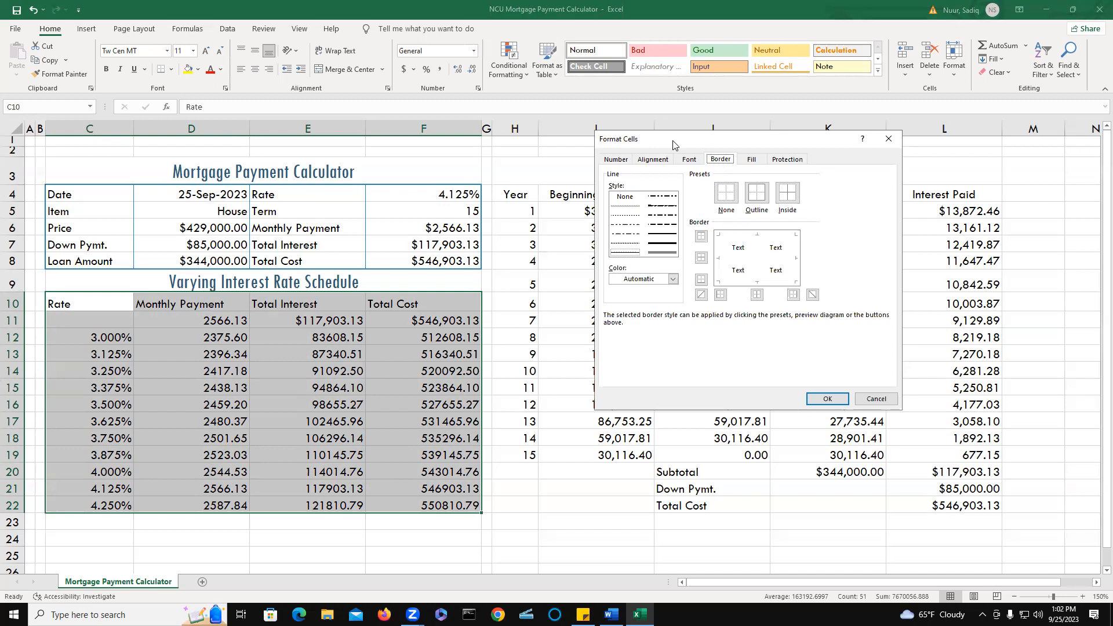
left_click(673, 280)
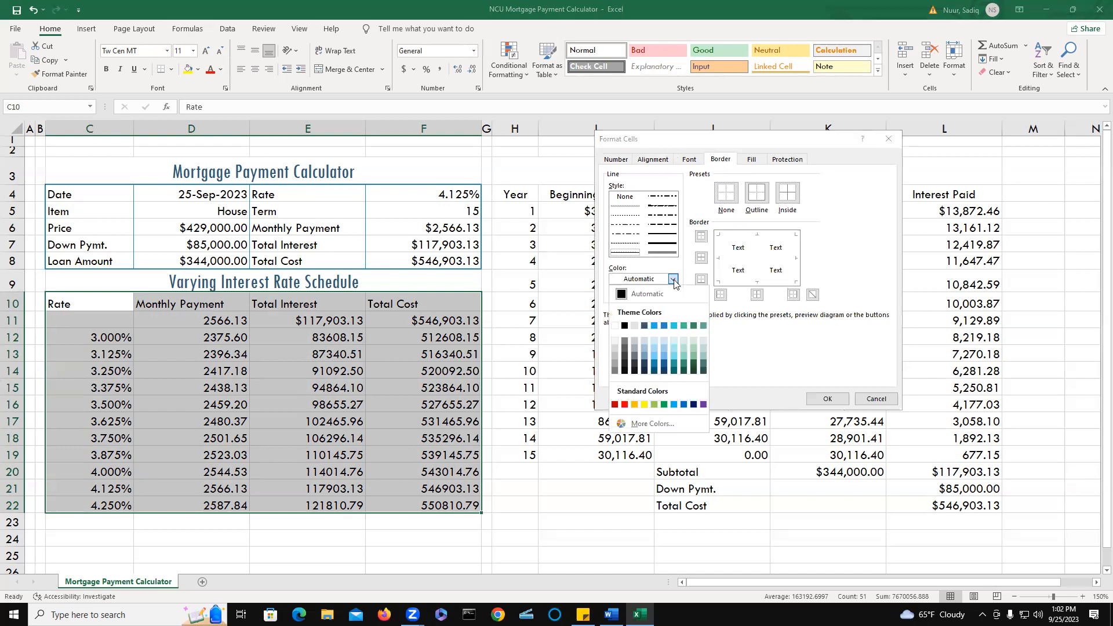
left_click(665, 326)
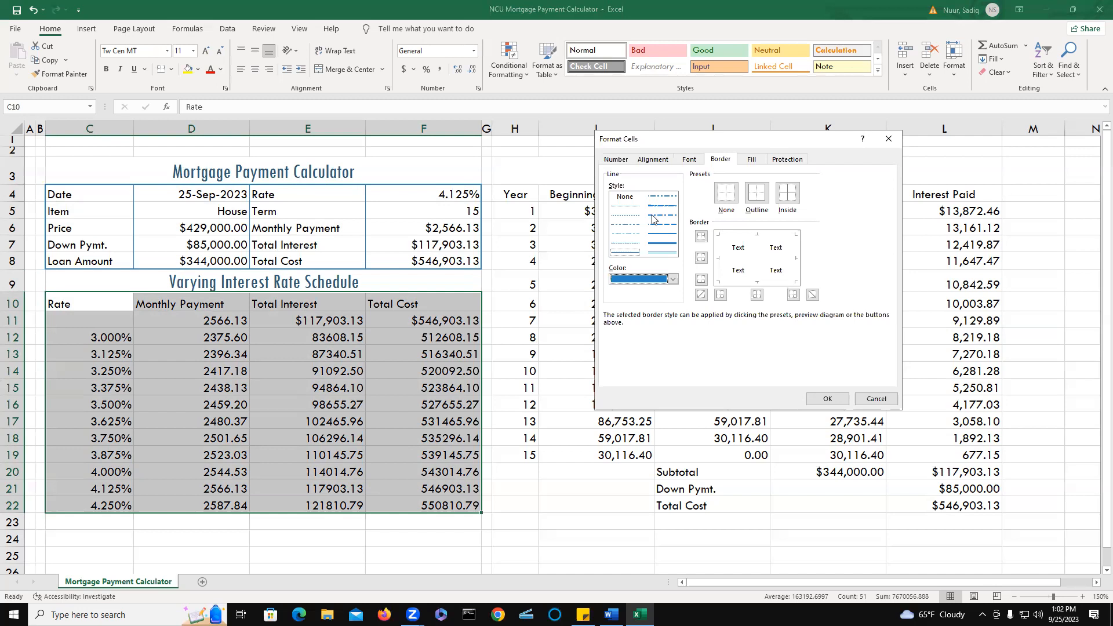
left_click(663, 236)
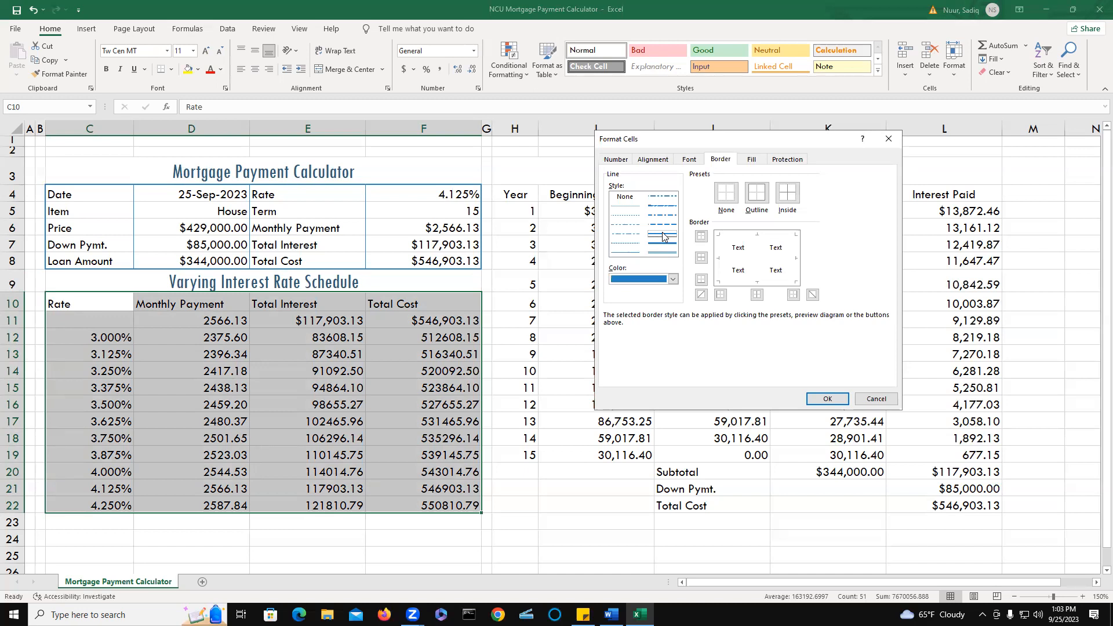
left_click(760, 197)
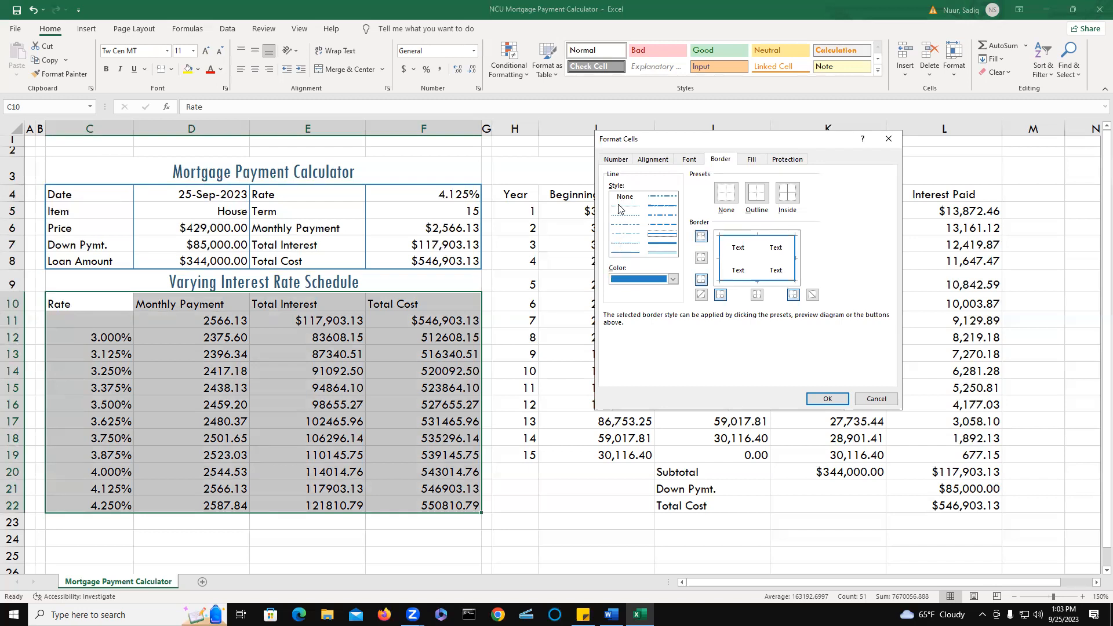
Add thin solid blue vertical inside borders between the columns of C10:F22.
left_click(625, 253)
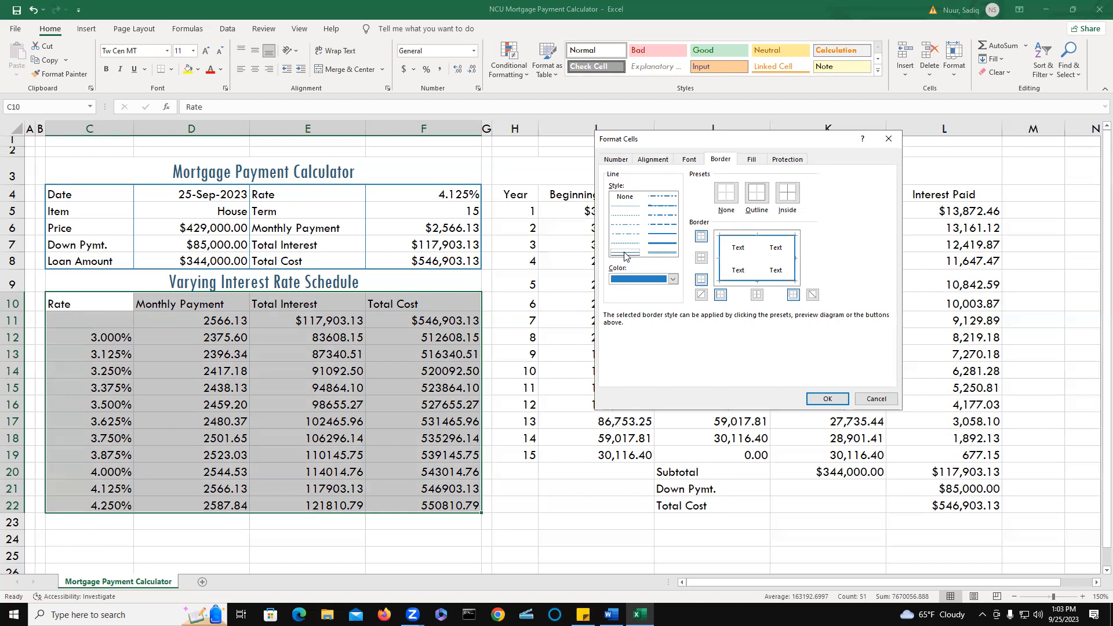
left_click(757, 296)
left_click(828, 400)
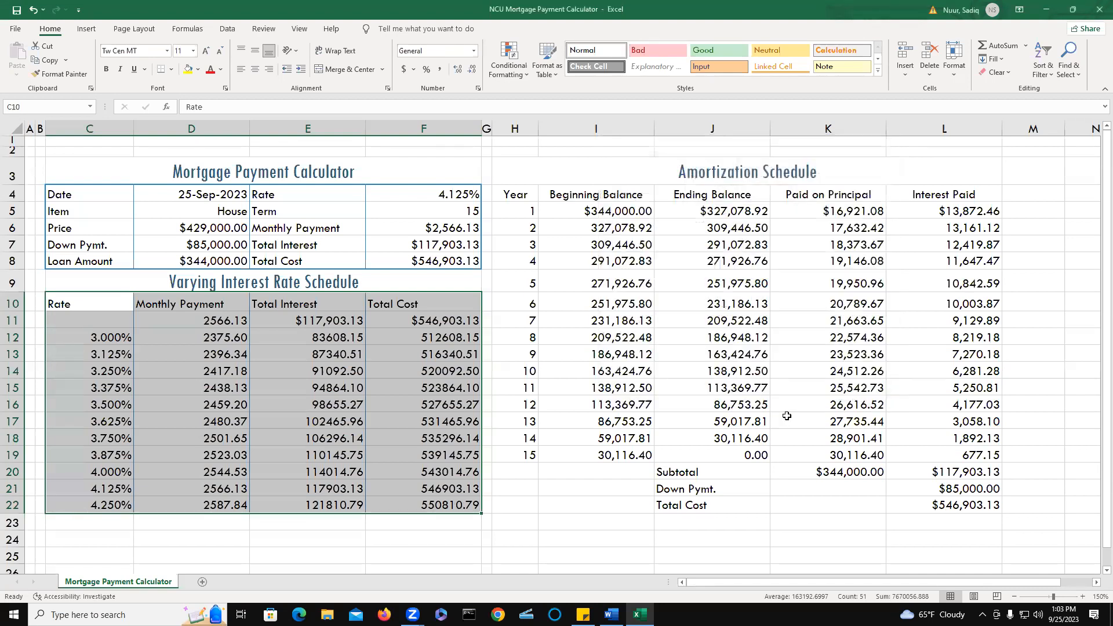
left_click(562, 520)
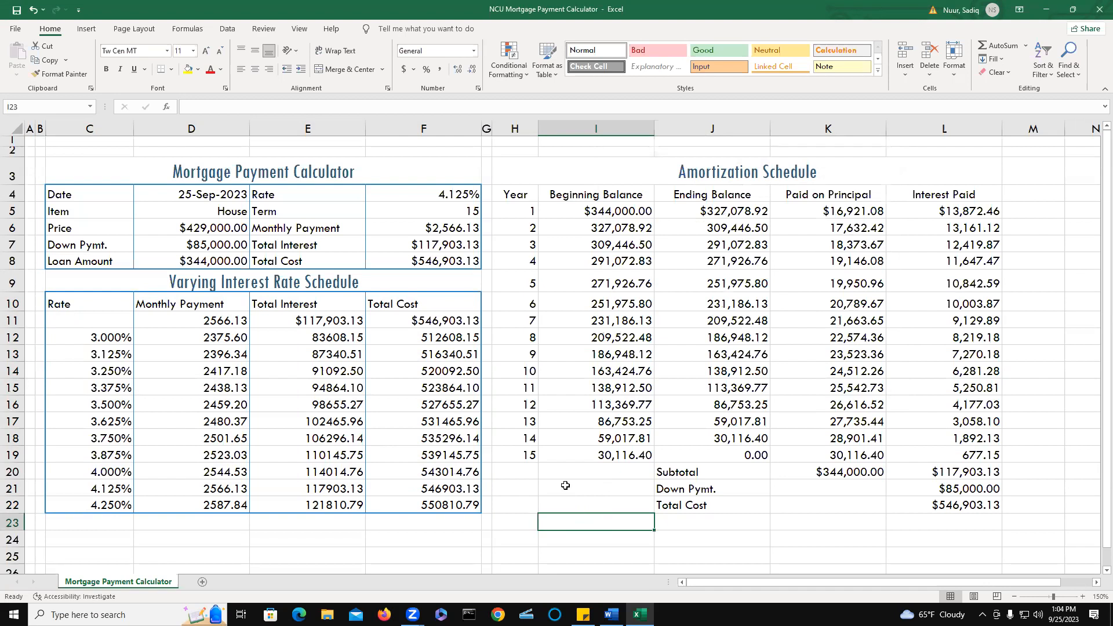
Add a thick solid blue outline border around the amortization schedule in H4:L19.
left_click(523, 196)
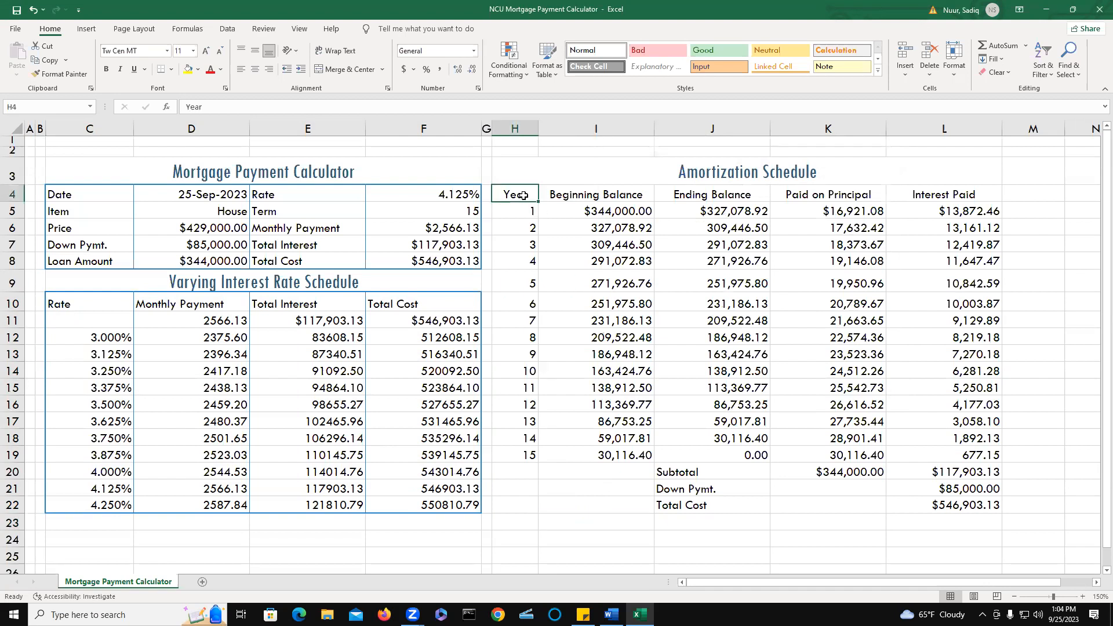
left_click_drag(523, 196, 949, 455)
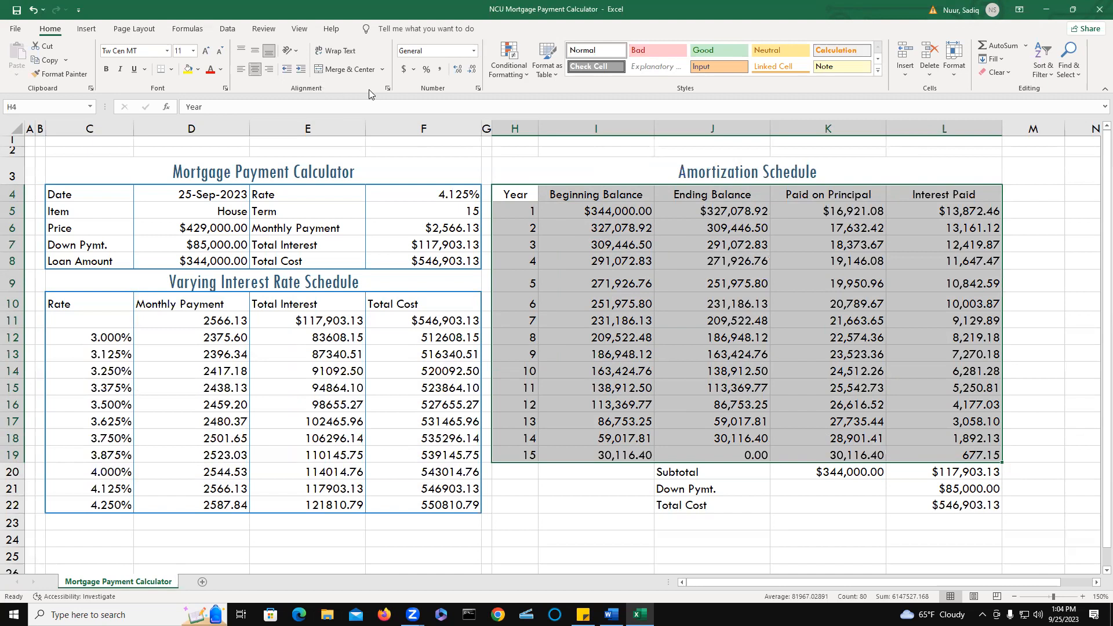
left_click(388, 89)
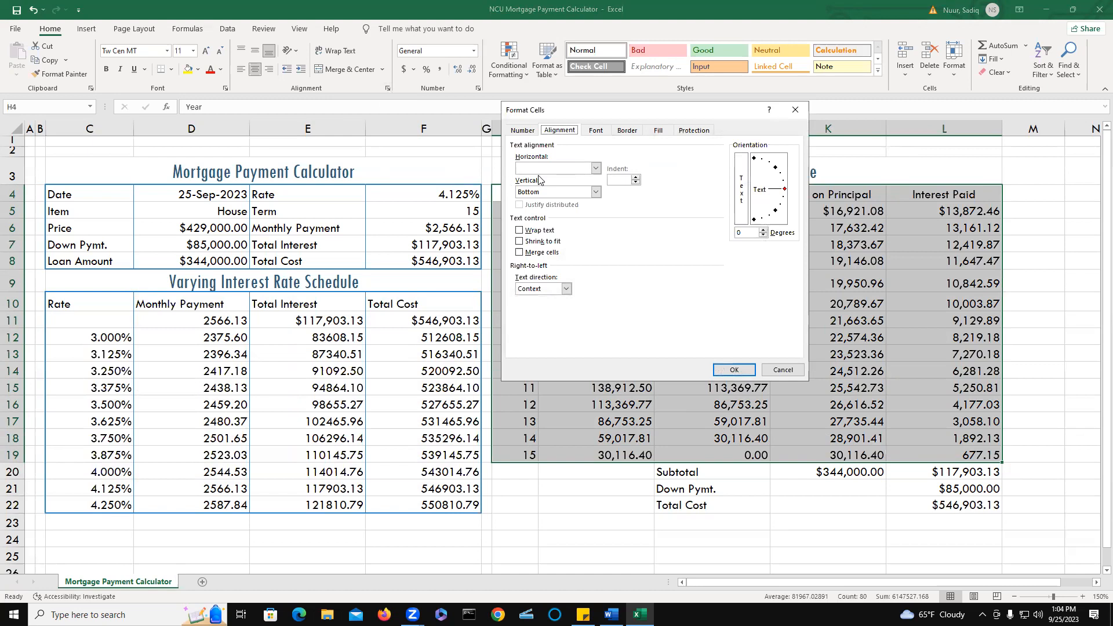
left_click(627, 131)
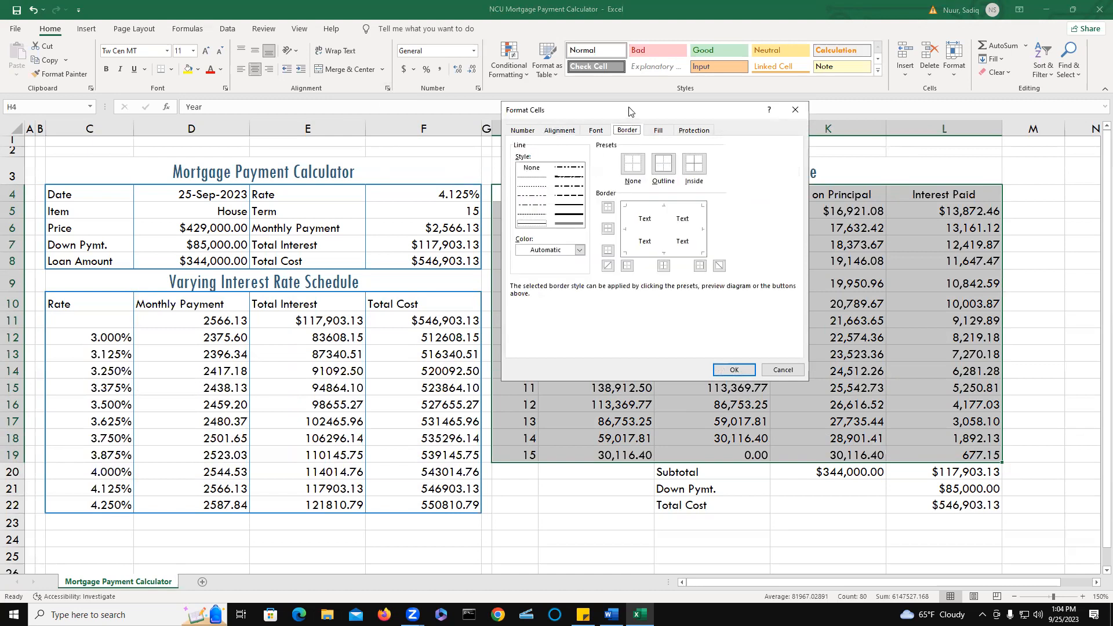
left_click_drag(630, 111, 428, 127)
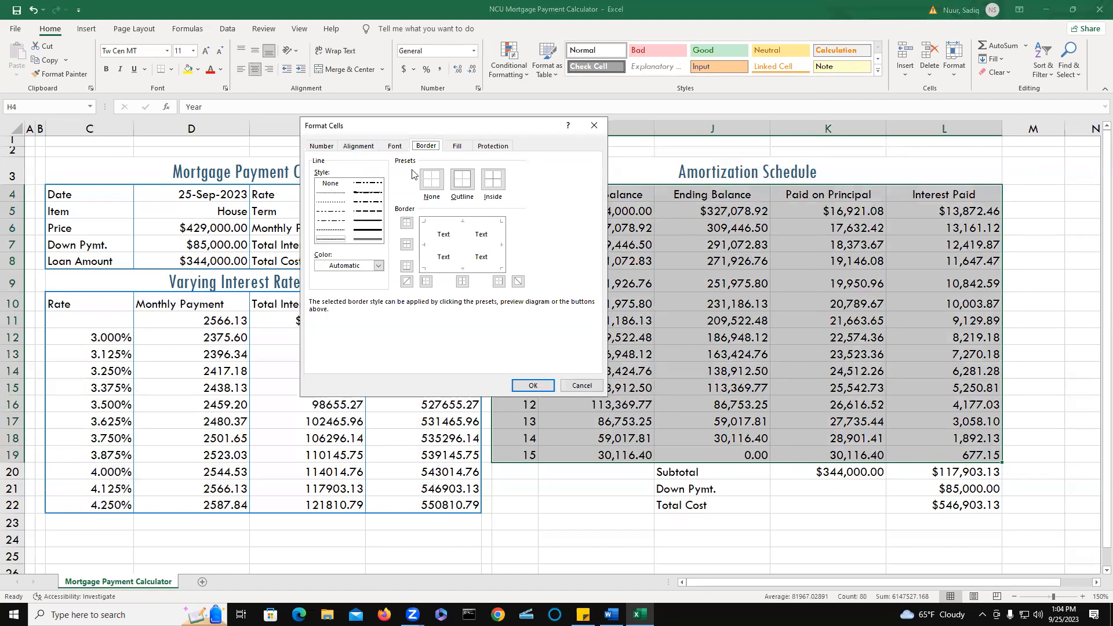
left_click(325, 240)
left_click(378, 267)
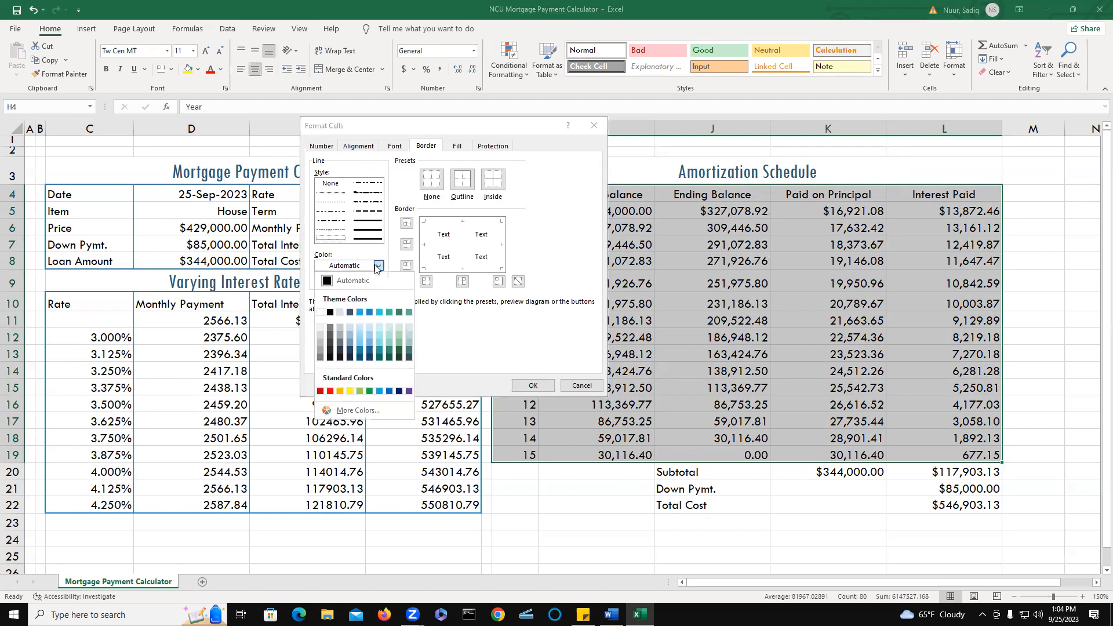
left_click(369, 313)
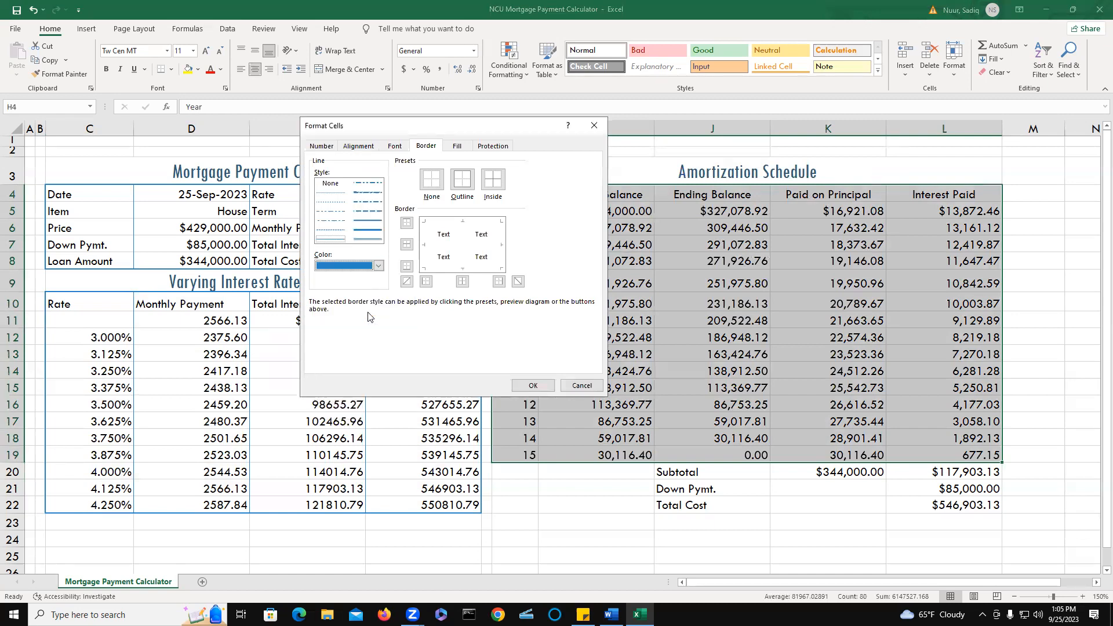
left_click(462, 184)
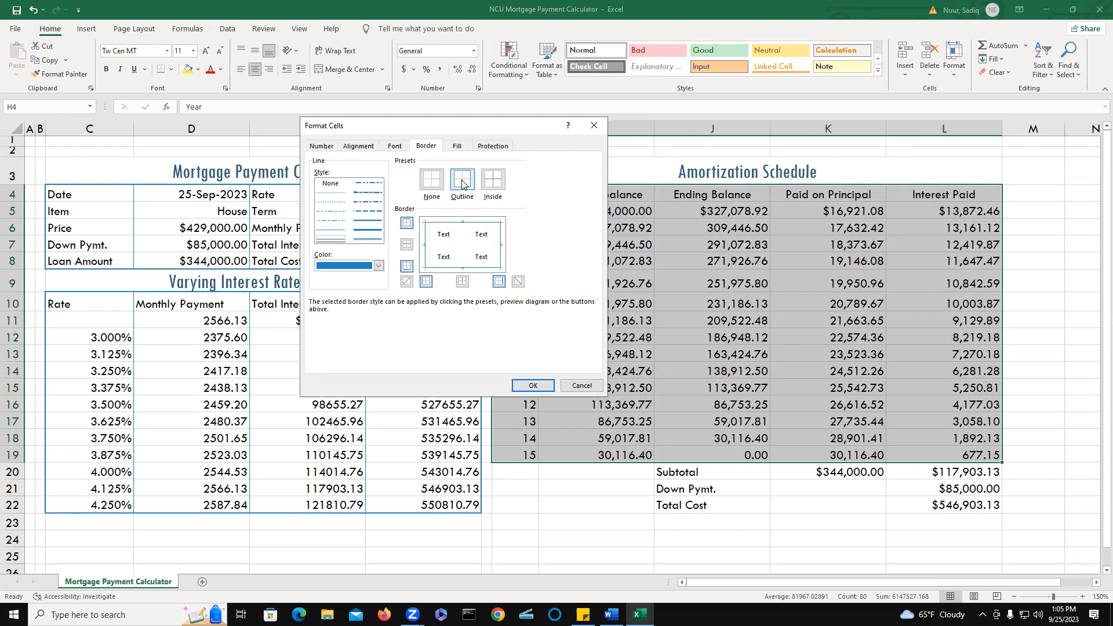
left_click(366, 230)
left_click(462, 180)
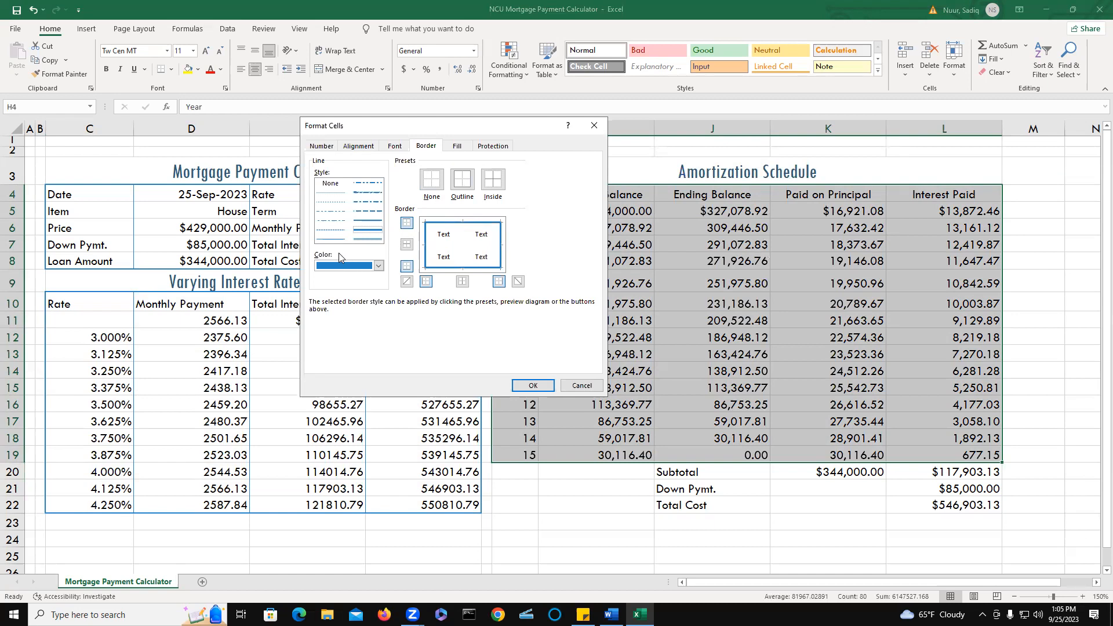
Add thin solid blue vertical inside borders between the columns of H4:L19.
left_click(328, 241)
left_click(462, 281)
left_click(531, 387)
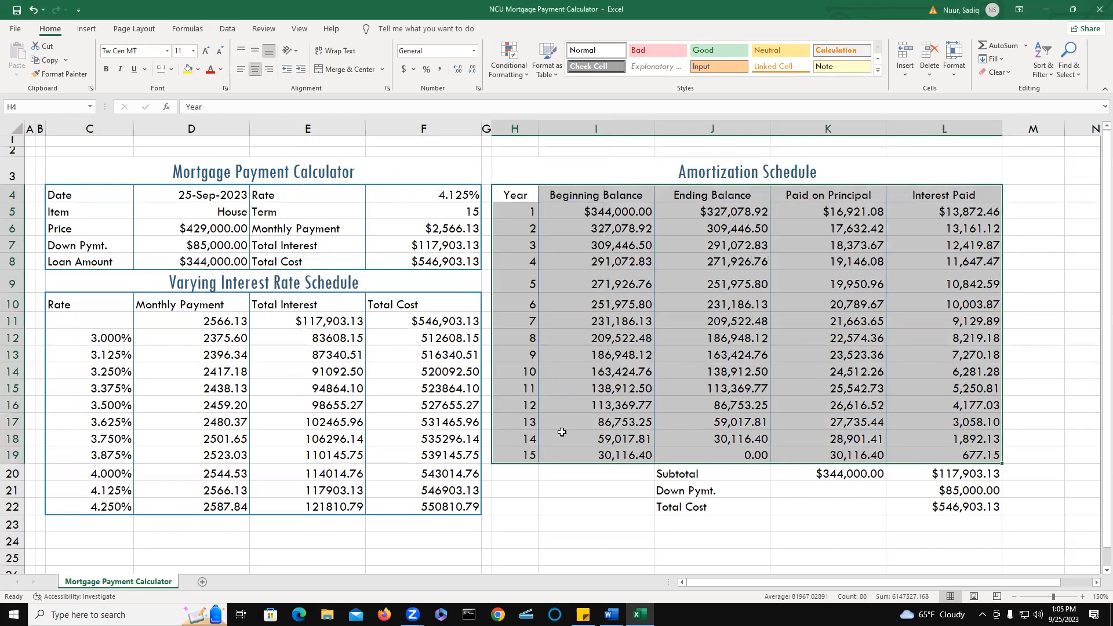
left_click(589, 492)
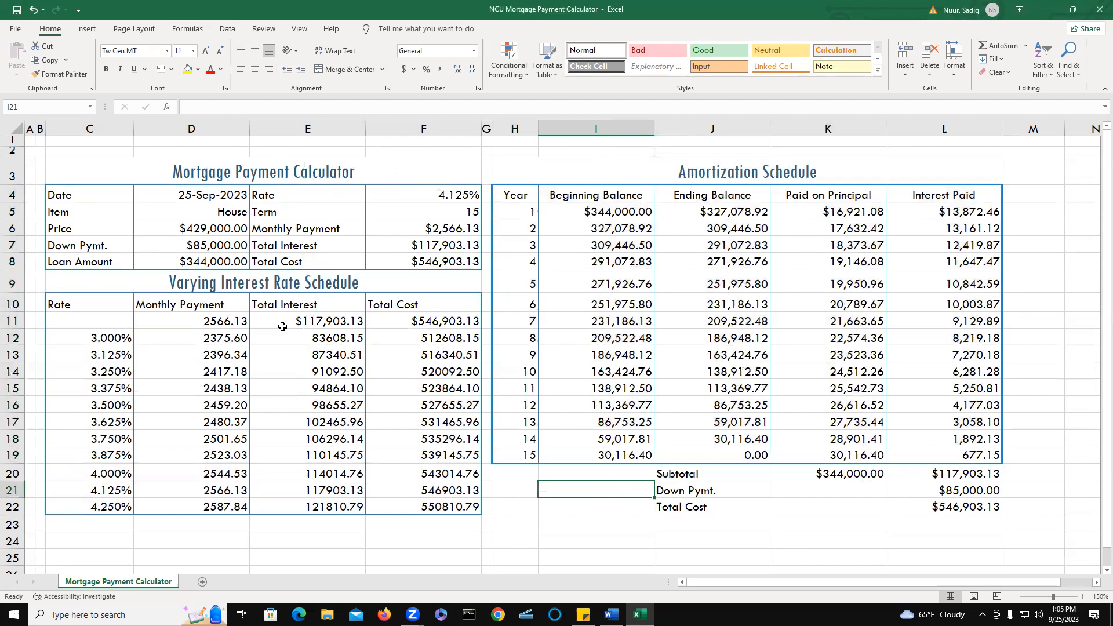
Check the border settings applied to the calculator's data range C4:F8.
left_click_drag(90, 193, 410, 262)
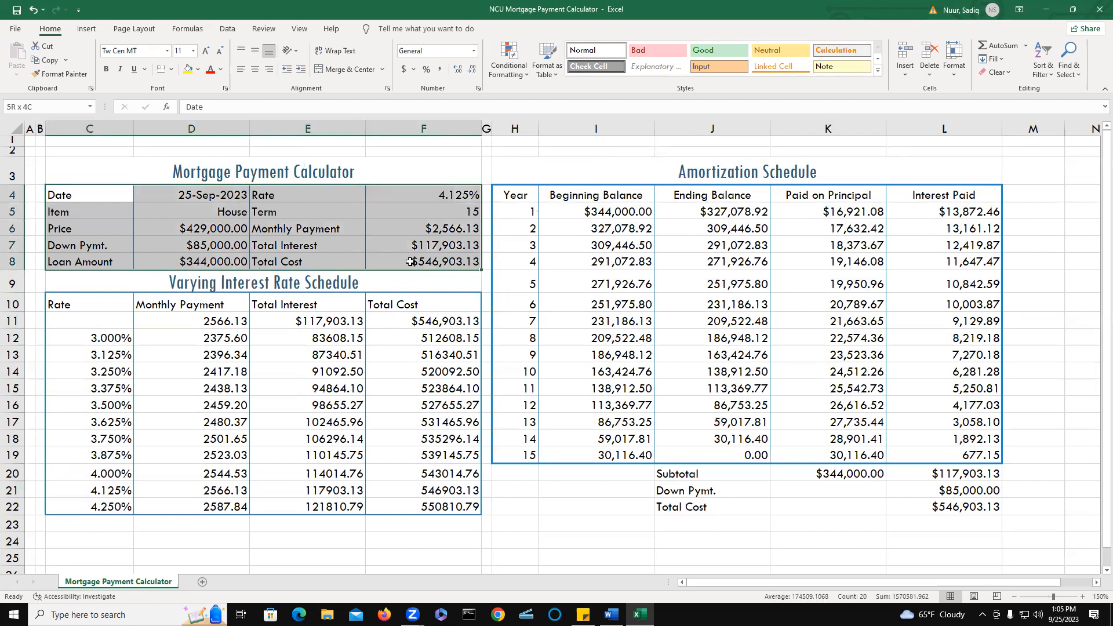
right_click(316, 203)
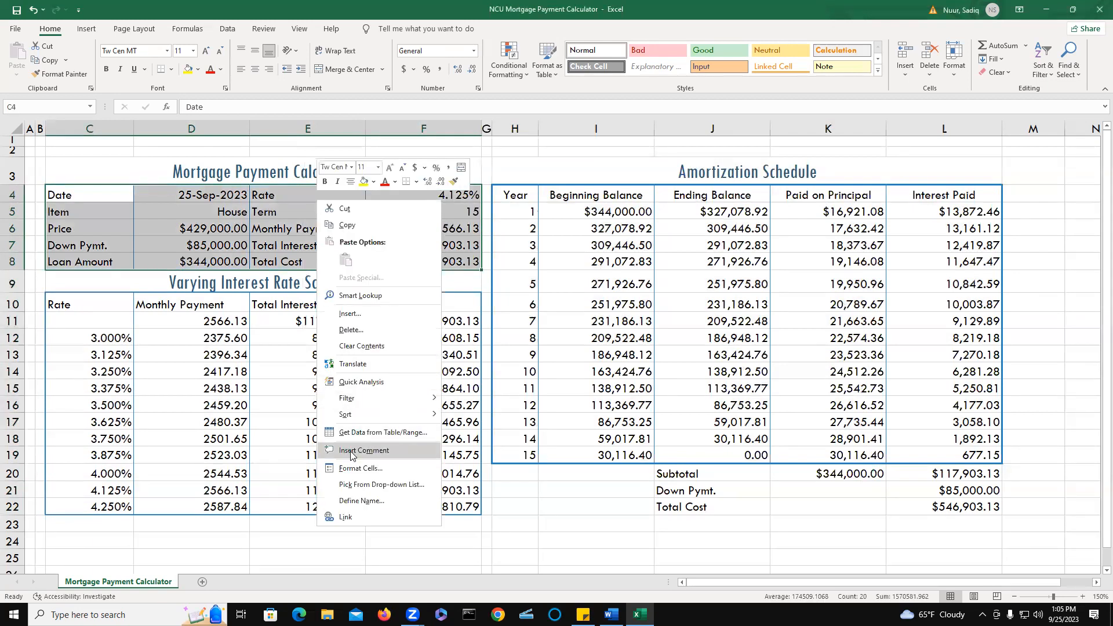
left_click(360, 470)
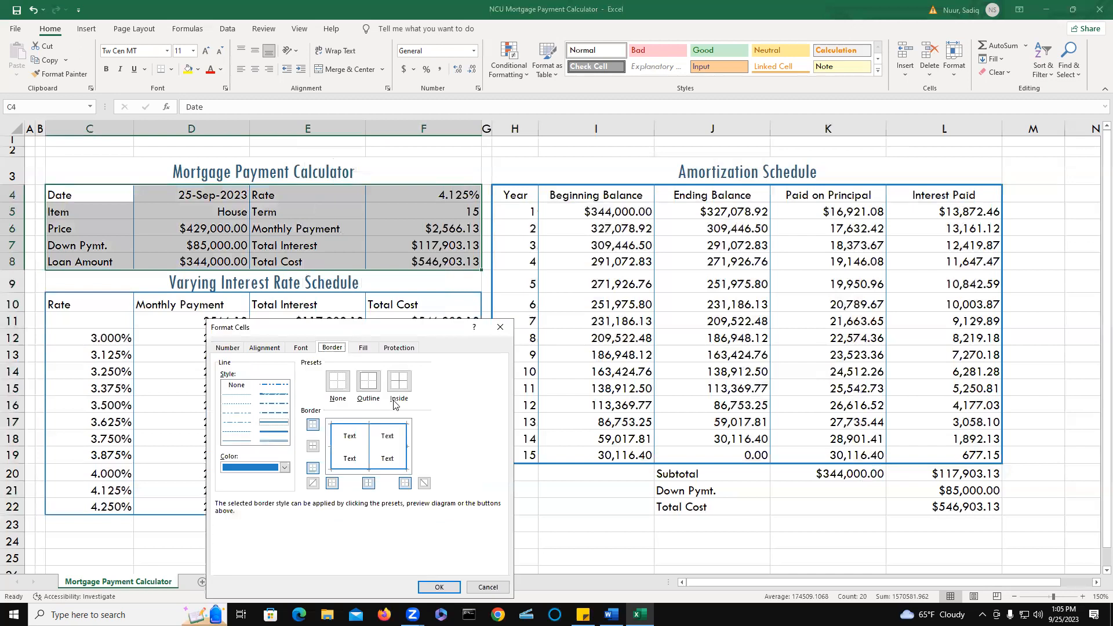
left_click_drag(411, 327, 389, 217)
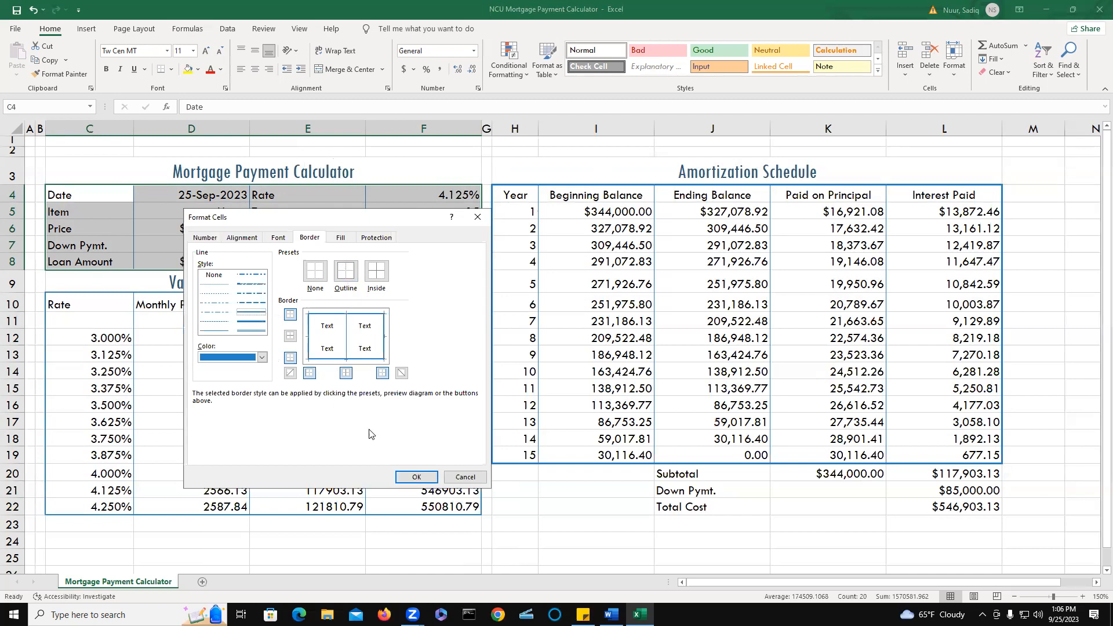
left_click(416, 477)
left_click(310, 416)
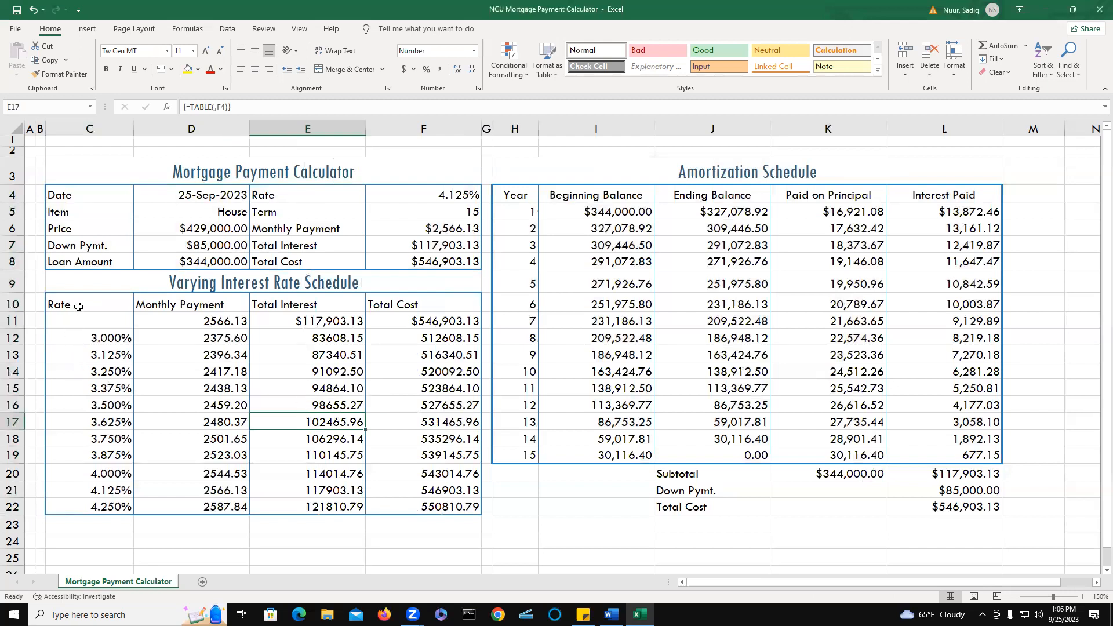
Add a solid blue bottom border below the varying interest rate schedule's column headings in C10:F10.
left_click_drag(80, 305, 101, 497)
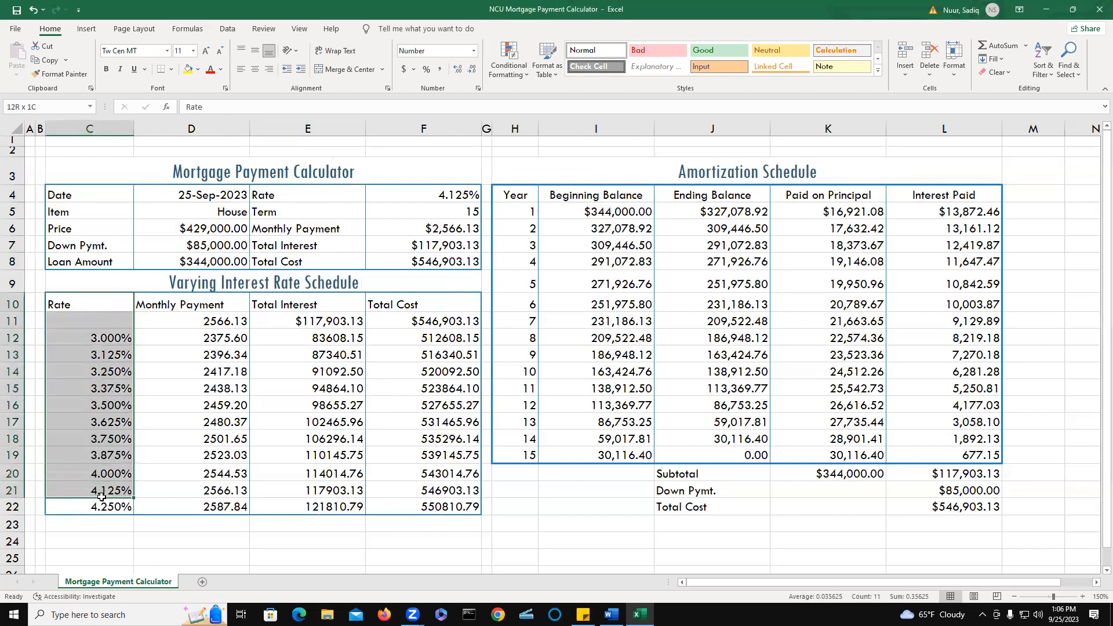
left_click(188, 451)
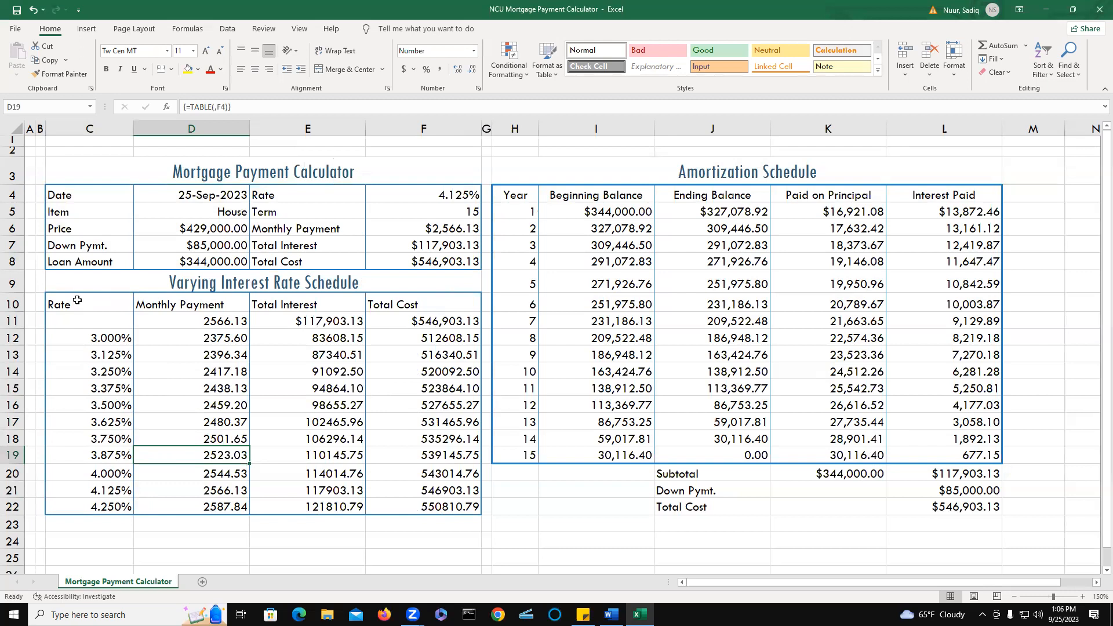
left_click(60, 305)
left_click_drag(141, 305, 410, 304)
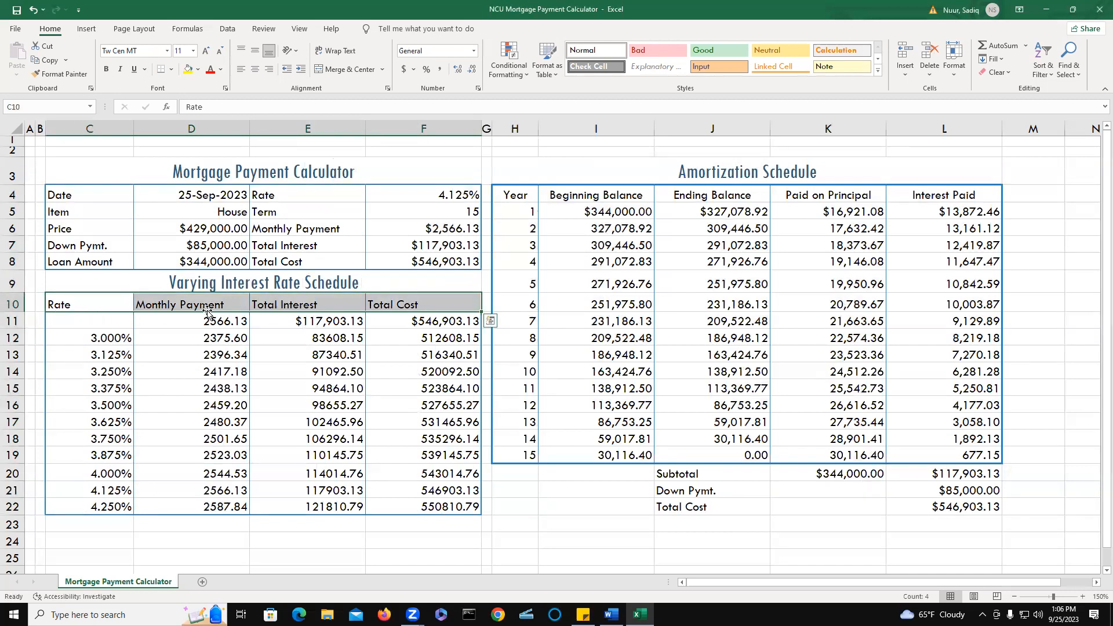
right_click(297, 304)
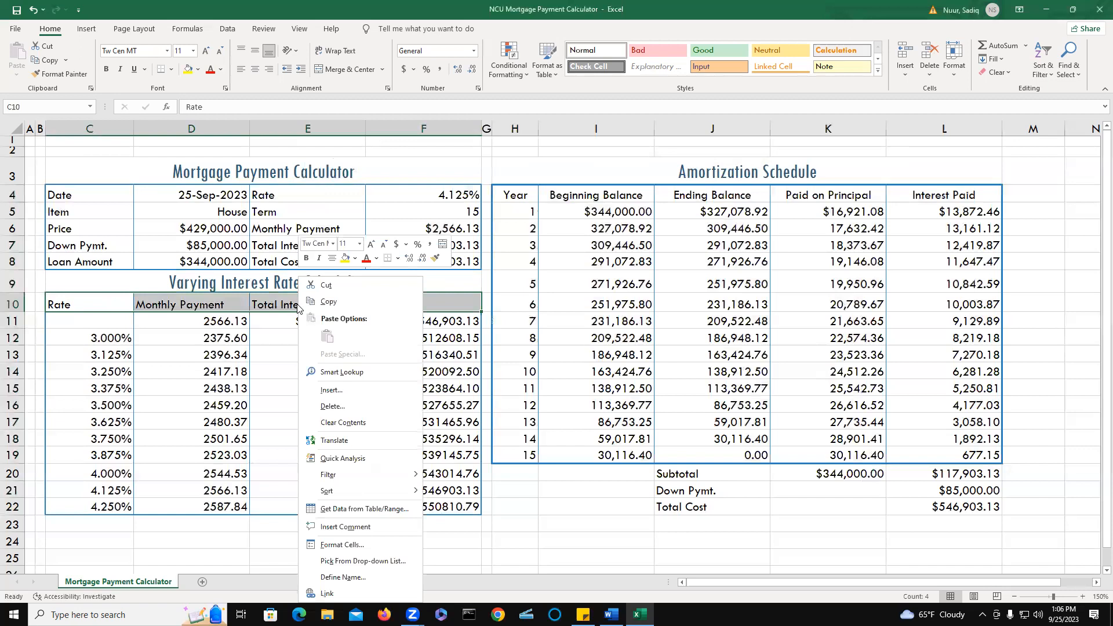
left_click(342, 545)
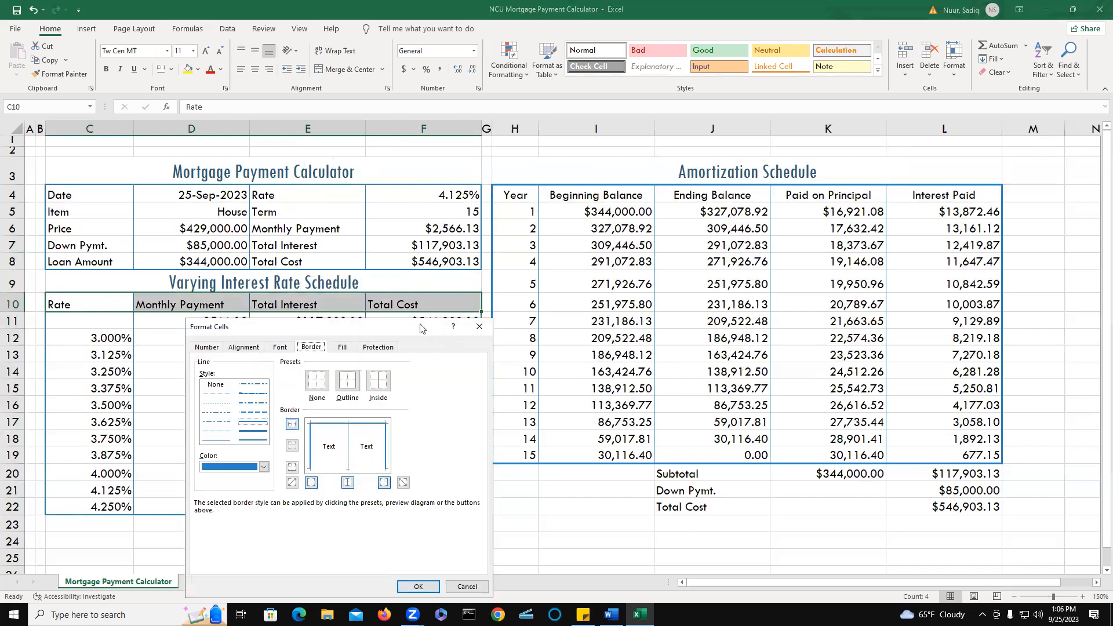
left_click_drag(422, 325, 792, 157)
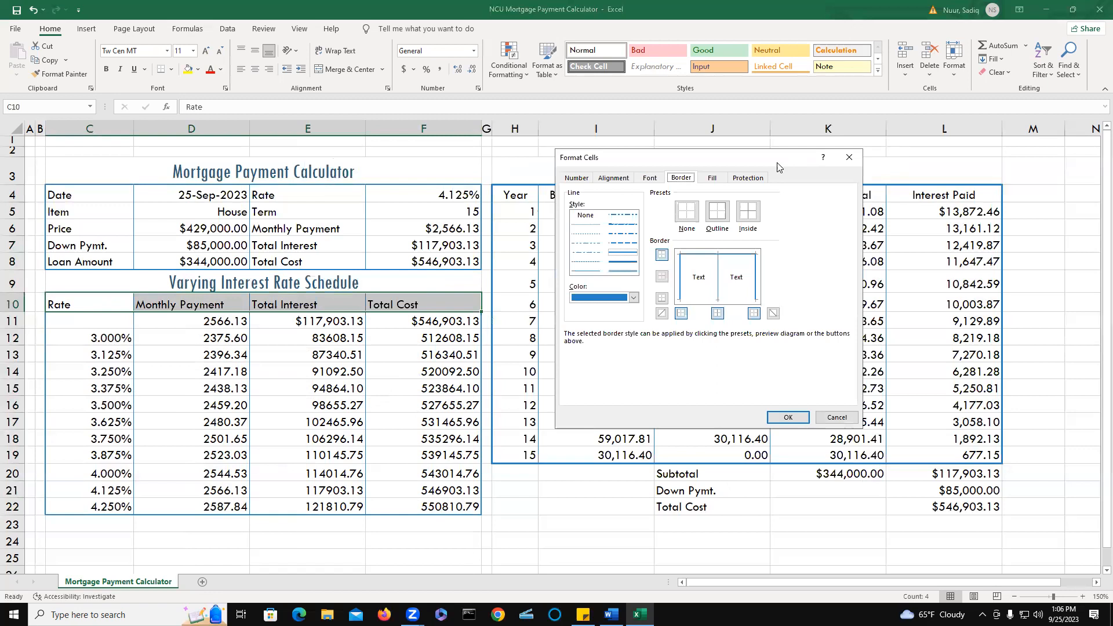
left_click(707, 302)
left_click(787, 418)
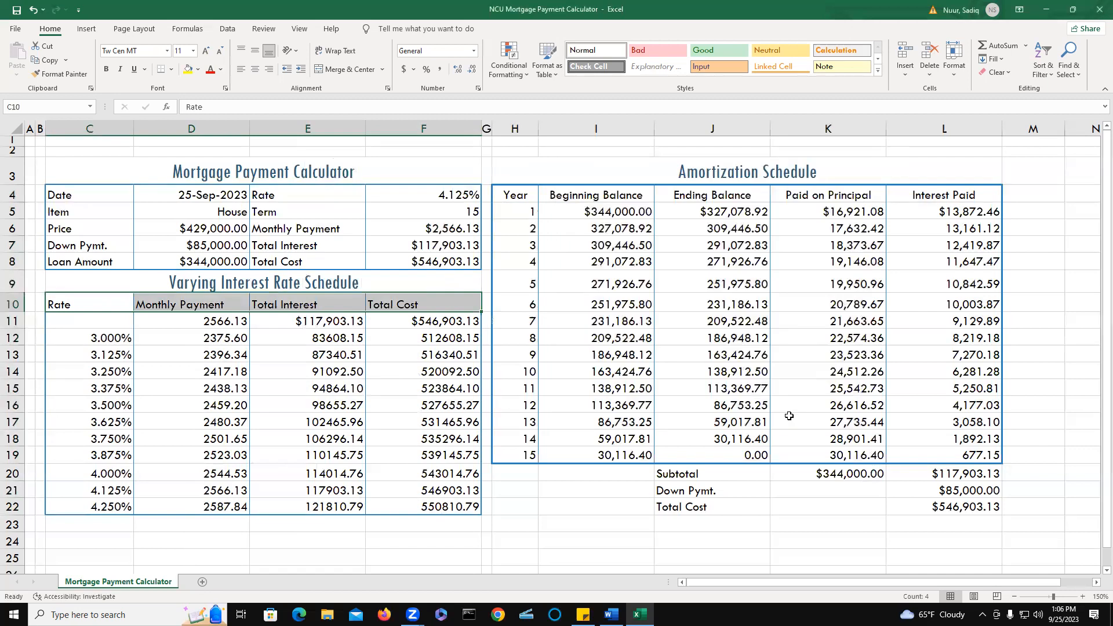
left_click(429, 404)
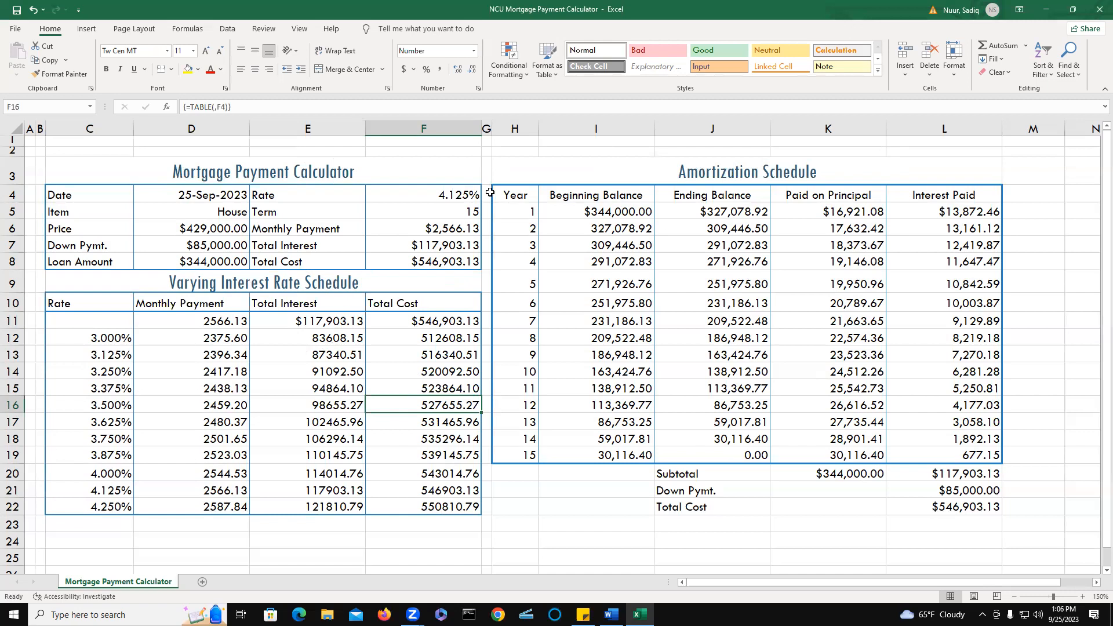
Add a thick solid blue bottom border below the amortization schedule's column headings in H4:L4.
left_click(511, 193)
left_click_drag(512, 194, 920, 193)
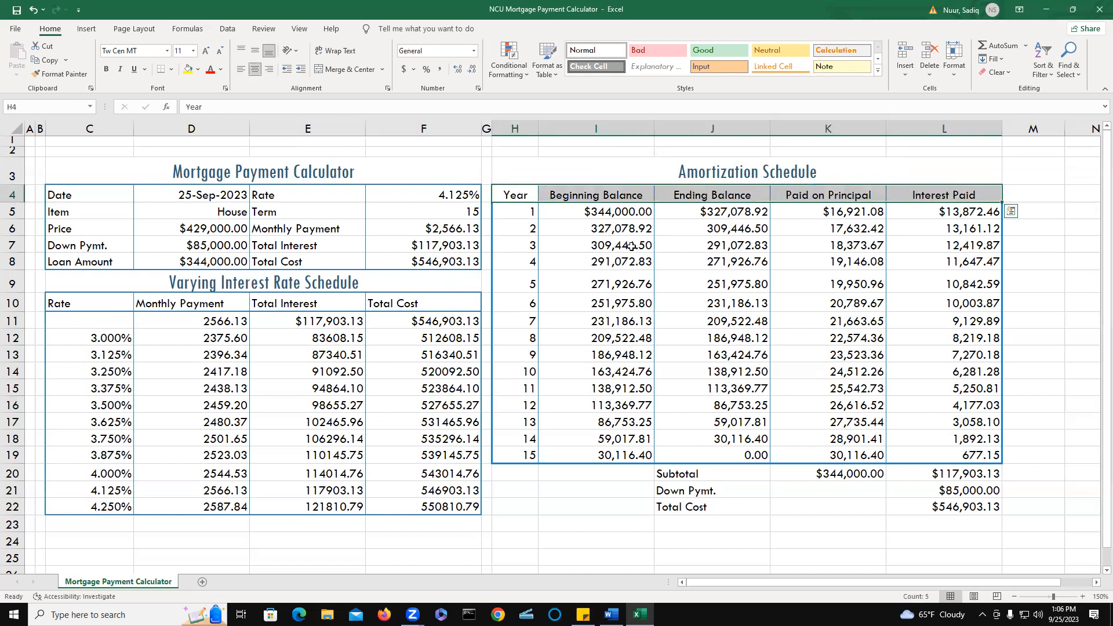
right_click(568, 199)
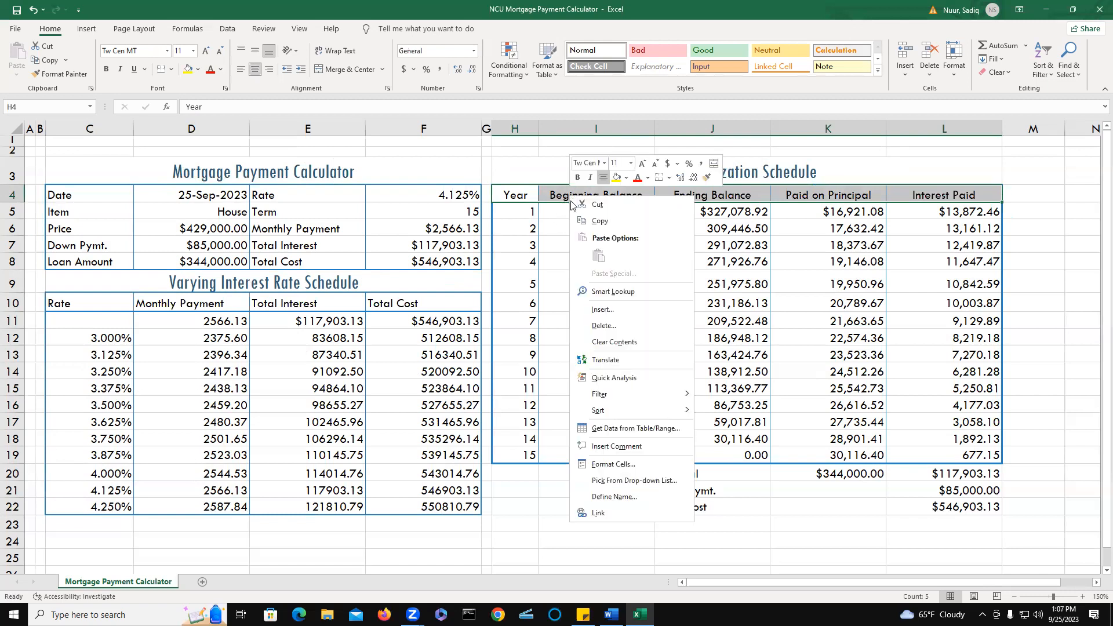
left_click(615, 464)
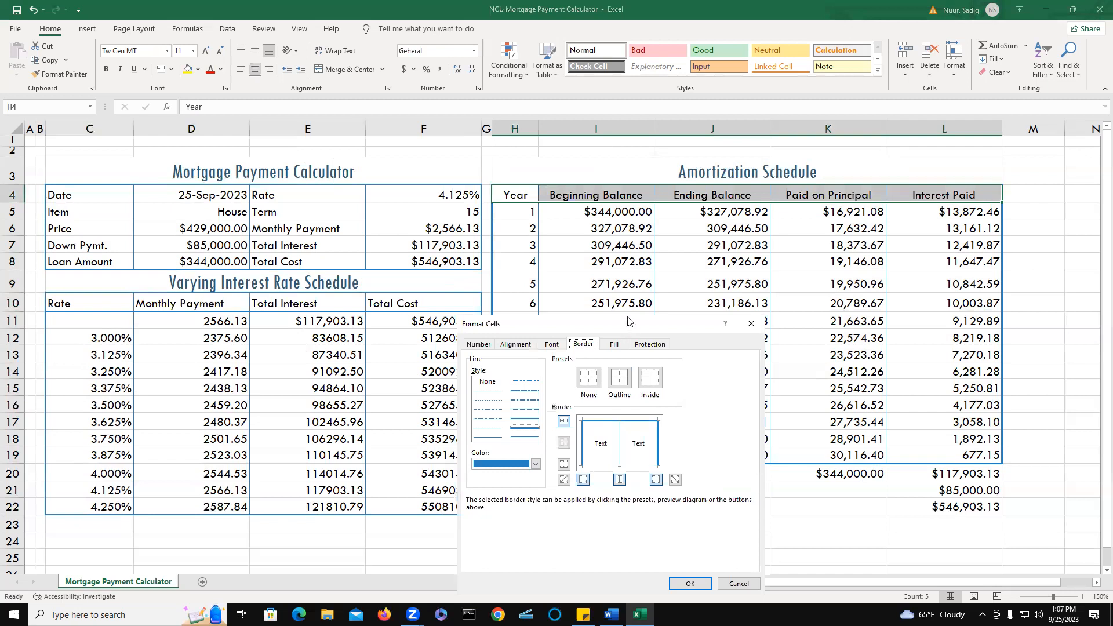
left_click_drag(629, 324, 571, 161)
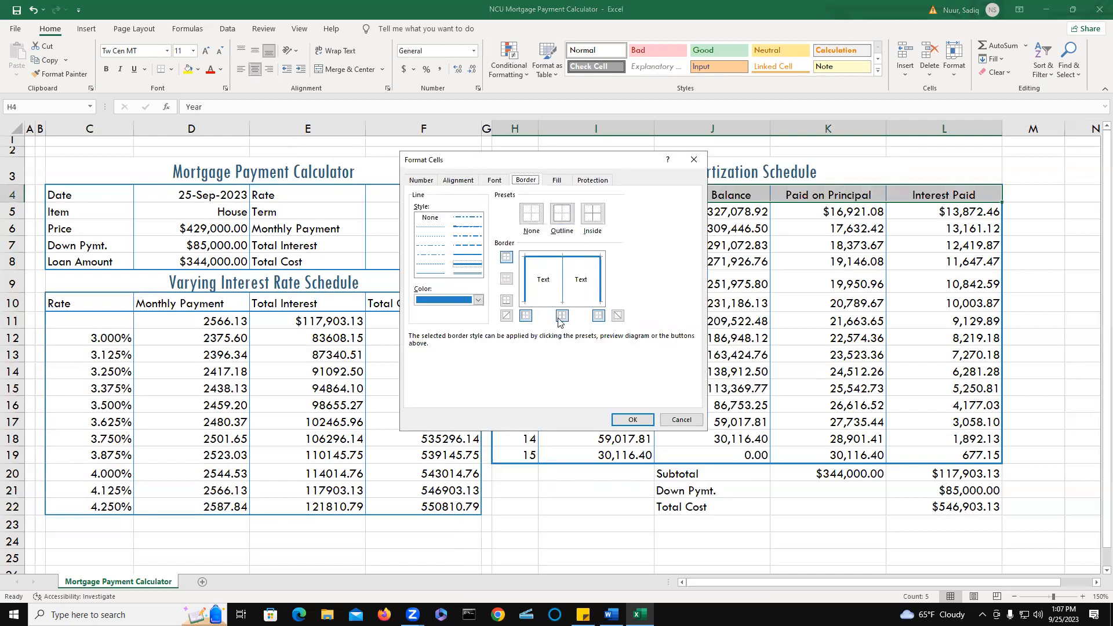
left_click(545, 302)
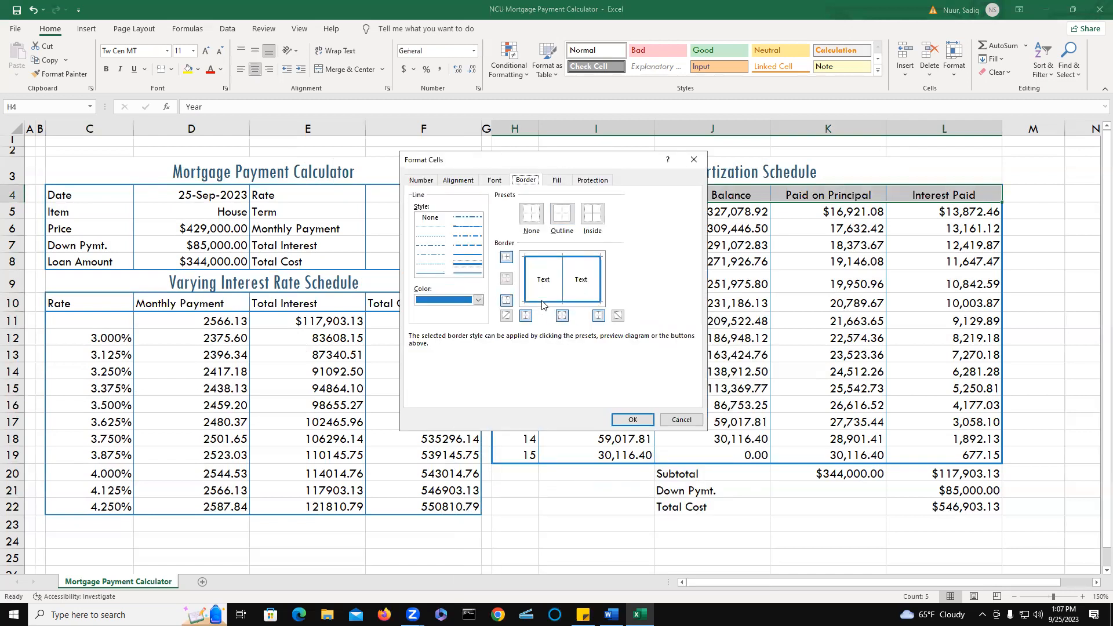
left_click(633, 420)
left_click(757, 369)
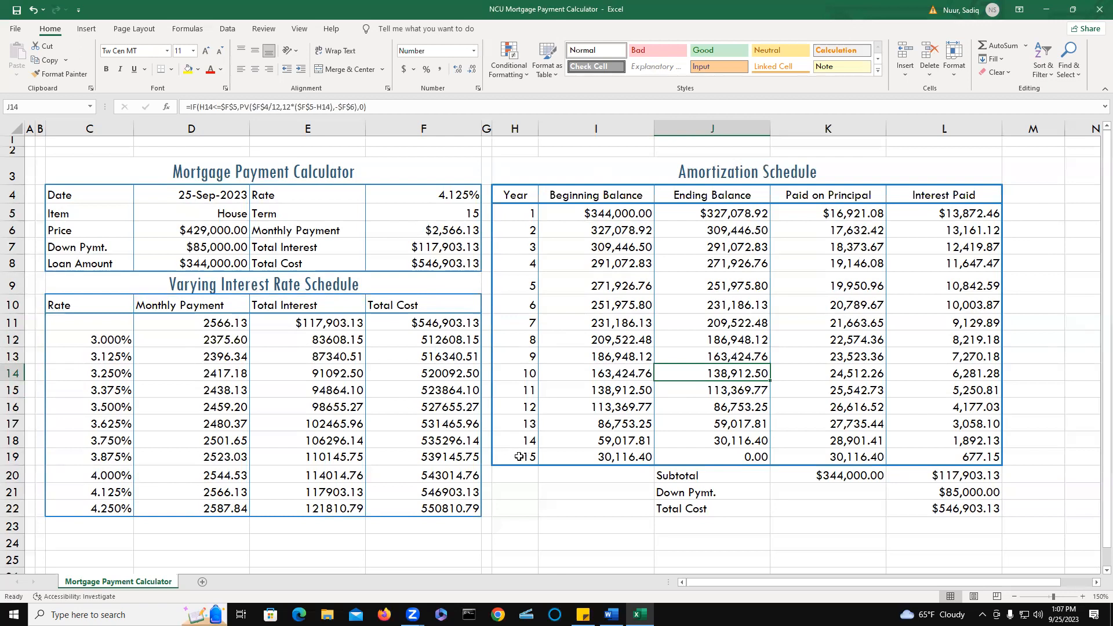
Reduce the height of row 23 below the schedules to 9.00 (12 pixels).
left_click(11, 526)
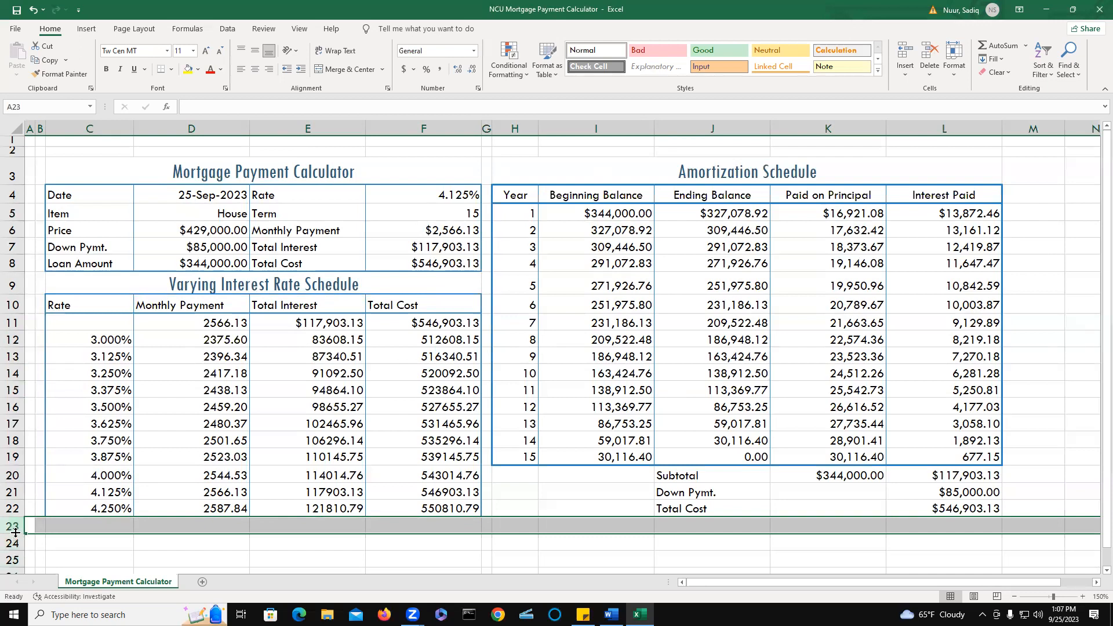
left_click_drag(16, 532, 15, 532)
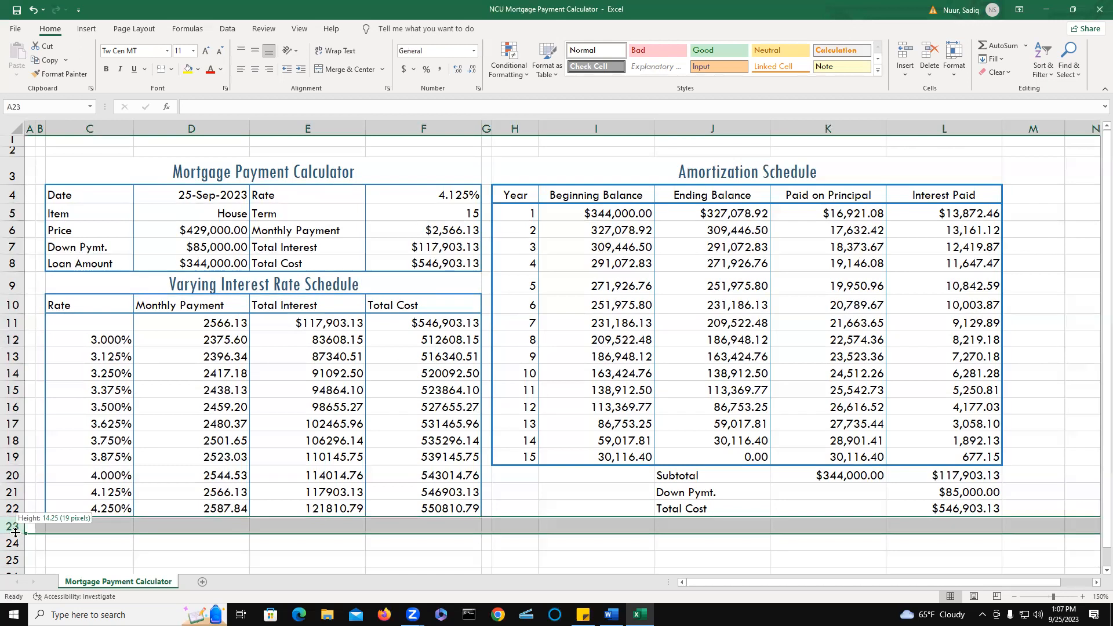
left_click_drag(16, 532, 16, 525)
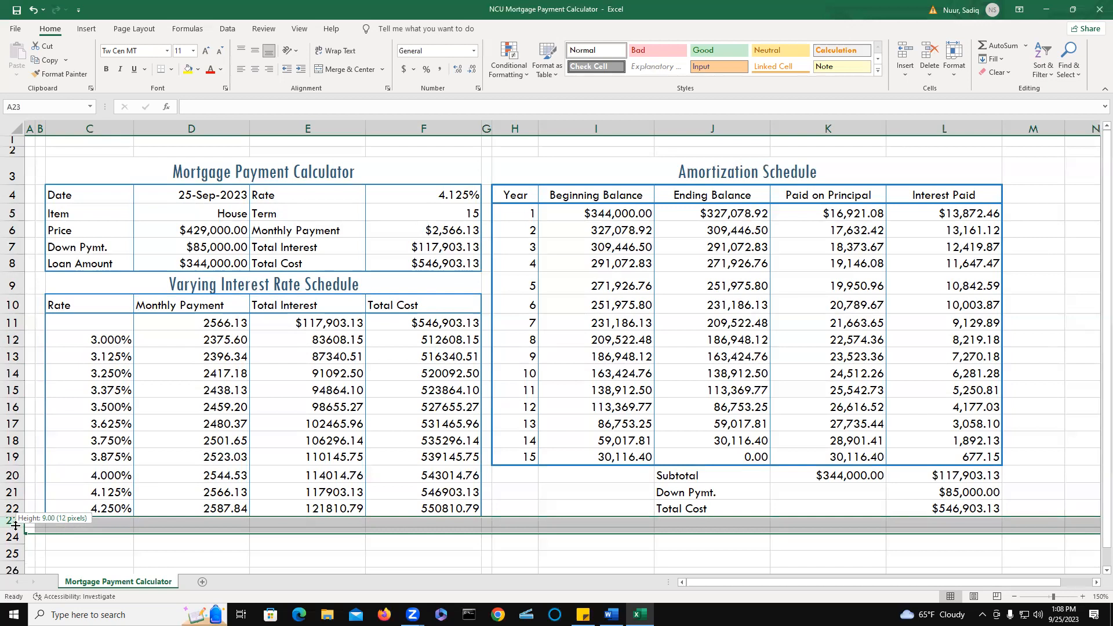
left_click_drag(15, 526, 16, 526)
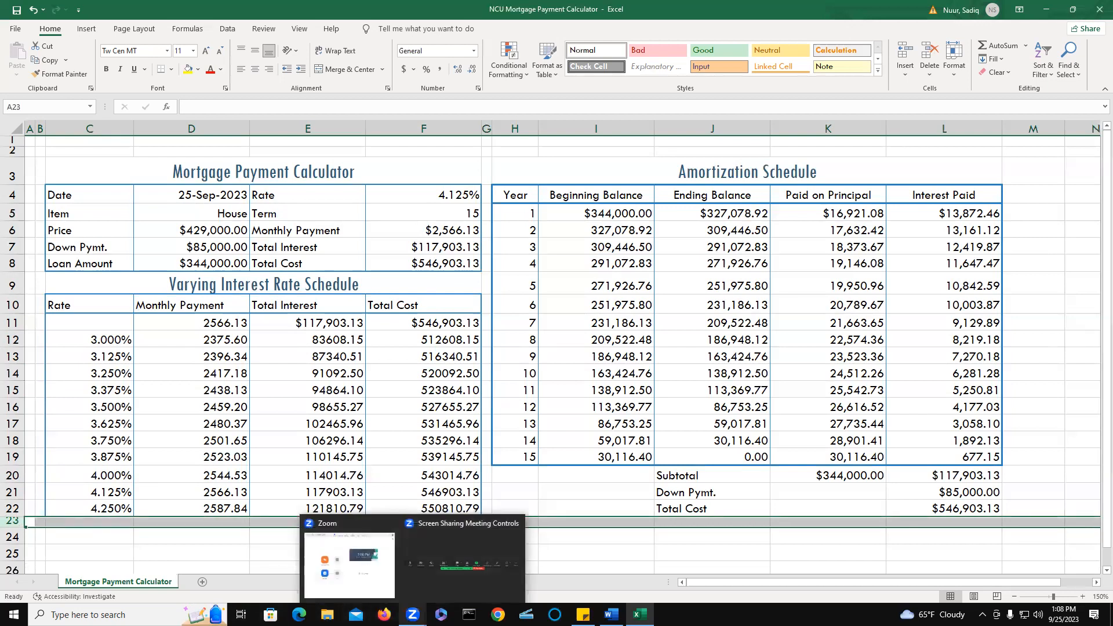
mouse_move(611, 614)
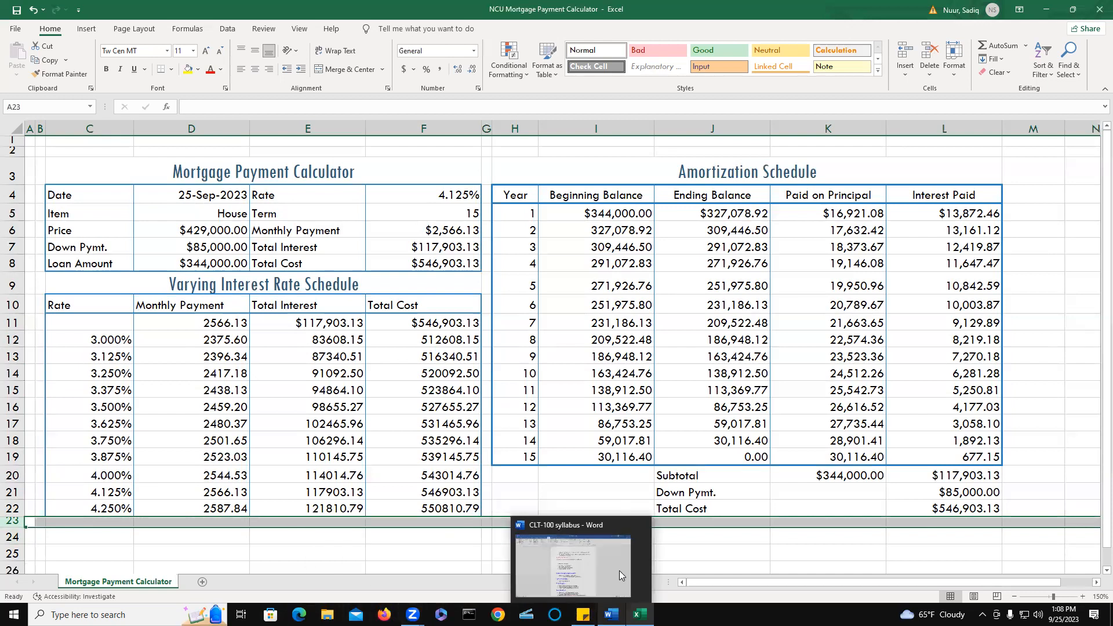
left_click(553, 491)
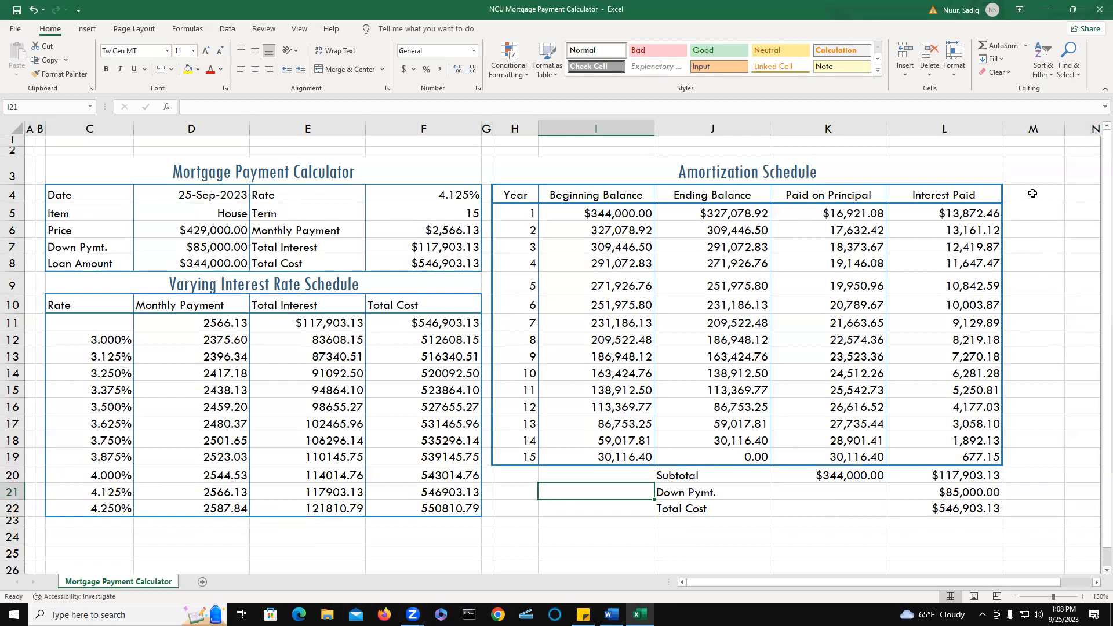
Narrow column M beside the amortization schedule to a thin margin column like columns B and G.
left_click(1033, 129)
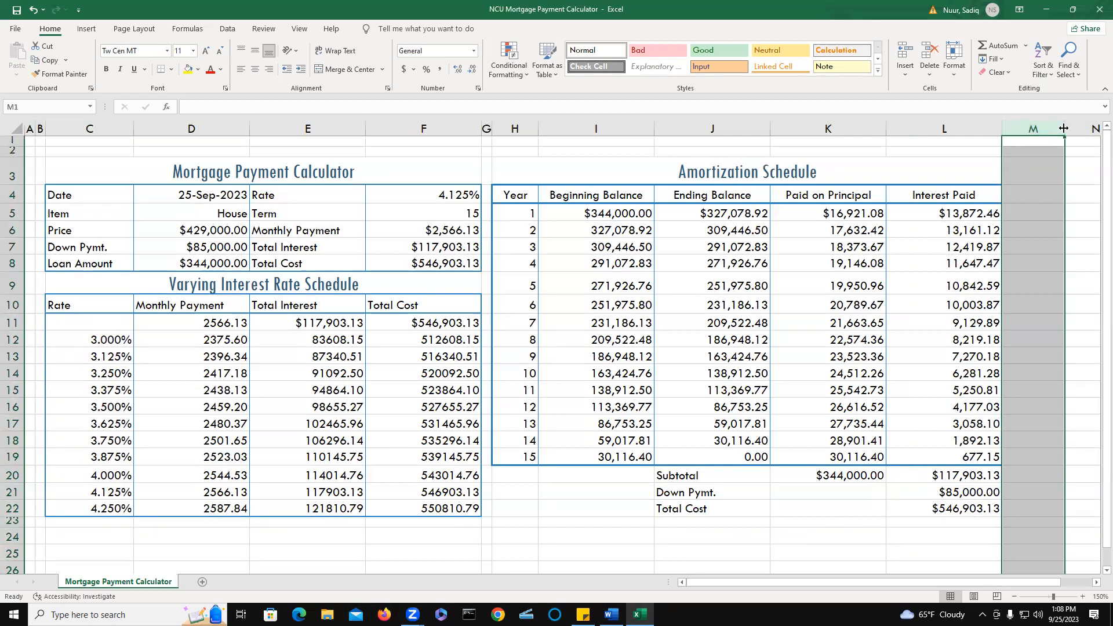
left_click_drag(1064, 128, 1011, 128)
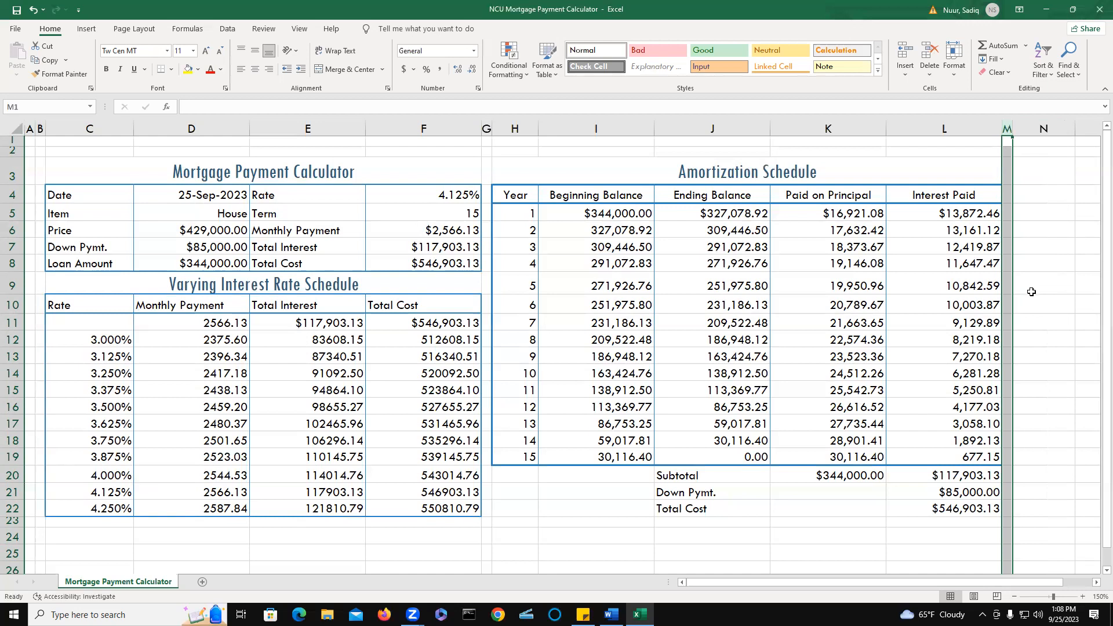
left_click(896, 508)
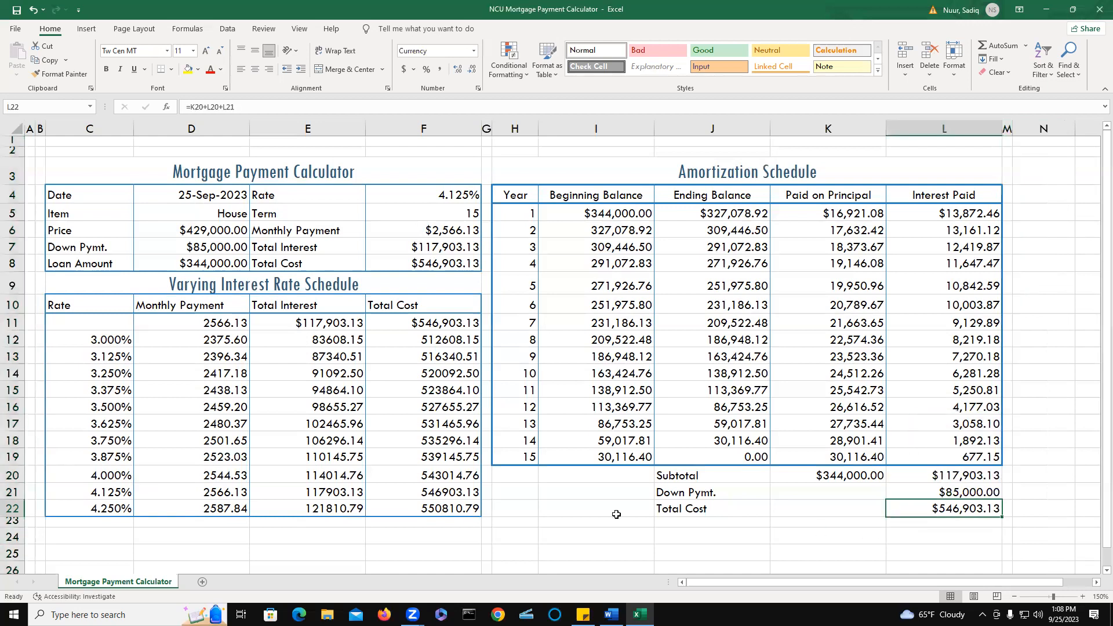
Add a thick solid blue outline border around the subtotal, down payment and total cost rows in H20:L22.
left_click(502, 475)
left_click_drag(502, 474, 937, 509)
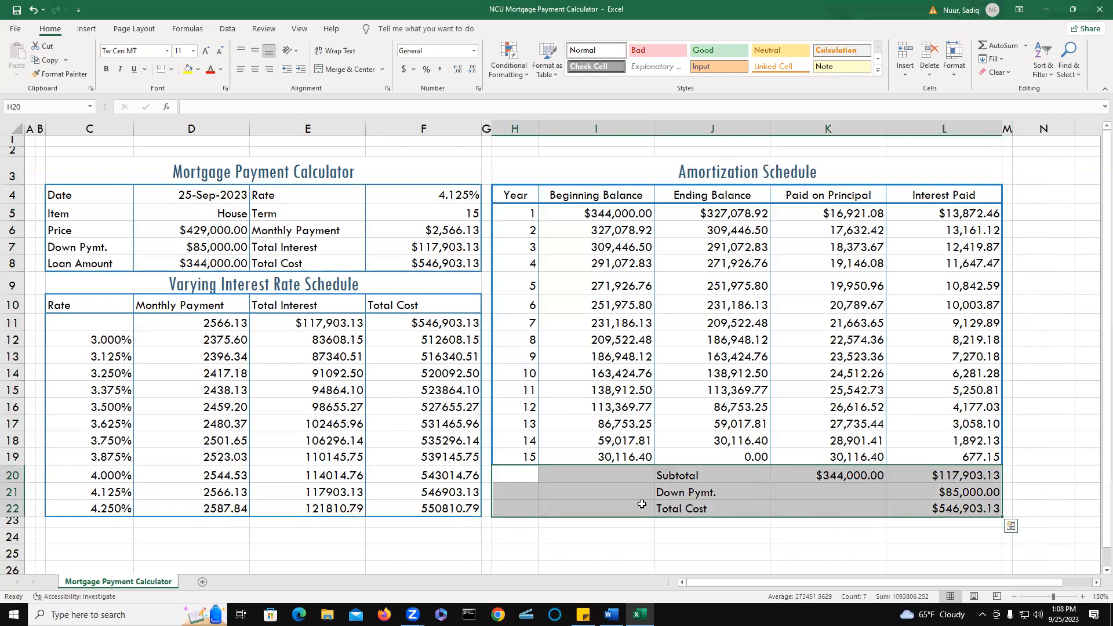
right_click(591, 485)
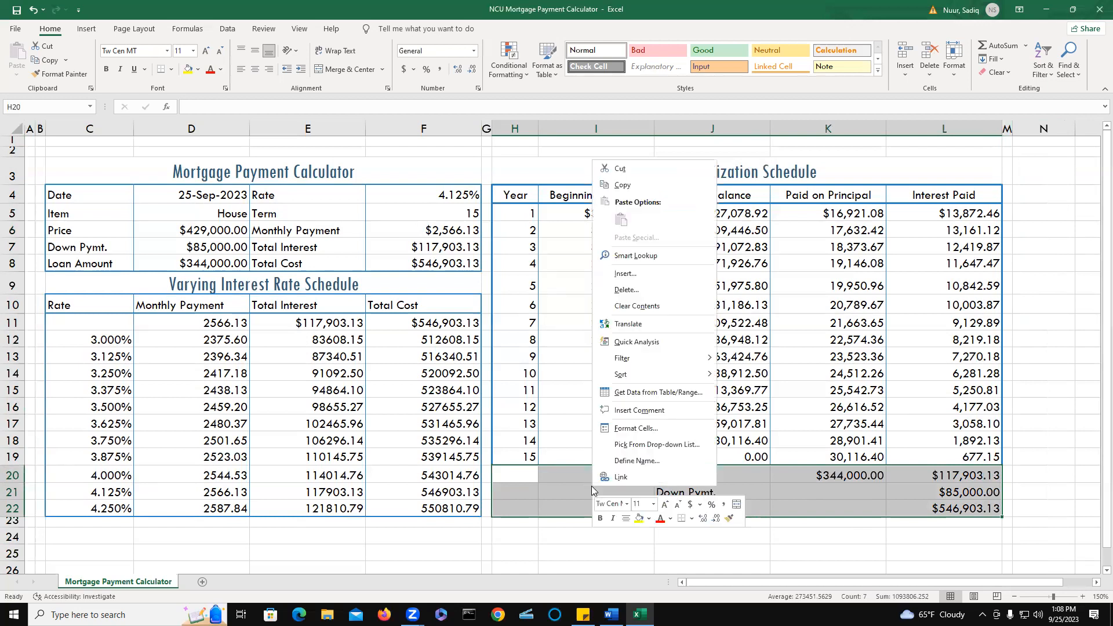
left_click(630, 431)
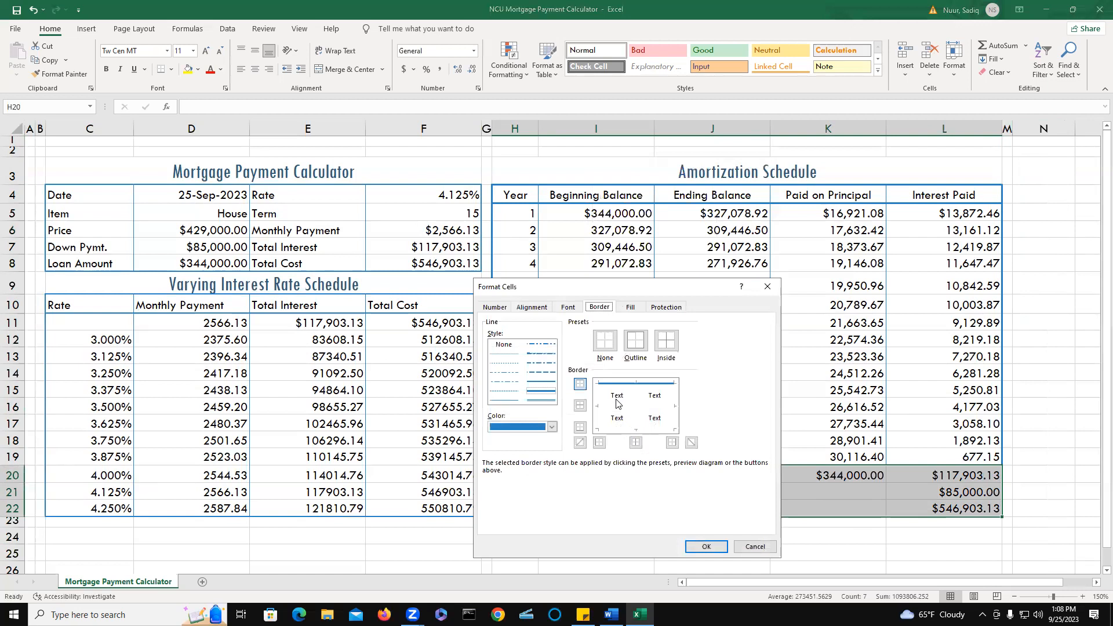
left_click_drag(605, 281, 415, 198)
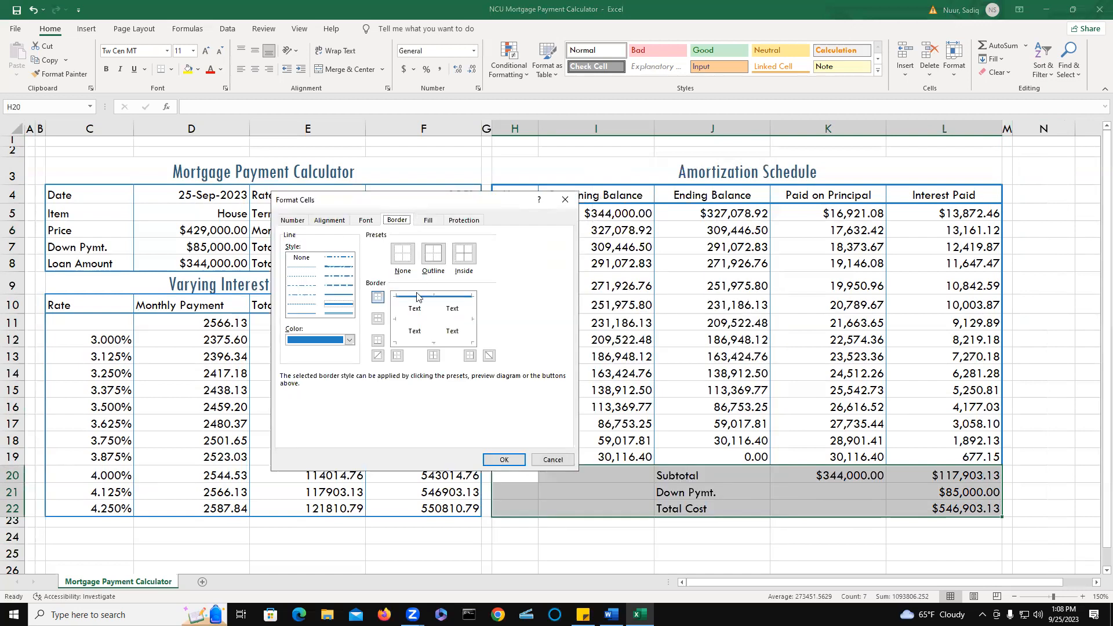
left_click(429, 342)
left_click(397, 304)
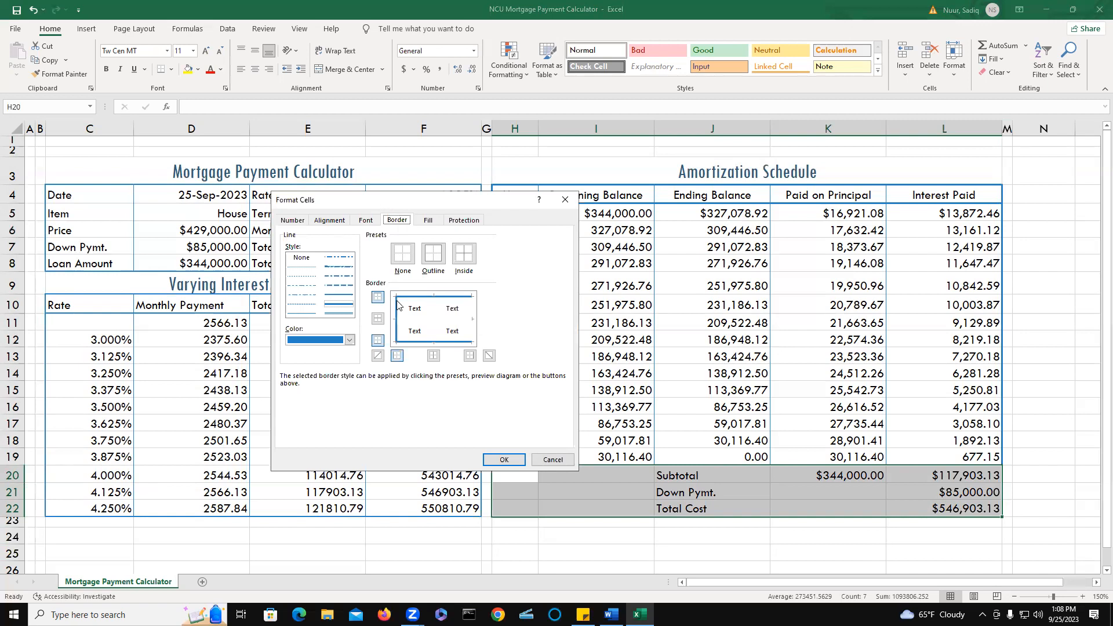
left_click(470, 300)
left_click(466, 297)
left_click(505, 459)
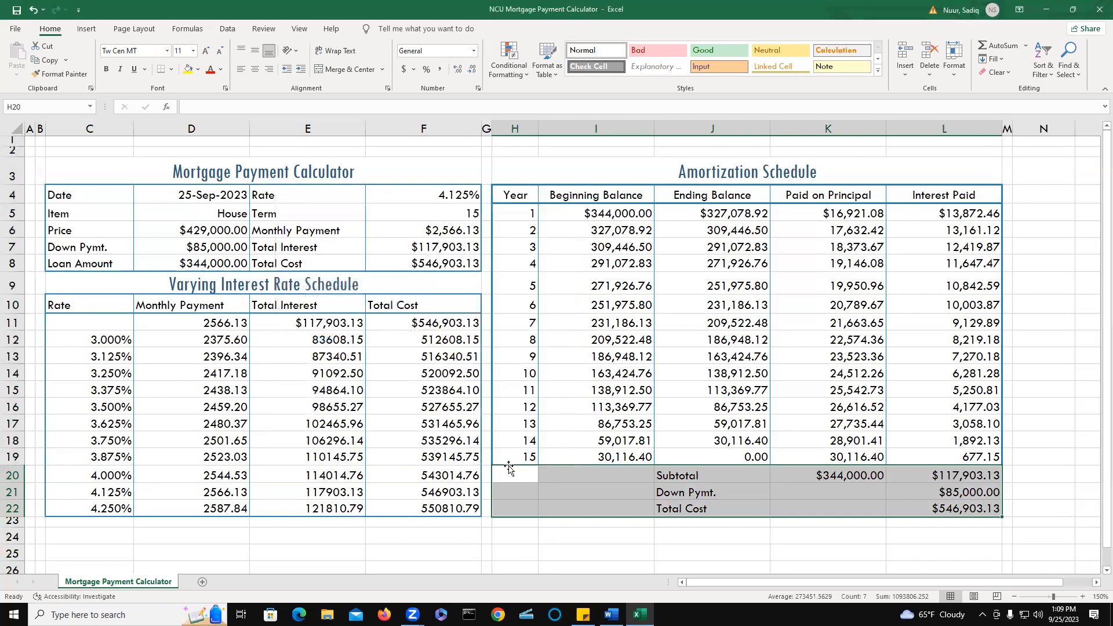
left_click(587, 536)
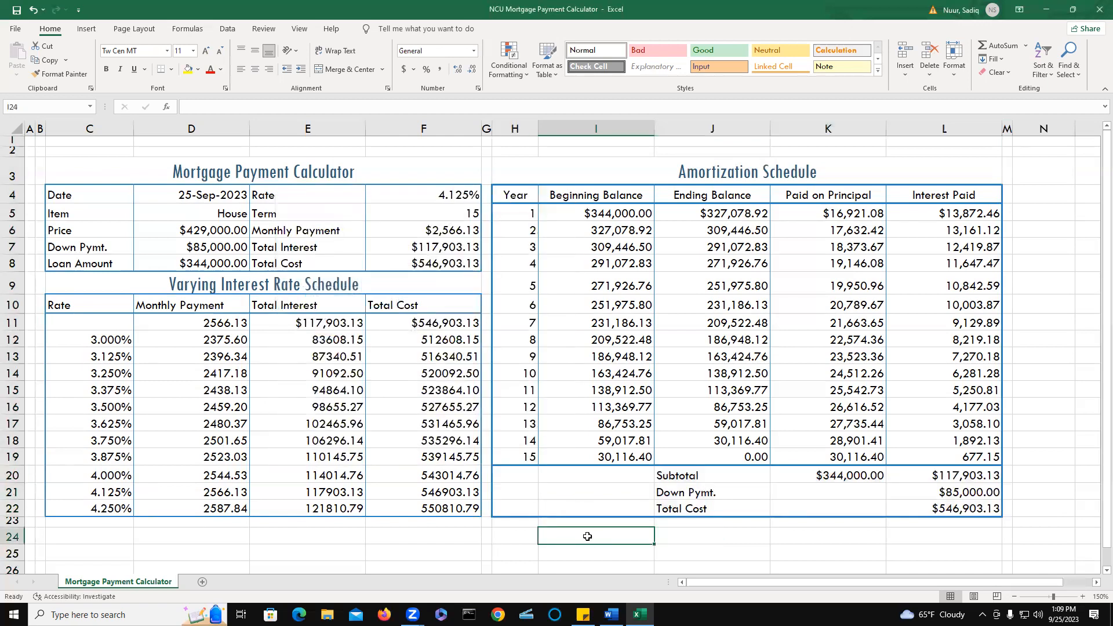
Add thin solid blue vertical inside borders between the columns of the totals range H20:L22.
left_click_drag(520, 476, 902, 502)
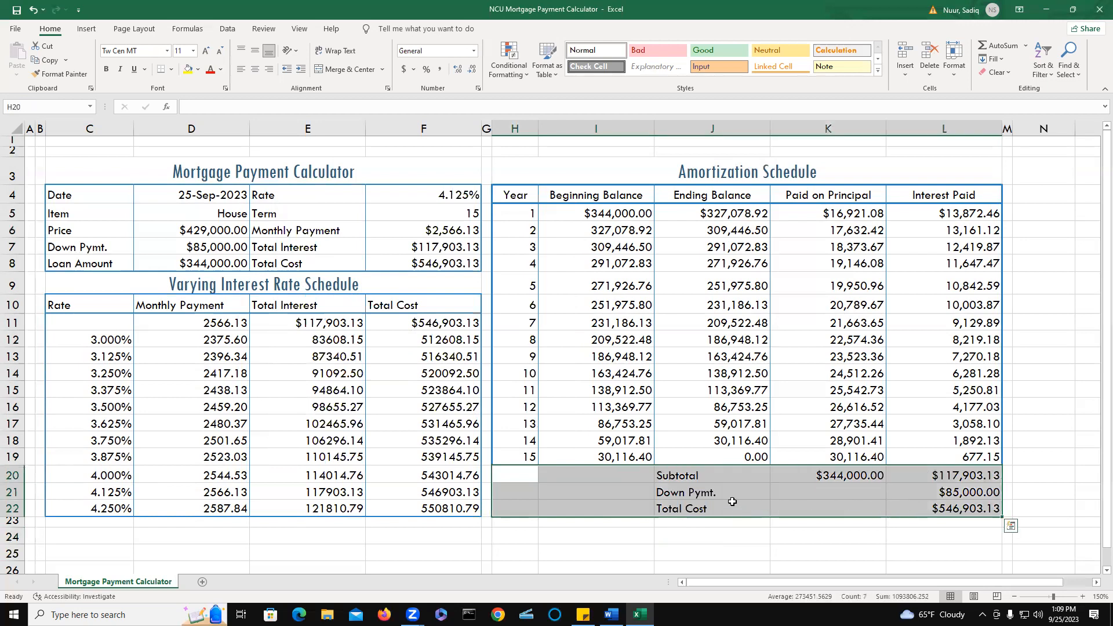
right_click(621, 488)
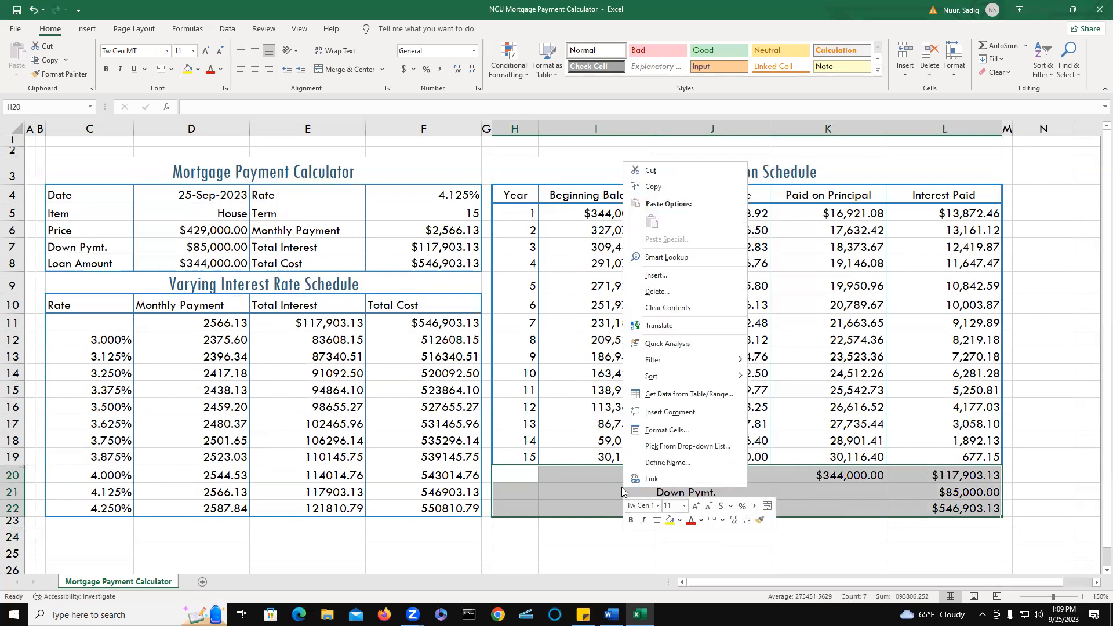
left_click(672, 430)
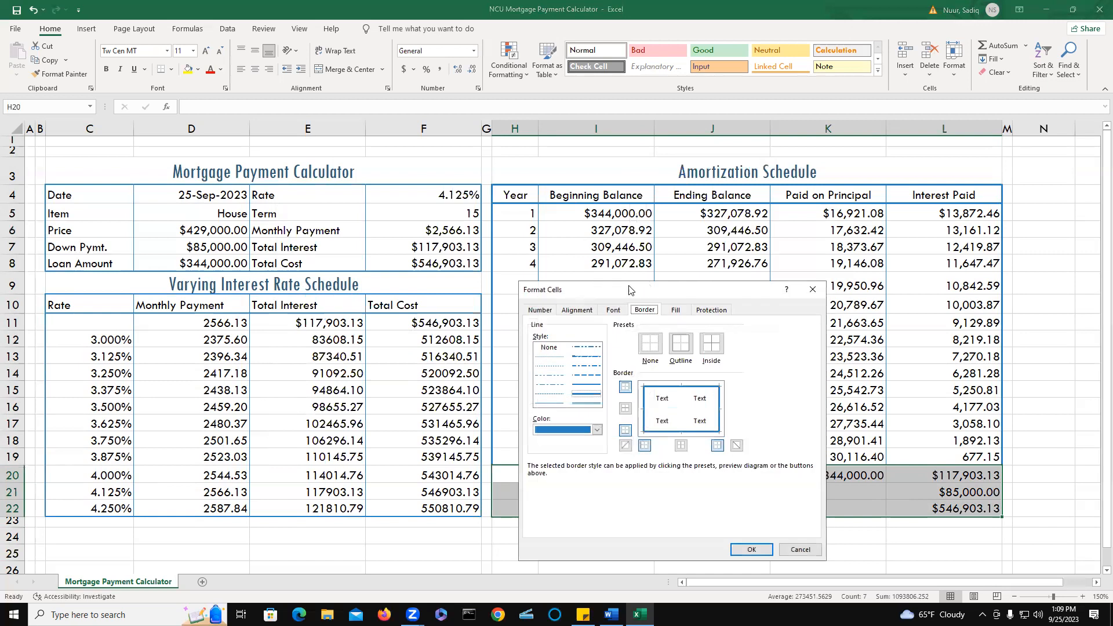
left_click_drag(630, 291, 416, 186)
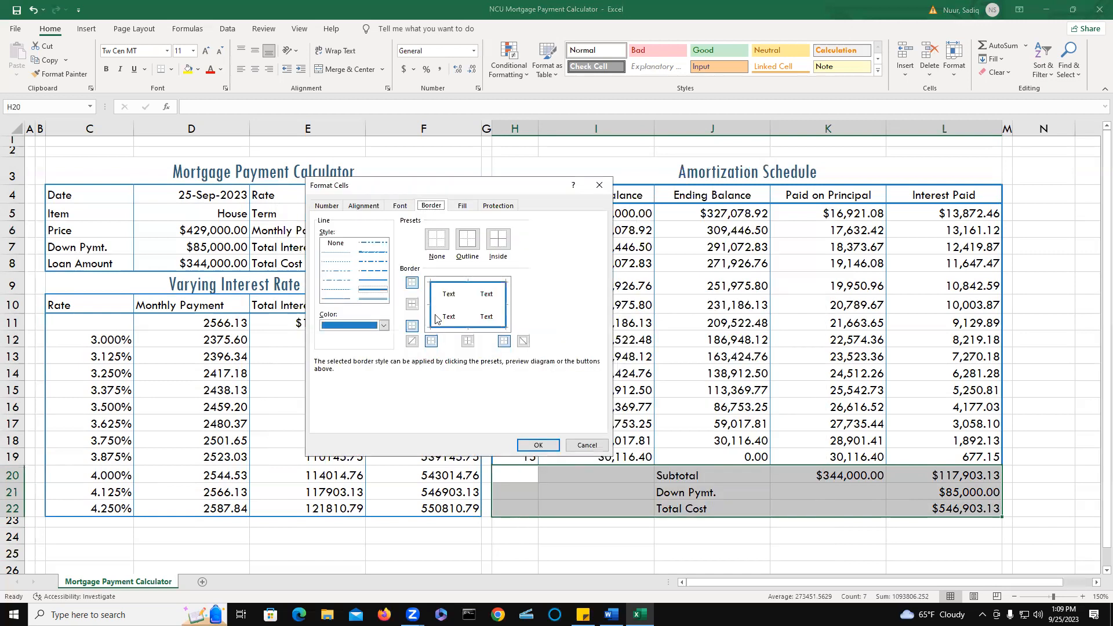
left_click(335, 298)
left_click(468, 342)
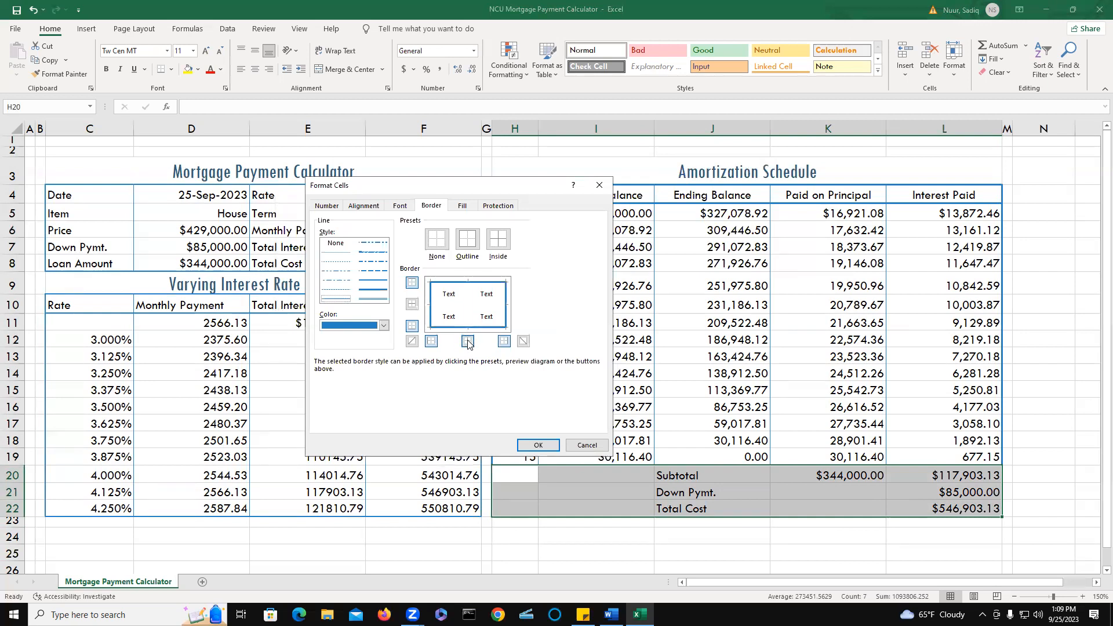
left_click(537, 445)
left_click(707, 551)
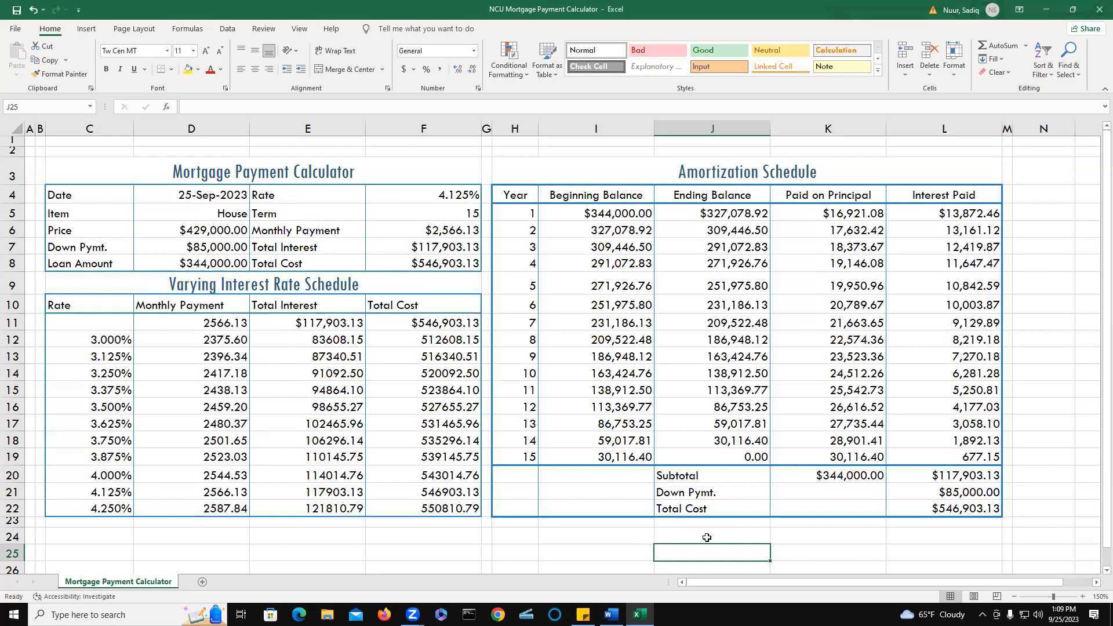
Give the whole calculator area B2:M23 a thick solid green outline border.
left_click(40, 151)
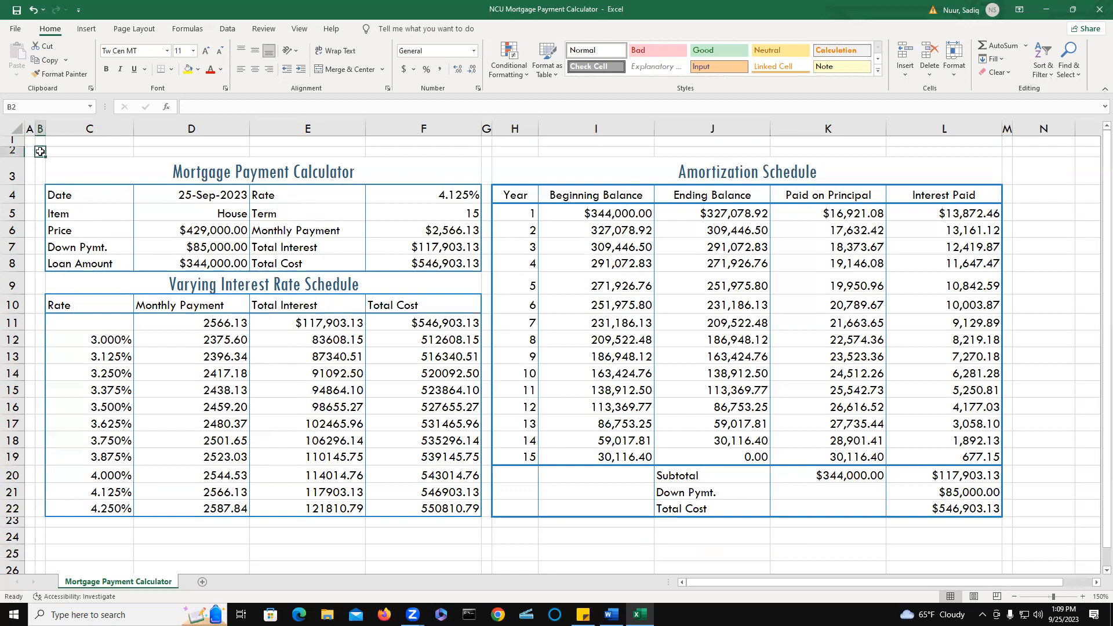
left_click_drag(40, 151, 1012, 525)
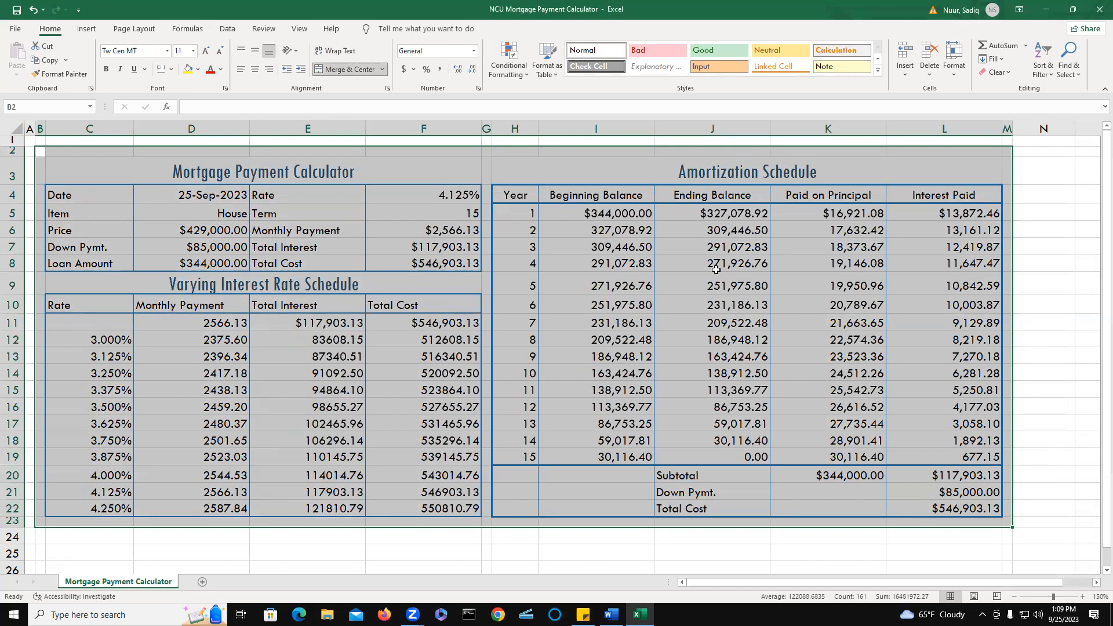
right_click(572, 158)
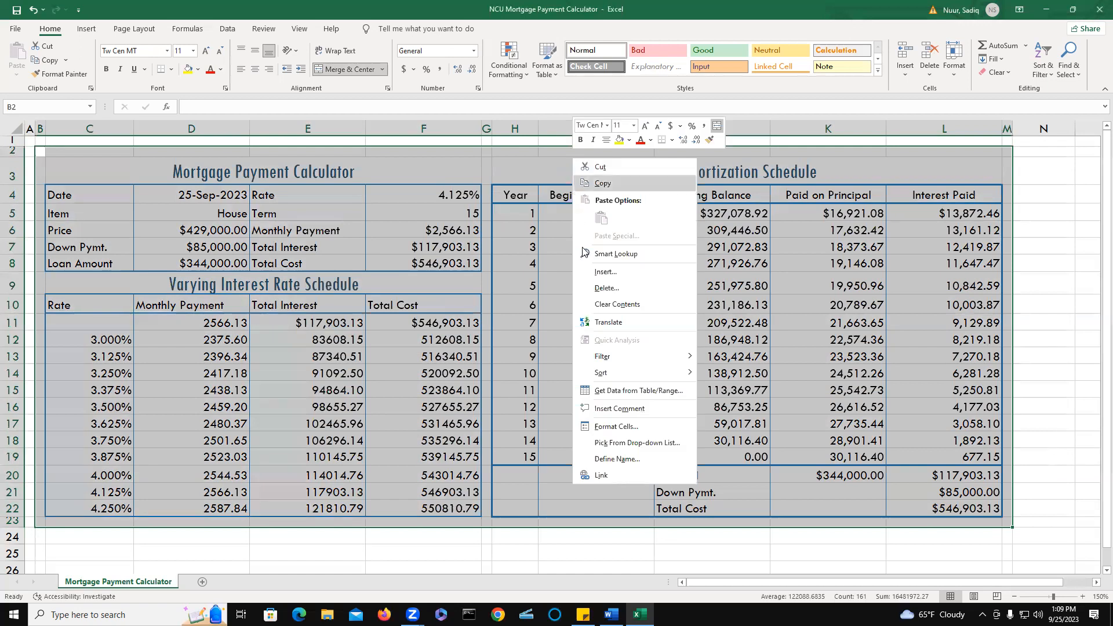
left_click(615, 426)
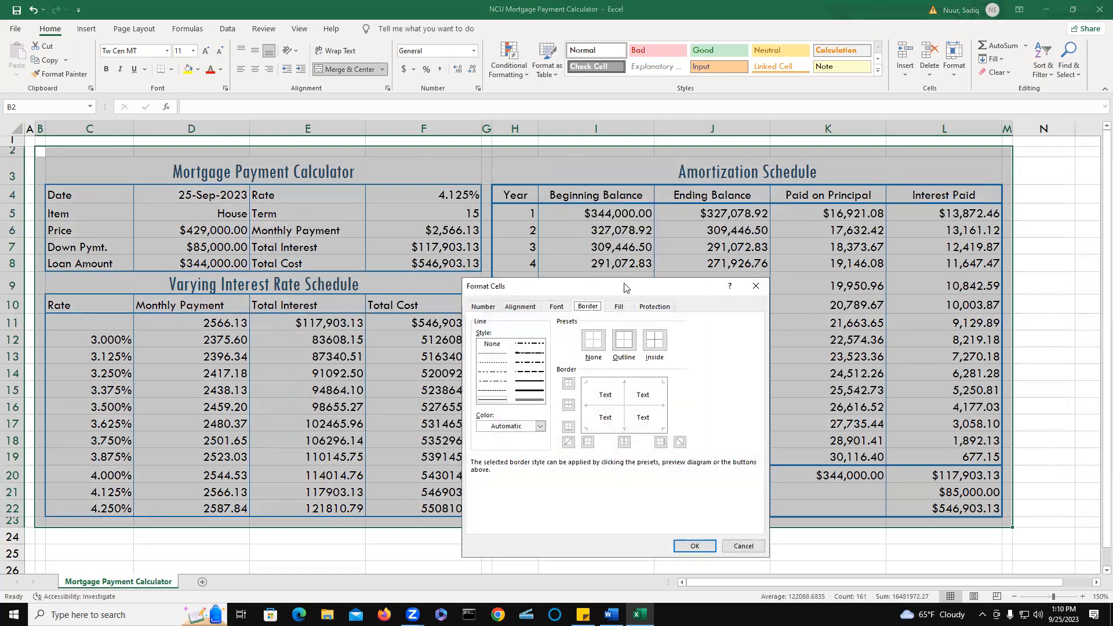
left_click_drag(623, 291, 619, 177)
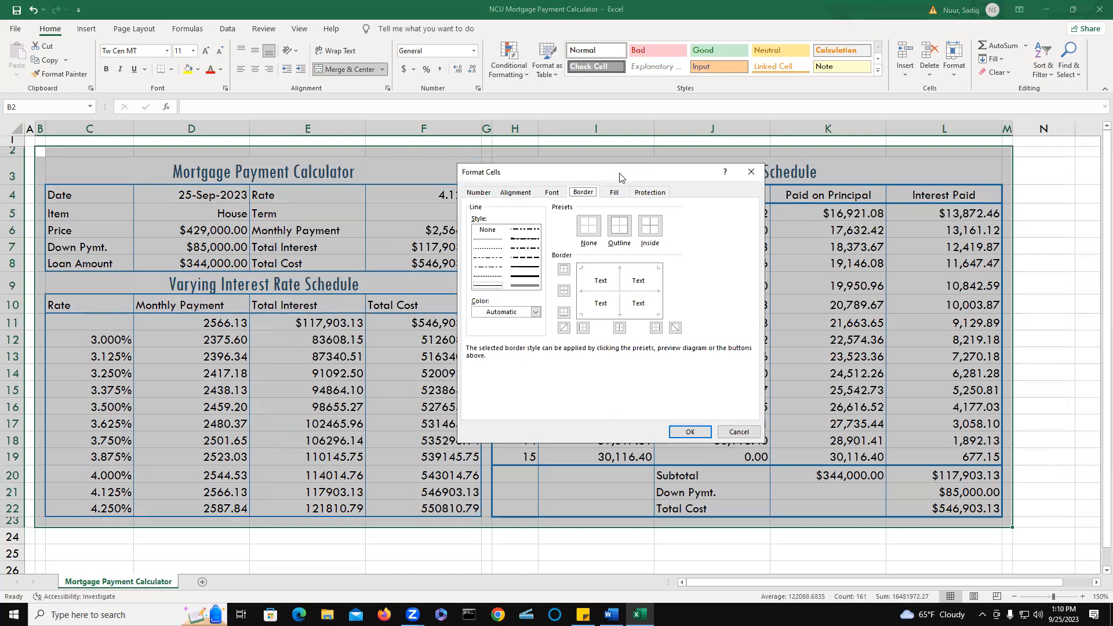
left_click(535, 312)
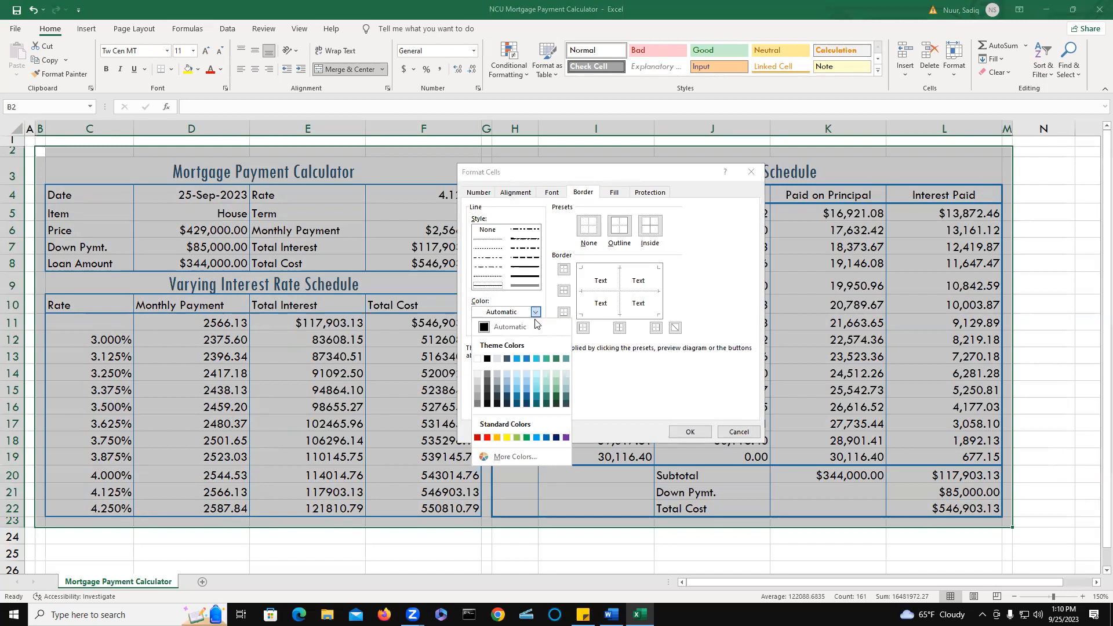
left_click(556, 360)
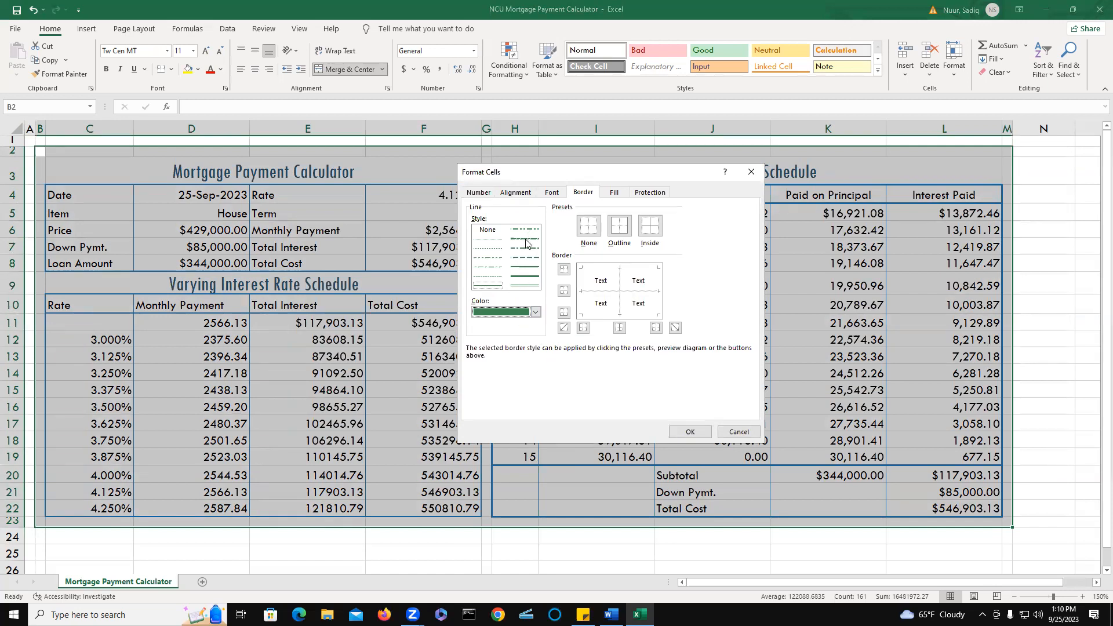
left_click(525, 278)
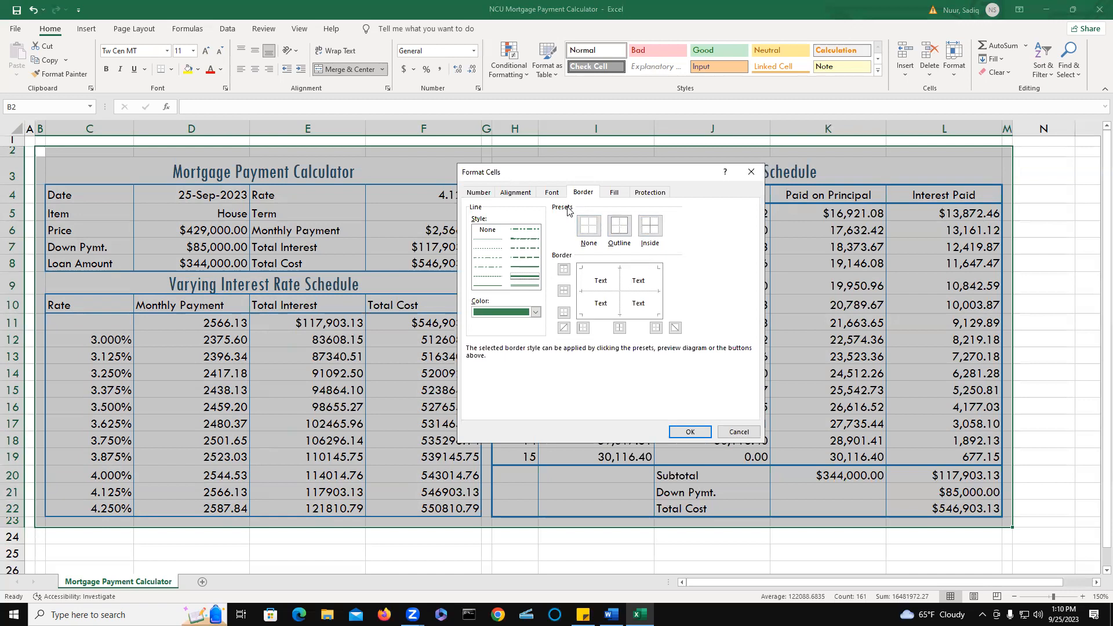
left_click(620, 227)
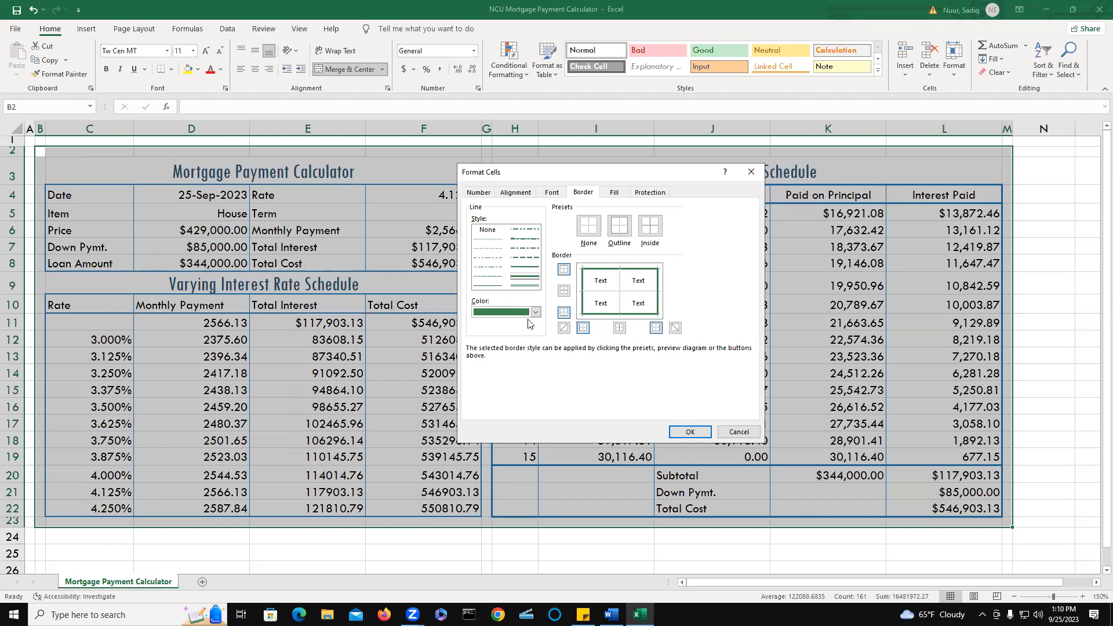
Set the background of B2:M23 to the lightest gray and apply the cell formatting.
left_click(613, 193)
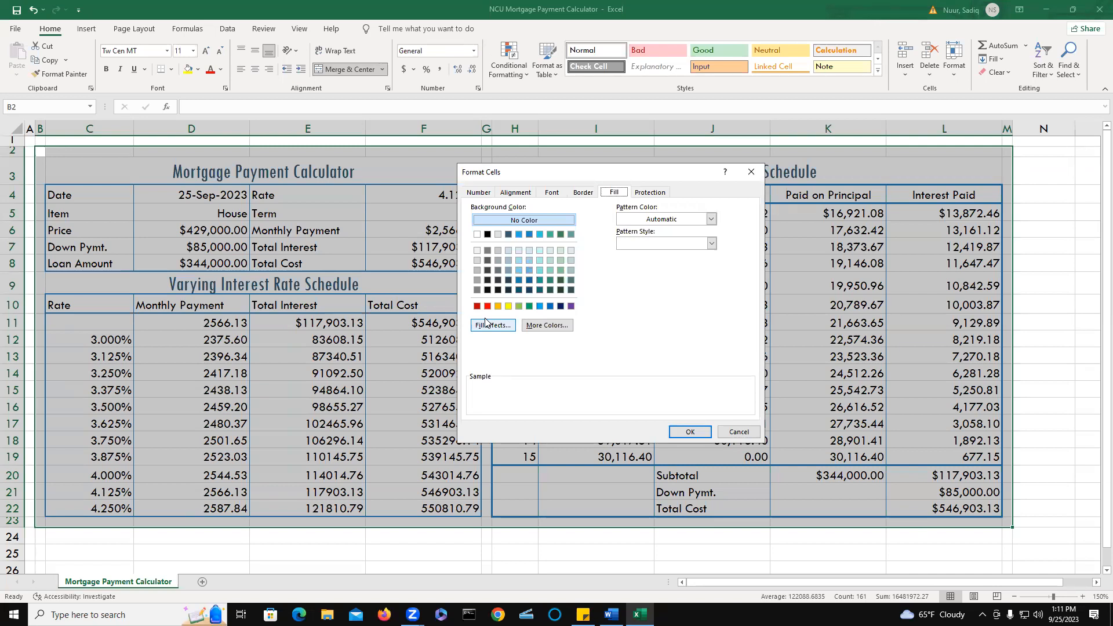
left_click(477, 252)
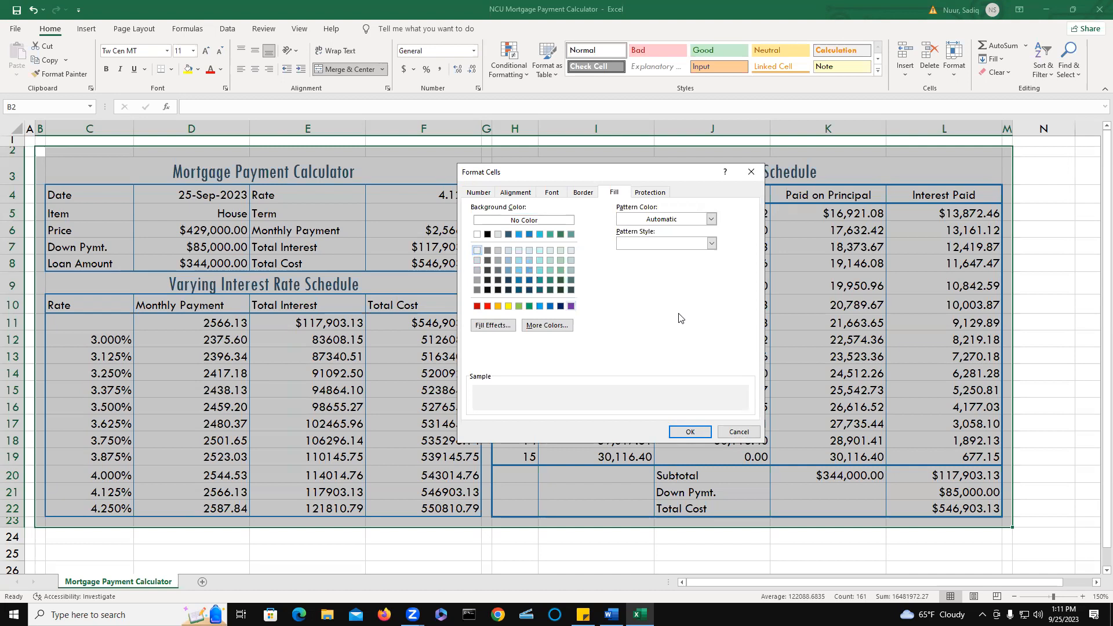
left_click(690, 433)
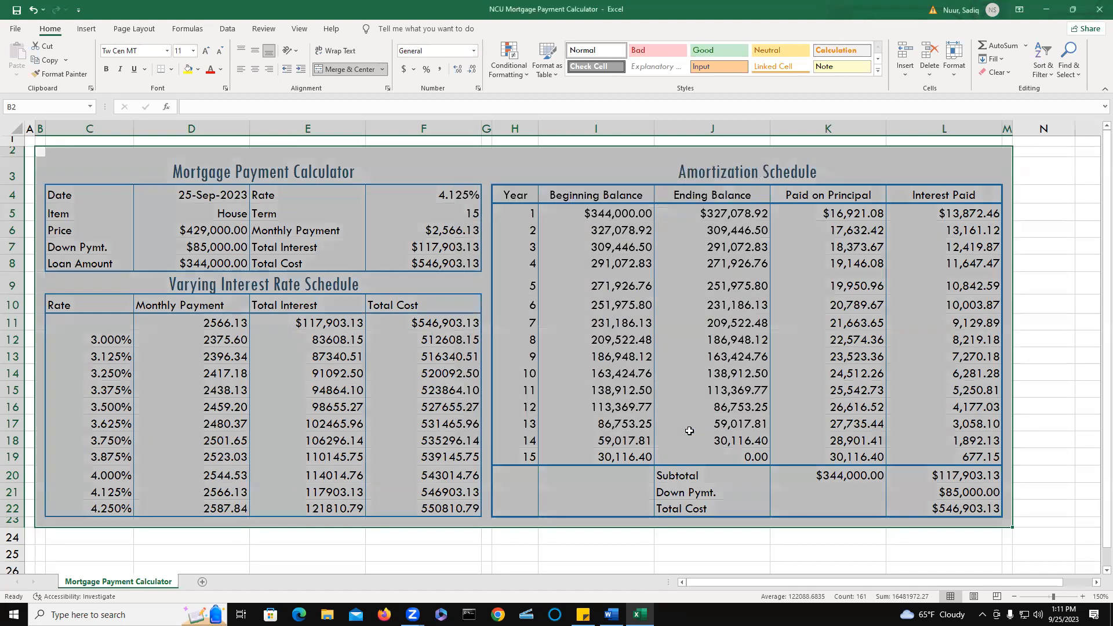
left_click(1036, 353)
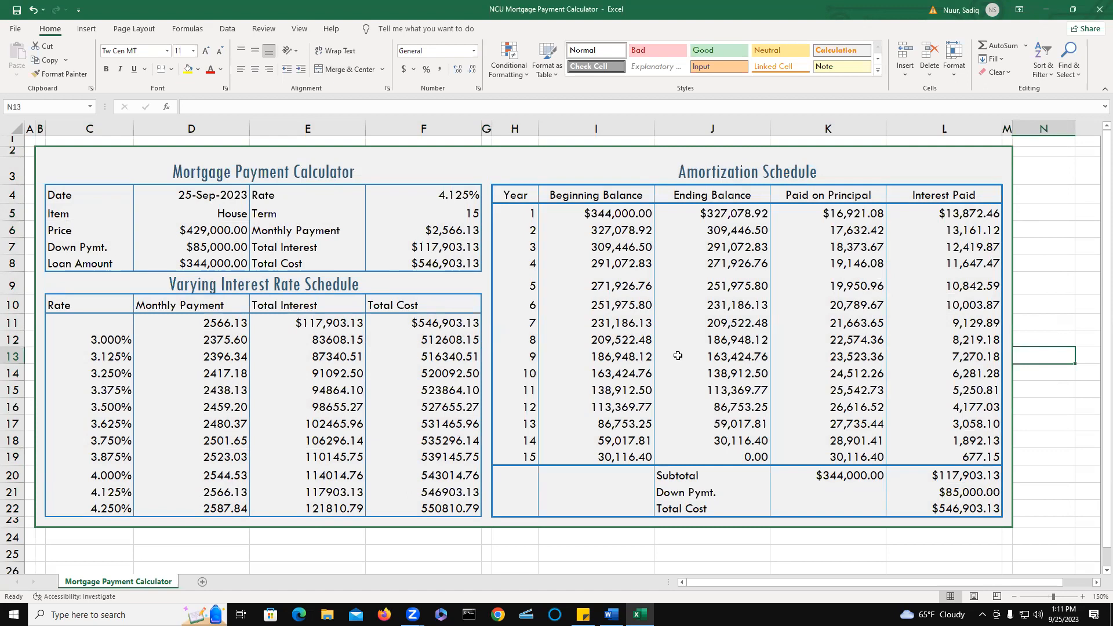
Change the fill color of B2:M23 to white and save the workbook.
left_click(62, 153)
left_click_drag(62, 175, 69, 287)
left_click_drag(37, 162, 38, 305)
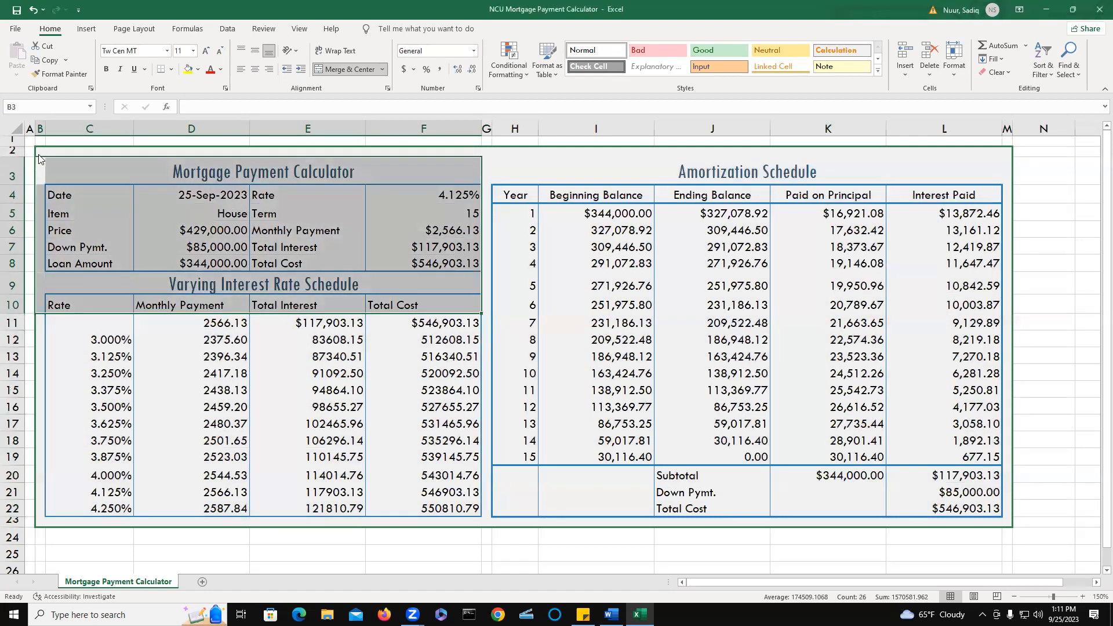
left_click_drag(40, 150, 1004, 520)
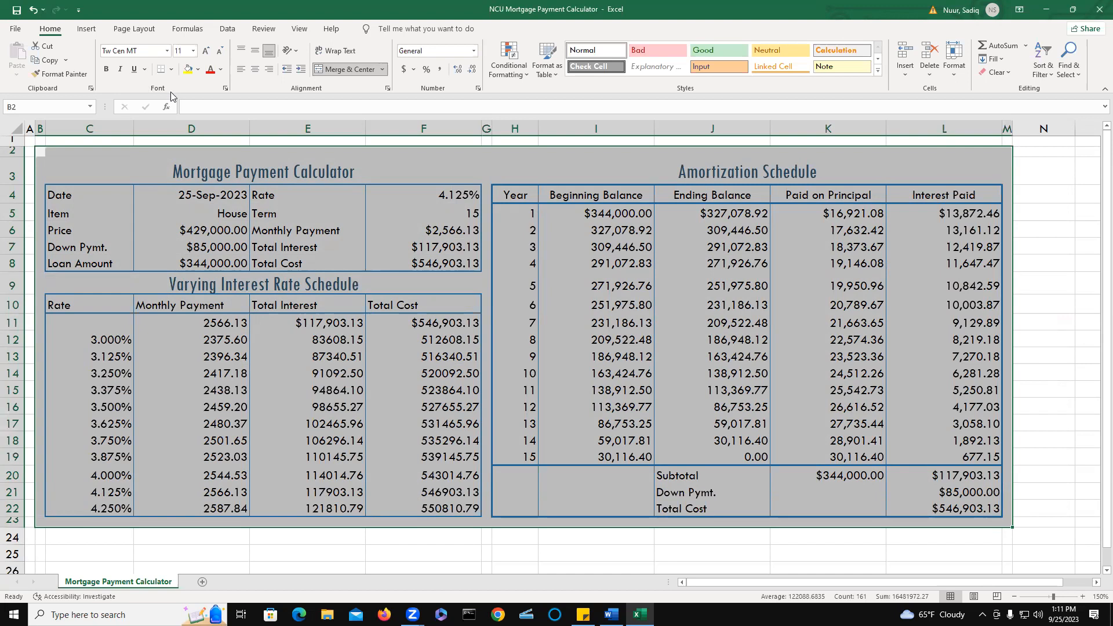
left_click(199, 72)
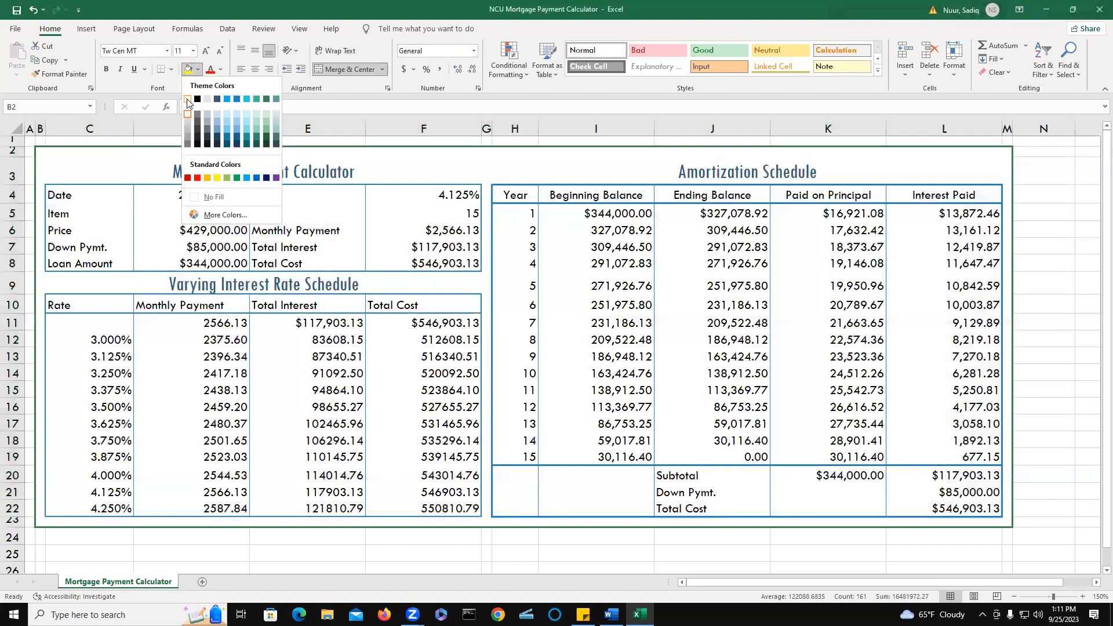
left_click(187, 102)
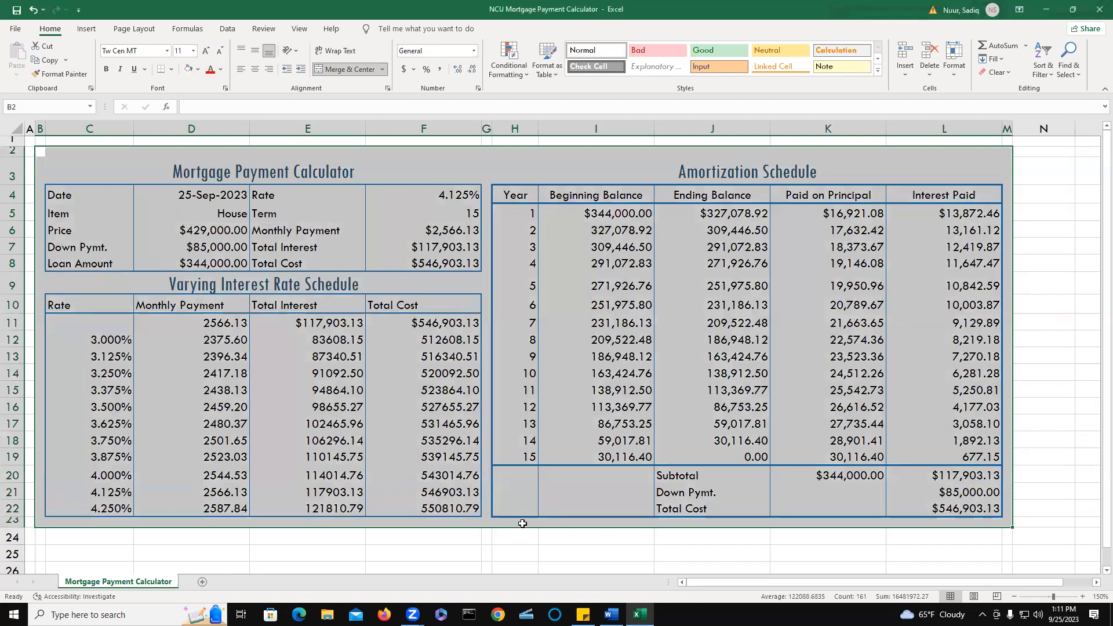
left_click(520, 554)
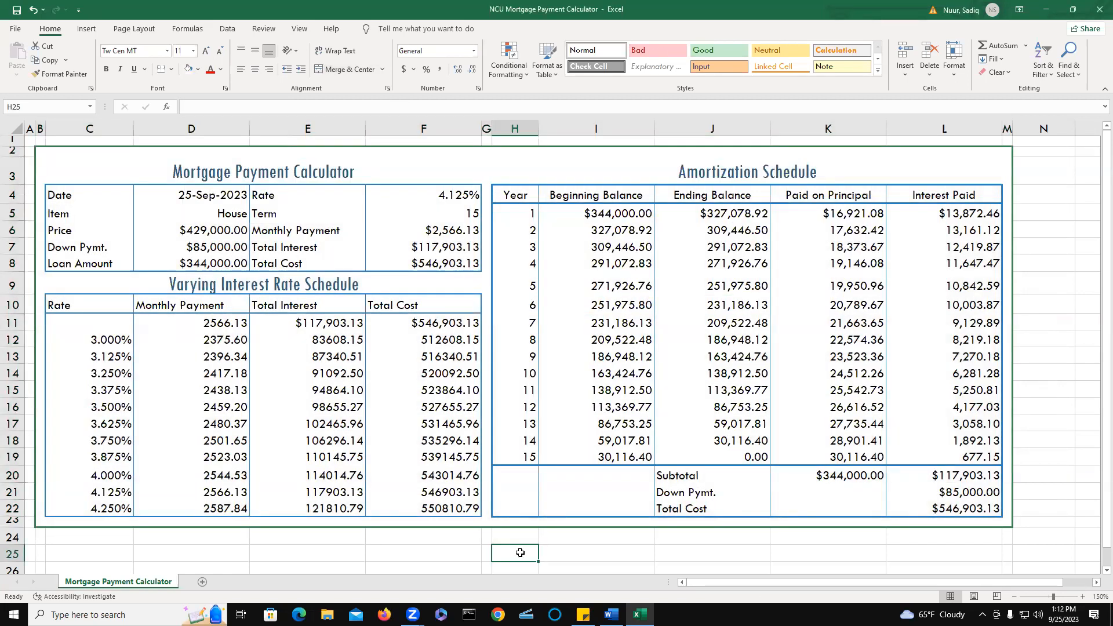
left_click(16, 11)
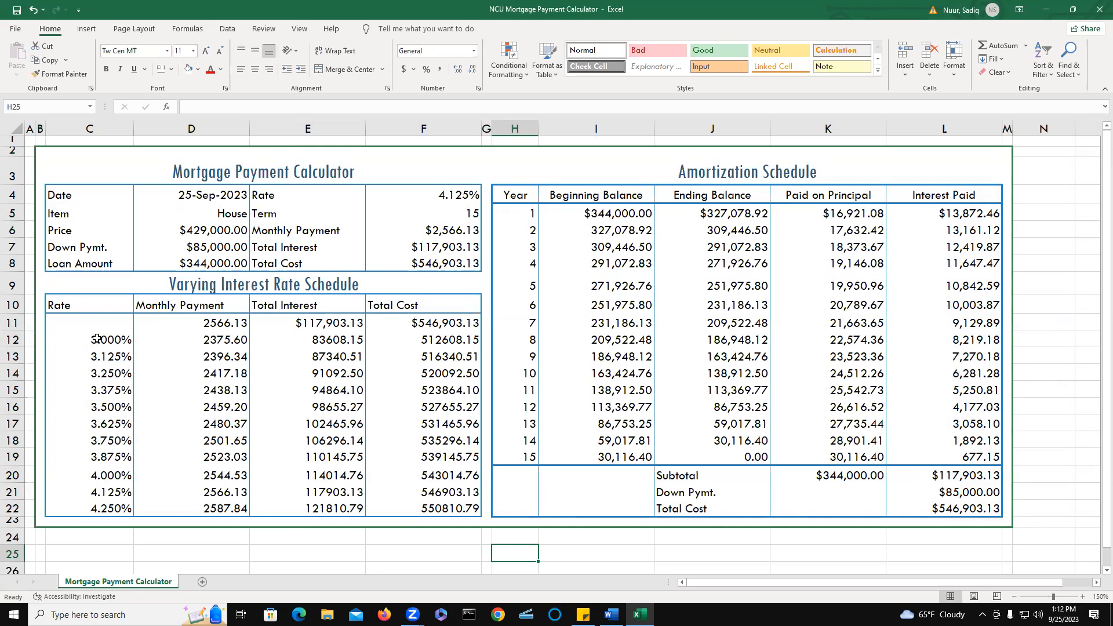
Add an Equal To highlight rule to rates C12:C22 comparing with =$F$4, using Light Red Fill with Dark Red Text.
left_click(94, 339)
left_click_drag(94, 340, 94, 503)
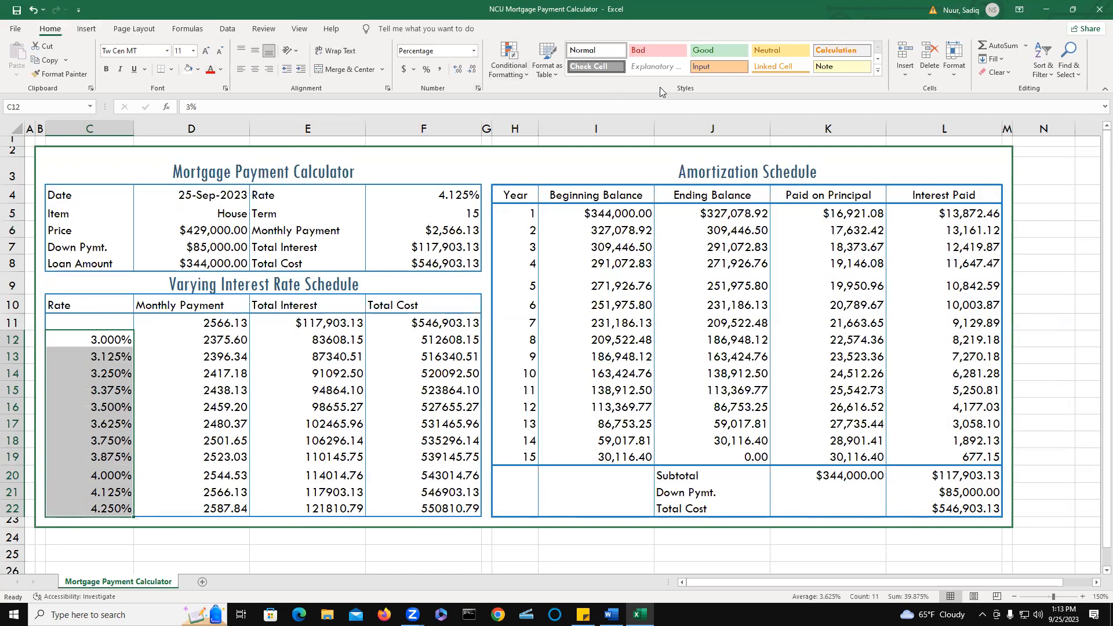
left_click(527, 75)
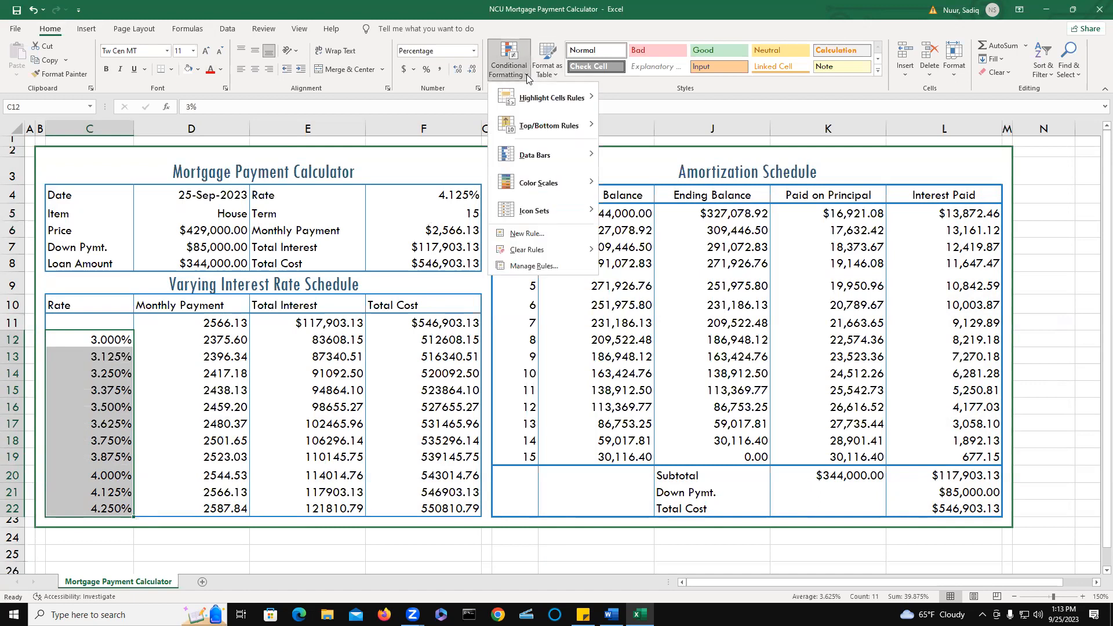
mouse_move(534, 98)
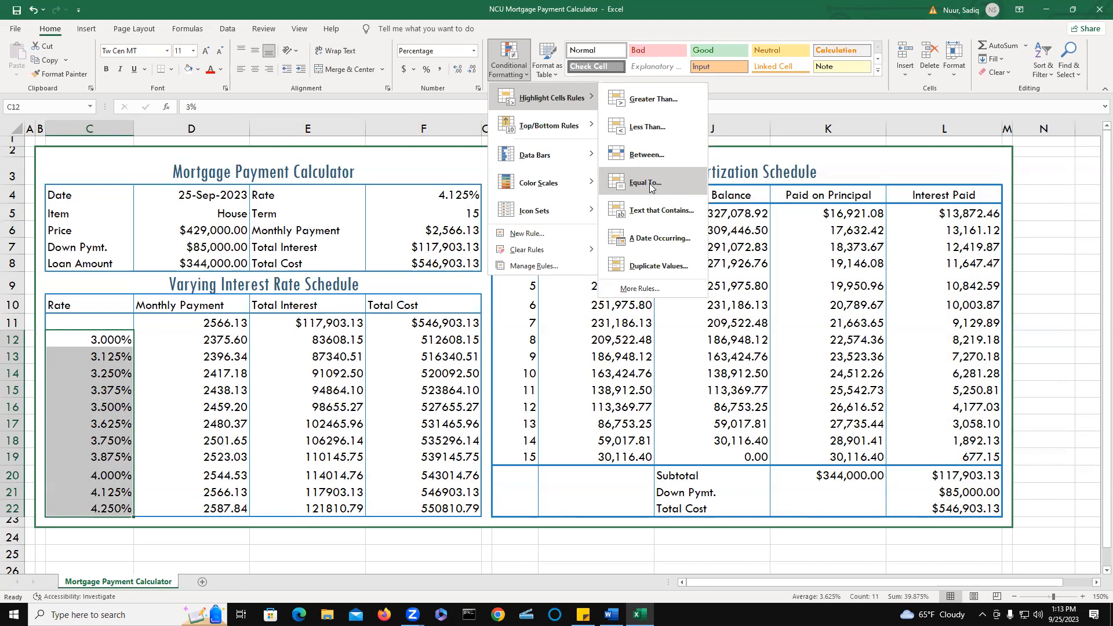
left_click(649, 183)
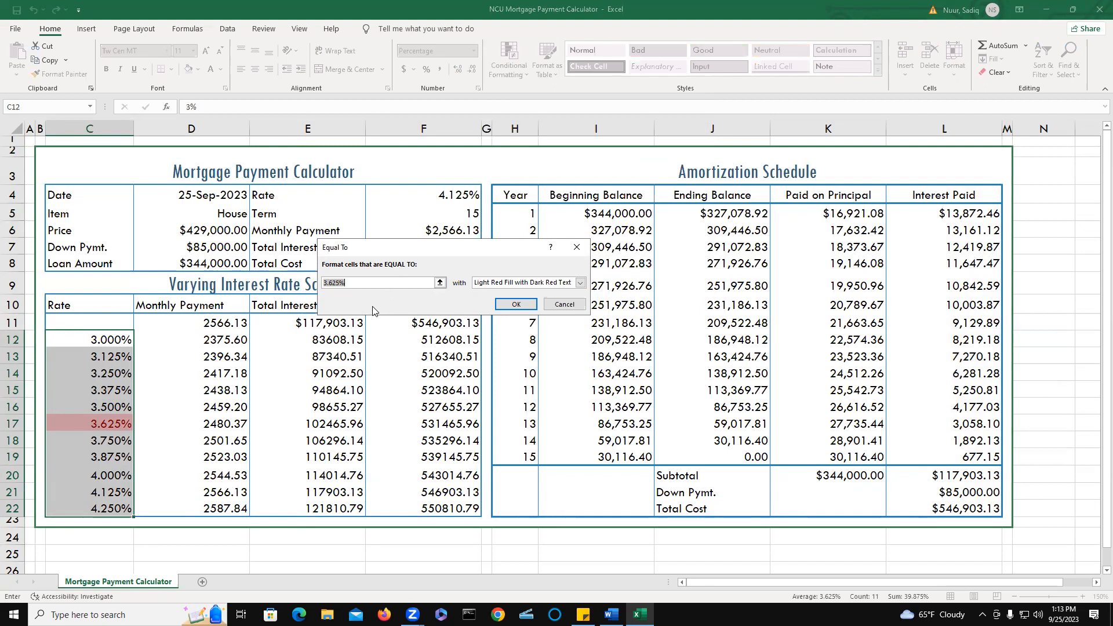
type("=f4")
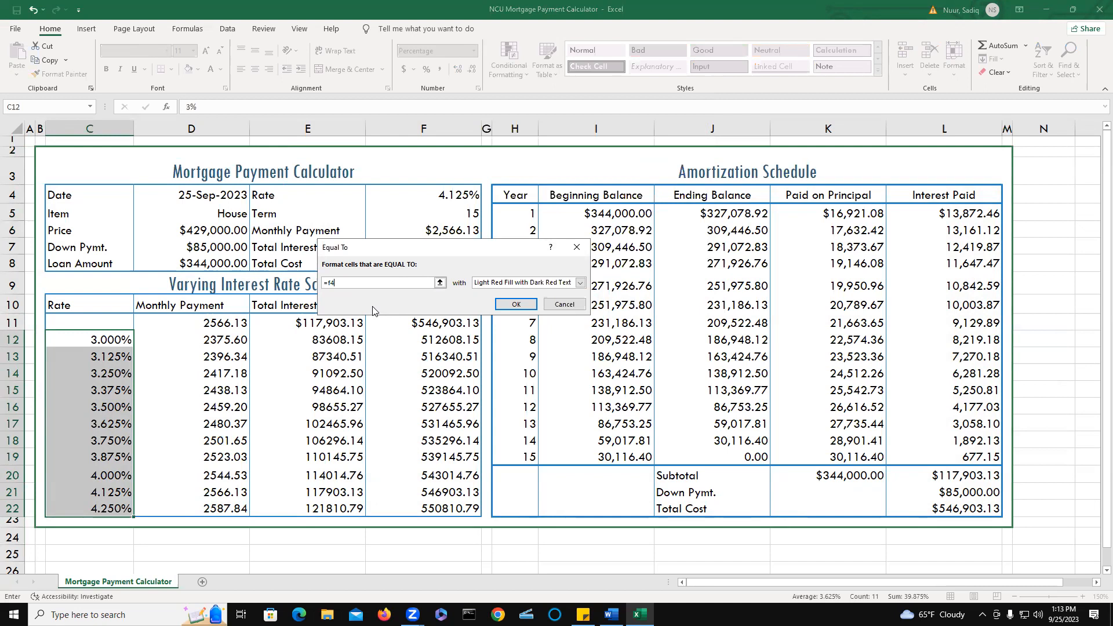
key("F4")
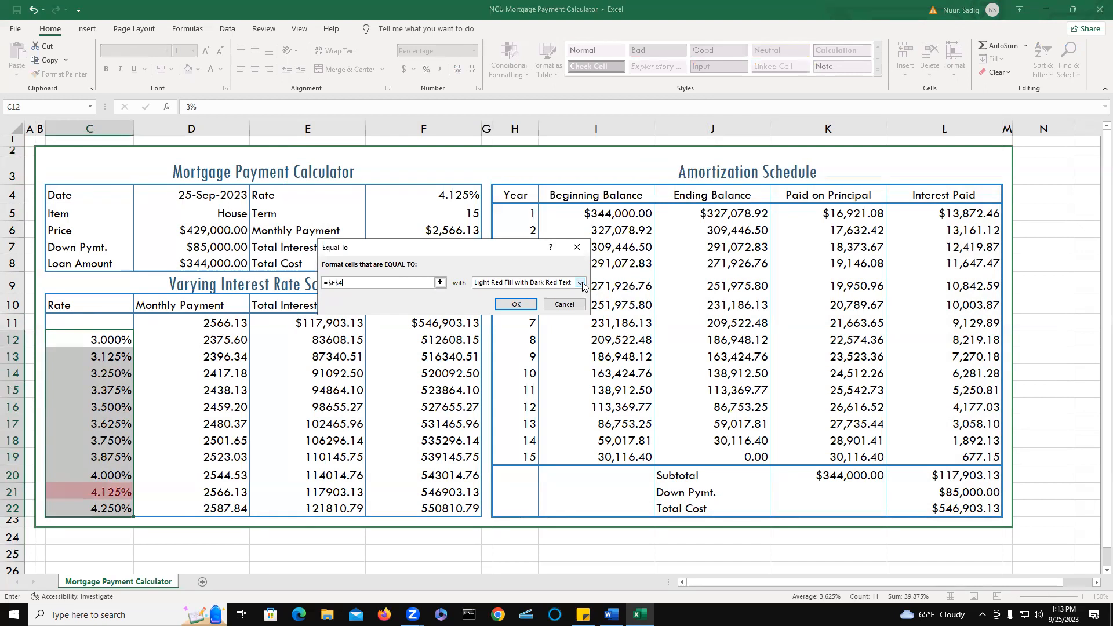
left_click(513, 305)
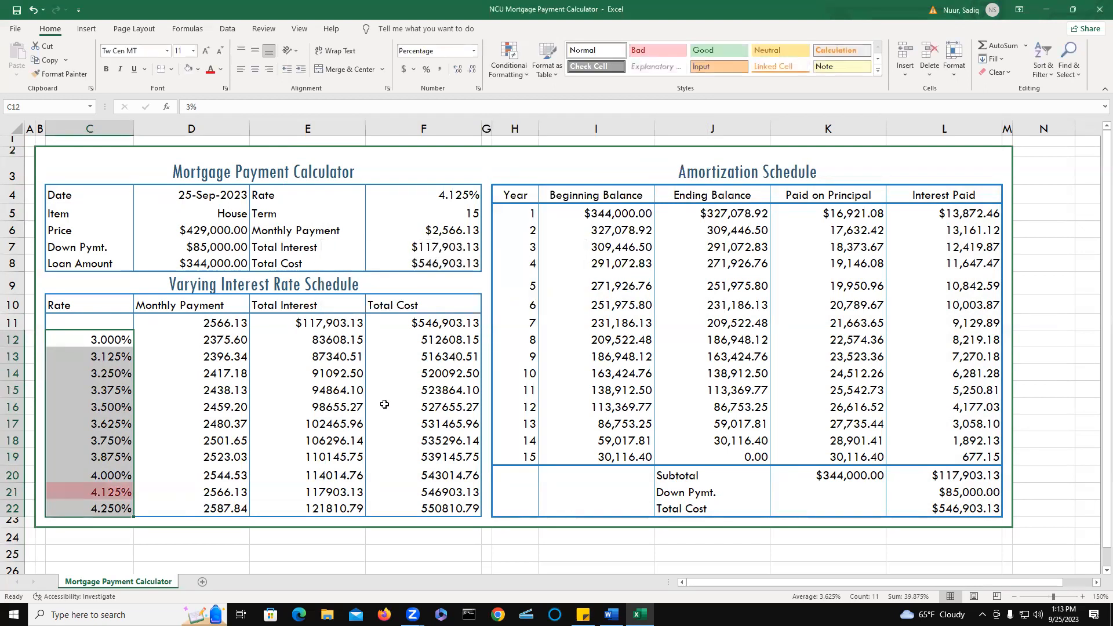
left_click(339, 419)
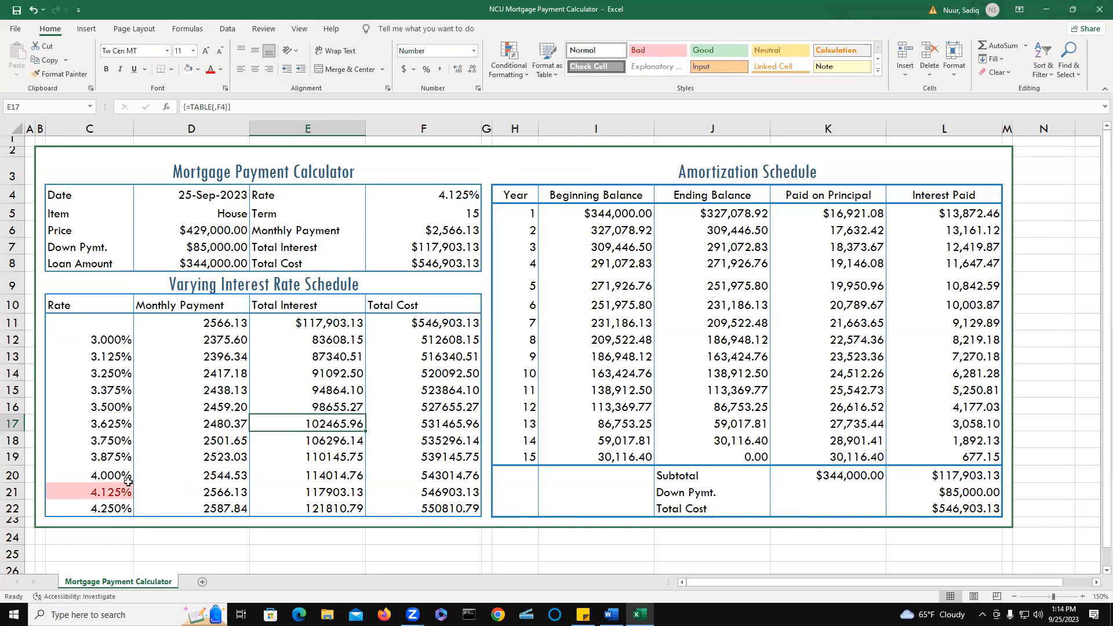
Test the highlight rule by setting the mortgage rate in F4 to 4.000%.
left_click(184, 476)
left_click(98, 492)
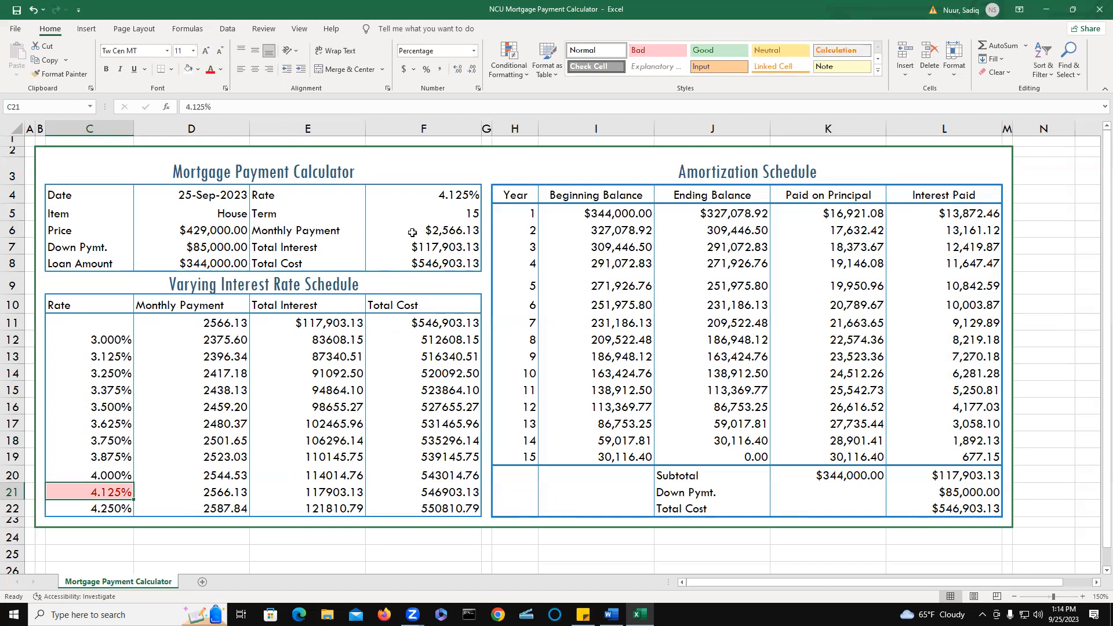
left_click(436, 195)
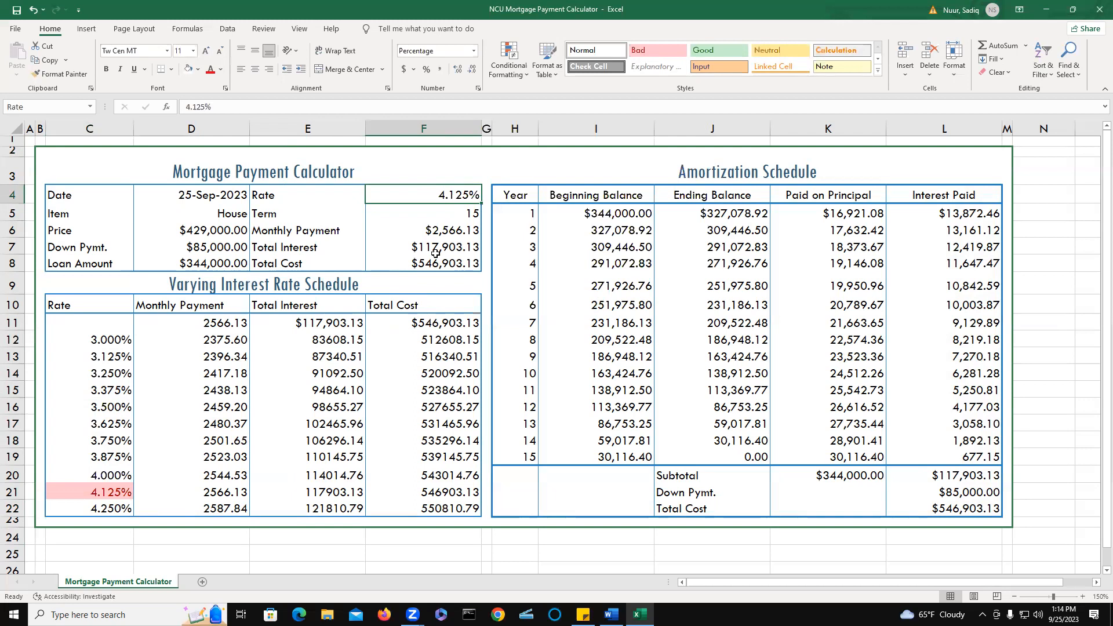
type("4.000")
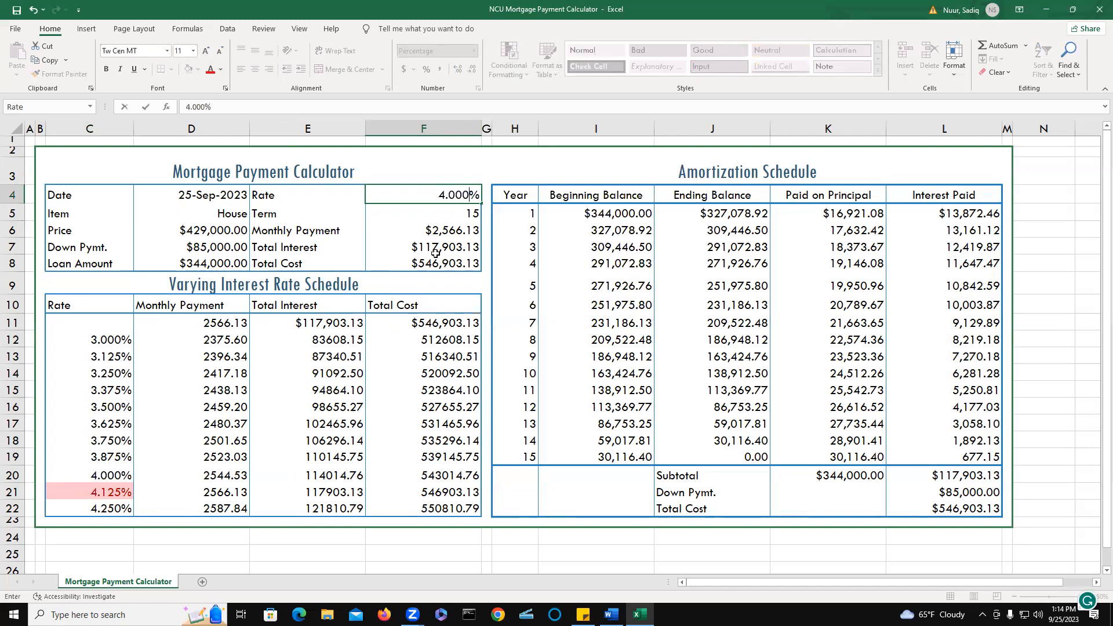
key("Return")
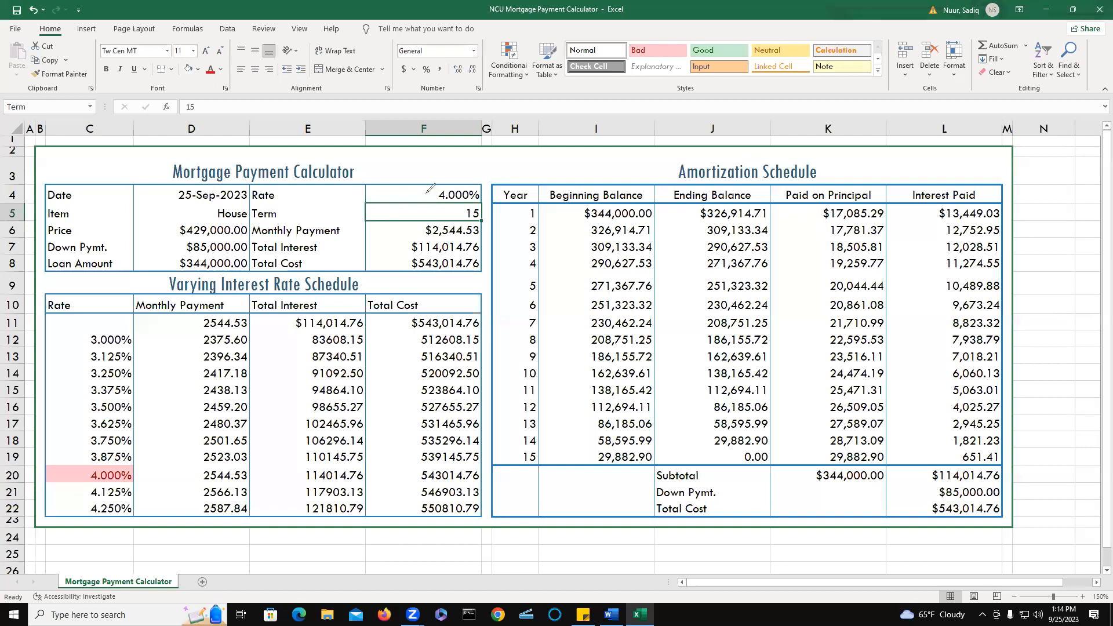
left_click_drag(375, 222, 436, 197)
mouse_move(374, 222)
left_mouse_down()
mouse_move(305, 270)
mouse_move(135, 474)
mouse_move(141, 484)
left_mouse_up()
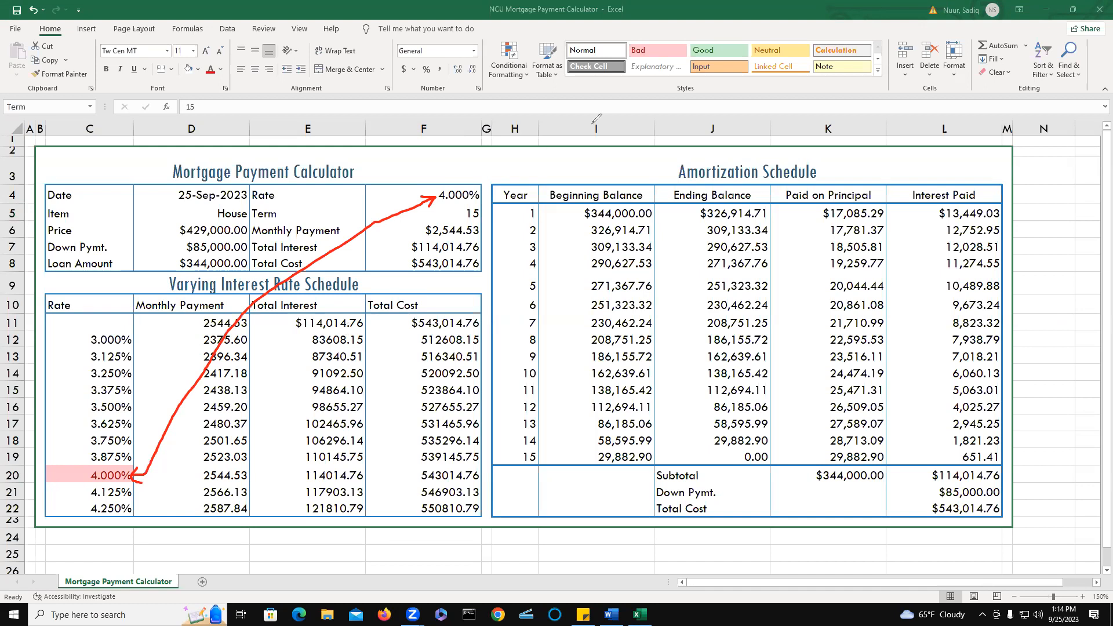
key("Escape")
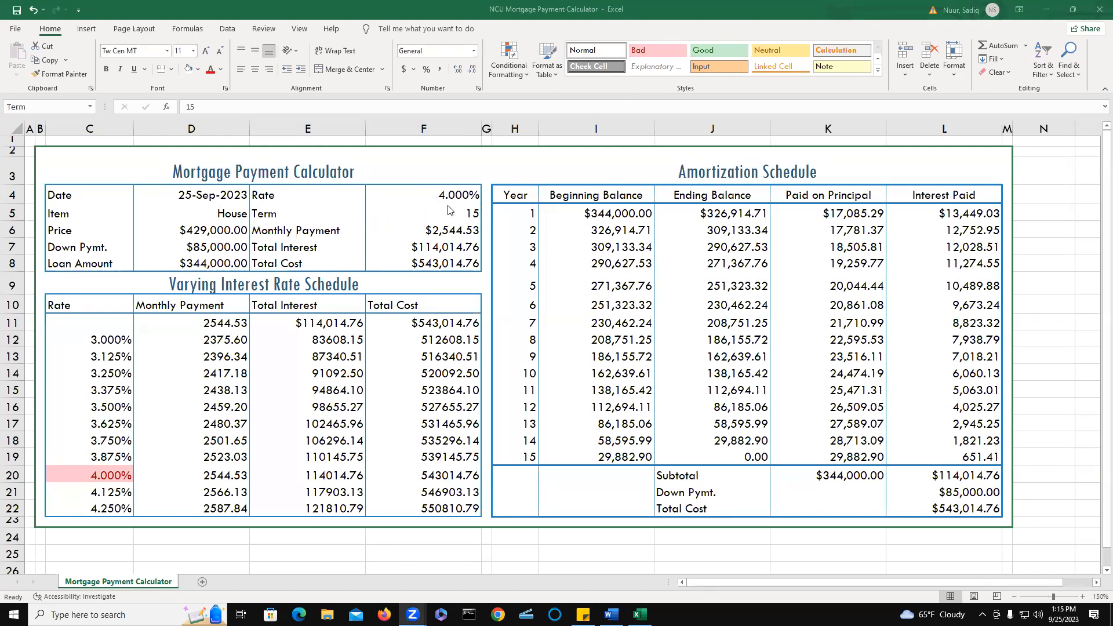
Undo the last rate change in F4.
left_click(33, 11)
left_click(33, 11)
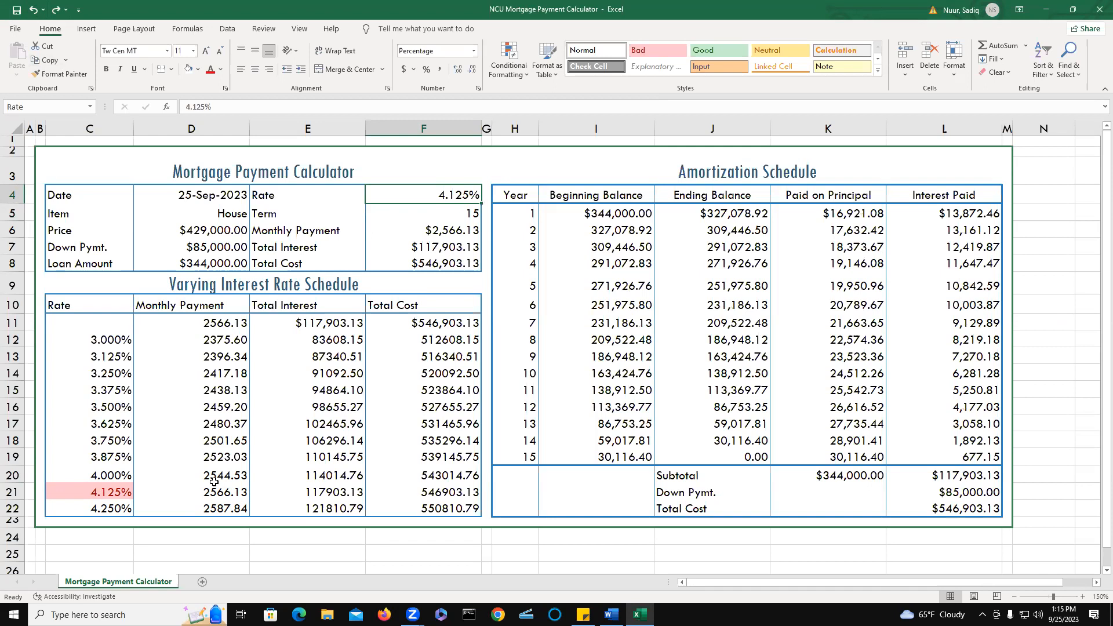
left_click(226, 217)
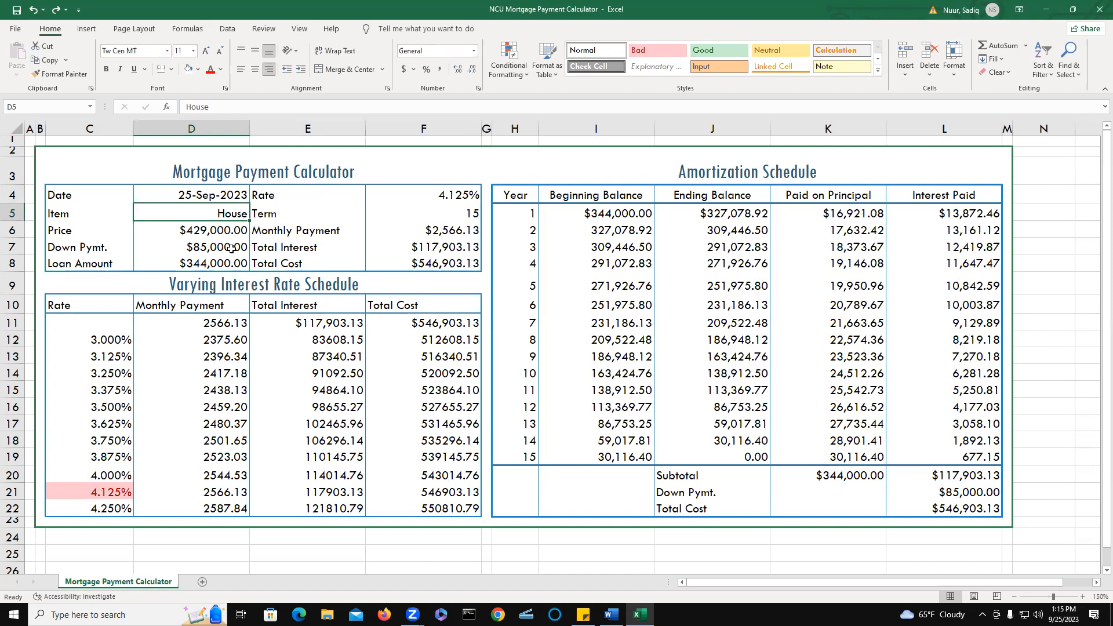
Test the calculator with the item Land, a price of 125000 and a down payment of 30000.
type("Land")
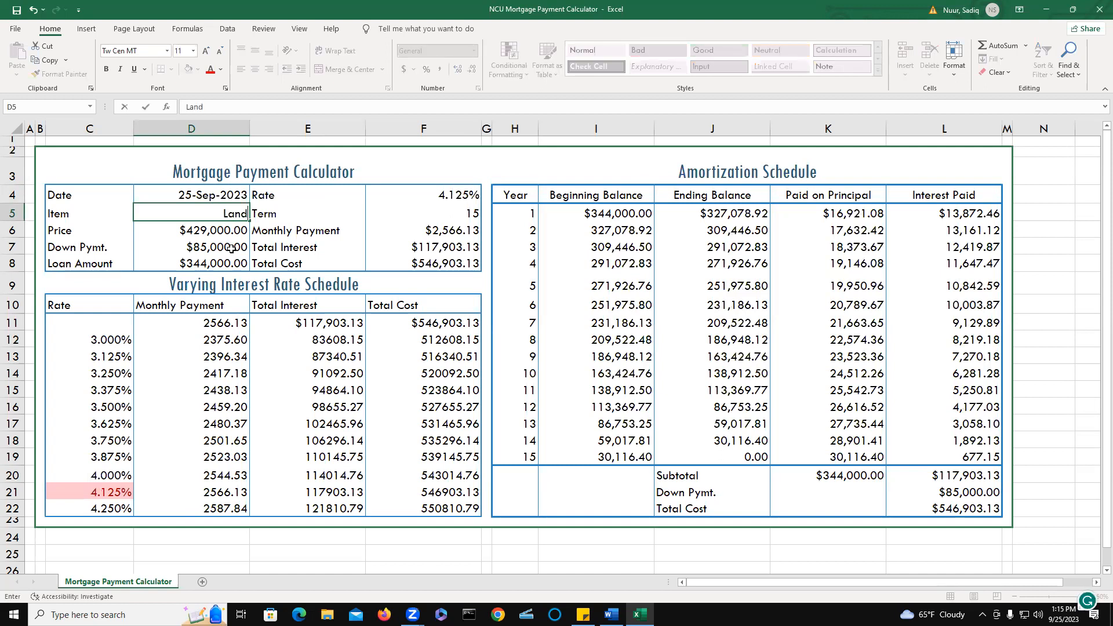
key("Return")
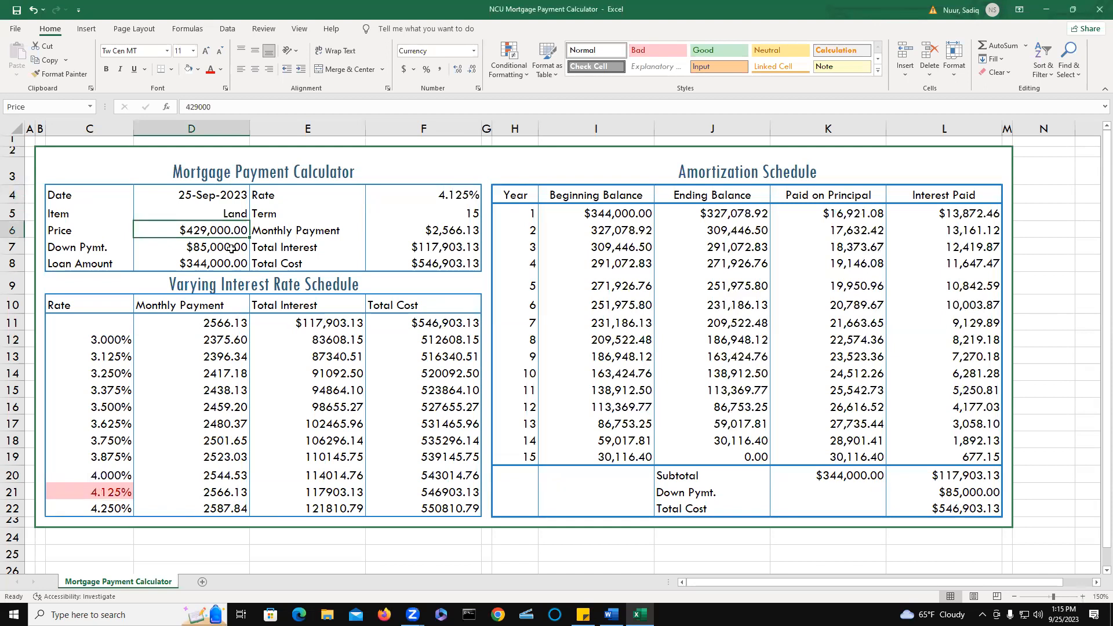
type("125")
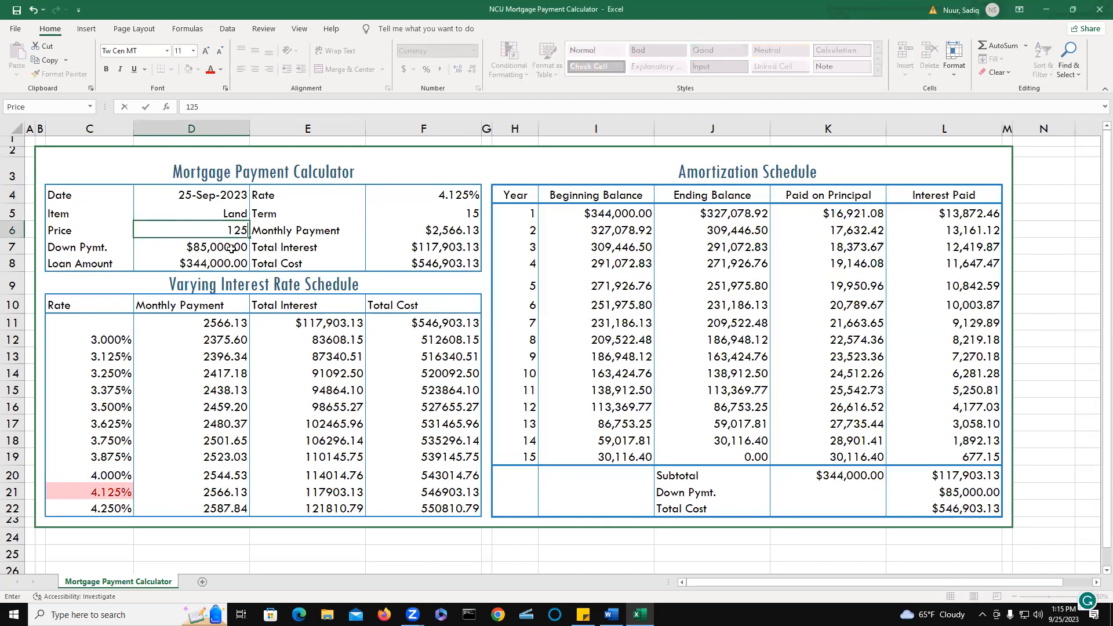
type("000")
key("Return")
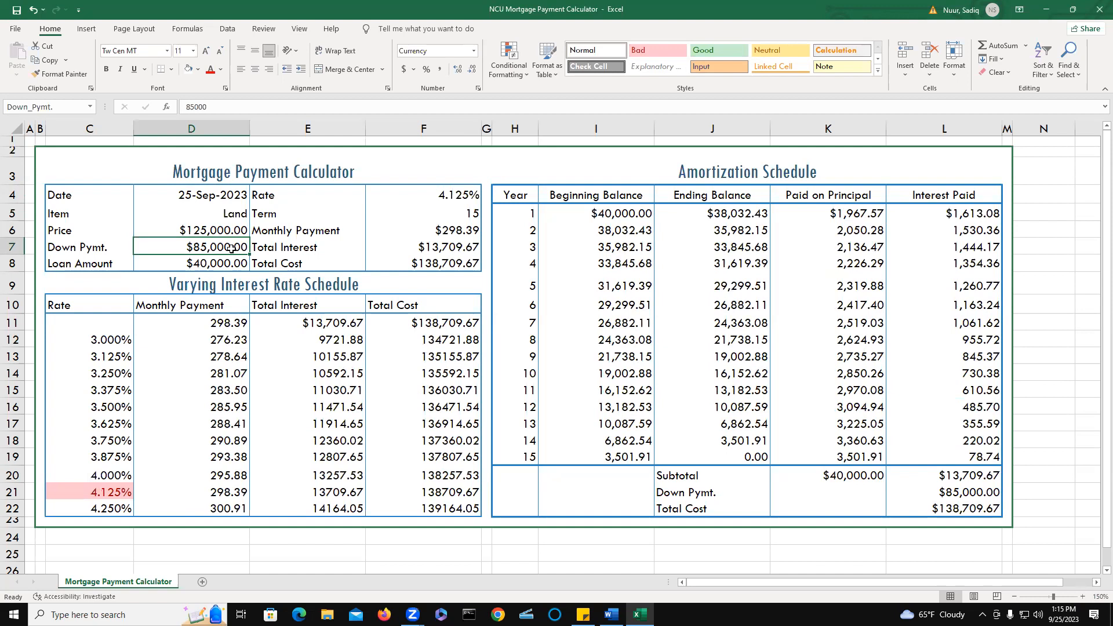
type("30000")
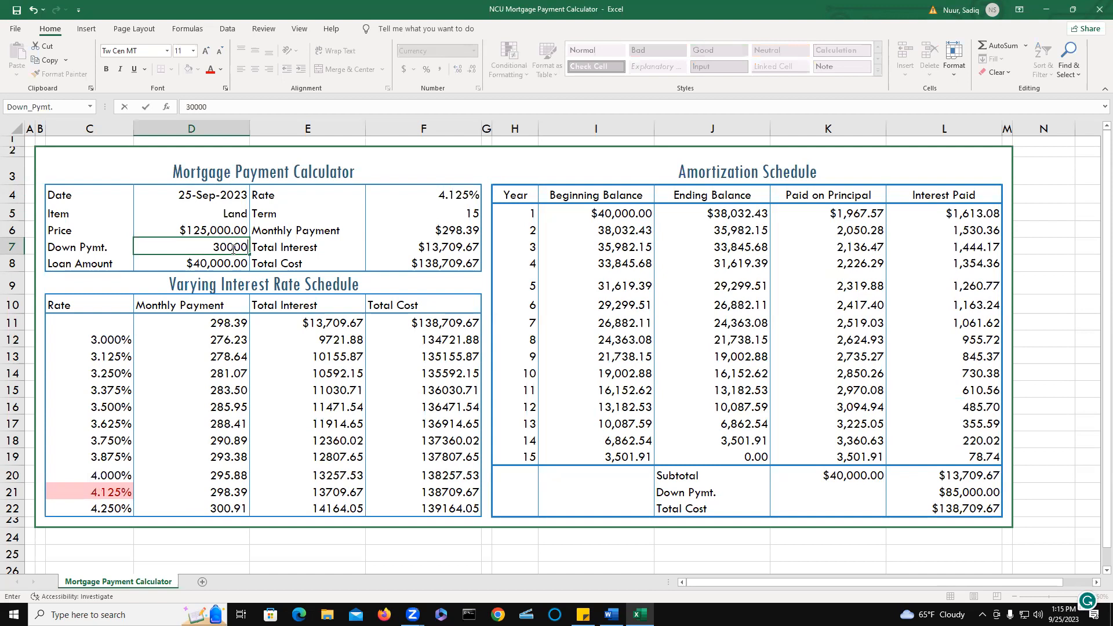
key("Return")
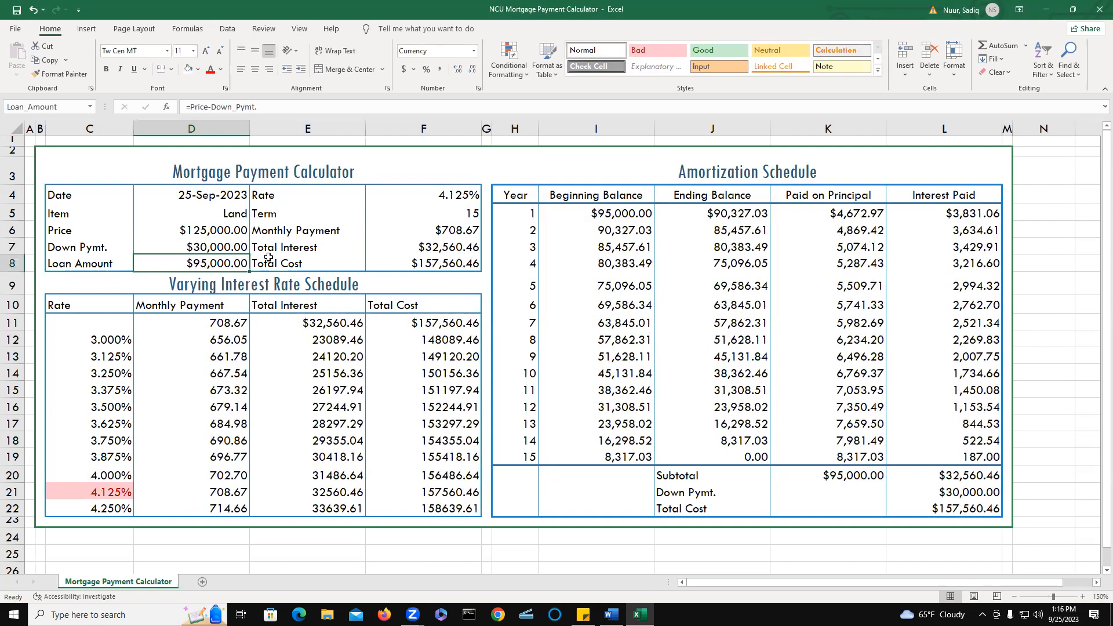
Test the loan with a rate of 3.625% in F4 and a term of 7 years in F5.
left_click(449, 196)
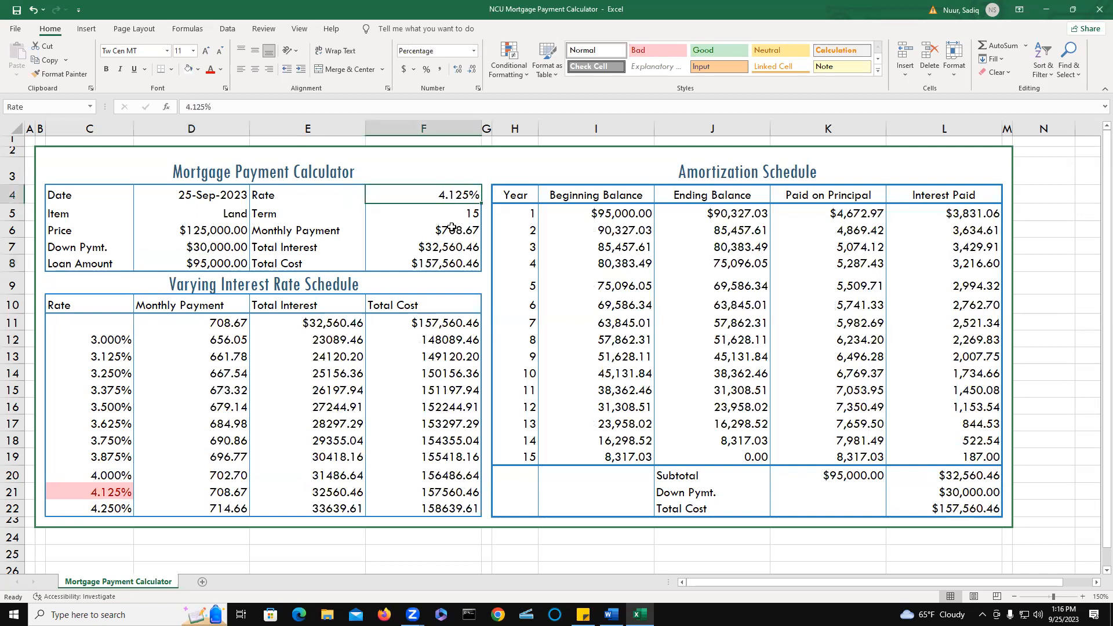
type("3.6")
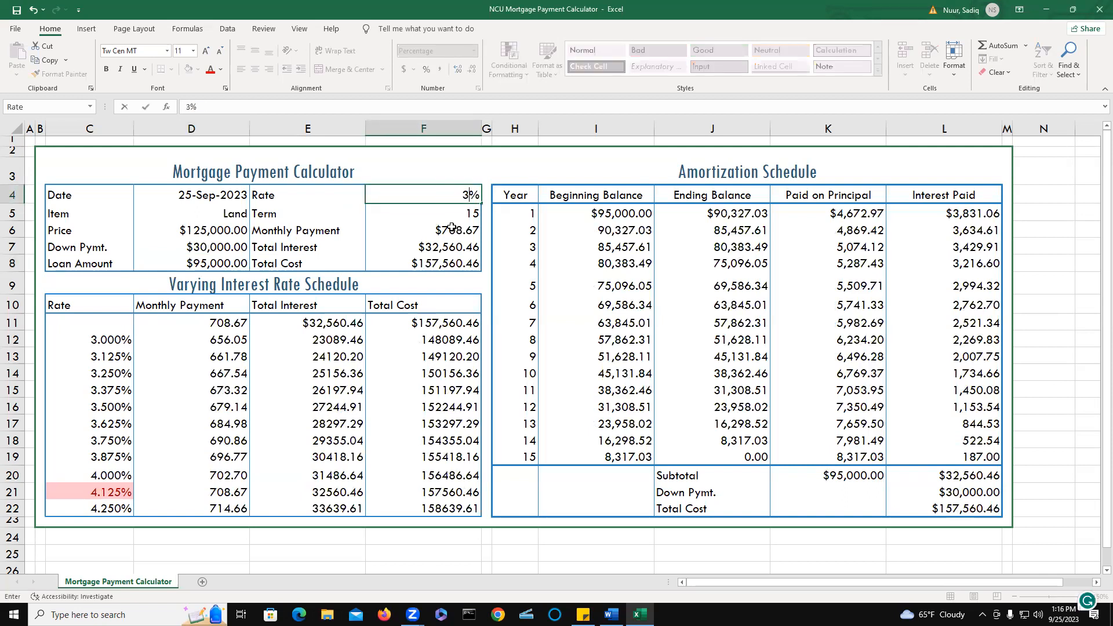
type("25")
key("Return")
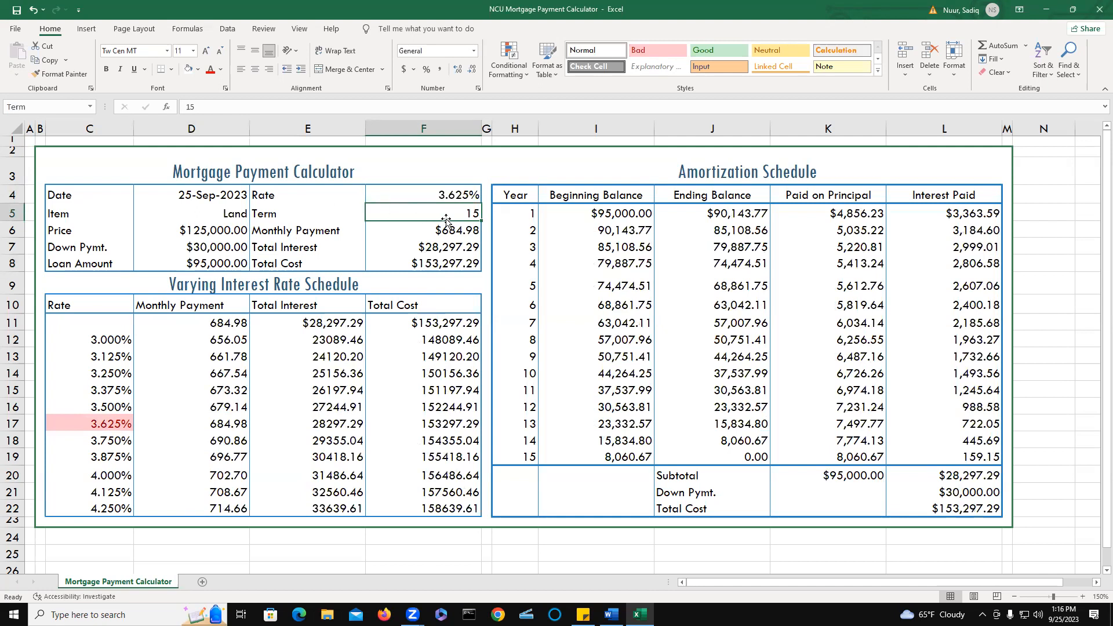
type("7")
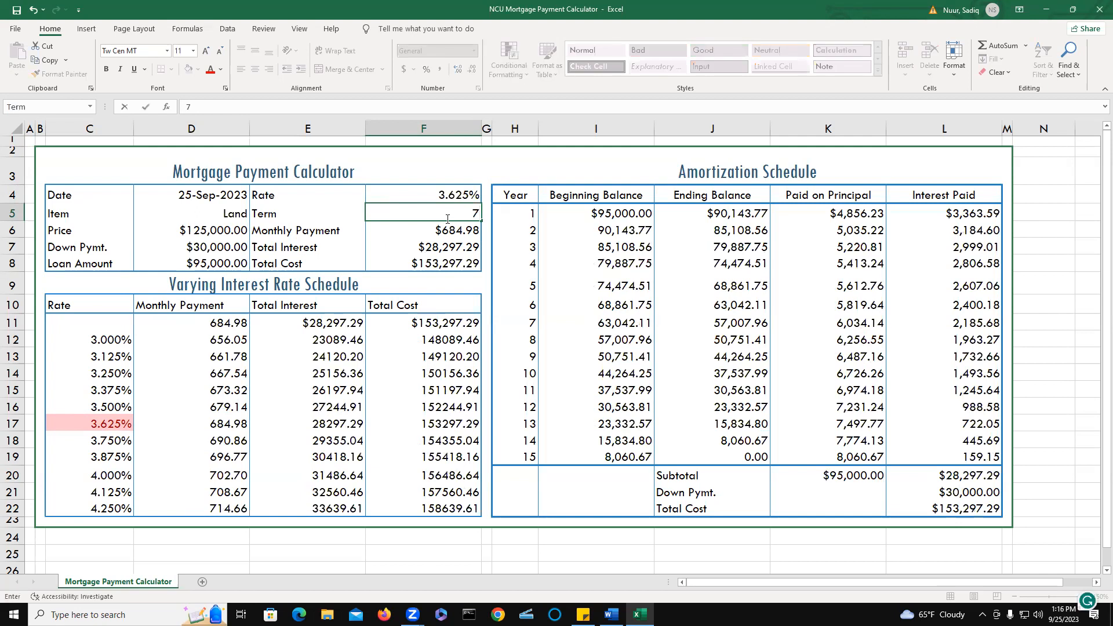
key("Return")
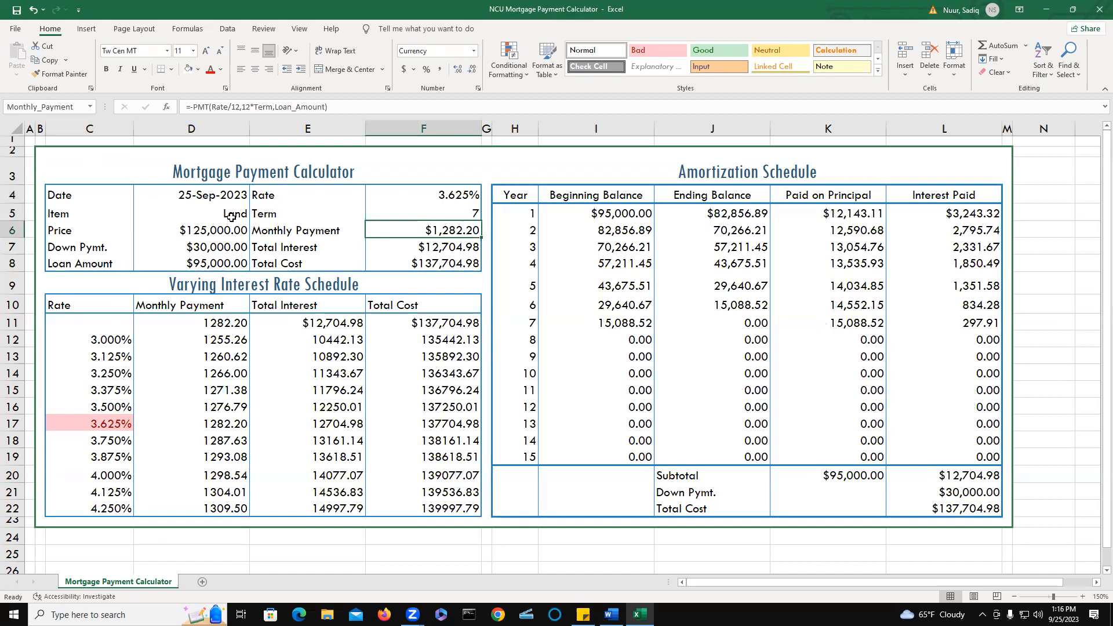
Undo the trial item, price, down payment, rate and term entries, keeping the highlight rule on rates C12:C22.
left_click(33, 10)
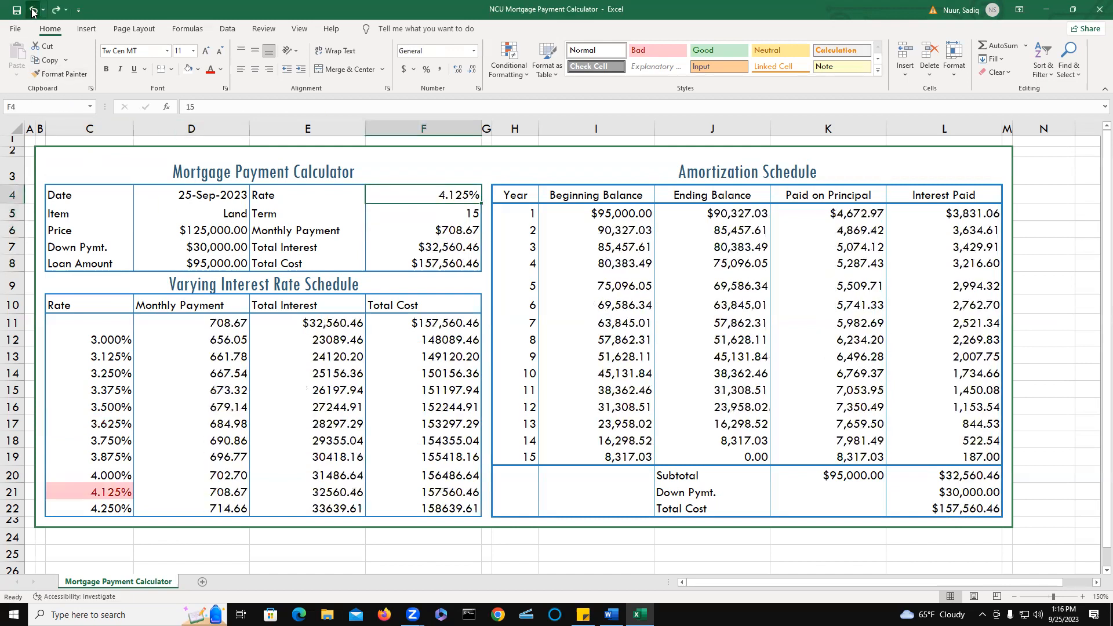
left_click(33, 9)
left_click(33, 11)
left_click(33, 11)
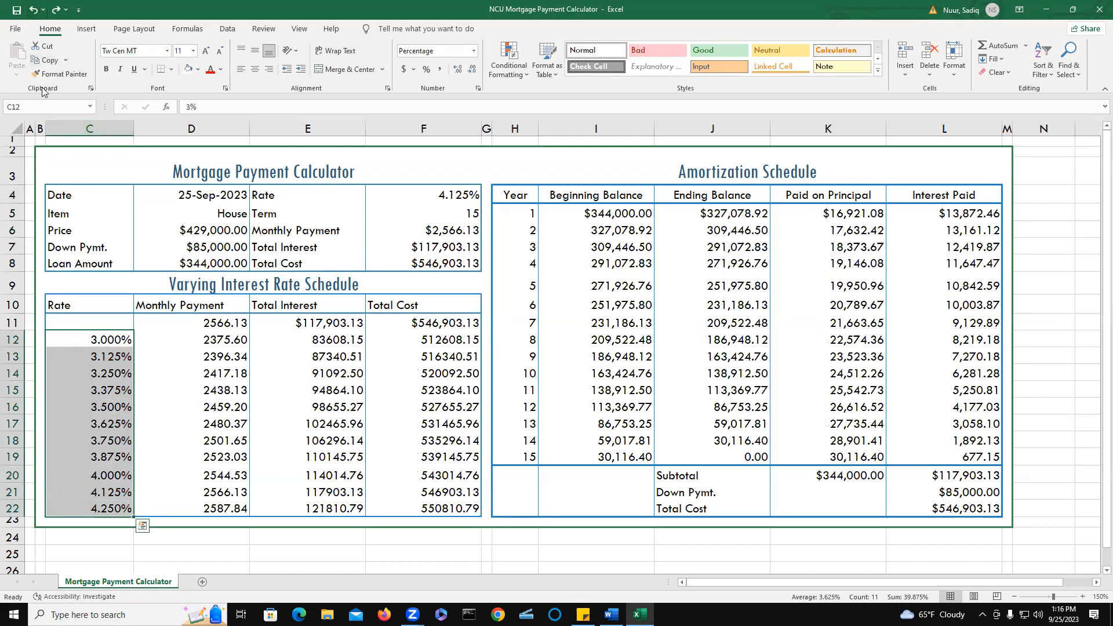
left_click(430, 203)
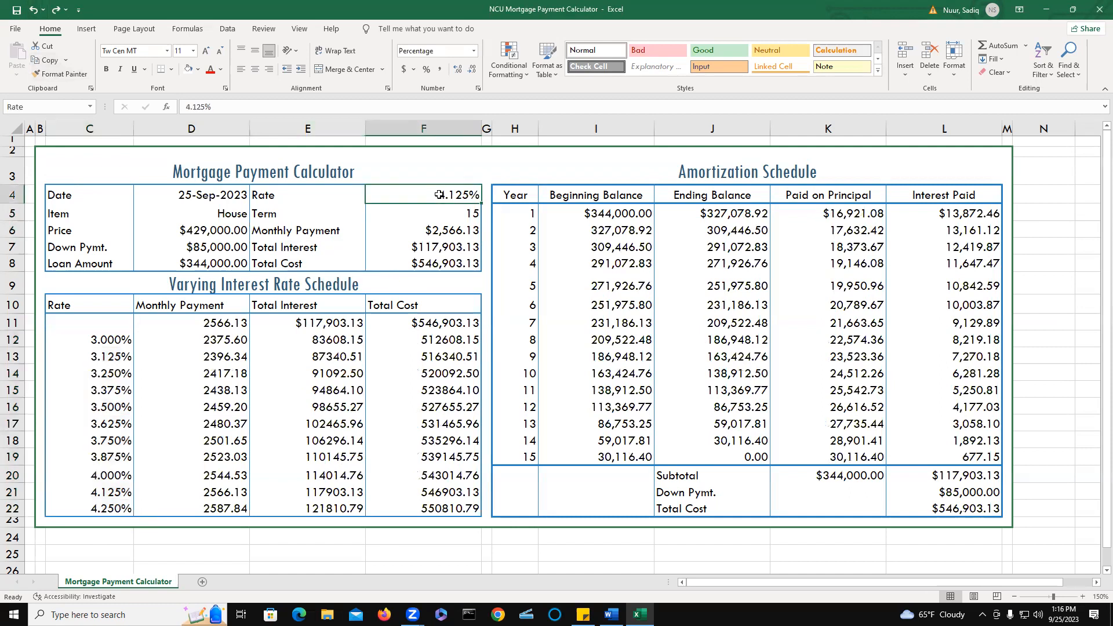
left_click(56, 10)
left_click(252, 408)
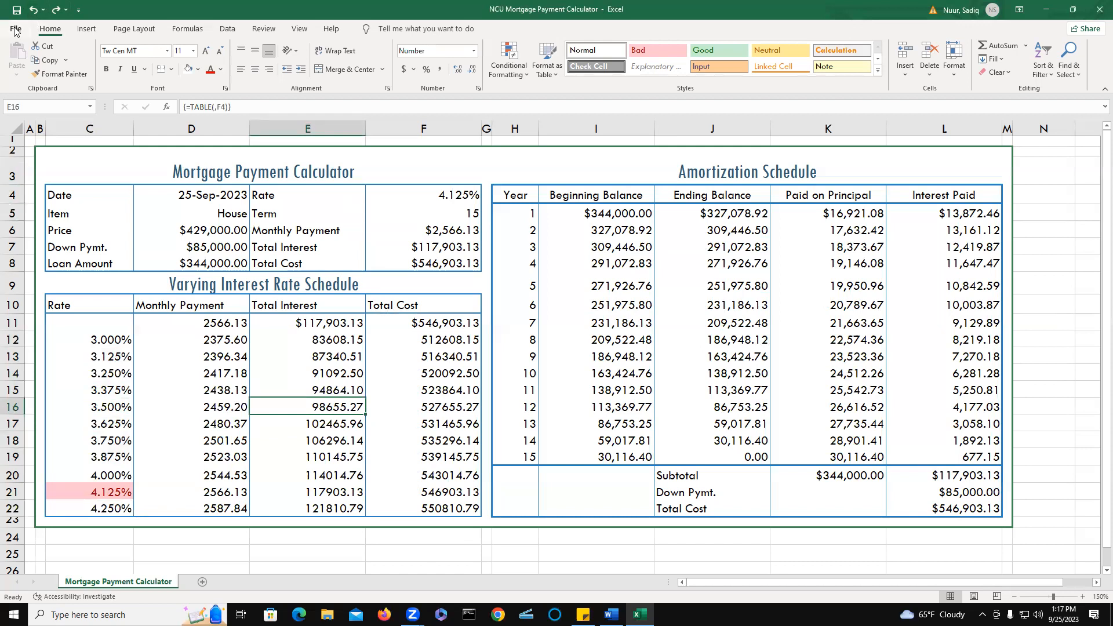
In the page setup, scale the worksheet to fit 1 page wide by 1 tall.
left_click(144, 33)
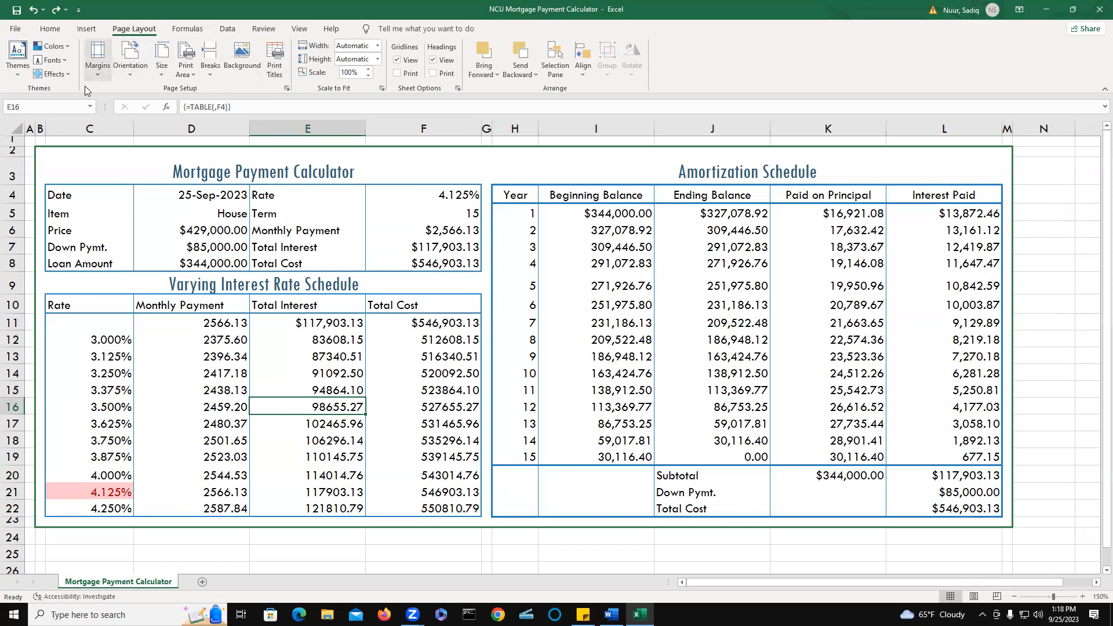
left_click(193, 75)
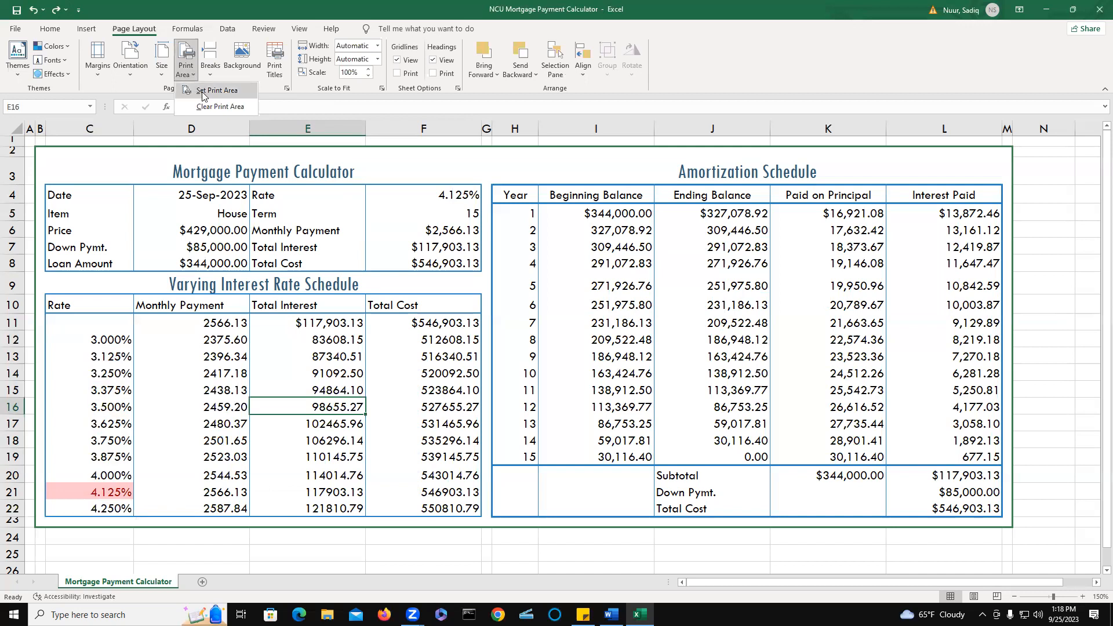
left_click(250, 92)
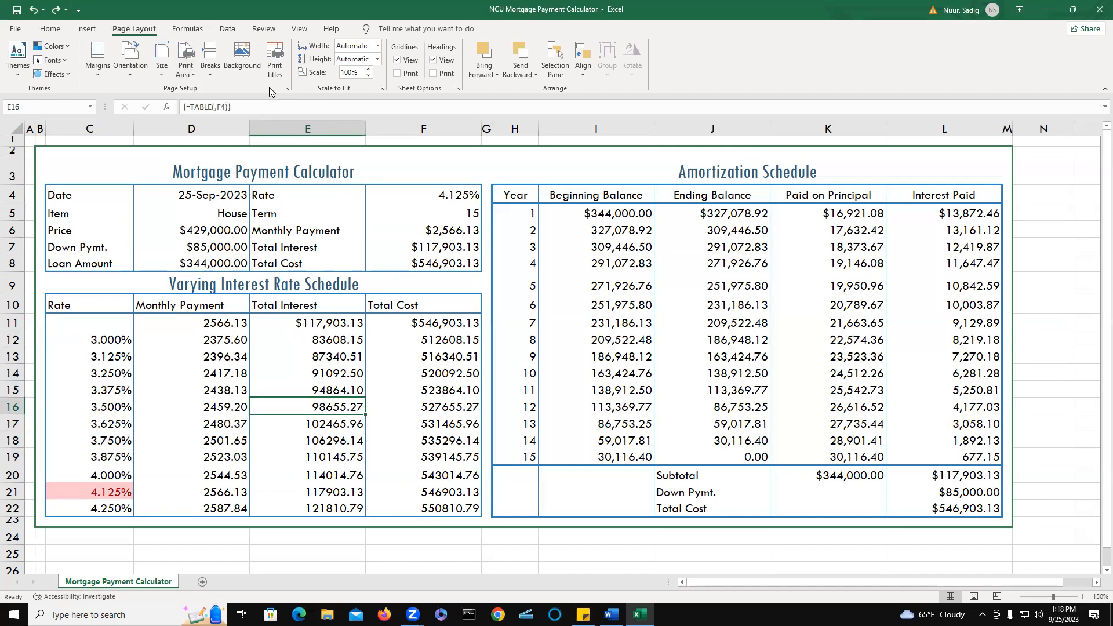
left_click(285, 90)
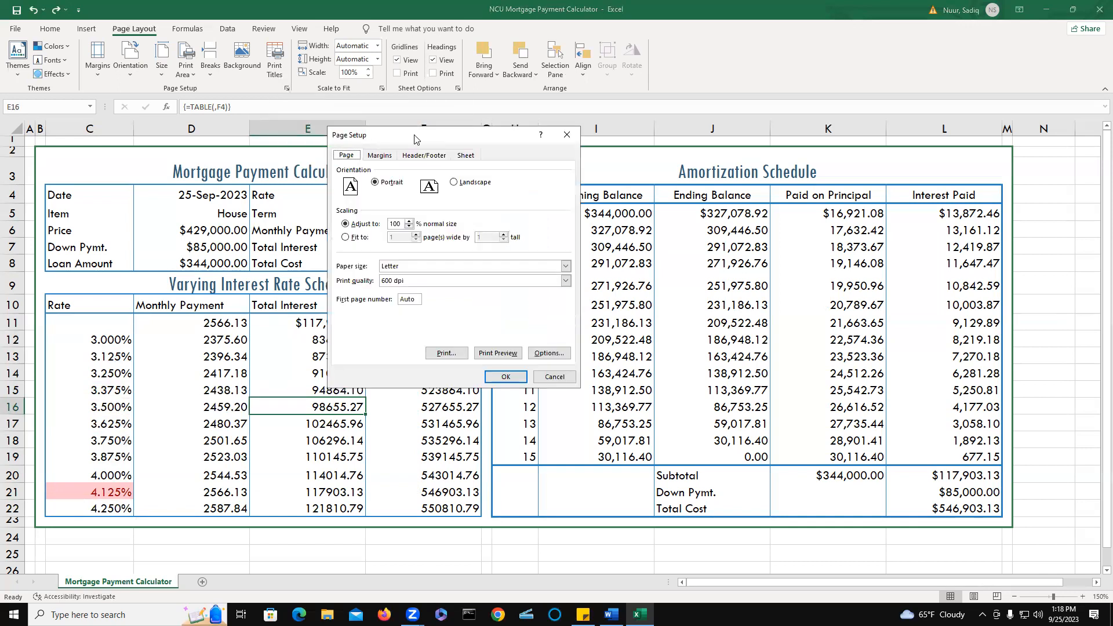
left_click_drag(400, 134, 307, 129)
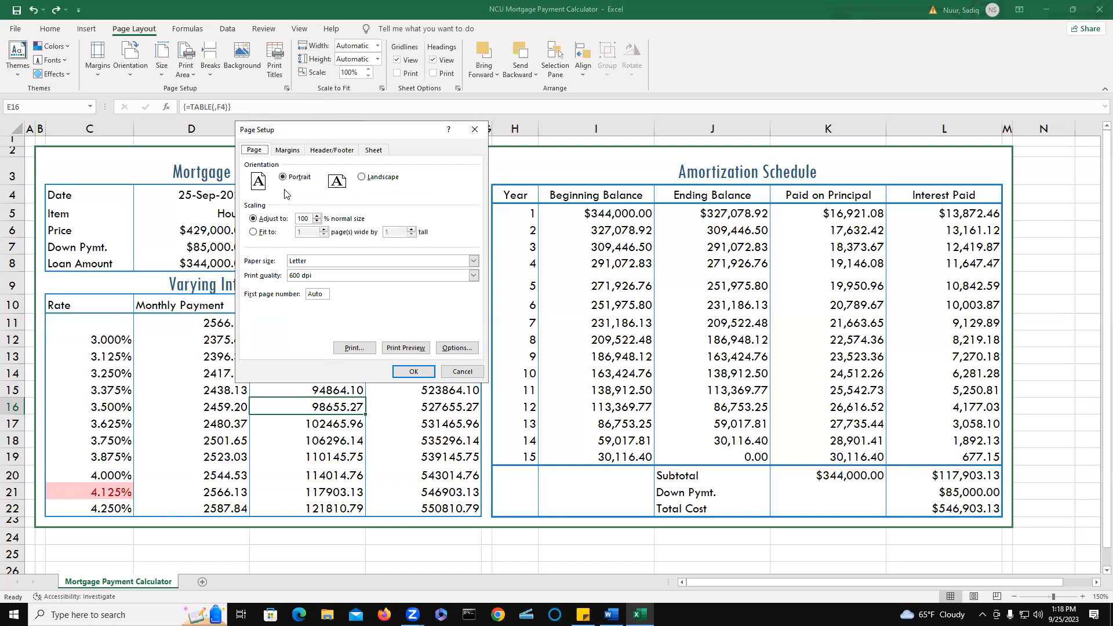
left_click(253, 232)
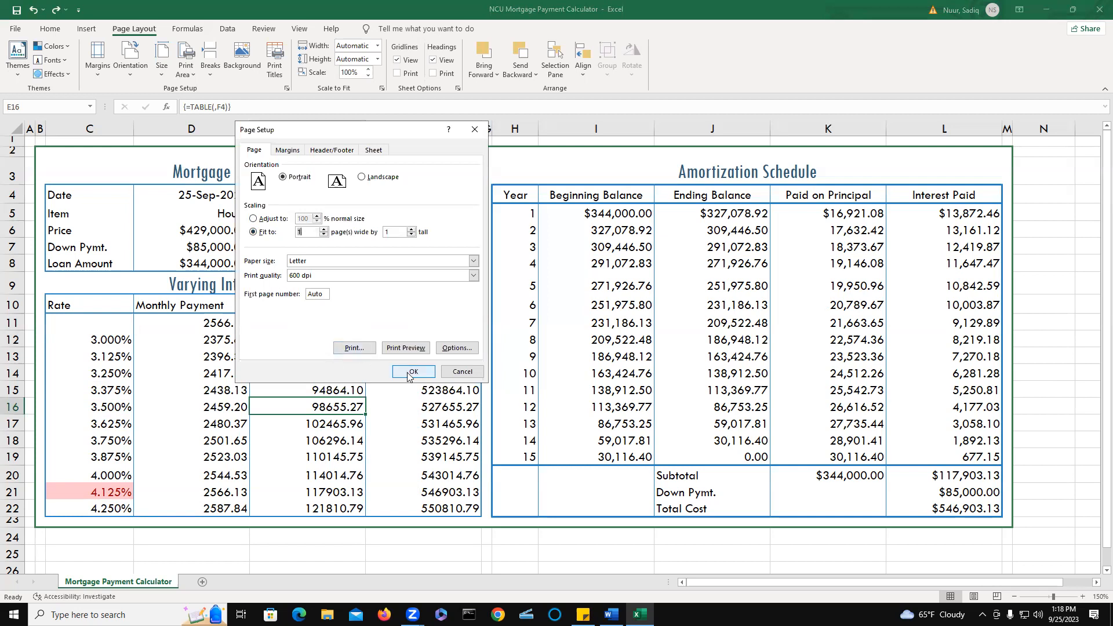
Set the sheet to print in black and white and apply the page setup.
left_click(289, 153)
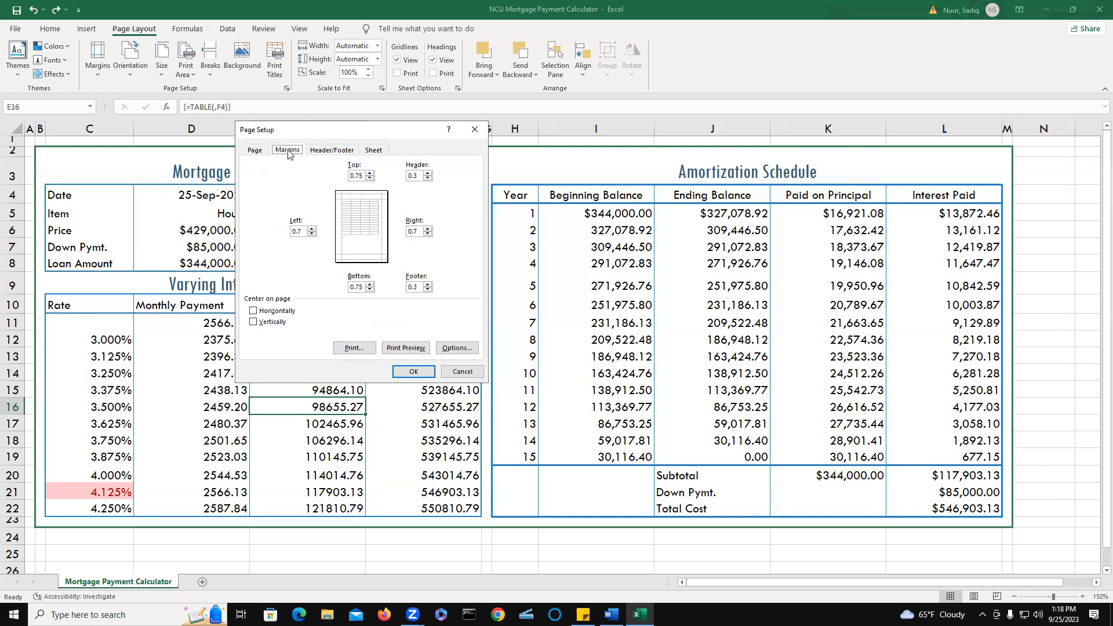
left_click(375, 152)
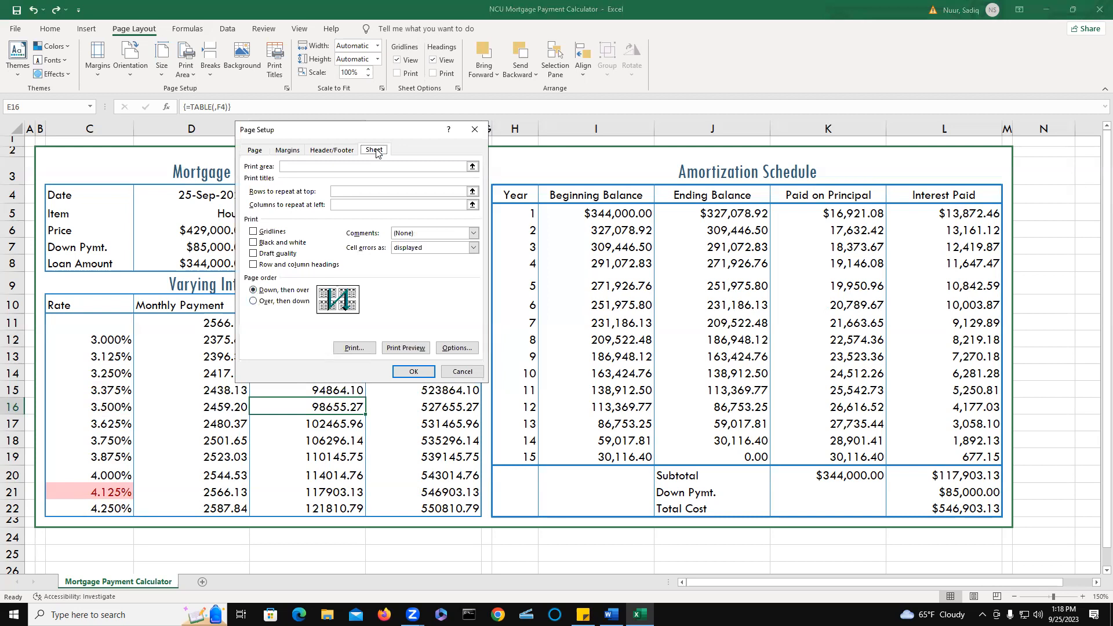
left_click(253, 243)
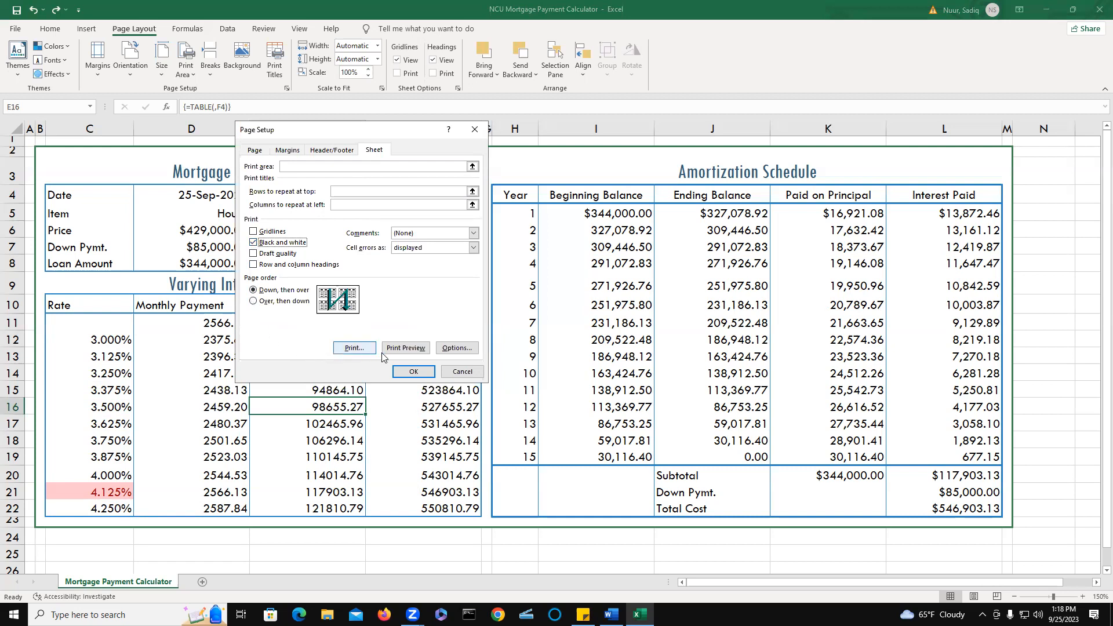
left_click(410, 372)
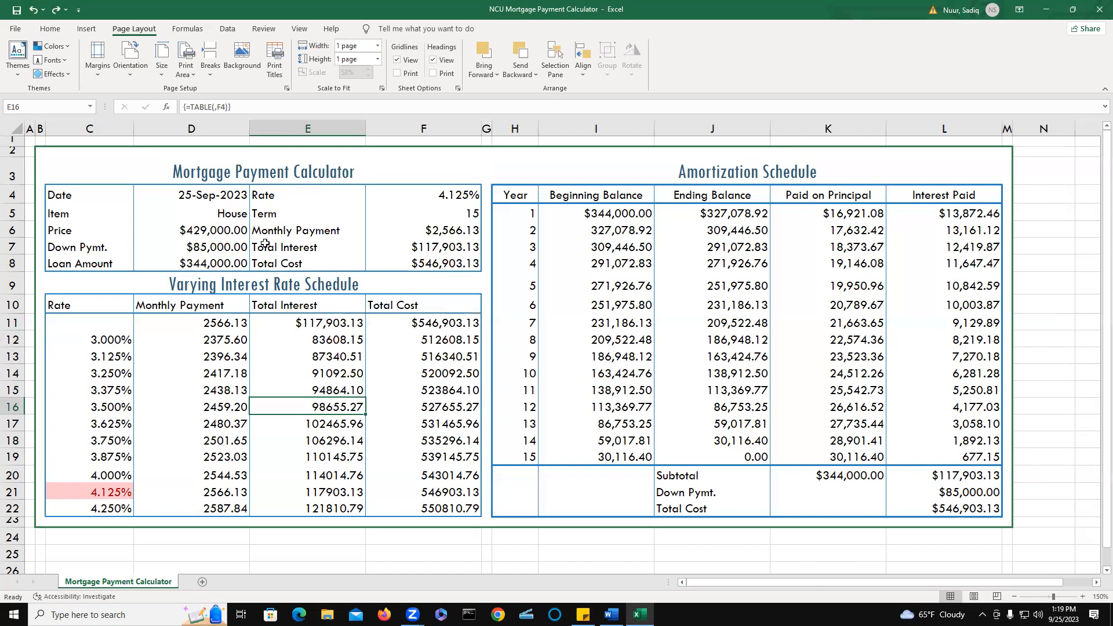
Set the Mortgage Payment Calculator section C3:F8 as the print area.
left_click(58, 170)
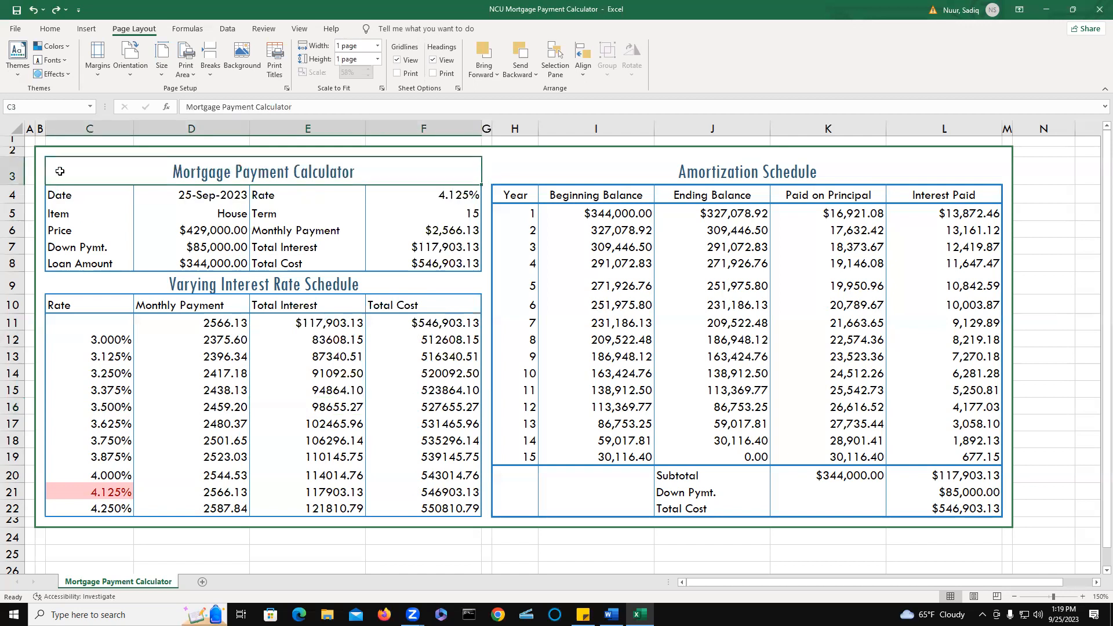
left_click_drag(59, 171, 62, 262)
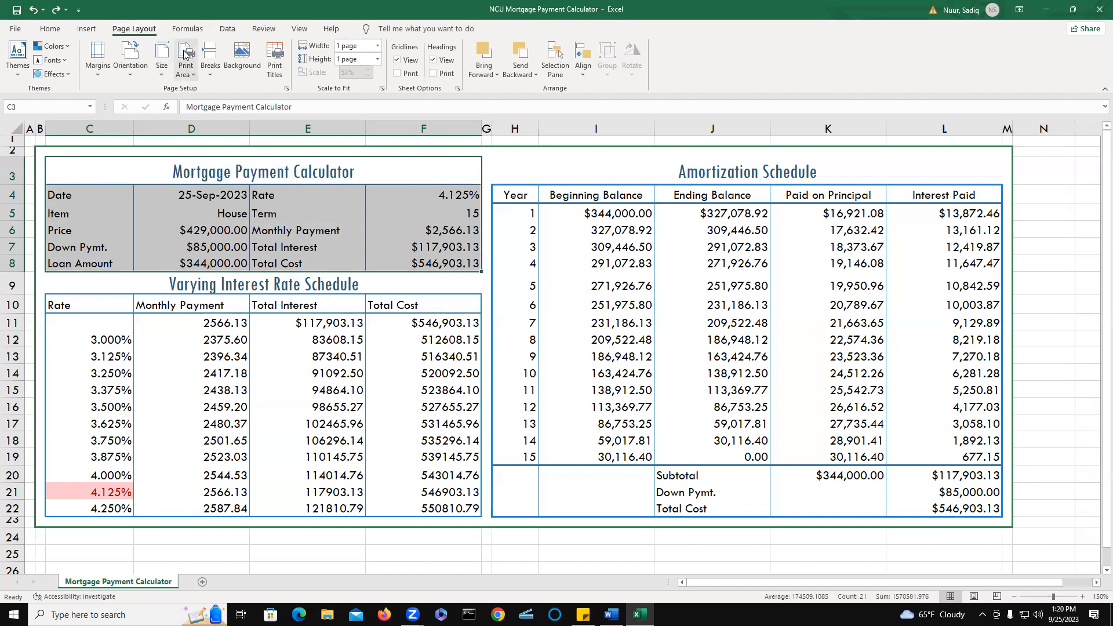
left_click(194, 78)
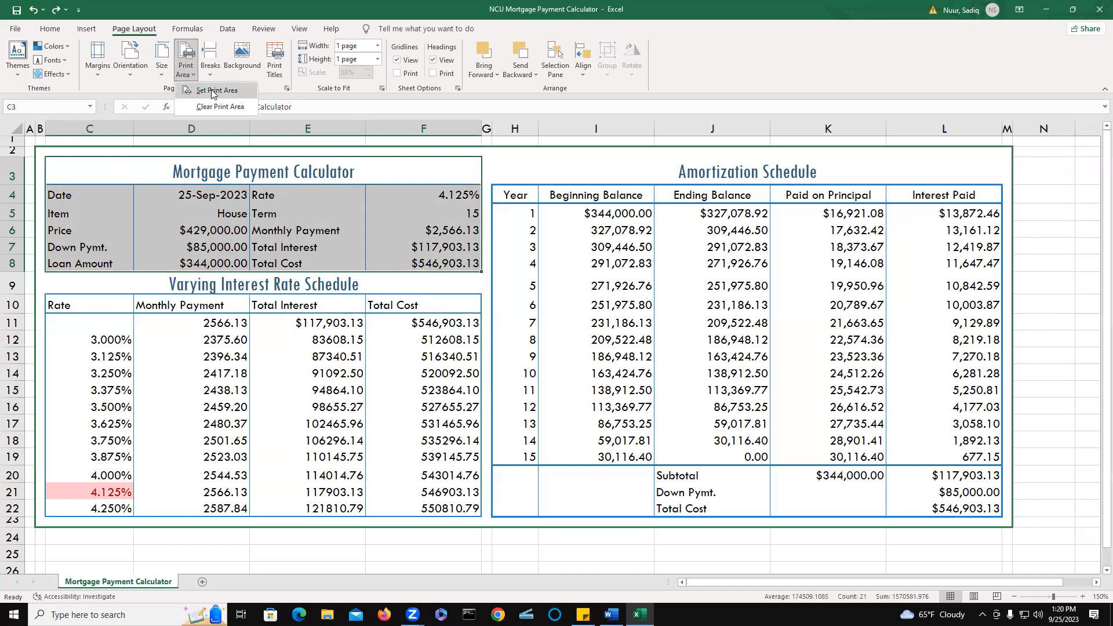
left_click(211, 91)
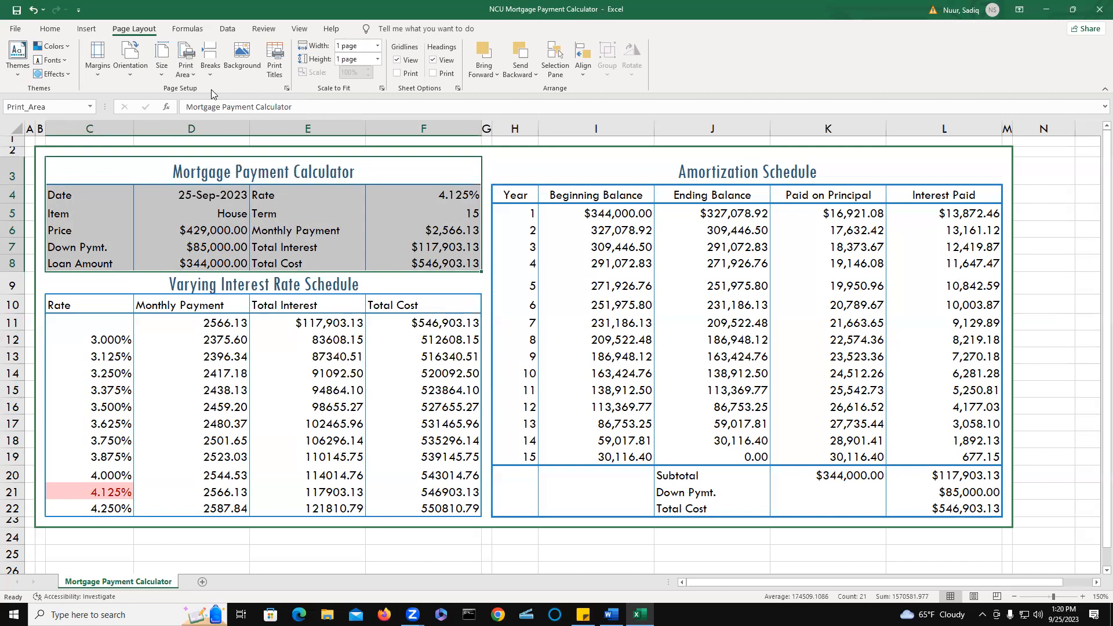
Preview the printout, trying Print Entire Workbook and returning to Print Active Sheets, and go back to the worksheet.
left_click(11, 28)
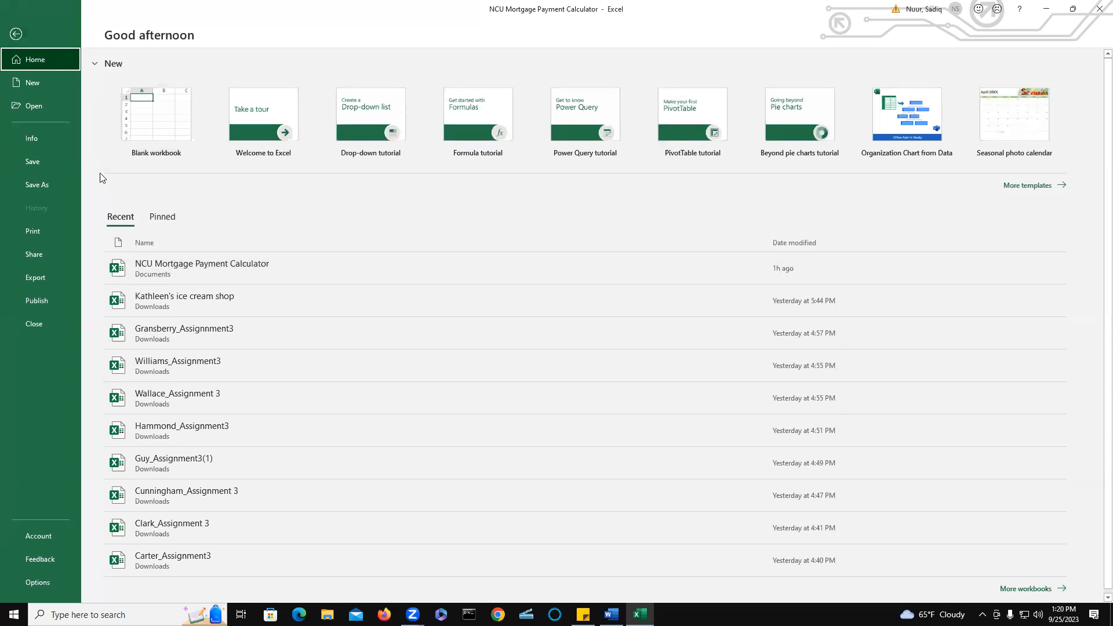
left_click(35, 237)
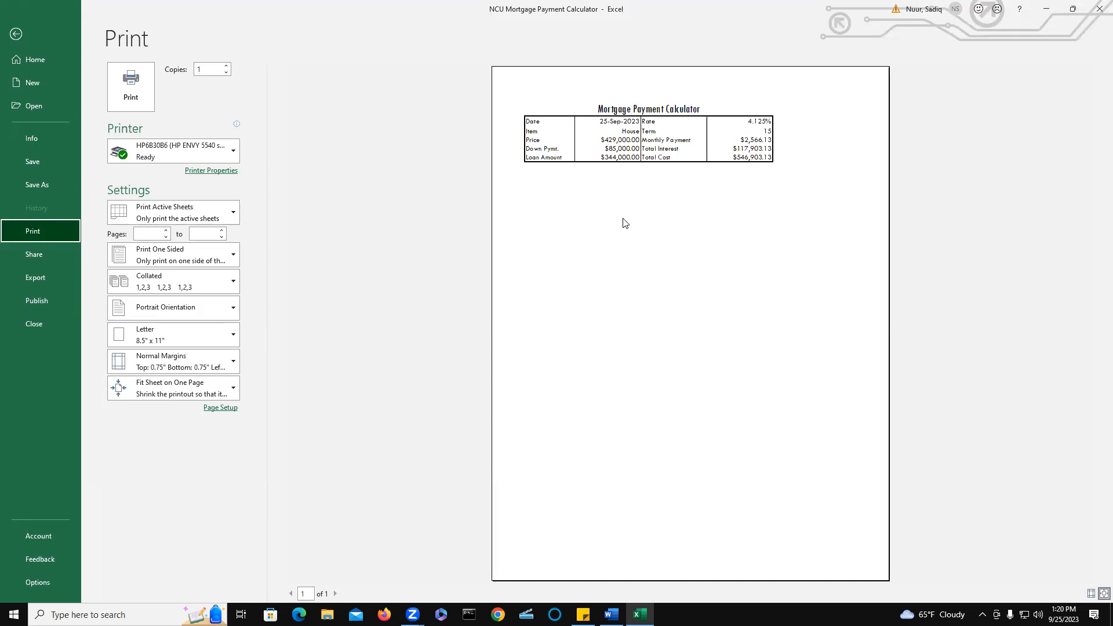
left_click(232, 215)
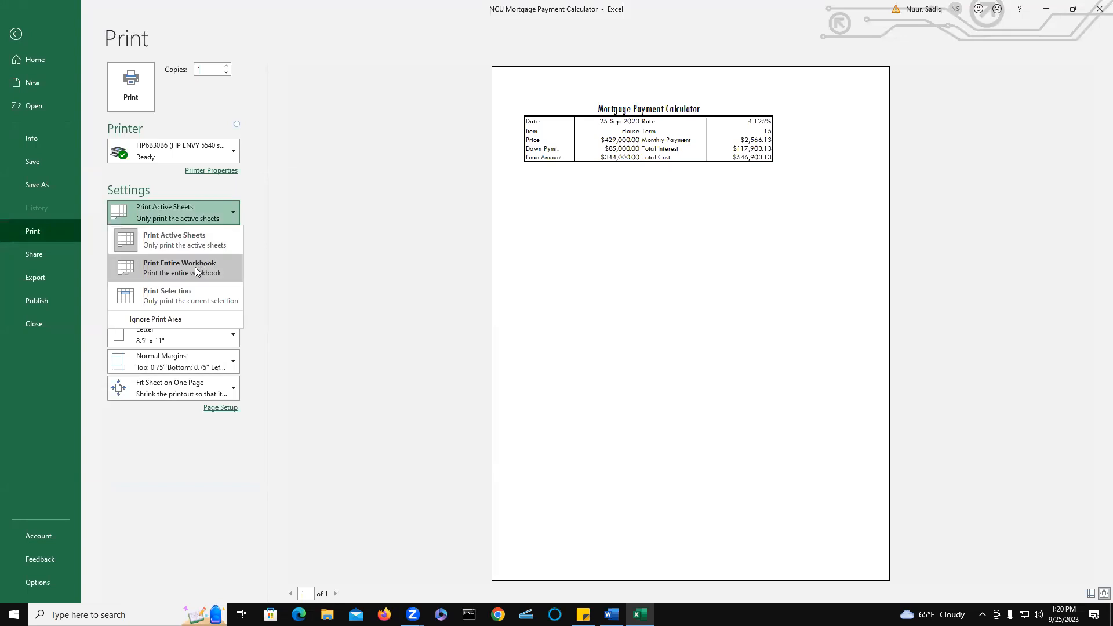
left_click(195, 267)
left_click(230, 217)
left_click(209, 241)
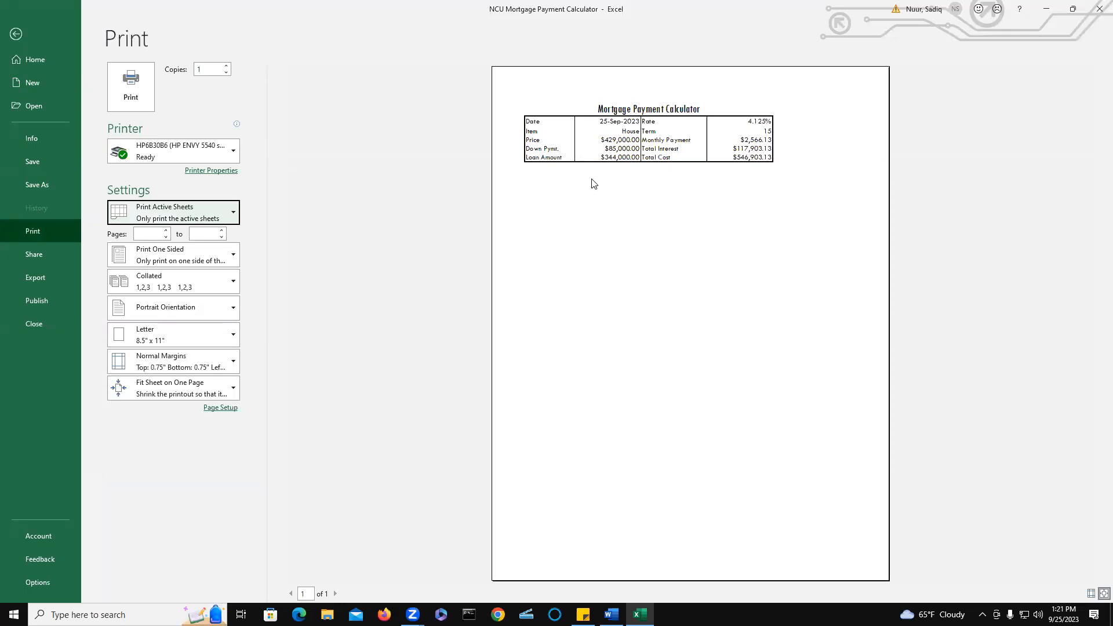
left_click(16, 35)
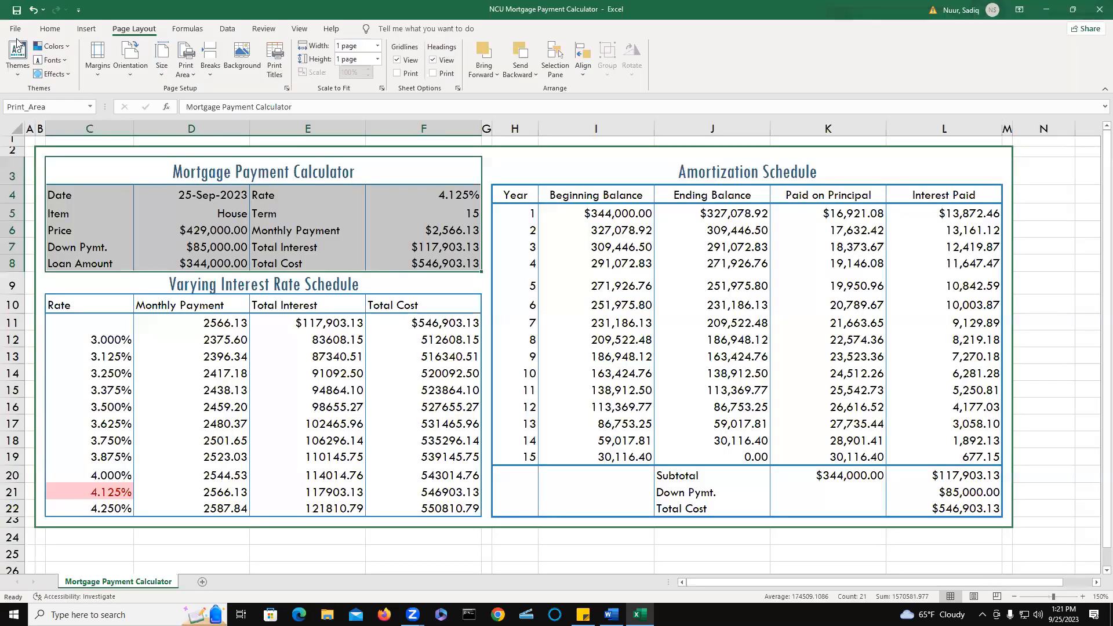
Clear the worksheet's print area, preview the full-sheet printout, and return to the worksheet.
left_click(195, 78)
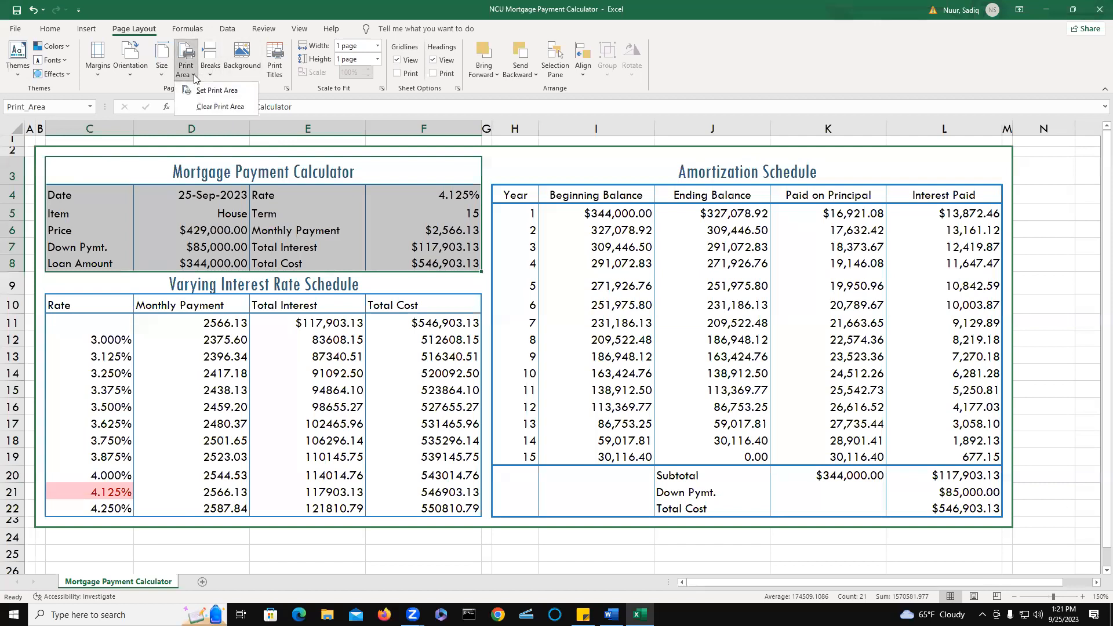
left_click(225, 108)
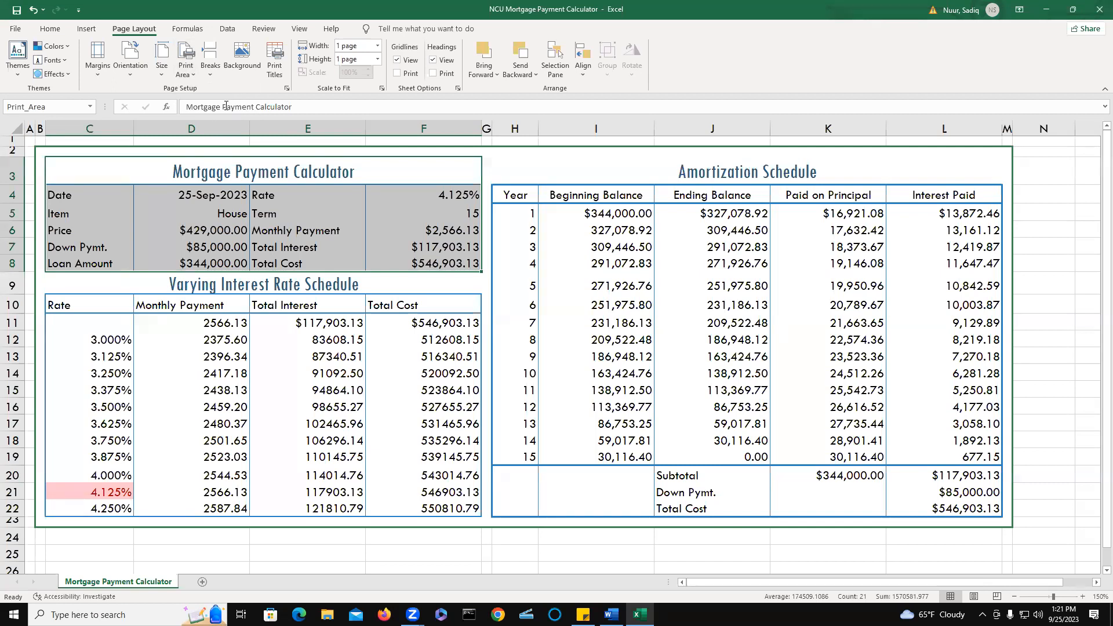
left_click(15, 30)
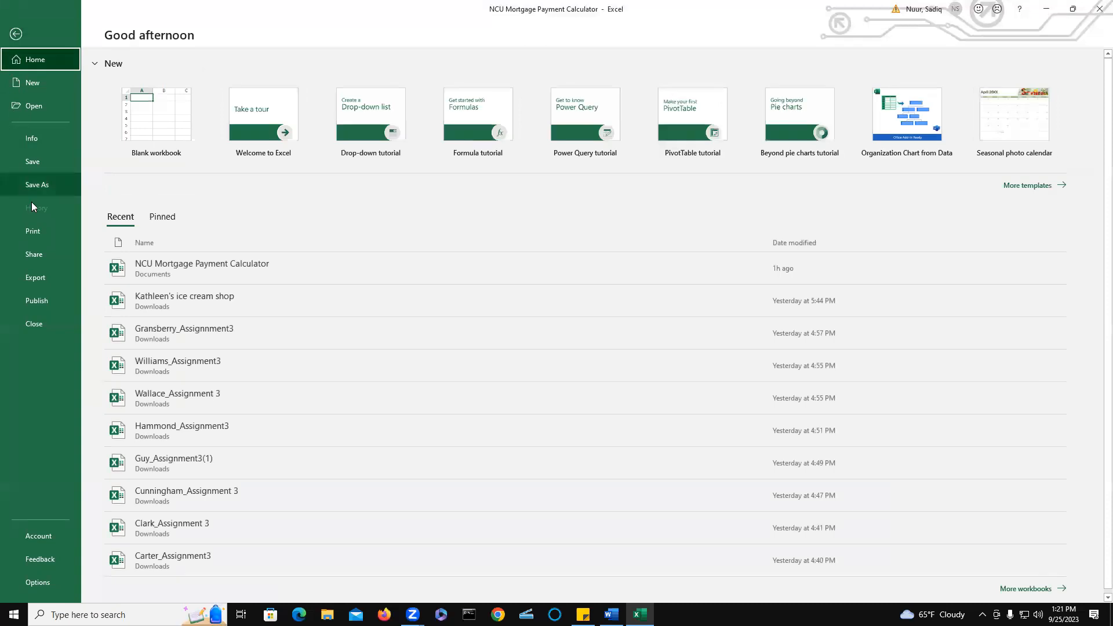
left_click(38, 232)
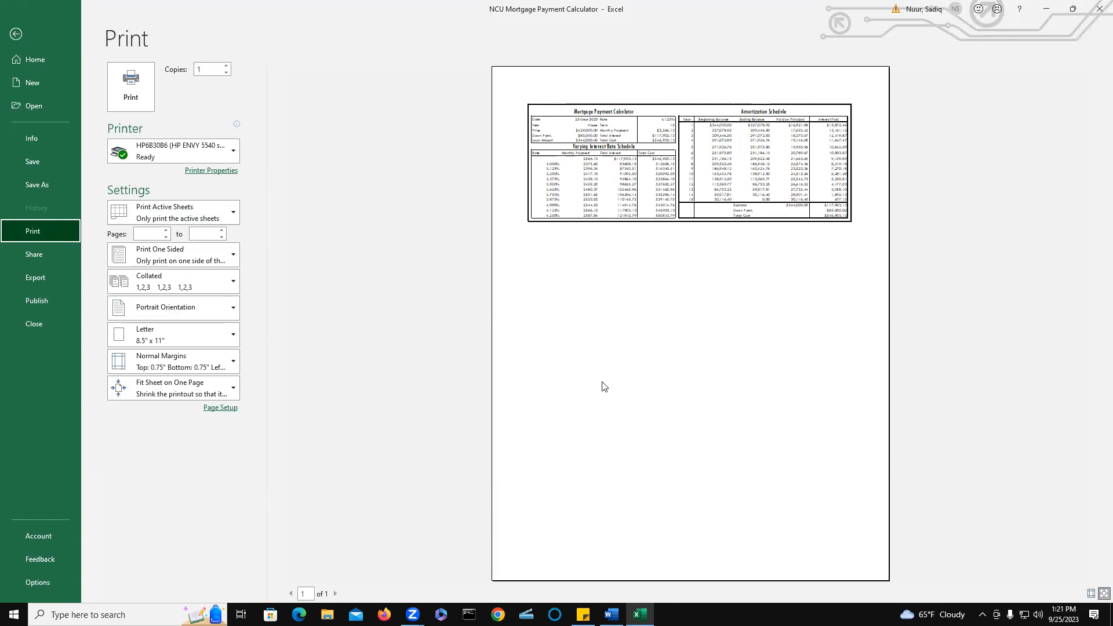
left_click(15, 36)
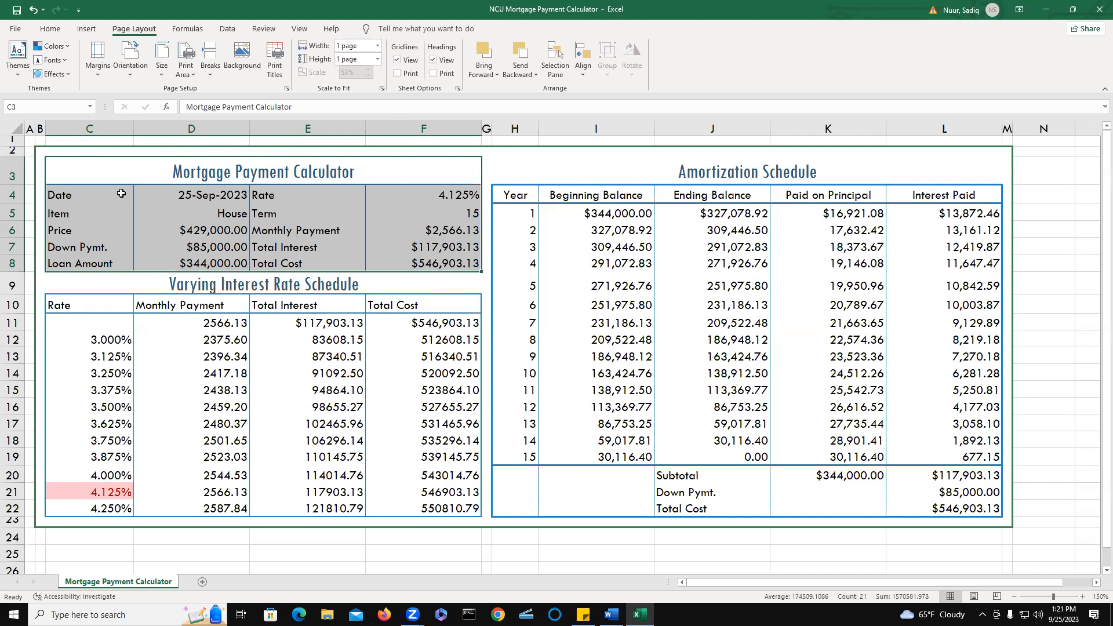
Name the Mortgage Payment Calculator section C3:F8 Mortgage_Payment and reselect the section to check the name.
left_click(65, 164)
left_click_drag(65, 173, 68, 261)
left_click(28, 107)
type("Mortgage_Payment")
key("Return")
left_click(69, 170)
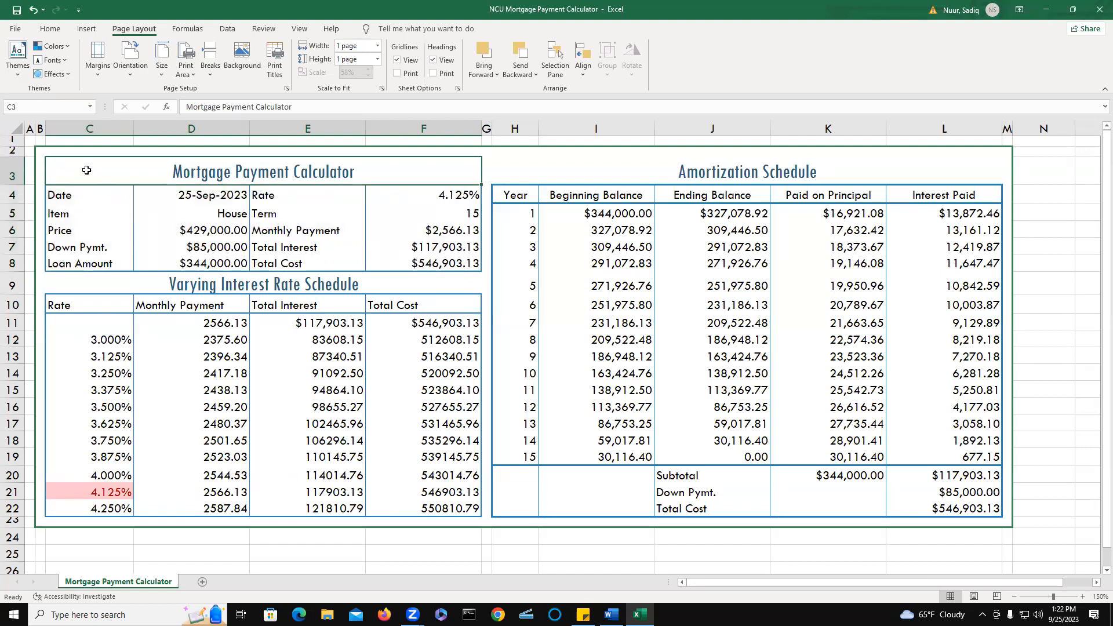
left_click_drag(84, 170, 84, 261)
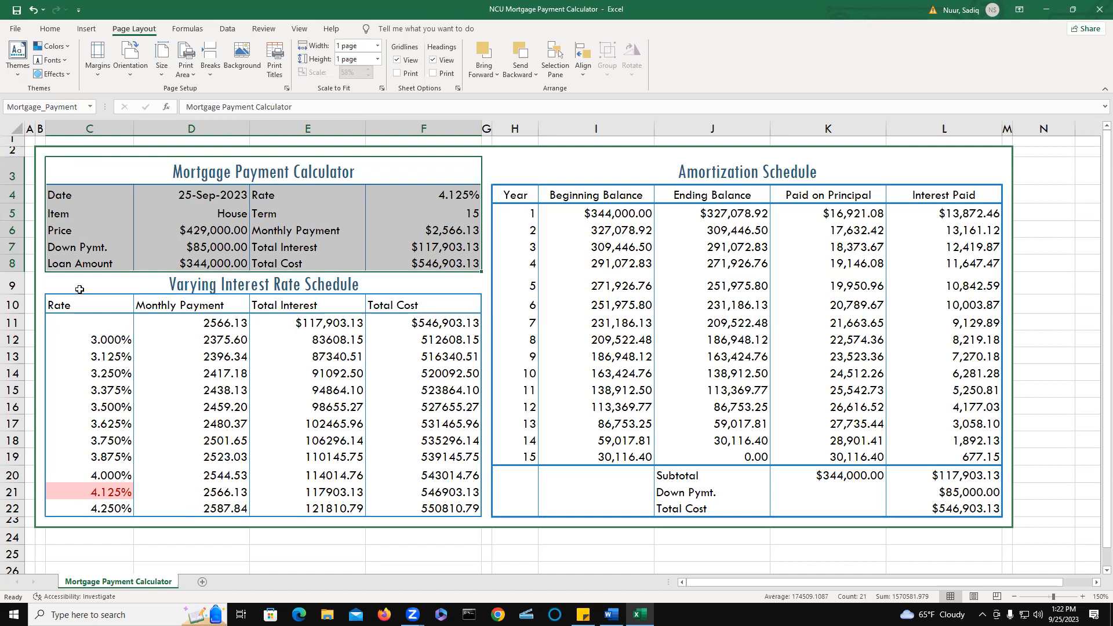
Try to assign a range name to the Varying Interest Rate Schedule section C9:F22.
left_click(80, 289)
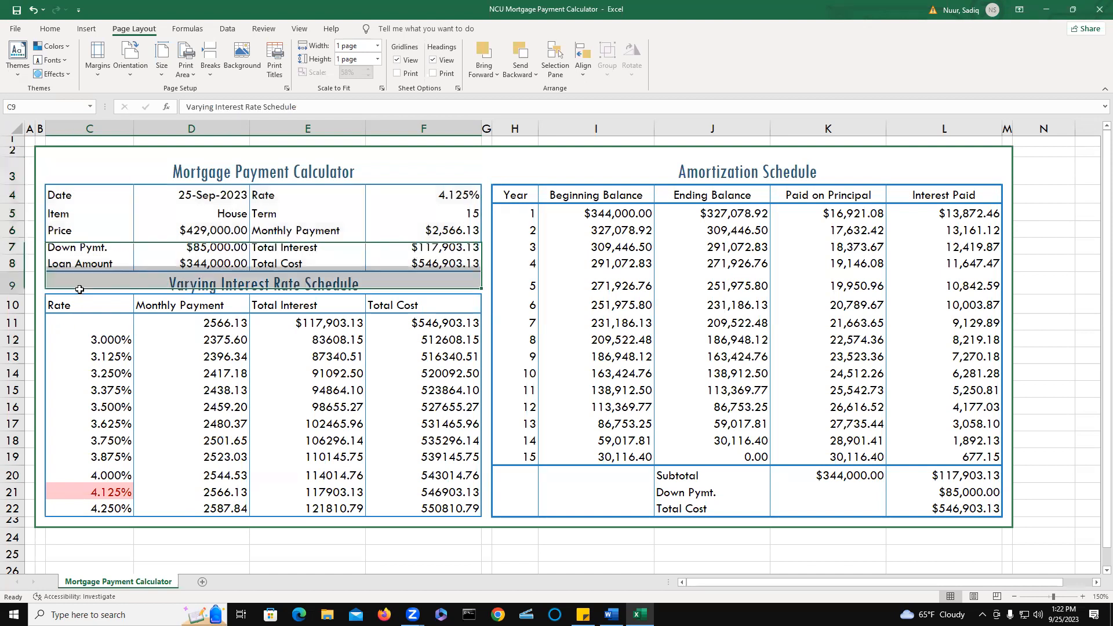
left_click_drag(81, 308, 91, 508)
left_click(21, 109)
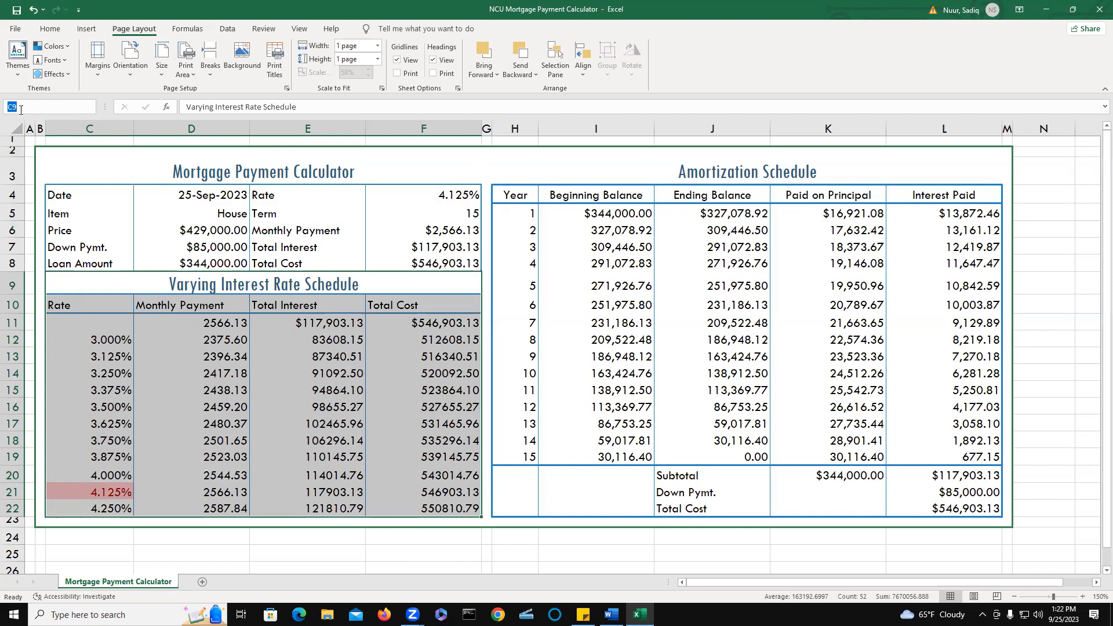
type("Interst")
key("BackSpace")
key("BackSpace")
type("est_Schedule")
key("Return")
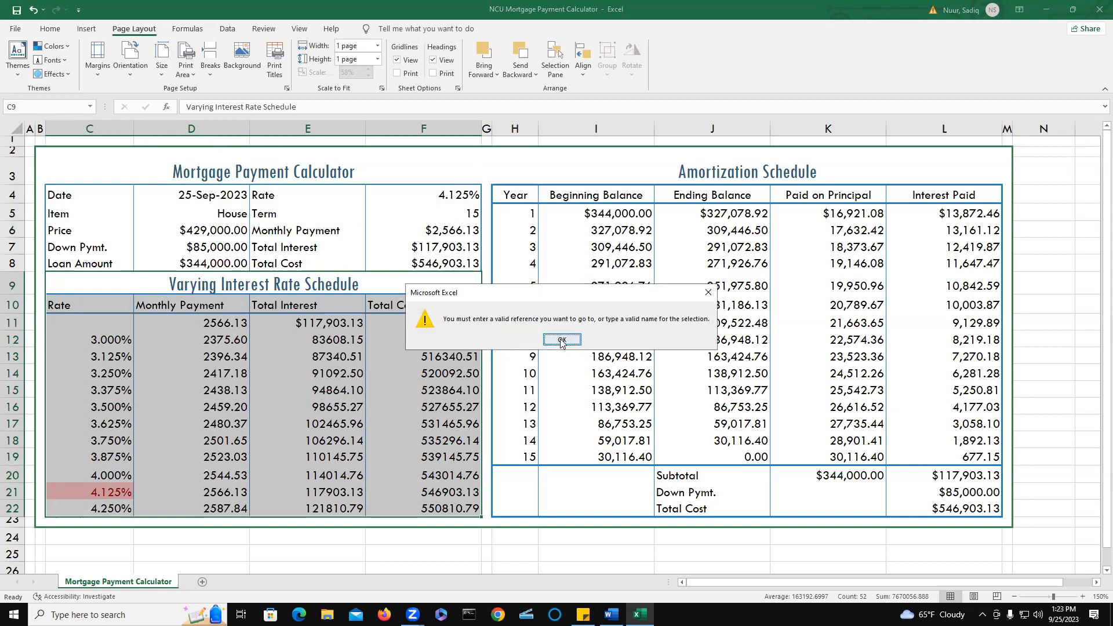
left_click(562, 340)
Name the Varying Interest Rate Schedule section C9:F22 Interest_Schedule.
left_click(89, 286)
left_click_drag(88, 285, 88, 504)
left_click(25, 108)
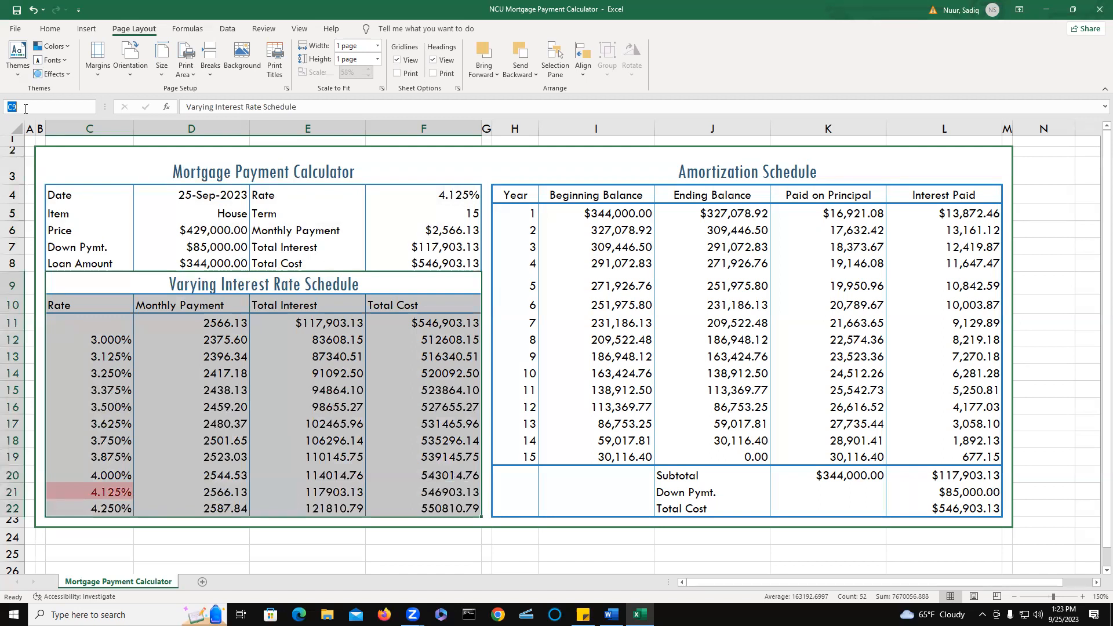
type("Interest_Schedule")
key("Return")
Name the Amortization Schedule section H3:L22 Financial_Tools.
left_click(516, 195)
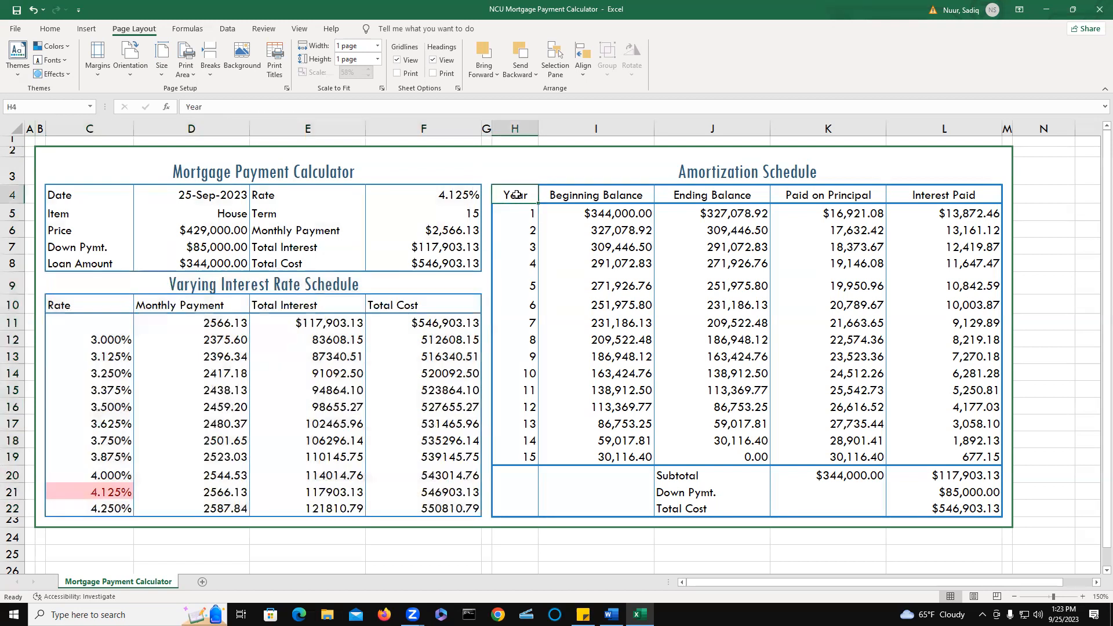
left_click(519, 172)
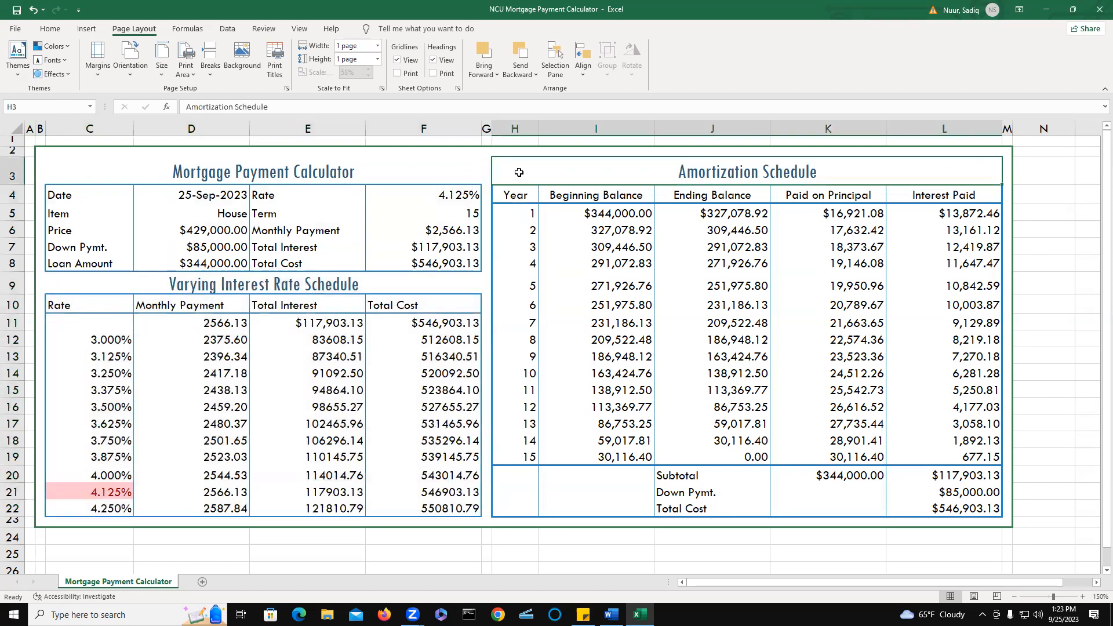
left_click_drag(519, 172, 534, 274)
left_click_drag(566, 442, 580, 512)
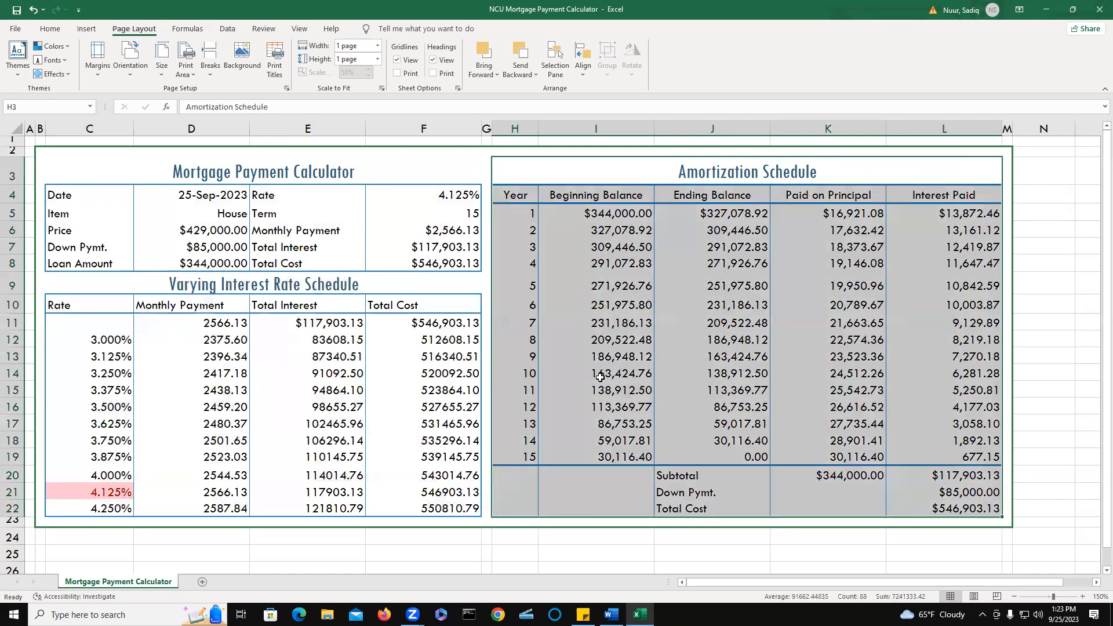
left_click(34, 107)
type("Financial_Tools")
key("Return")
Go to the named cell Monthly_Payment, and select the named range Mortgage_Payment.
left_click(594, 551)
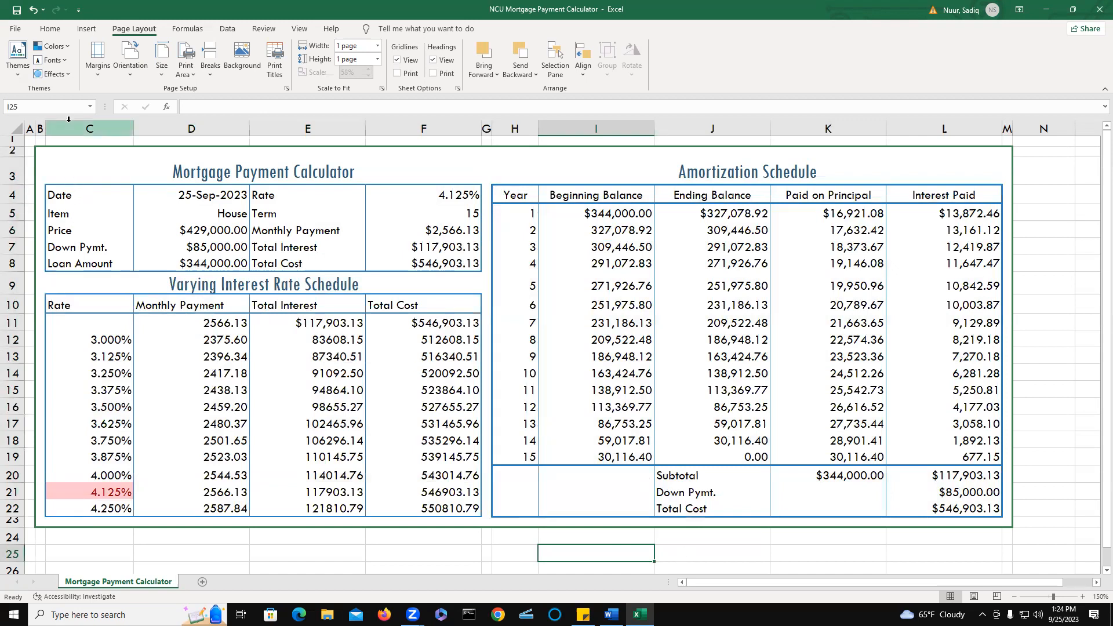
left_click(90, 106)
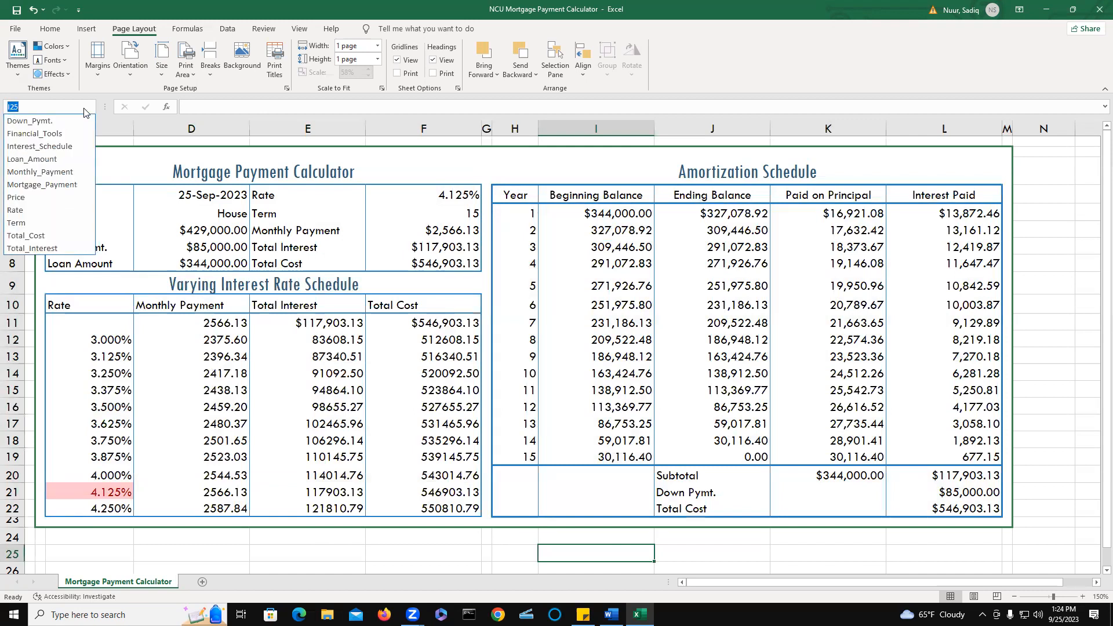
left_click(64, 172)
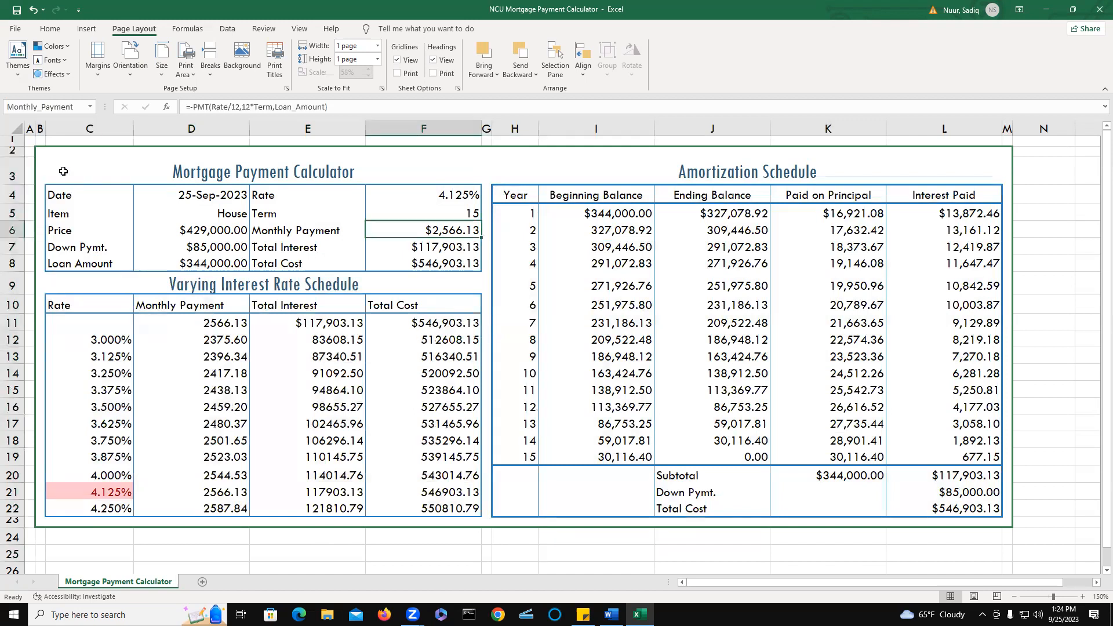
left_click(90, 106)
left_click(64, 185)
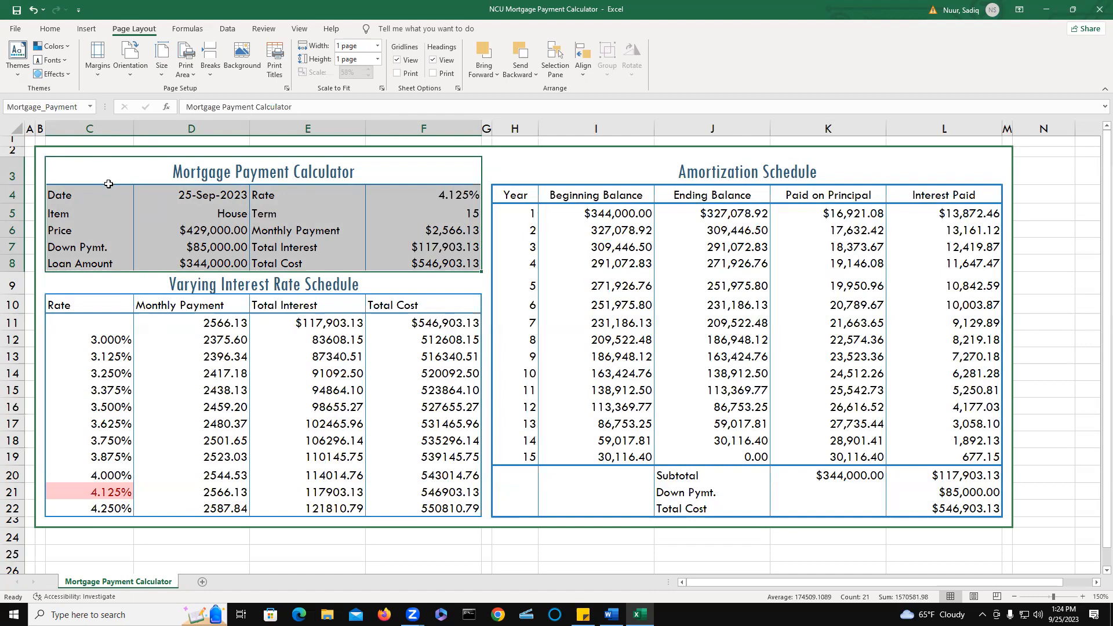
Set the printout to Print Selection, preview the Mortgage_Payment range, and return to the worksheet.
left_click(14, 34)
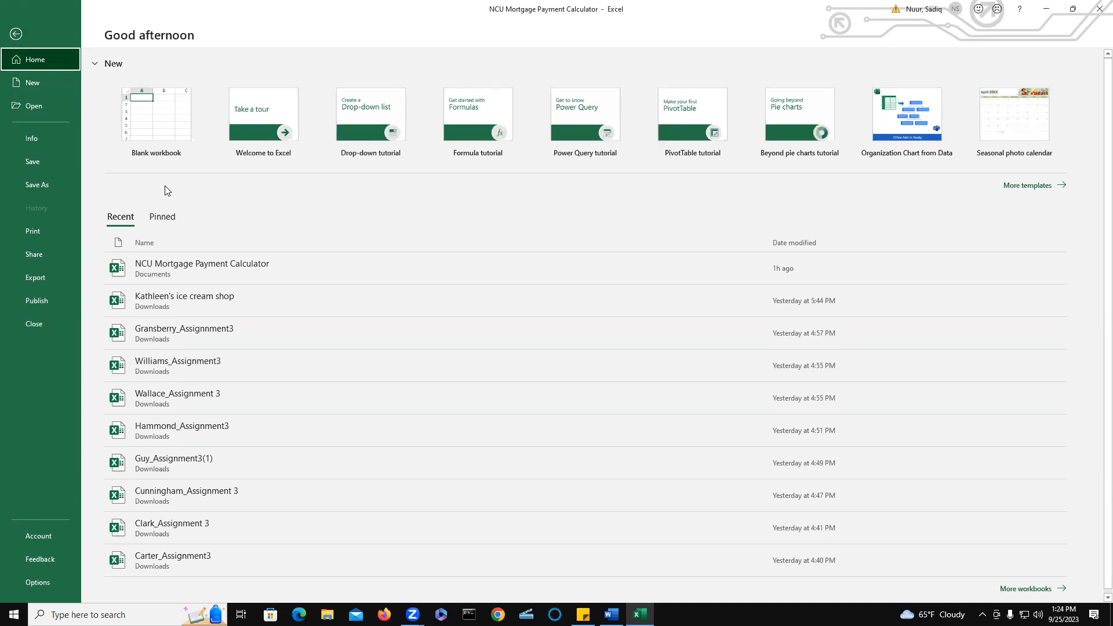
left_click(33, 231)
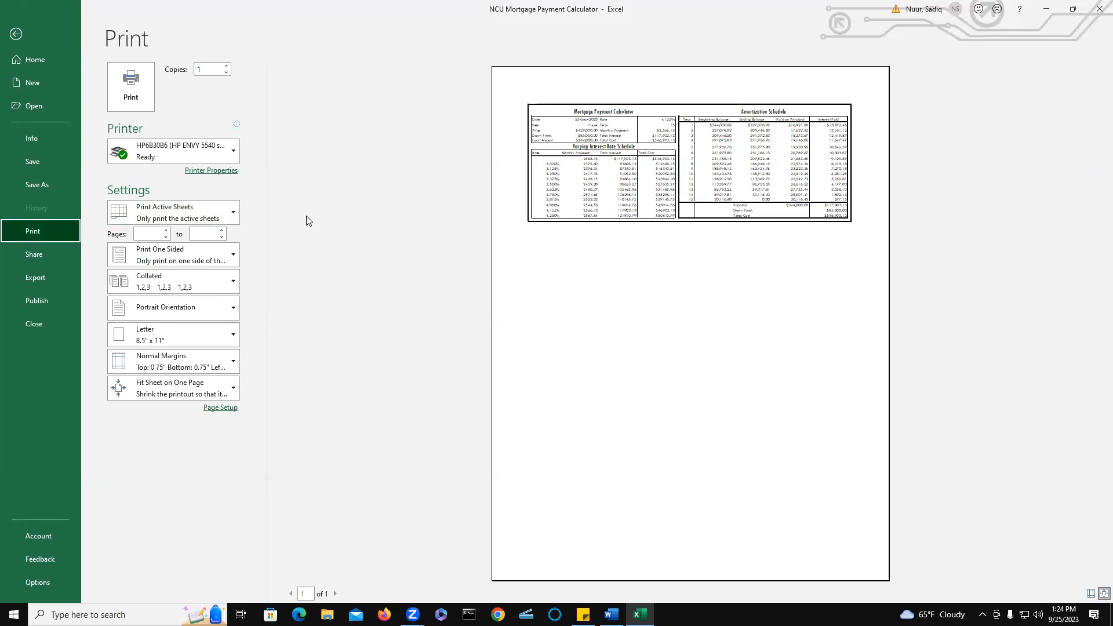
left_click(232, 214)
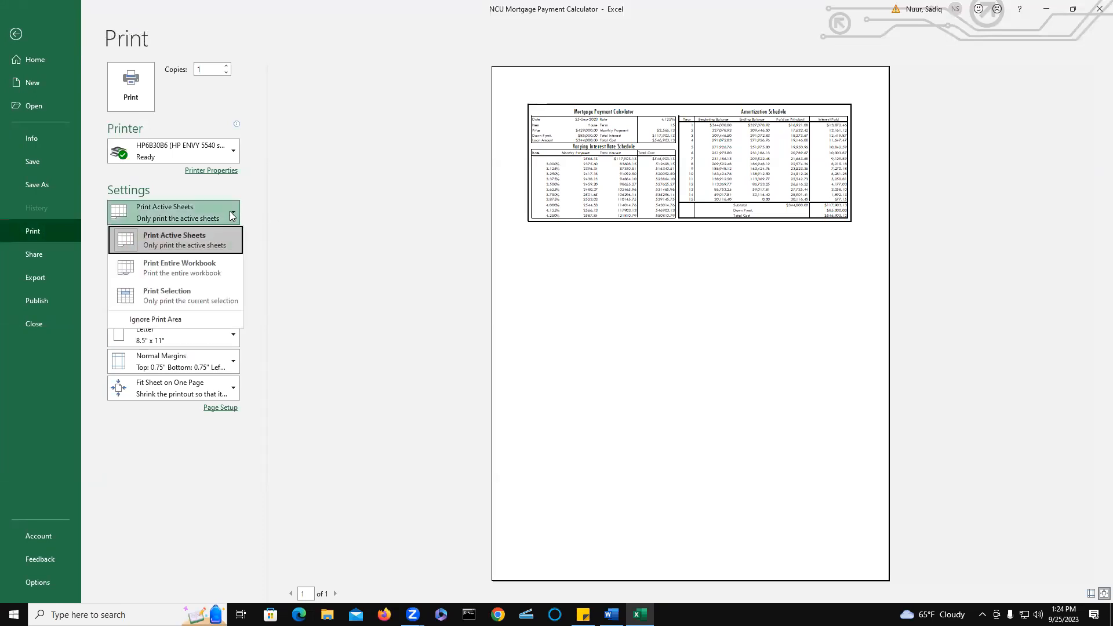
left_click(196, 296)
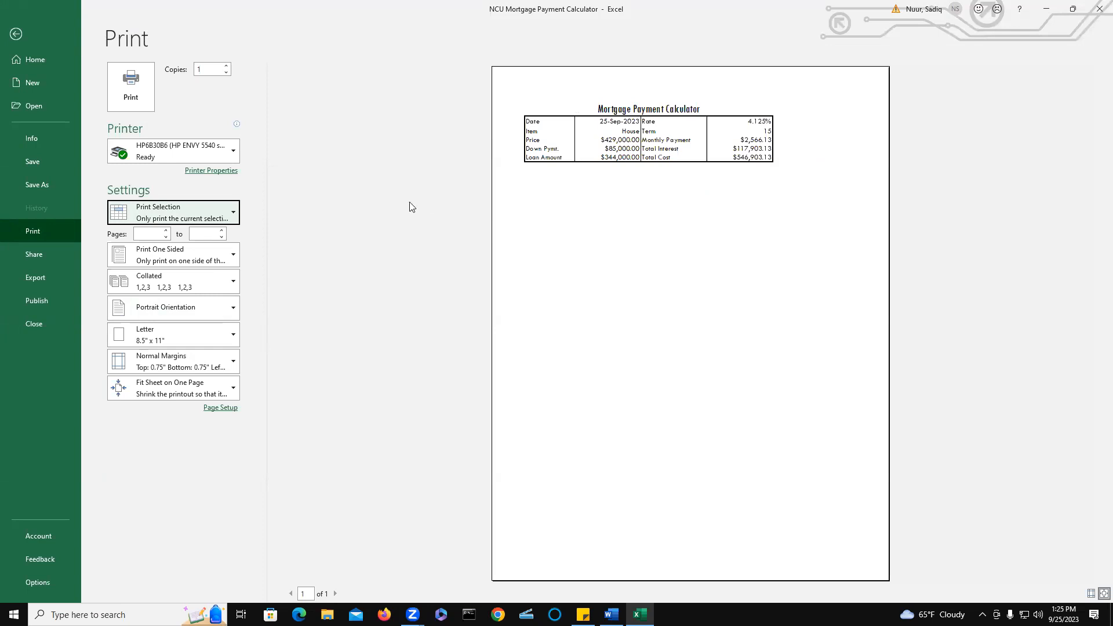
left_click(13, 35)
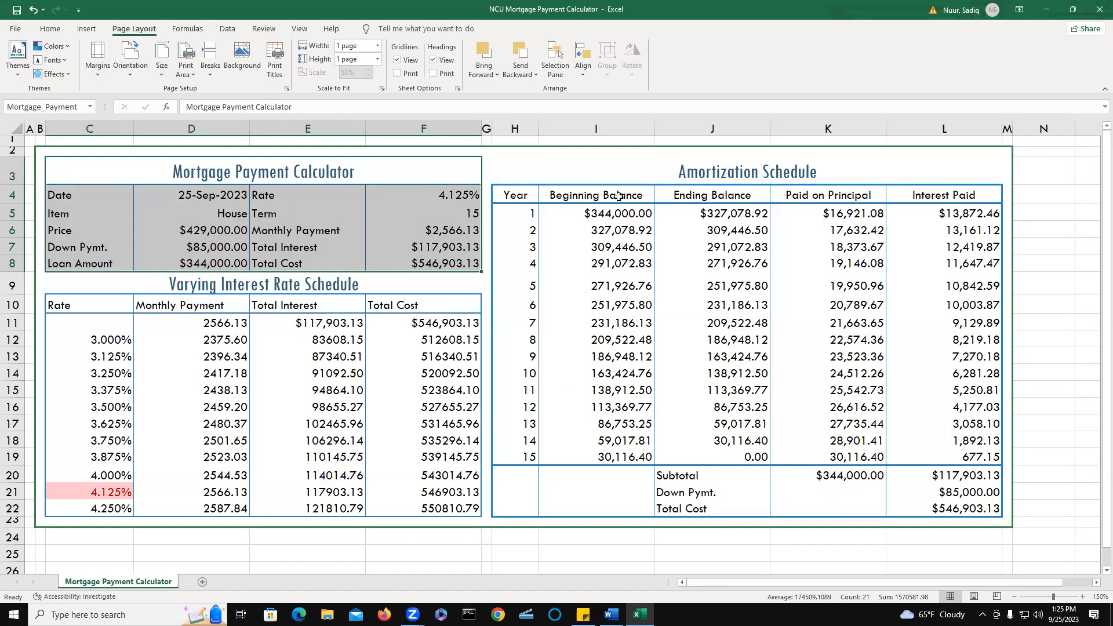
Select the named range Financial_Tools, preview its printout, and return to the worksheet.
left_click(89, 108)
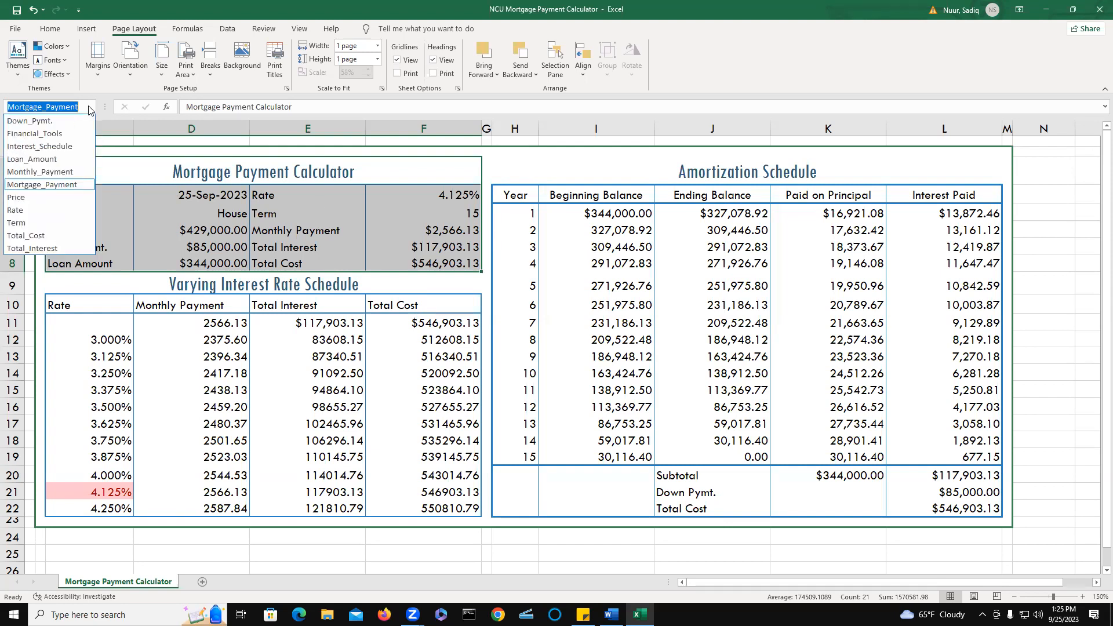
left_click(57, 136)
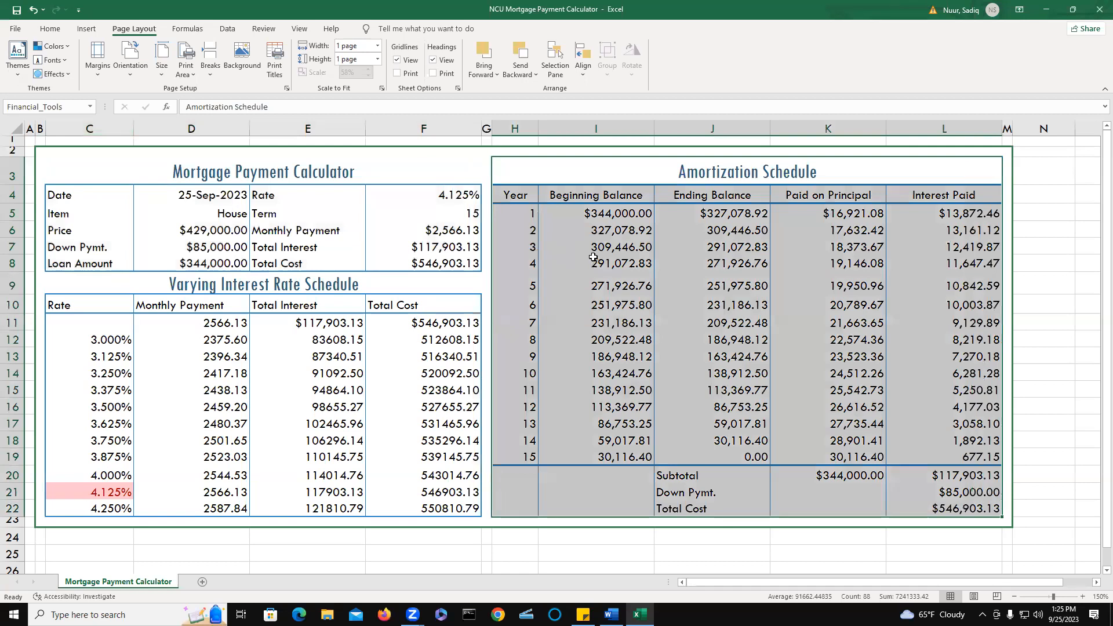
left_click(11, 26)
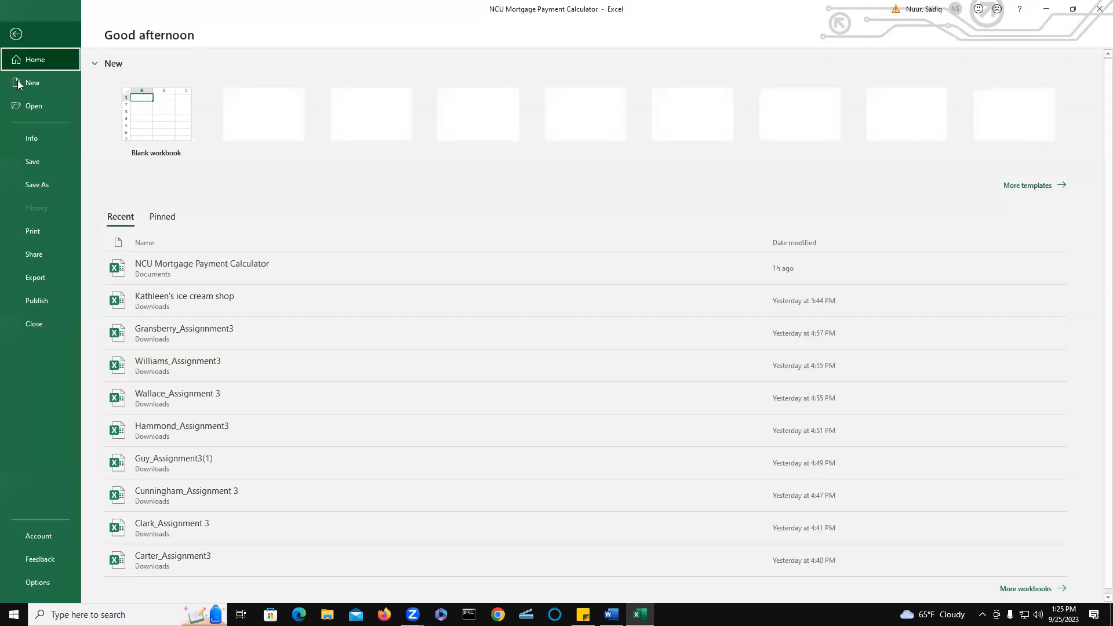
left_click(41, 230)
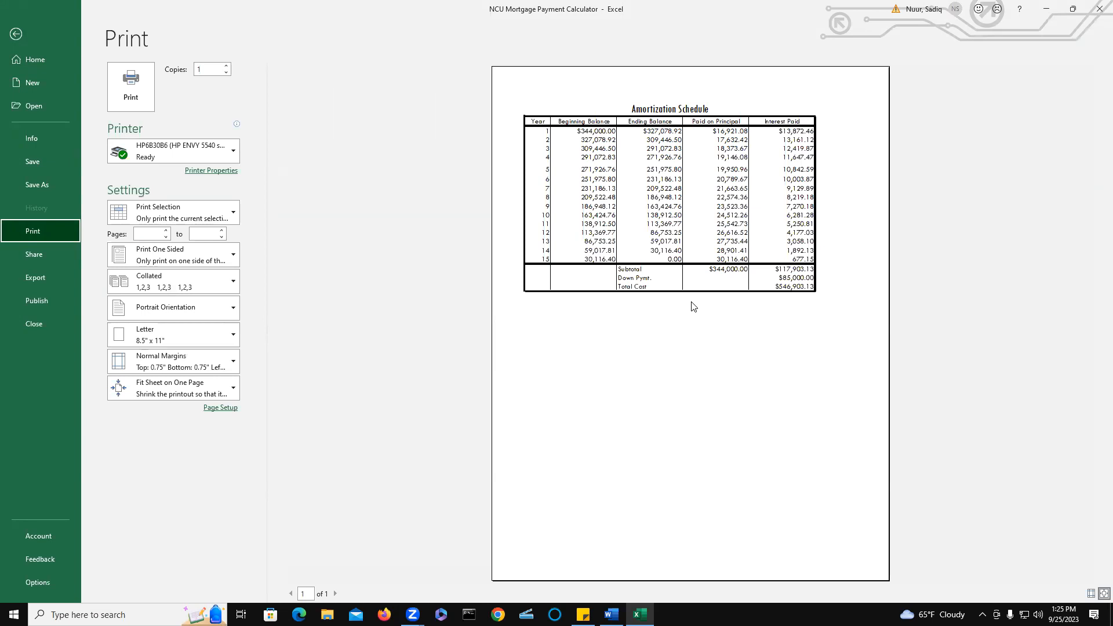
left_click(17, 34)
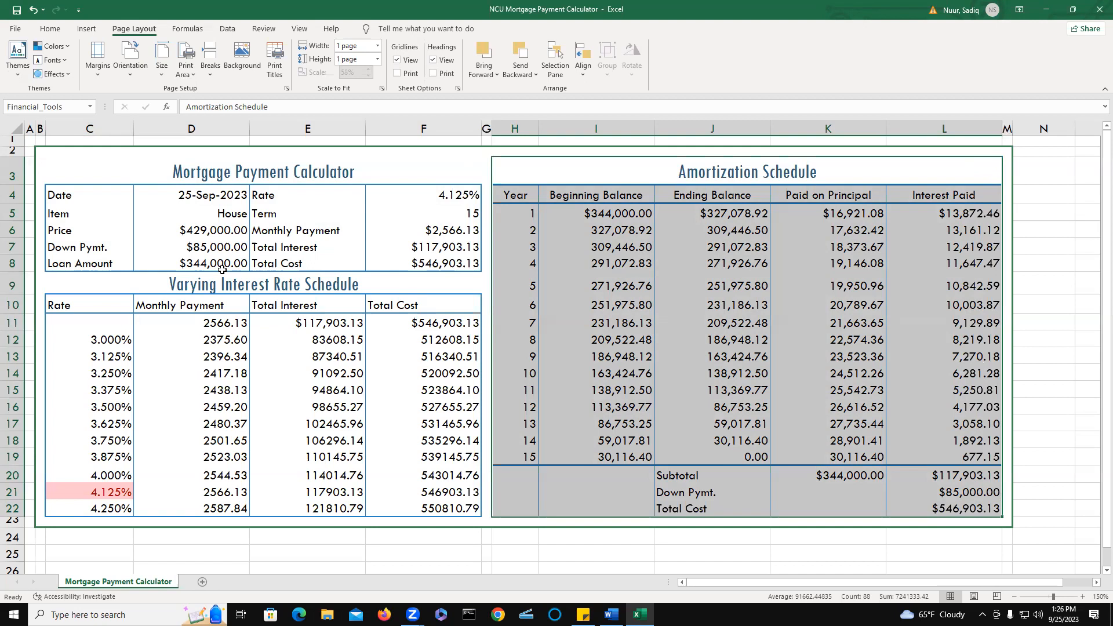
left_click(192, 215)
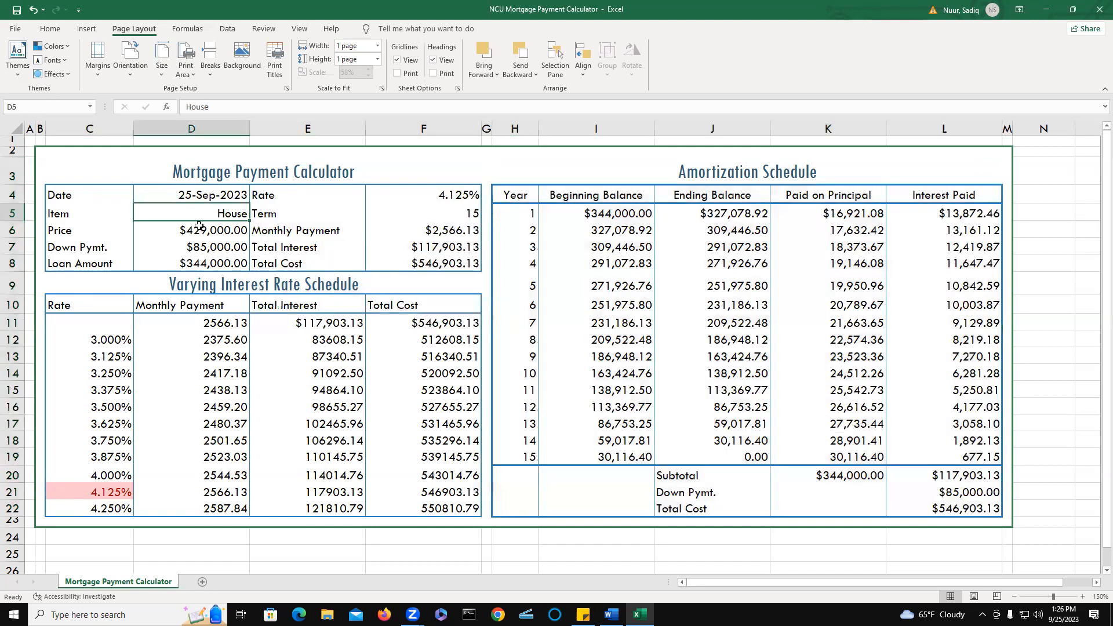
left_click(198, 236)
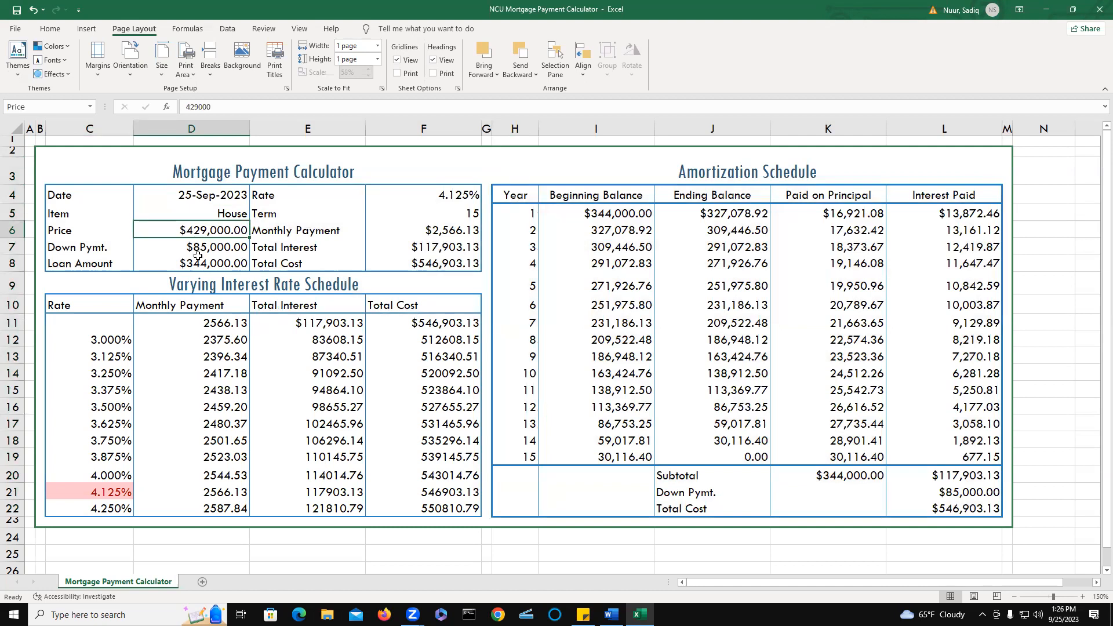
left_click(197, 259)
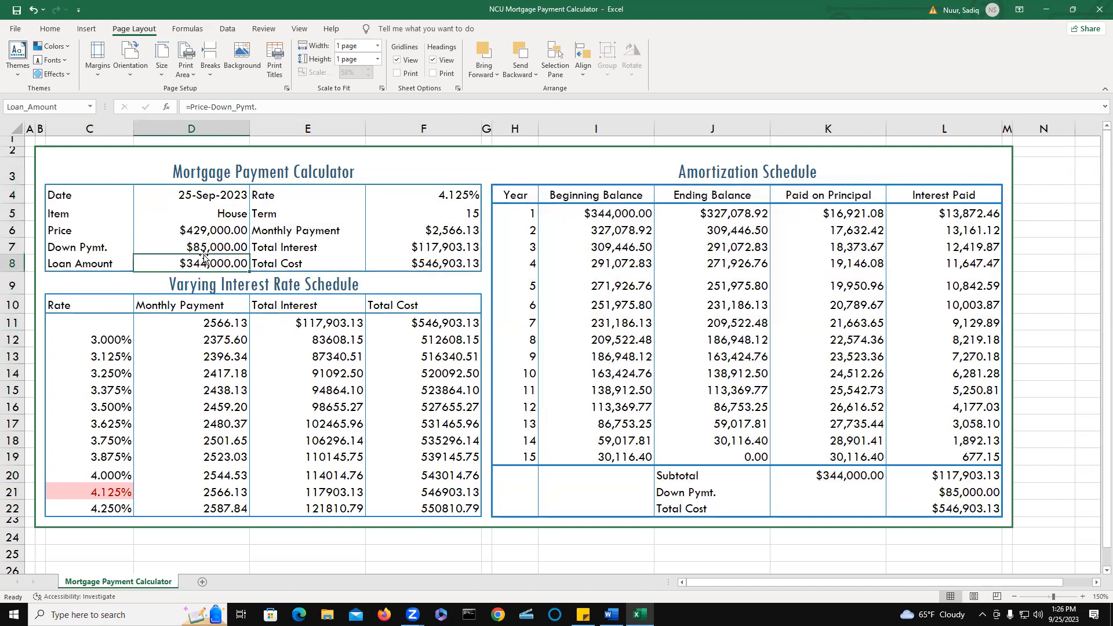
left_click(457, 221)
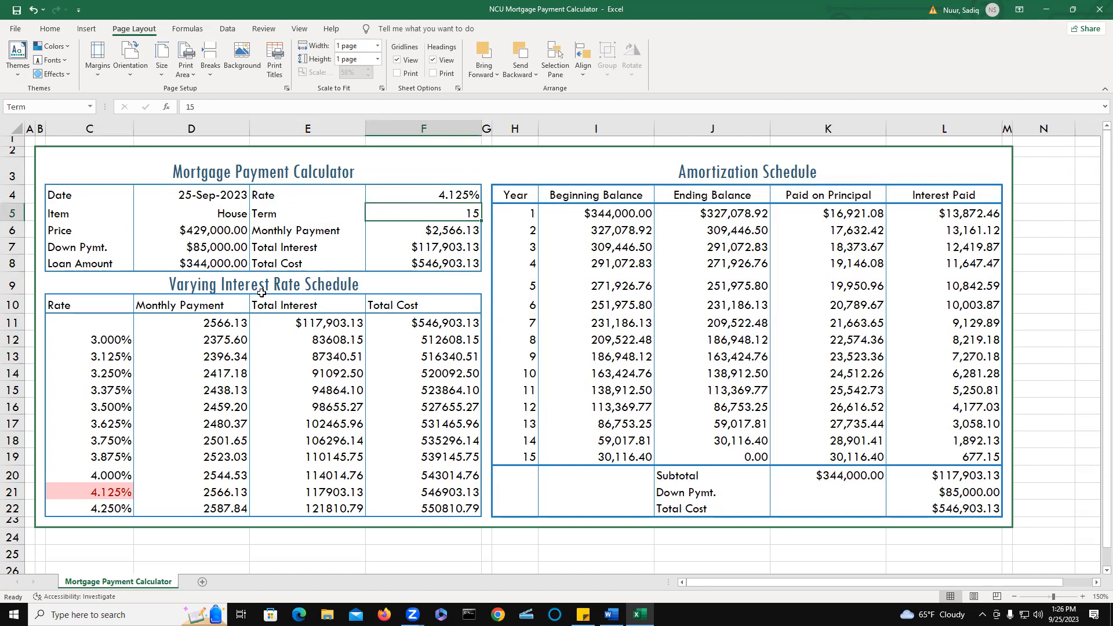
Unlock the input cells D5:D7 and F4:F5 together in their cell protection format.
left_click(187, 210)
left_click_drag(187, 210, 189, 241)
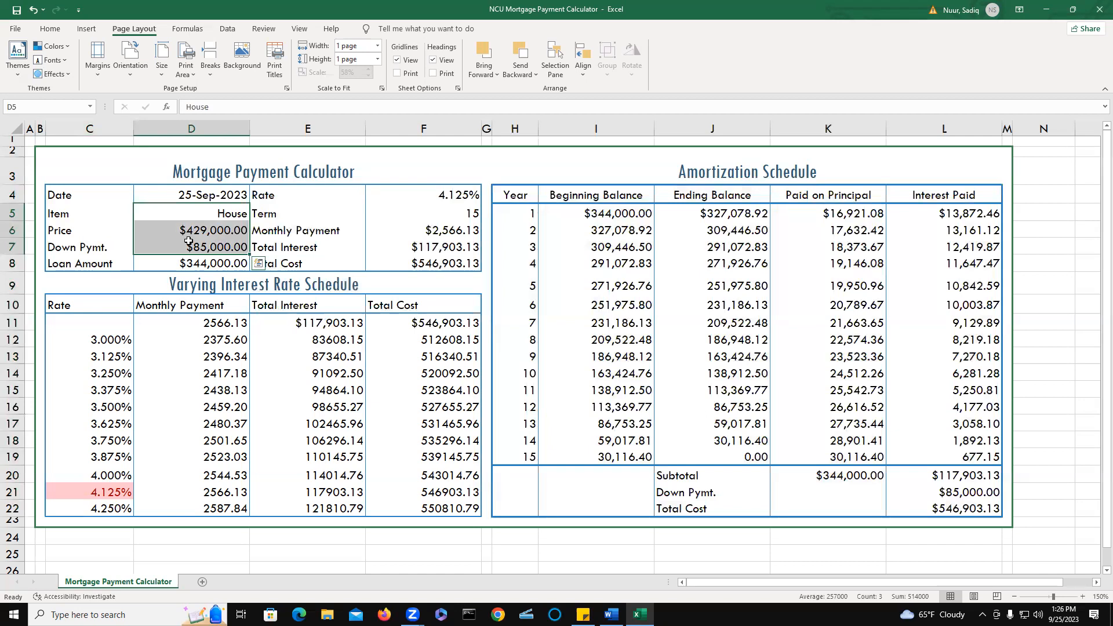
left_click(445, 196, "ctrl")
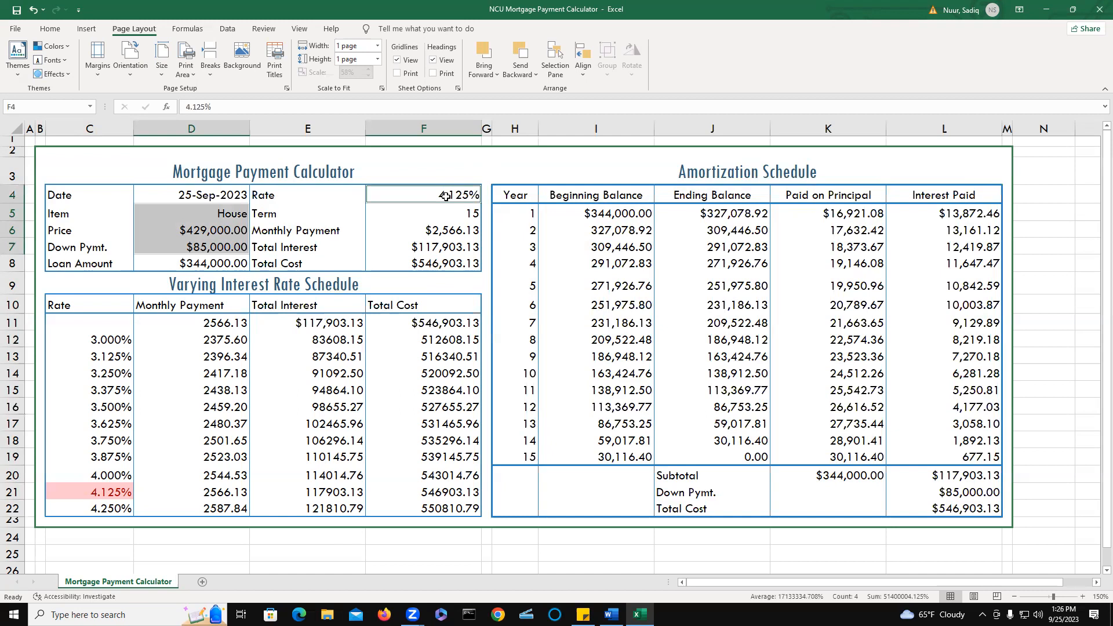
left_click(445, 215, "shift")
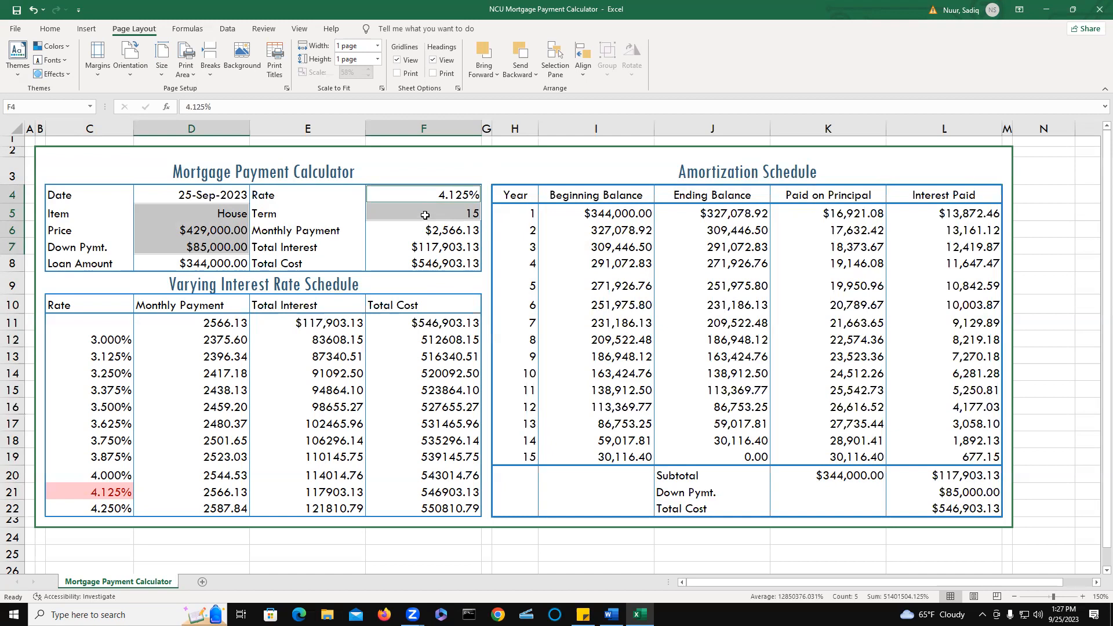
right_click(425, 218)
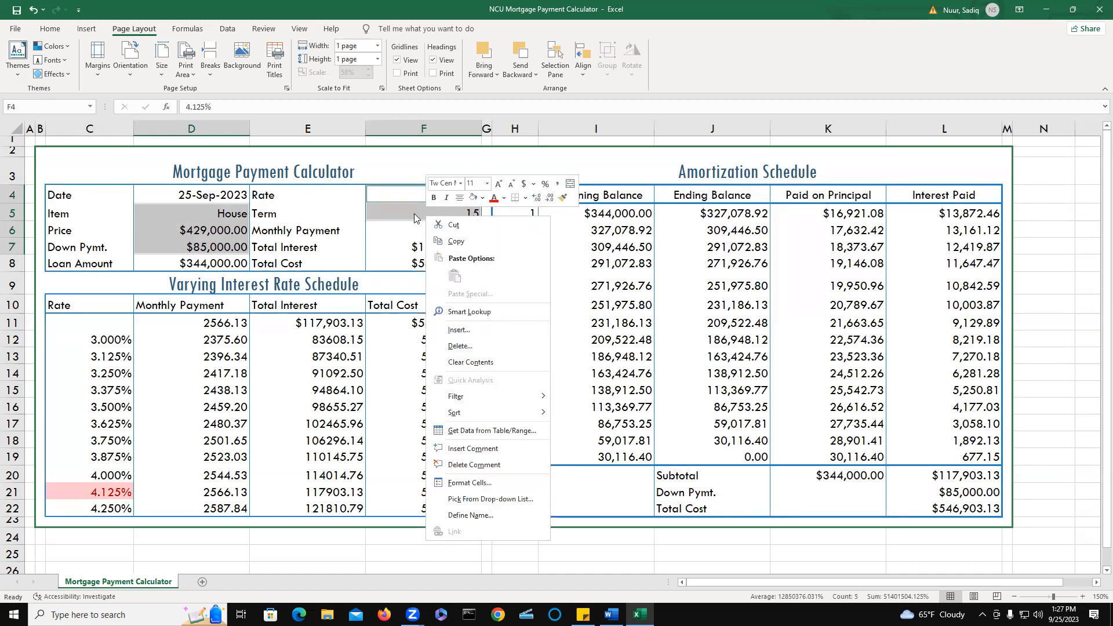
left_click(483, 483)
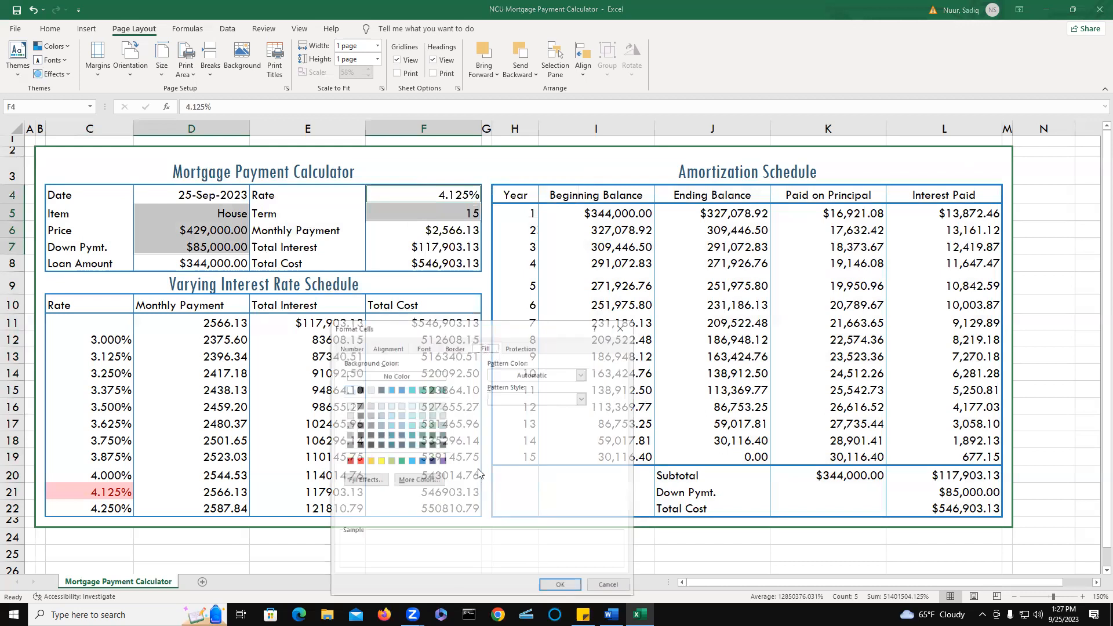
left_click_drag(474, 324, 411, 108)
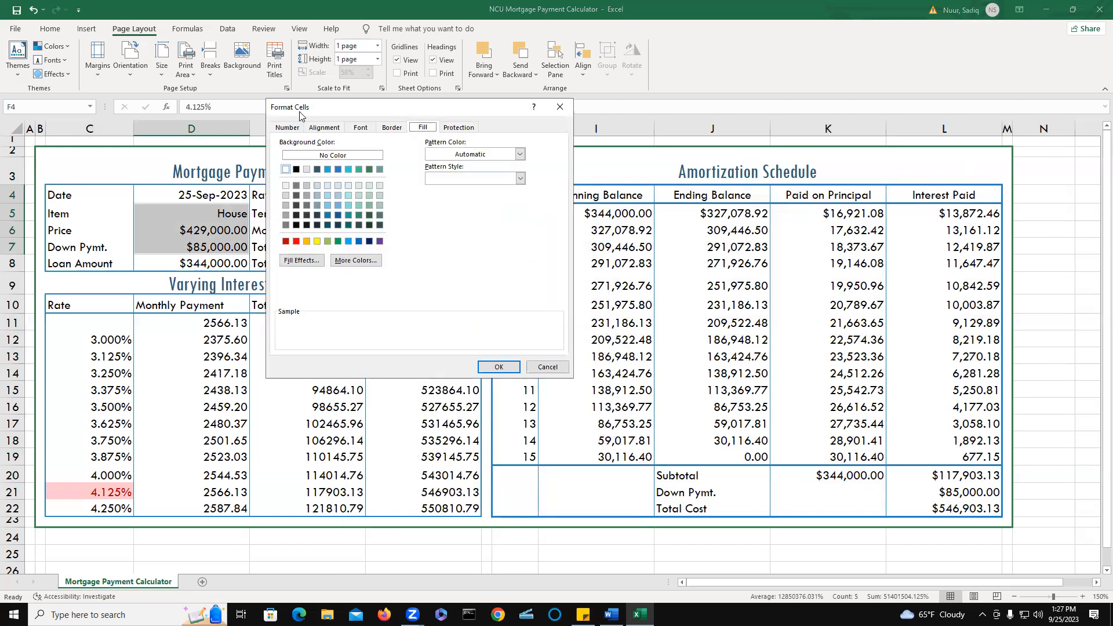
left_click(464, 129)
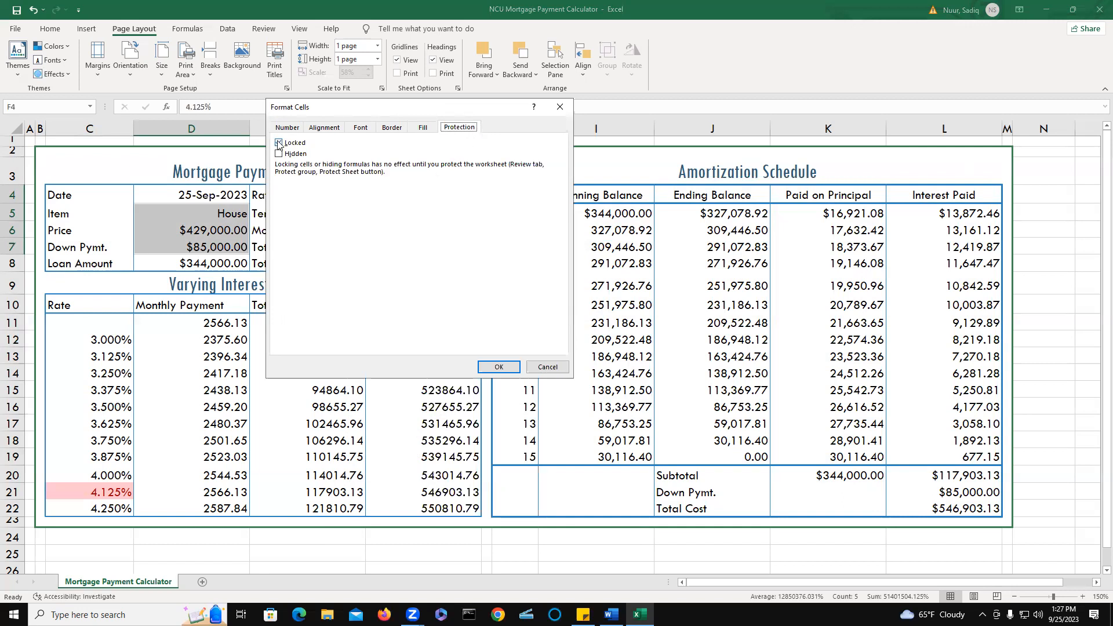
left_click(279, 144)
left_click(499, 368)
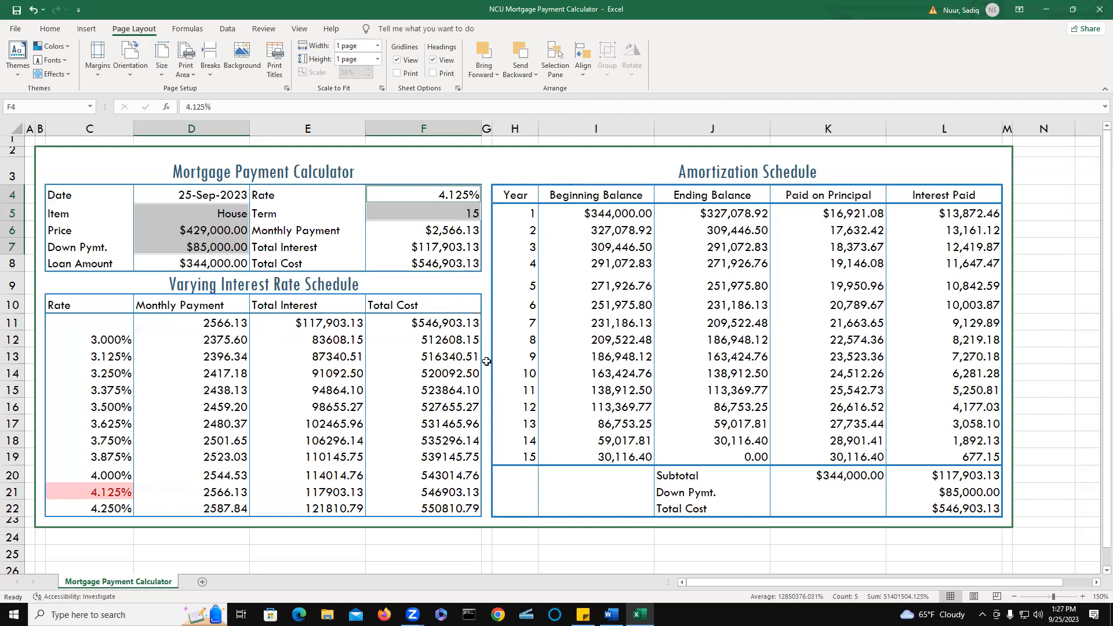
Protect the worksheet without a password, allowing only the selection of locked and unlocked cells.
left_click(383, 386)
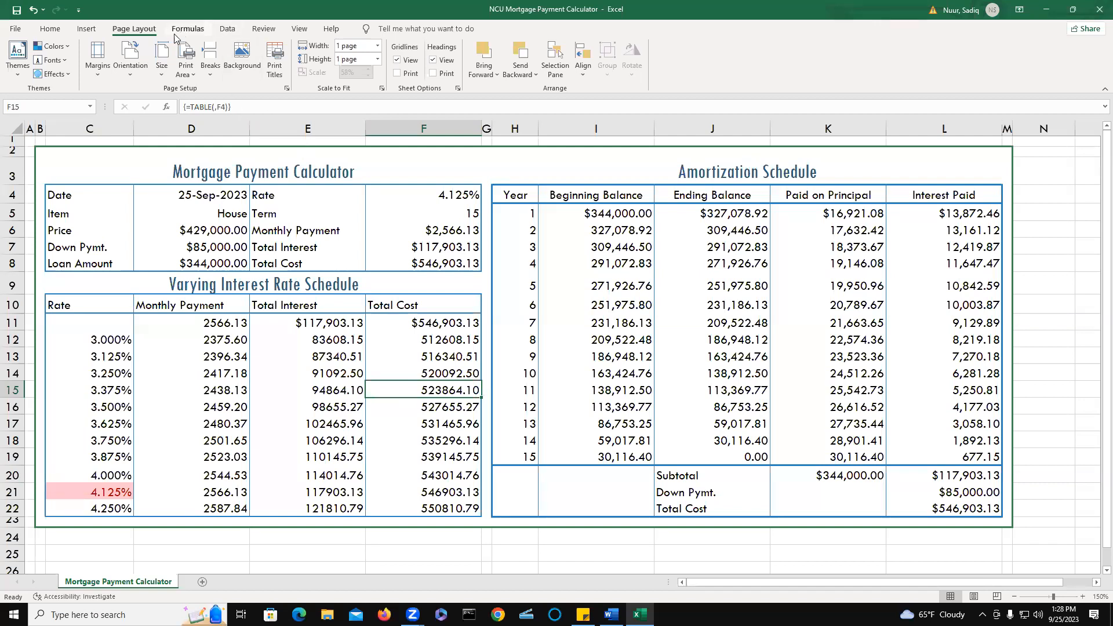
left_click(263, 29)
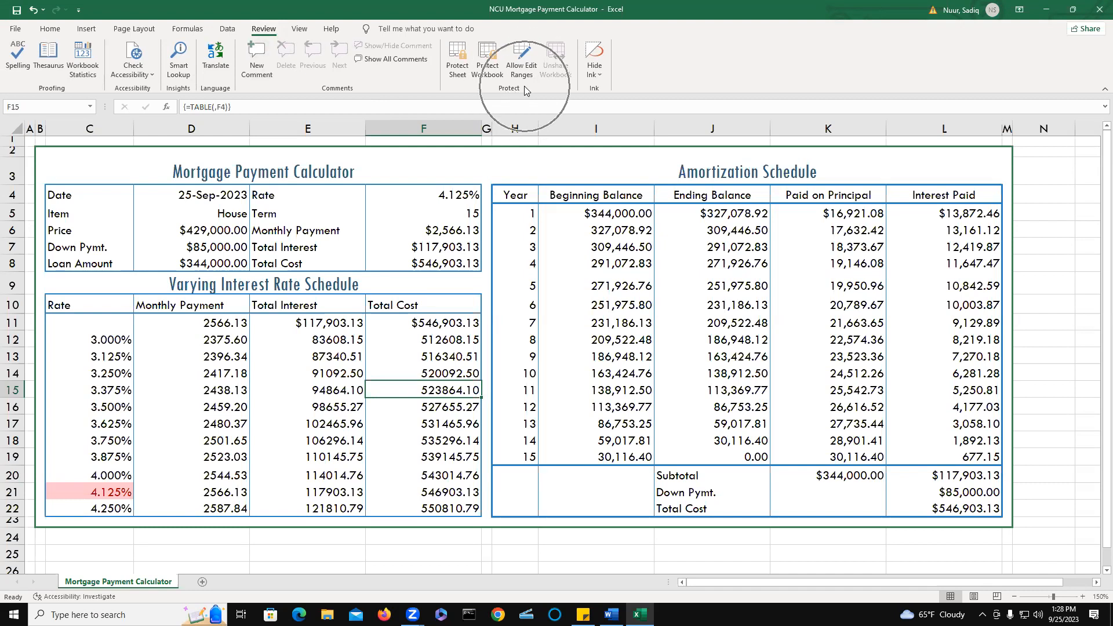
left_click(457, 55)
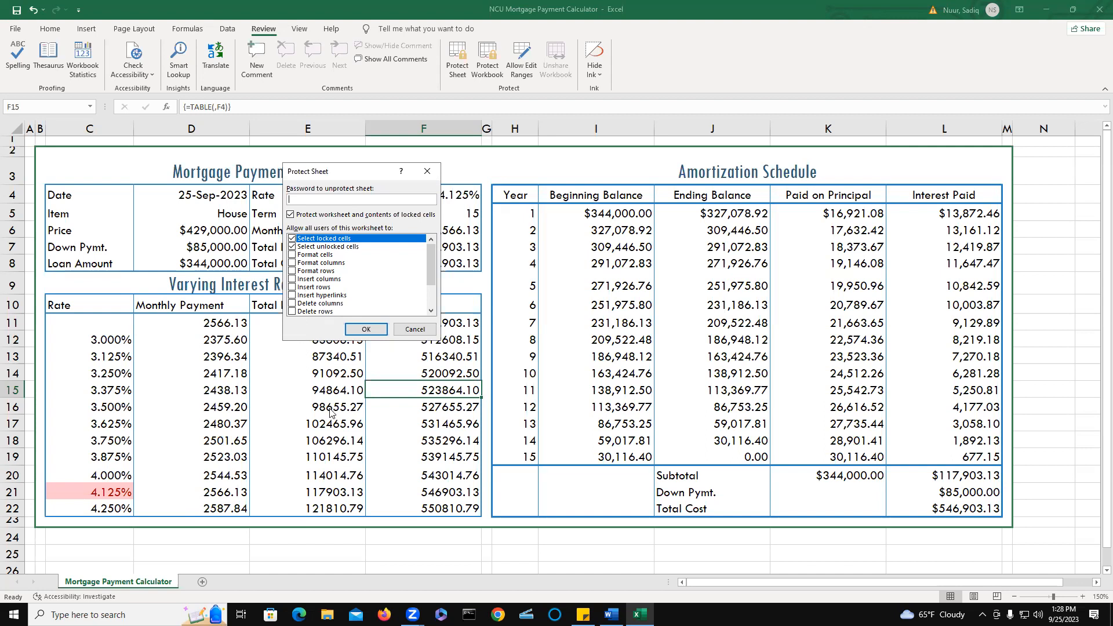
left_click(366, 329)
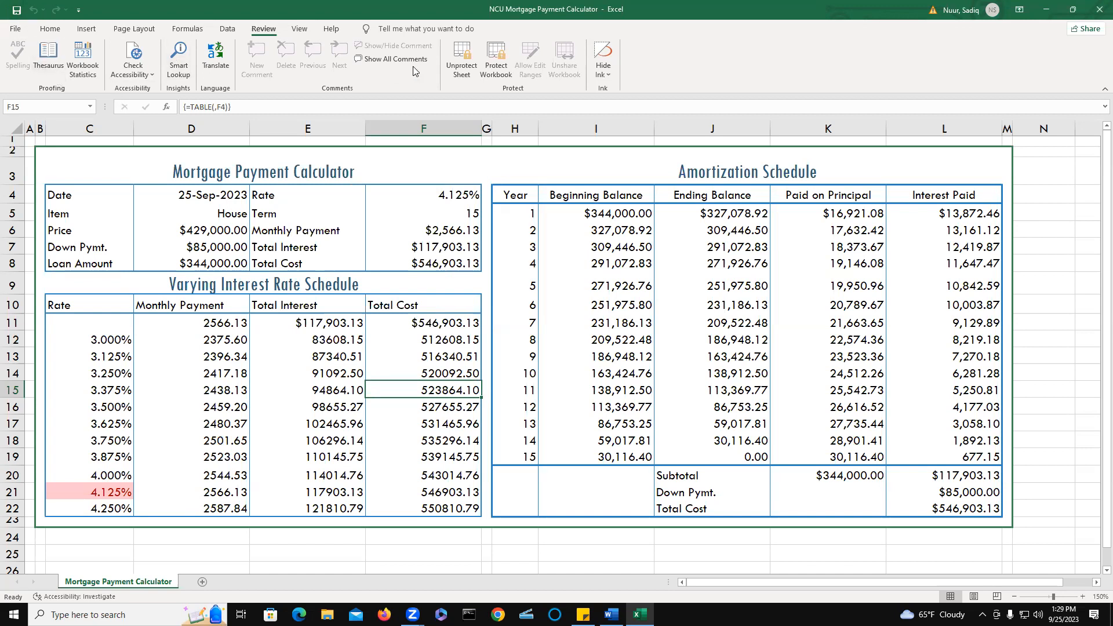
Test the sheet protection by trying to edit the Monthly Payment result, Ending Balance cell J9 and rate schedule cell D17.
left_click(426, 233)
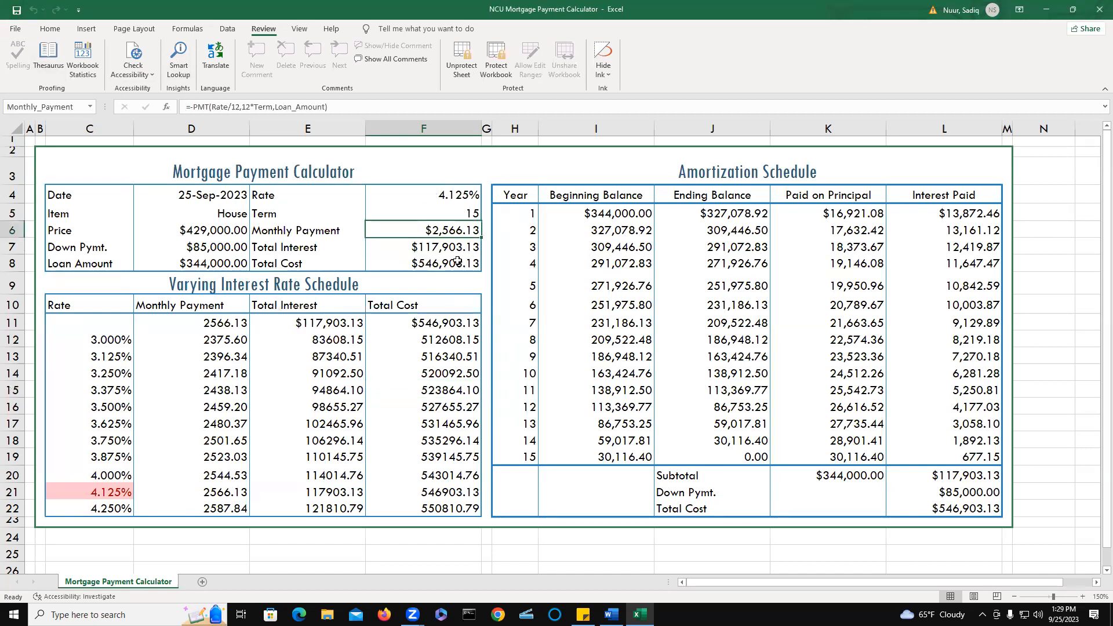
double_click(457, 261)
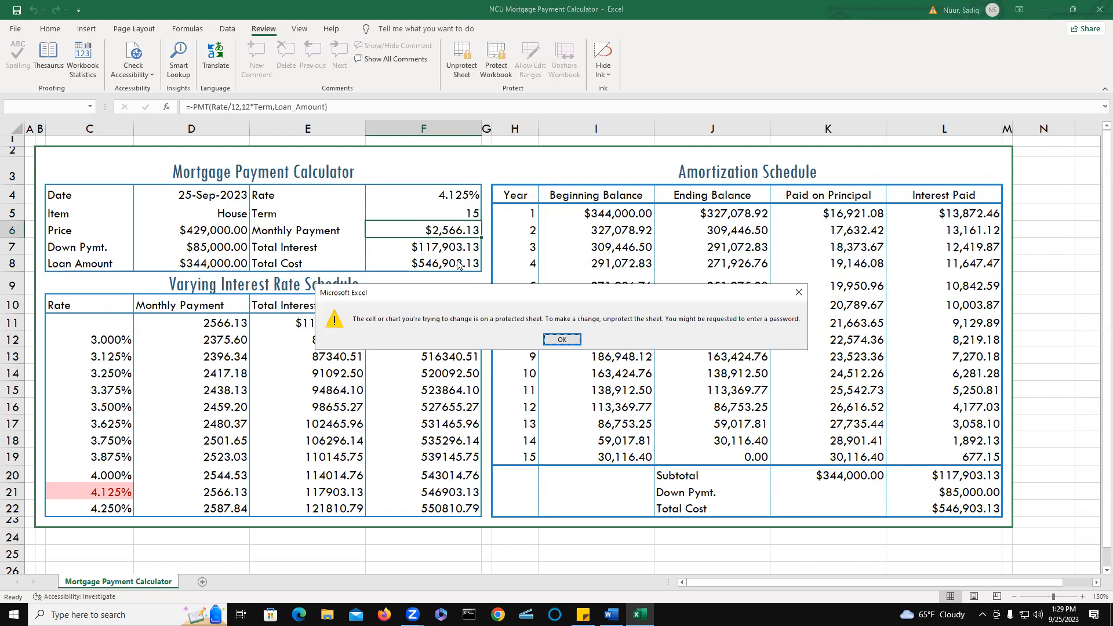
left_click(562, 340)
left_click(739, 288)
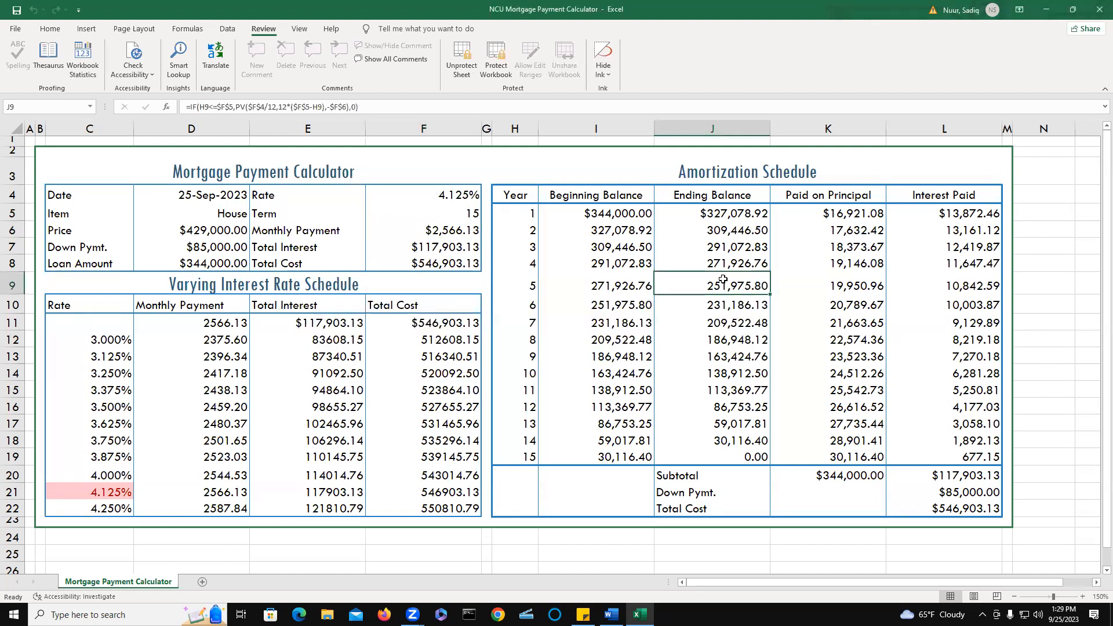
double_click(723, 283)
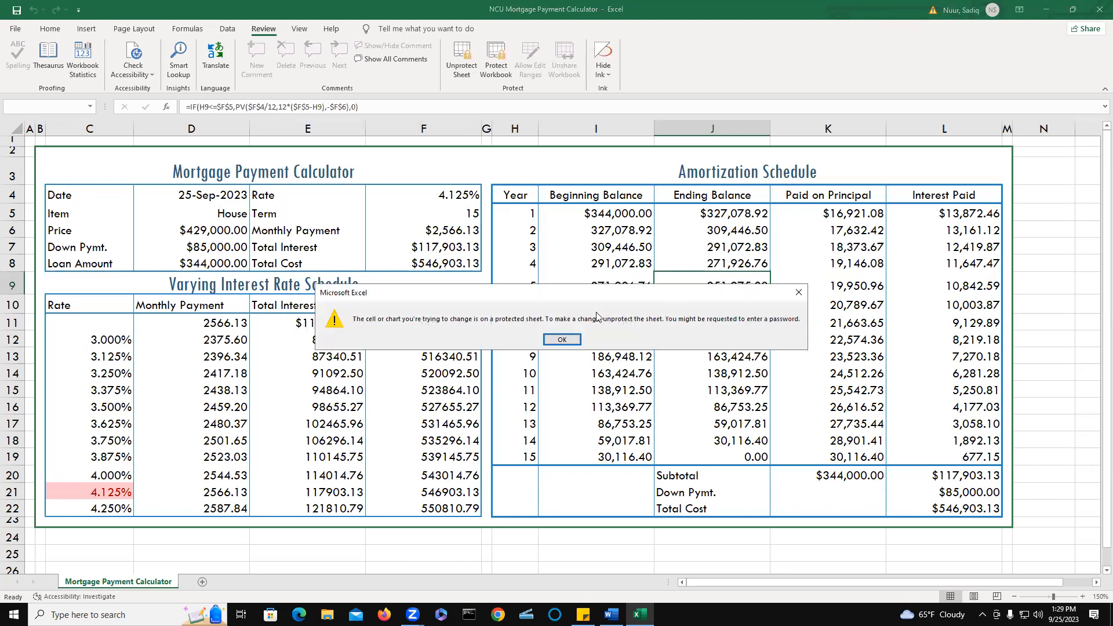
left_click(560, 341)
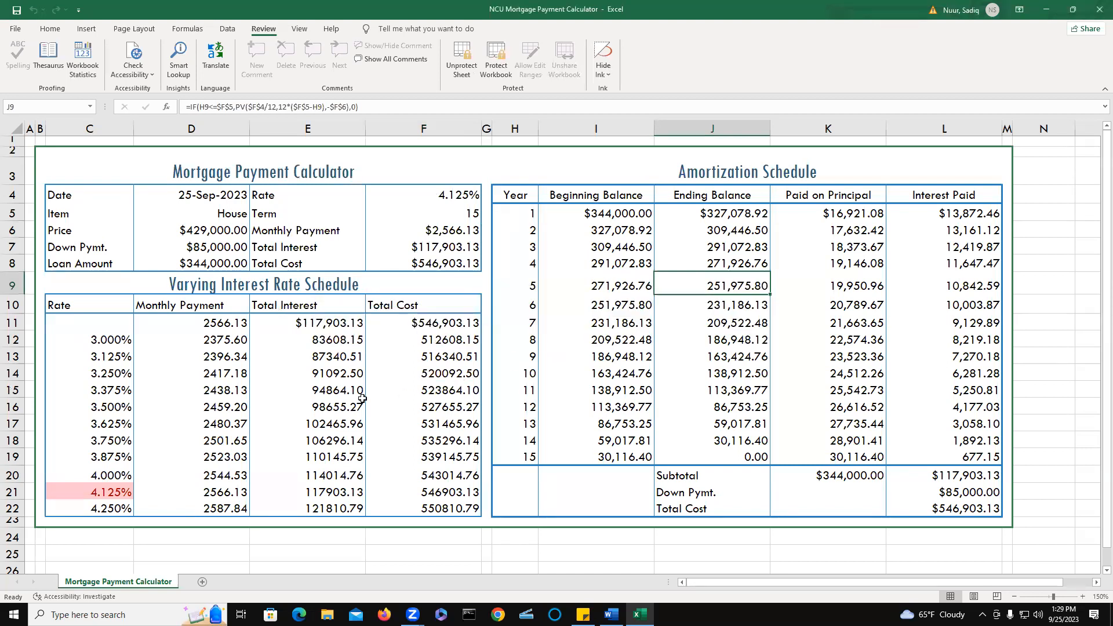
left_click(230, 424)
double_click(230, 424)
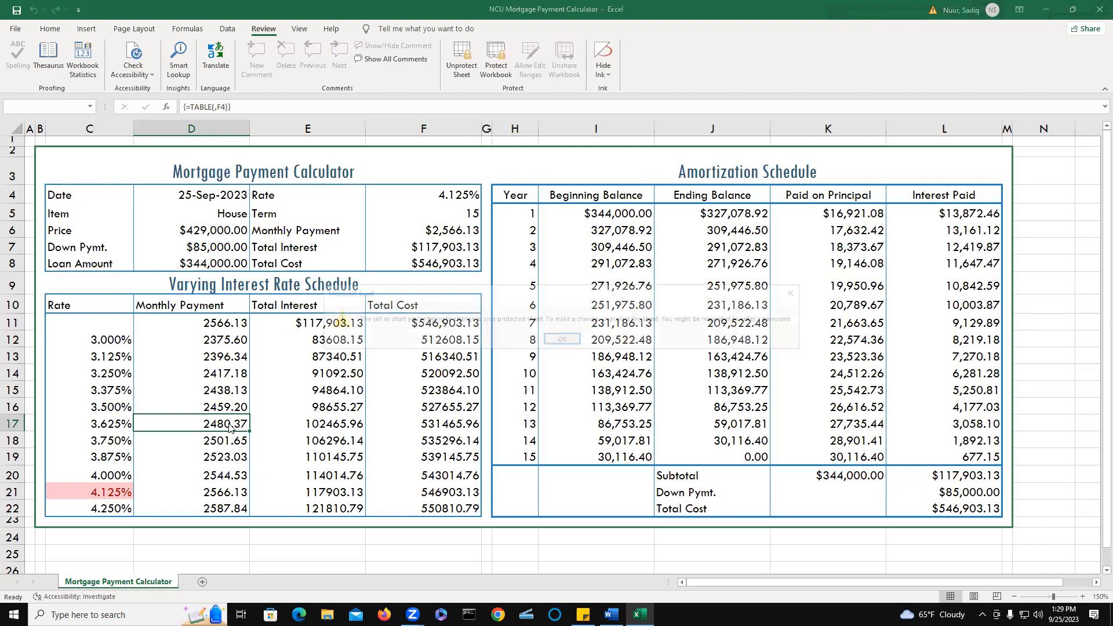
left_click(553, 338)
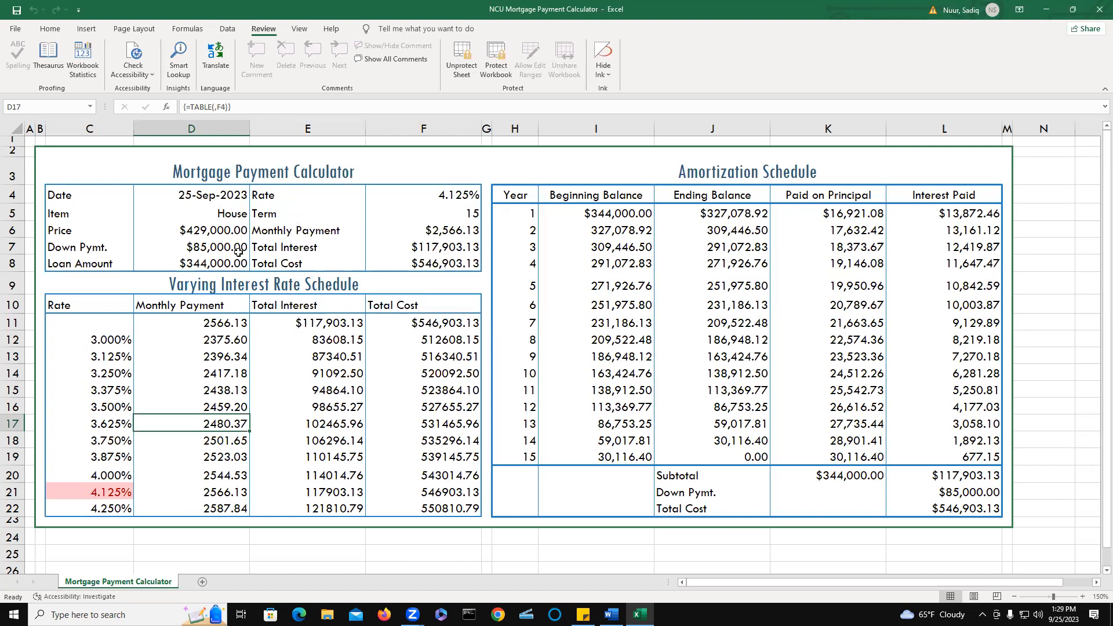
Set the Item to Land, the Price to 150000 and the Down Pymt. to 10000.
left_click(229, 219)
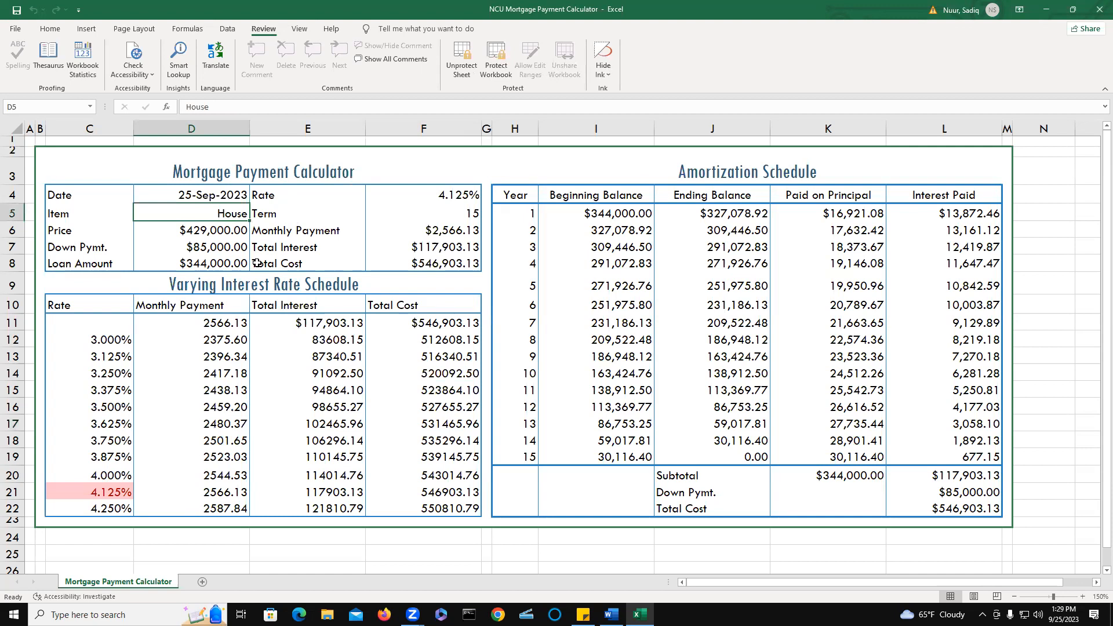
type("Land")
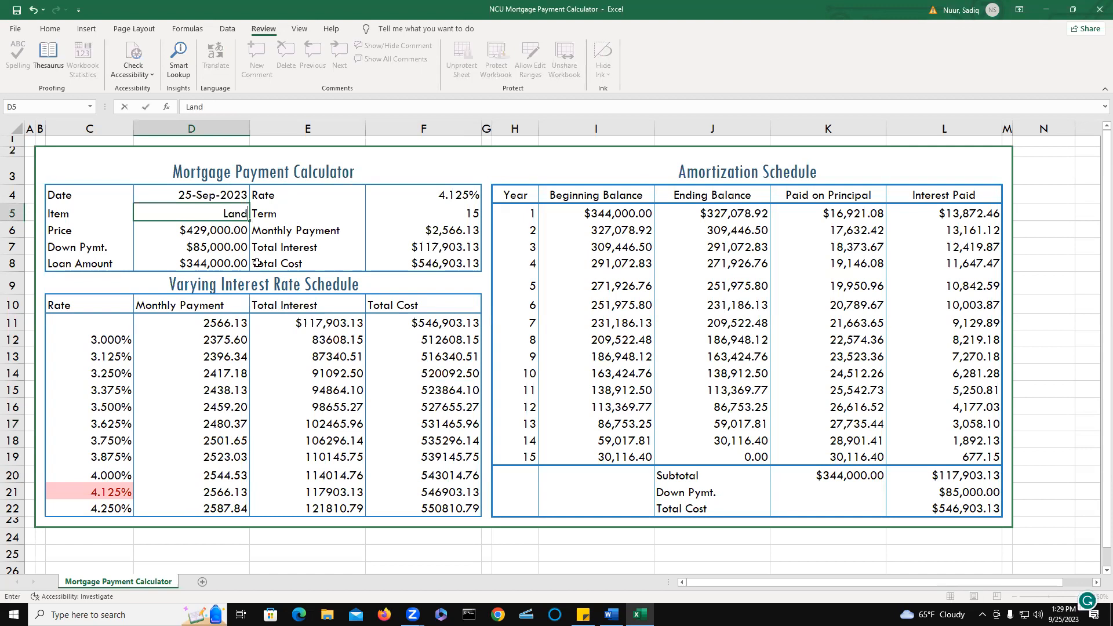
left_click(219, 230)
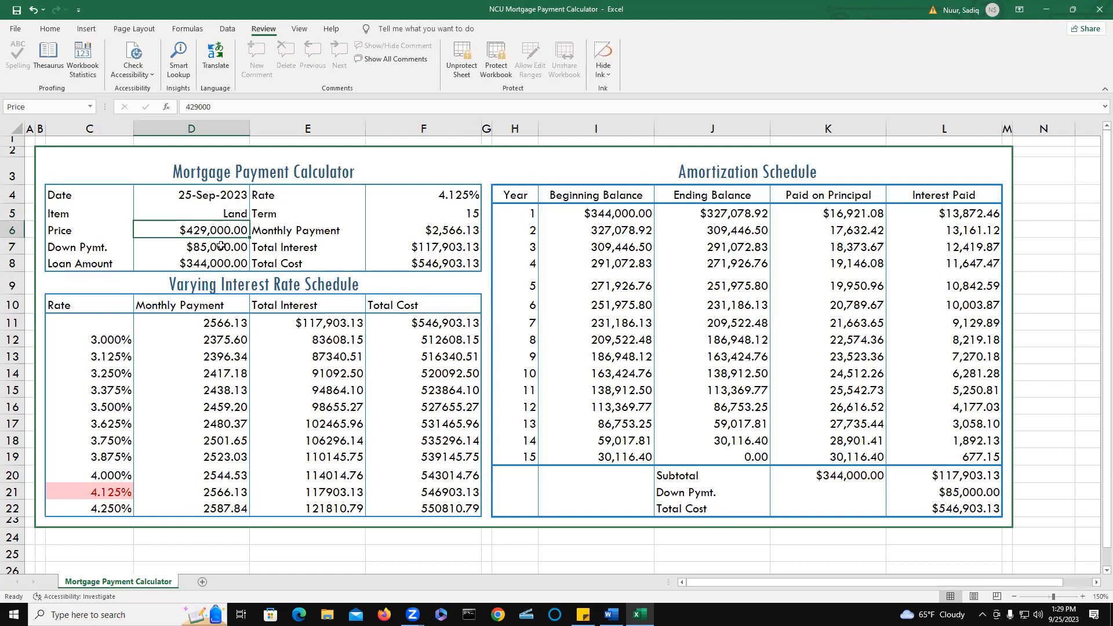
type("1")
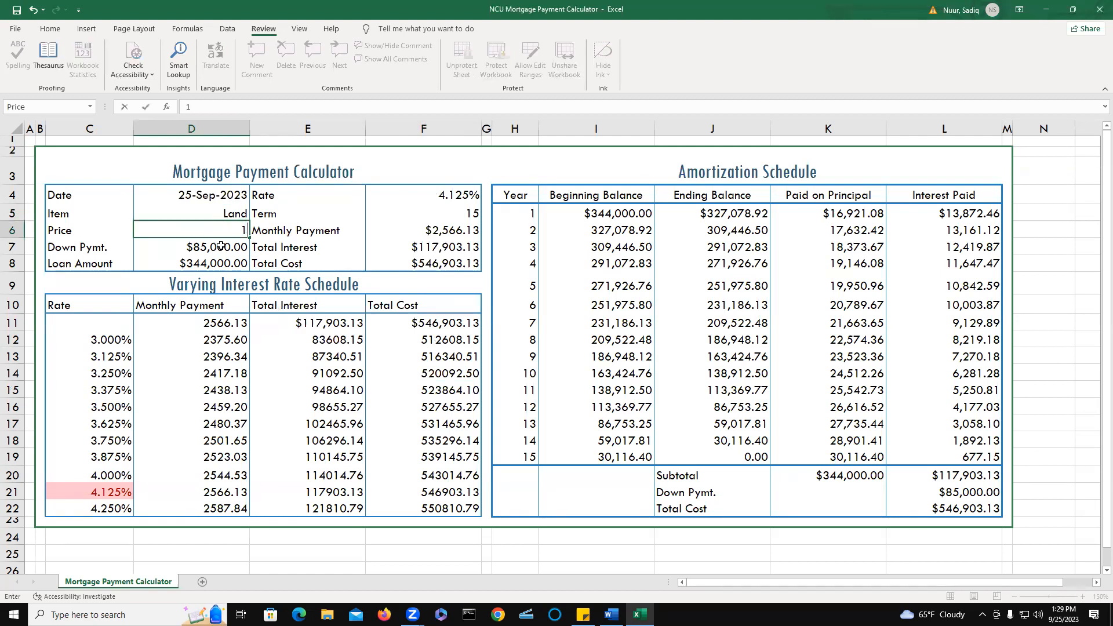
type("50000")
key("Return")
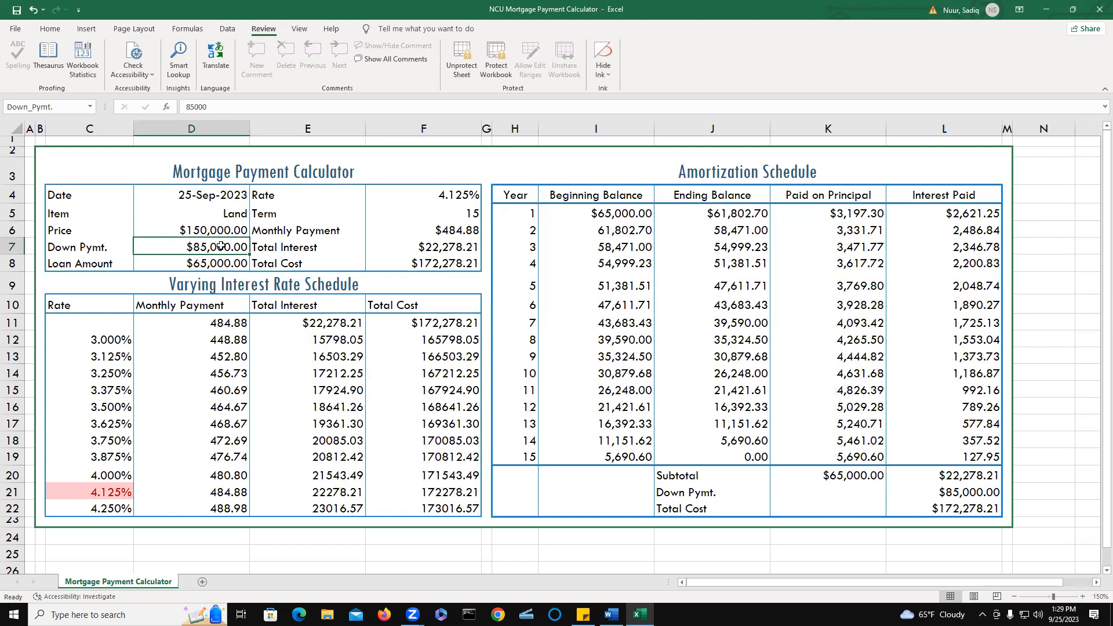
type("10000")
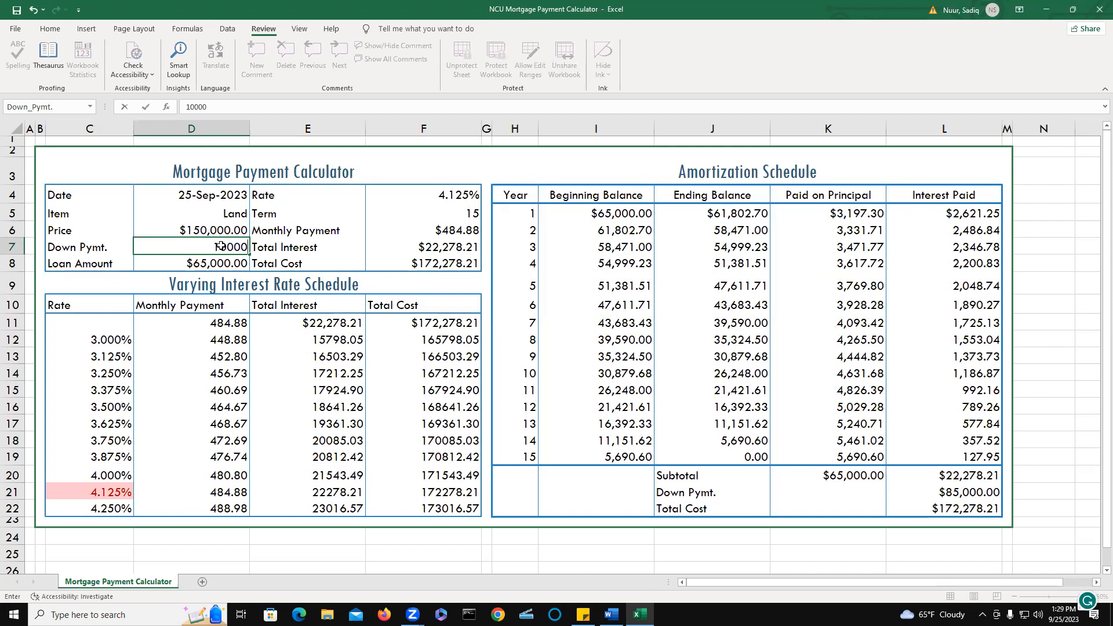
key("Return")
Set the loan Rate to 4.000% and the Term to 10 in the calculator section.
left_click(450, 196)
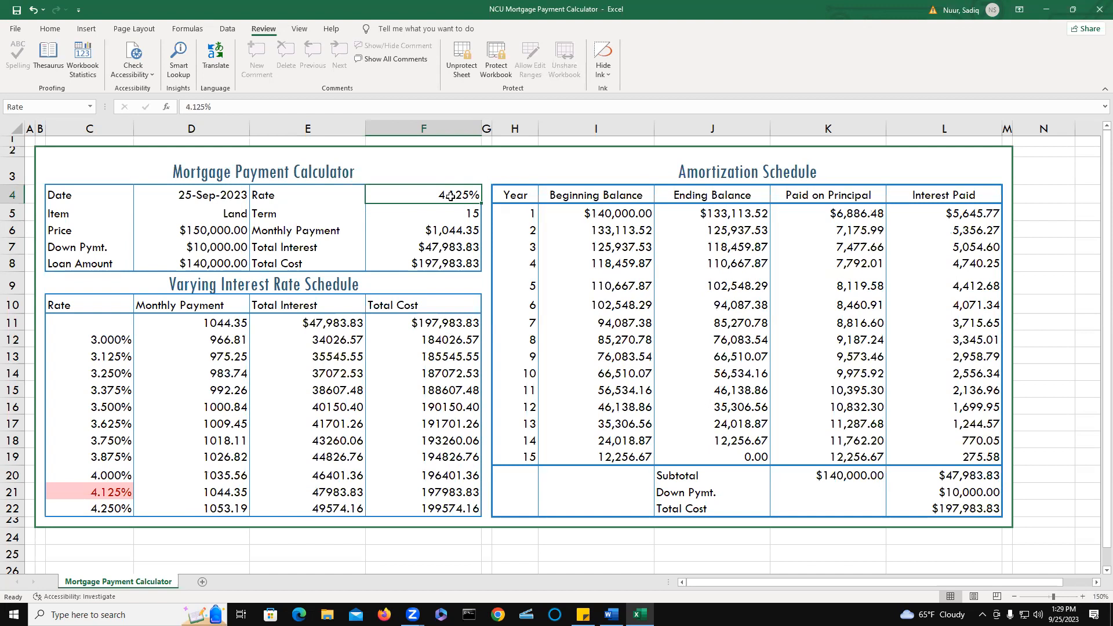
type("4.000")
key("Return")
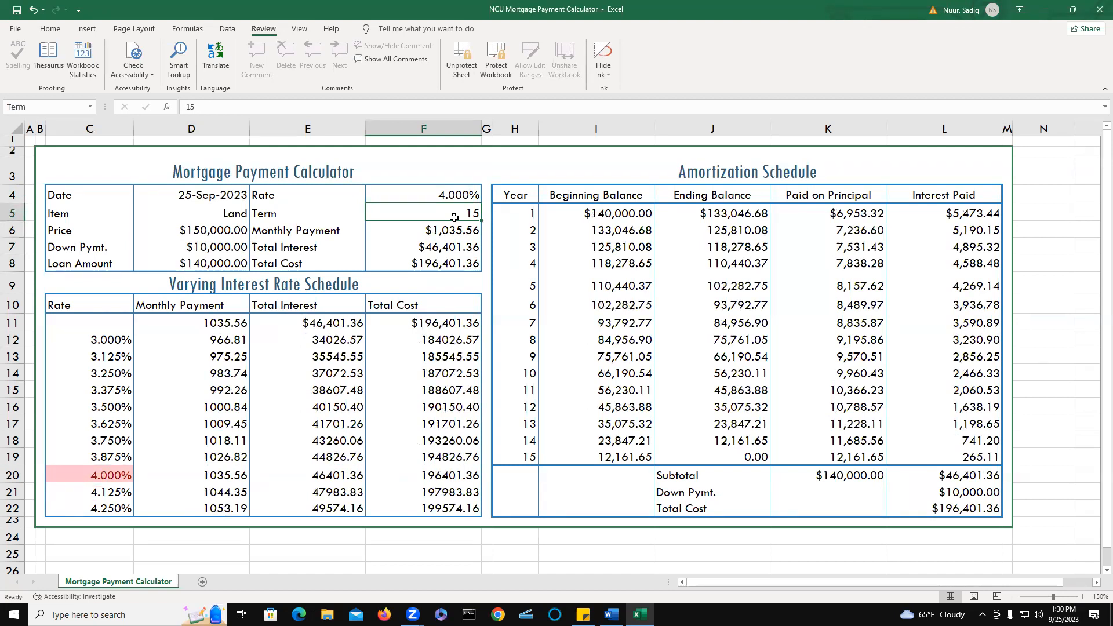
type("10")
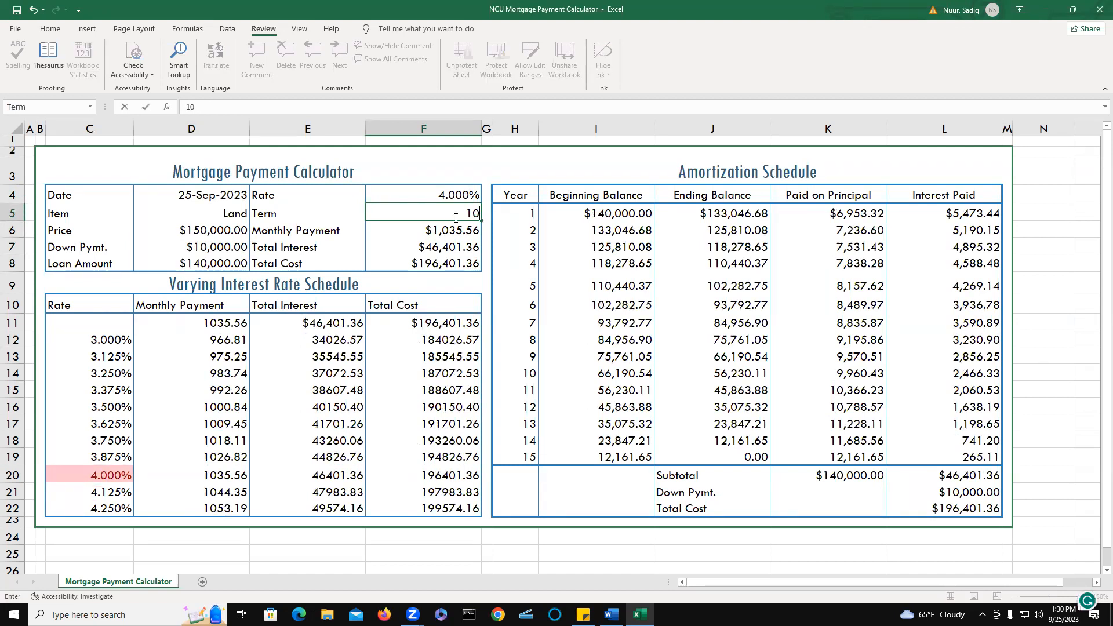
key("Return")
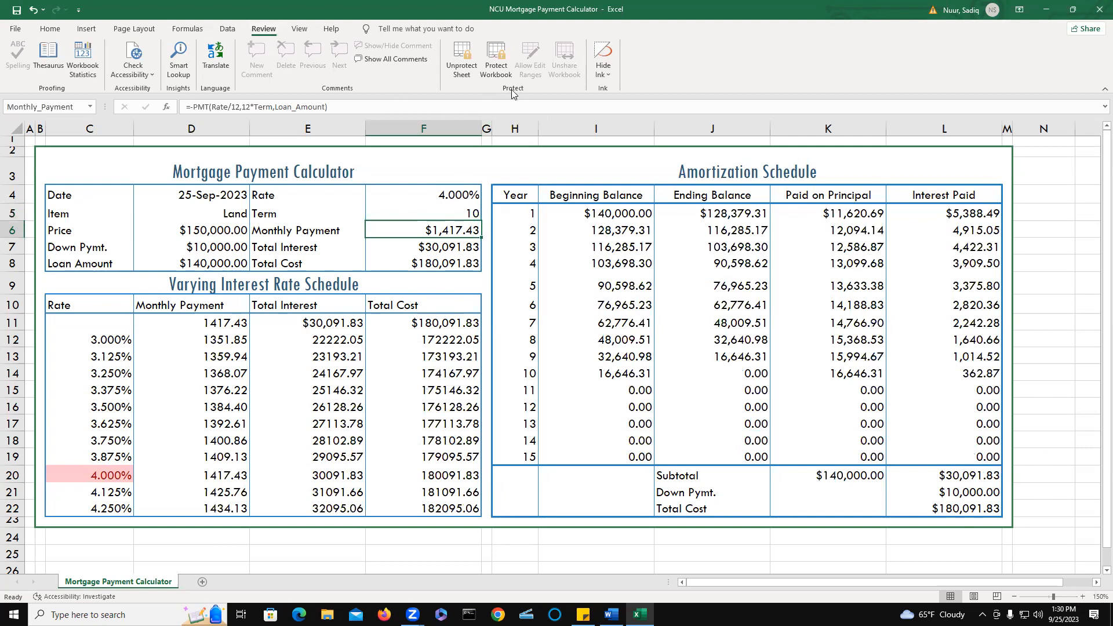
Remove the protection from the worksheet and select the Total Interest result cell.
left_click(462, 52)
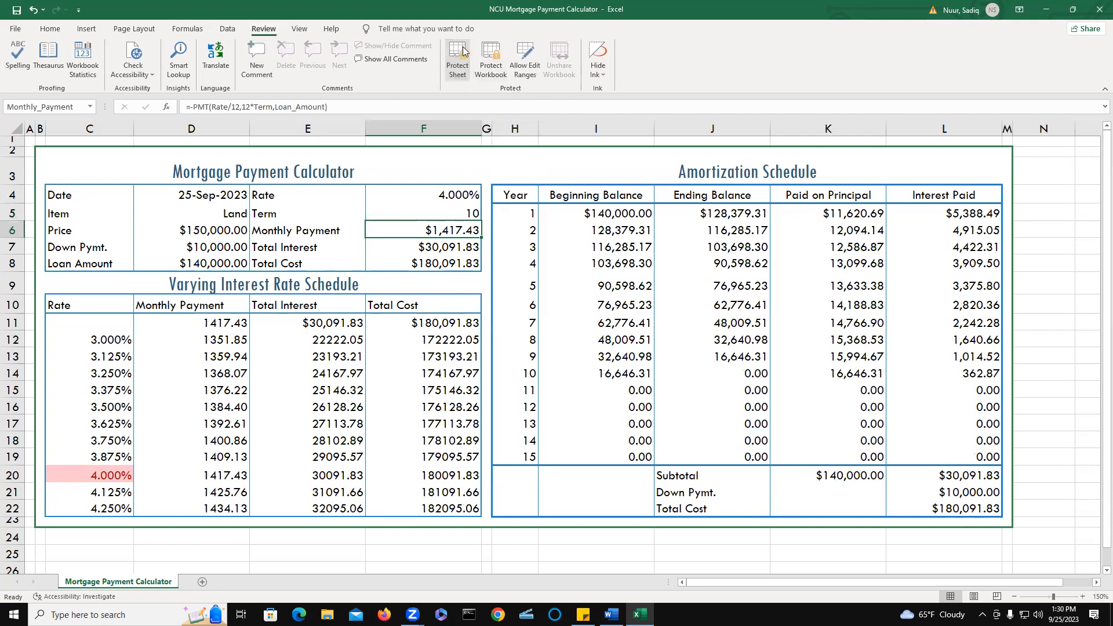
left_click(427, 250)
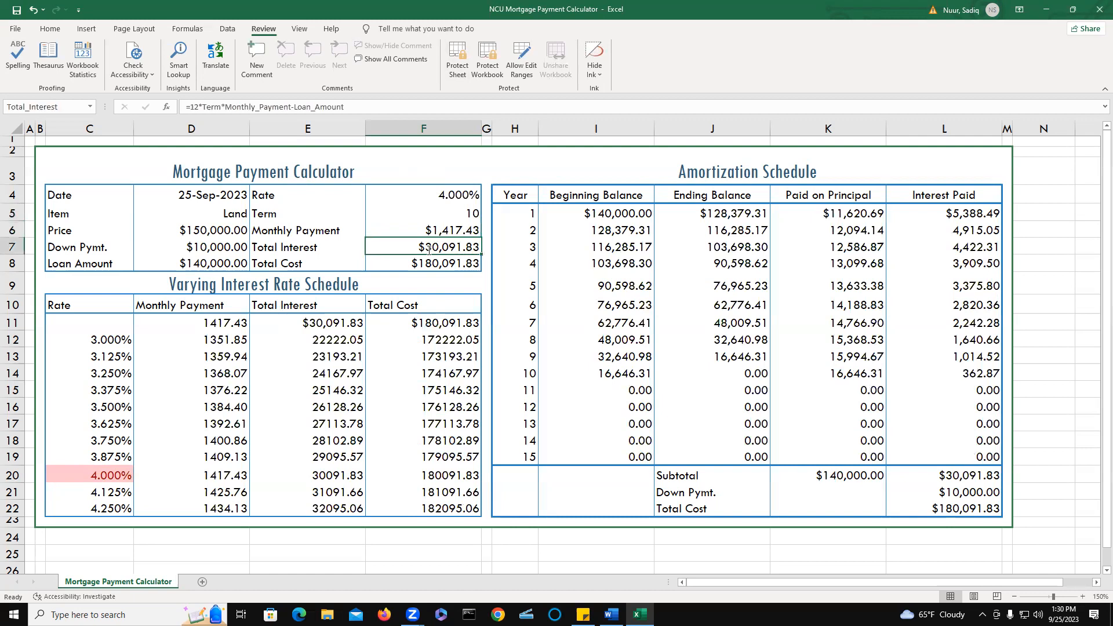
Overwrite the calculator's Total Interest formula with 123 to test the unprotected sheet, and undo that entry.
type("123")
key("Return")
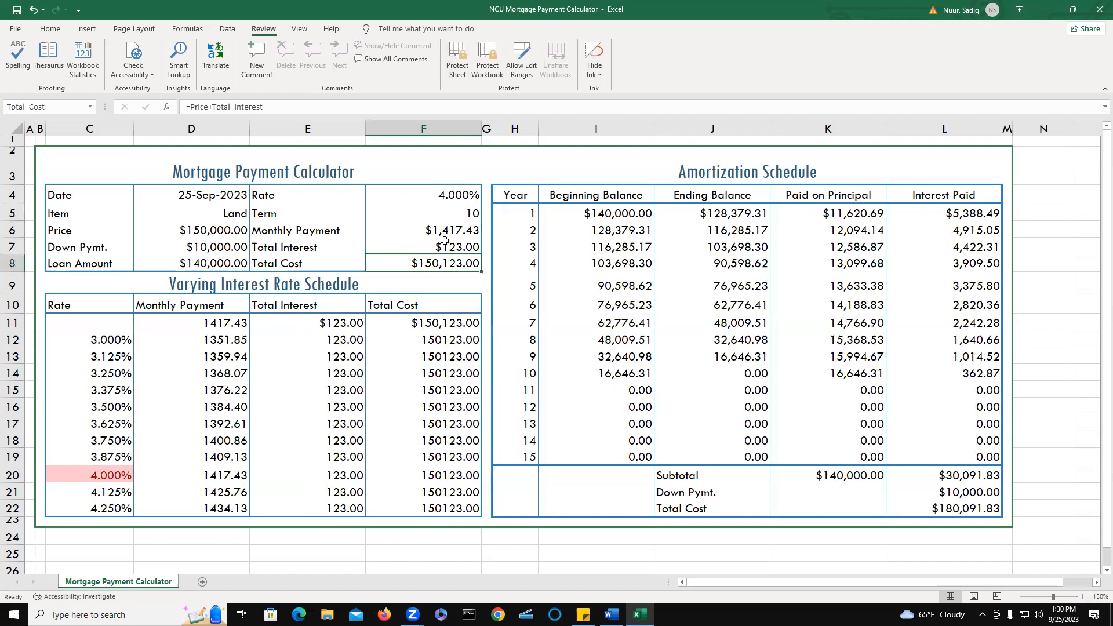
key("ctrl+z")
key("ctrl+z")
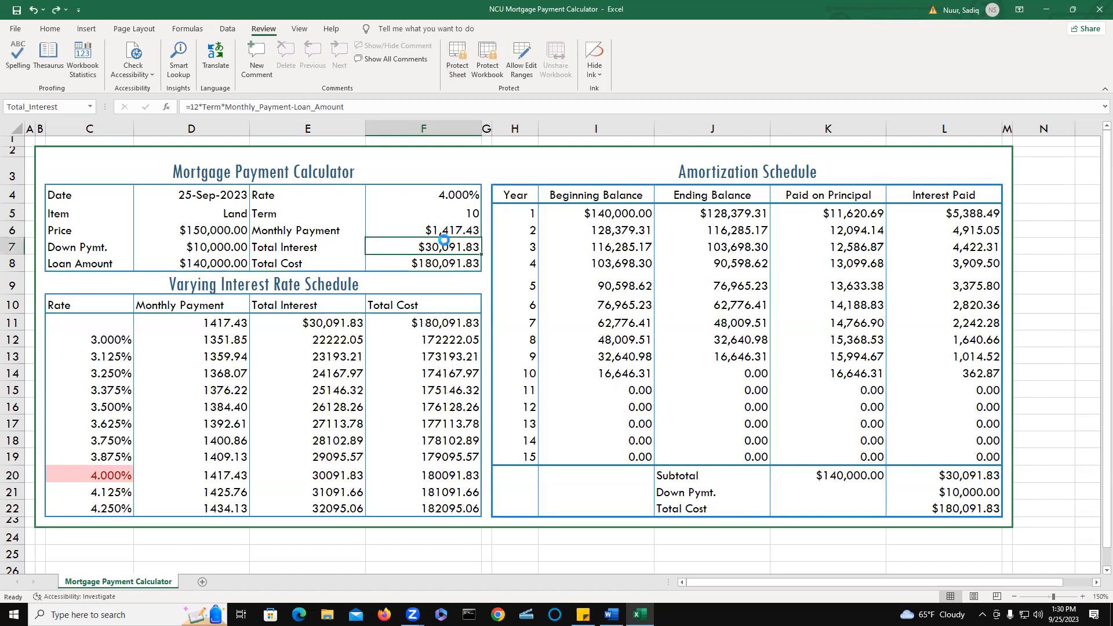
Undo the Land test entries for term, rate, down payment, price and item to restore the House loan.
key("ctrl+z")
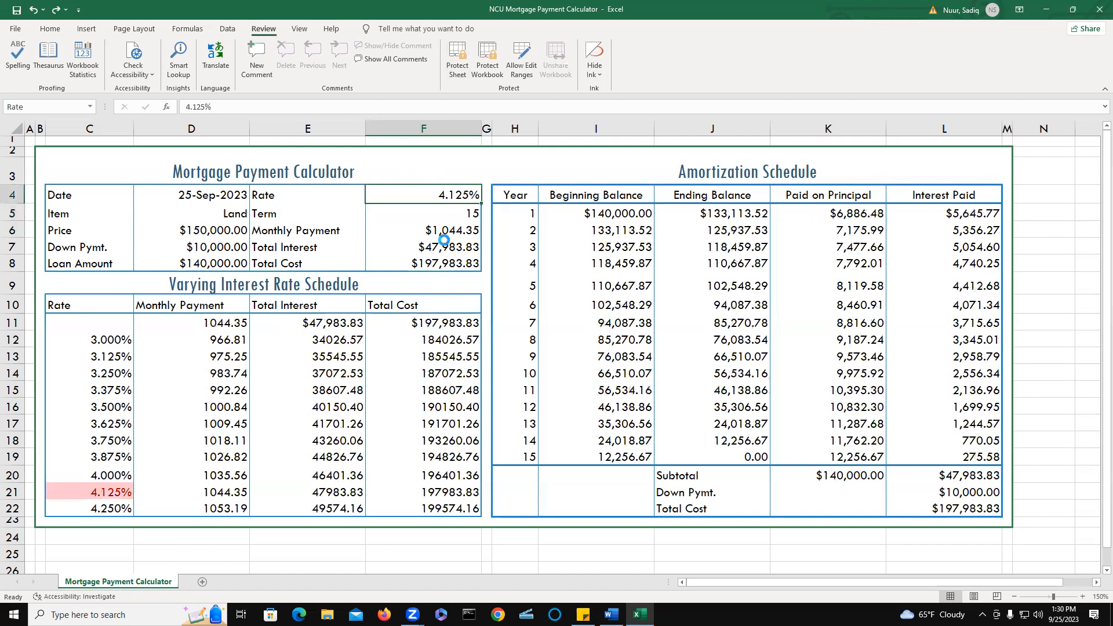
key("ctrl+z")
key("ctrl+z")
key("ctrl+z")
key("ctrl+z")
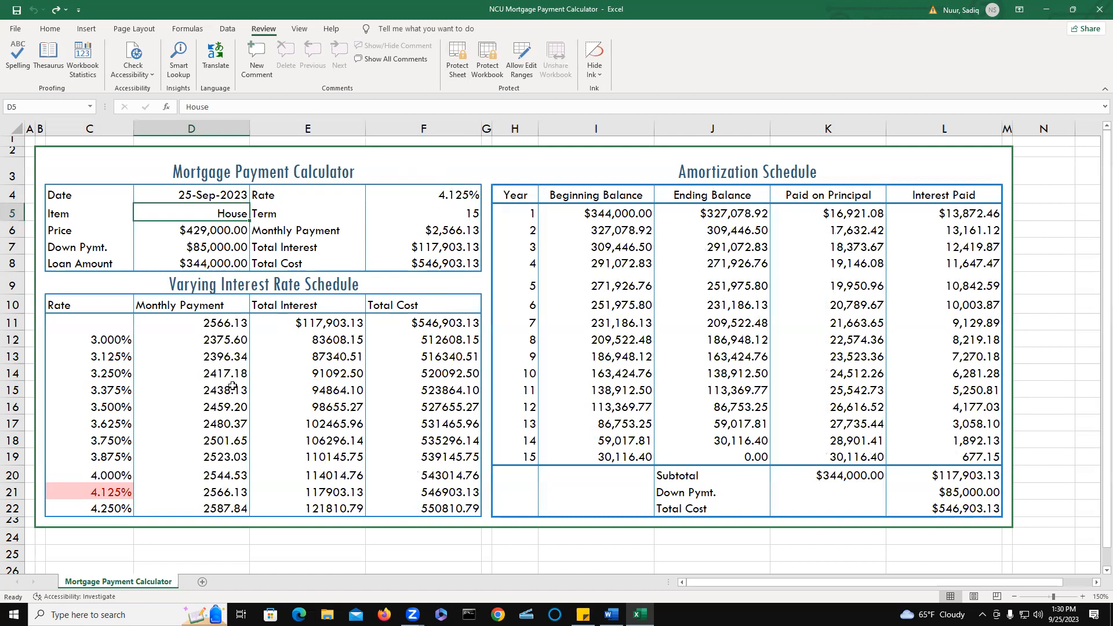
Try to overwrite cell E14 of the Varying Interest Rate Schedule with 10000 and abandon the edit.
left_click(311, 376)
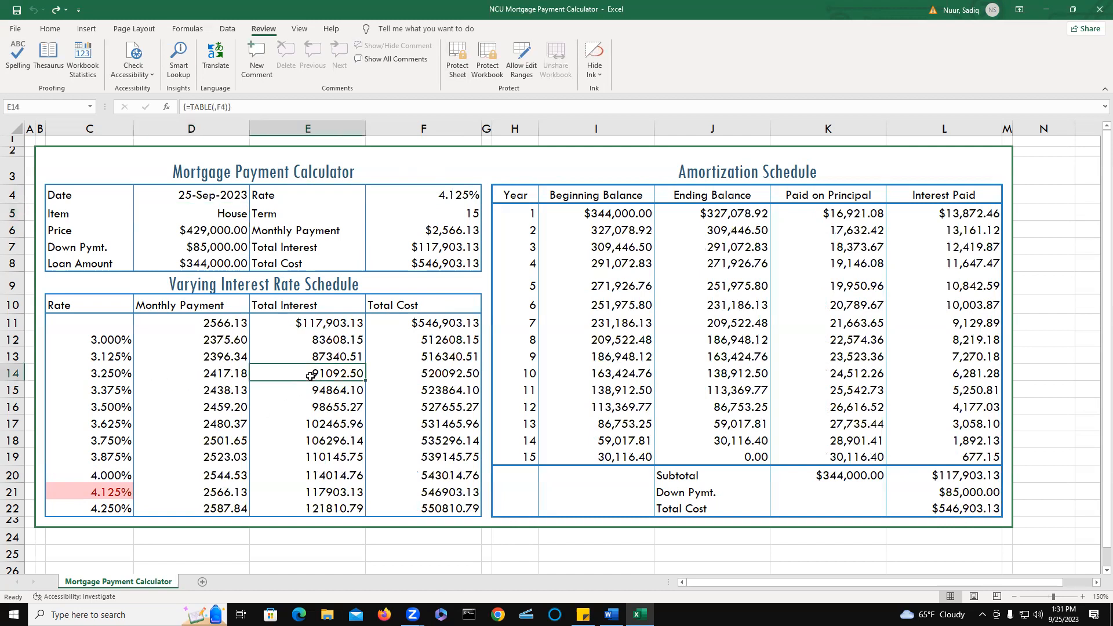
type("10000")
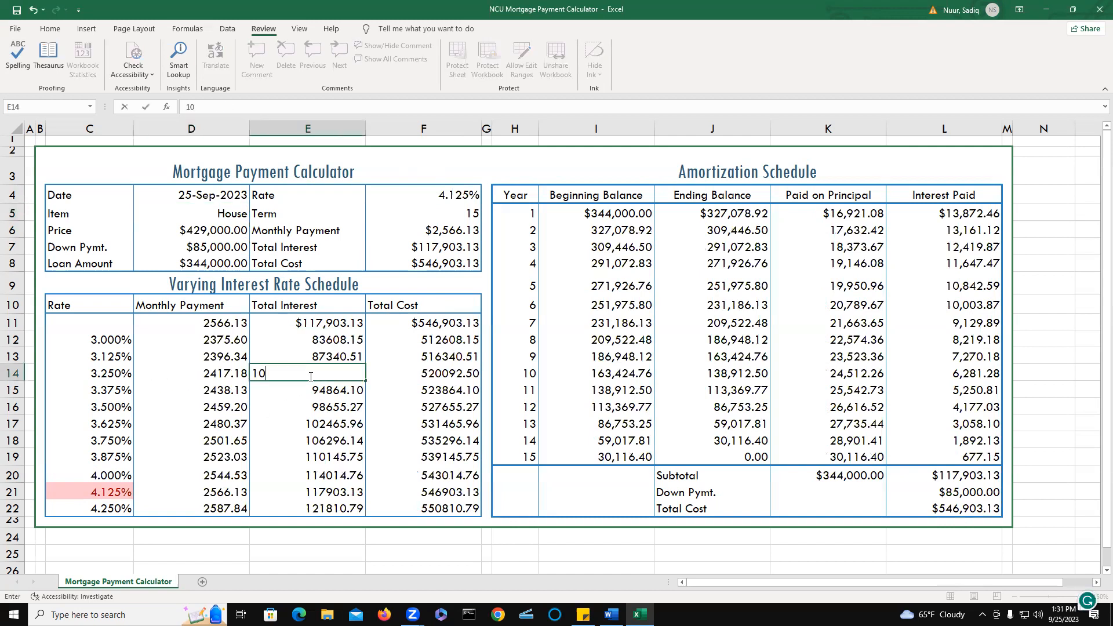
key("Return")
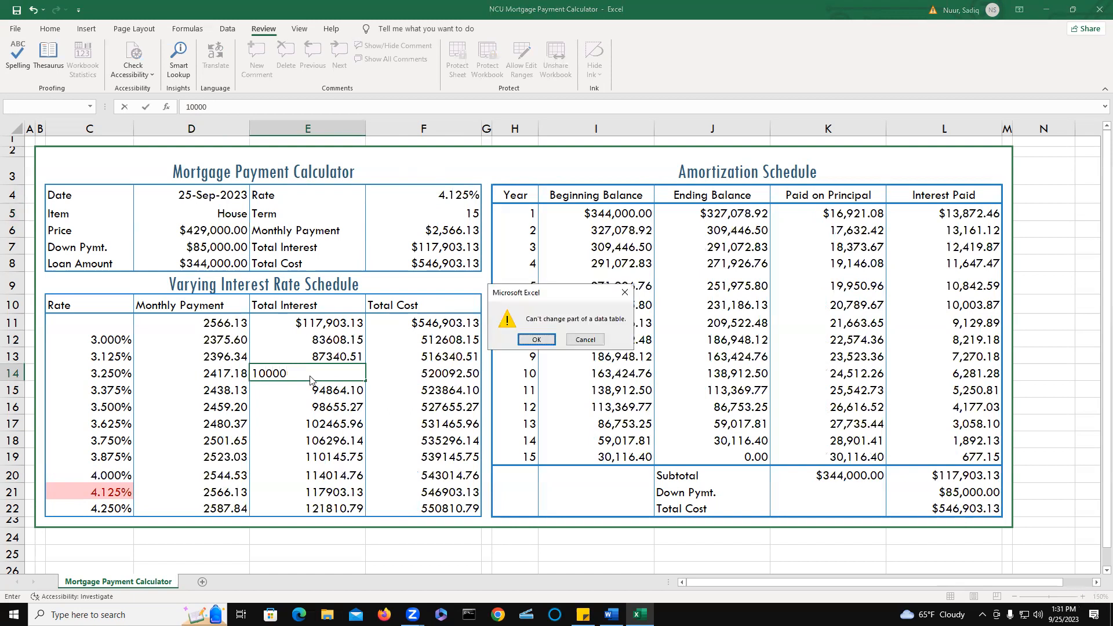
left_click(533, 341)
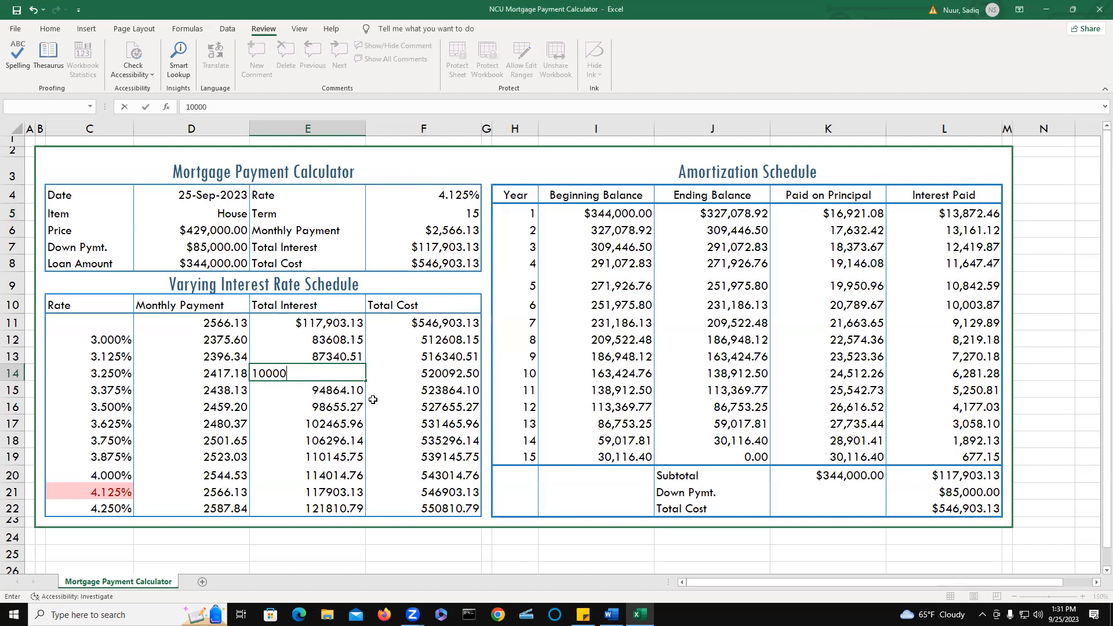
key("ctrl+z")
key("ctrl+y")
key("ctrl+z")
key("ctrl+y")
left_click(35, 12)
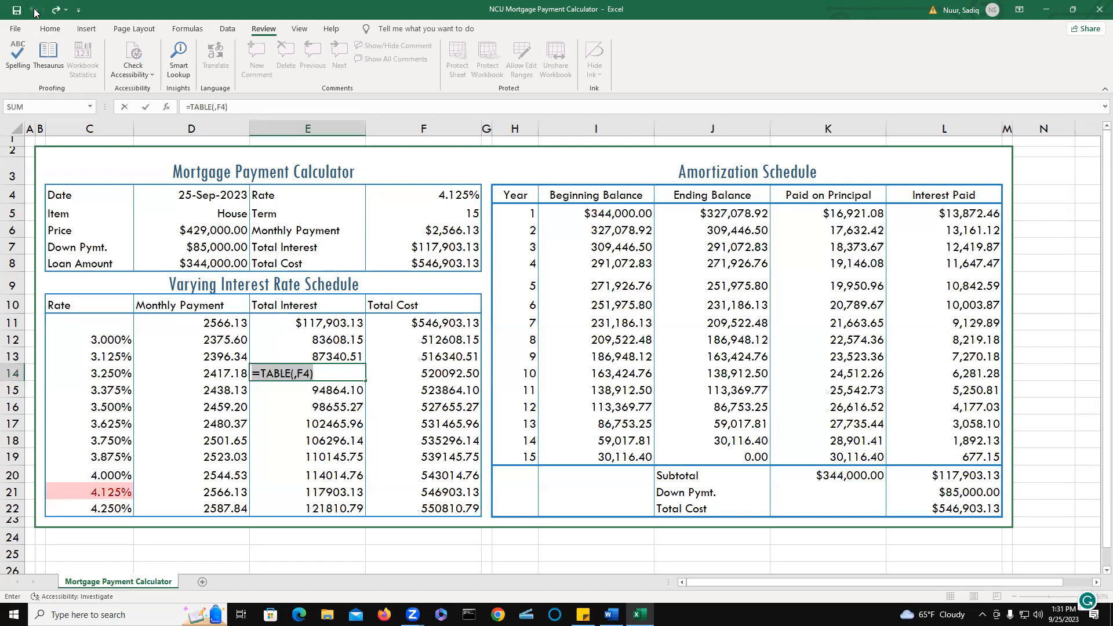
type("=")
left_click(277, 437)
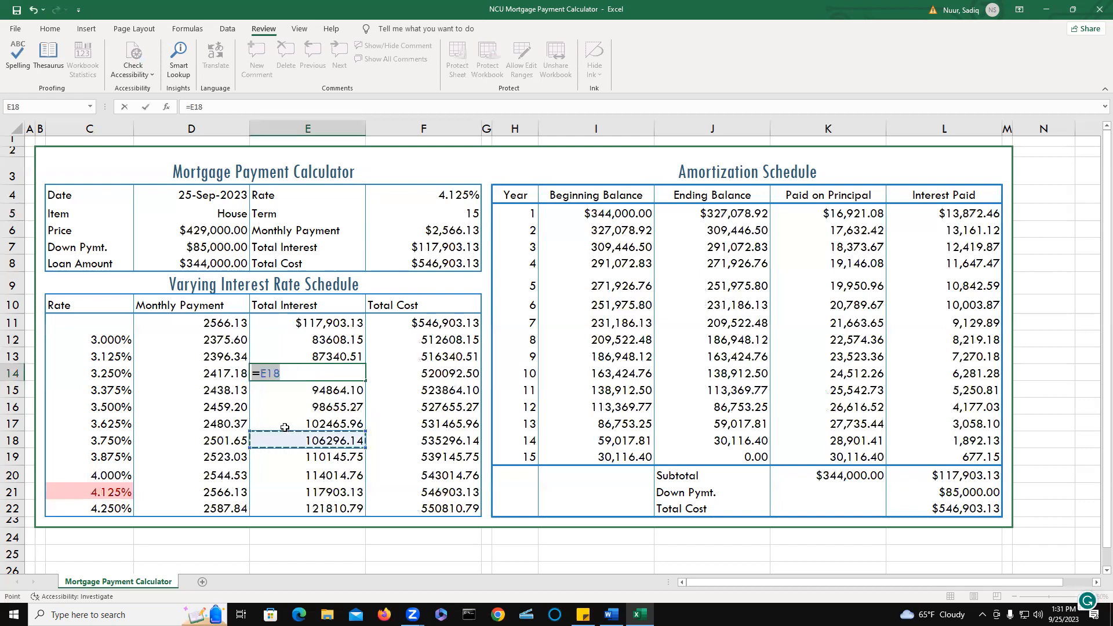
key("Escape")
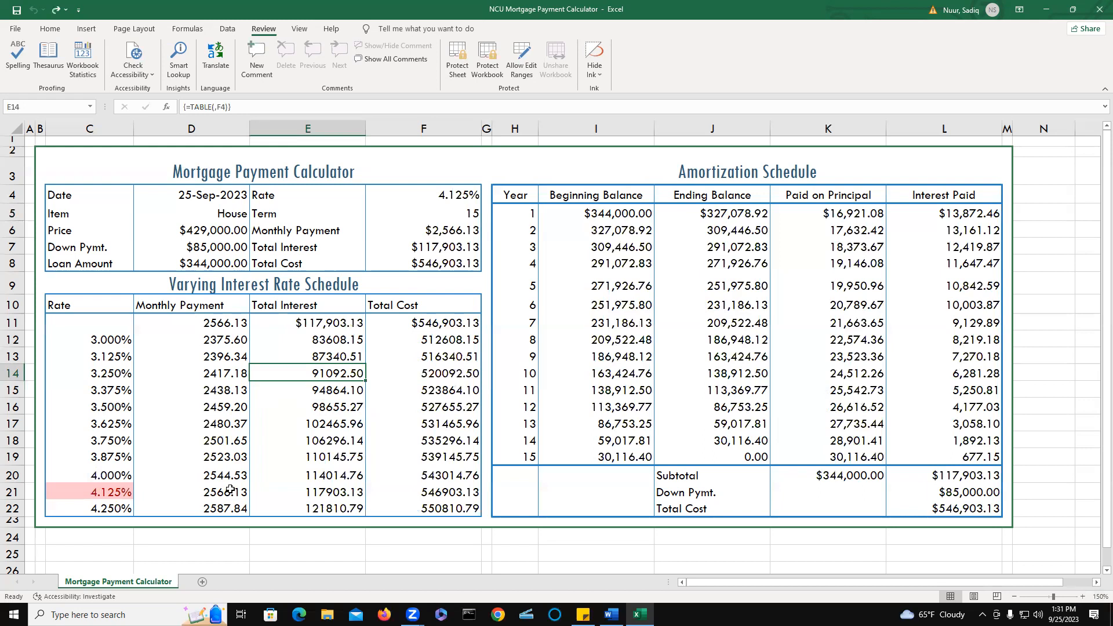
Add a new blank worksheet to the workbook and hide the Mortgage Payment Calculator sheet.
left_click(203, 583)
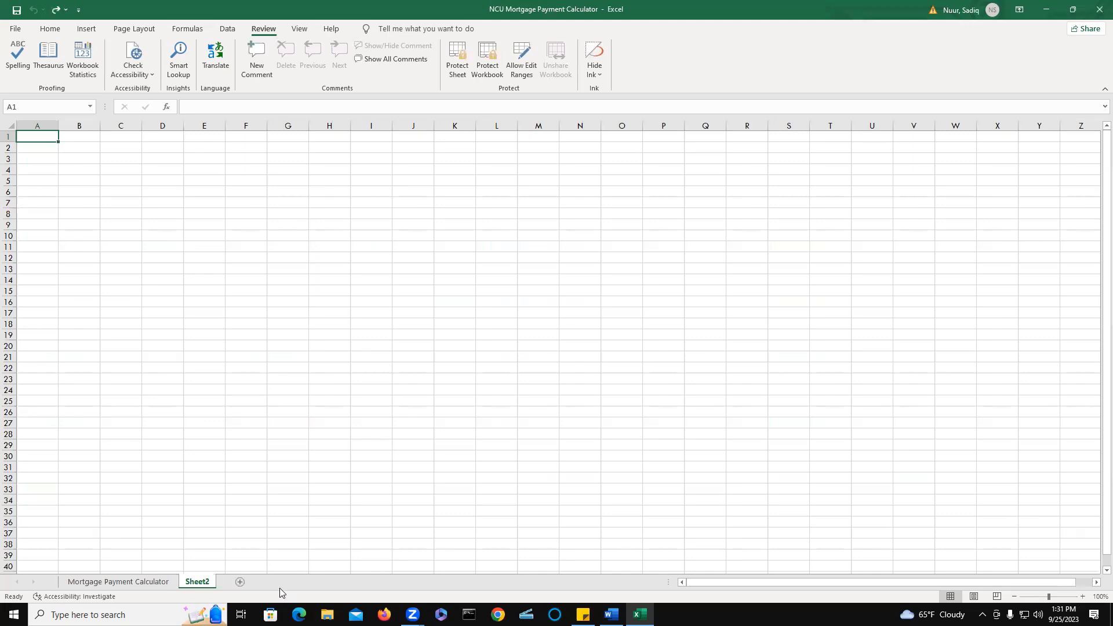
right_click(116, 582)
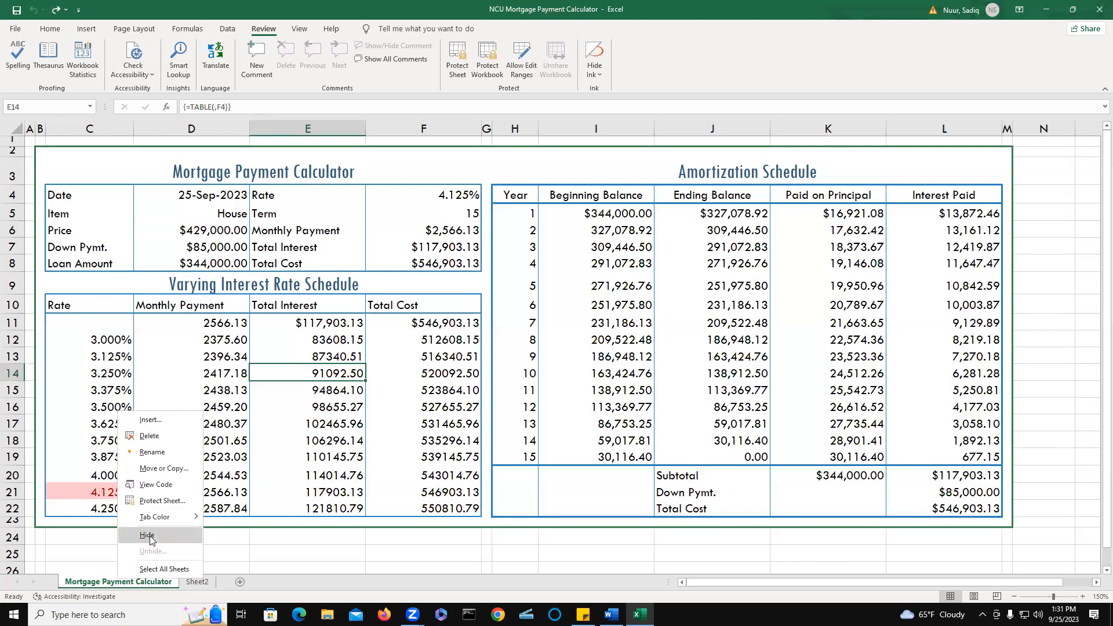
left_click(149, 536)
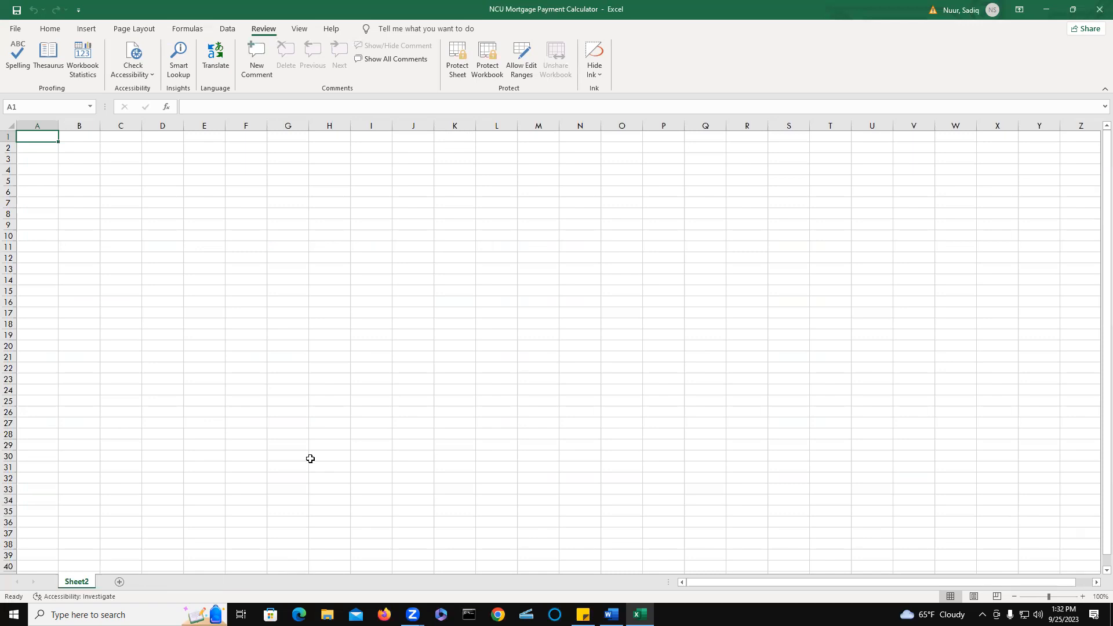
Unhide the Mortgage Payment Calculator sheet.
right_click(74, 584)
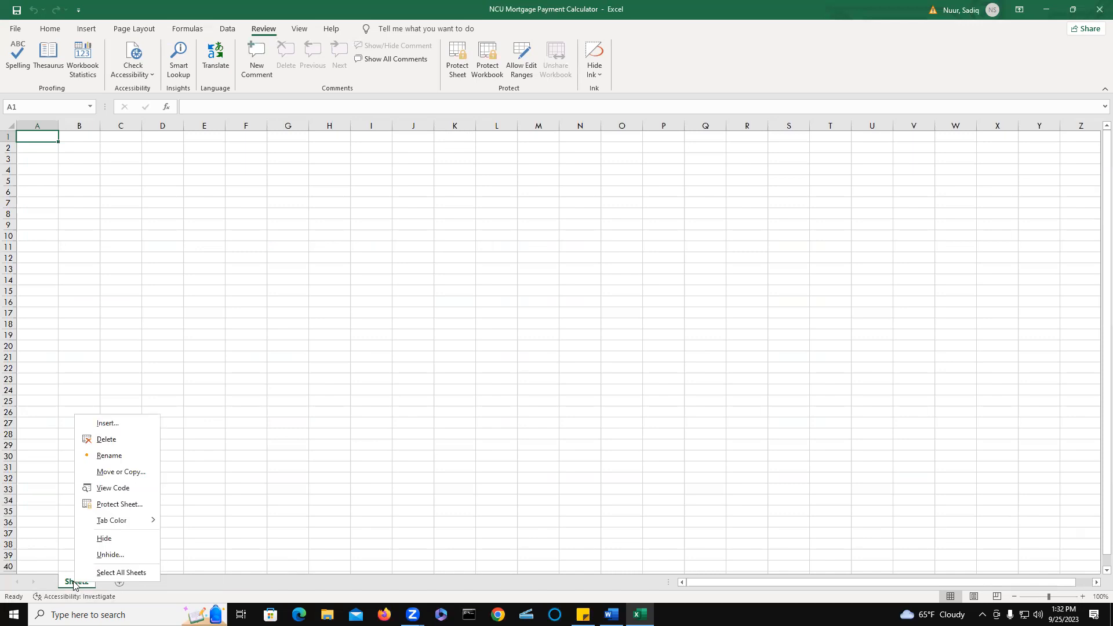
left_click(110, 554)
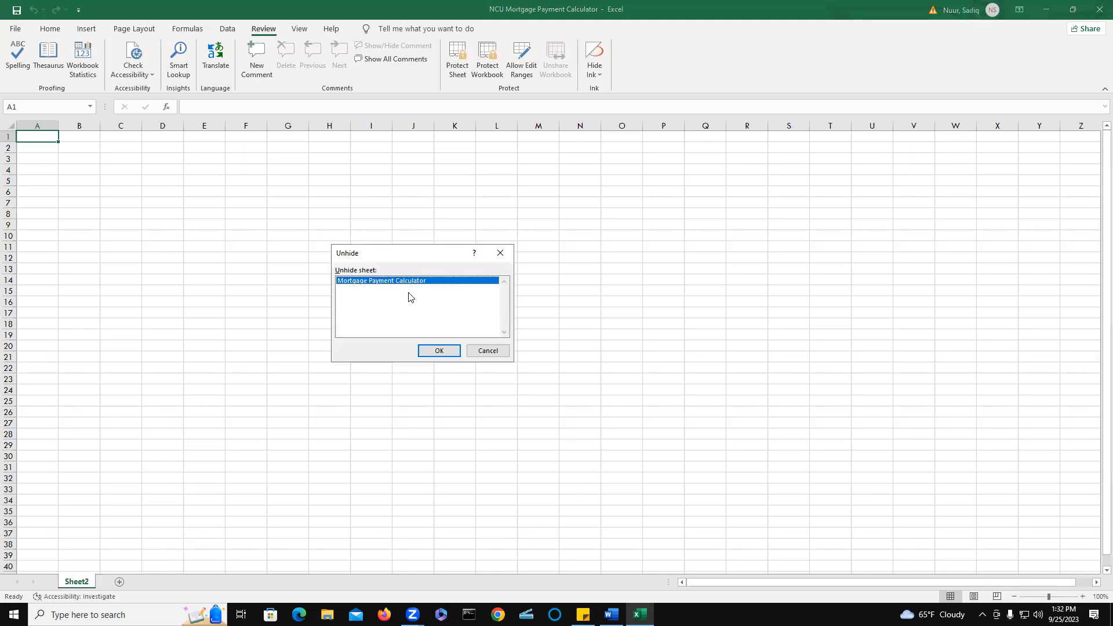
left_click(439, 351)
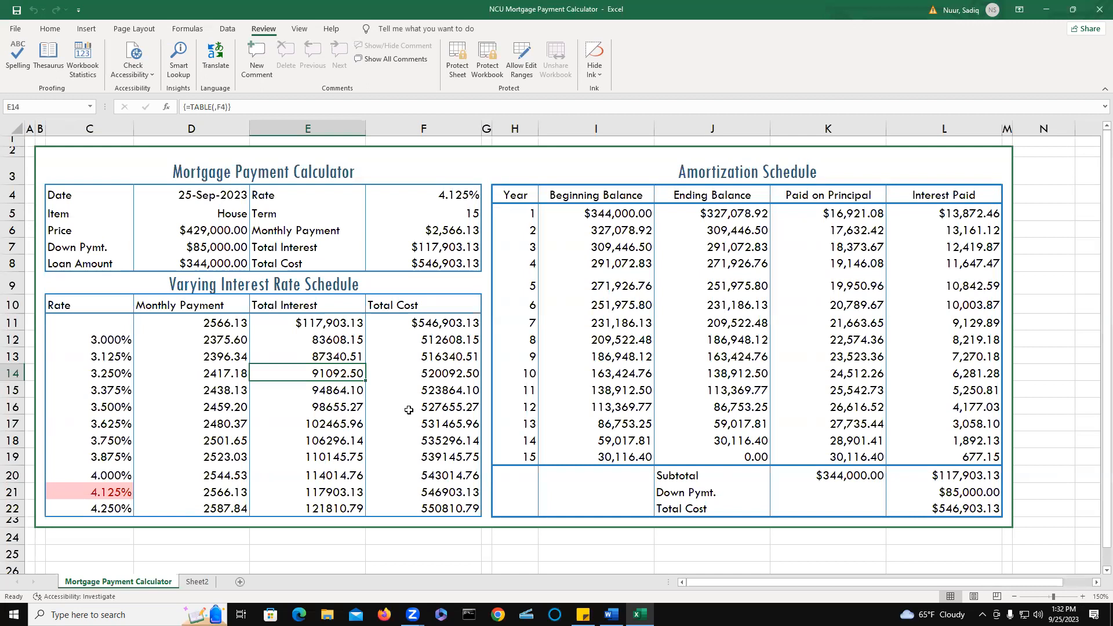
Review the formula error checking options, including the error indicator color choices, and leave without making changes.
left_click(16, 28)
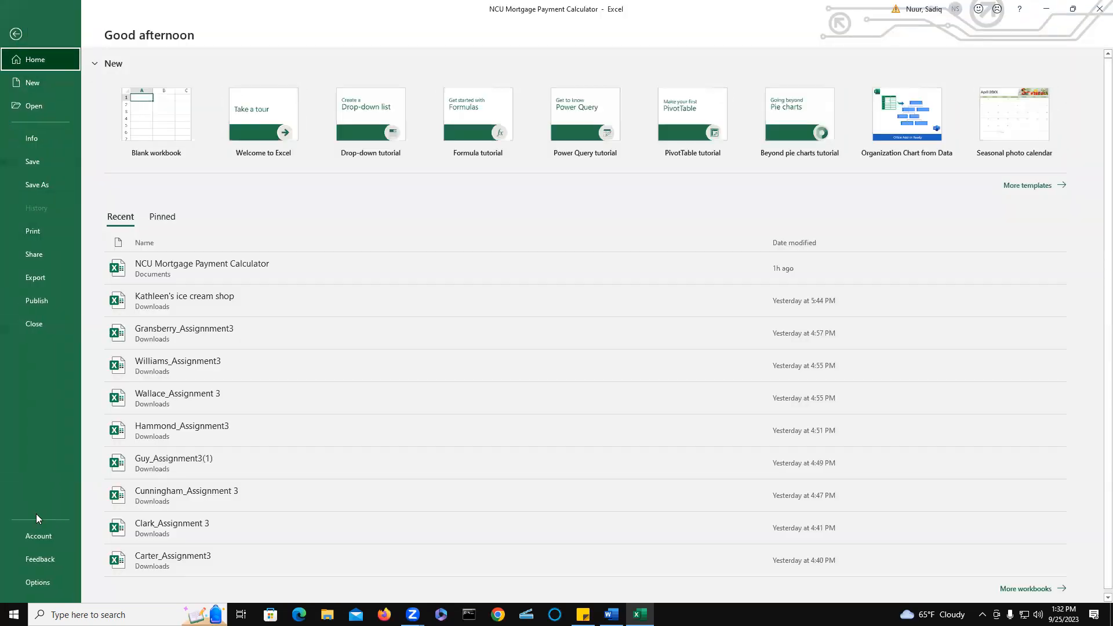
left_click(38, 582)
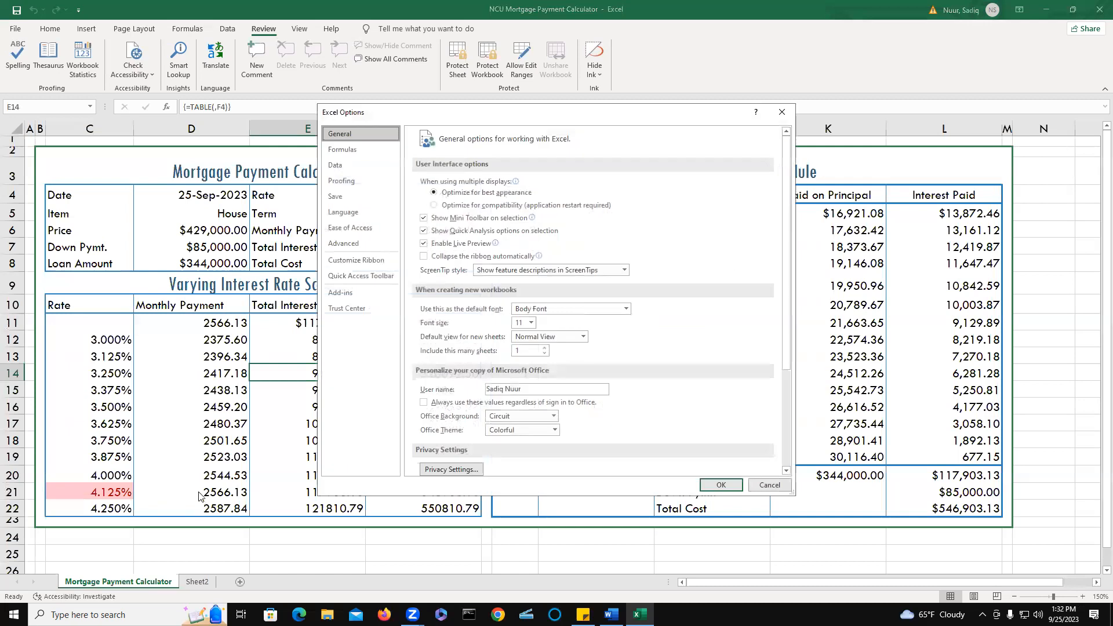
left_click(353, 150)
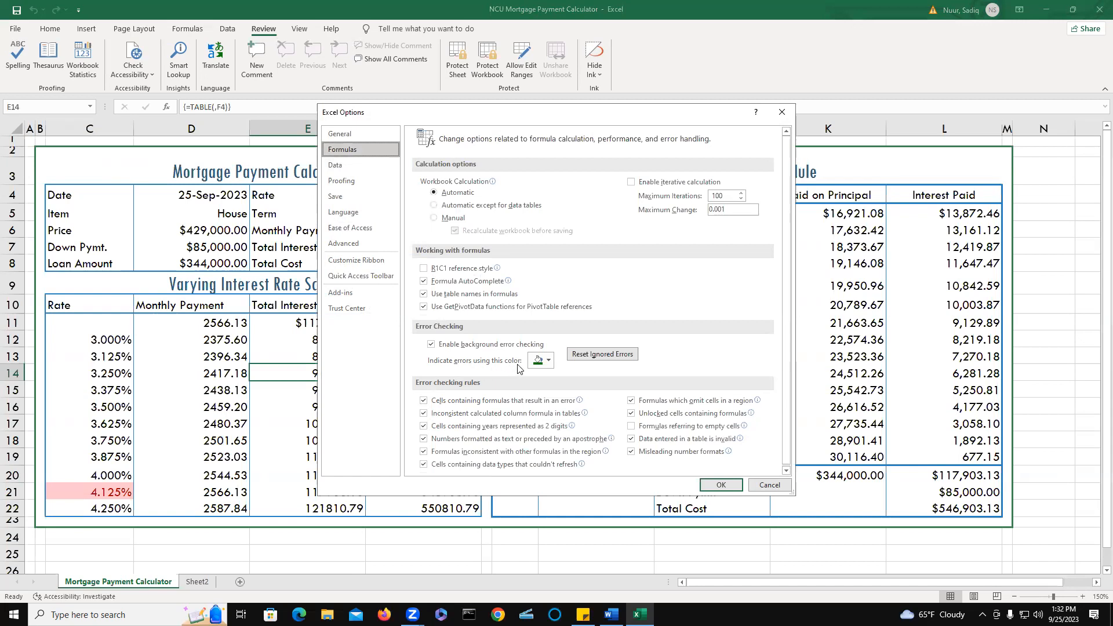
left_click(549, 361)
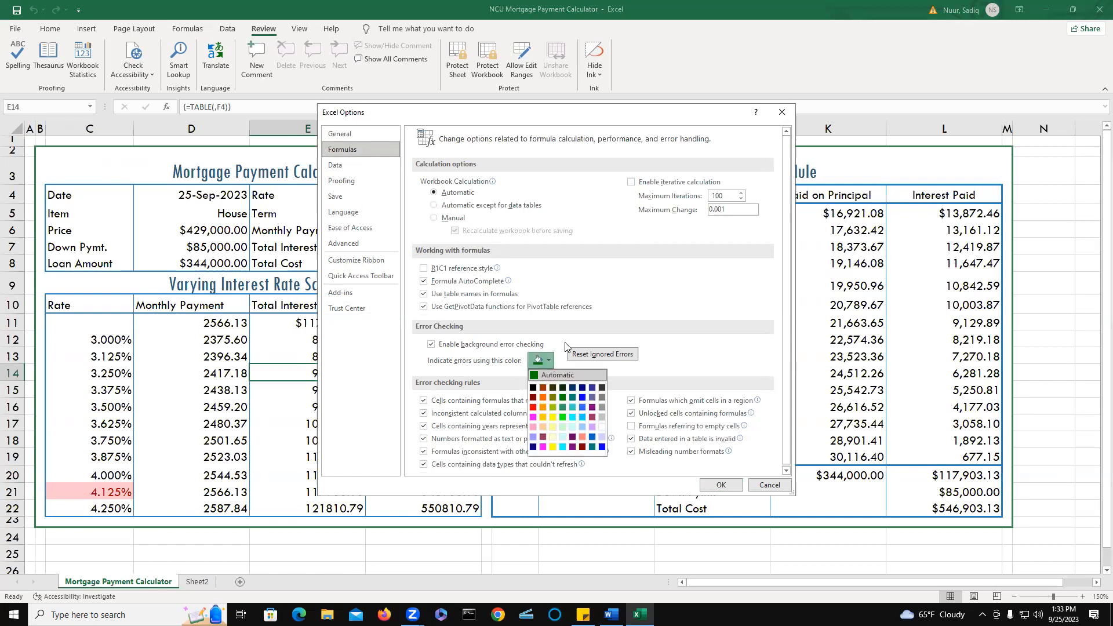
left_click(566, 344)
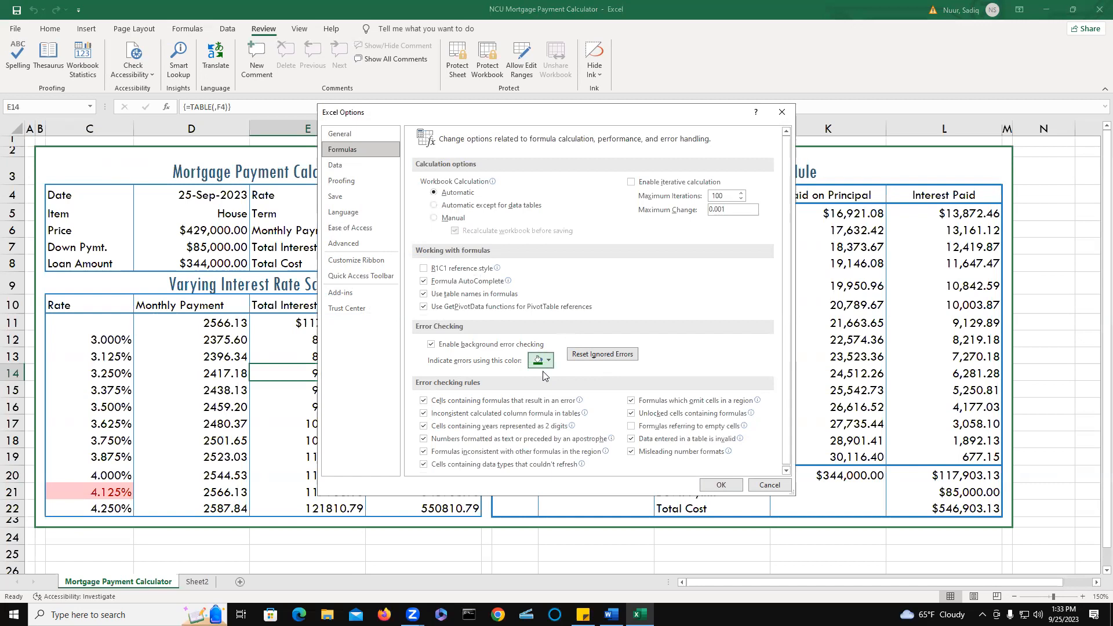
left_click(761, 484)
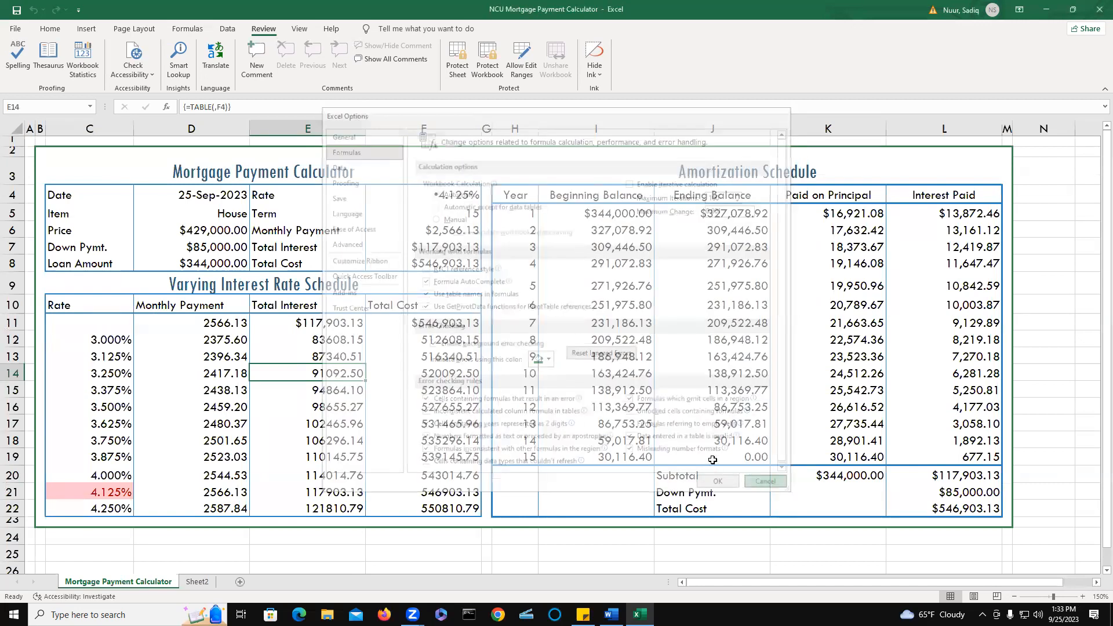